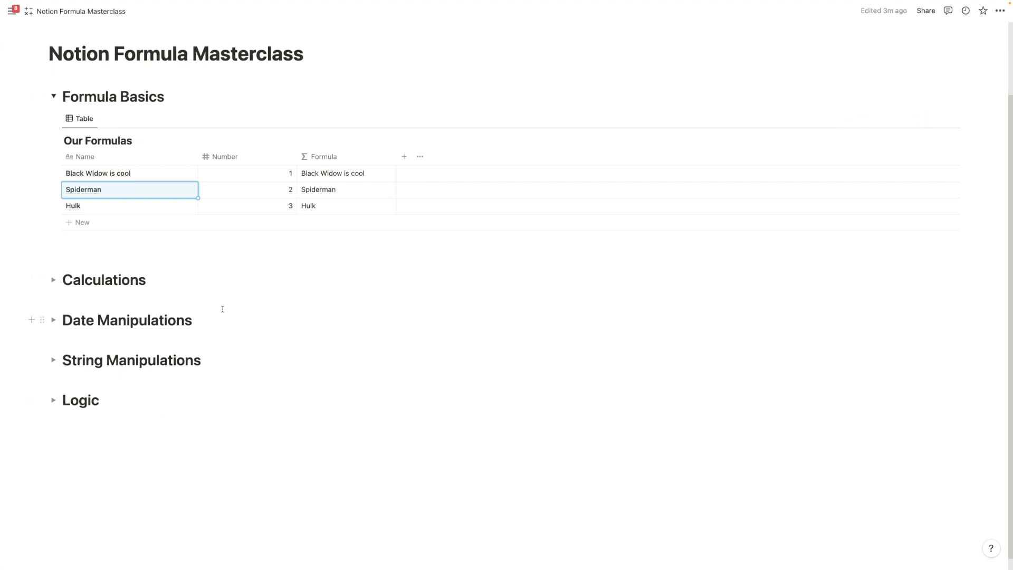
Examine the formula behind the Formula column and compare its output with the Name column in the Our Formulas table.
scroll(222, 309, "down", 1)
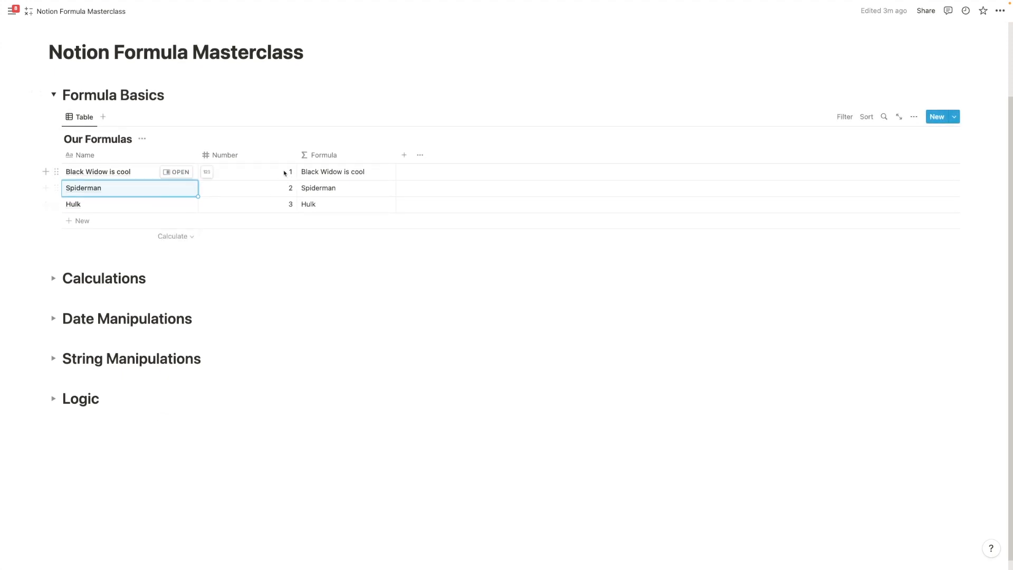
left_click(338, 176)
left_click(318, 116)
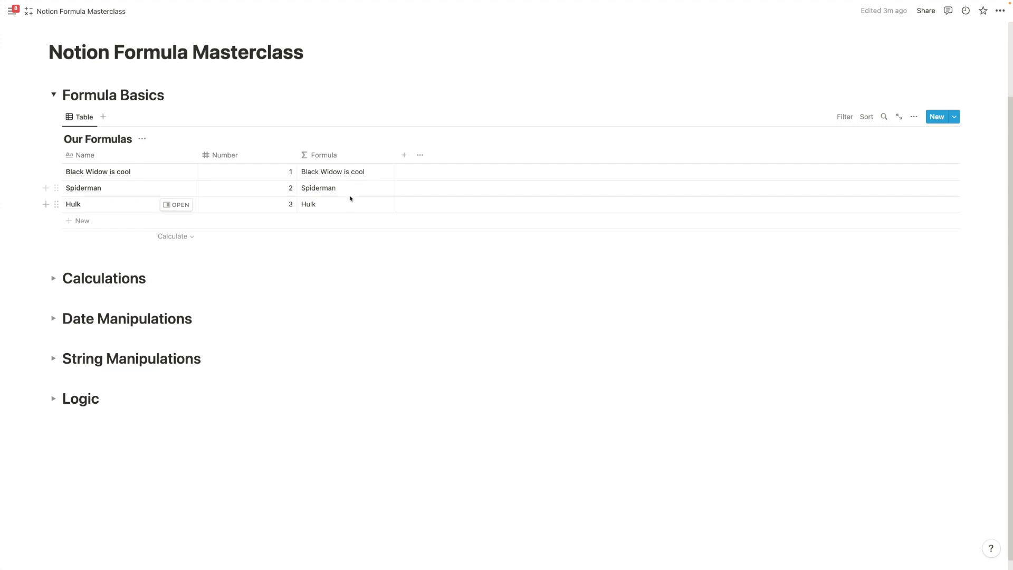
left_click(373, 178)
left_click(375, 159)
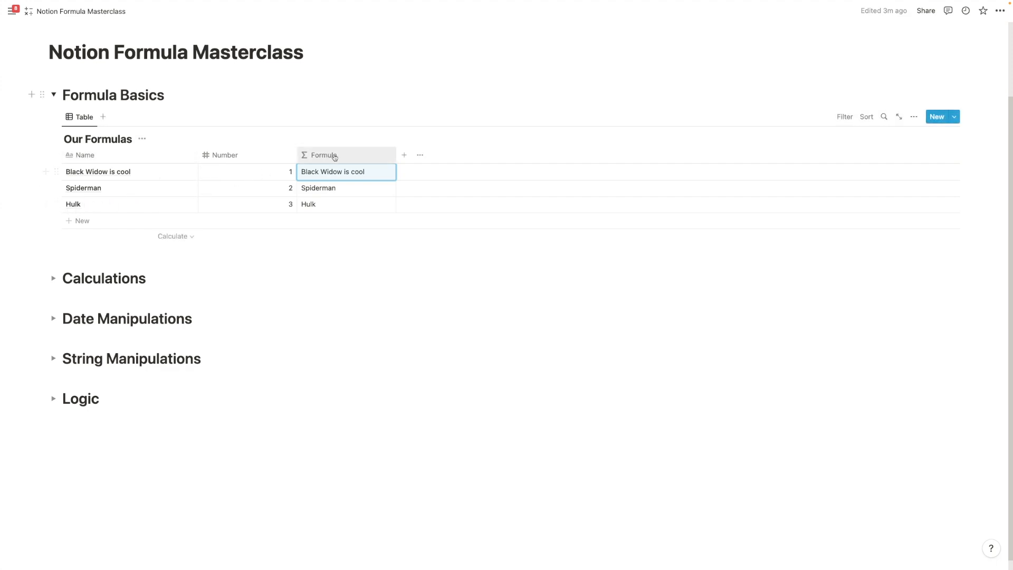
left_click(344, 175)
left_click_drag(359, 186, 298, 188)
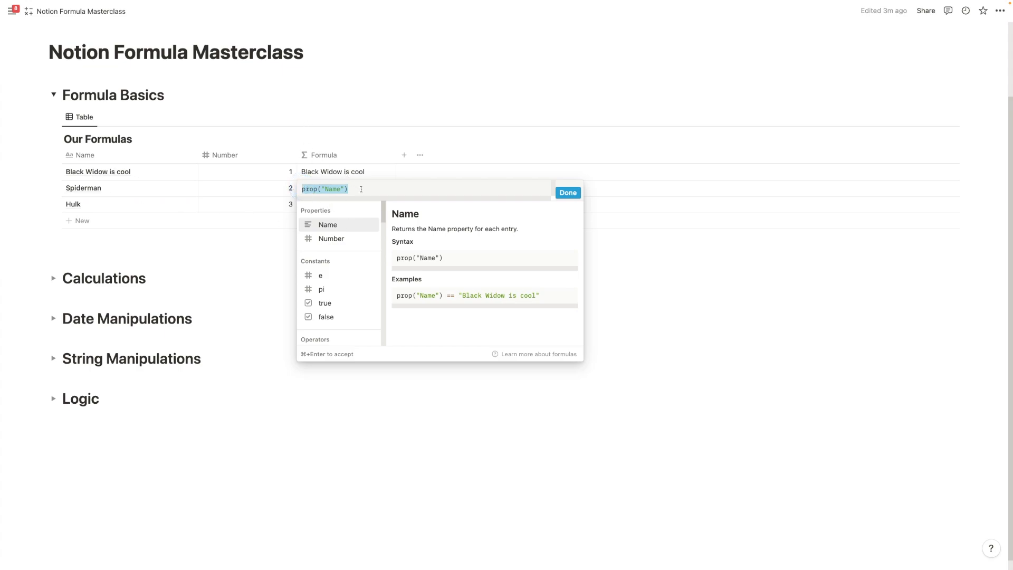
left_click(366, 152)
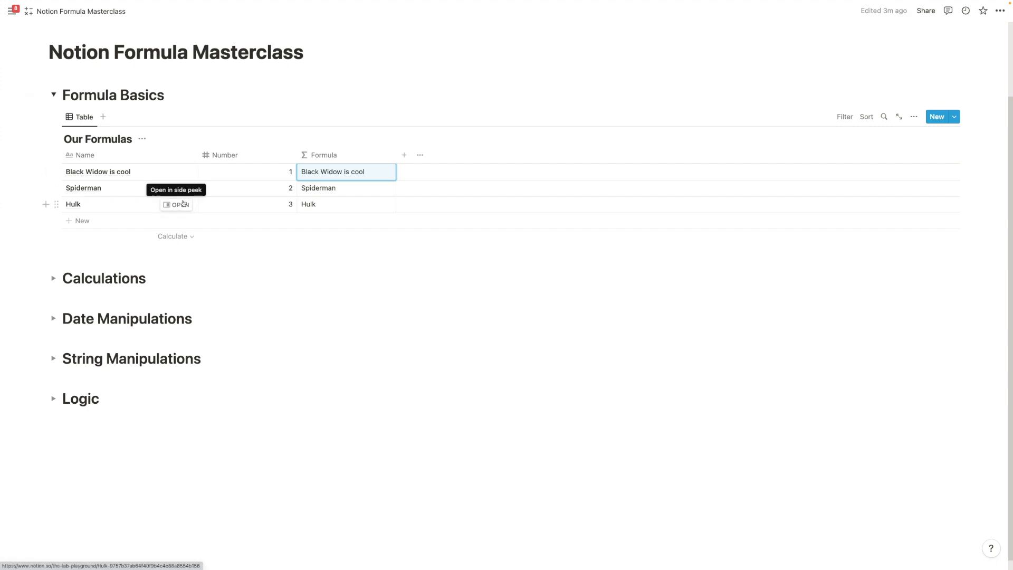
left_click(368, 170)
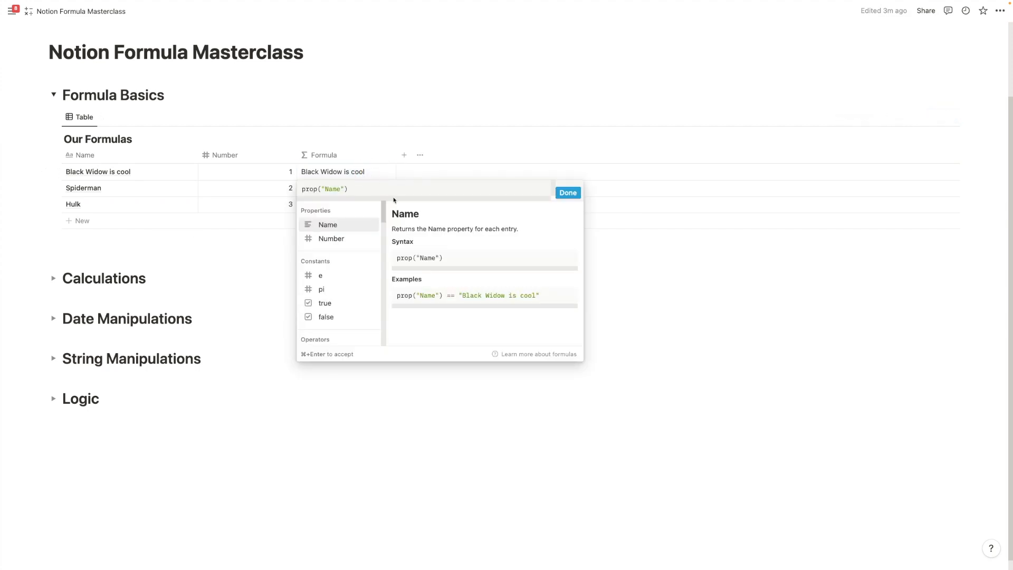
key("Escape")
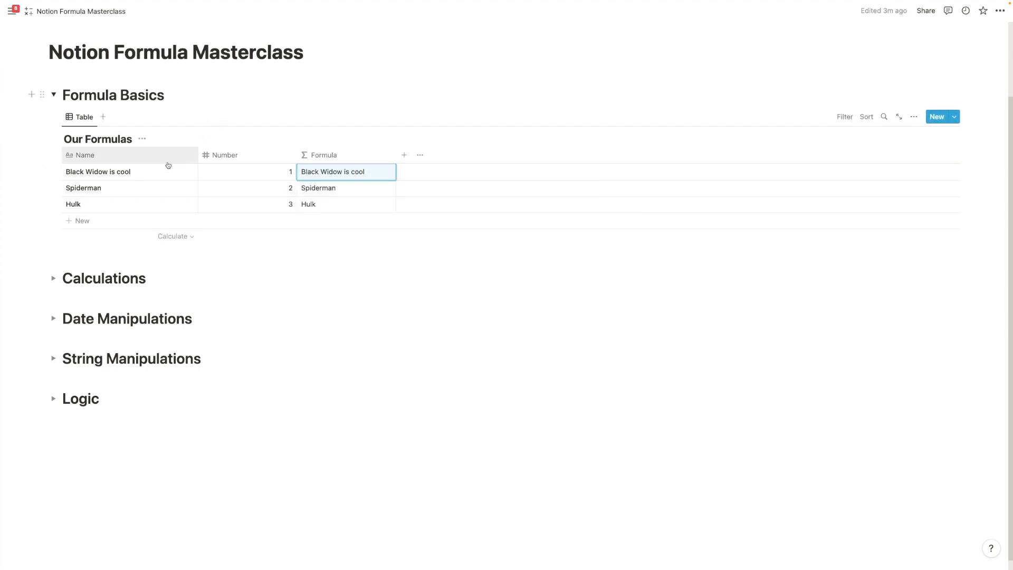
left_click(383, 174)
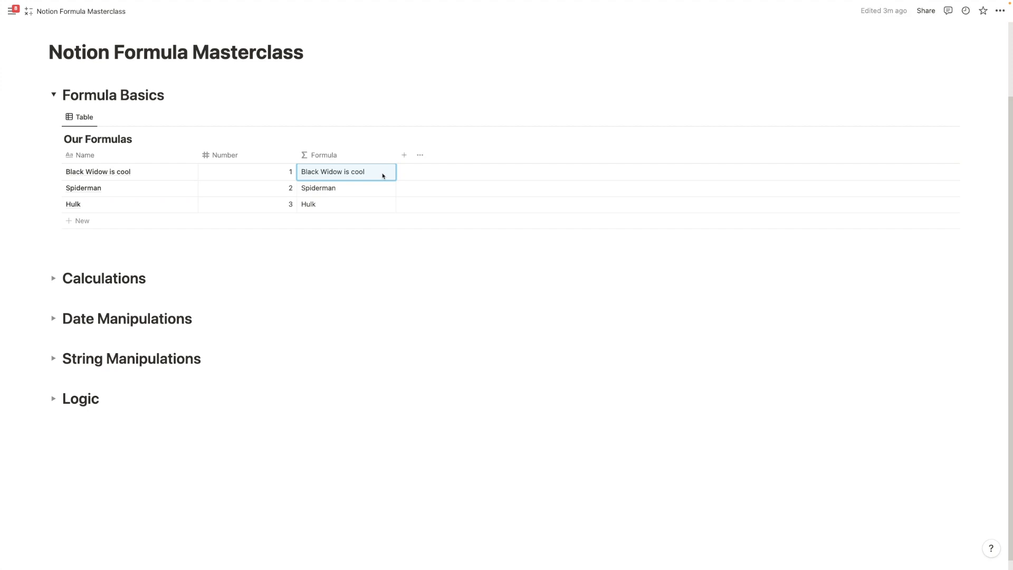
left_click(382, 176)
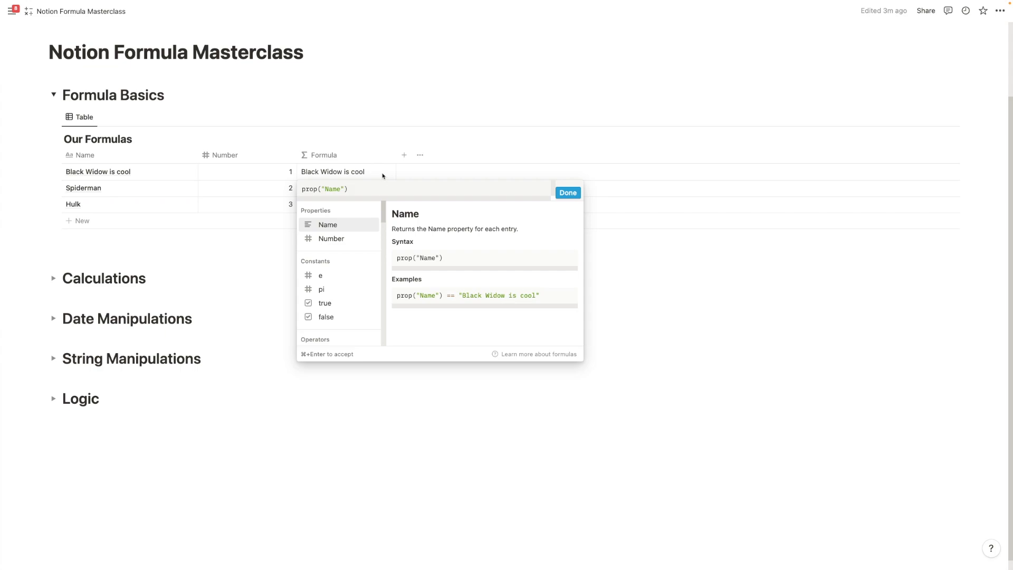
left_click(401, 116)
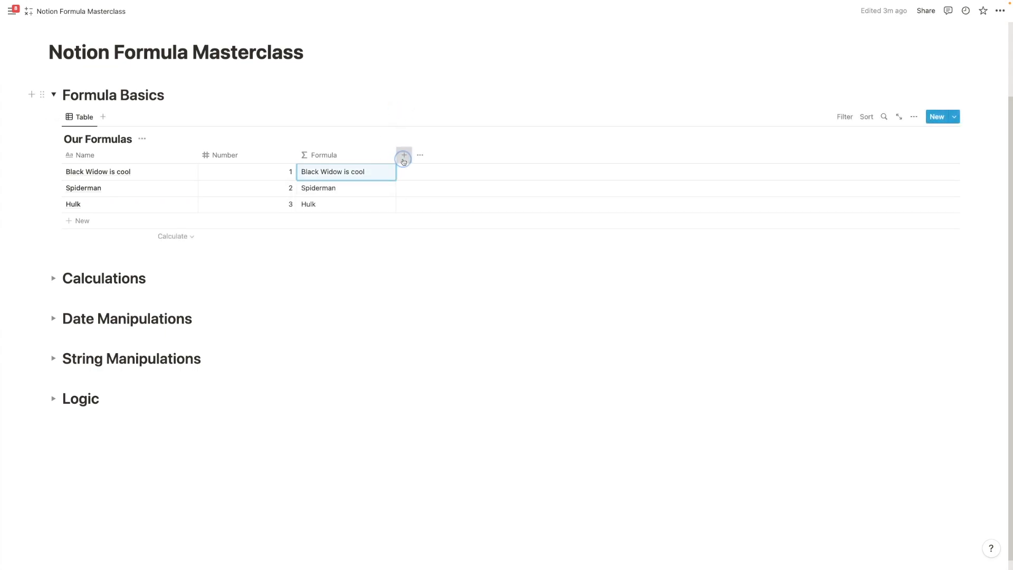
Add a Checkbox property to the Our Formulas table and narrow its column to fit the heading.
left_click(404, 154)
scroll(855, 290, "down", 3)
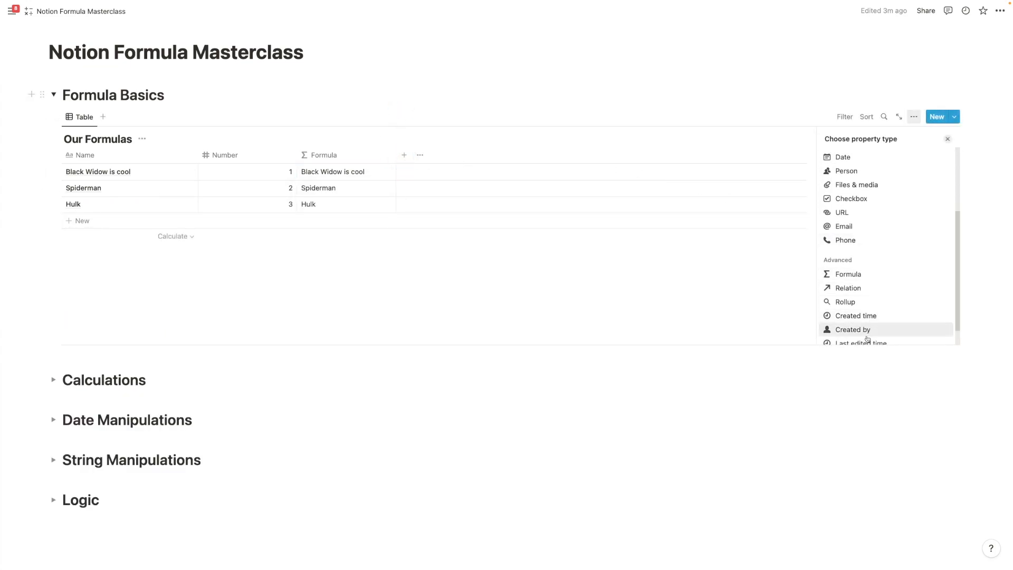
left_click(872, 199)
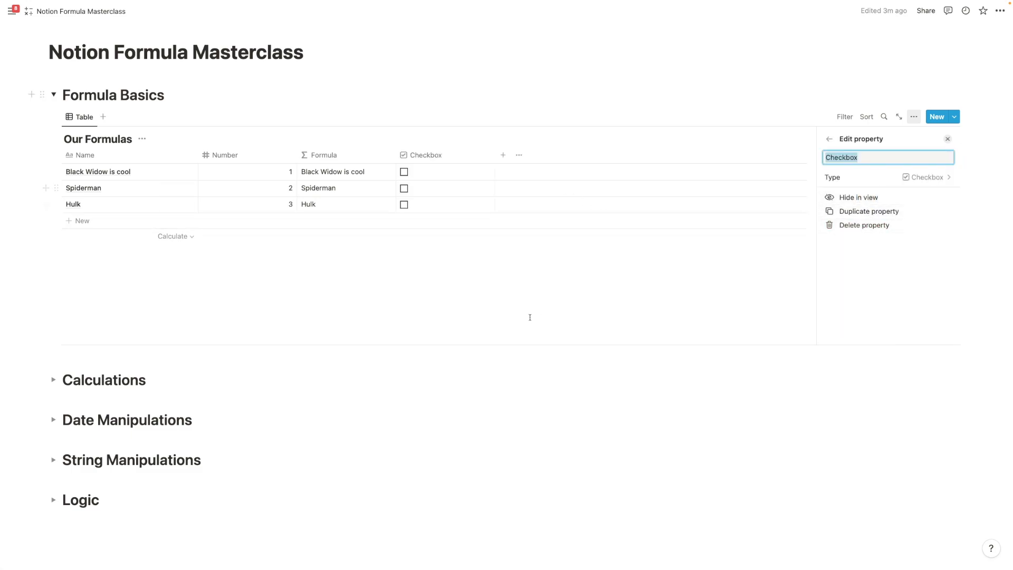
left_click(457, 280)
left_click_drag(495, 155, 450, 158)
left_click(405, 171)
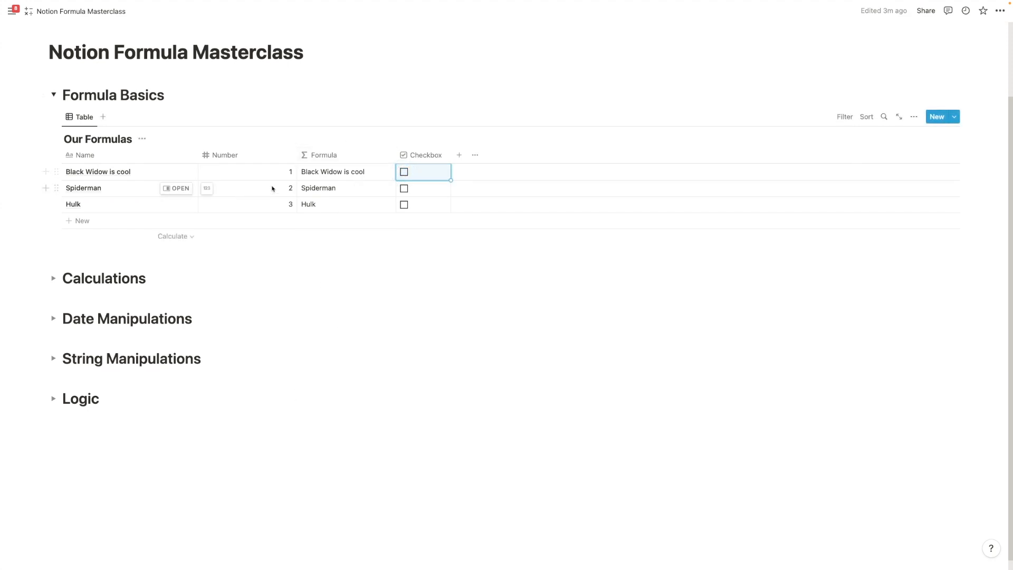
Replace the Formula column's formula with prop("Name") == "Spiderman" and reopen it to review the comparison.
left_click(357, 172)
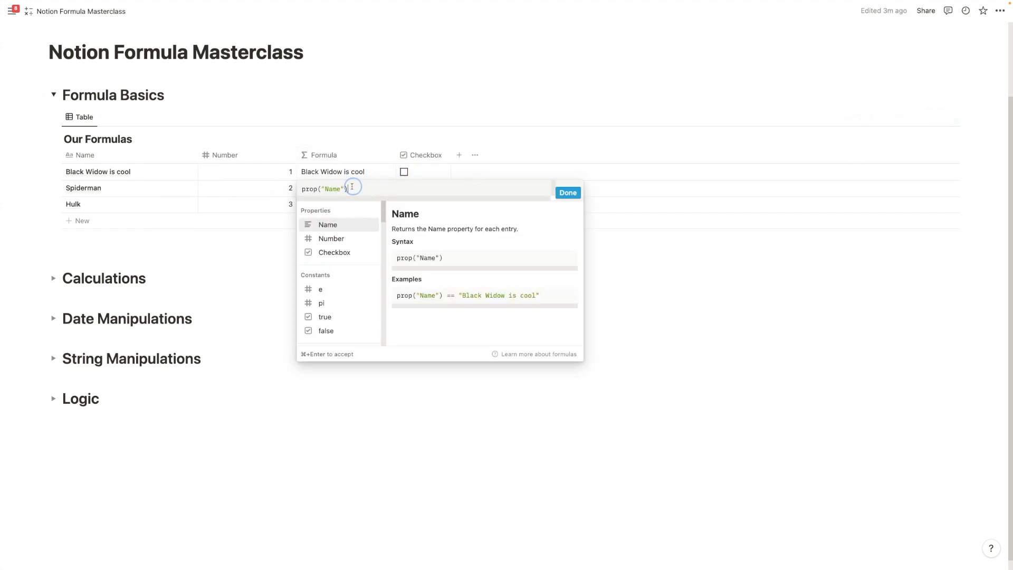
left_click_drag(354, 188, 306, 183)
key("BackSpace")
left_click(335, 226)
type("==\"Spiderman\"")
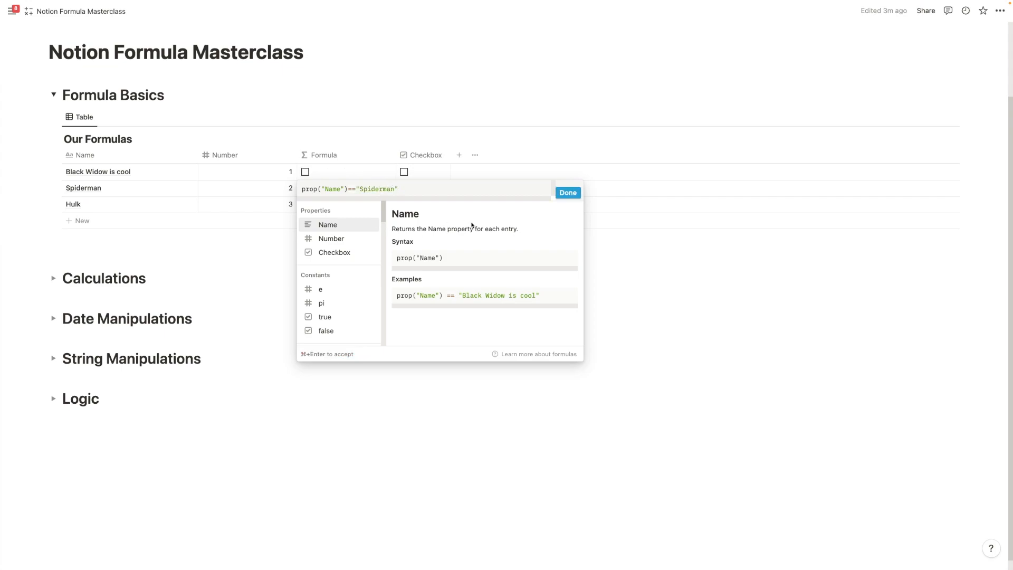
left_click(568, 193)
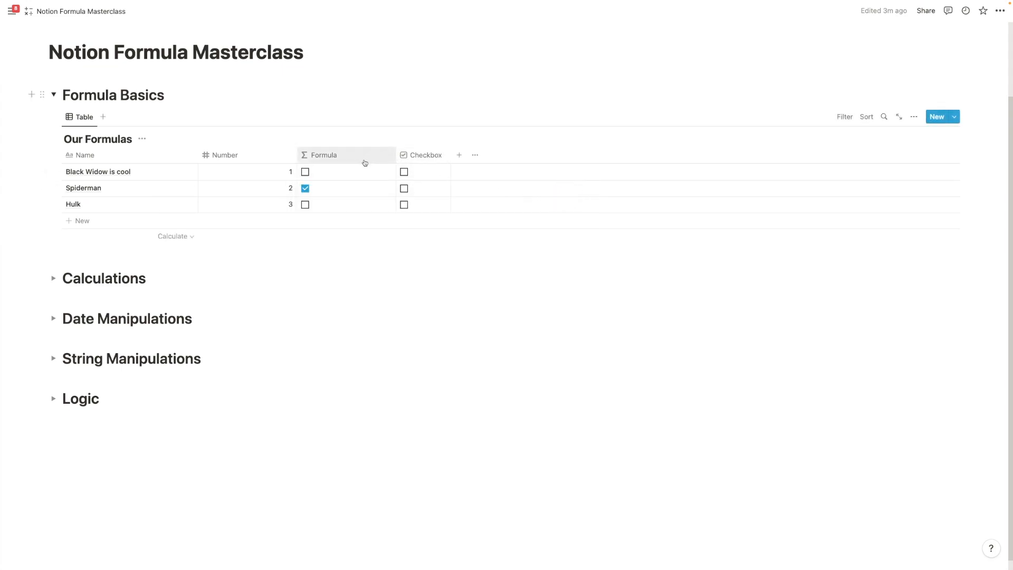
left_click(328, 177)
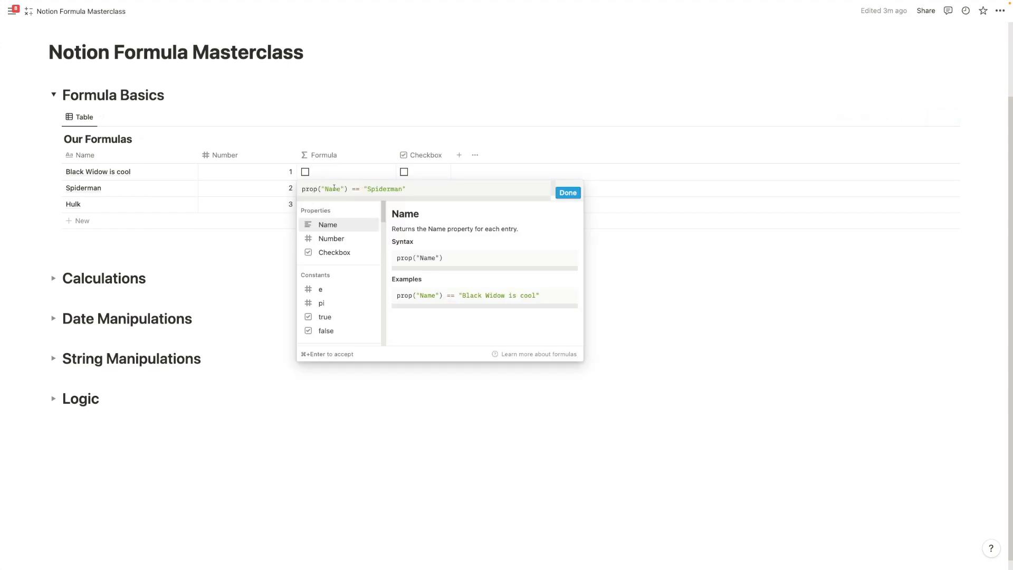
left_click(567, 192)
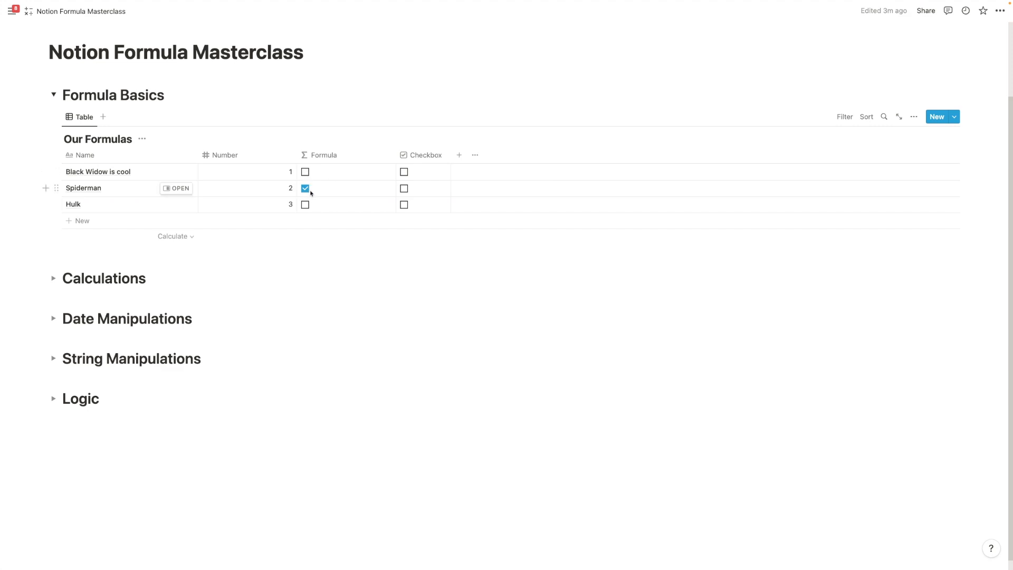
Replace the Formula column's formula with the constant true.
left_click(335, 170)
left_click_drag(407, 189, 302, 188)
key("BackSpace")
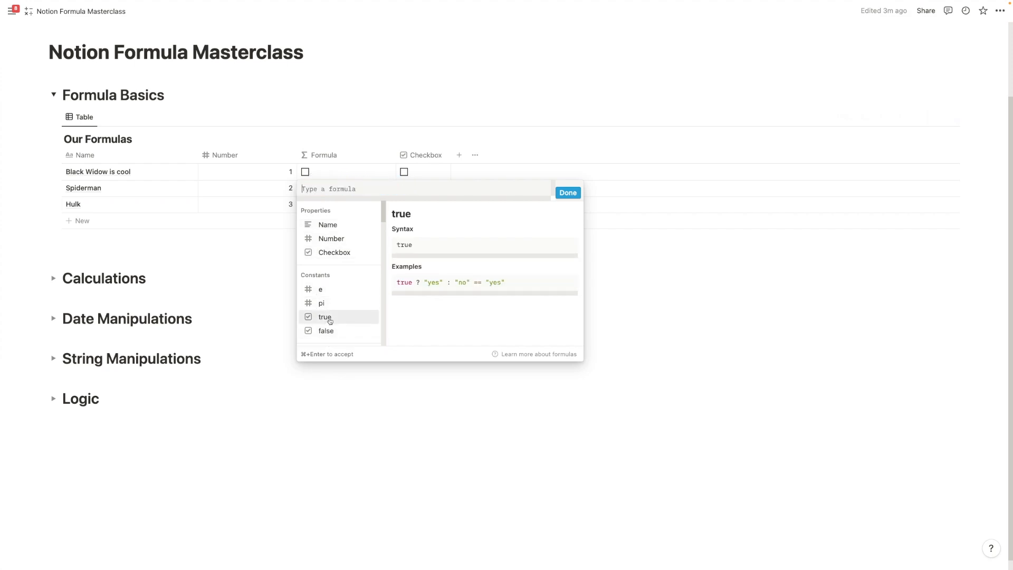
left_click(330, 319)
left_click(568, 192)
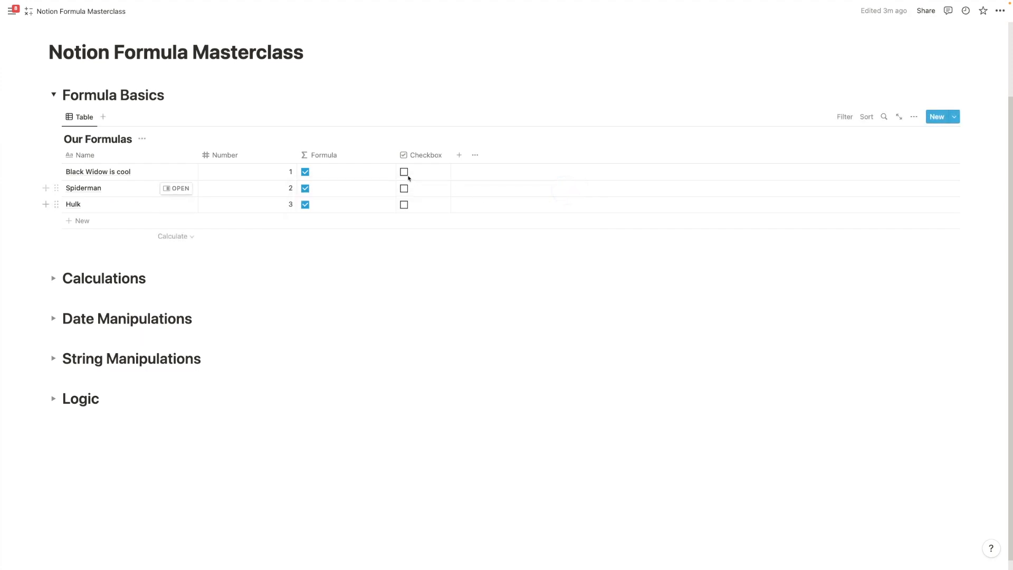
left_click(335, 172)
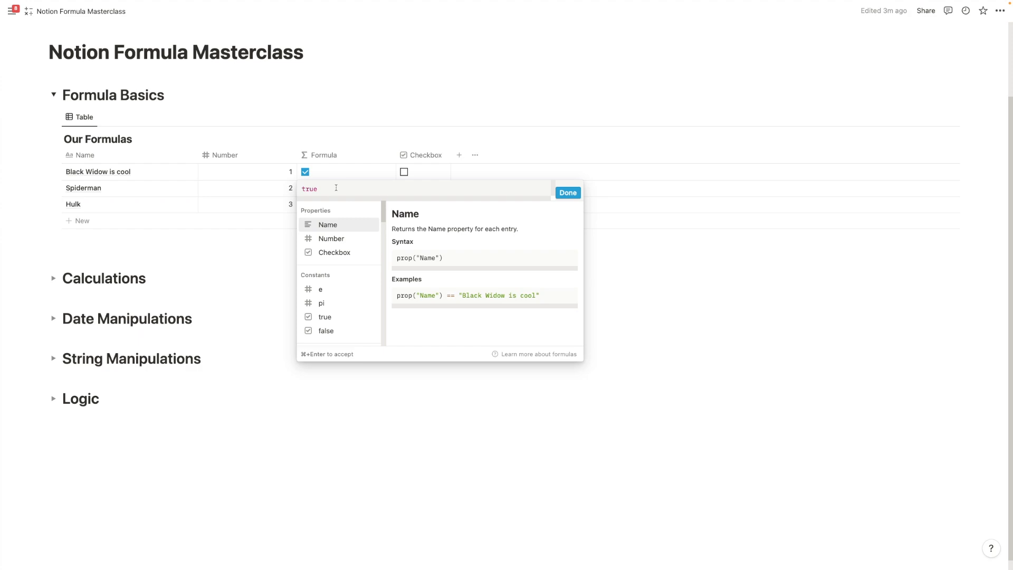
key("super+a")
key("BackSpace")
left_click(275, 243)
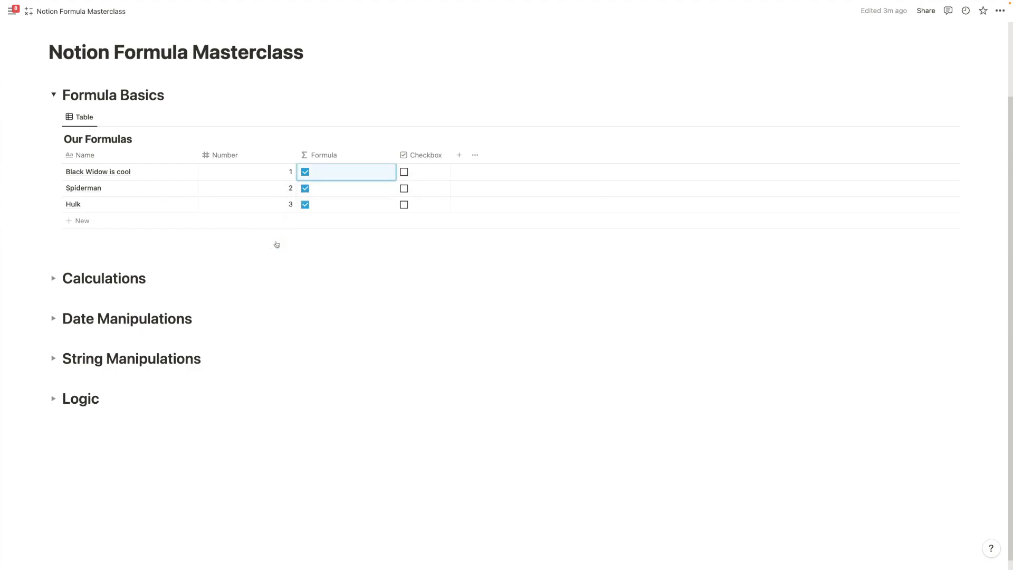
Browse the formula building blocks, then replace the constant true in the Formula column with the Name property.
left_click(346, 172)
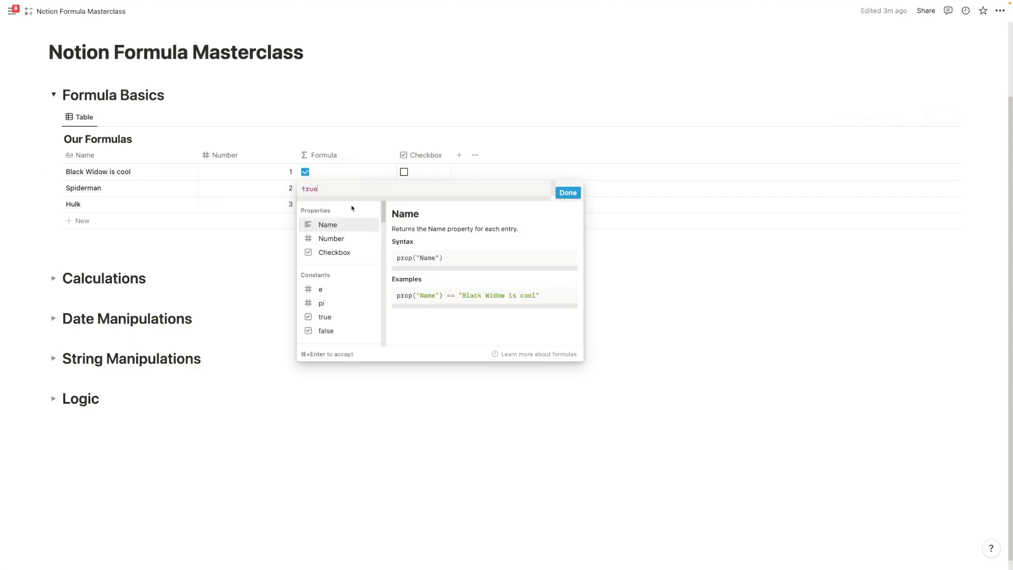
scroll(347, 273, "down", 1)
scroll(347, 273, "down", 1)
scroll(347, 275, "up", 1)
left_click_drag(319, 189, 294, 187)
key("BackSpace")
left_click(327, 224)
Set the Formula column's formula to prop("Number") and narrow the Number column to about half its width.
key("super+a")
key("BackSpace")
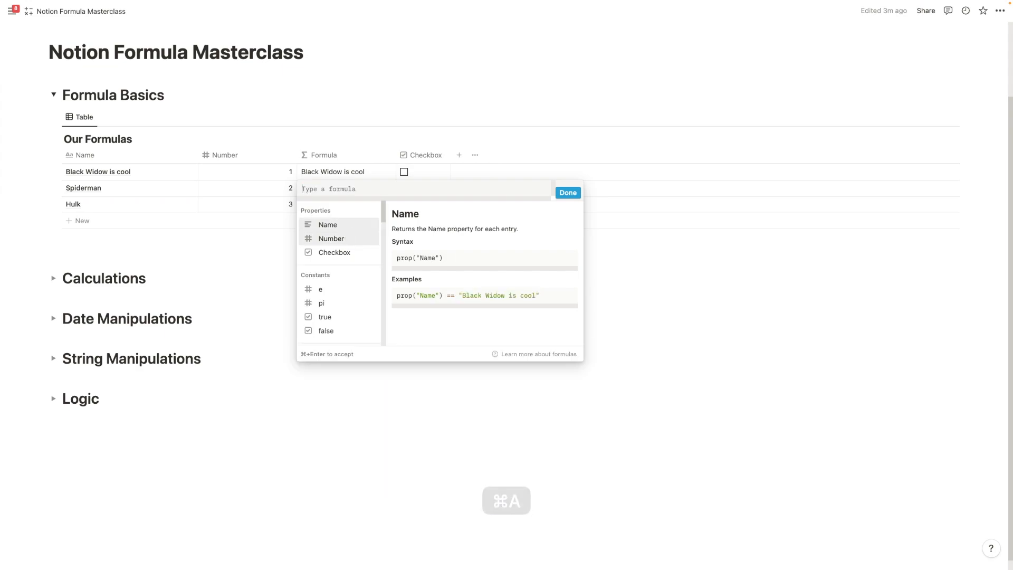
left_click(333, 241)
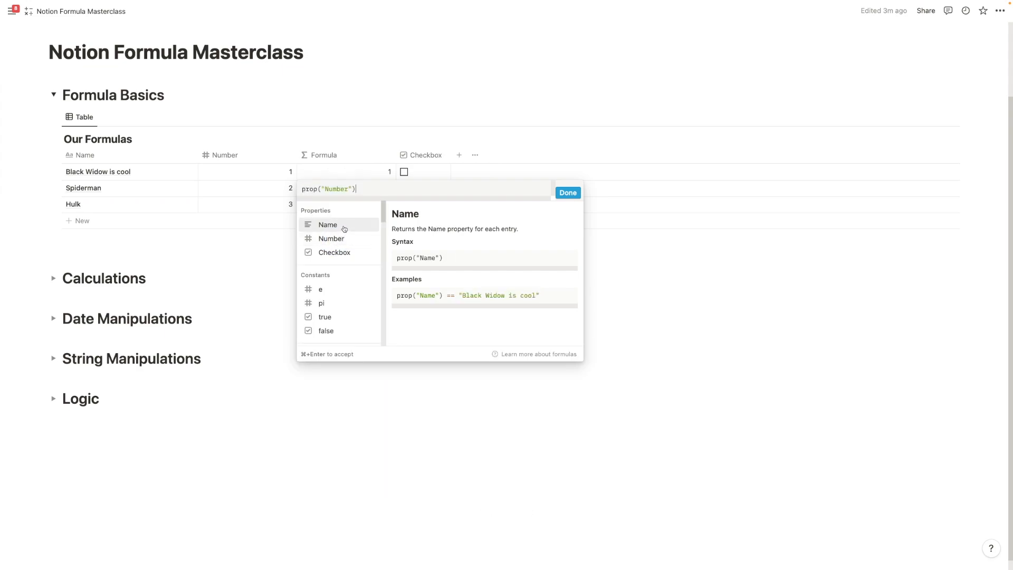
key("Escape")
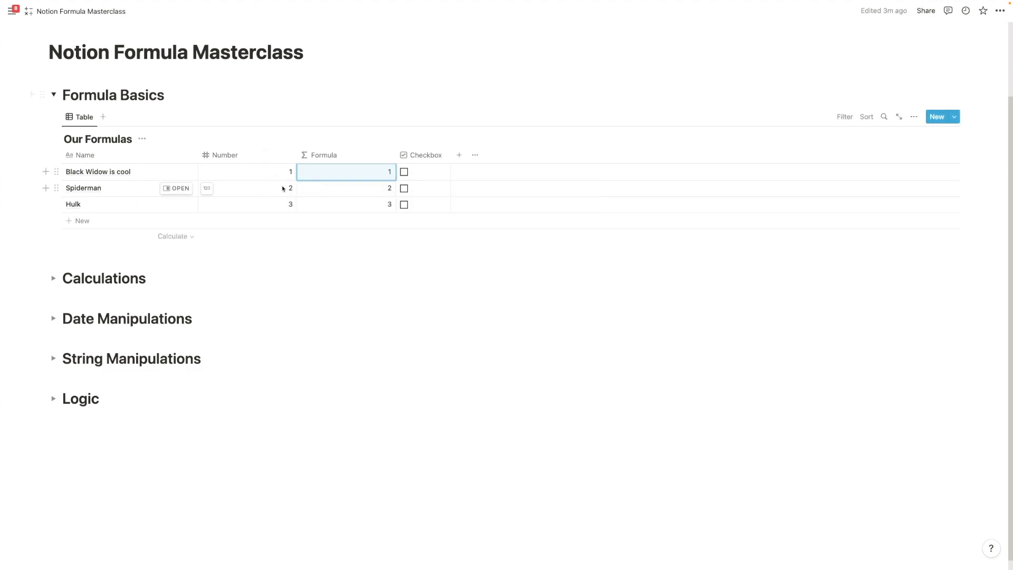
left_click_drag(296, 154, 248, 153)
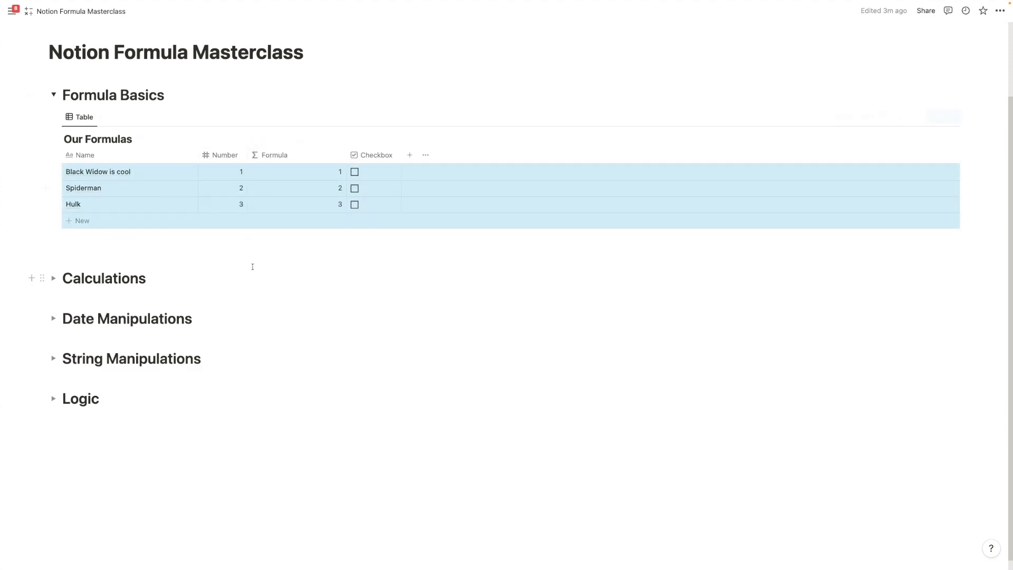
left_click(251, 266)
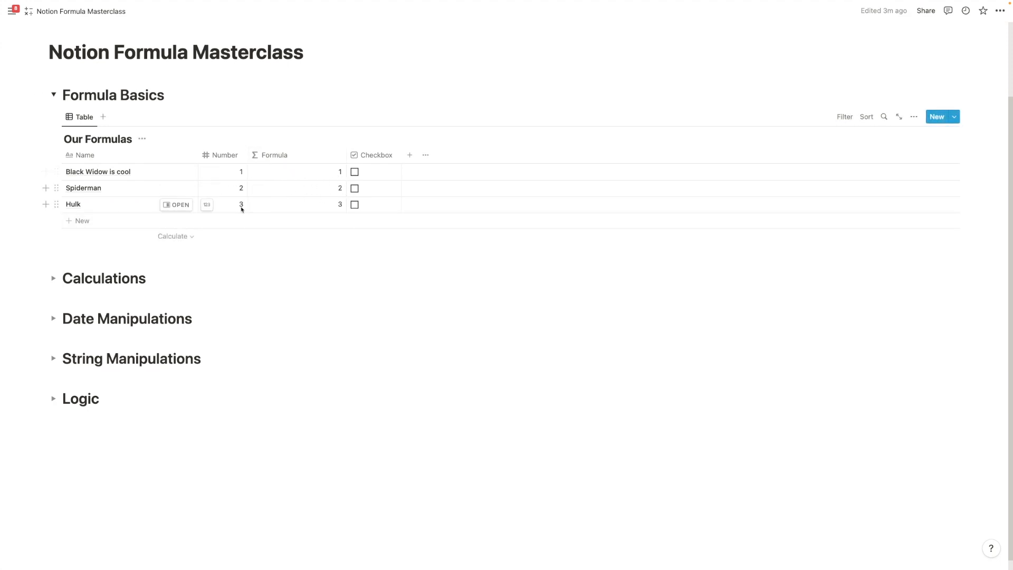
Rename the first row of the Our Formulas table from its text title to 1.
left_click(141, 173)
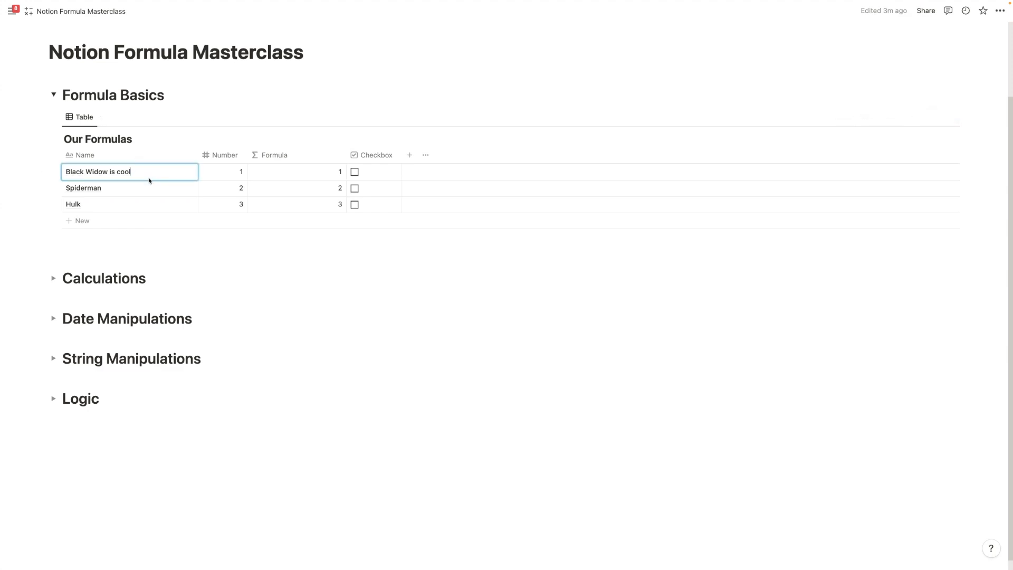
key("super+a")
type("1")
key("Return")
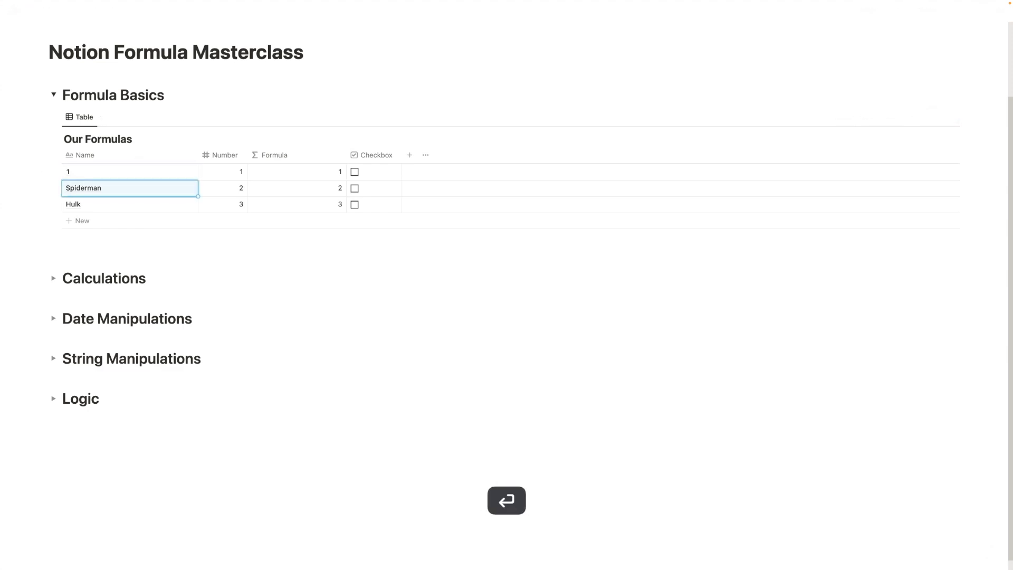
Replace the Formula column's formula with prop("Name") and accept it.
left_click(303, 182)
left_click_drag(311, 186, 252, 188)
key("BackSpace")
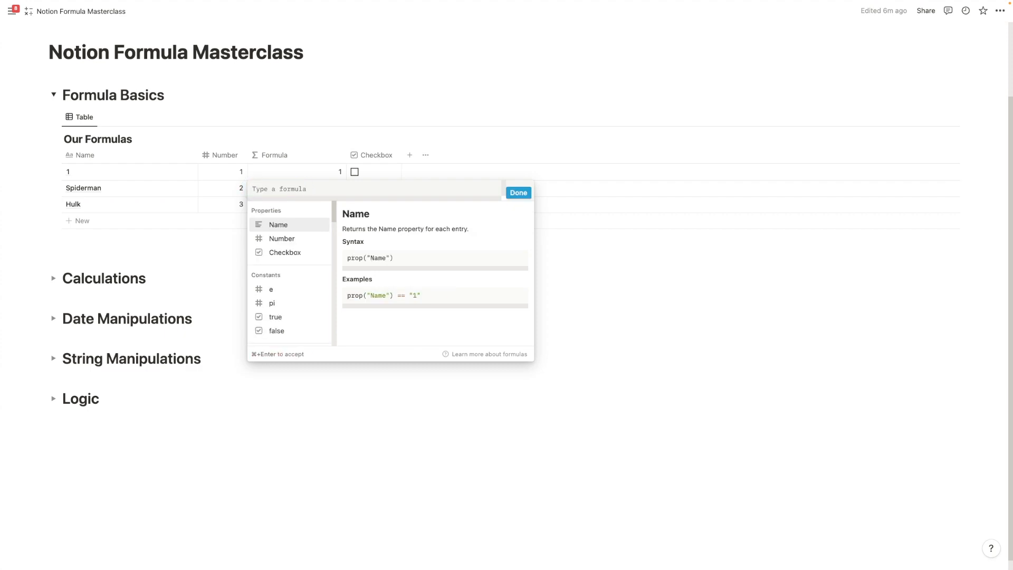
left_click(278, 224)
left_click(519, 193)
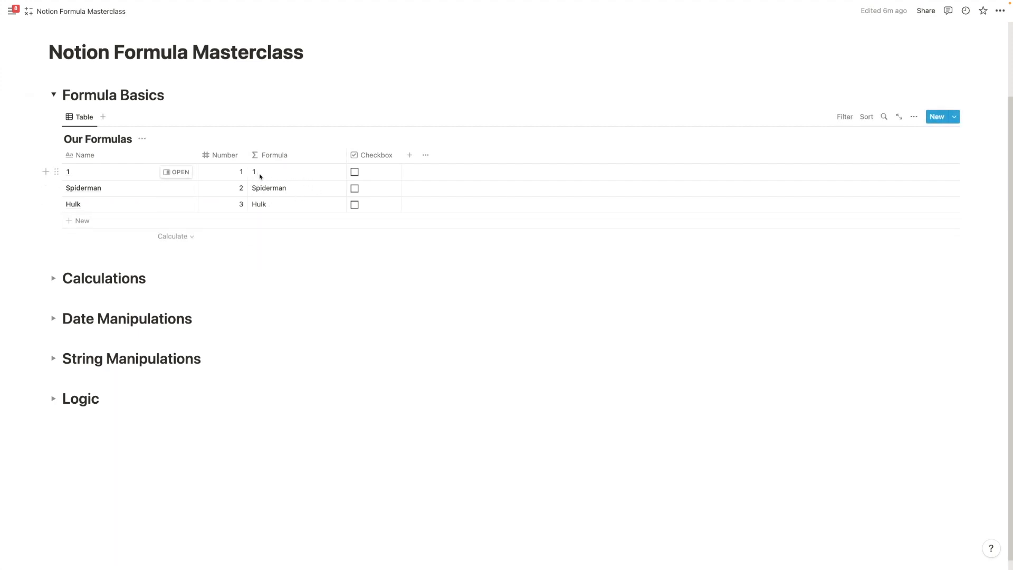
Add a Date property to the Our Formulas table and set the first row's date to September 22, 2022.
left_click(409, 155)
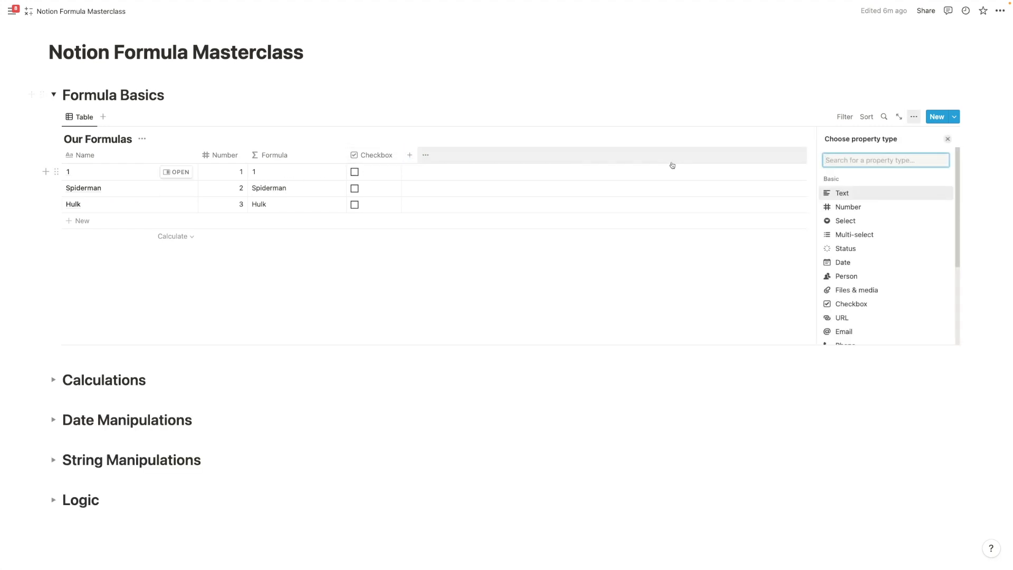
left_click(833, 263)
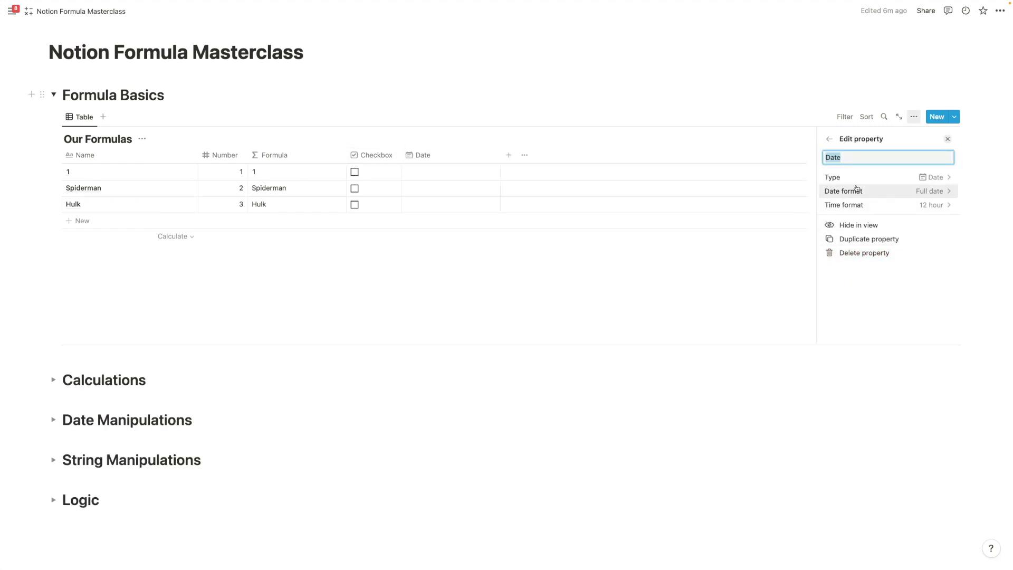
left_click(422, 176)
left_click(468, 288)
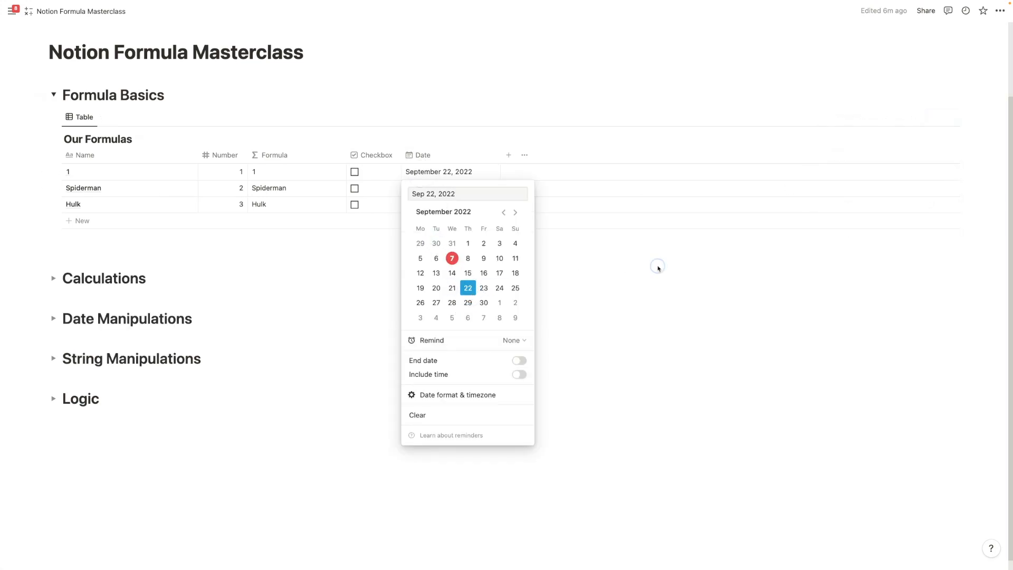
Close the first row's date picker and narrow the Date column of the Our Formulas table.
left_click(657, 268)
left_click_drag(500, 153, 465, 156)
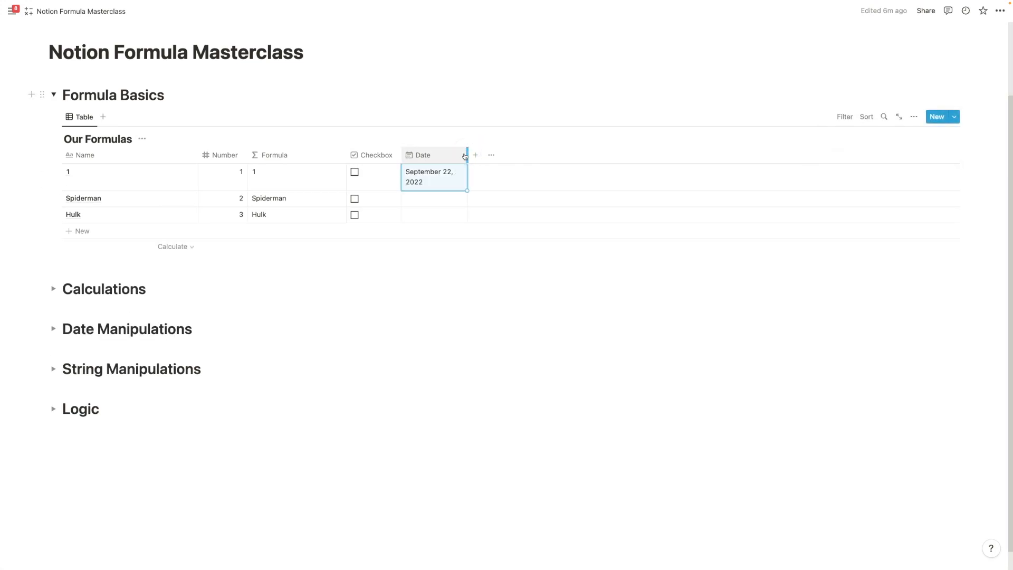
Browse the operators available for the Formula column's formula and clear the expression in its editor.
left_click(271, 181)
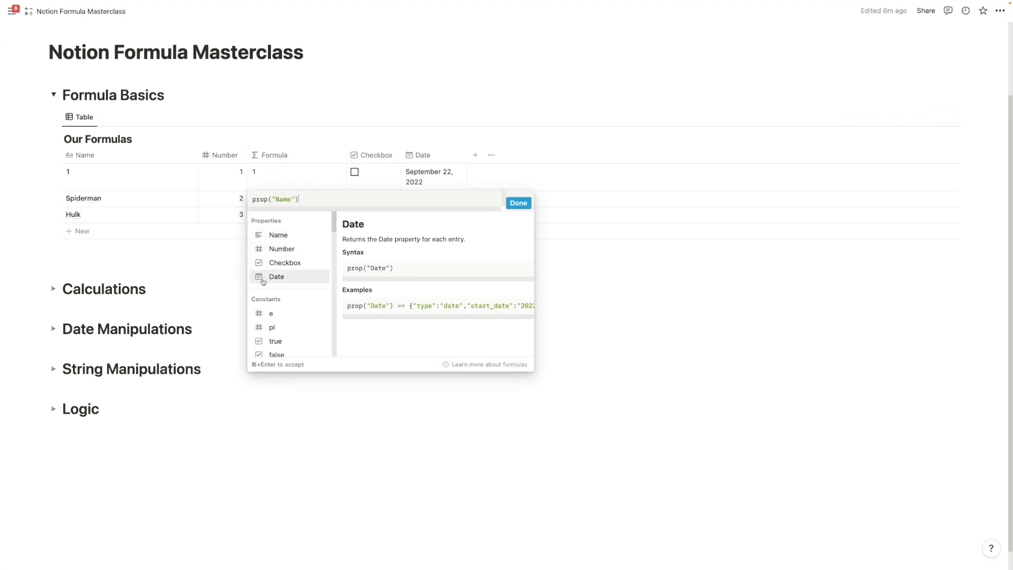
left_click_drag(334, 222, 335, 245)
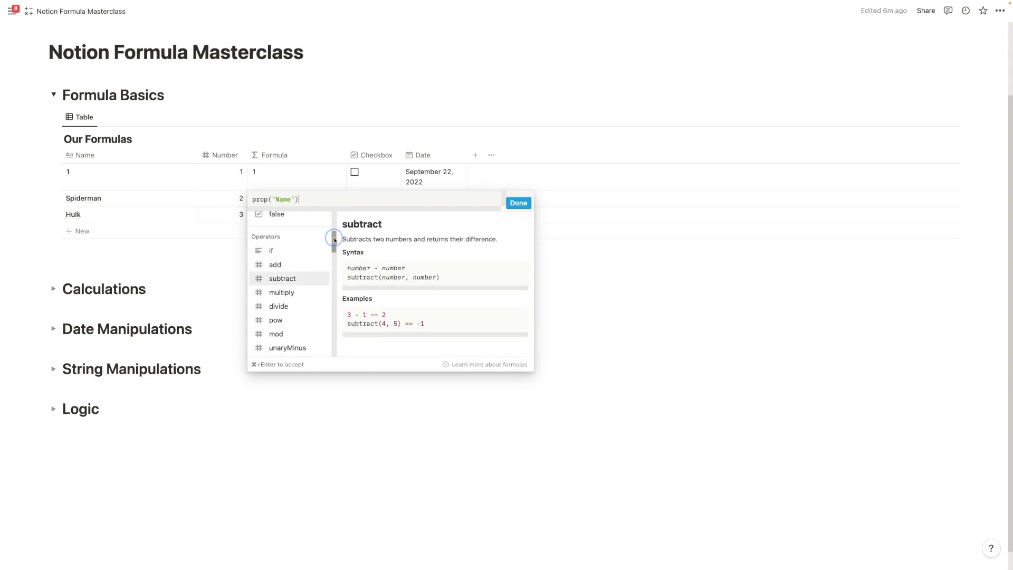
scroll(334, 240, "down", 3)
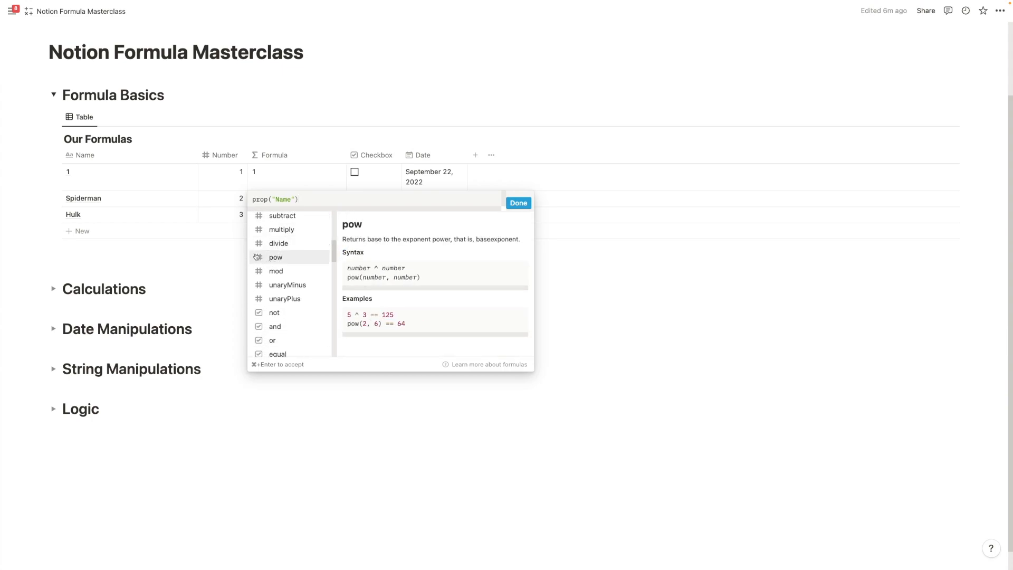
left_click_drag(334, 254, 334, 317)
type("and(")
left_click(334, 200)
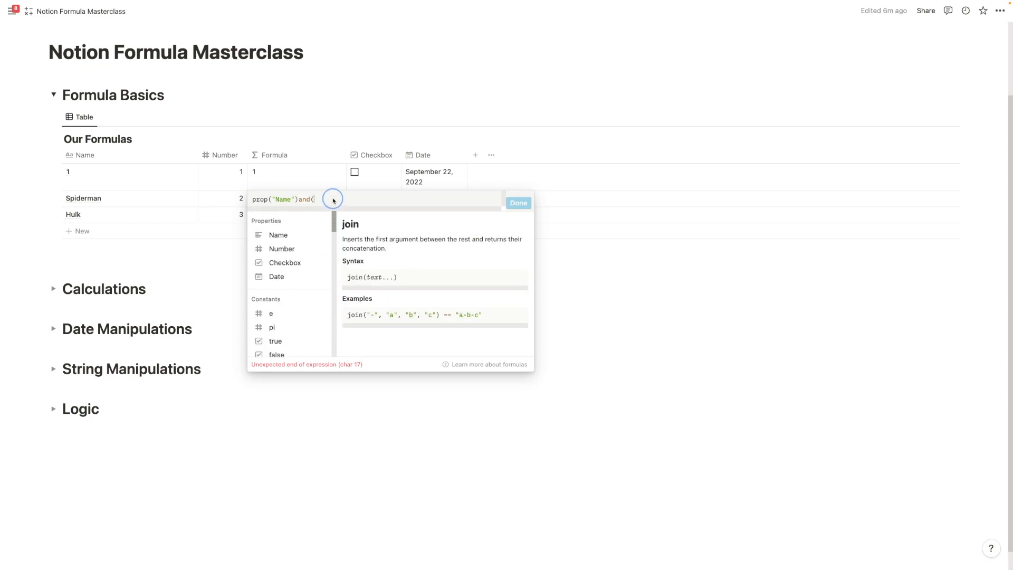
left_click_drag(319, 199, 253, 199)
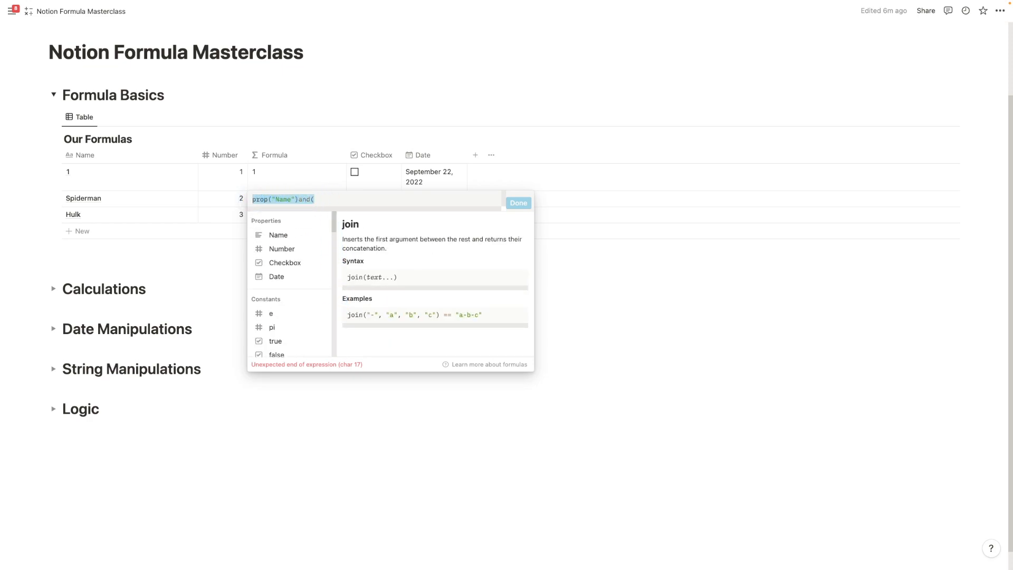
key("BackSpace")
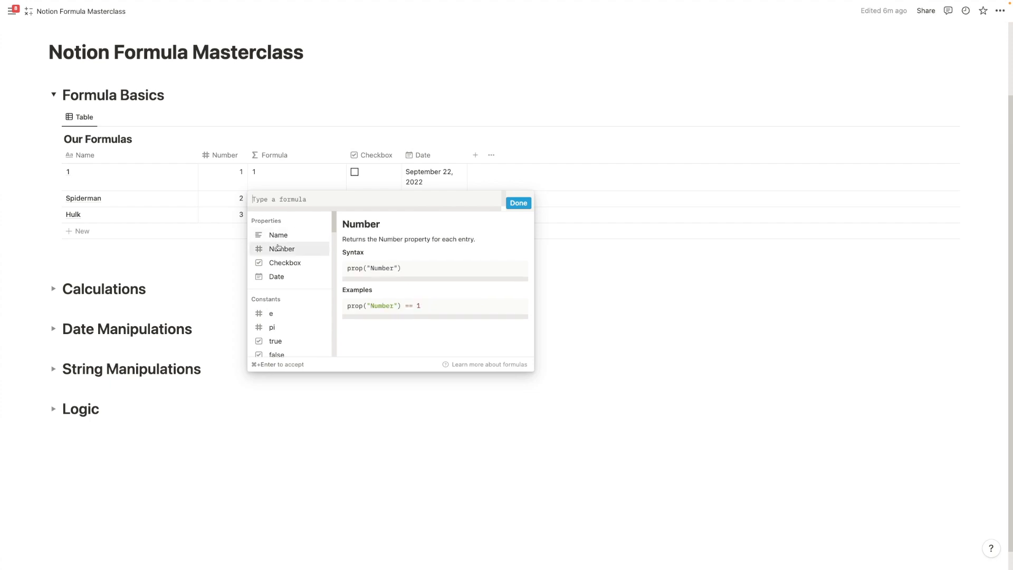
Examine the add operator's syntax and examples in the formula reference, leaving the editor without saving a formula.
scroll(279, 247, "down", 5)
scroll(279, 247, "down", 1)
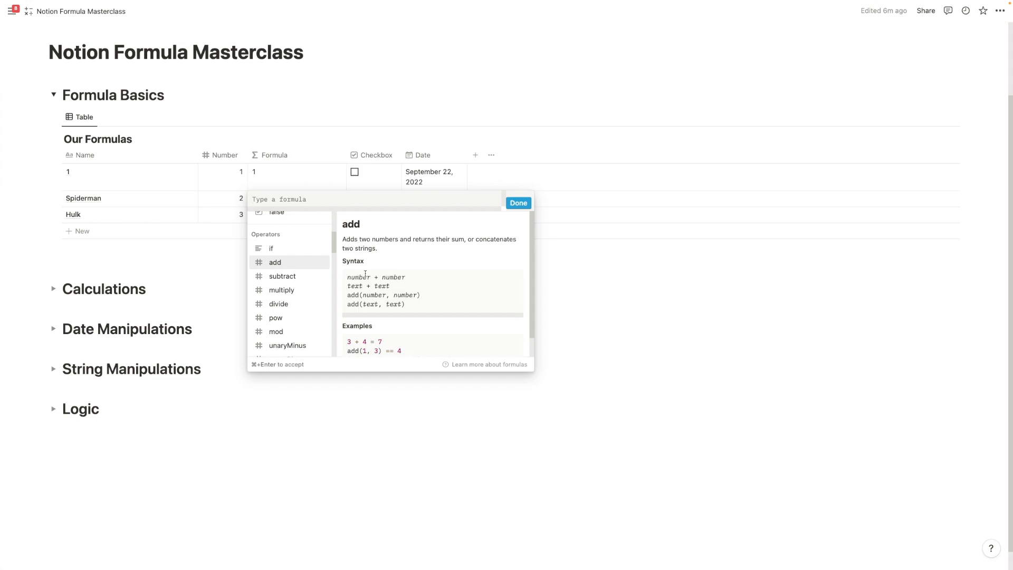
scroll(368, 273, "down", 1)
scroll(371, 273, "down", 1)
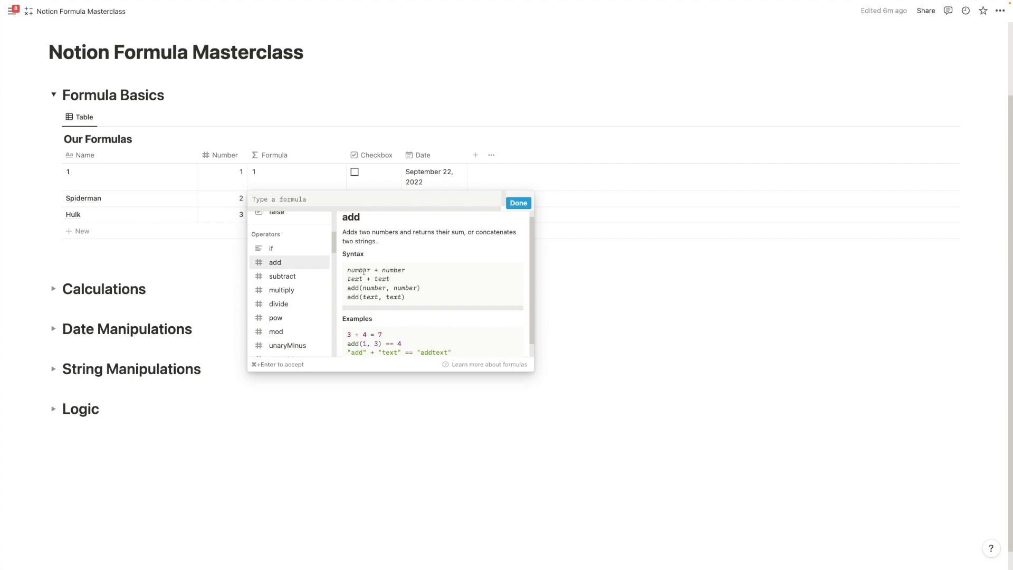
scroll(362, 269, "down", 3)
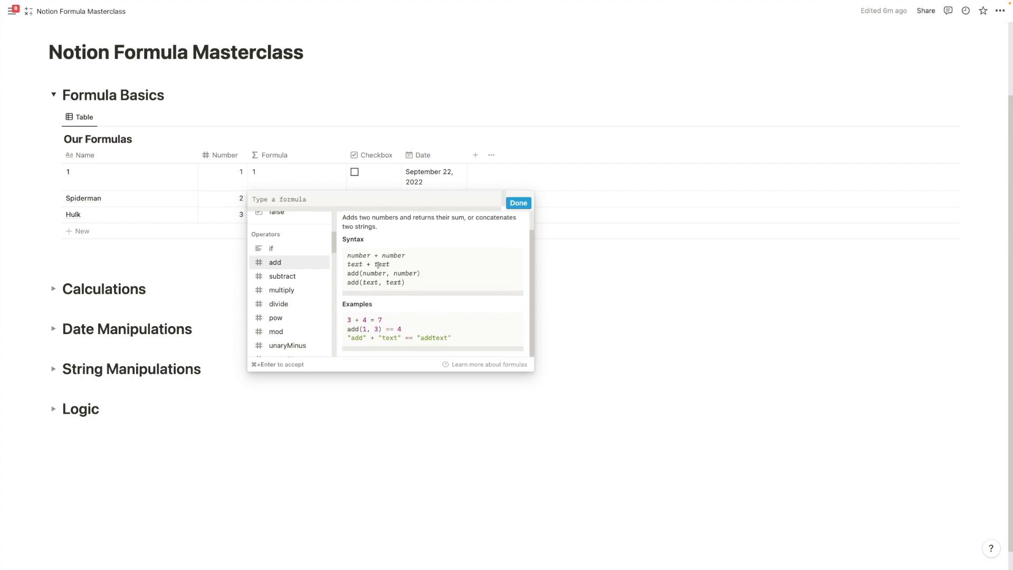
left_click(264, 113)
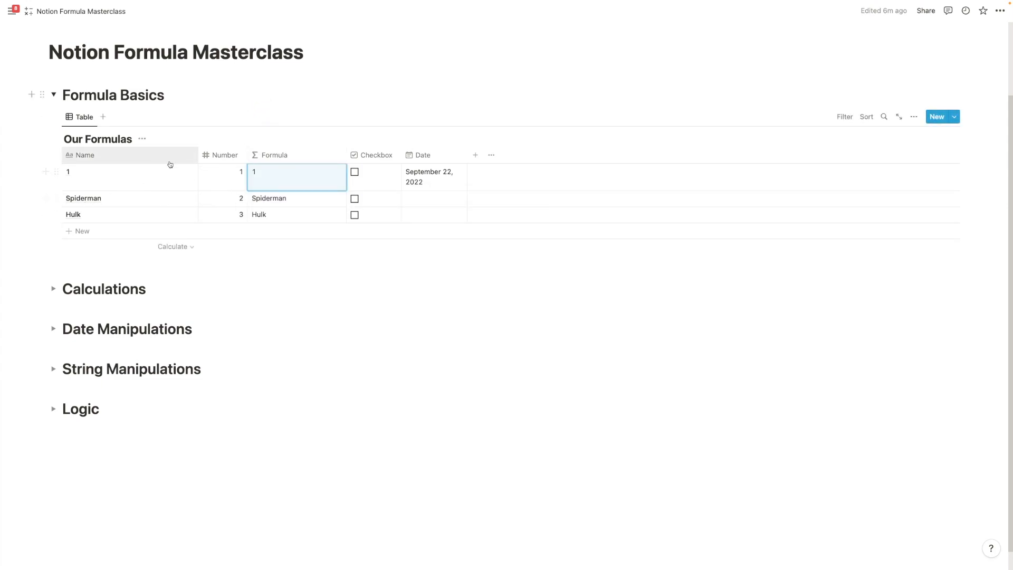
Add a Text property named Sample text to the Our Formulas table.
left_click(476, 155)
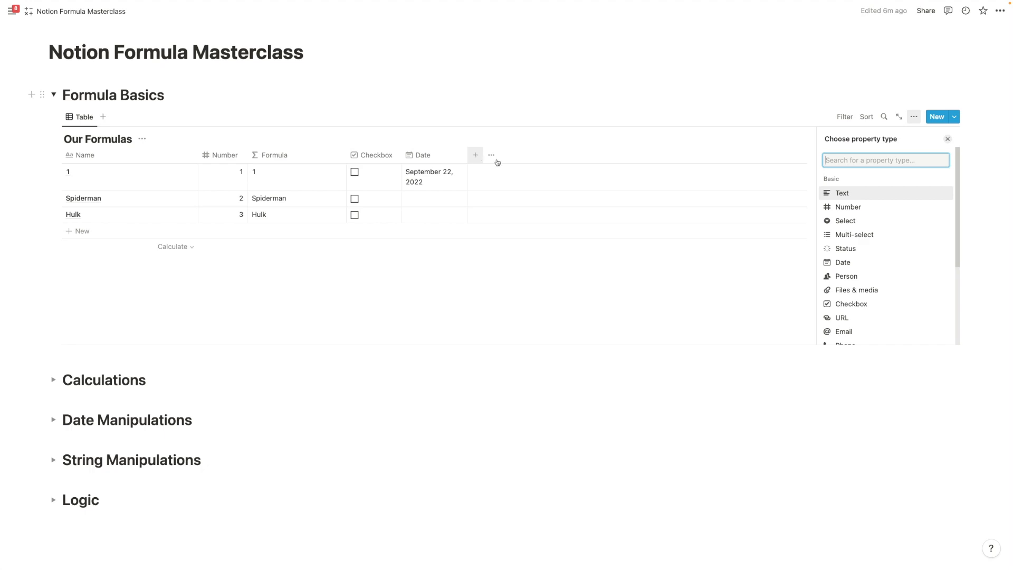
left_click(879, 193)
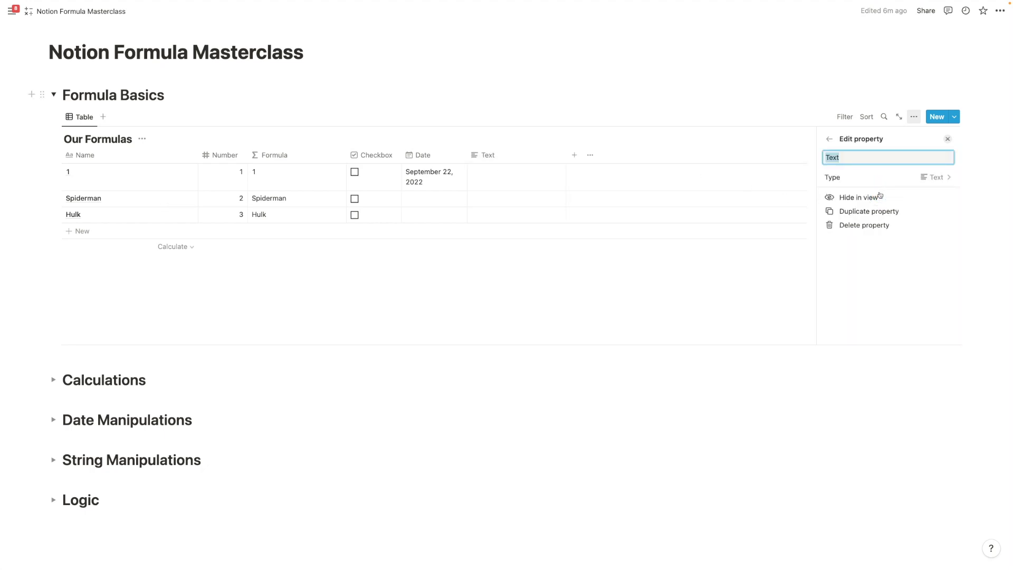
type("Sample t")
key("Return")
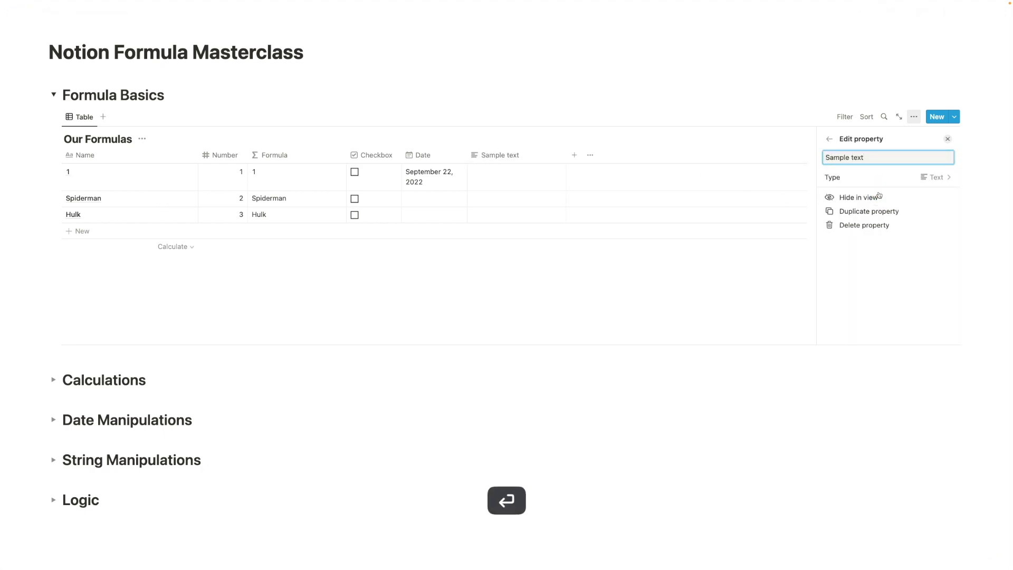
Fill the Sample text column with "is cool", "is quick" and "is strong" for the three rows in order.
left_click(518, 180)
type("is cool")
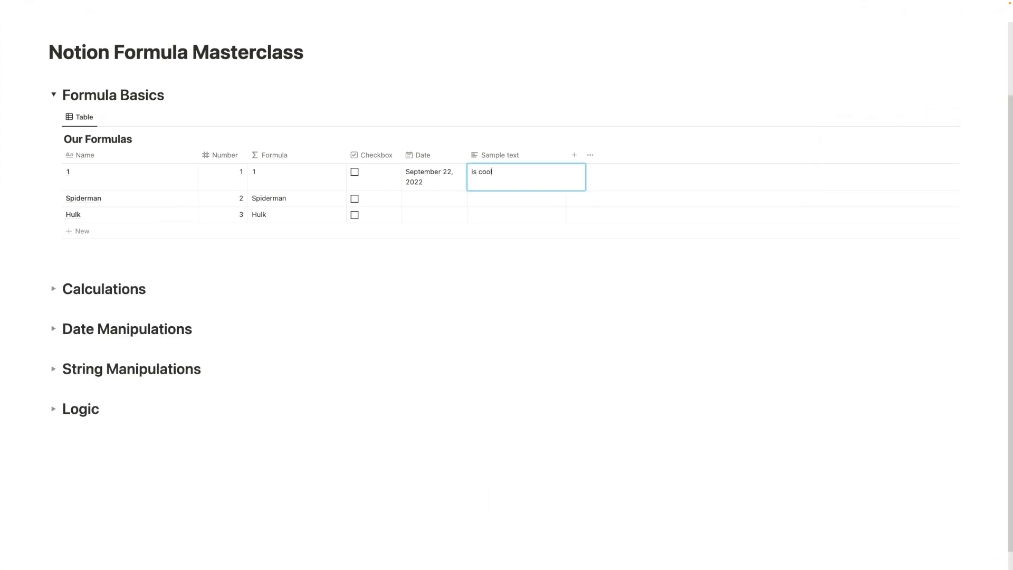
key("Return")
type("is ")
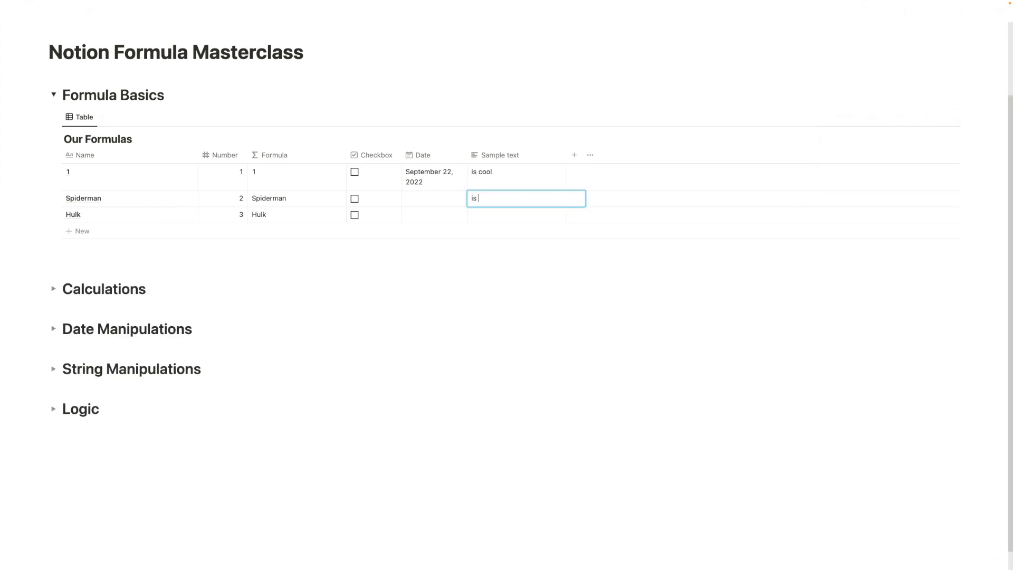
type("quick")
key("Return")
type("is strong")
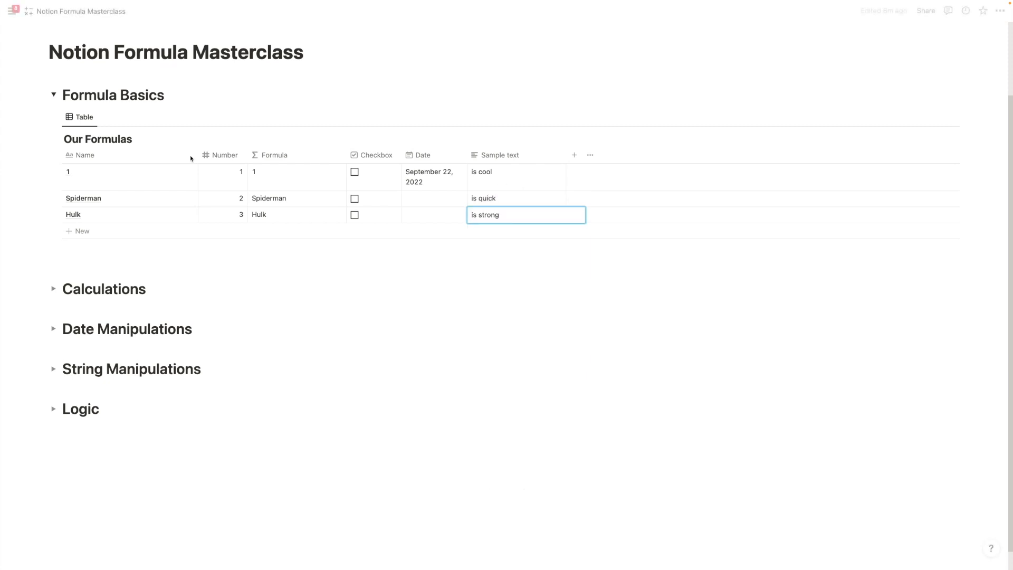
Rename the first row of the Our Formulas table to Black Widow.
left_click(130, 182)
key("super+a")
type("Black Widow")
key("Return")
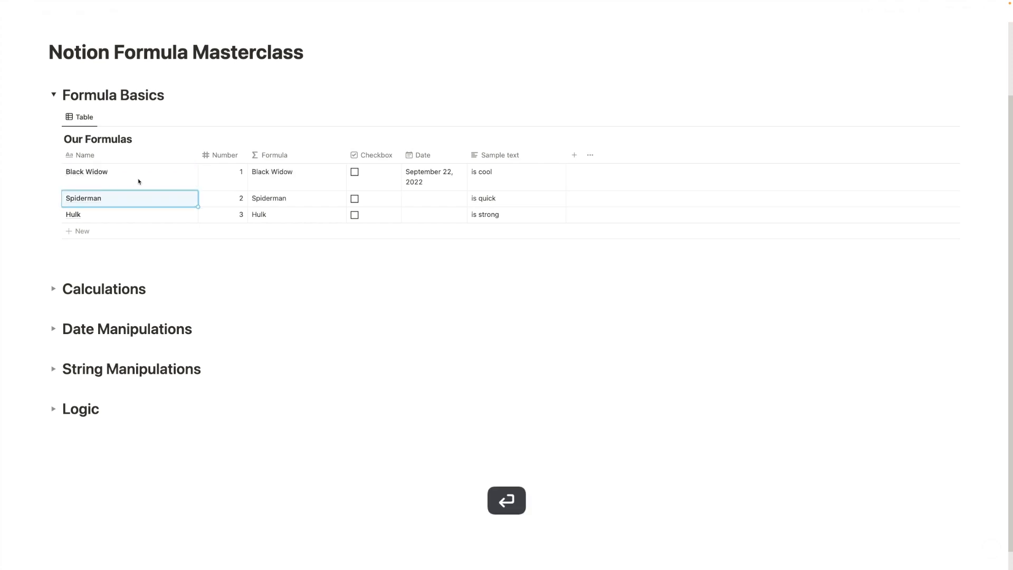
Add a second Number property with its default name and enter 2, 3 and 4 for the three rows in order.
left_click(574, 155)
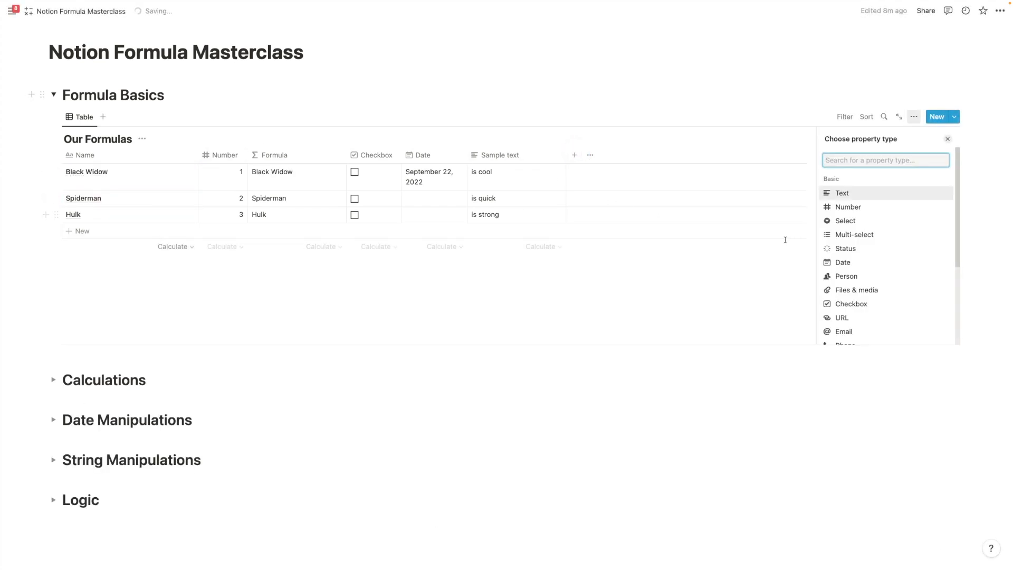
left_click(848, 206)
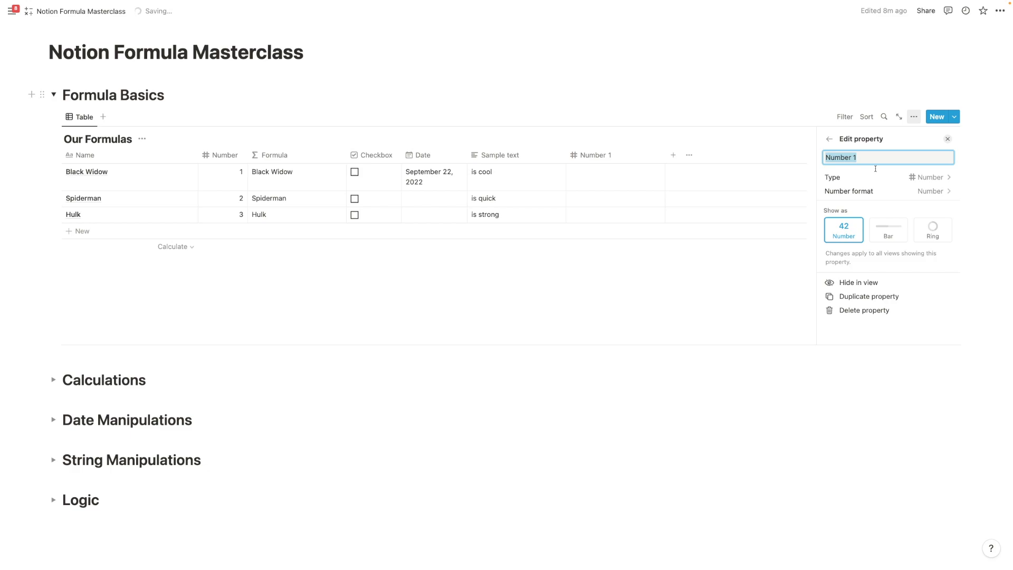
left_click(610, 171)
type("2")
key("Return")
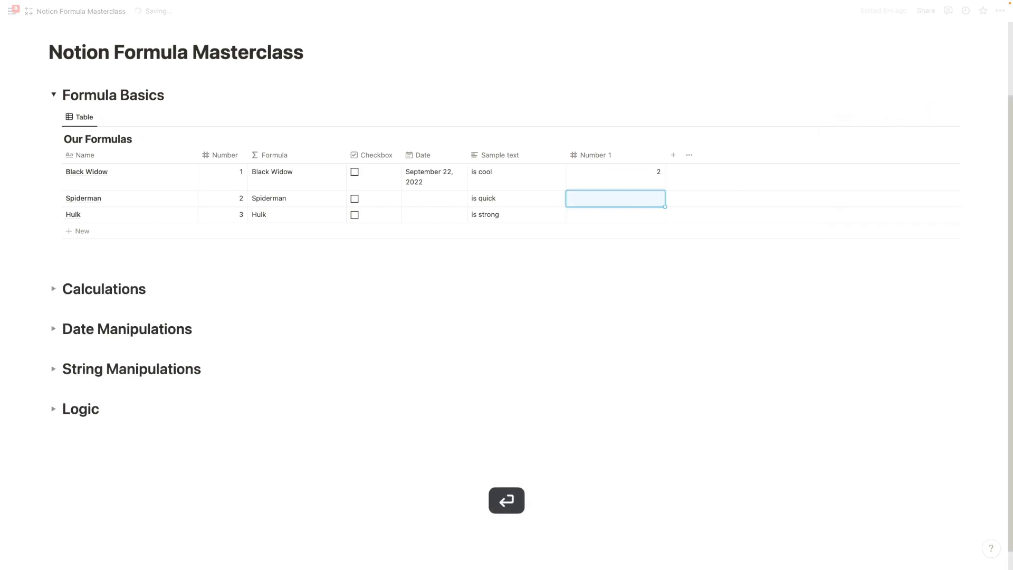
type("3")
key("Return")
type("4")
key("Return")
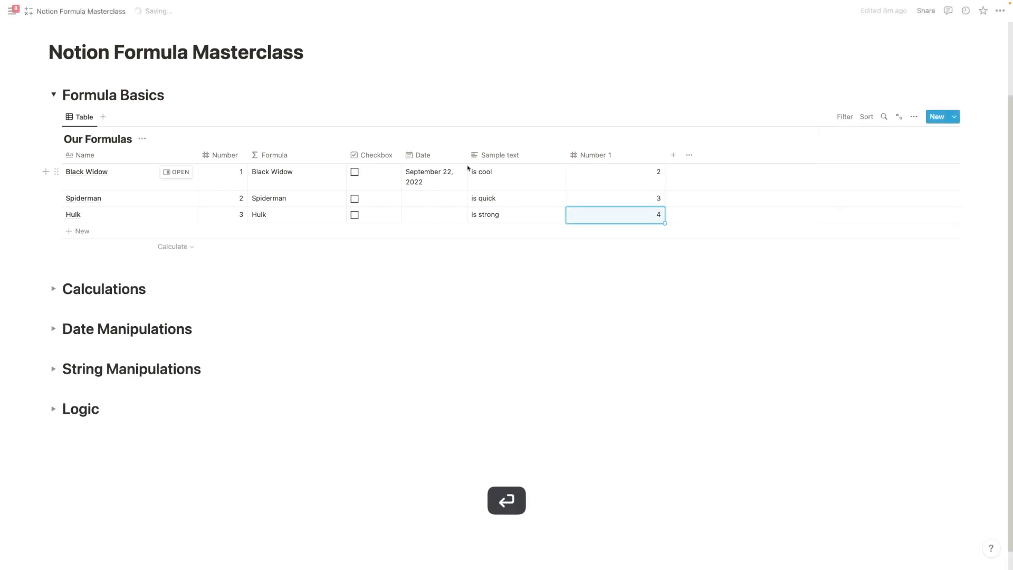
Move the Sample text column directly after Name and the Number 1 column directly after Number.
left_click_drag(499, 154, 248, 155)
left_click_drag(588, 157, 373, 163)
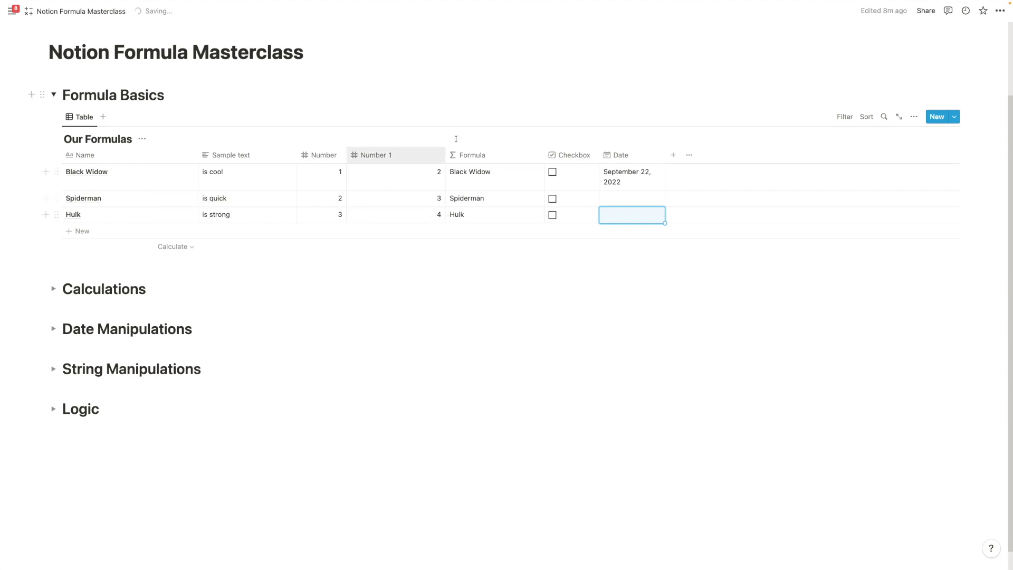
Replace the Formula column's formula with add(prop("Name"), prop("Sample text")) and accept it.
left_click(494, 179)
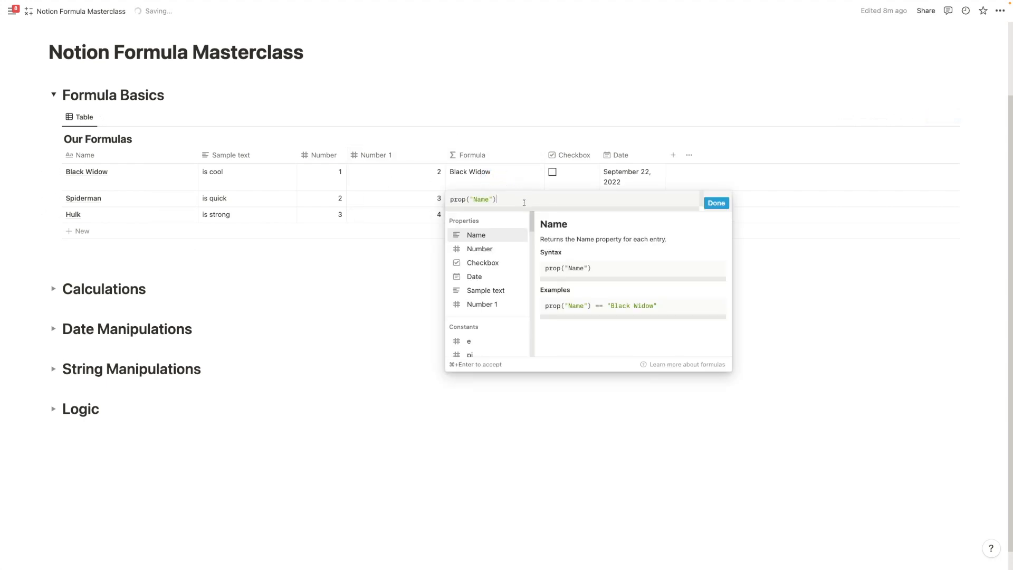
key("super+a")
type("add")
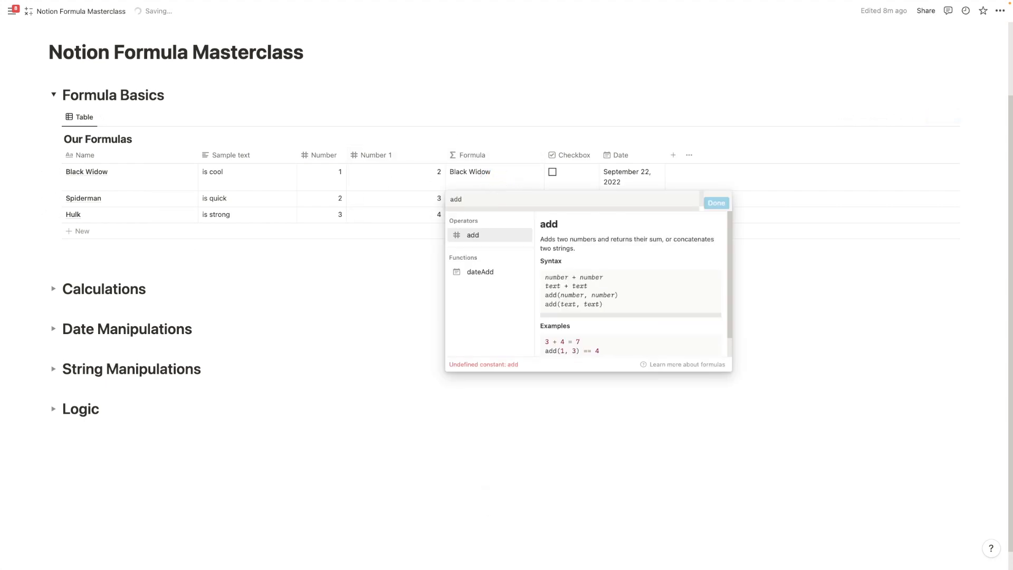
double_click(573, 277)
left_click(489, 199)
type("(")
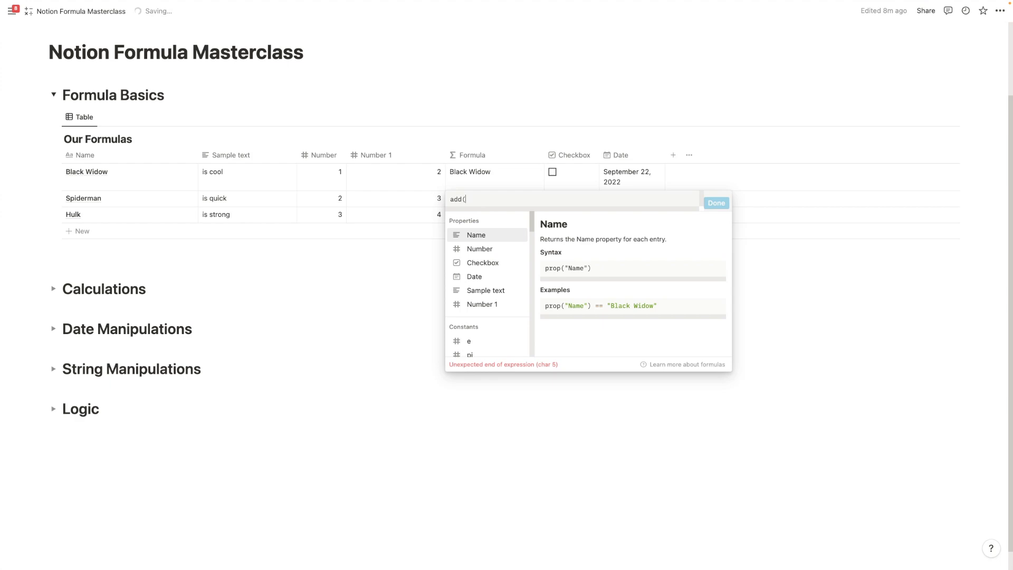
left_click(485, 242)
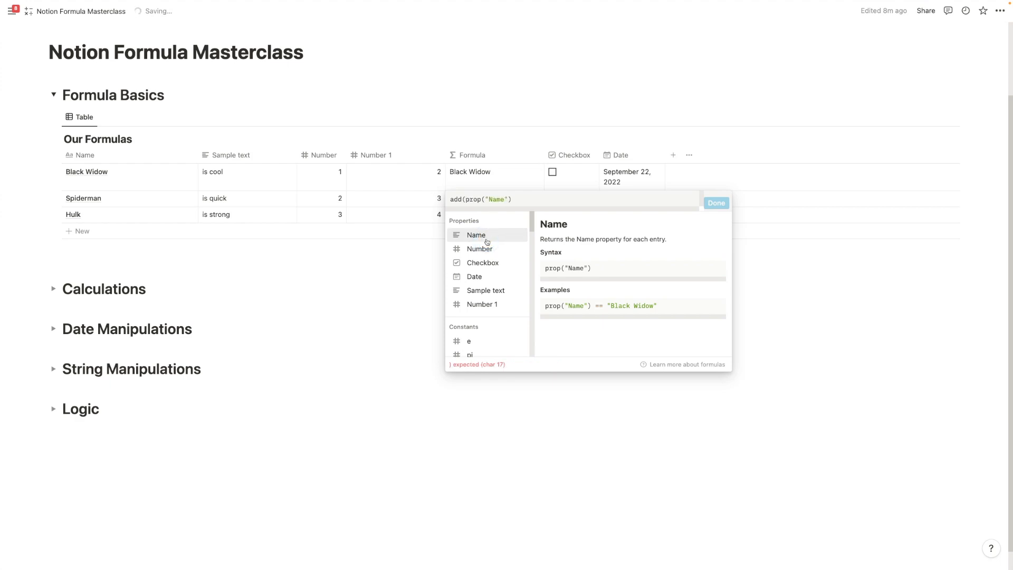
type(",")
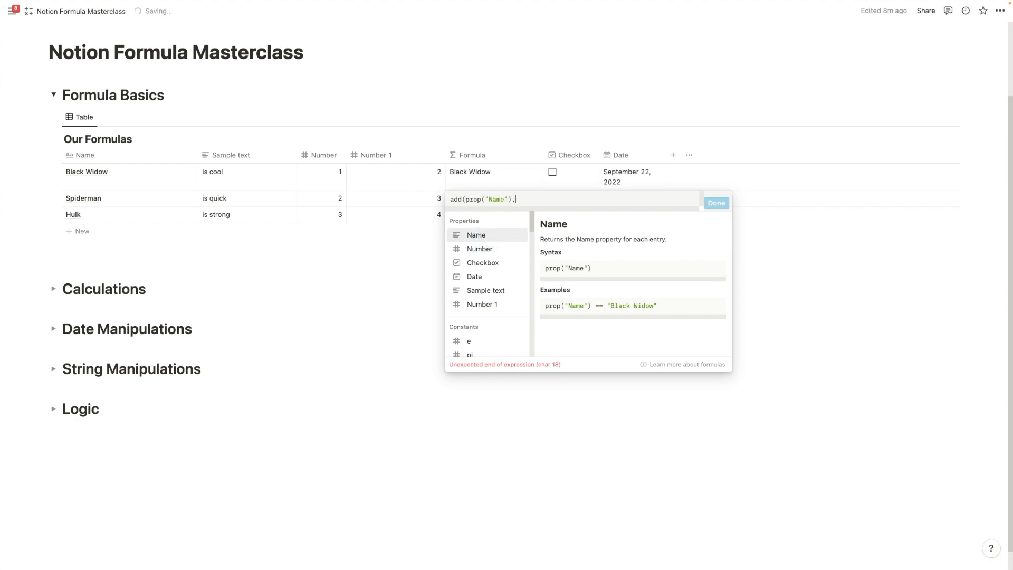
left_click(486, 290)
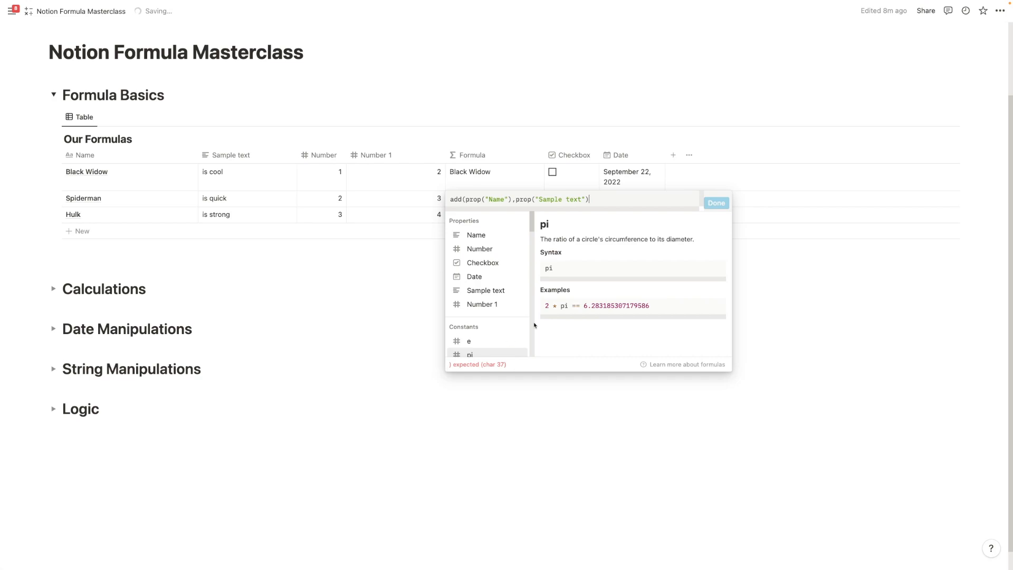
type(")=")
key("BackSpace")
left_click(722, 203)
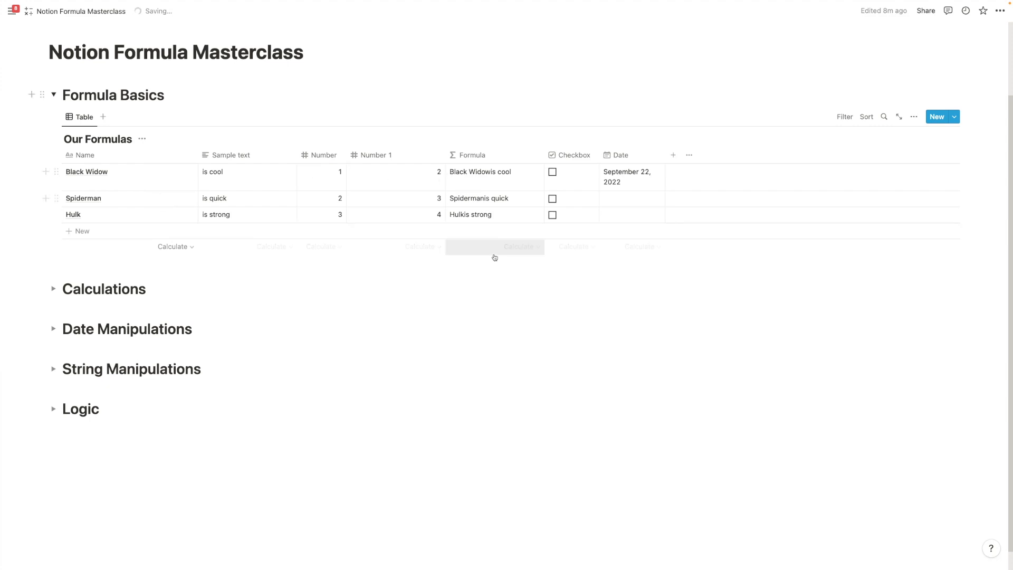
Add a trailing space to the names Black Widow, Spiderman and Hulk in the Name column.
left_click(141, 184)
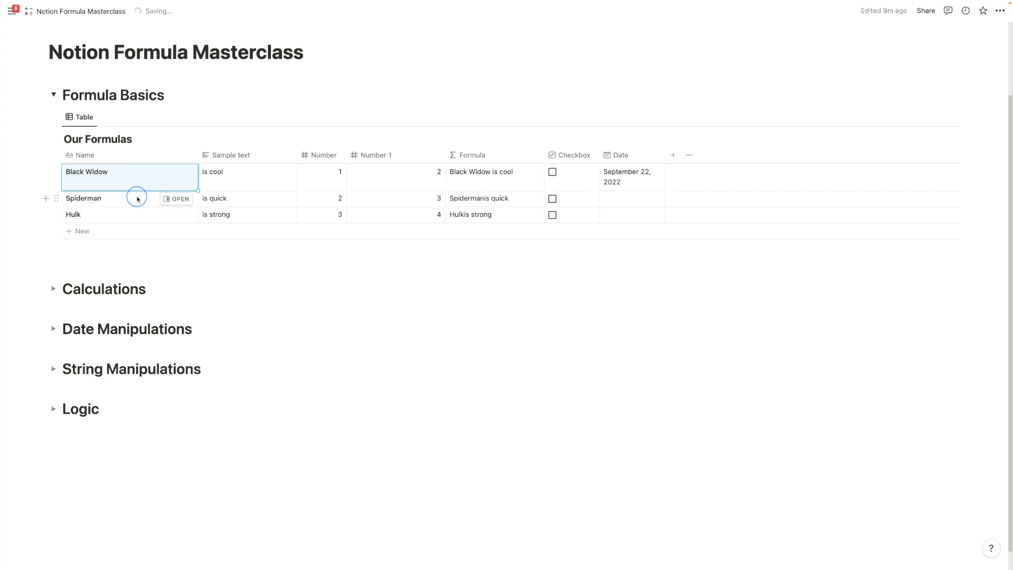
left_click(136, 198)
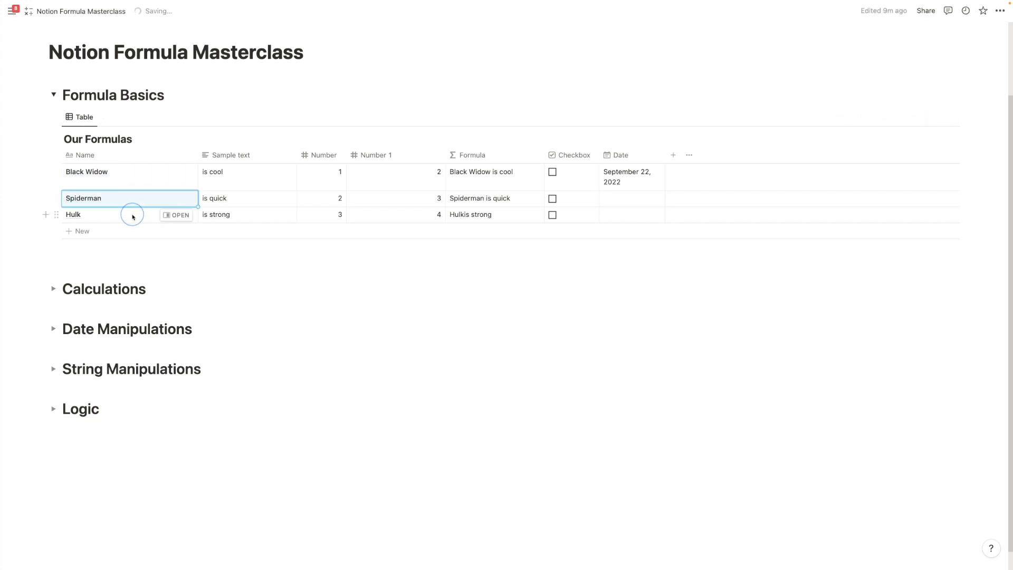
left_click(132, 214)
left_click(422, 294)
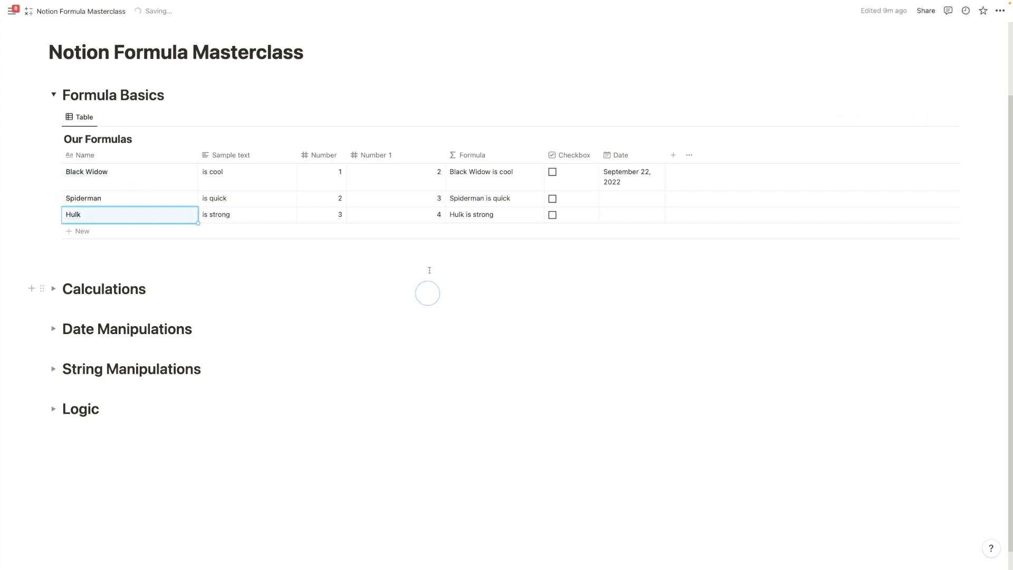
Replace the Formula column's formula with prop("Number")+prop("Number 1"), and narrow the Name and Formula columns.
left_click_drag(198, 154, 139, 155)
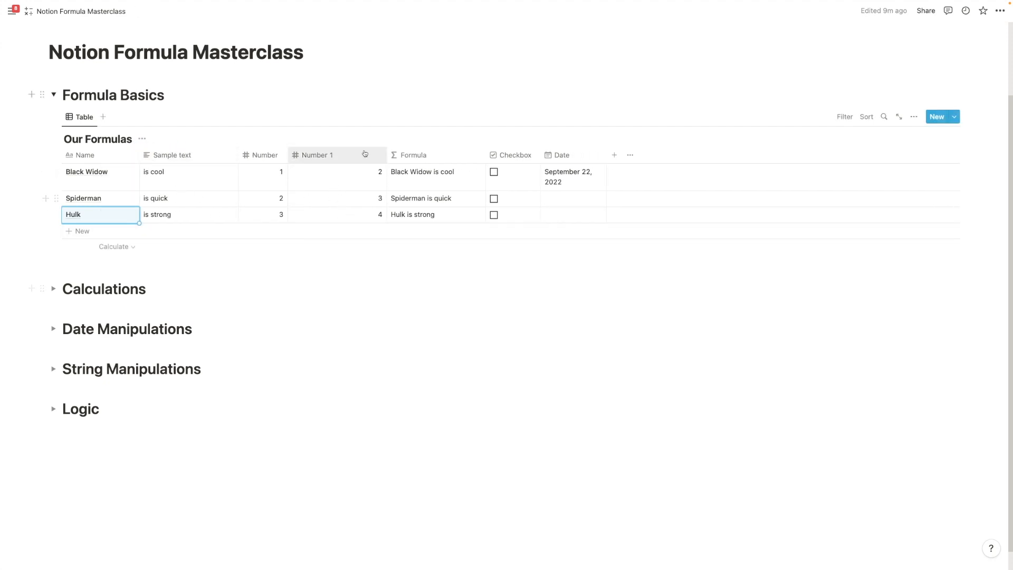
left_click(453, 183)
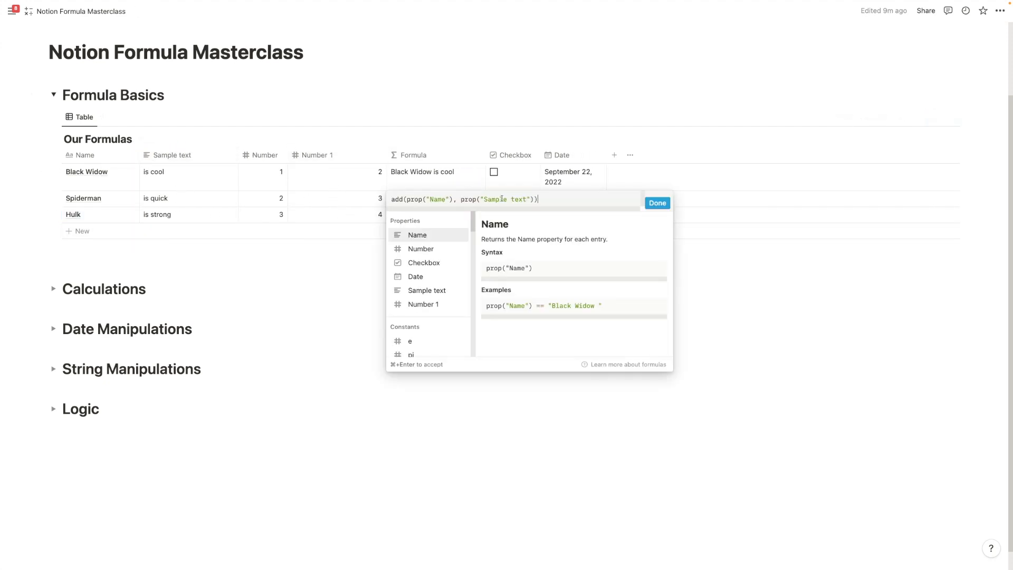
key("super+a")
key("BackSpace")
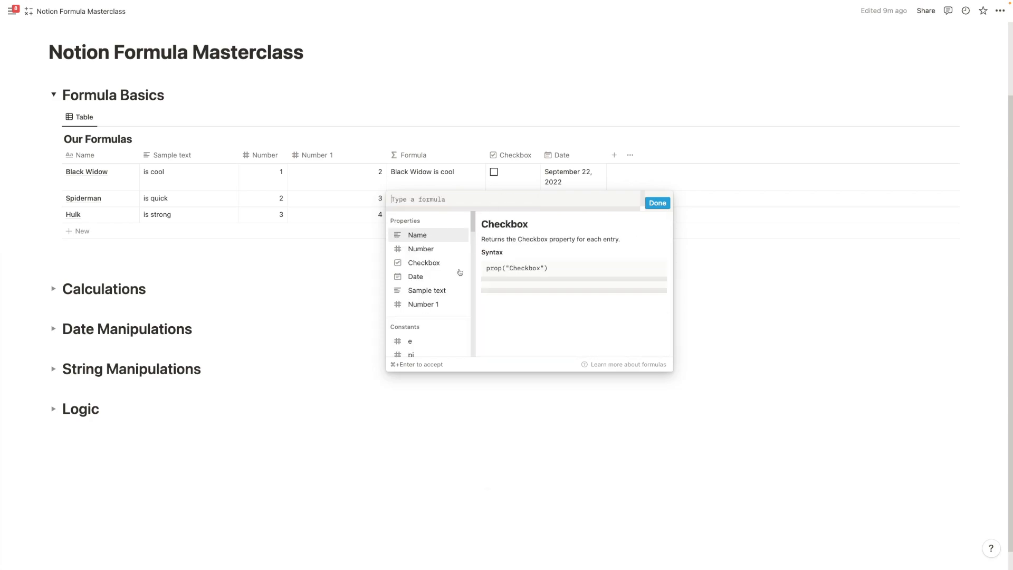
left_click(427, 247)
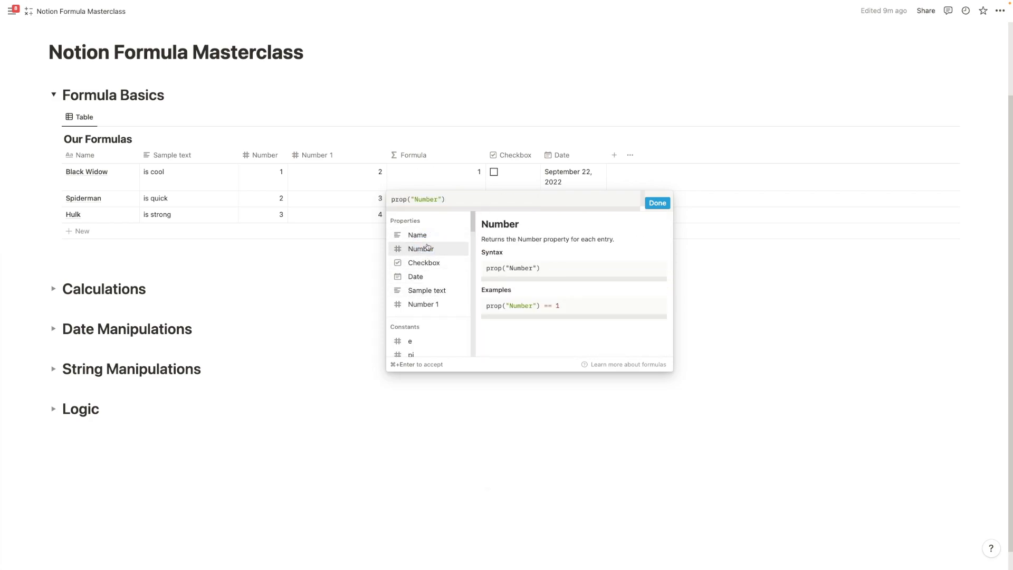
type("+")
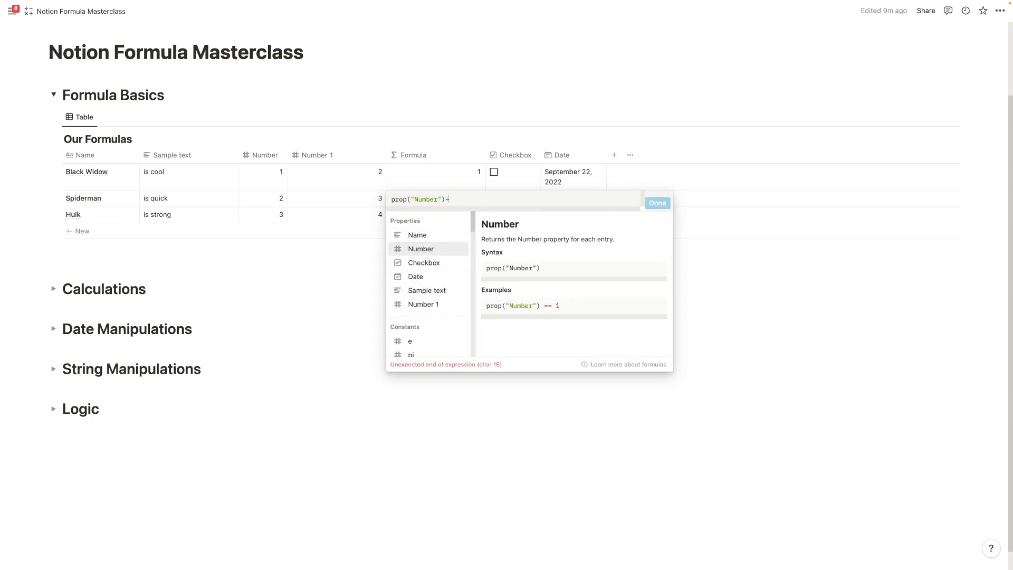
double_click(428, 306)
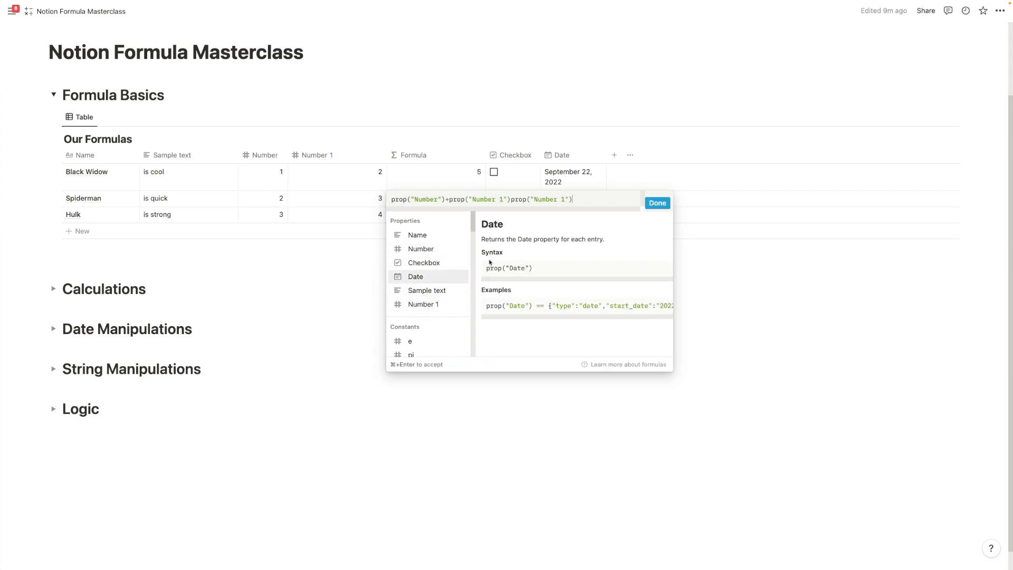
left_click_drag(586, 200, 512, 197)
key("BackSpace")
left_click(655, 202)
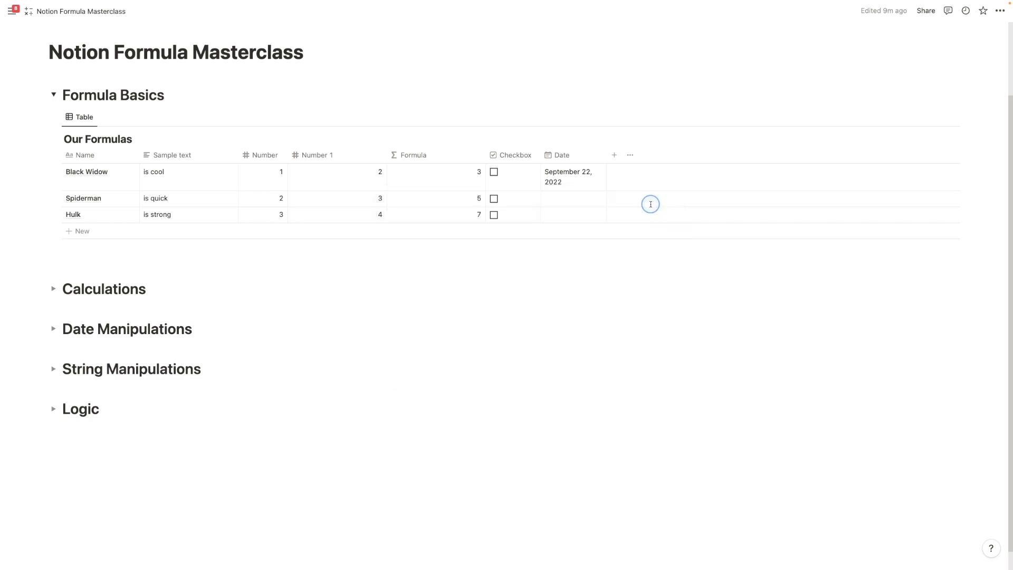
left_click_drag(482, 153, 436, 153)
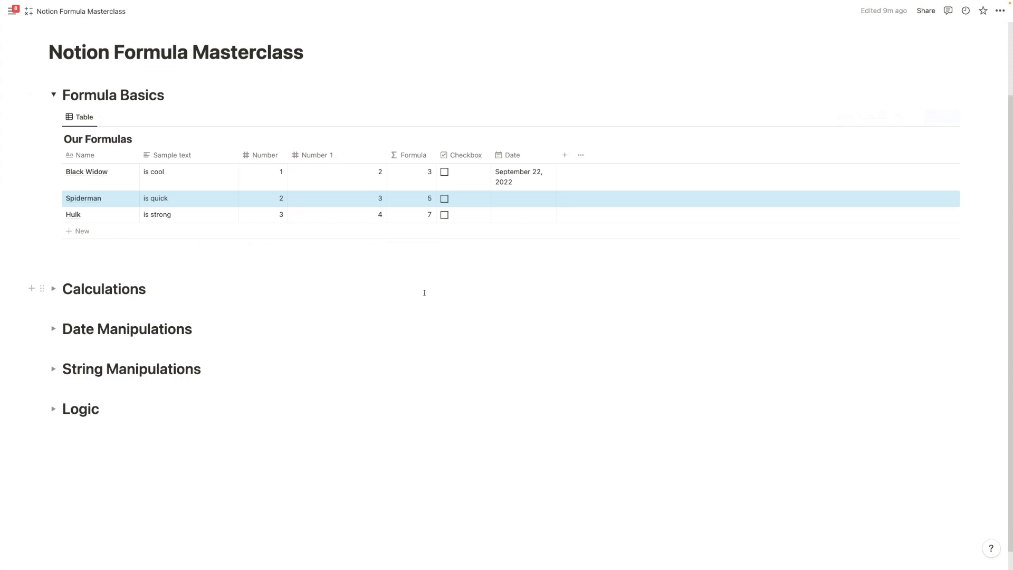
Replace the three entries in the Name column with 1, 2 and 3 in order.
left_click(119, 188)
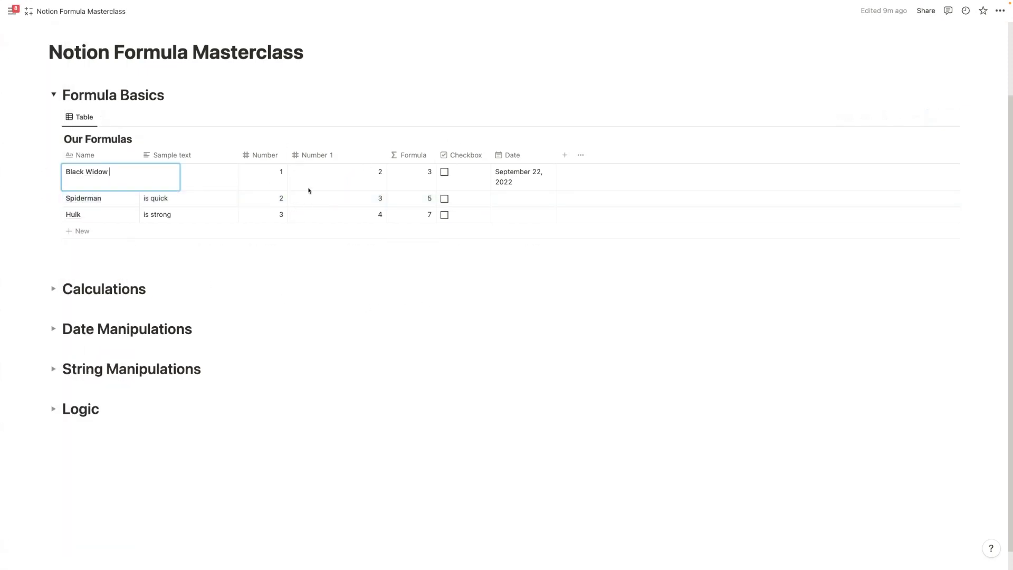
key("super+a")
type("1")
key("Return")
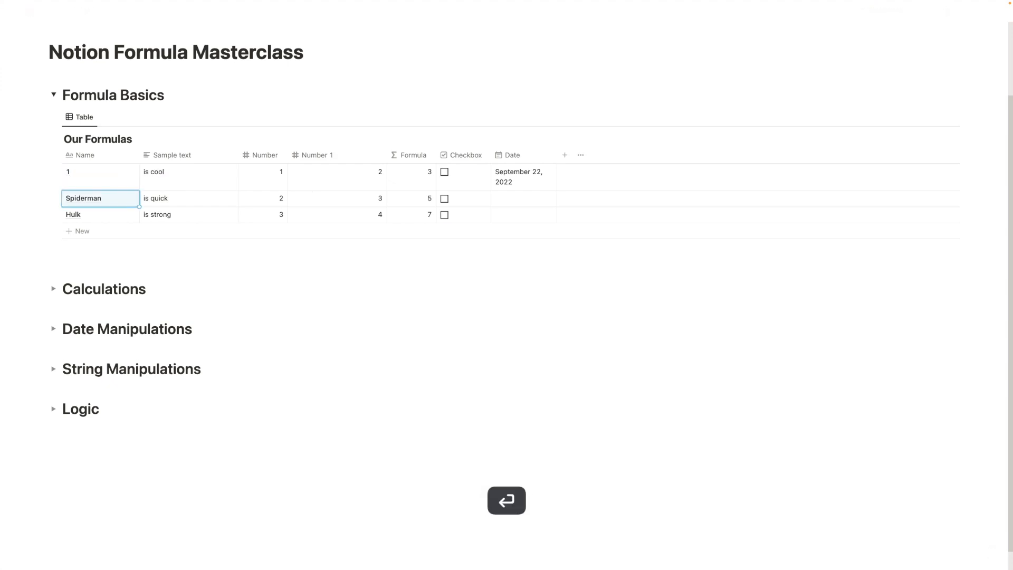
type("2")
key("Return")
type("3")
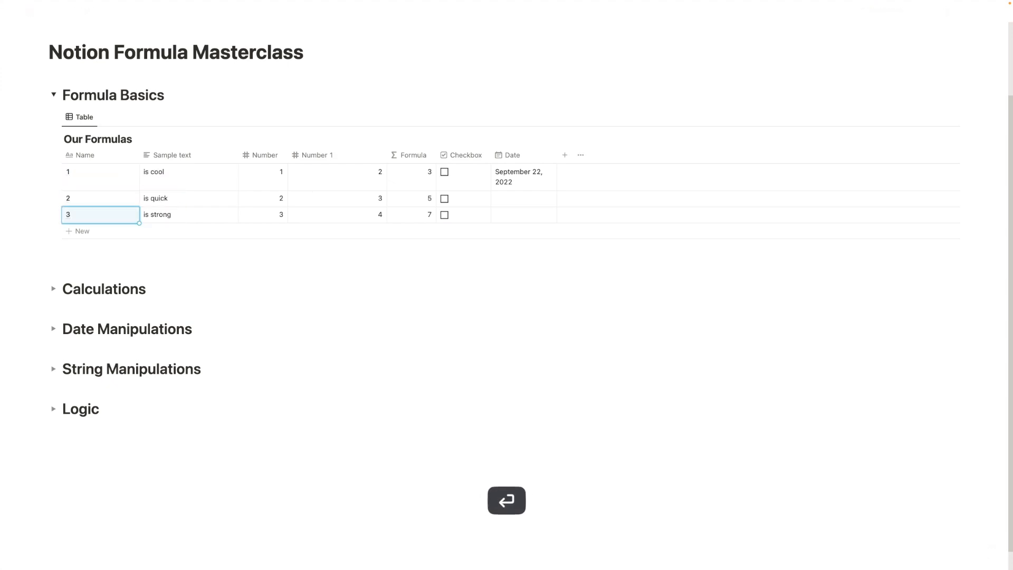
key("Return")
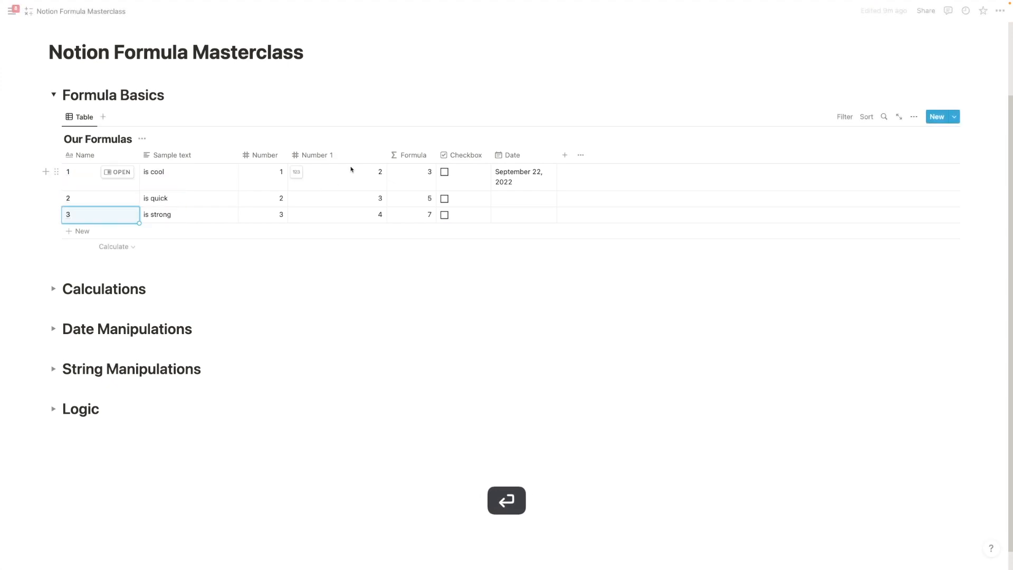
Try to replace the Formula column's formula with prop("Name")+prop("Number 1"), and narrow the Name column.
left_click(420, 178)
key("super+a")
key("BackSpace")
left_click(447, 234)
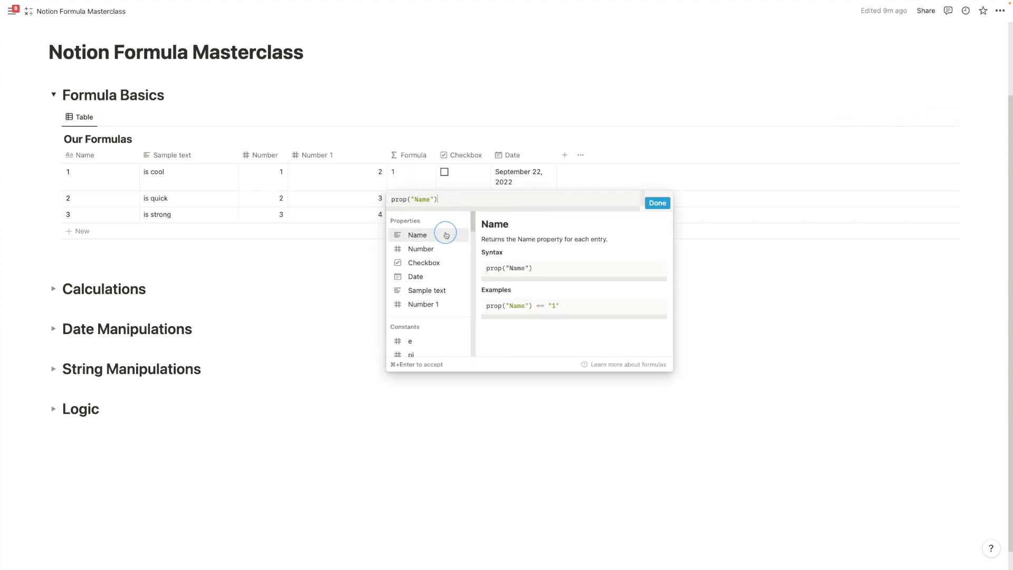
type("+")
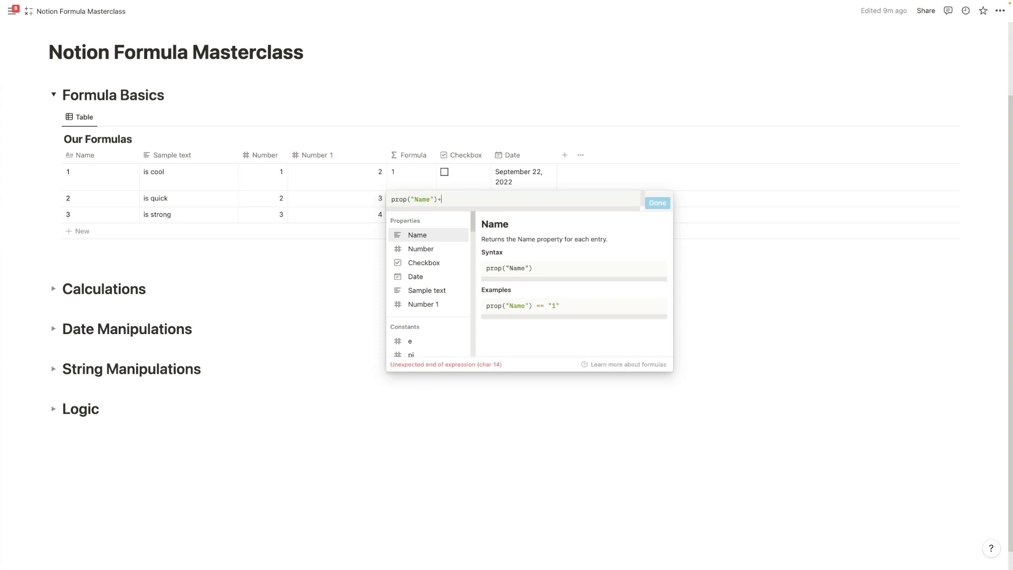
left_click(426, 304)
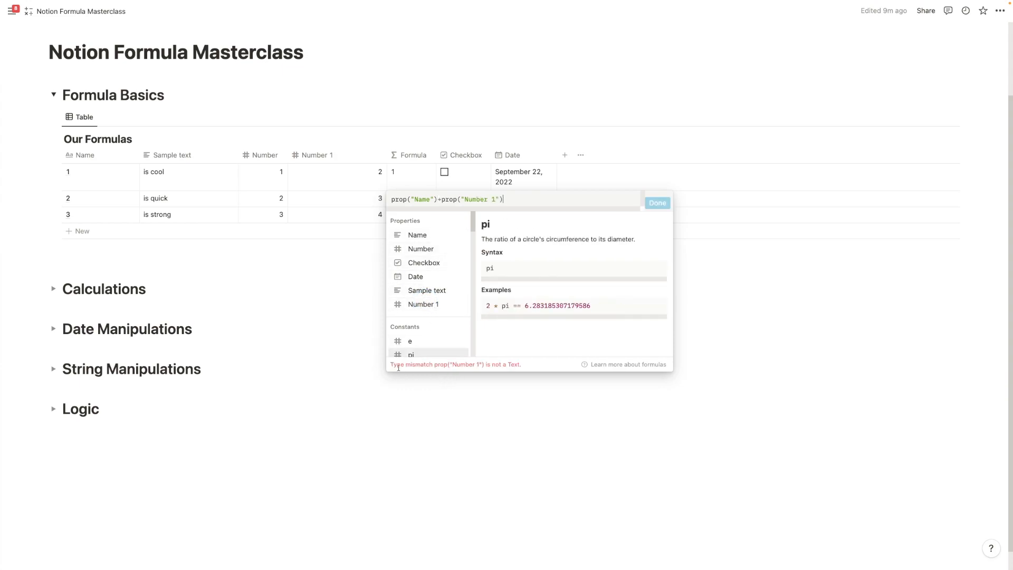
mouse_move(393, 365)
left_mouse_down()
mouse_move(525, 363)
mouse_move(391, 365)
left_mouse_up()
left_click(637, 152)
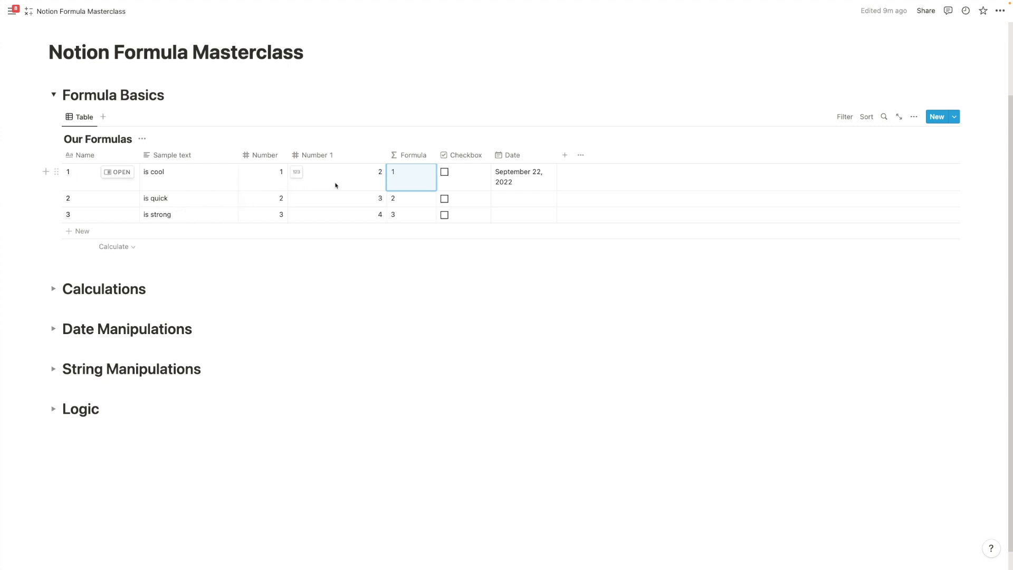
left_click_drag(138, 155, 110, 154)
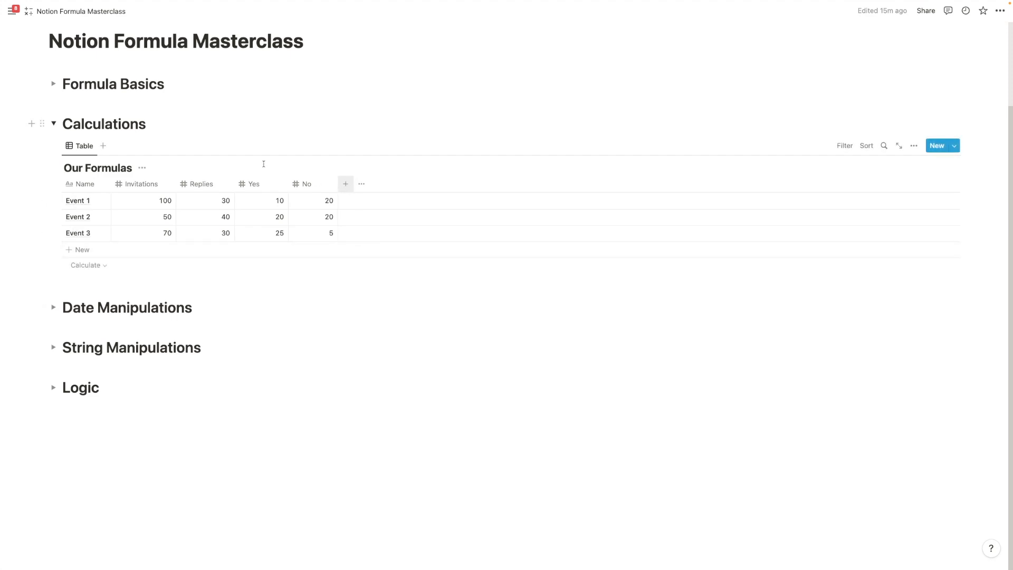
Add a Formula property named "Waiting on?" to the Calculations table.
left_click(346, 184)
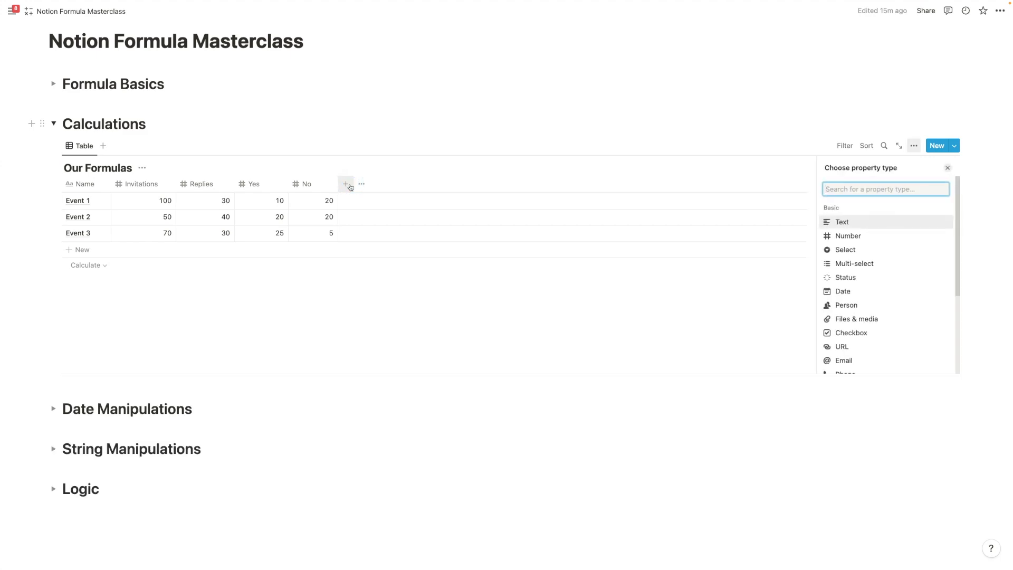
scroll(876, 312, "down", 3)
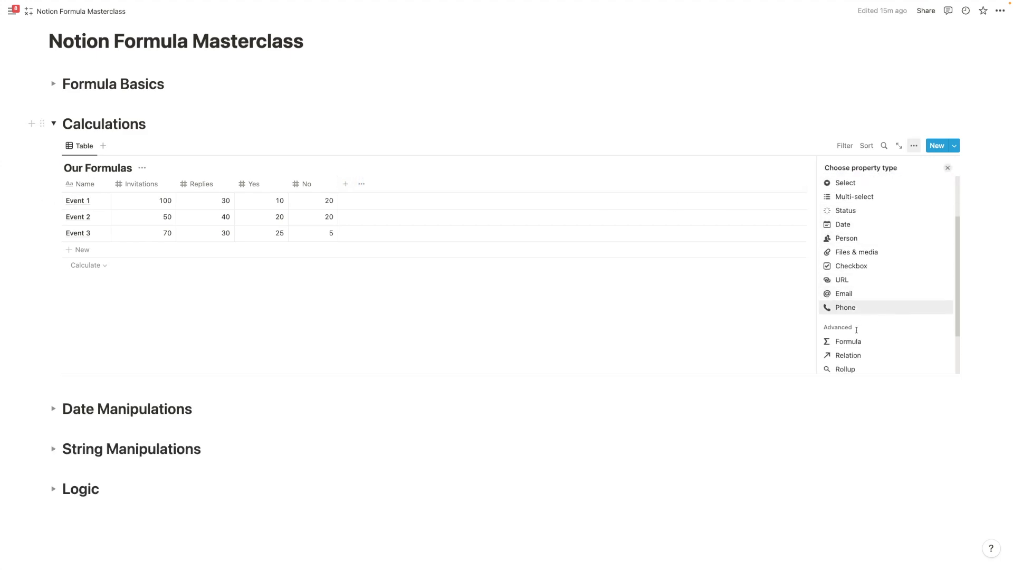
left_click(853, 341)
type("Waiting o")
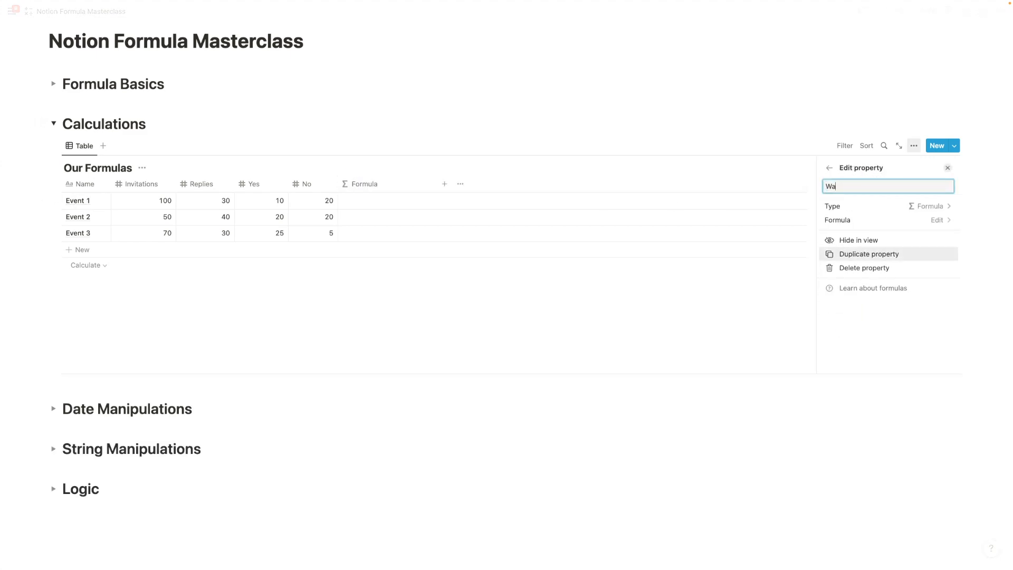
Set the "Waiting on?" formula to prop("Invitations")-prop("Replies"), accept it and narrow its column.
left_click(862, 220)
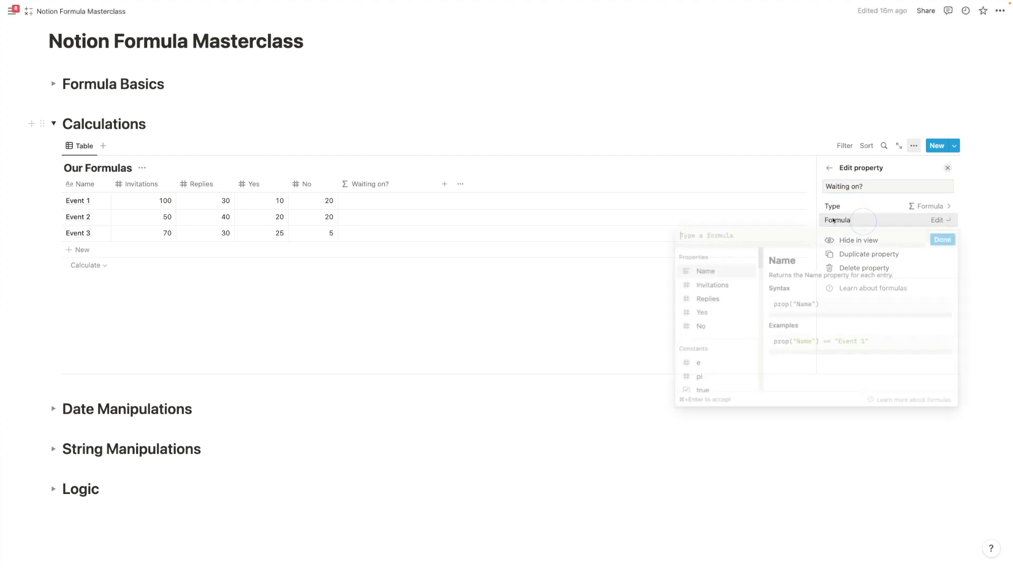
left_click(707, 286)
type("-")
left_click(705, 304)
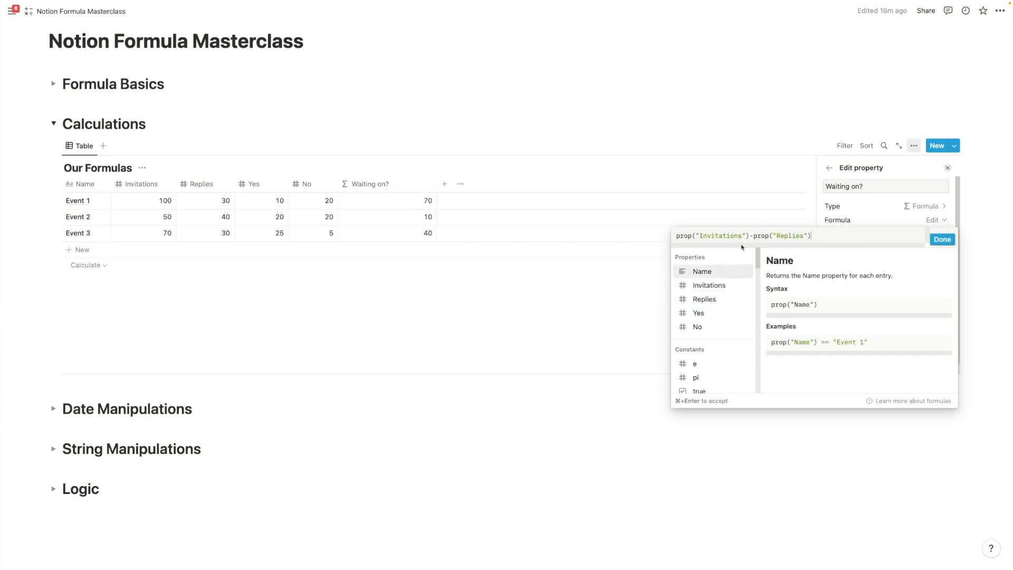
left_click(942, 239)
left_click_drag(437, 184, 403, 184)
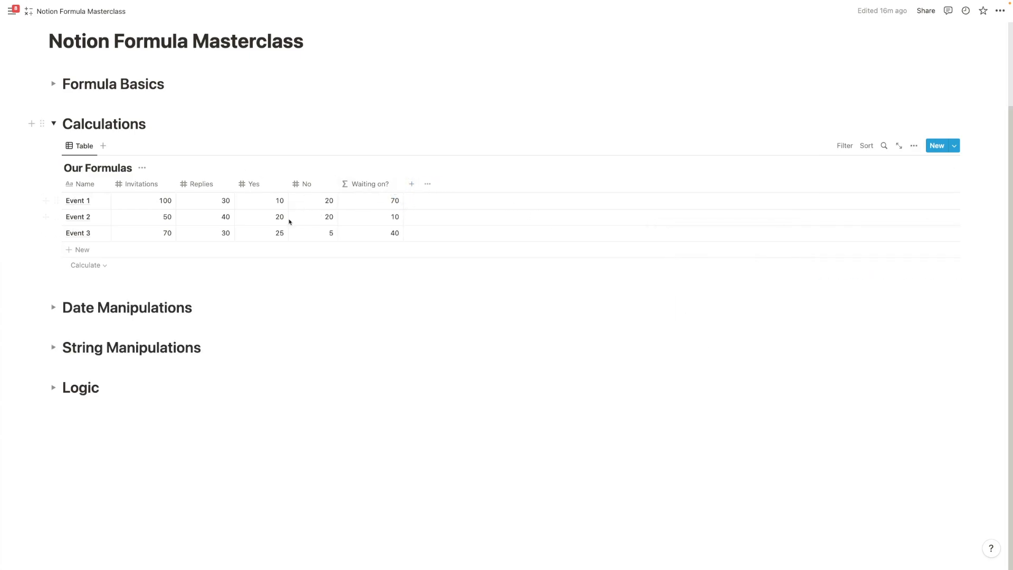
Add another Formula property named "% Answered?" to the Calculations table.
left_click(413, 185)
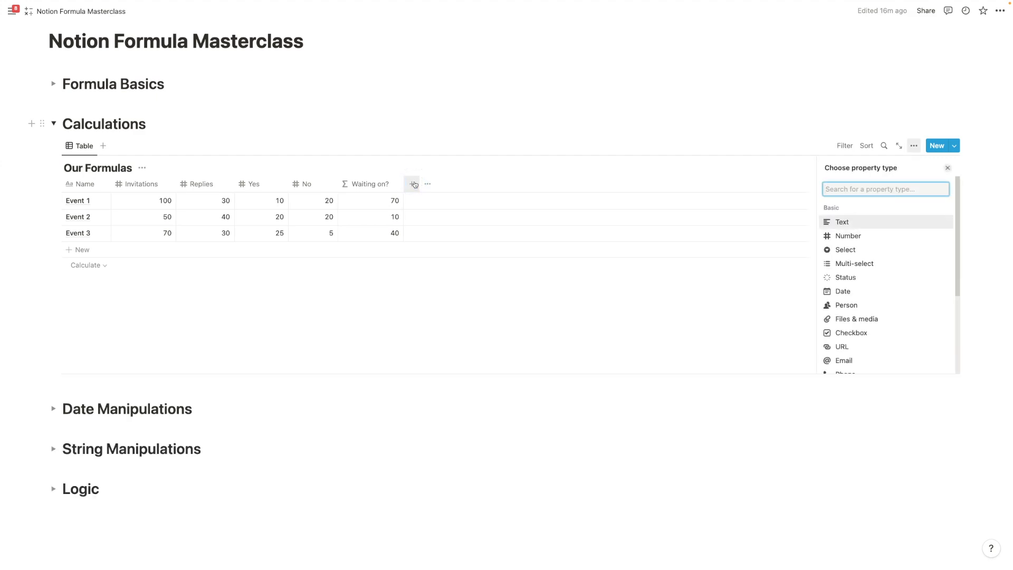
scroll(910, 361, "down", 3)
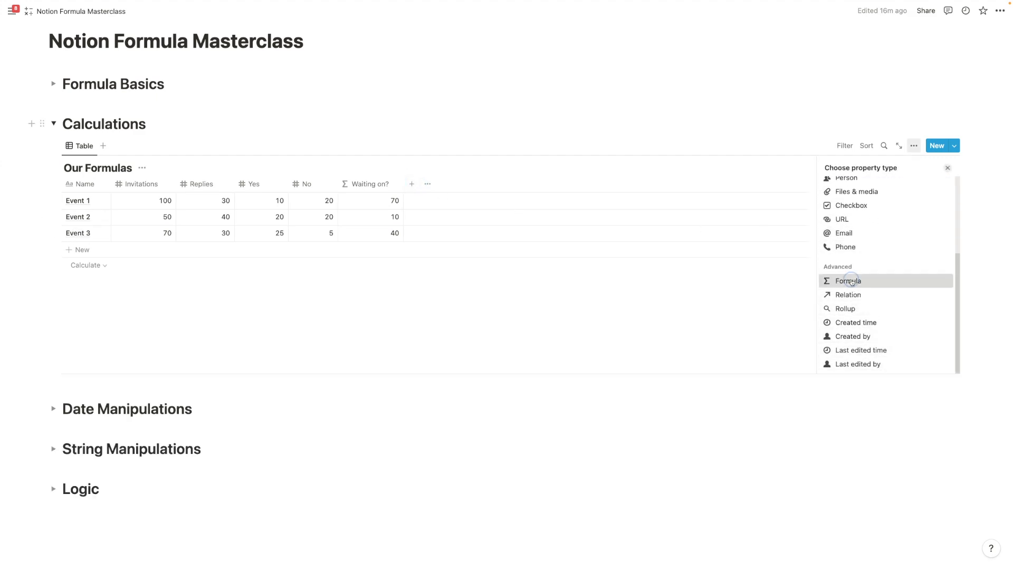
left_click(851, 280)
type("%")
key("BackSpace")
type("% Answered?")
Set the "% Answered?" formula to prop("Replies")/prop("Invitations") and its number format to Percent.
left_click(870, 220)
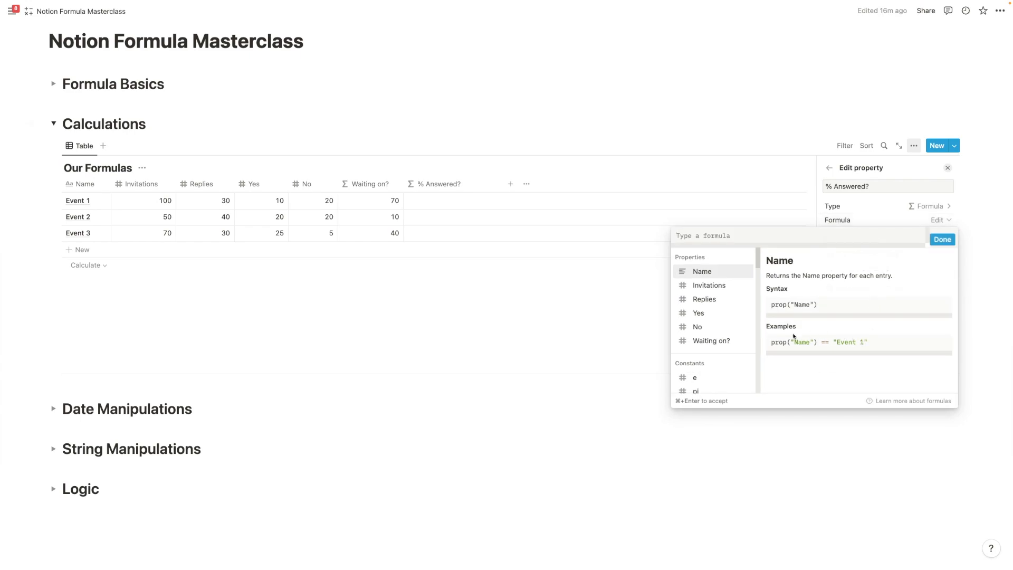
left_click(710, 300)
type("/")
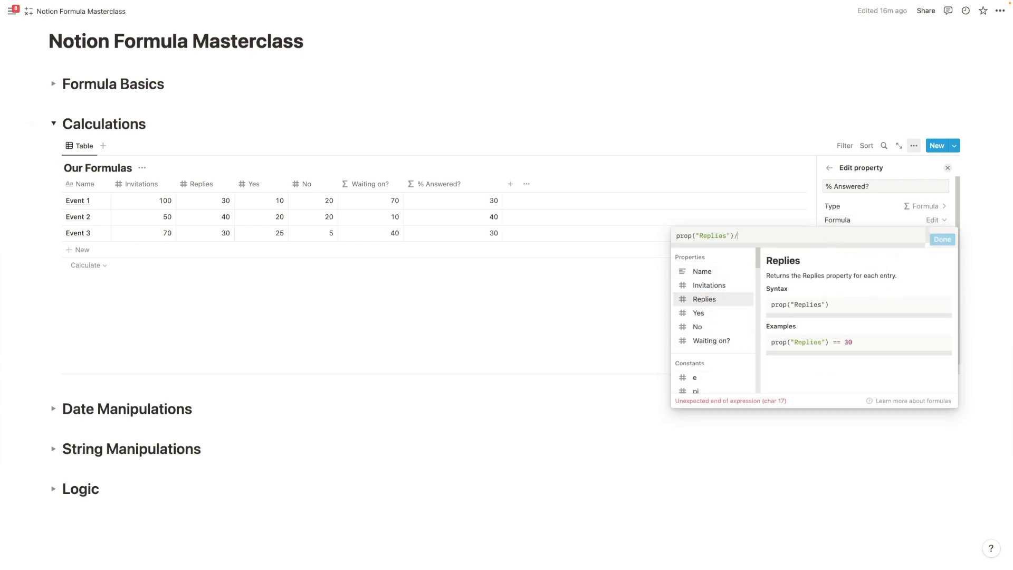
left_click(711, 286)
left_click(942, 239)
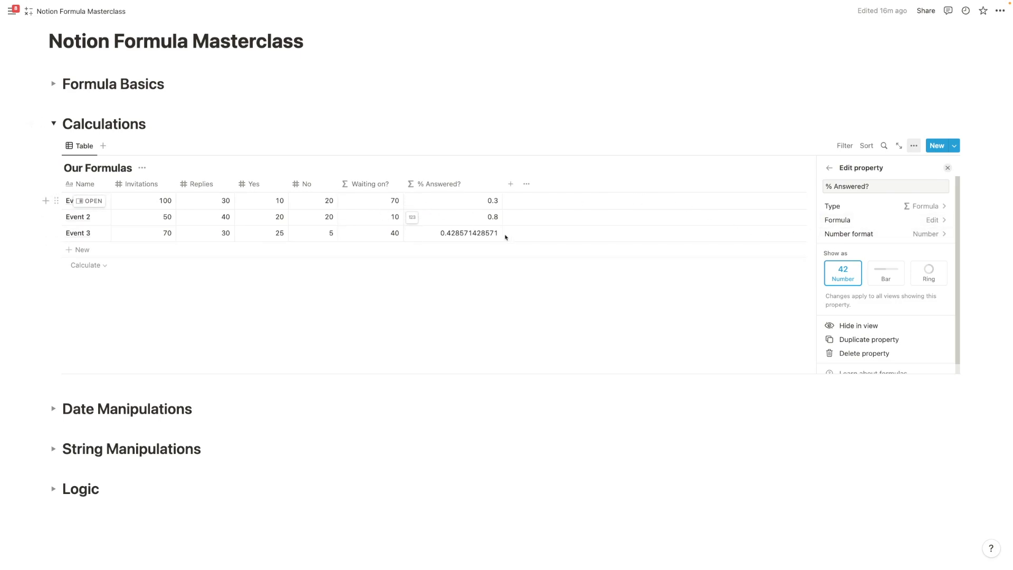
left_click(857, 234)
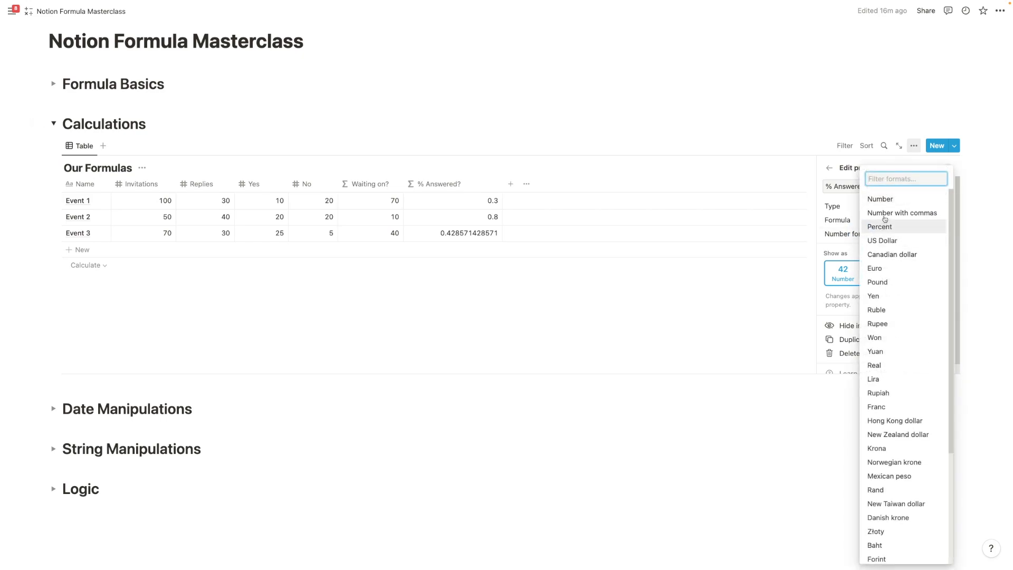
left_click(884, 226)
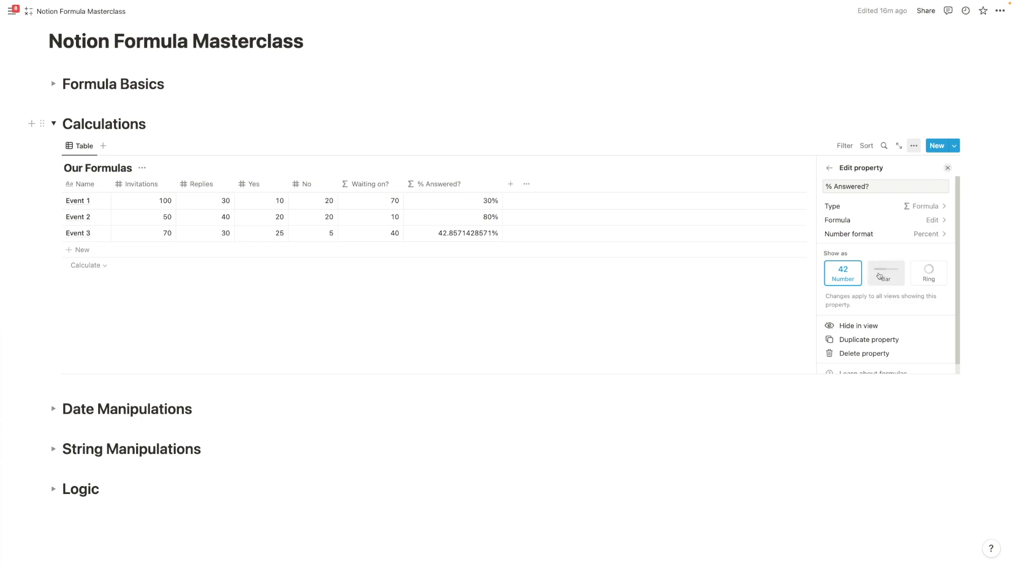
Preview the "% Answered?" values as Bar and Ring, and return to the Number display.
left_click(879, 275)
left_click(922, 277)
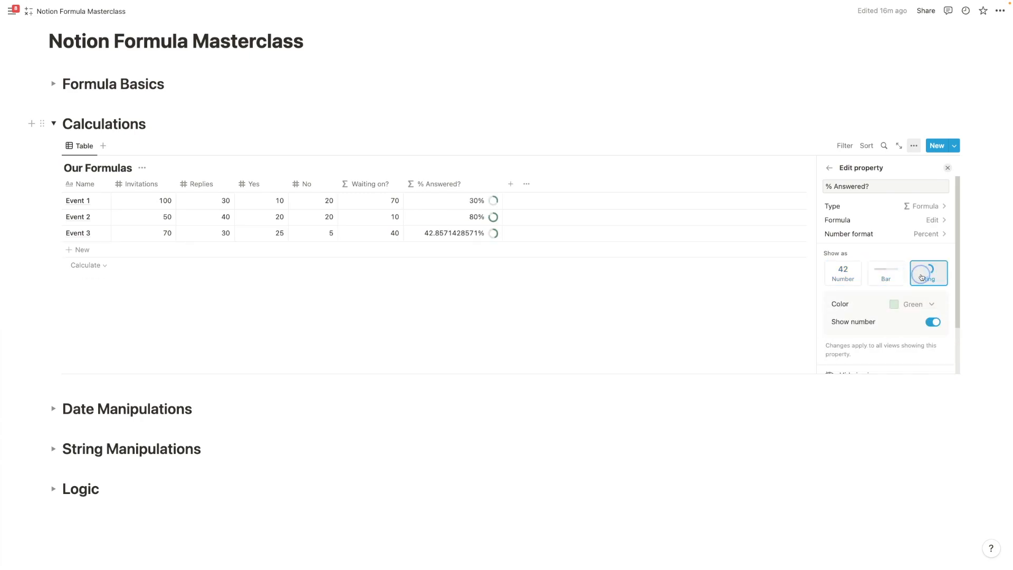
left_click(855, 281)
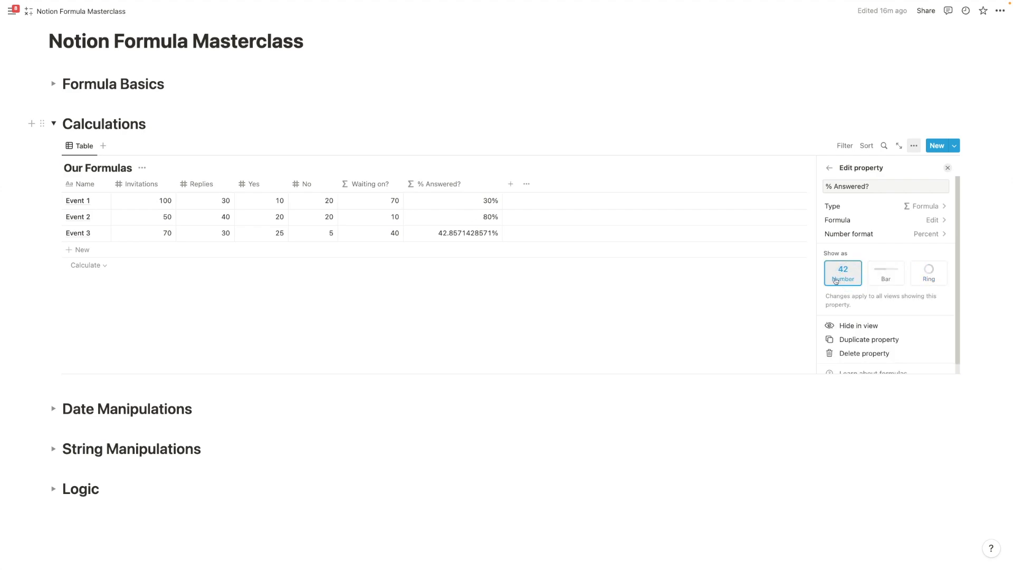
Narrow the "% Answered?" column and add a Formula property named "Rounded" to the Calculations table.
scroll(862, 314, "down", 1)
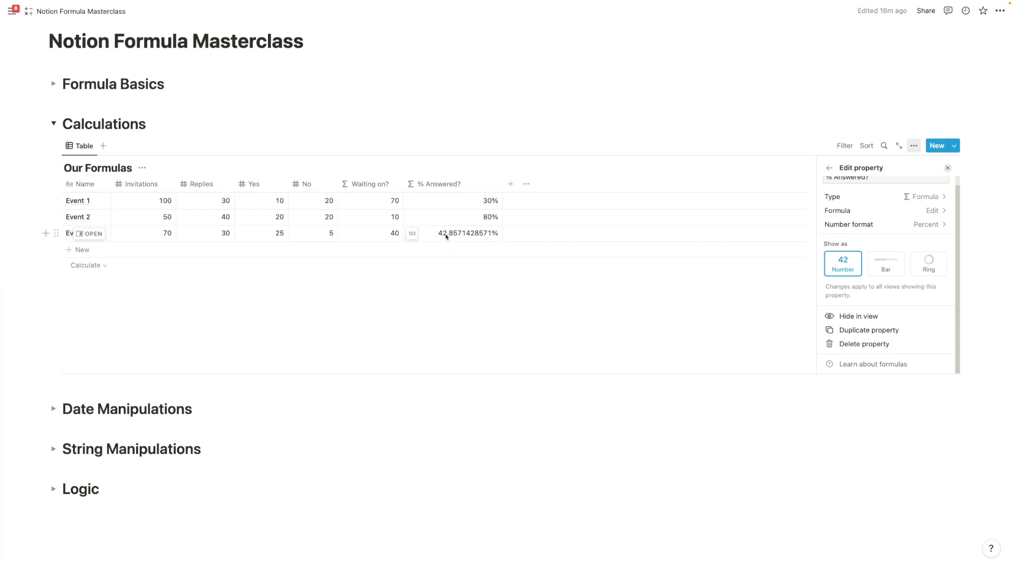
left_click_drag(500, 185, 474, 183)
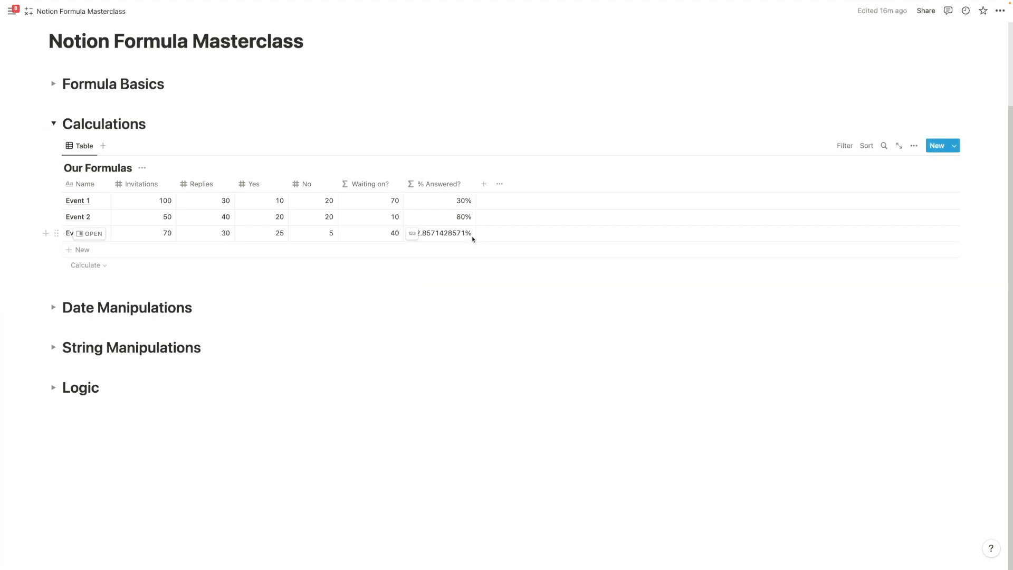
left_click(482, 185)
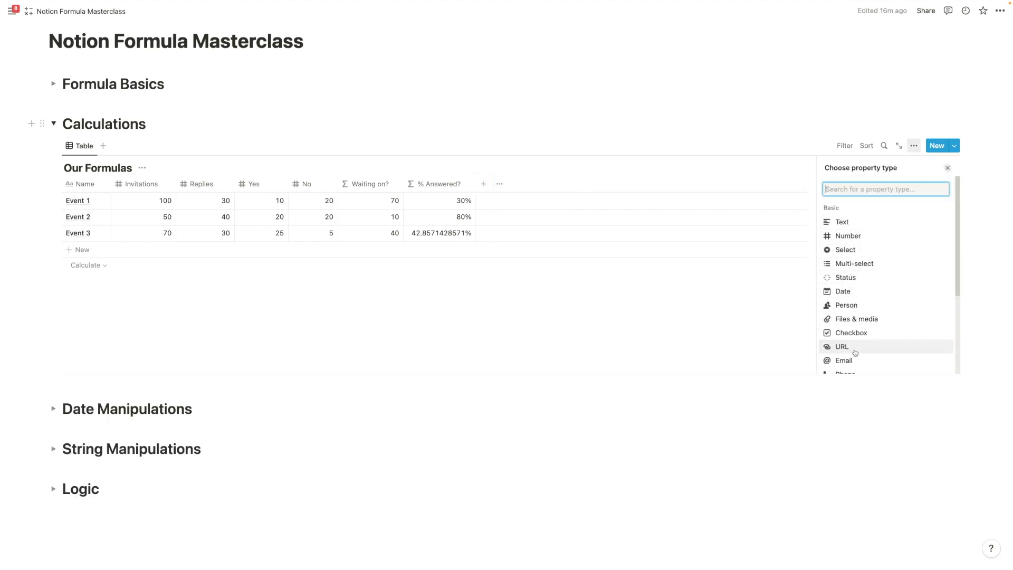
scroll(852, 351, "down", 3)
left_click(851, 288)
type("Rounded")
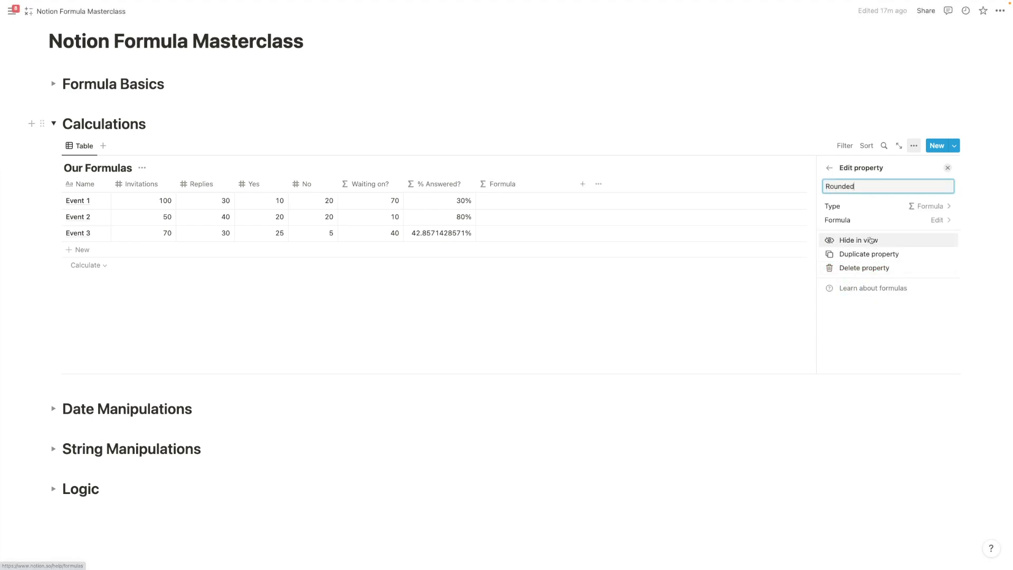
Try round(prop("% Answered?")) as the "Rounded" formula, and clear it.
left_click(871, 221)
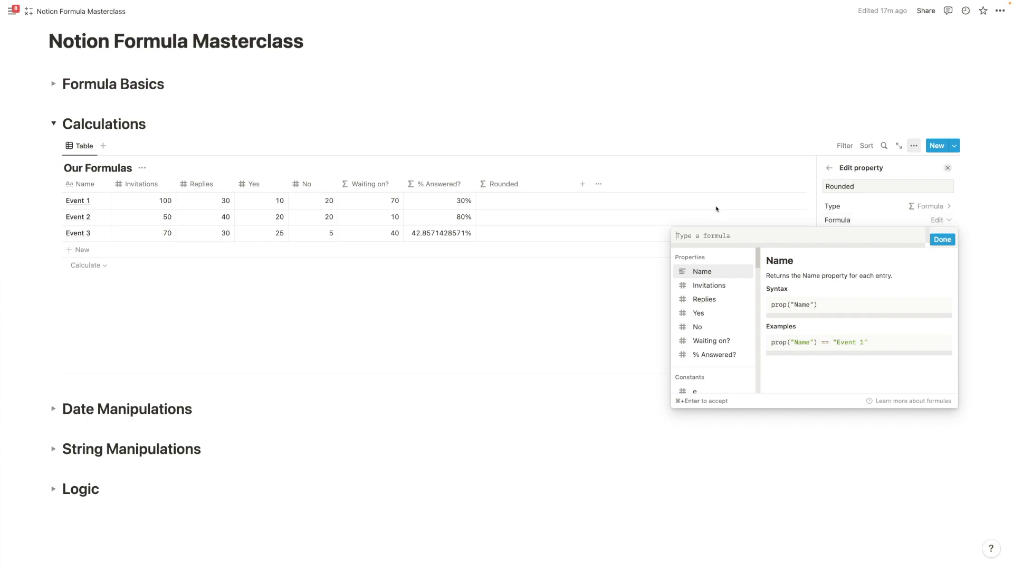
type("round")
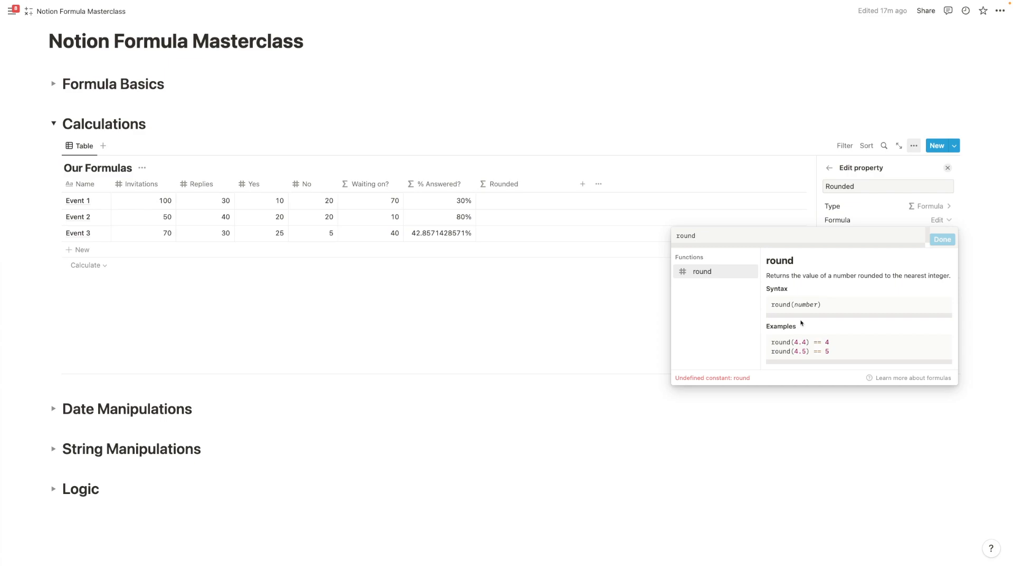
type("(")
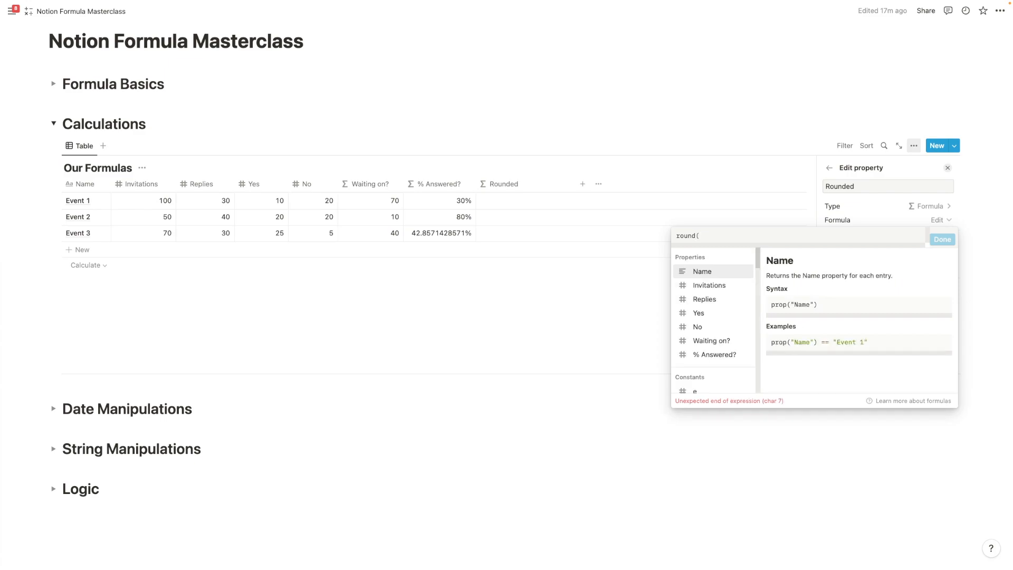
left_click(726, 355)
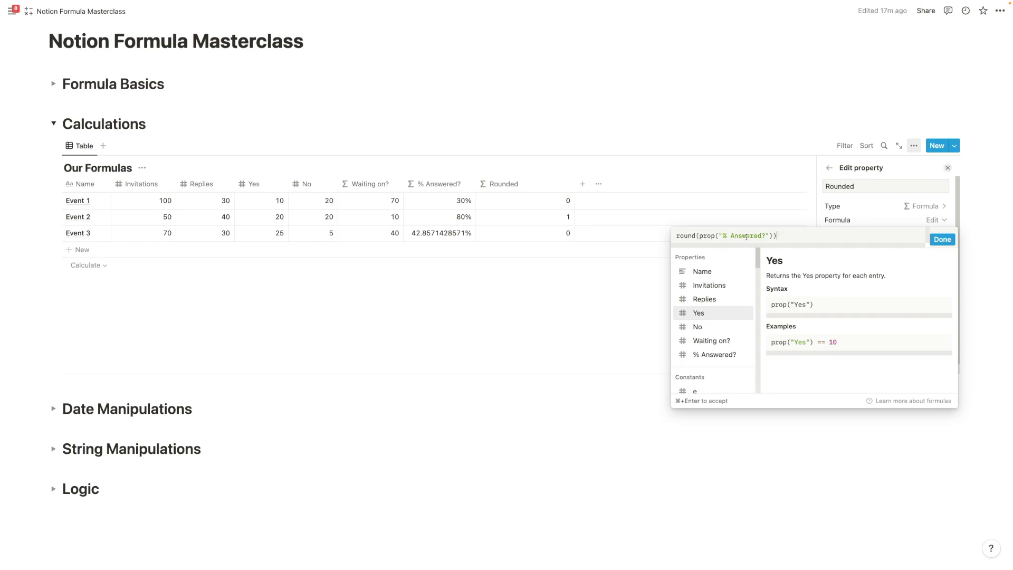
key("super+a")
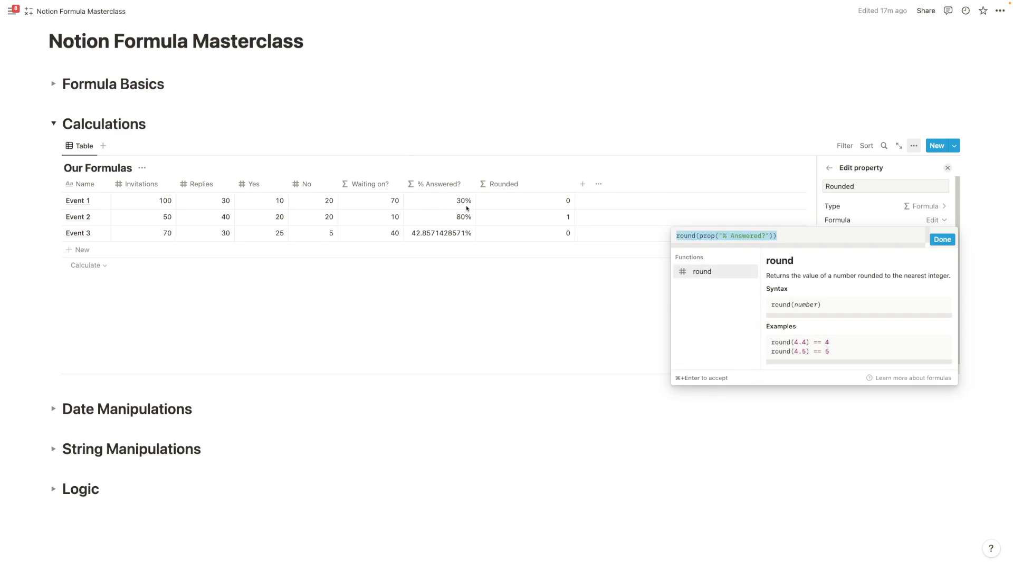
key("BackSpace")
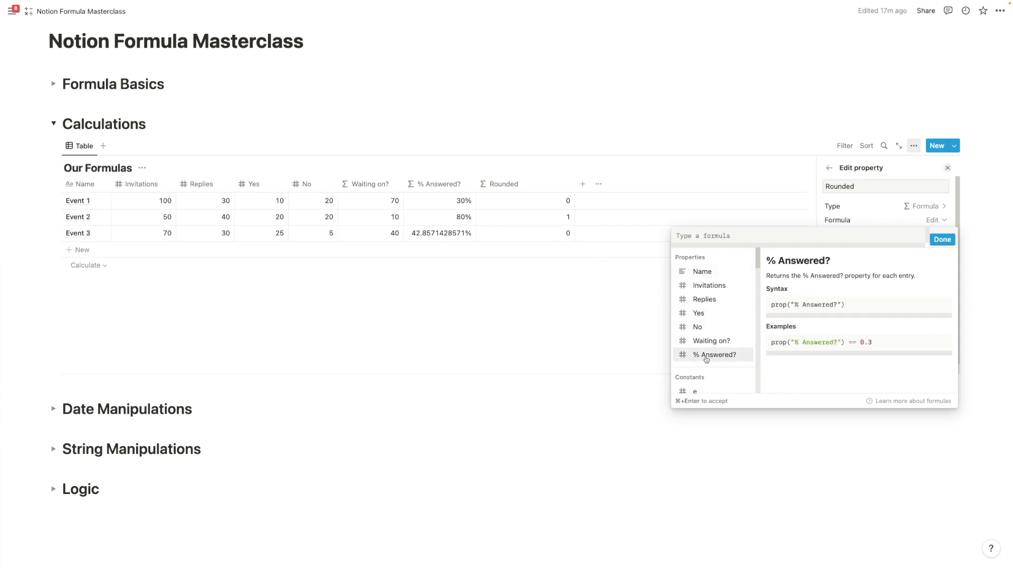
Set the "Rounded" formula to round(prop("% Answered?")*100), accept it and narrow its column.
left_click(707, 359)
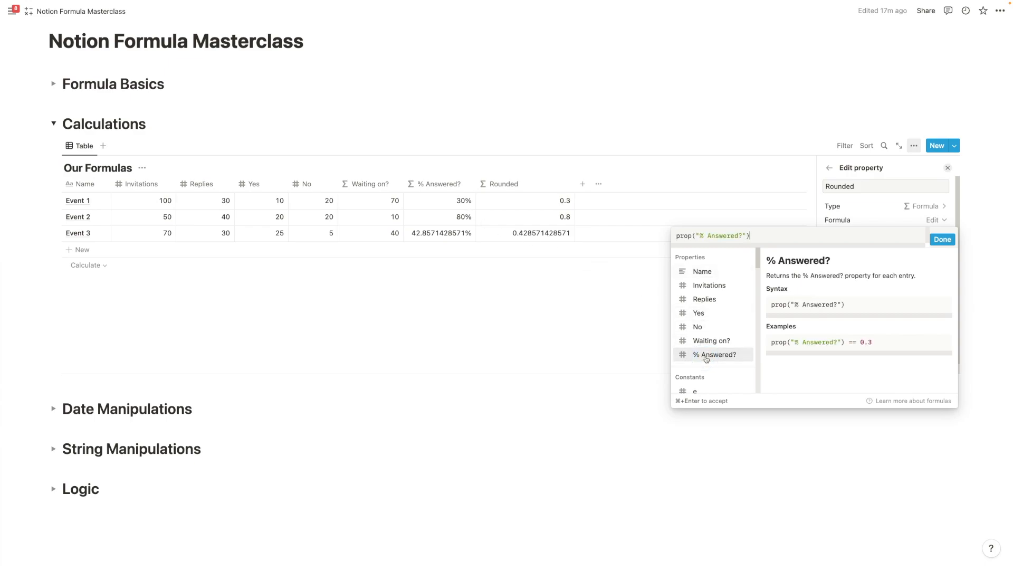
type("*100")
left_click(677, 236)
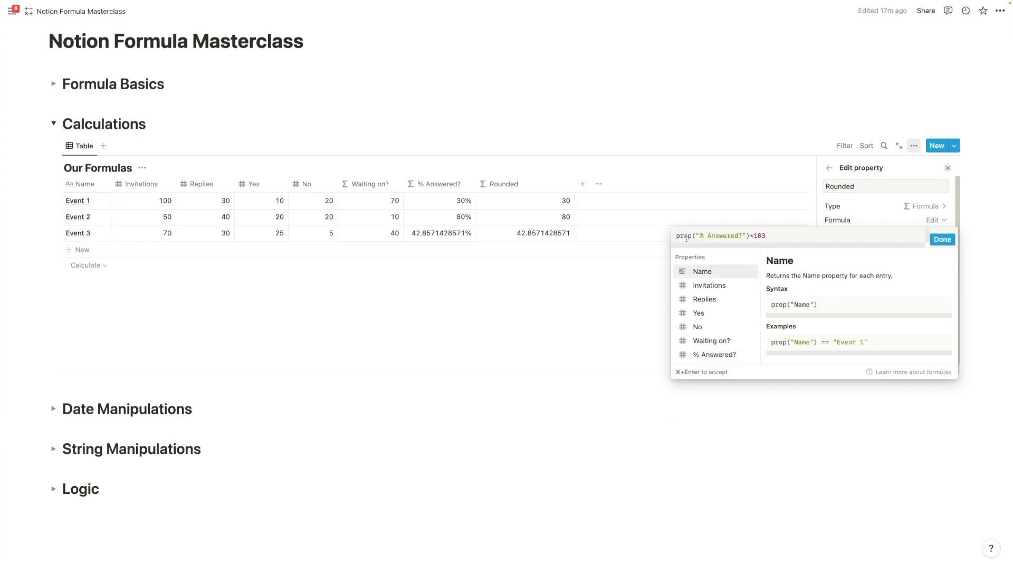
type("round(")
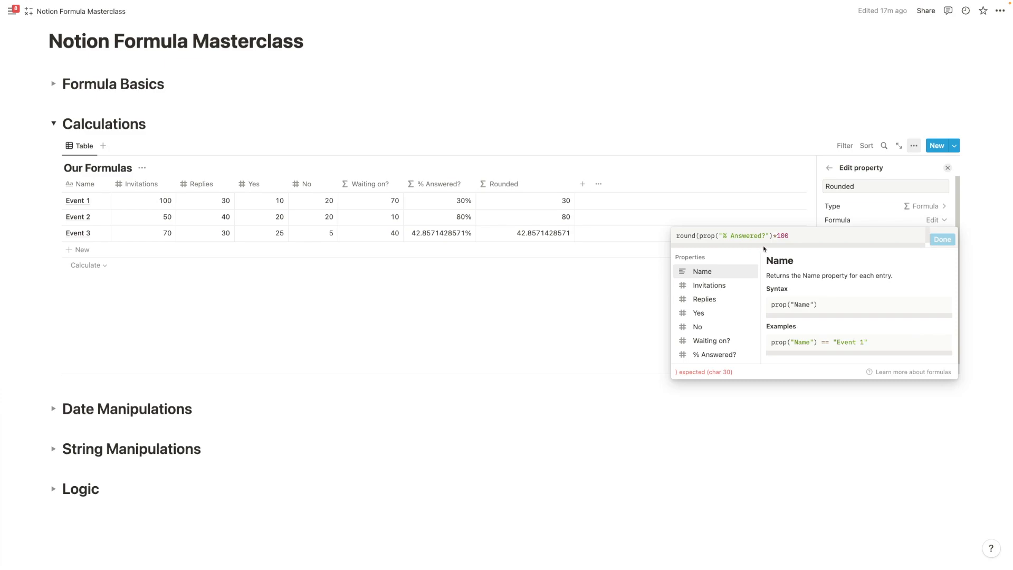
left_click(796, 234)
type(")")
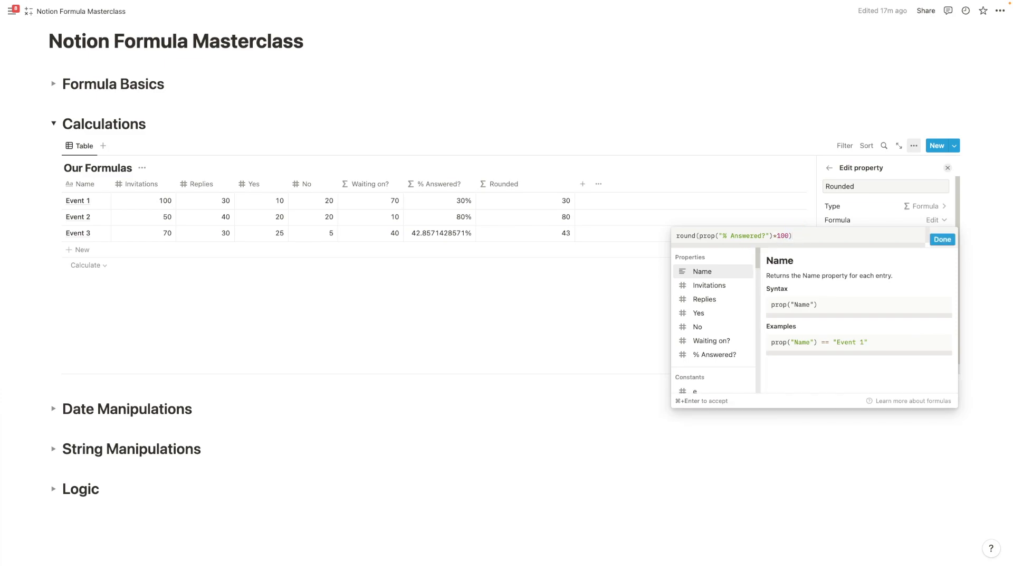
left_click(942, 239)
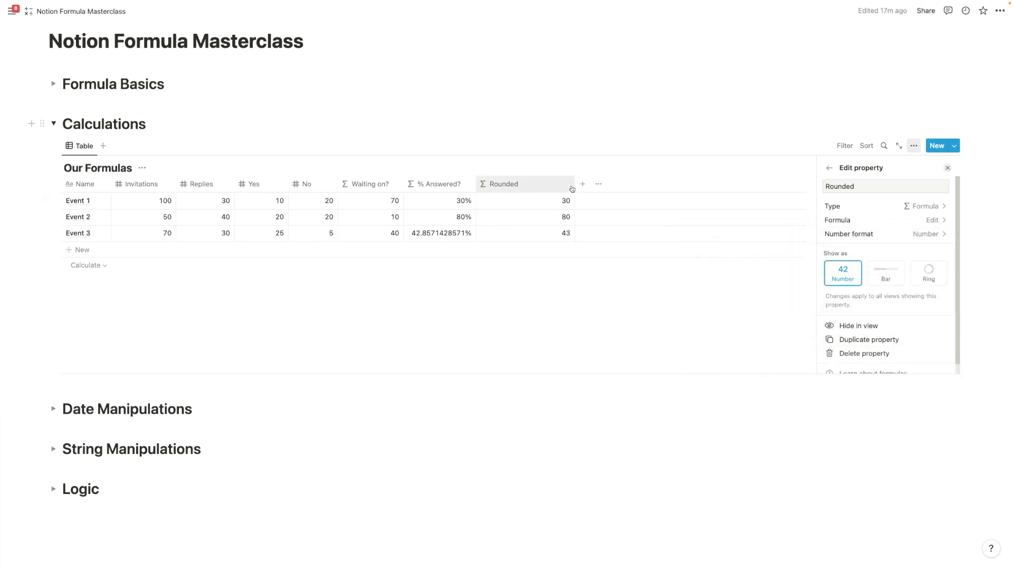
left_click_drag(573, 184, 527, 192)
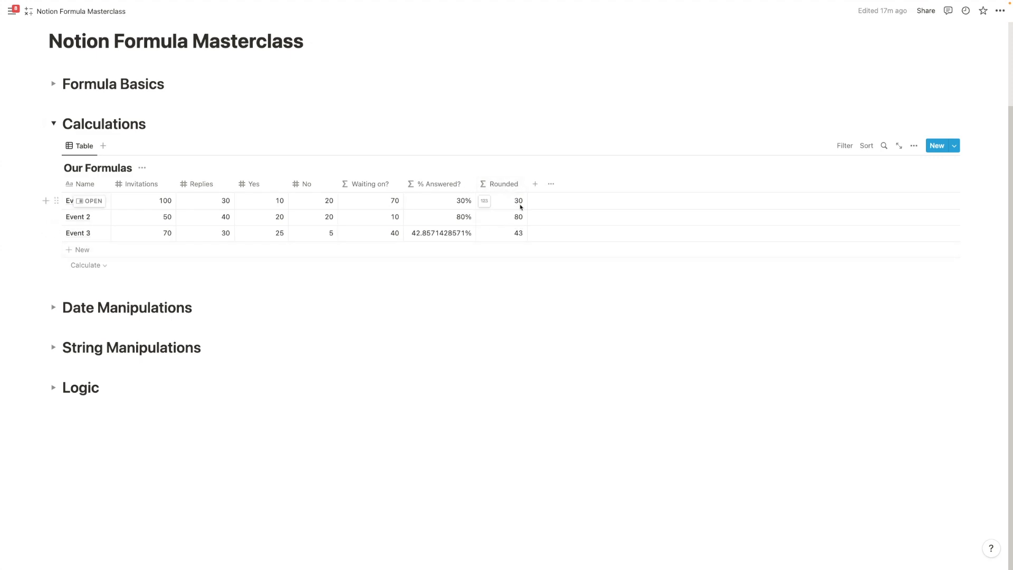
Try the Percent number format on the "Rounded" column, and switch it back to Number.
left_click(484, 202)
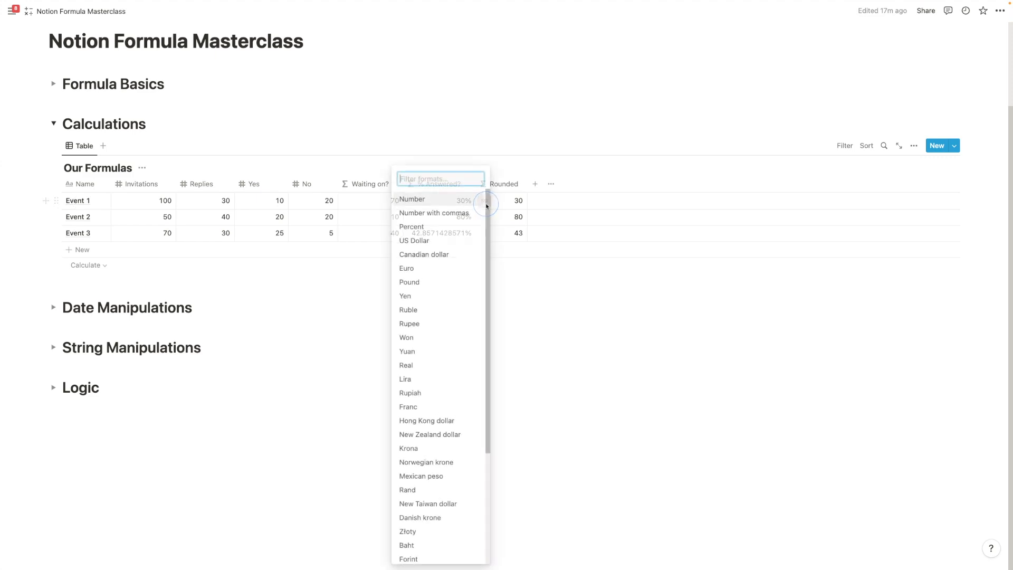
left_click(451, 227)
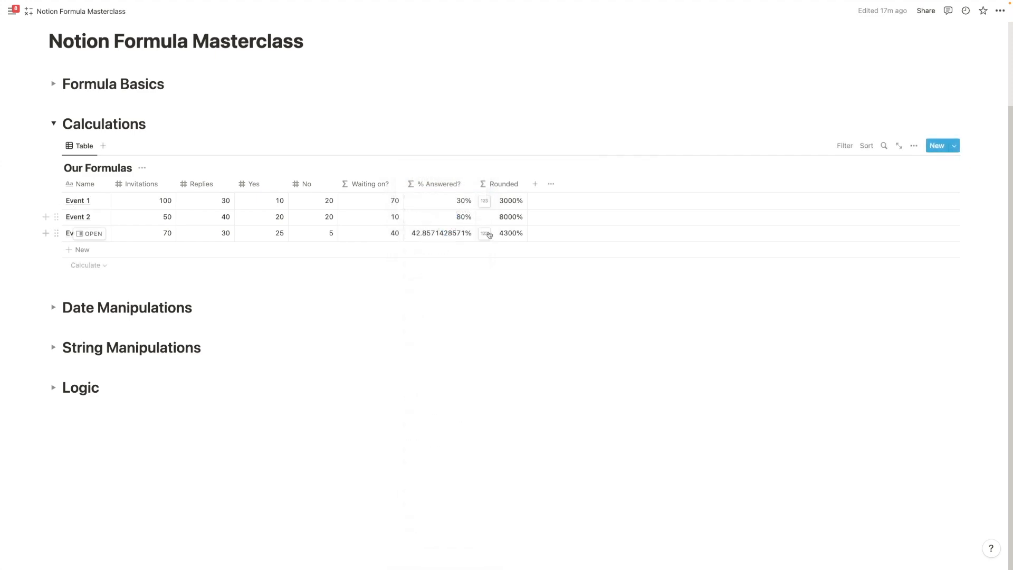
left_click(484, 201)
left_click(452, 200)
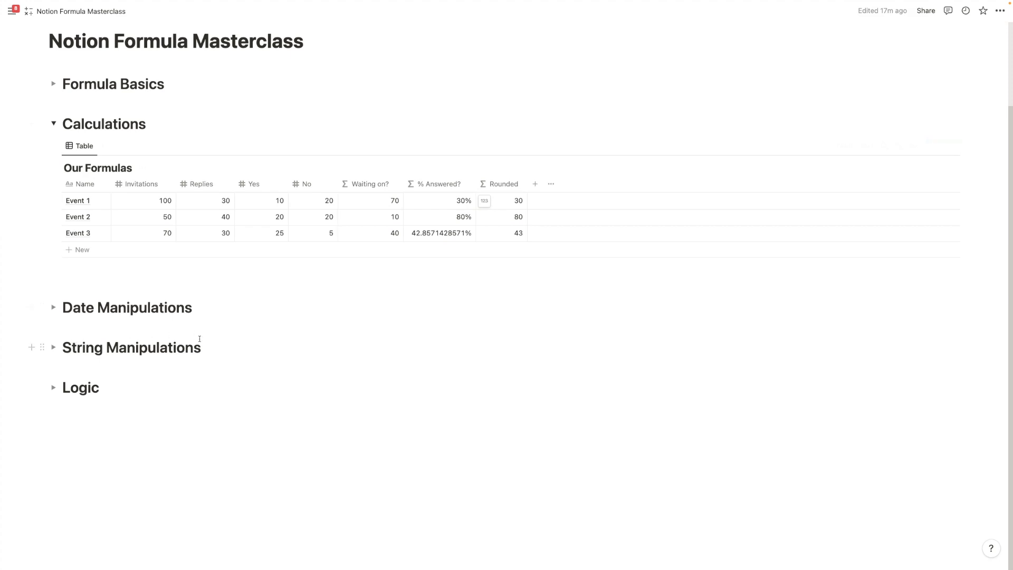
Add another Formula property named "Add %" to the Calculations table.
left_click(535, 184)
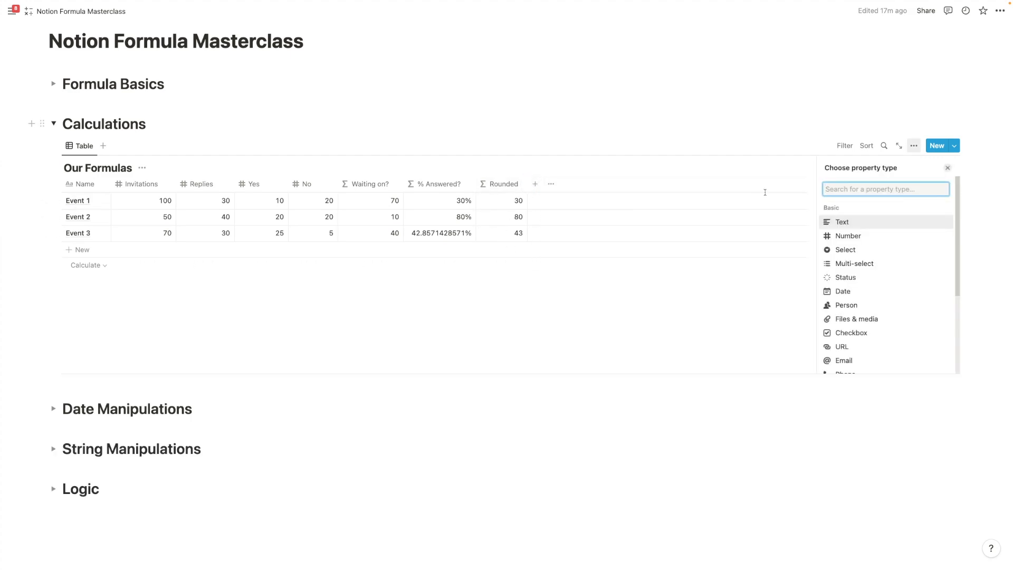
type("Add %")
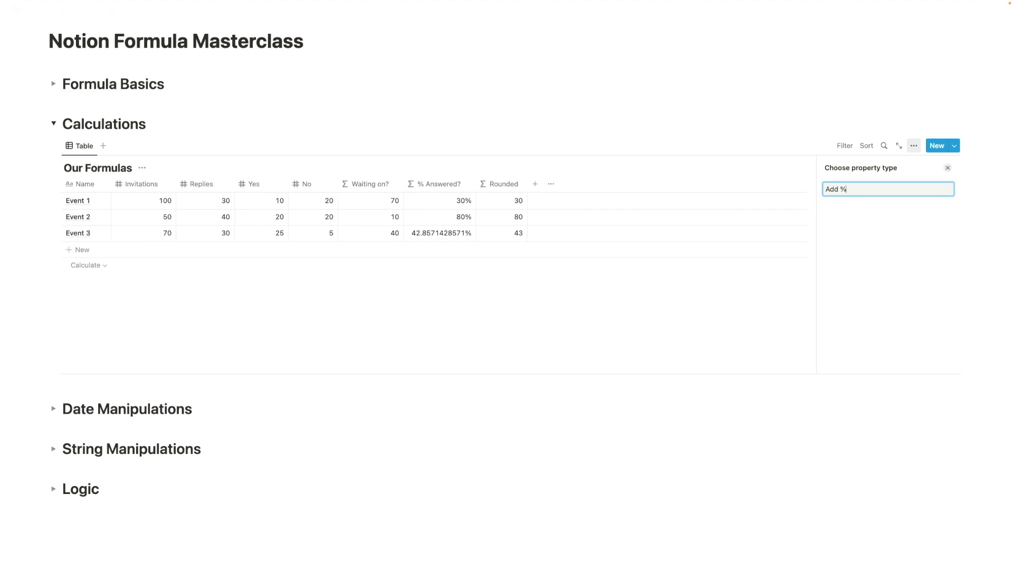
key("super+a")
key("BackSpace")
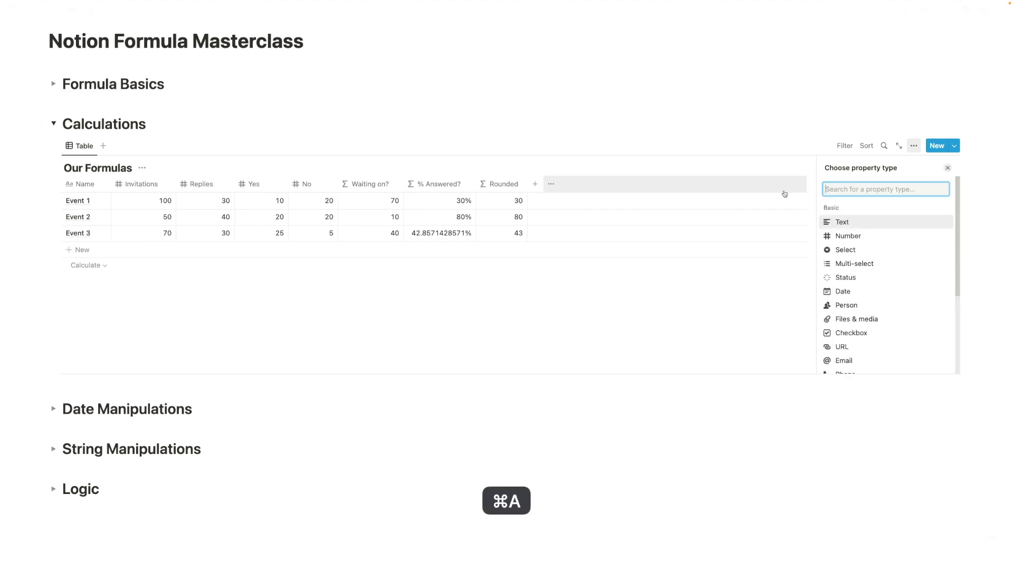
scroll(848, 275, "down", 5)
left_click(848, 280)
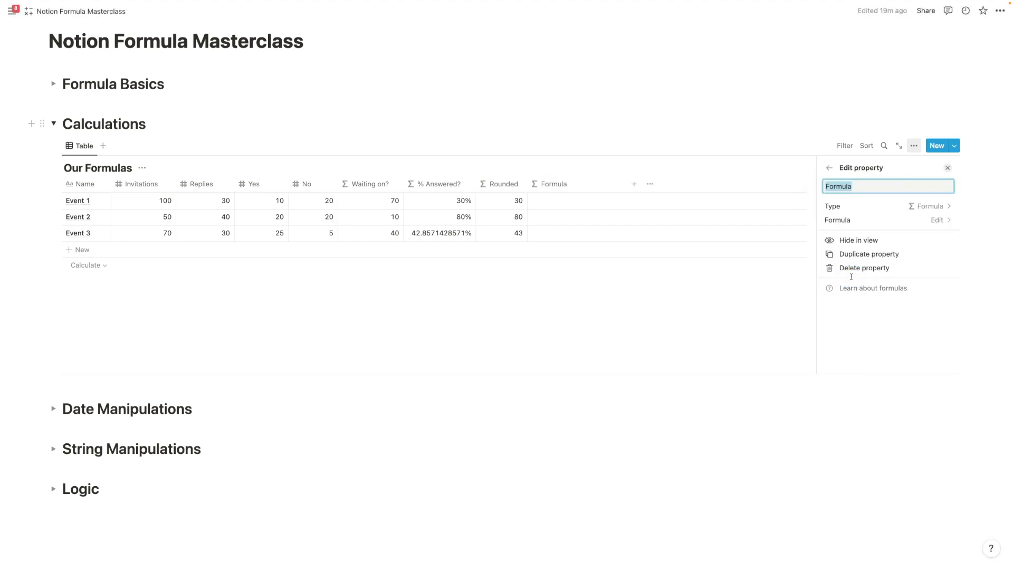
type("Add %")
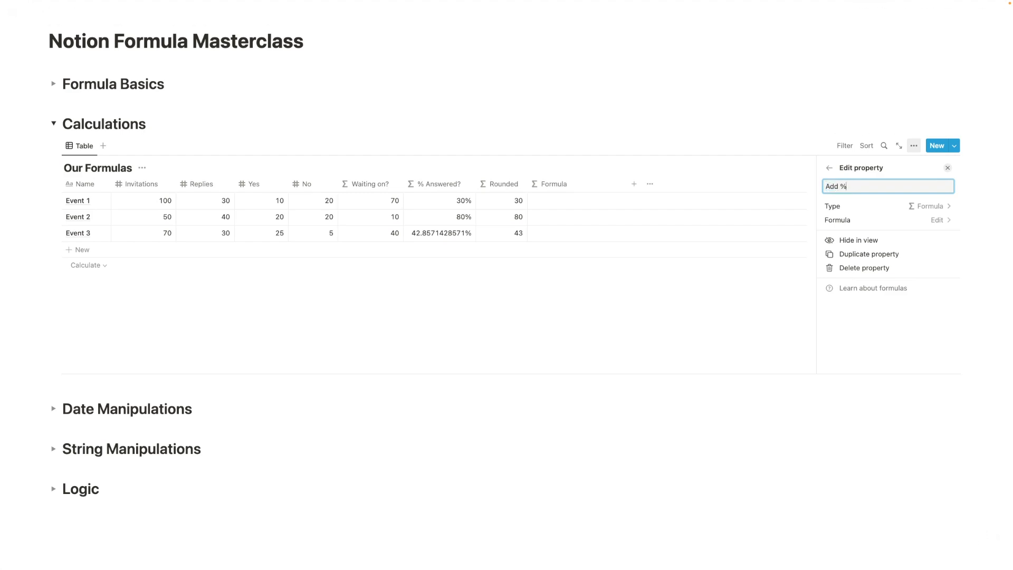
Try to append a percent sign to the rounded value with prop("Rounded")+"%" as the "Add %" formula.
left_click(848, 221)
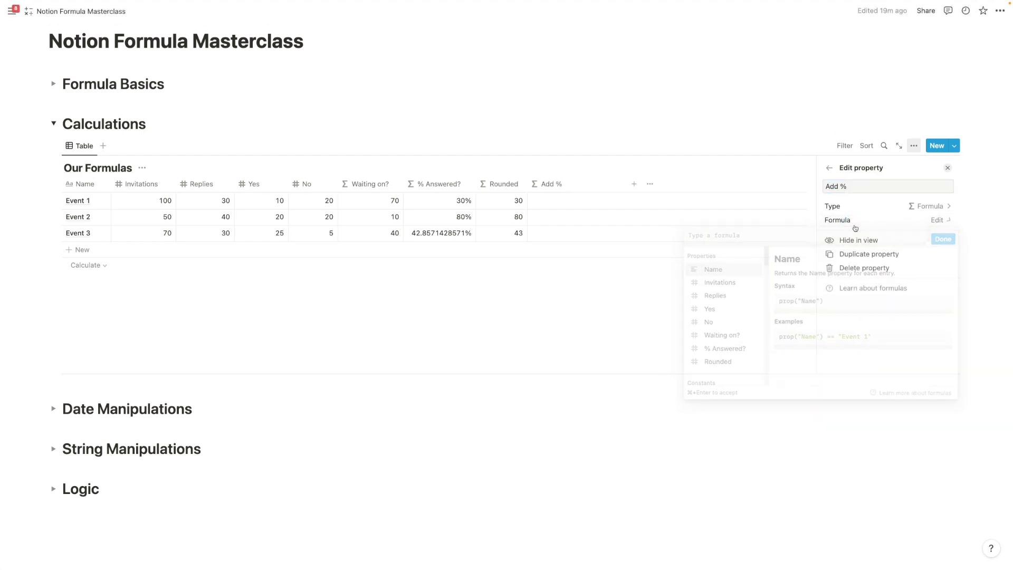
left_click(849, 220)
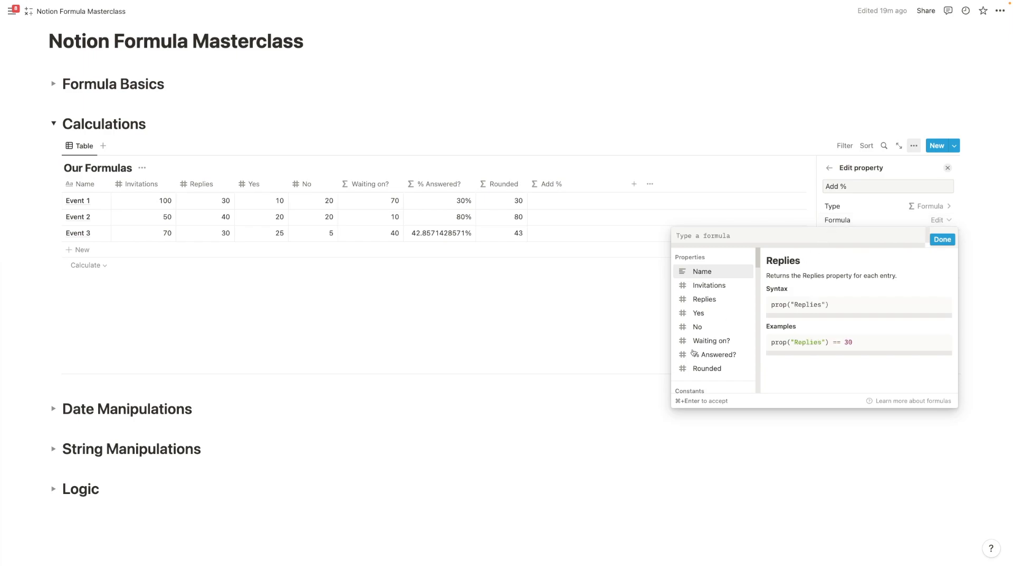
left_click(697, 369)
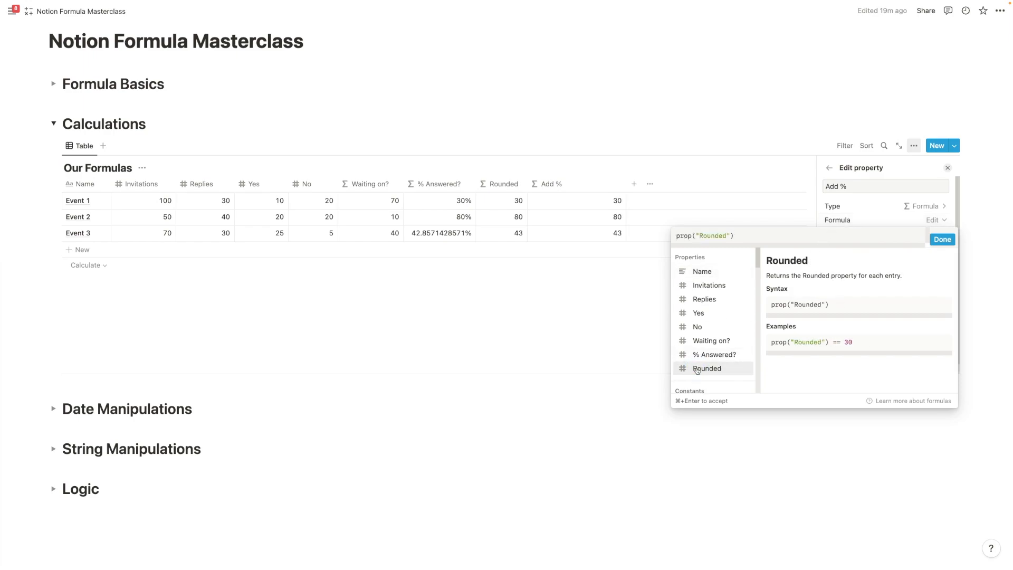
type("+%")
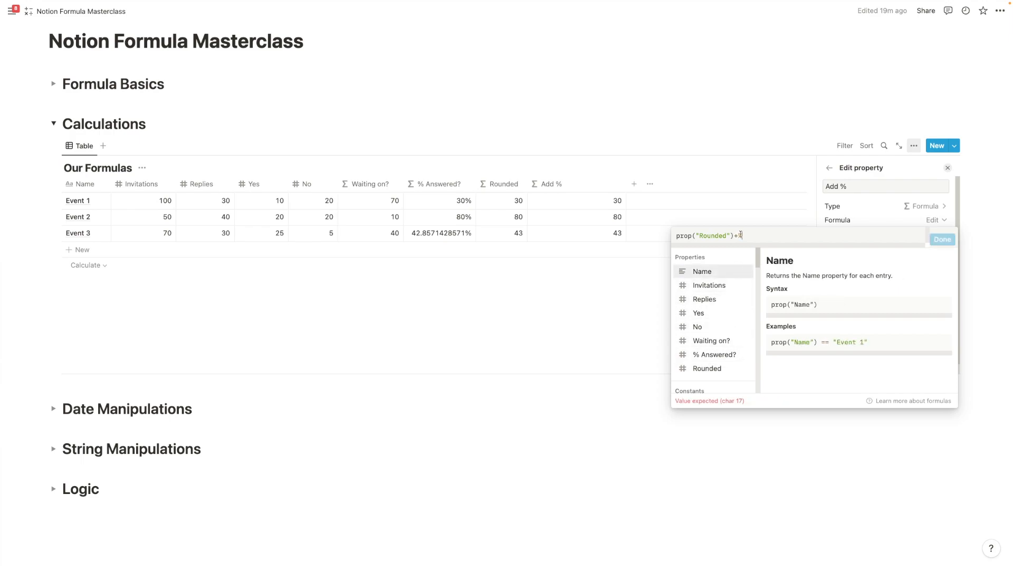
double_click(741, 236)
left_click(736, 236)
left_click(746, 239)
key("Left")
key("Right")
key("Left")
type("\"")
key("Right")
type("\"")
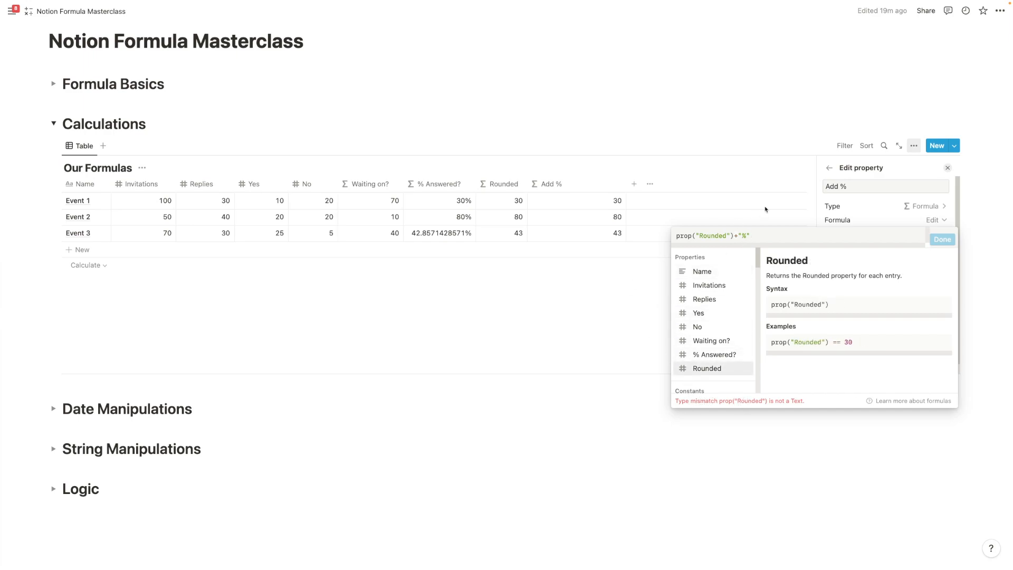
Highlight the property reference in the "Add %" formula and clear the whole expression.
left_click(751, 235)
left_click(678, 235)
left_click_drag(678, 235, 711, 237)
left_click(739, 236)
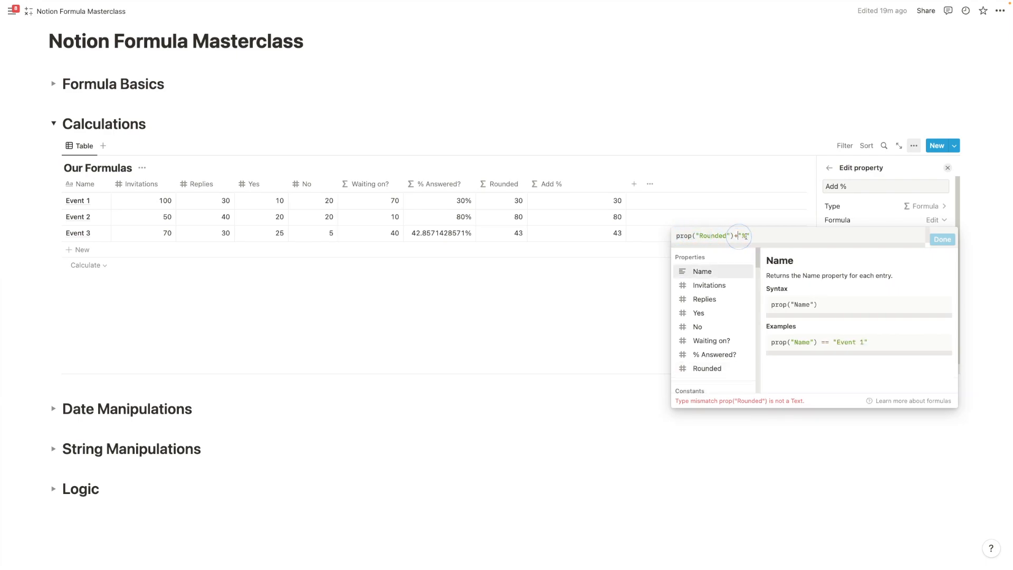
key("super+a")
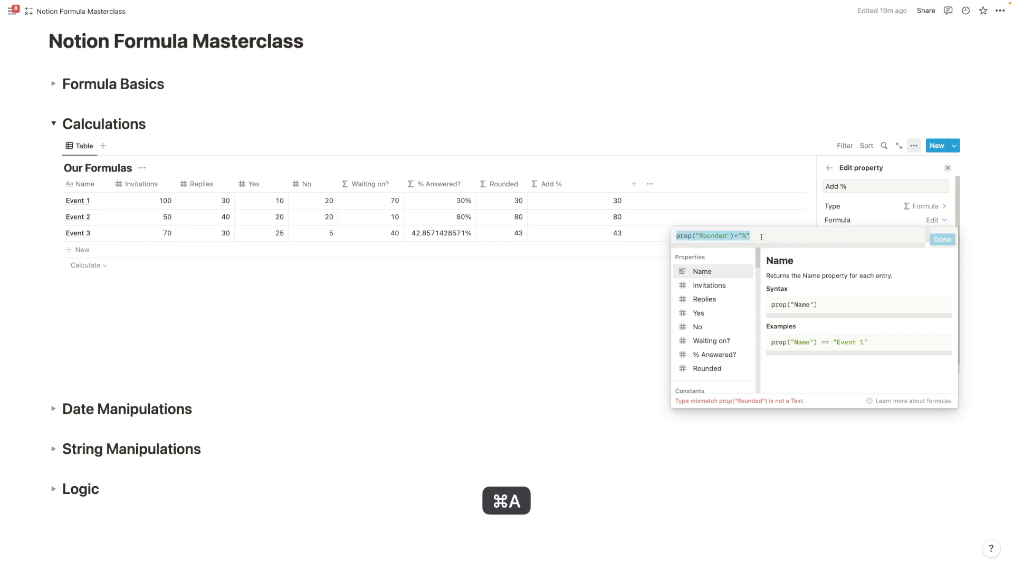
key("BackSpace")
Set the "Add %" formula to format(prop("Rounded"))+"%" and narrow the column to fit its contents.
type("format")
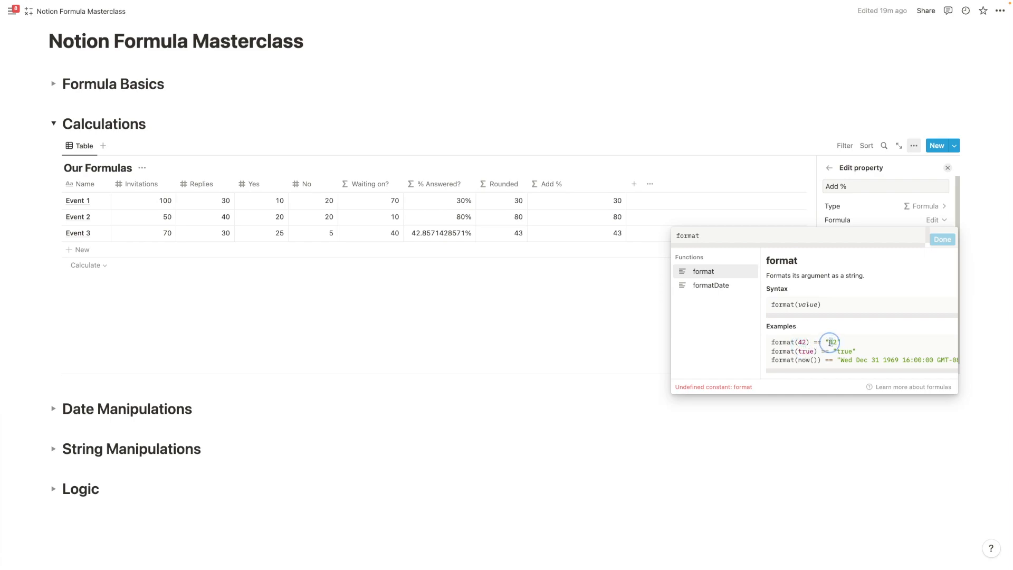
left_click_drag(835, 343, 837, 340)
left_click(711, 240)
type("(")
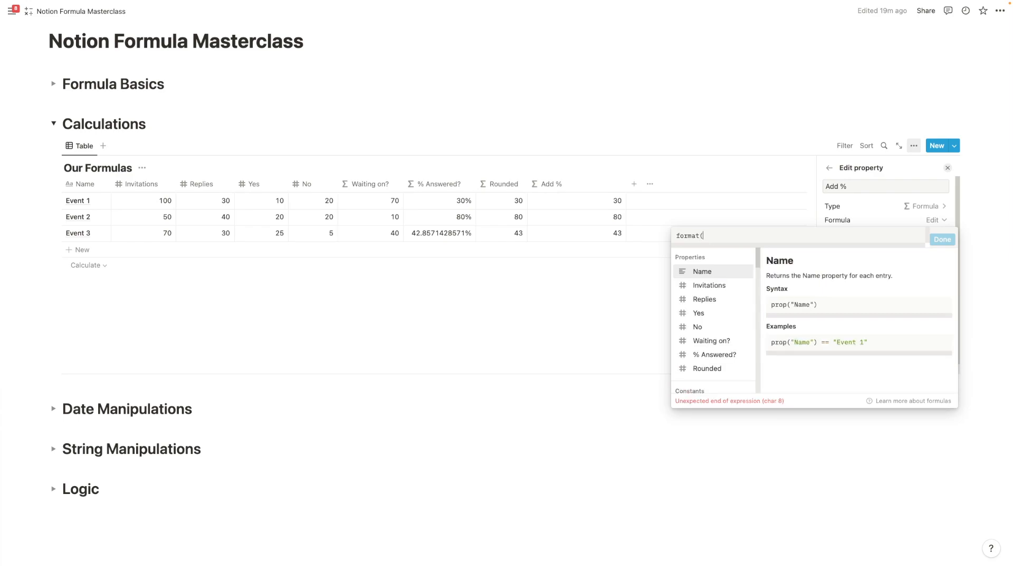
left_click(708, 368)
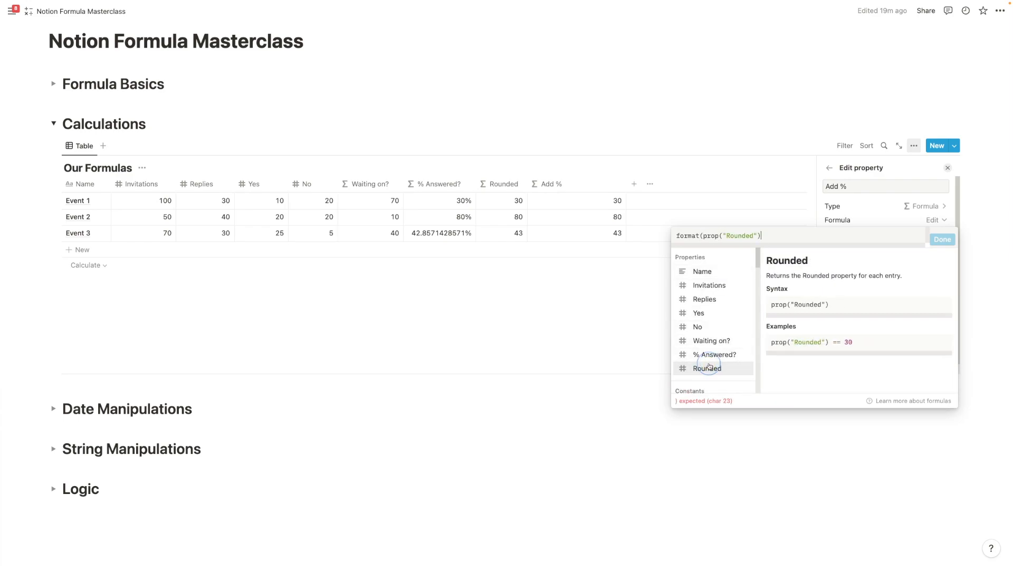
type(")")
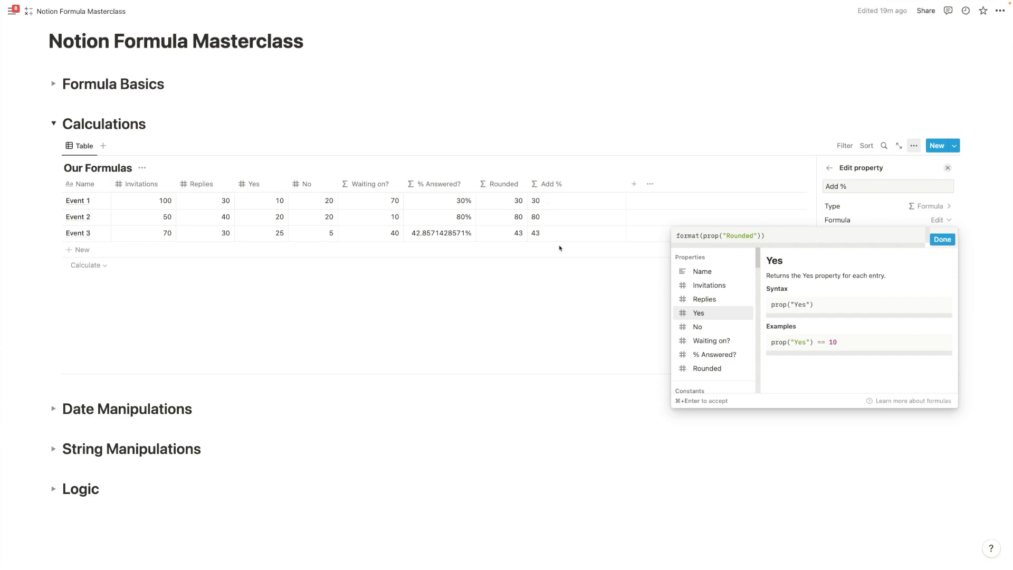
type("+\"%\"")
left_click(942, 239)
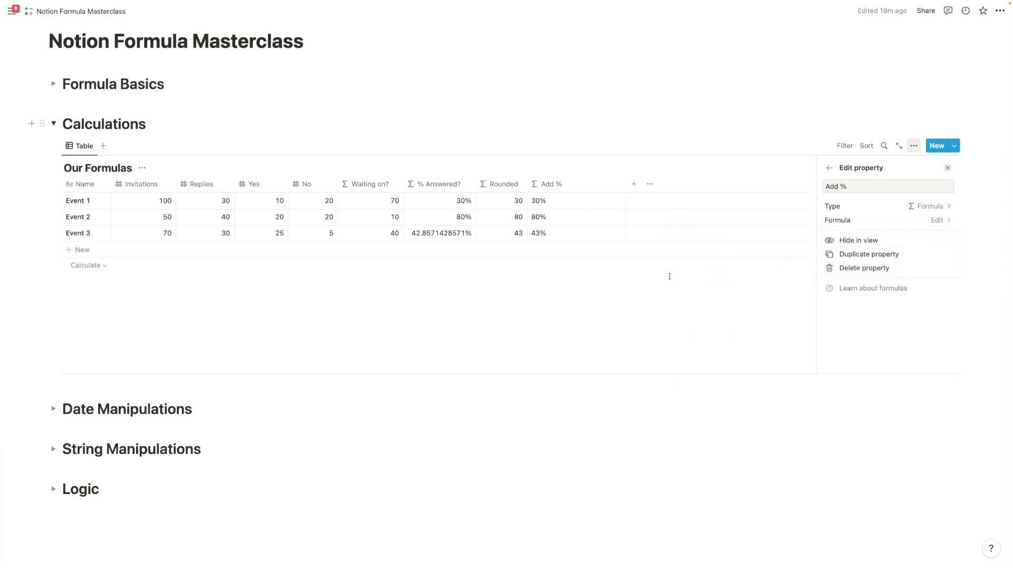
left_click(583, 177)
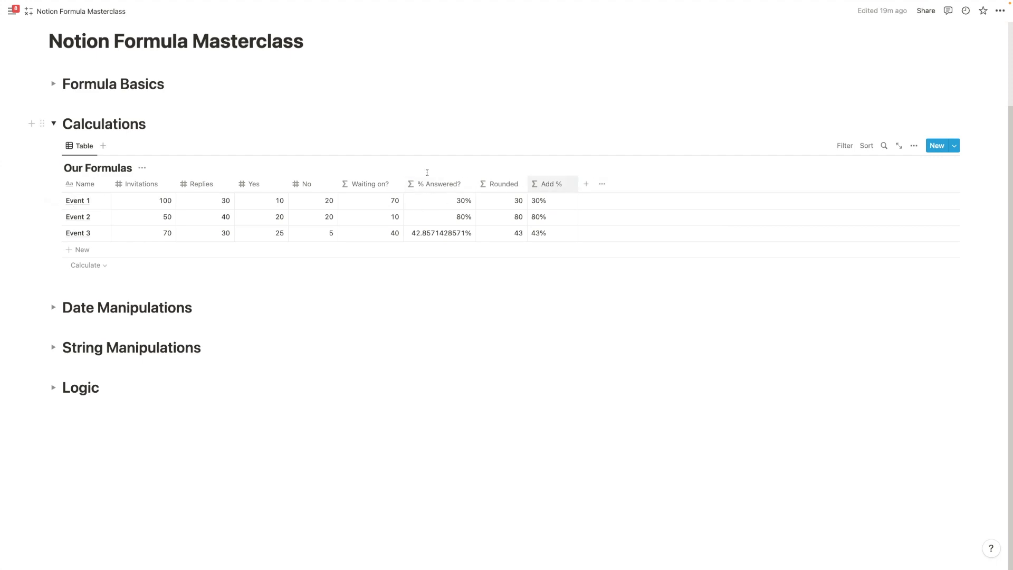
Add another Formula property named "Majority Yes?" to the Calculations table.
left_click(586, 183)
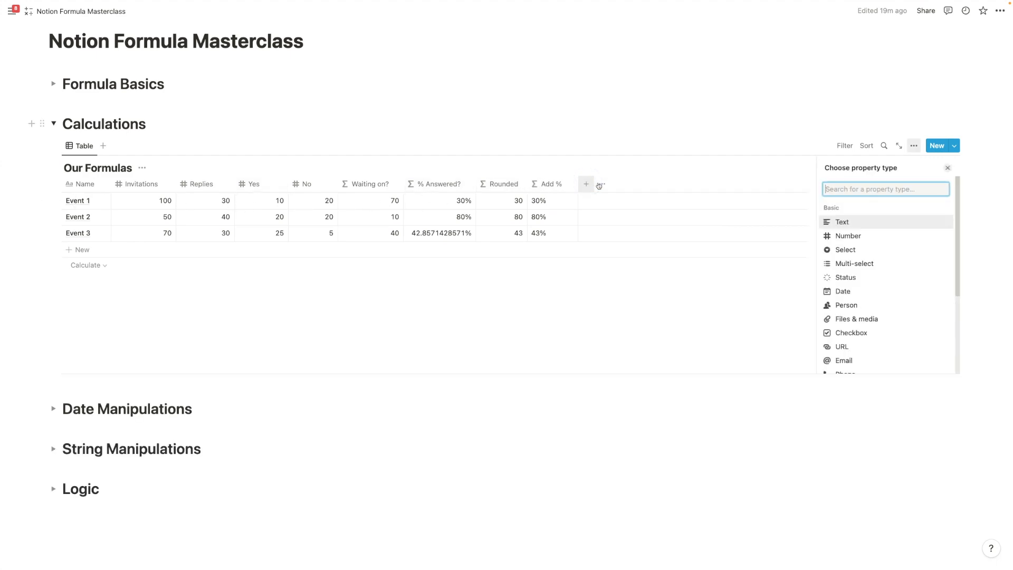
scroll(859, 274, "down", 5)
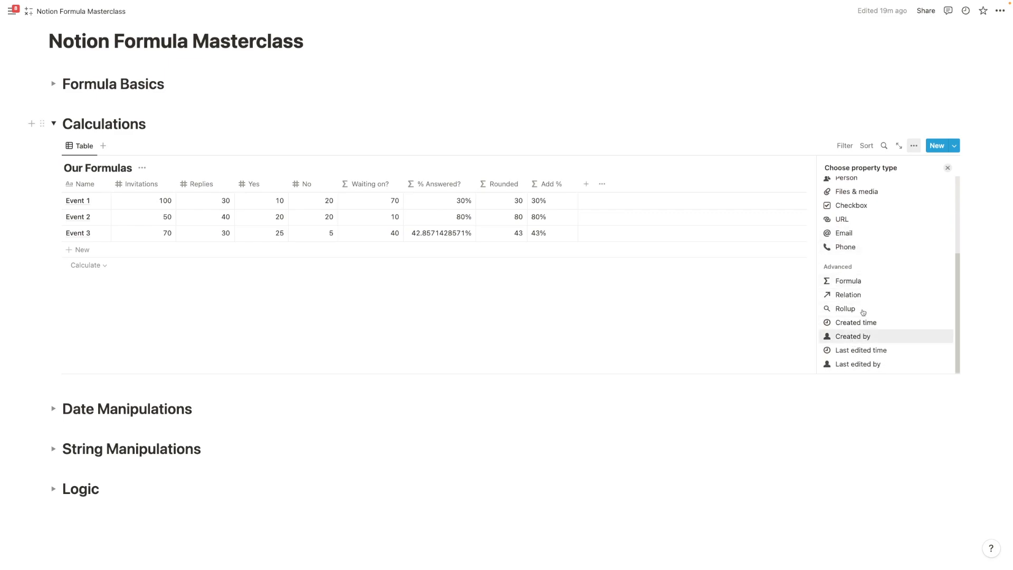
left_click(849, 281)
type("Majority Yes?")
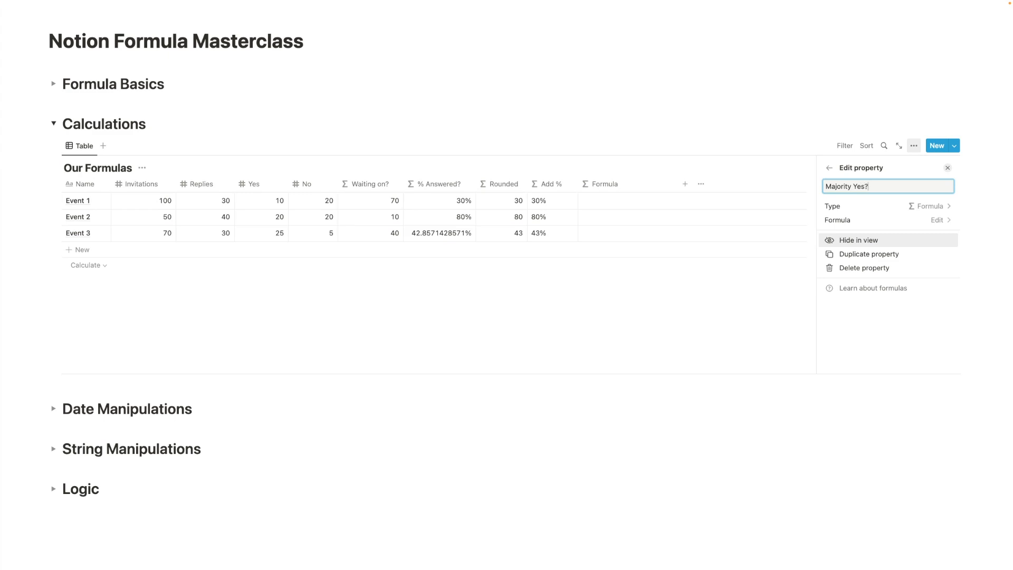
Set the "Majority Yes?" formula to prop("Yes")>prop("No") and narrow the column.
left_click(834, 221)
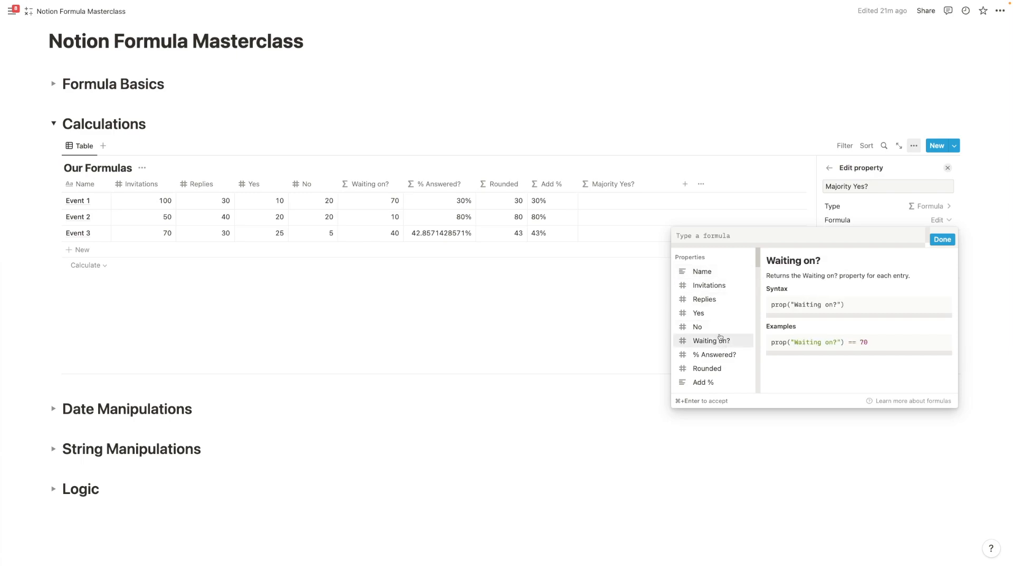
left_click(712, 313)
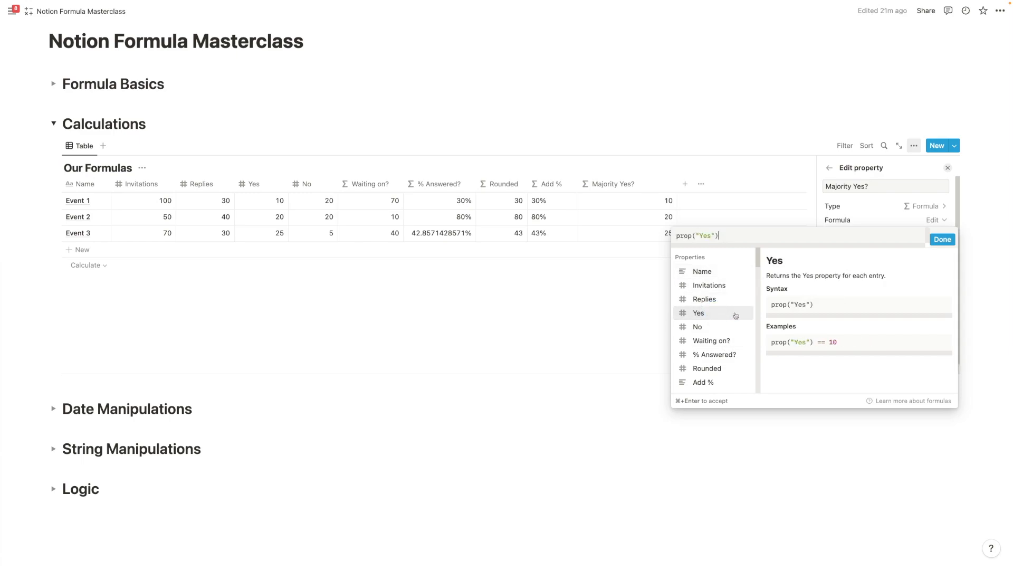
type(">")
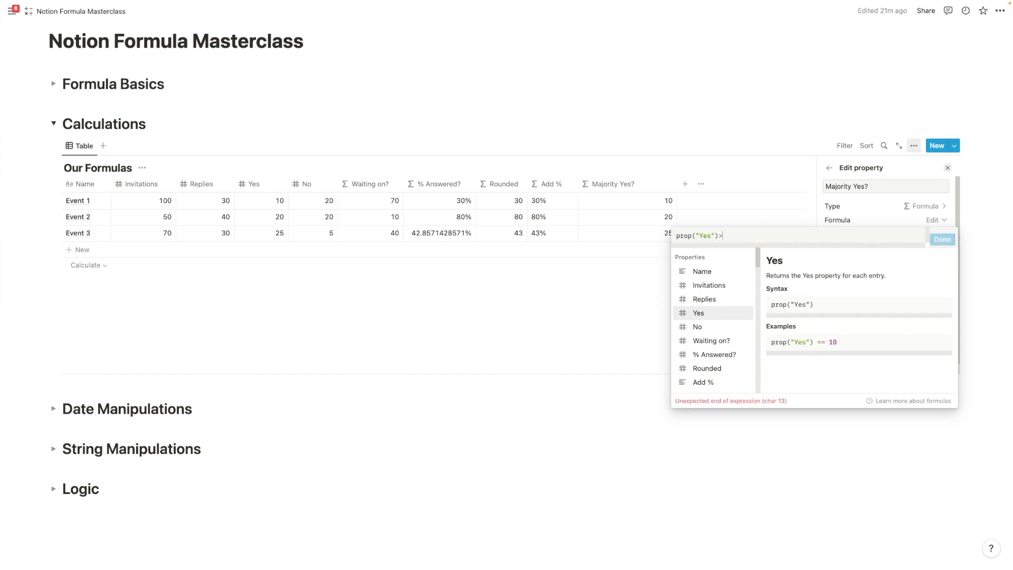
left_click(721, 332)
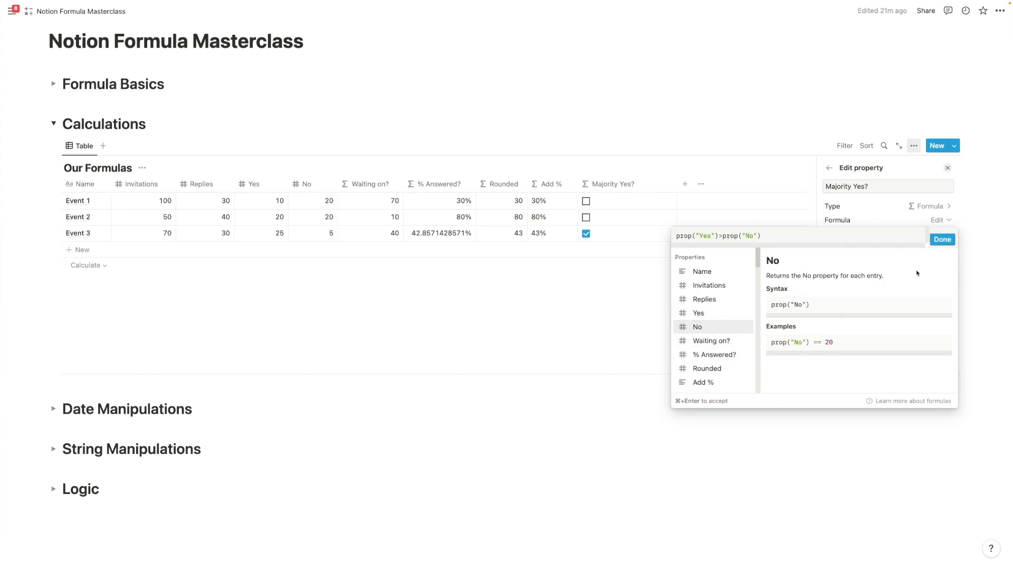
left_click(942, 239)
left_click_drag(674, 185, 645, 185)
left_click(654, 290)
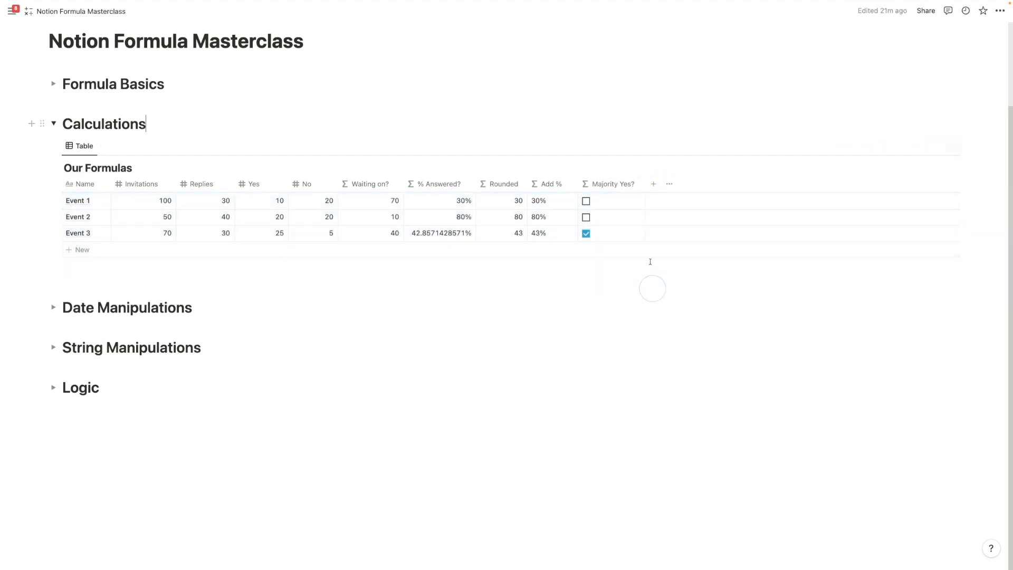
Reopen the "Majority Yes?" formula, highlight its greater-than operator and close the formula editor.
left_click(626, 201)
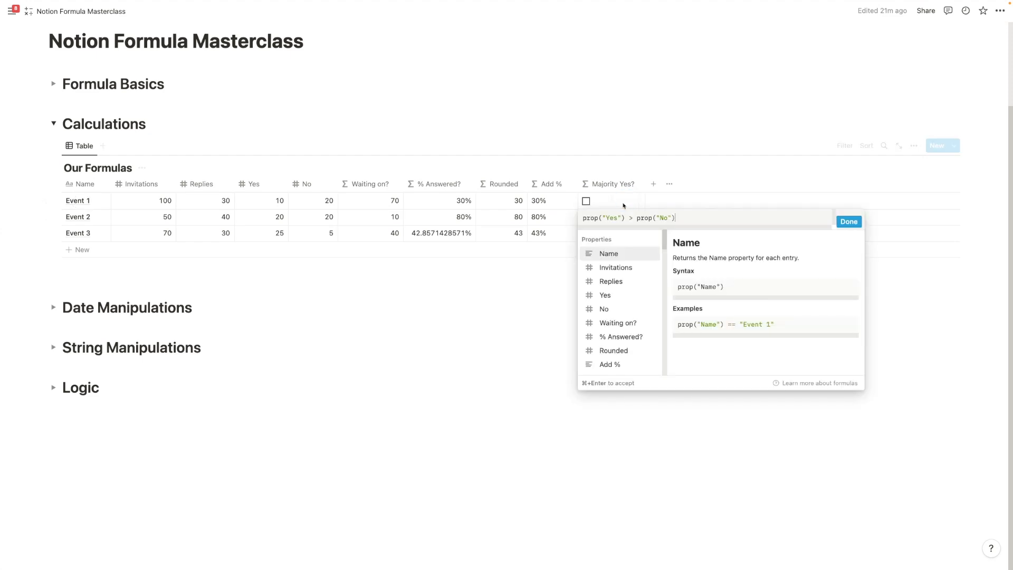
left_click(630, 219)
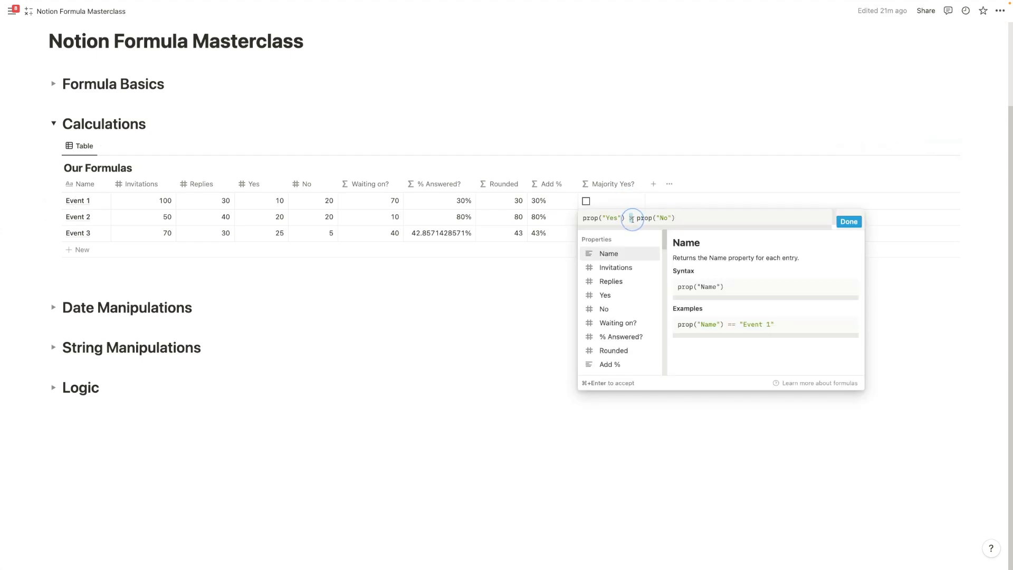
left_click(849, 222)
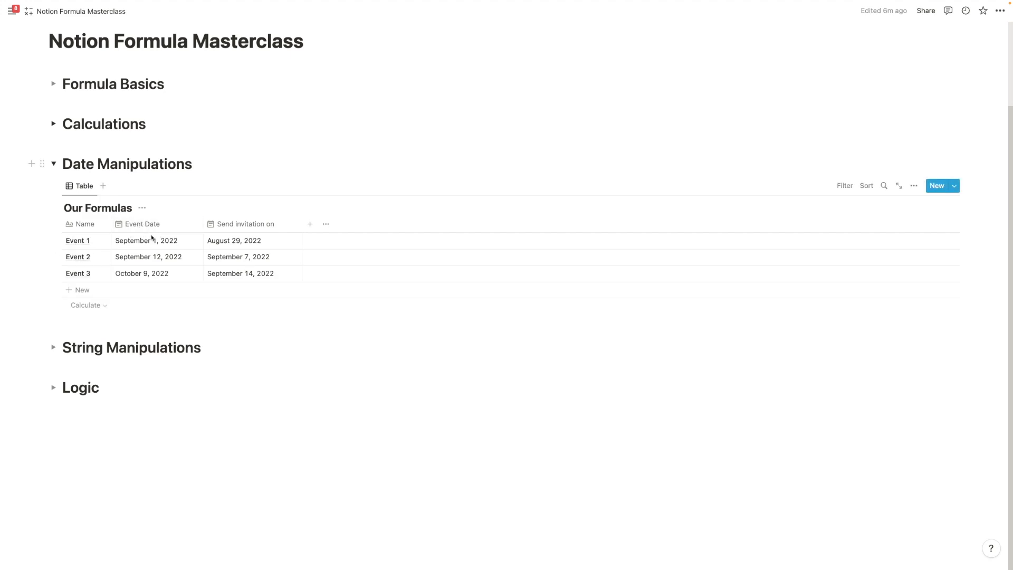
Add a Formula property to the Date Manipulations table and look through the date functions in its formula editor.
left_click(309, 227)
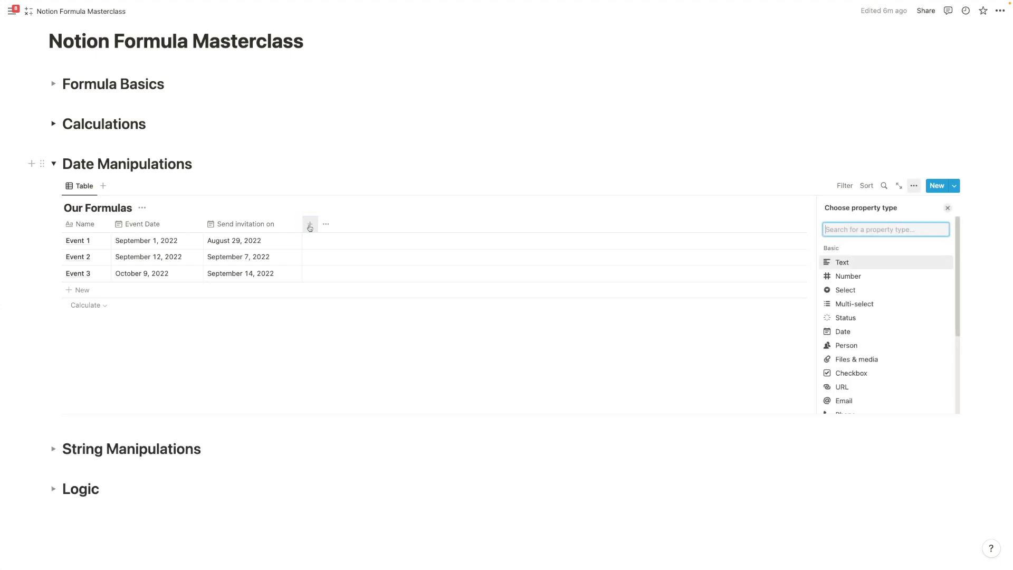
scroll(894, 324, "down", 3)
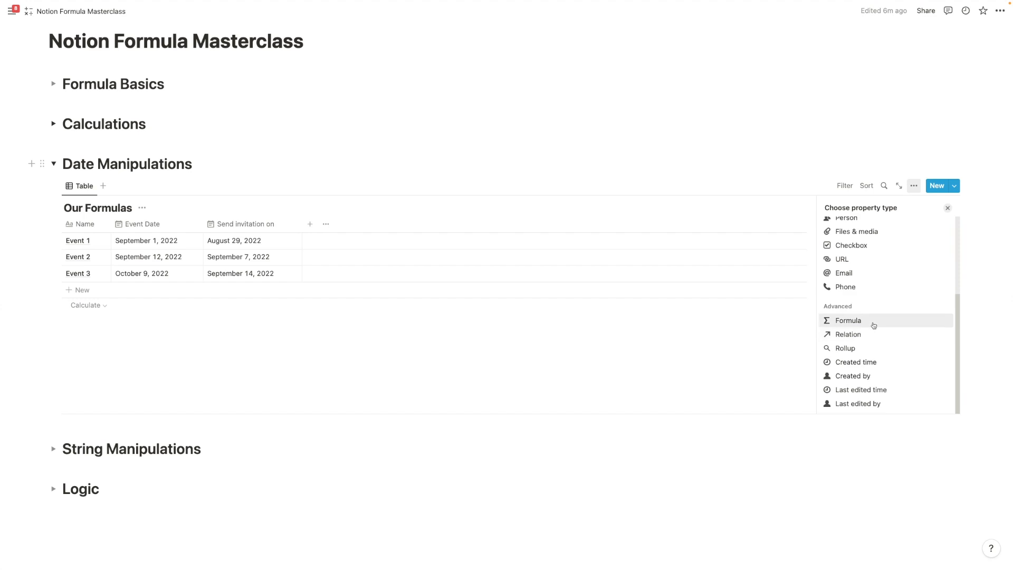
left_click(873, 321)
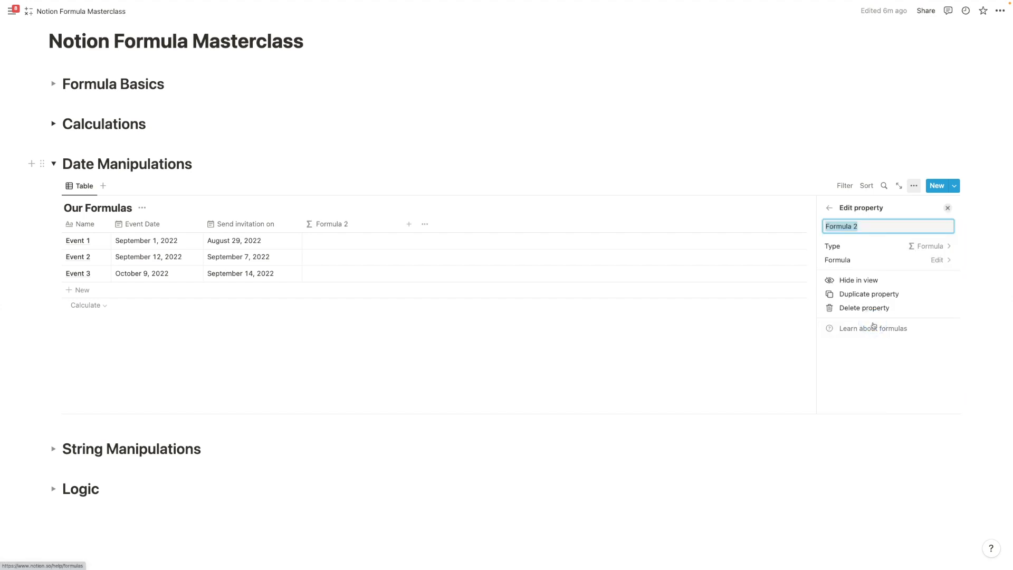
left_click(877, 259)
scroll(686, 388, "down", 15)
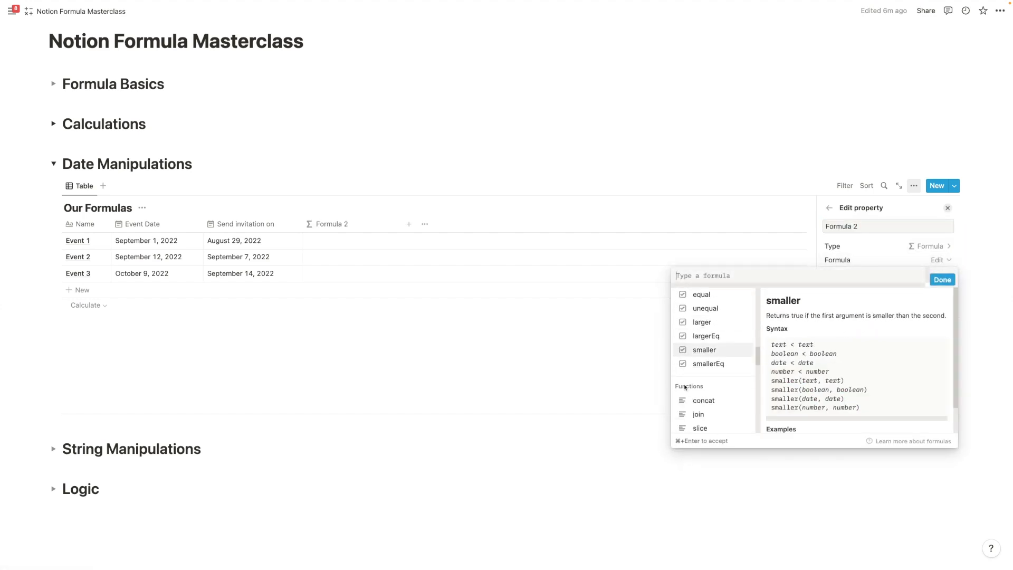
scroll(704, 391, "down", 4)
scroll(708, 363, "up", 3)
scroll(713, 356, "down", 2)
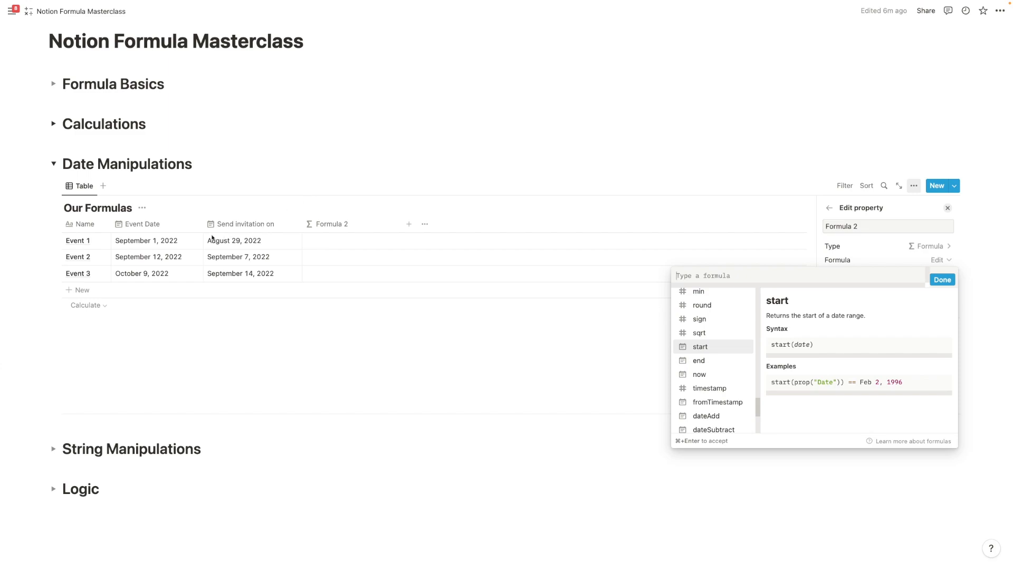
left_click(231, 248)
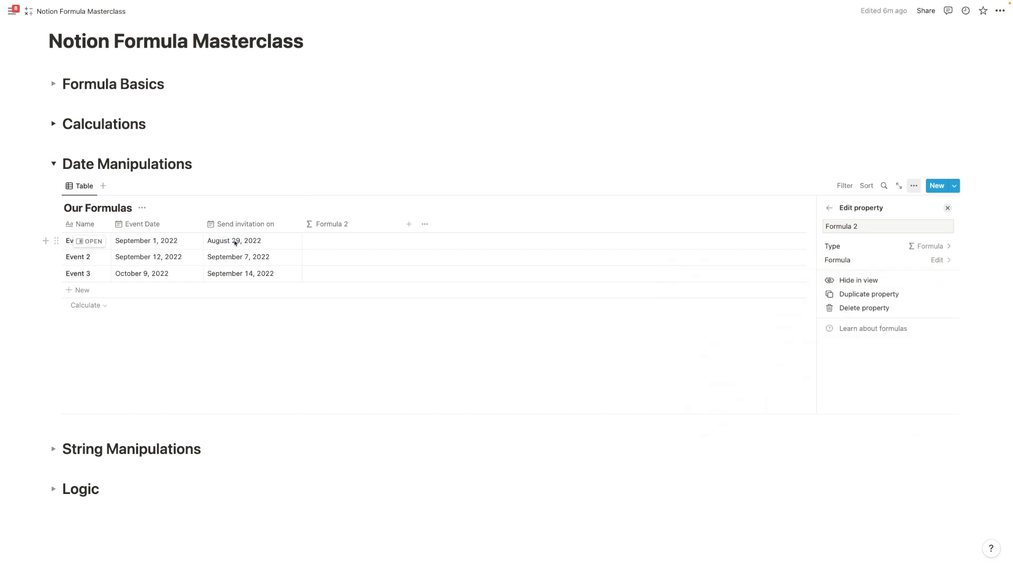
Try an end date on the Event Date of Event 1, and turn it off again.
left_click(182, 240)
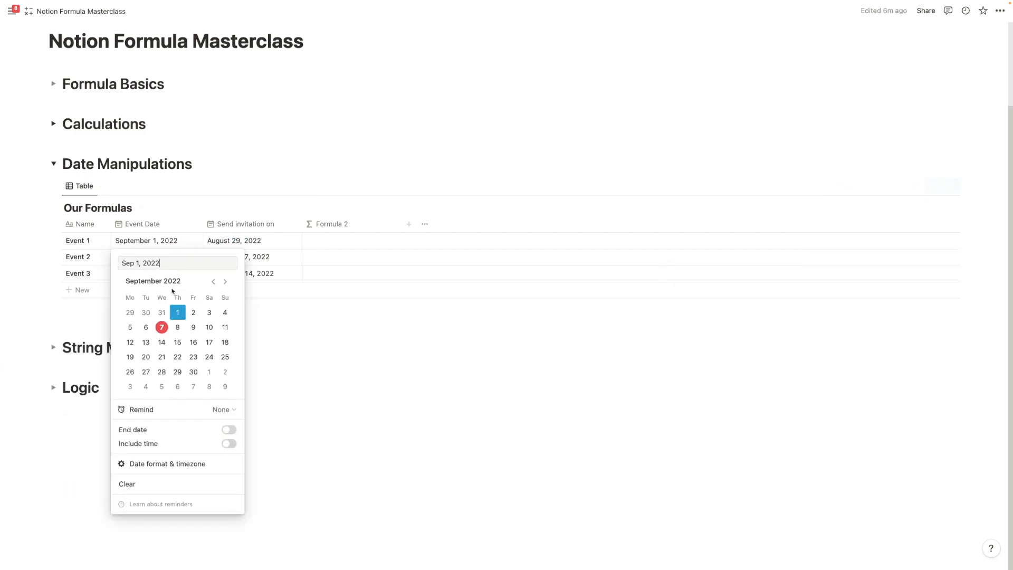
left_click(230, 429)
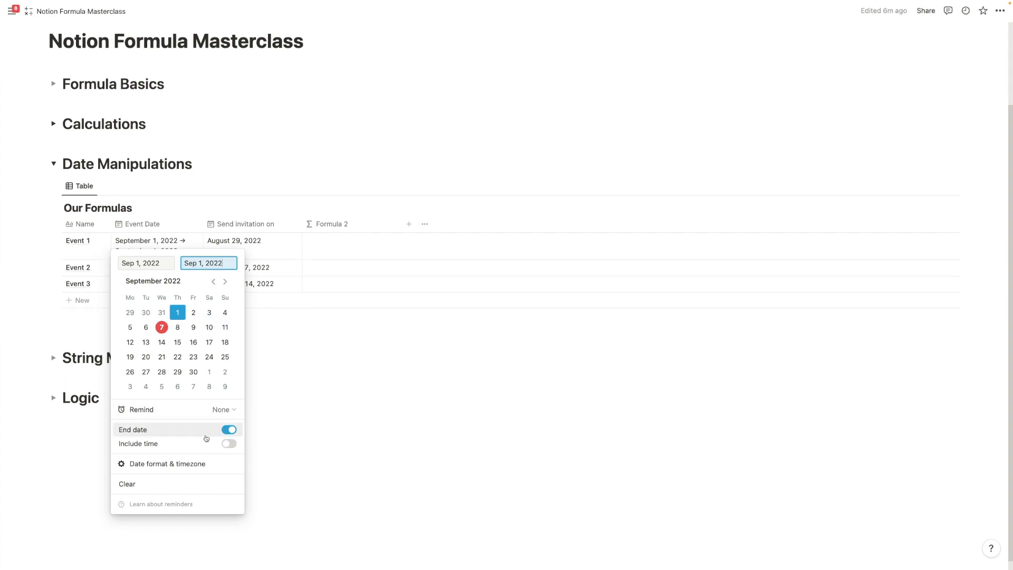
left_click(229, 429)
left_click(457, 371)
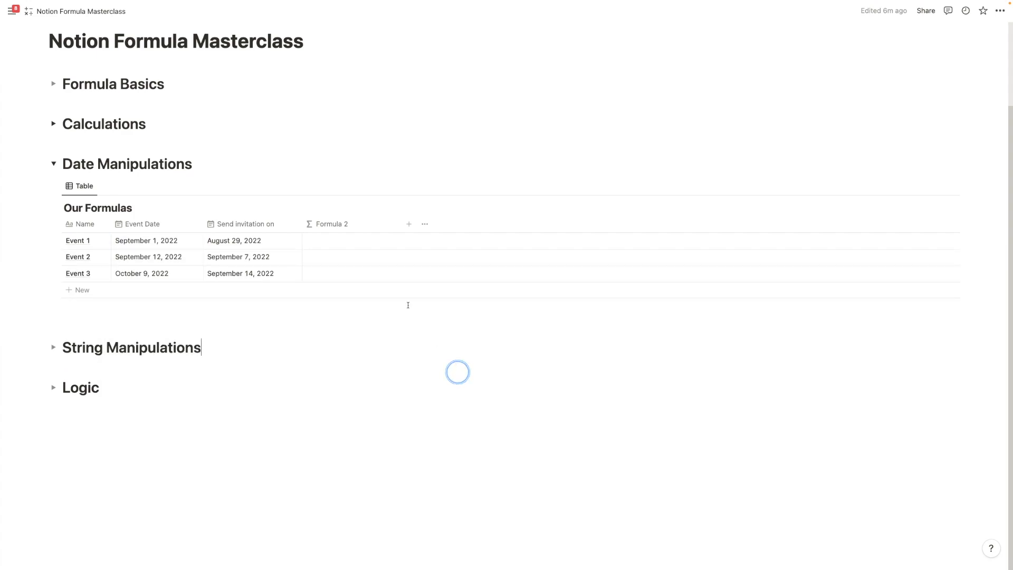
Set the formula of the "Formula 2" column to now() and narrow the column slightly.
left_click(366, 240)
left_click(355, 224)
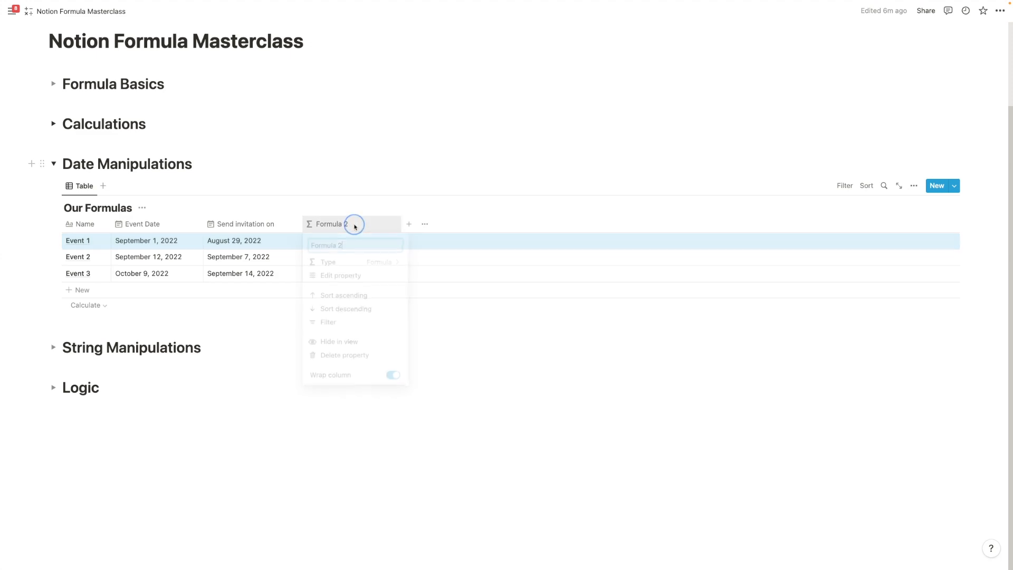
left_click(350, 279)
left_click(866, 261)
scroll(725, 362, "down", 5)
scroll(727, 362, "down", 10)
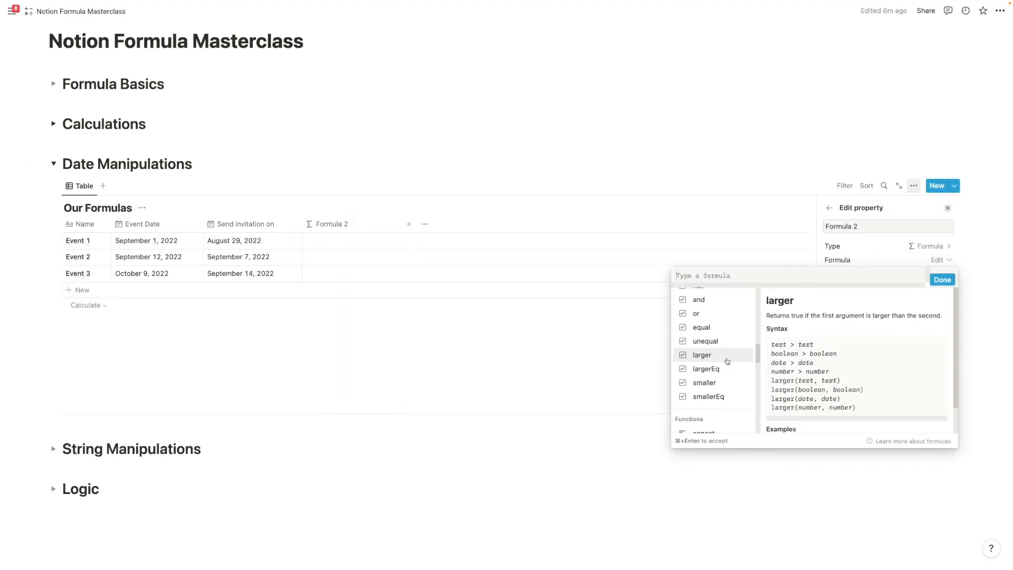
scroll(727, 361, "down", 8)
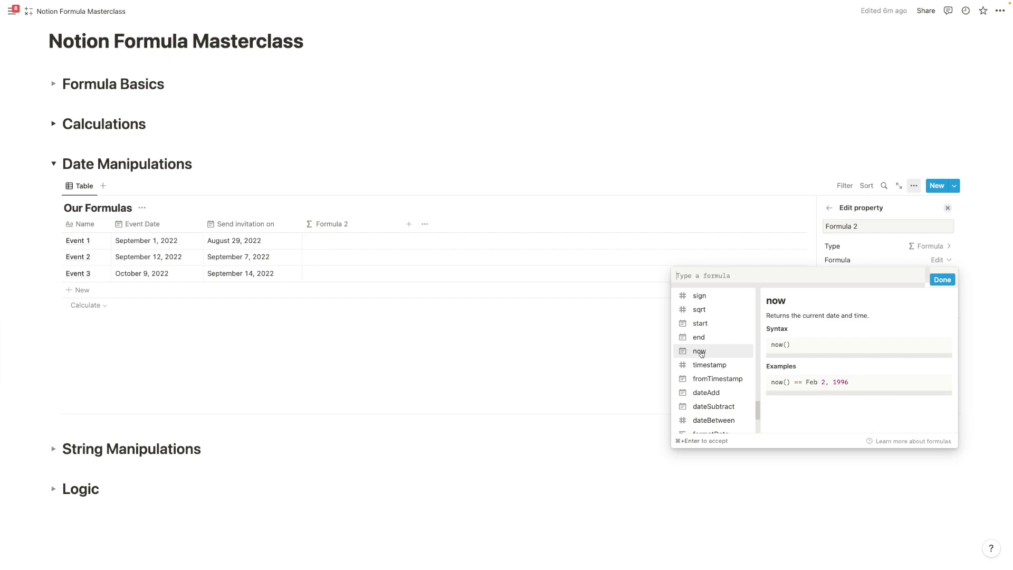
left_click(714, 355)
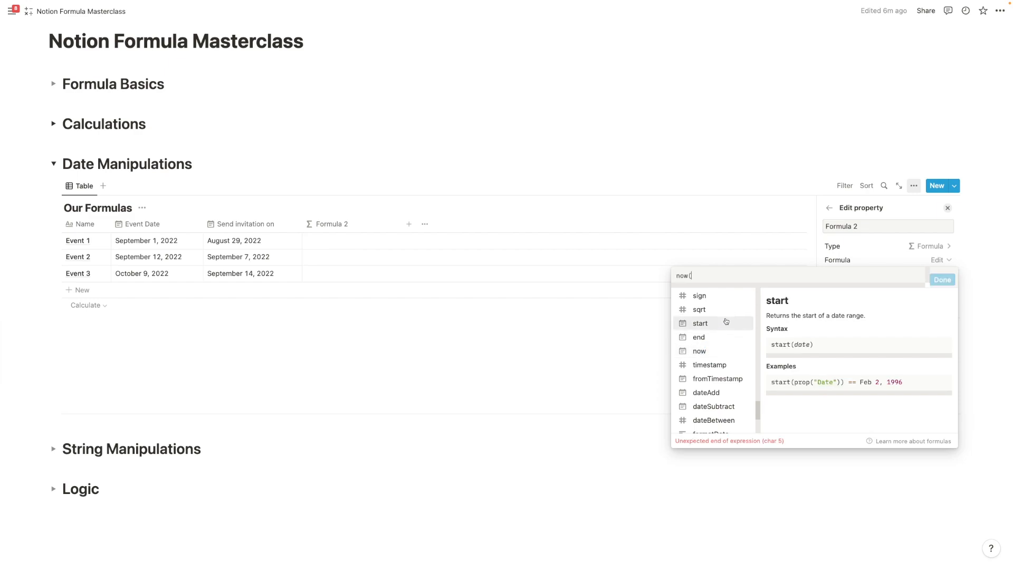
type(")")
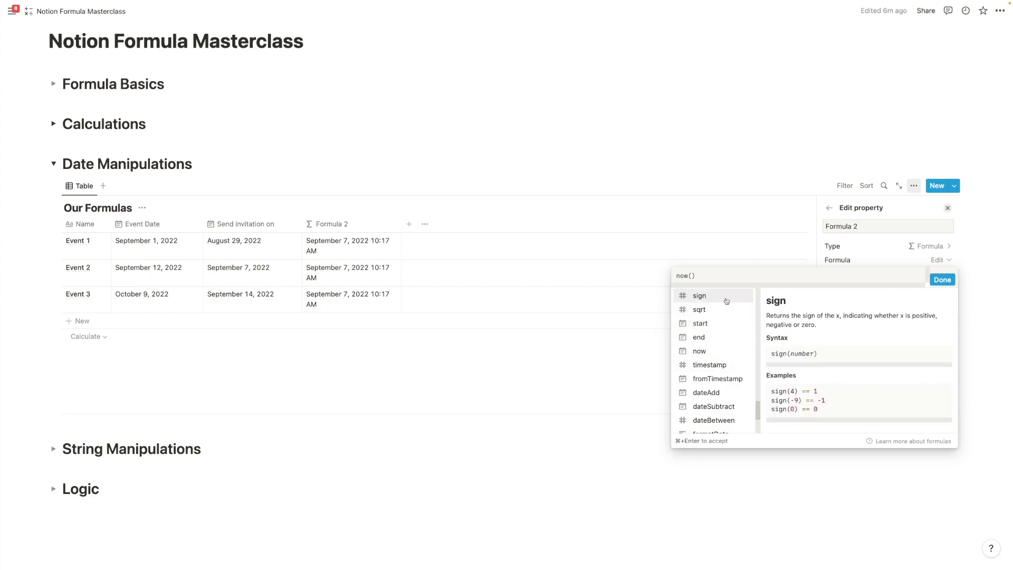
left_click(943, 280)
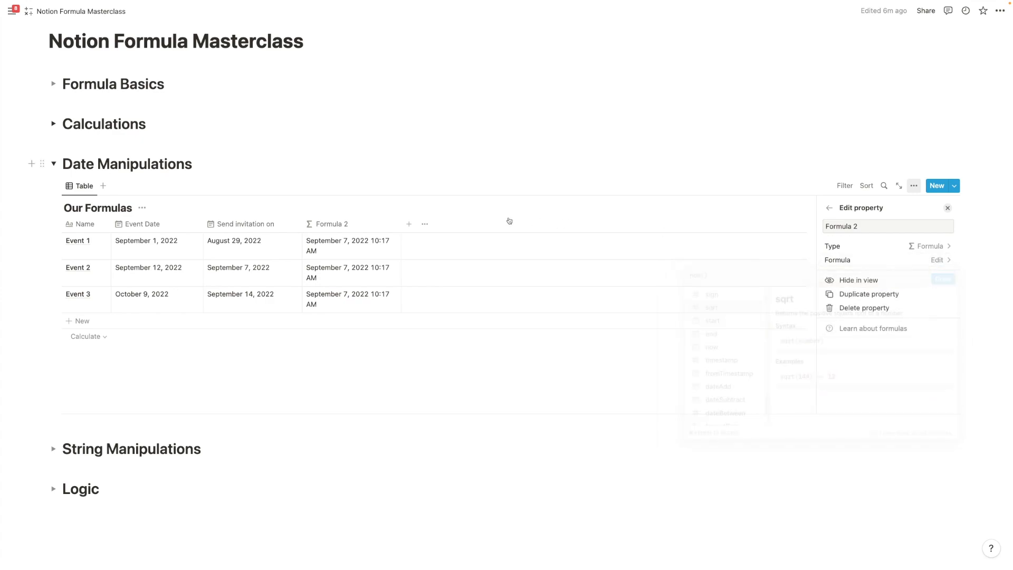
mouse_move(401, 224)
left_mouse_down()
mouse_move(384, 226)
mouse_move(398, 226)
left_mouse_up()
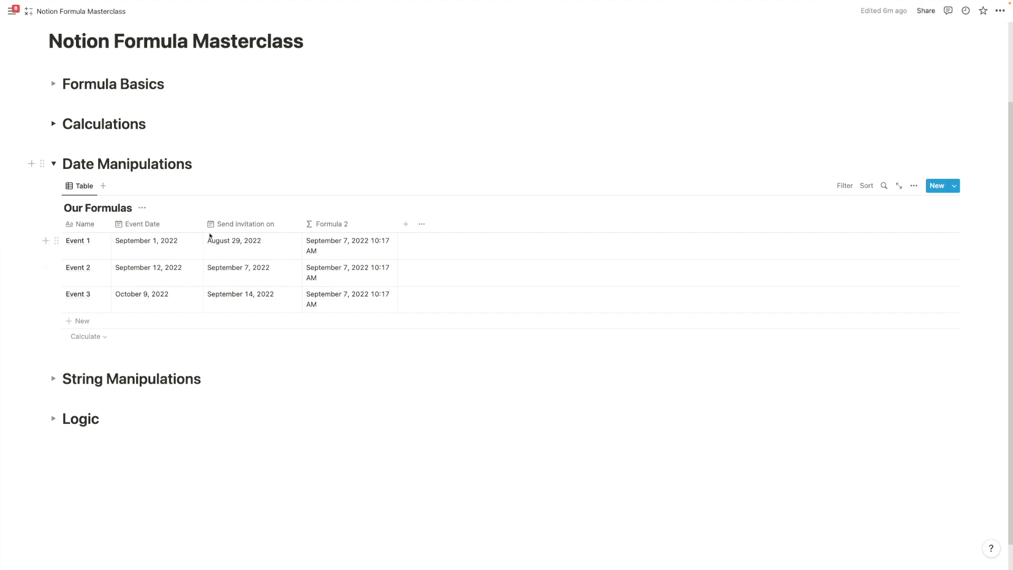
Add a Formula property to the Date Manipulations table beside "Formula 2" and open its formula editor.
left_click(407, 229)
left_click(408, 231)
left_click(404, 228)
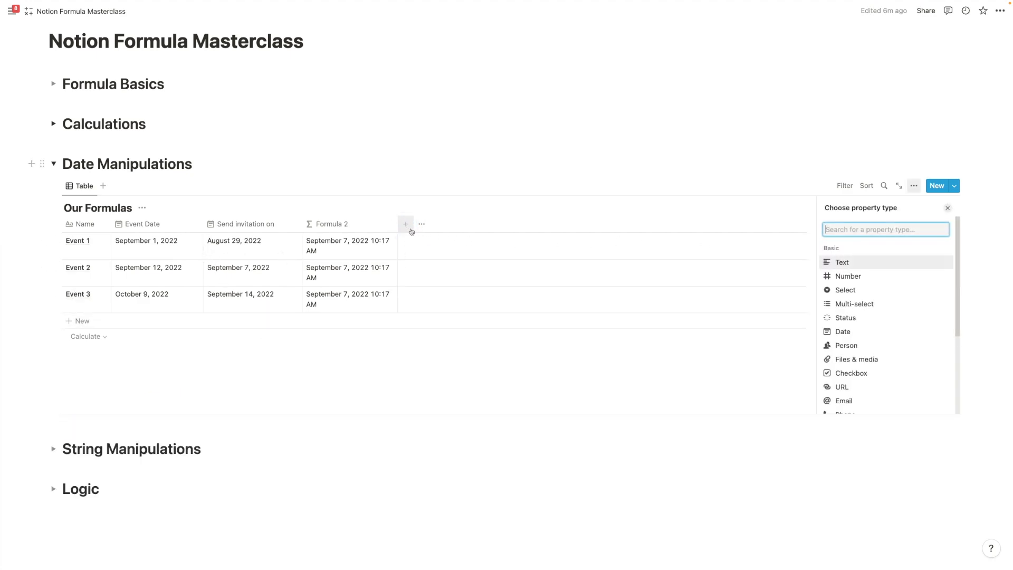
scroll(879, 301, "down", 5)
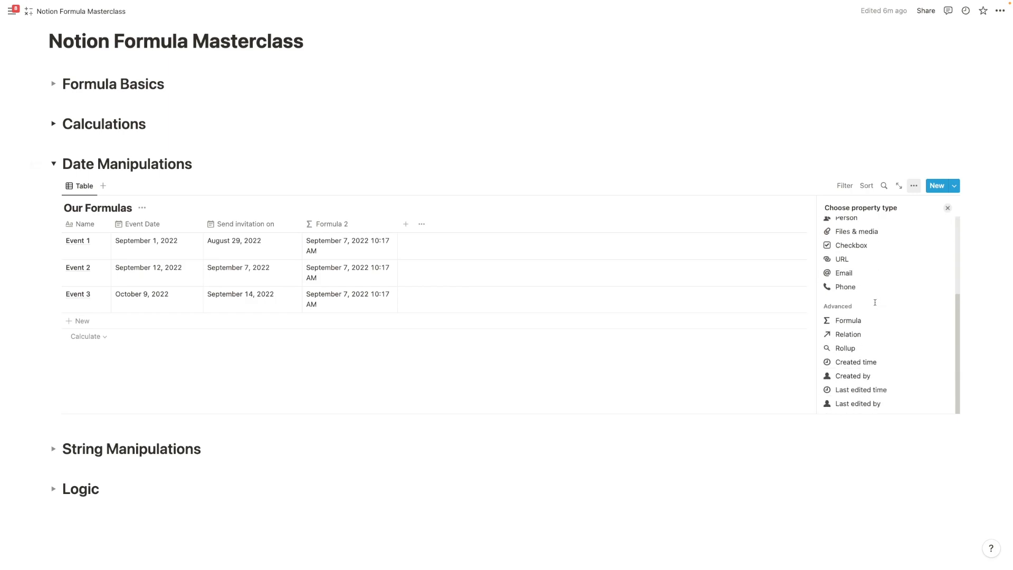
left_click(854, 320)
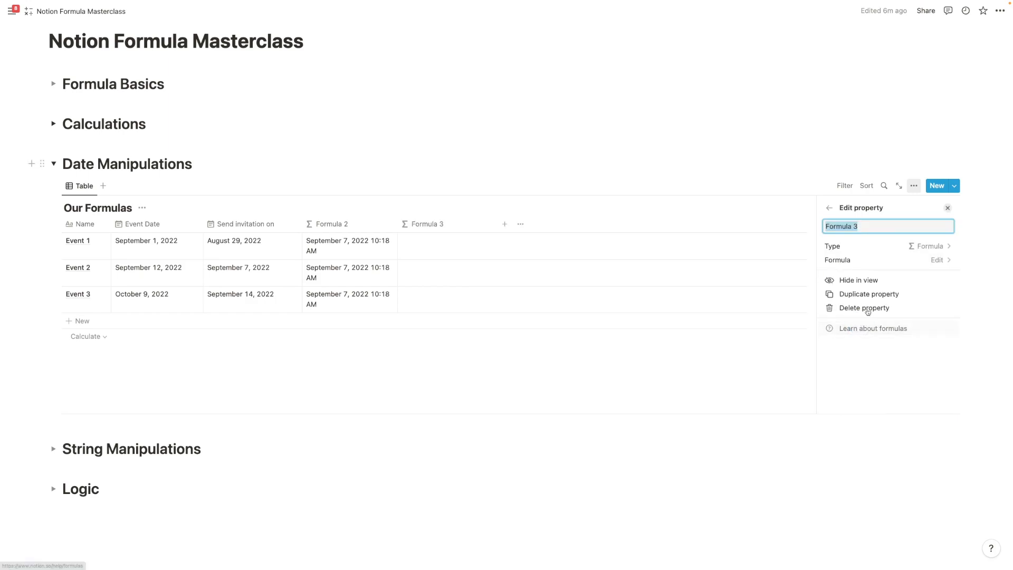
left_click(891, 261)
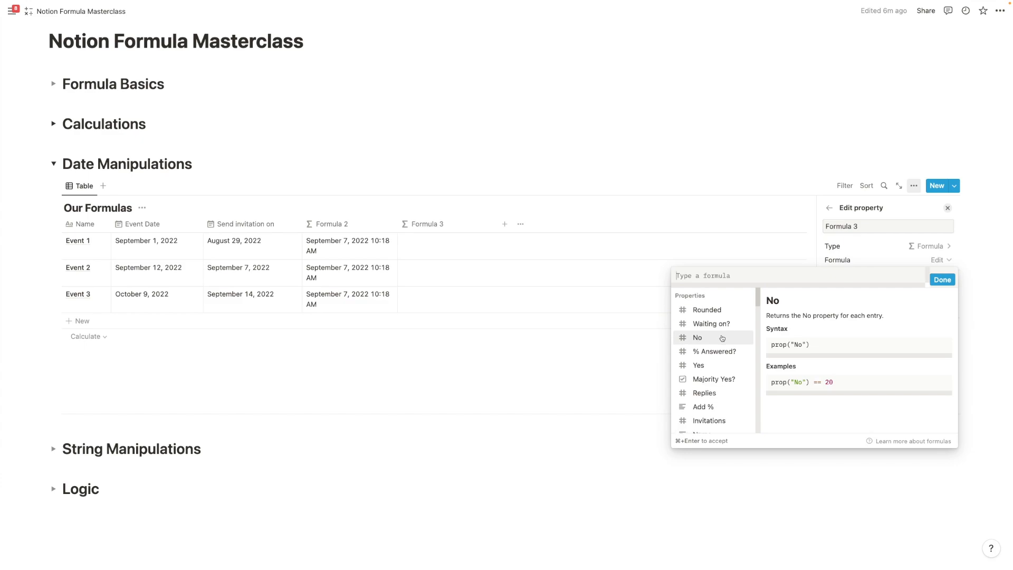
Set the formula of the "Formula 3" column to timestamp(prop("Formula 2")).
scroll(722, 337, "down", 10)
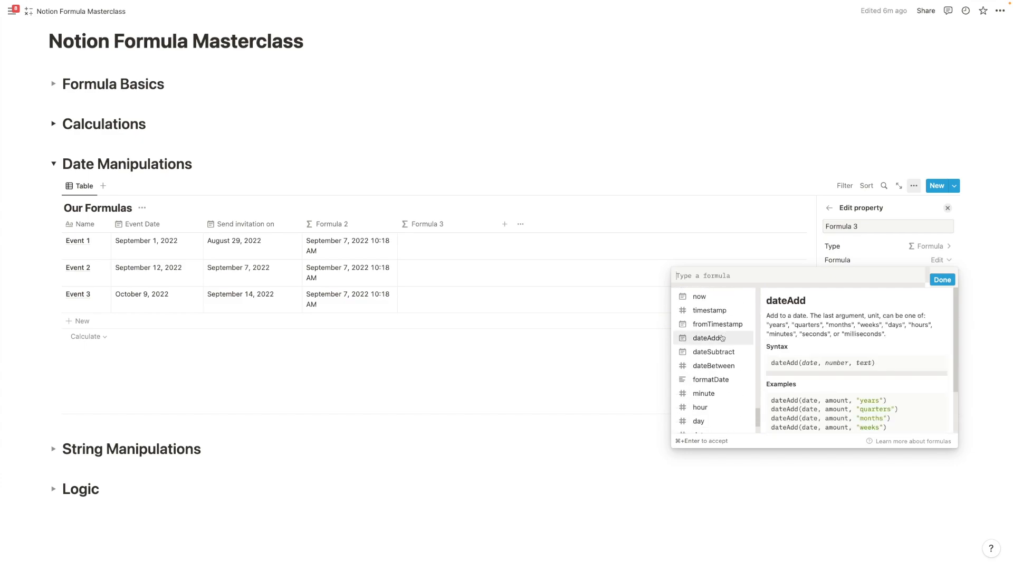
scroll(721, 351, "up", 2)
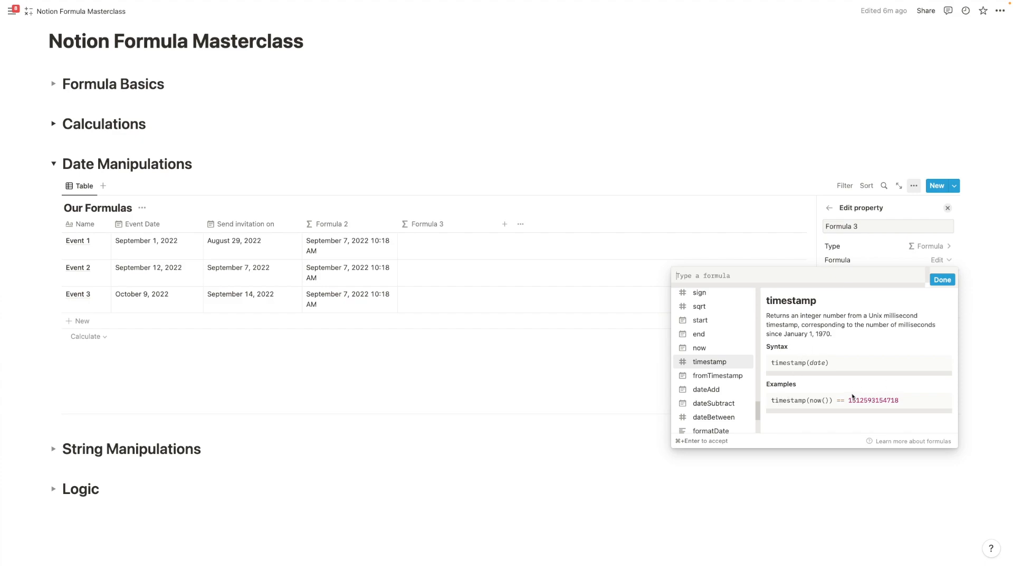
left_click(710, 361)
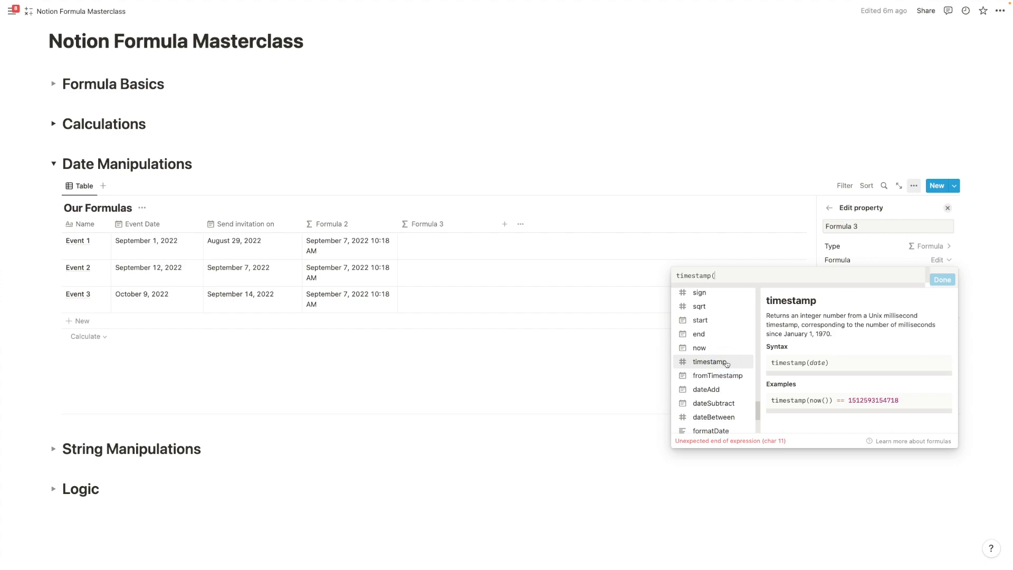
scroll(727, 364, "up", 10)
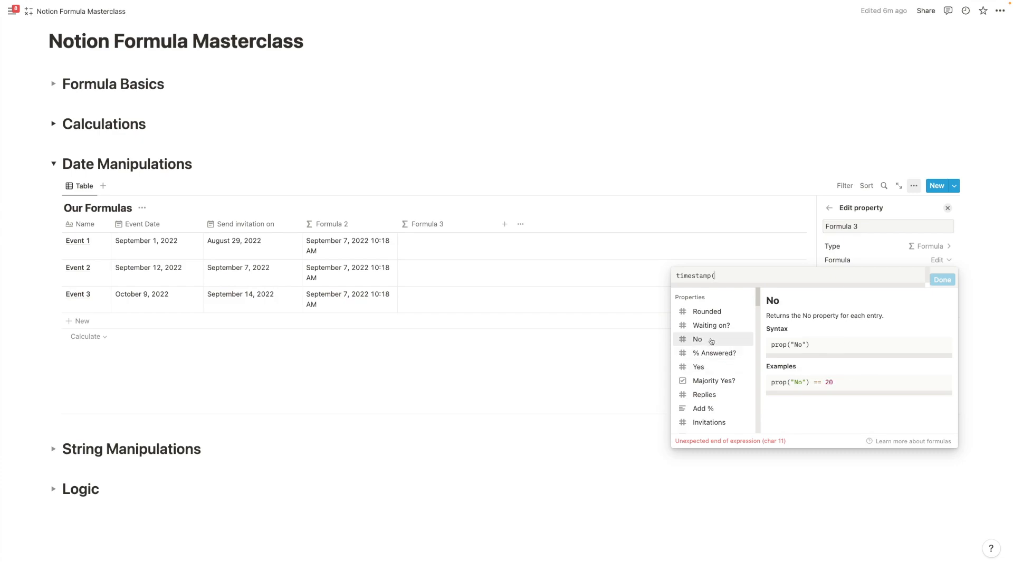
scroll(710, 373, "down", 5)
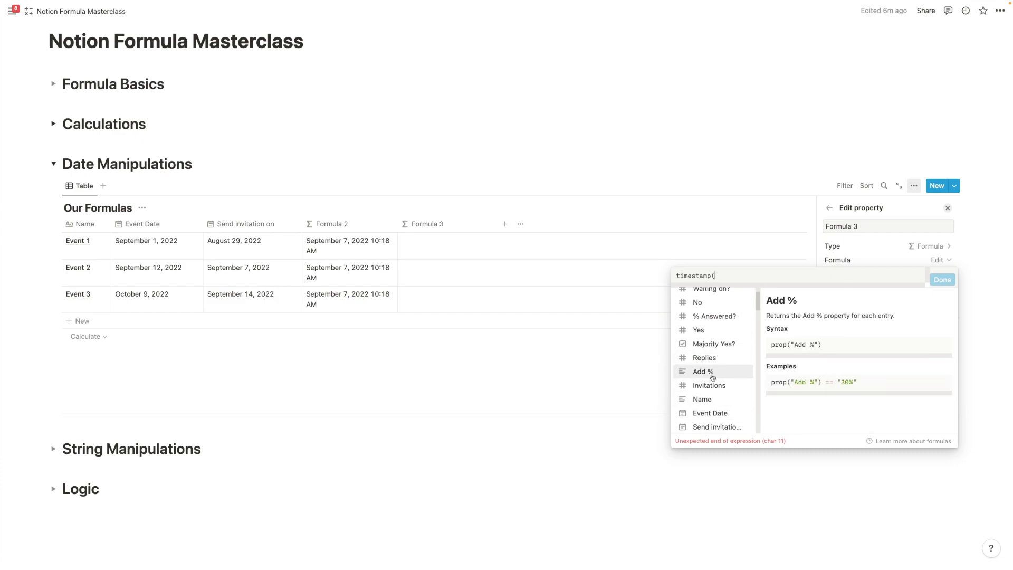
scroll(728, 369, "up", 3)
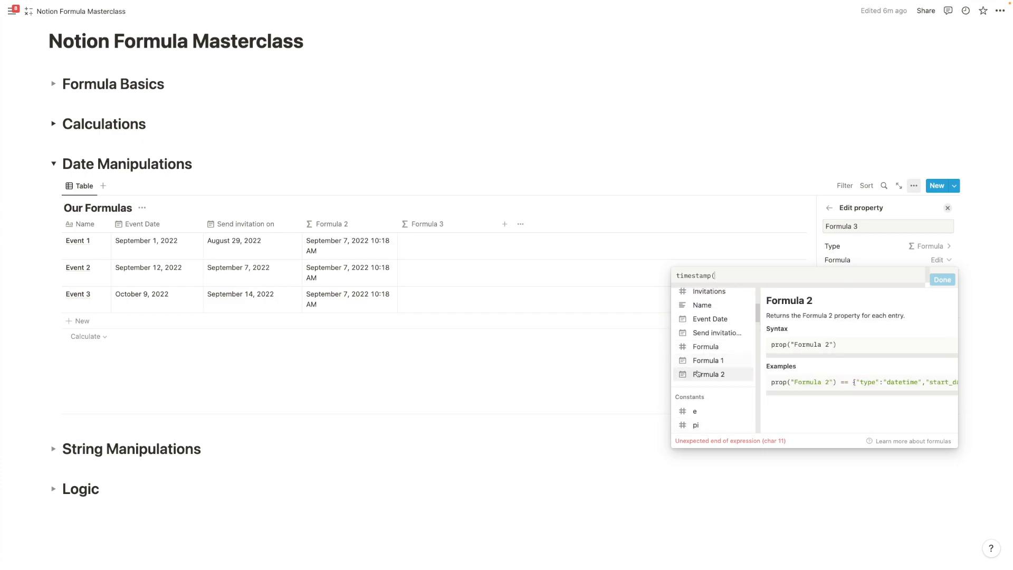
left_click(713, 376)
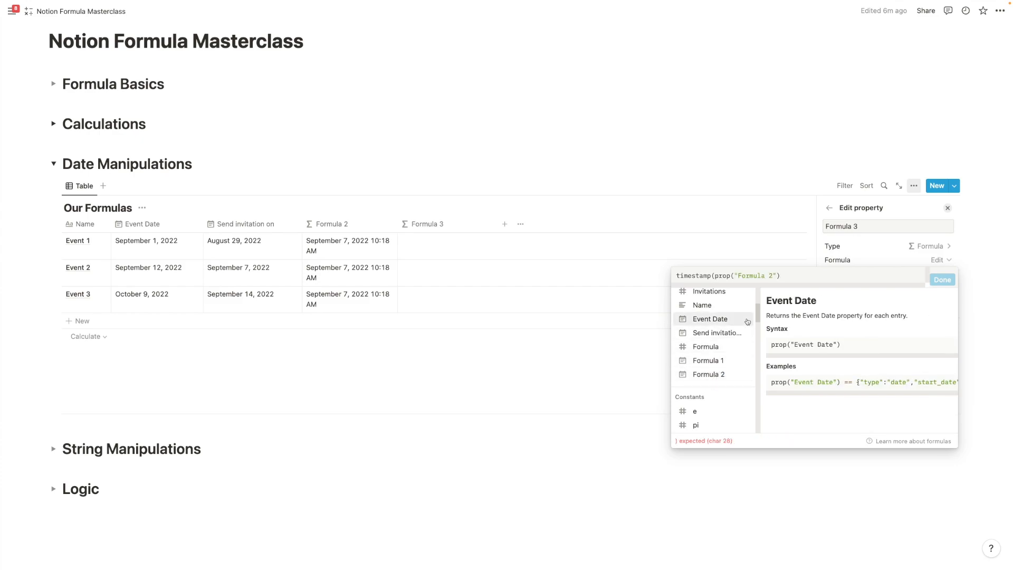
type(")")
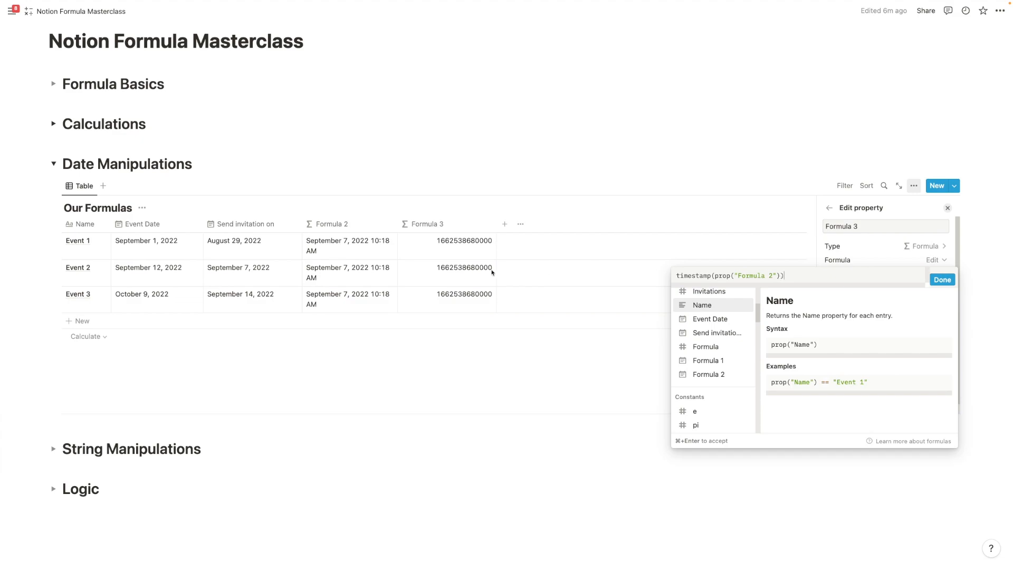
Replace the Formula 2 property inside the timestamp function with now() and accept the formula.
left_click_drag(780, 275, 716, 277)
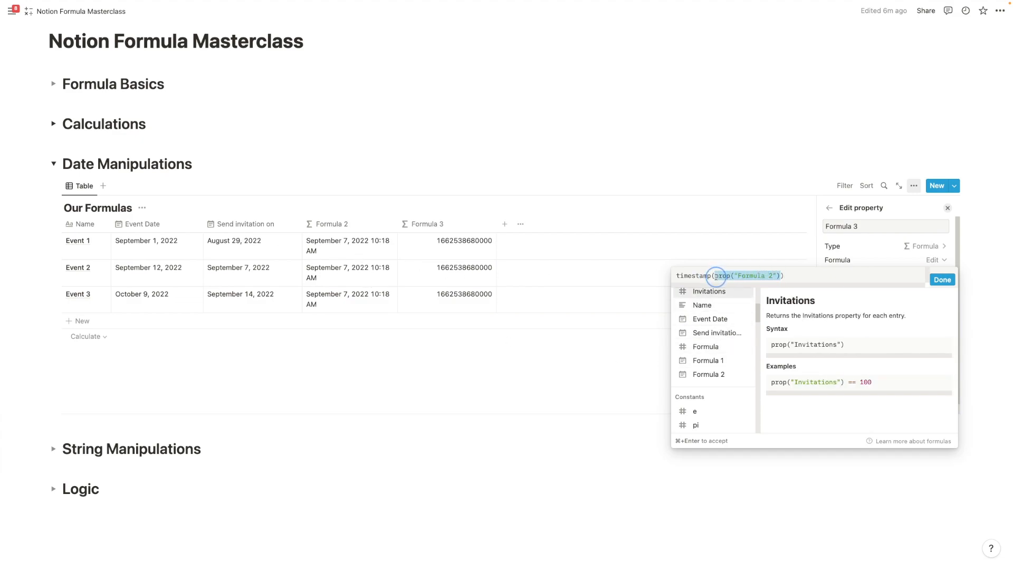
type("now()")
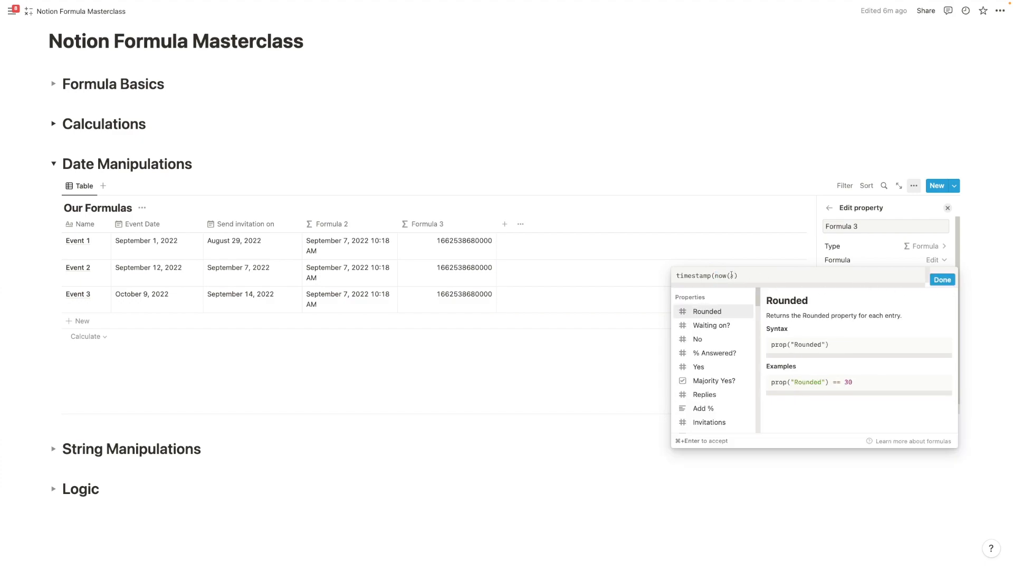
left_click(942, 279)
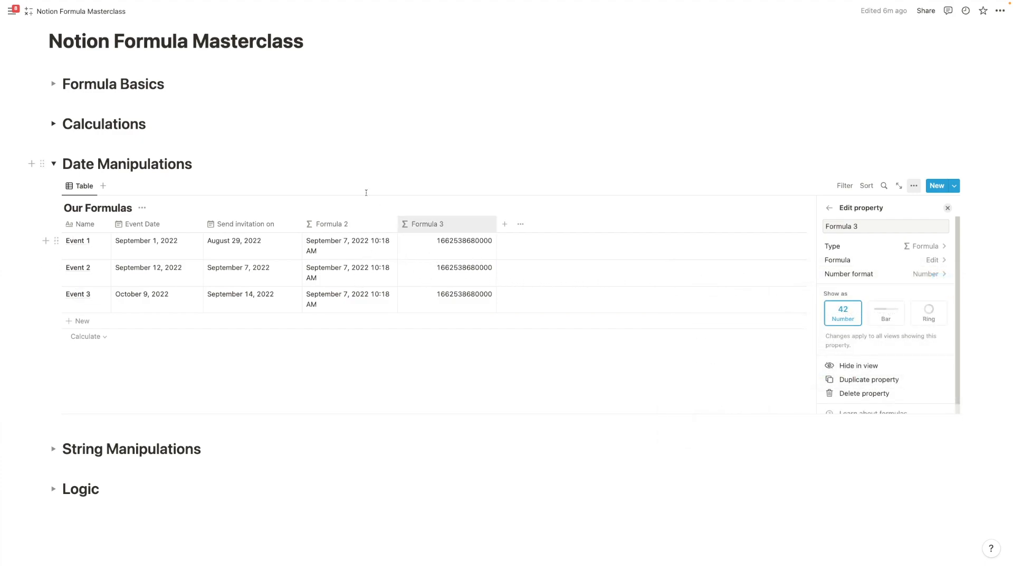
Reopen the "Formula 3" formula and highlight the now() argument of the timestamp function.
left_click(446, 246)
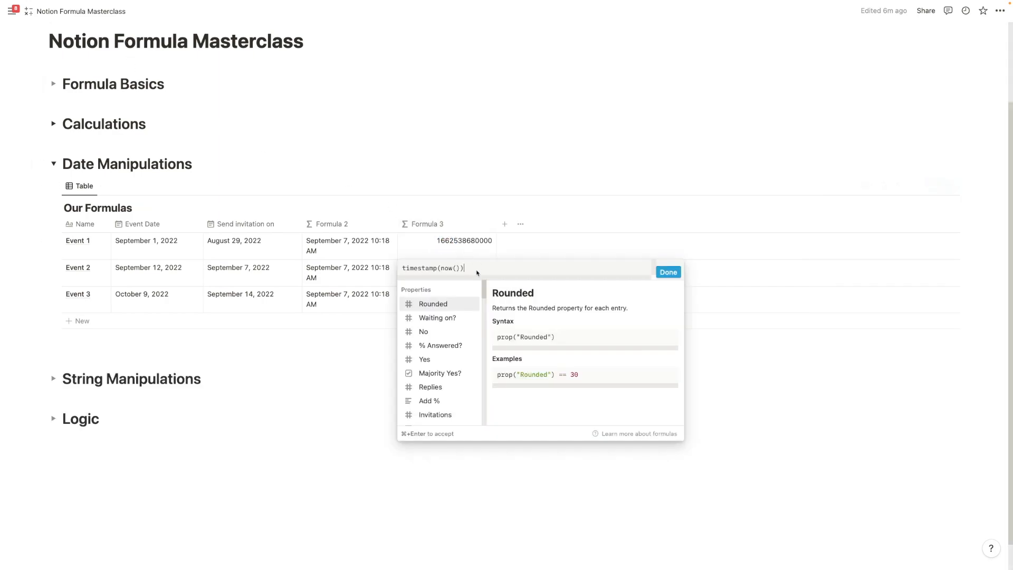
left_click_drag(441, 268, 478, 267)
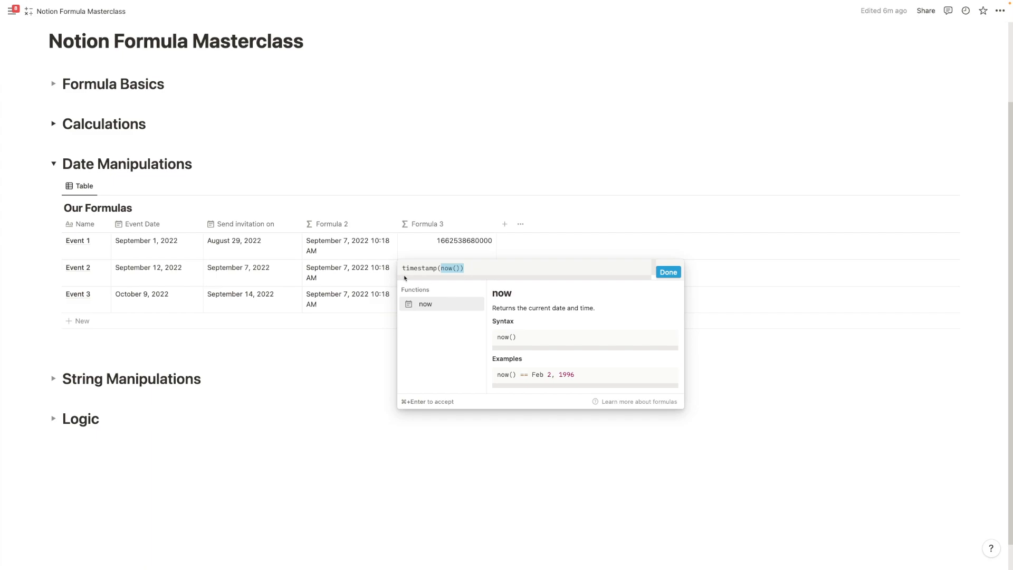
left_click(449, 272)
left_click(466, 268)
Try 5-4 as the whole formula of the "Formula 3" column, and clear it again.
key("super+a")
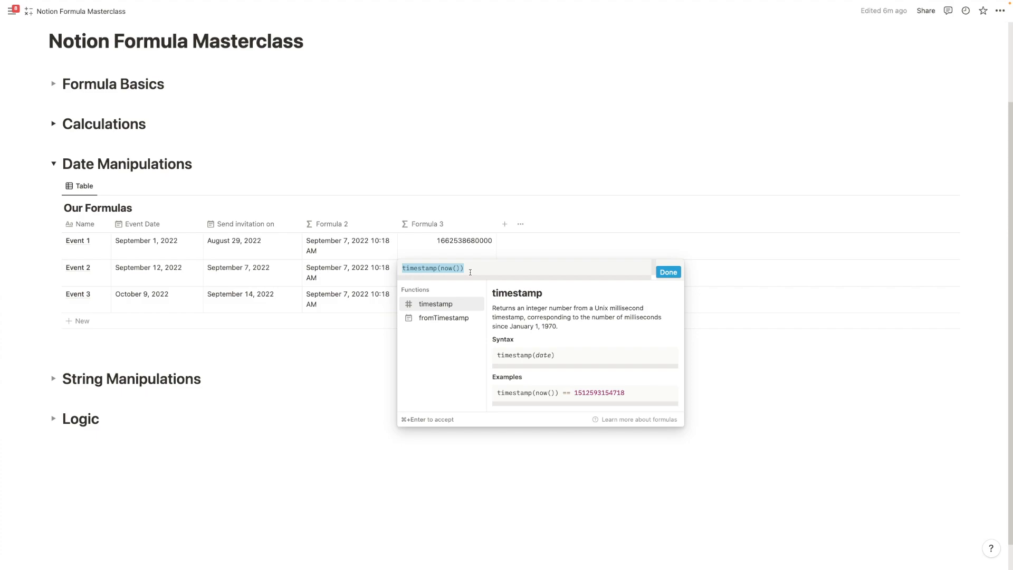
type("5-4")
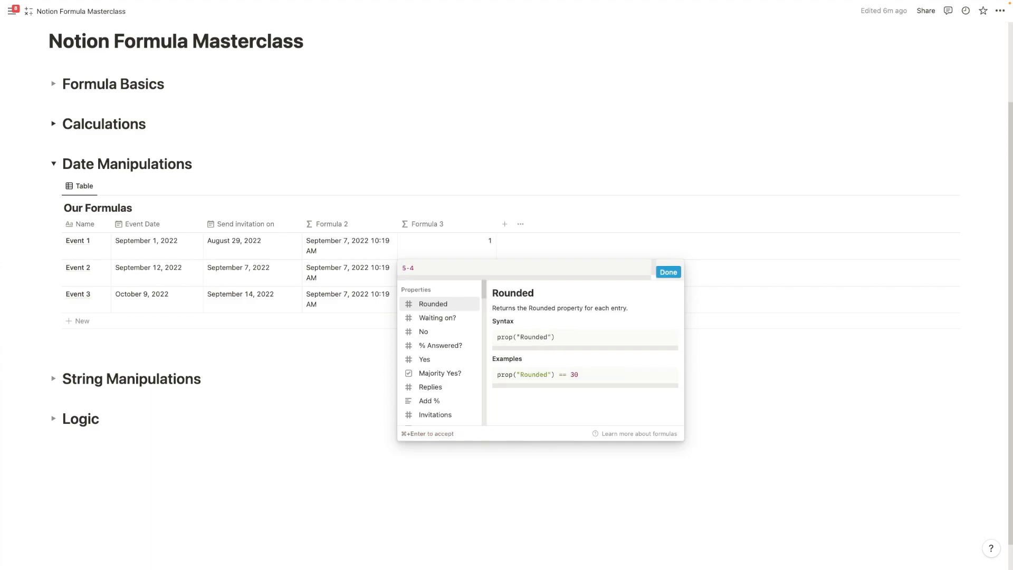
key("super+a")
key("BackSpace")
Enter timestamp(now()) as the formula of the "Formula 3" column and accept it.
left_click_drag(485, 294, 483, 399)
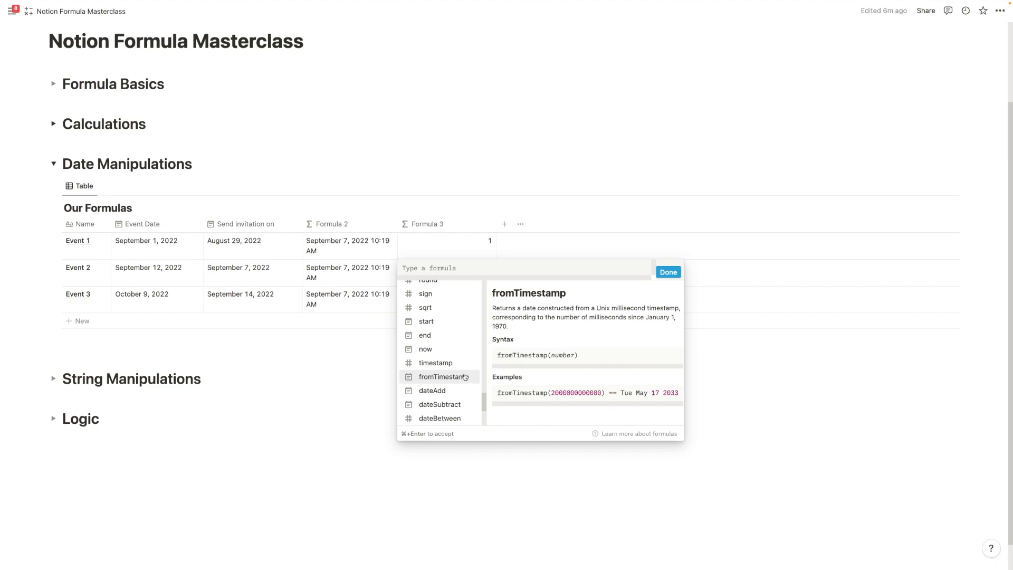
left_click(464, 363)
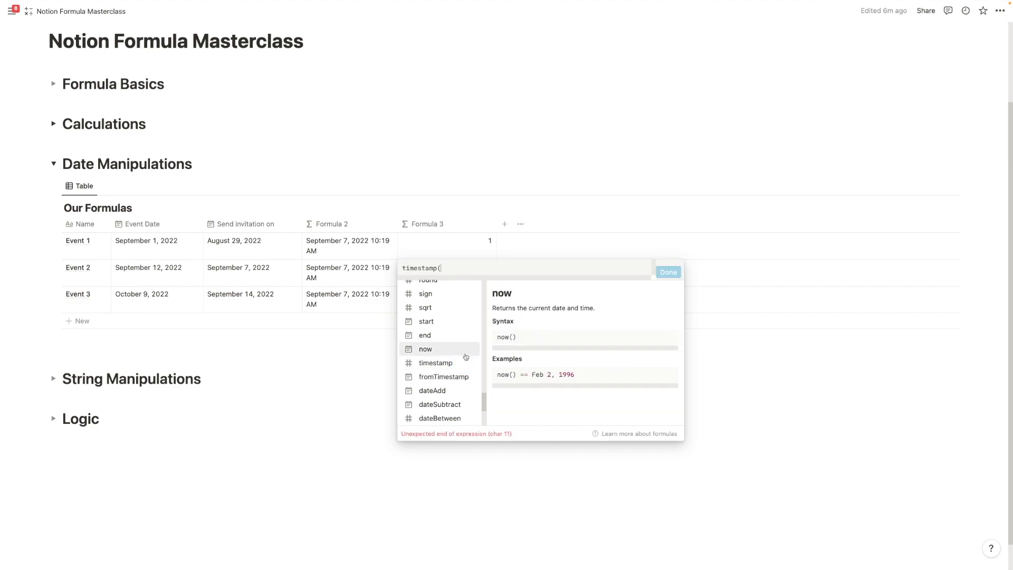
type("nio")
type("ow())")
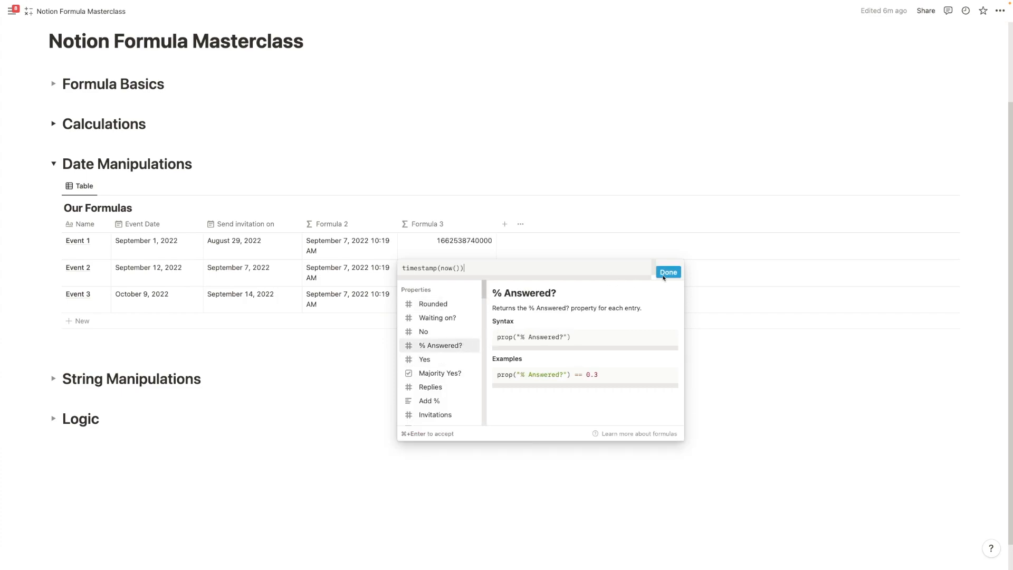
left_click(675, 272)
Add another Formula property beside "Formula 3" and start its formula with the fromTimestamp function.
left_click(504, 223)
left_click(519, 271)
left_click(505, 224)
scroll(855, 317, "down", 5)
left_click(860, 323)
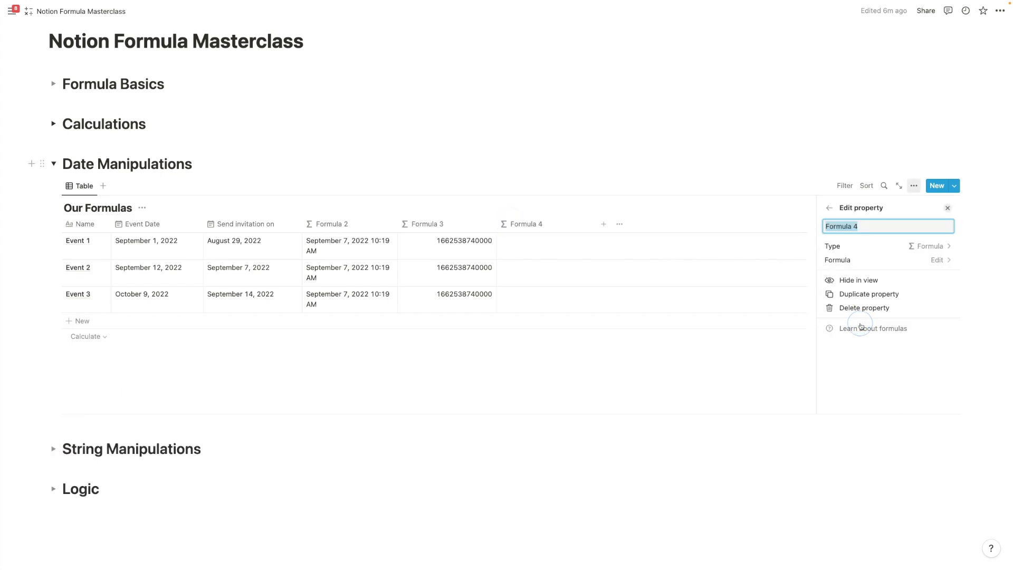
left_click(879, 259)
scroll(707, 388, "down", 15)
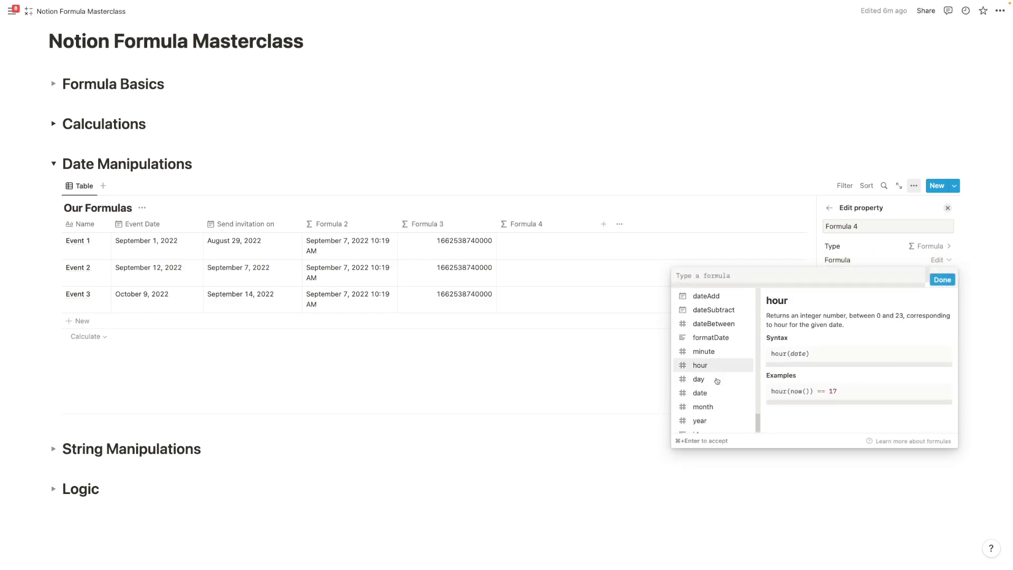
scroll(714, 317, "up", 1)
left_click(718, 298)
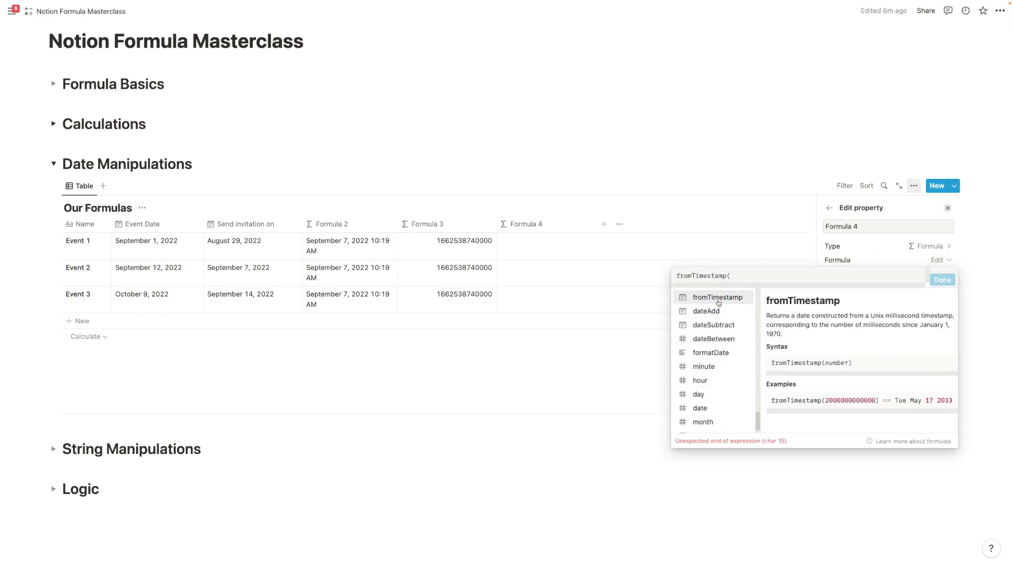
Complete the "Formula 4" formula as fromTimestamp(prop("Formula 3")), accept it and close the property settings.
scroll(726, 367, "down", 5)
scroll(726, 367, "up", 15)
scroll(726, 367, "up", 3)
scroll(728, 364, "down", 4)
scroll(733, 358, "up", 4)
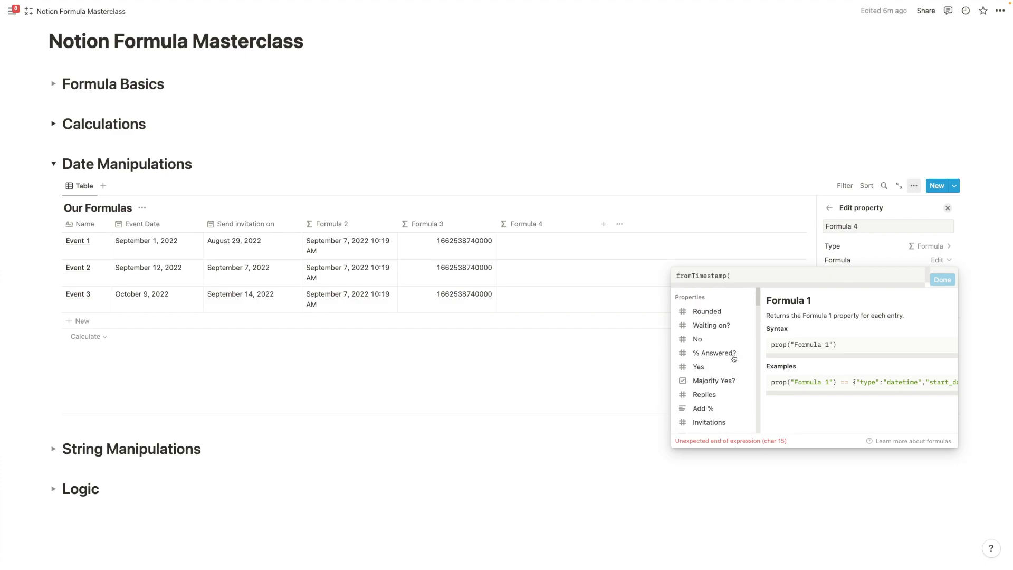
type("for")
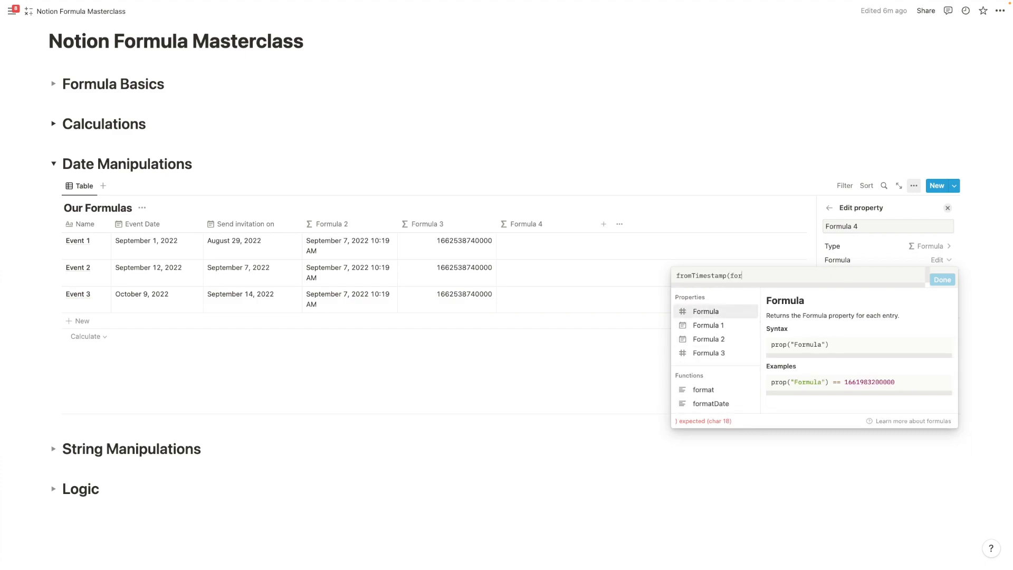
key("BackSpace")
key("BackSpace")
scroll(727, 379, "down", 3)
left_click(709, 407)
type(")")
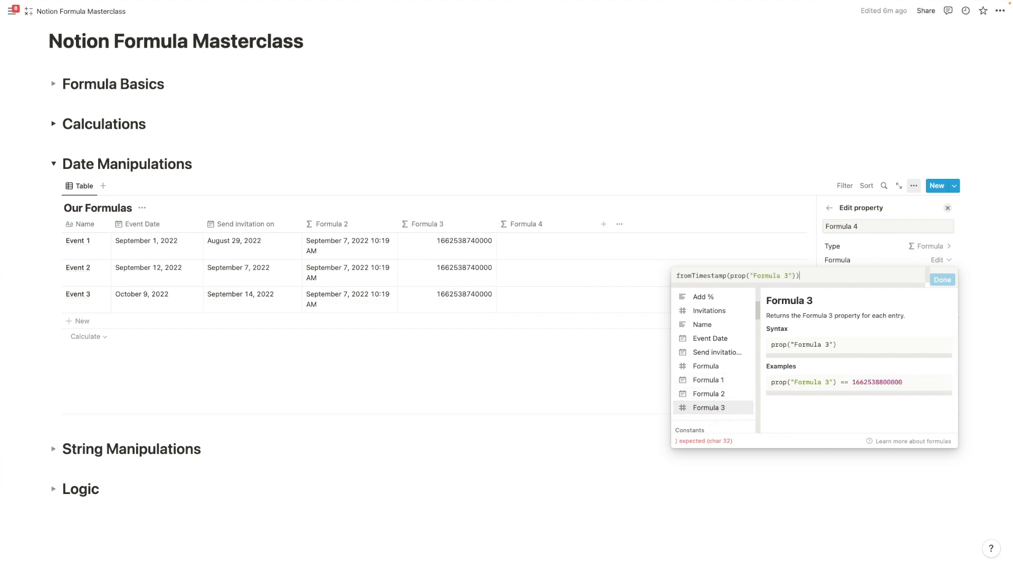
left_click(943, 280)
left_click(473, 380)
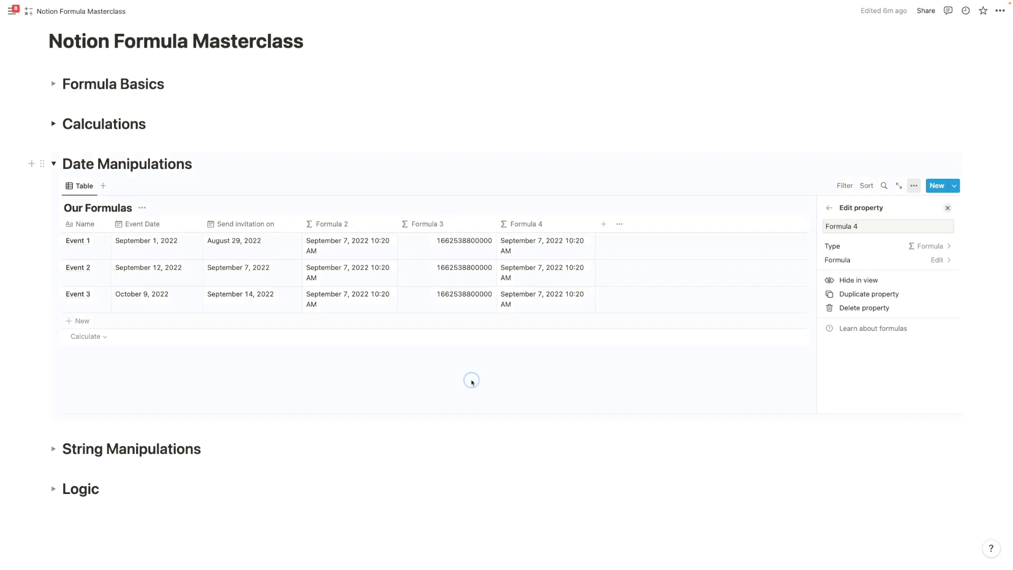
left_click(383, 155)
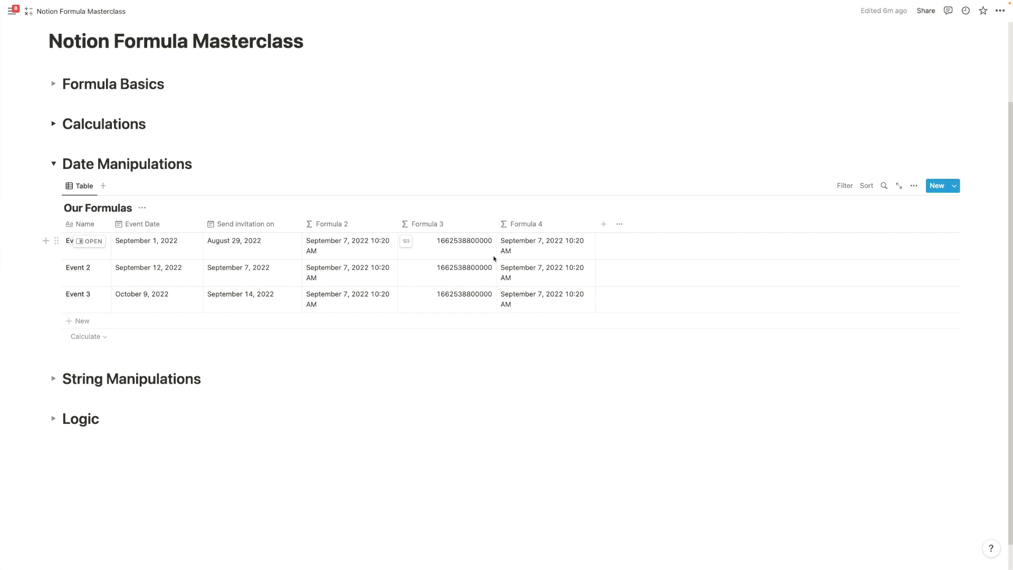
Narrow the "Formula 3" column so that its numbers still fit on one line.
left_click_drag(496, 223, 448, 223)
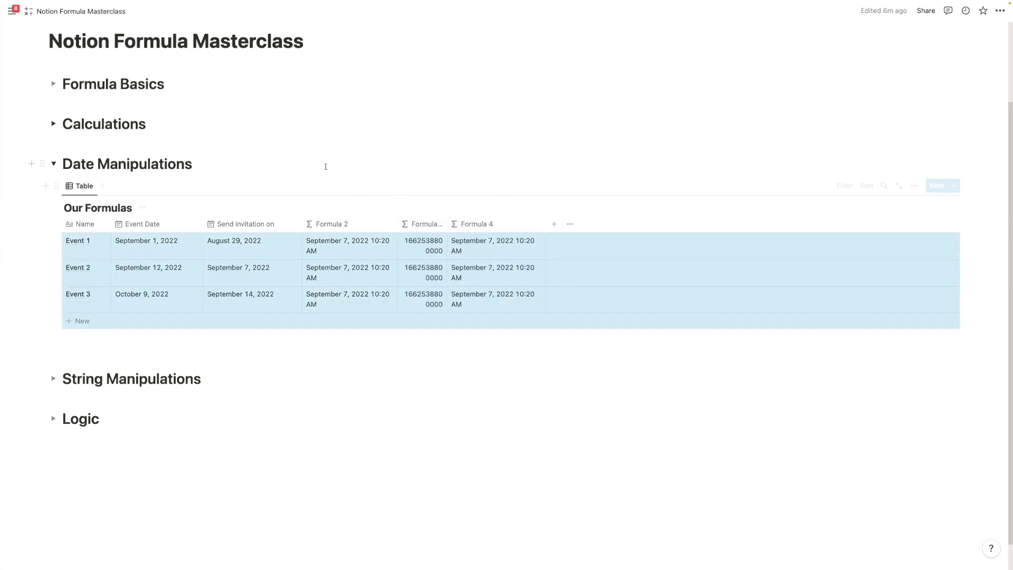
left_click(326, 165)
left_click_drag(448, 224, 469, 225)
Hide the "Formula 3" and "Formula 4" columns from the Date Manipulations table view.
left_click(441, 224)
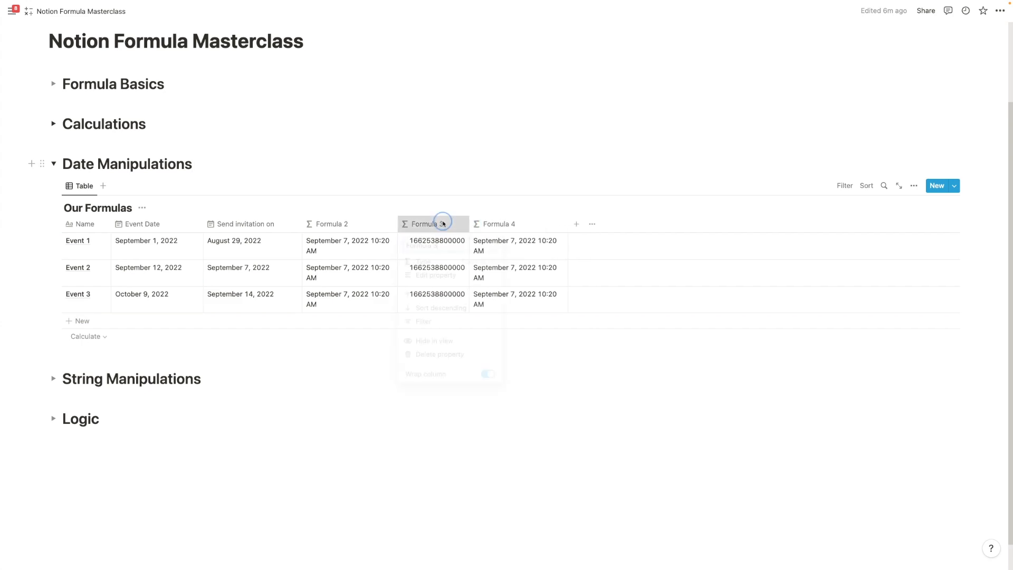
left_click(449, 346)
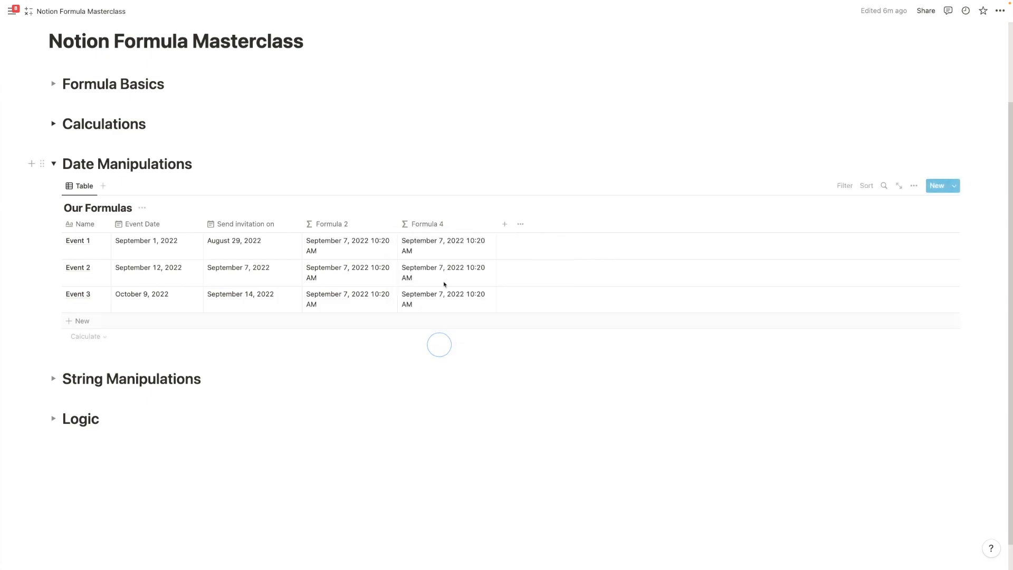
left_click(433, 227)
left_click(439, 344)
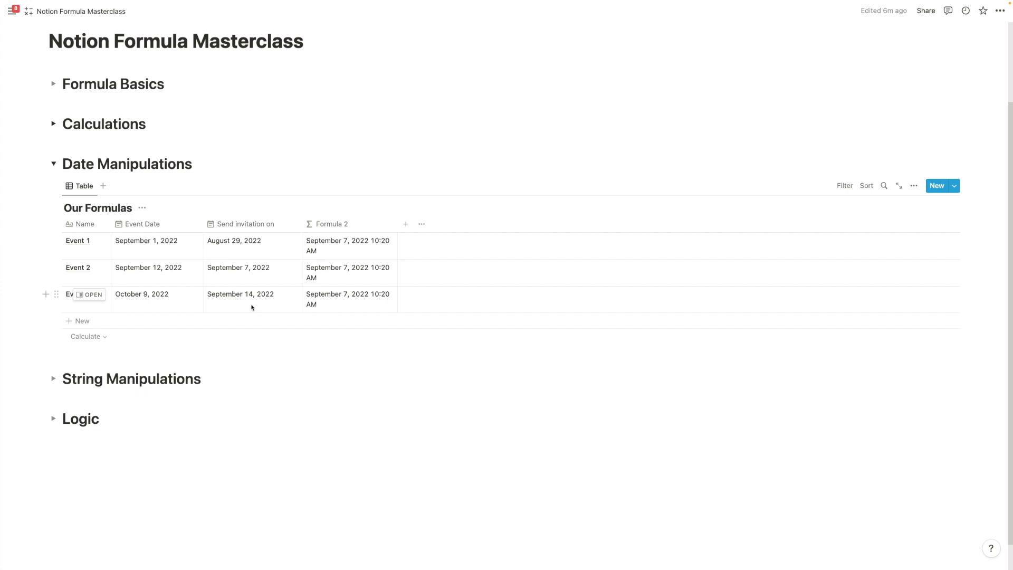
Add a Formula property named "Overdue?" to the Date Manipulations table.
left_click(404, 225)
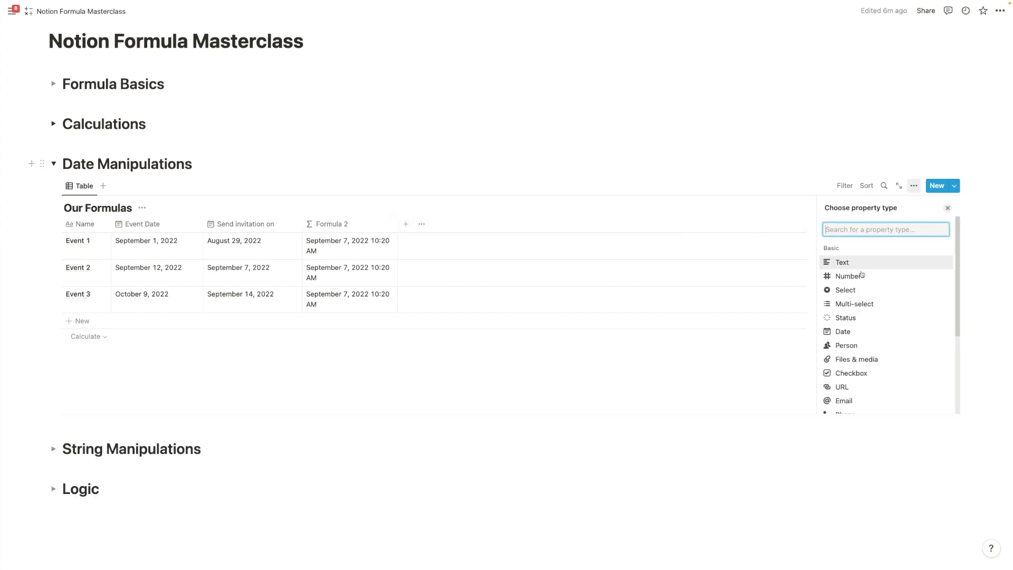
scroll(898, 305, "down", 2)
scroll(898, 306, "down", 3)
left_click(839, 332)
type("Overdue?")
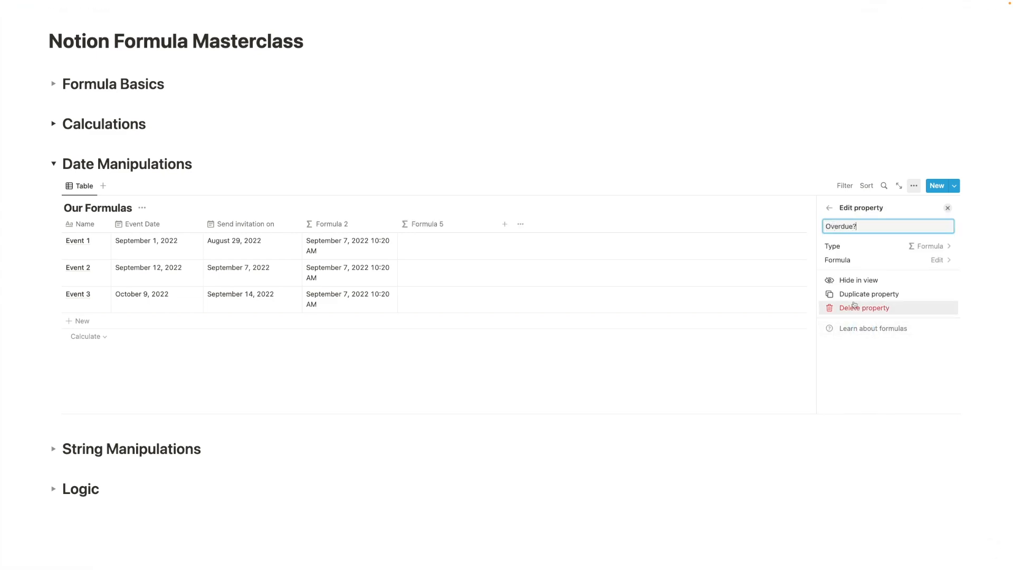
Set the "Overdue?" formula to prop("Formula 2")>prop("Send invitation on") and accept it.
left_click(863, 256)
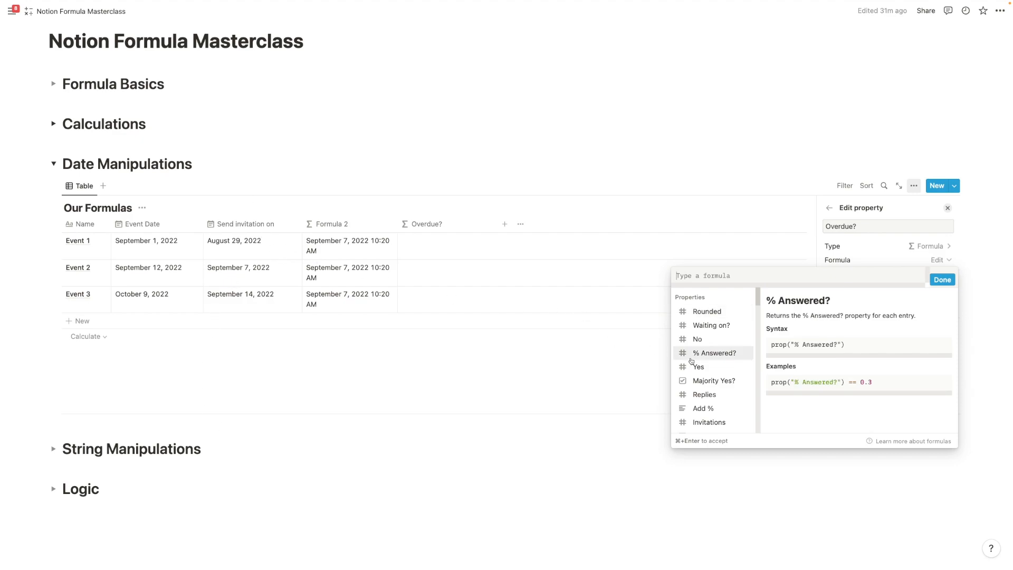
scroll(695, 372, "down", 2)
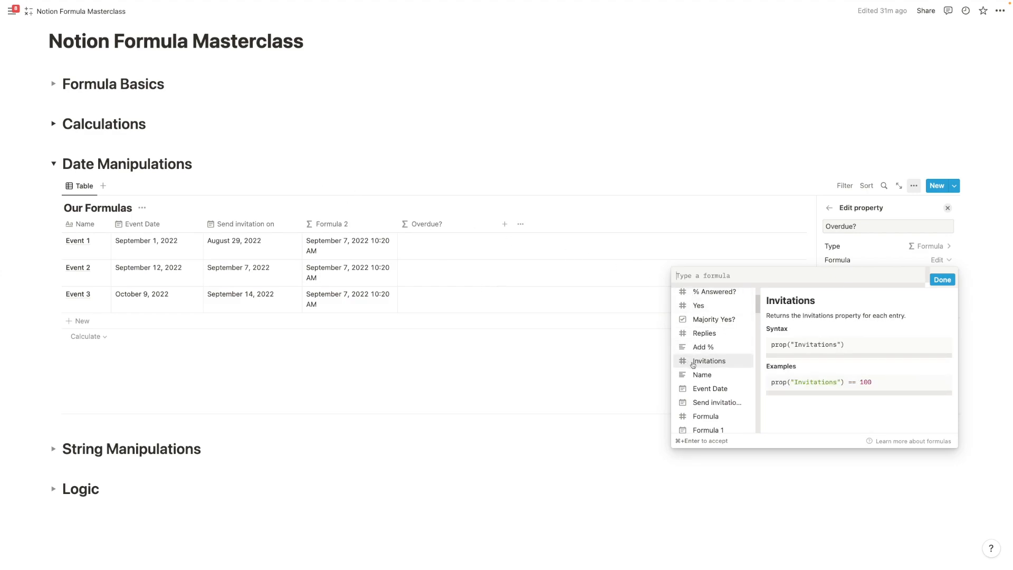
scroll(692, 362, "down", 1)
scroll(718, 352, "down", 3)
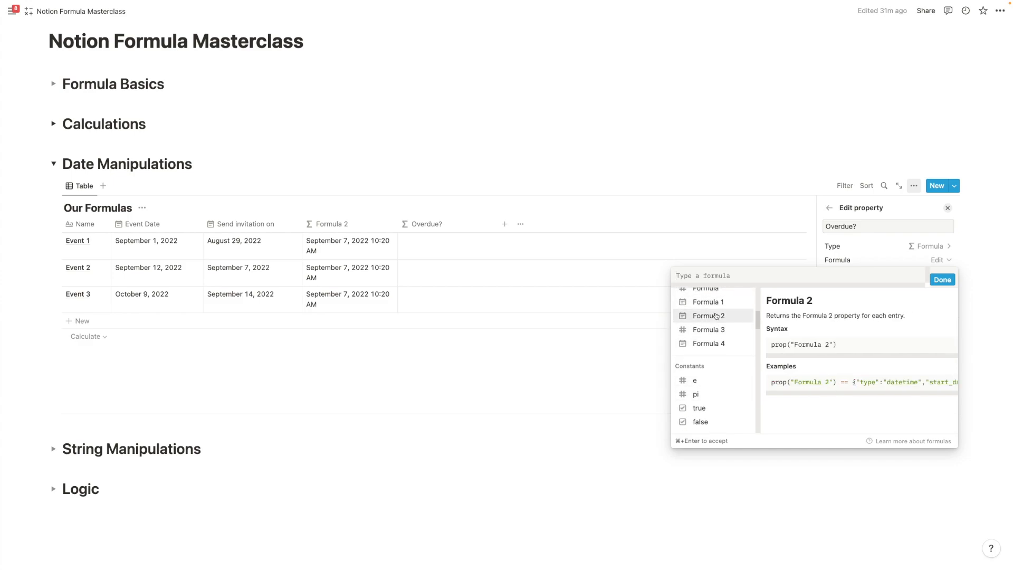
left_click(710, 319)
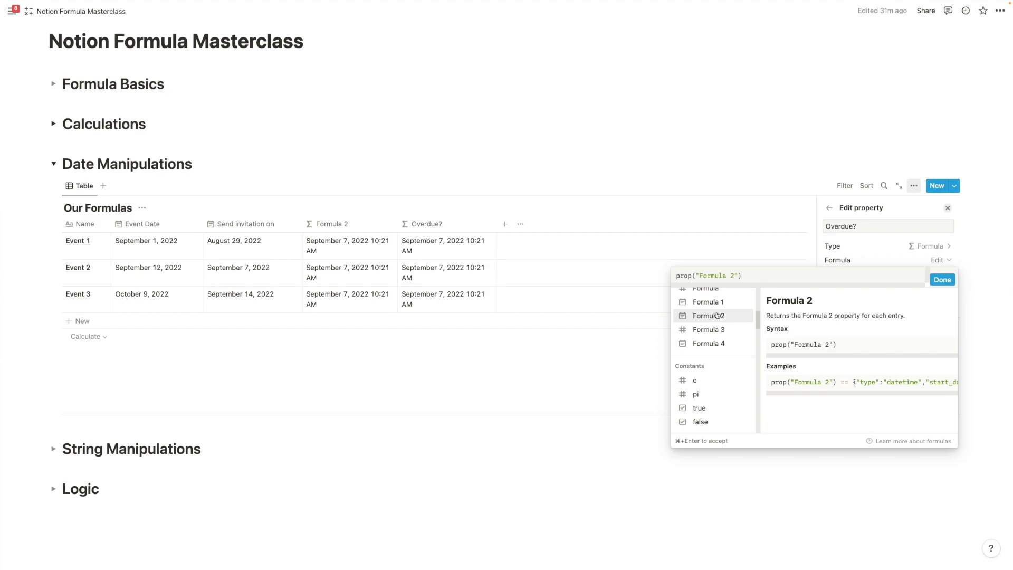
type(">")
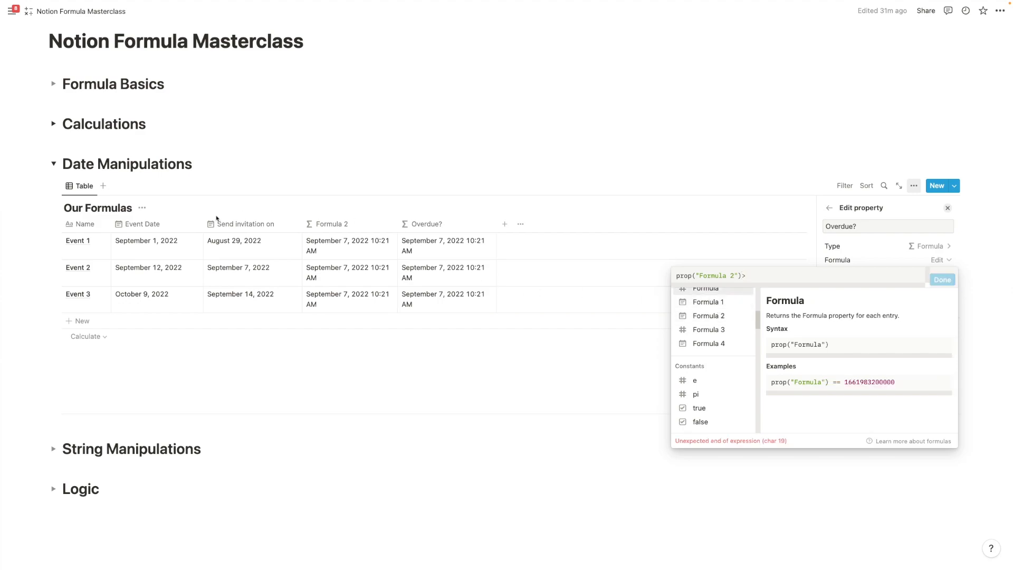
scroll(709, 338, "up", 3)
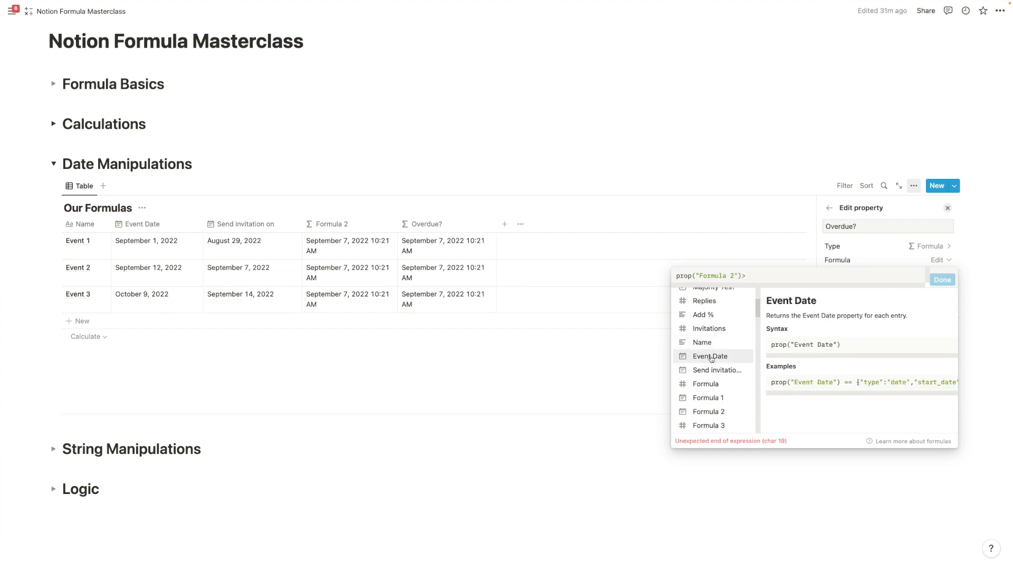
left_click(714, 371)
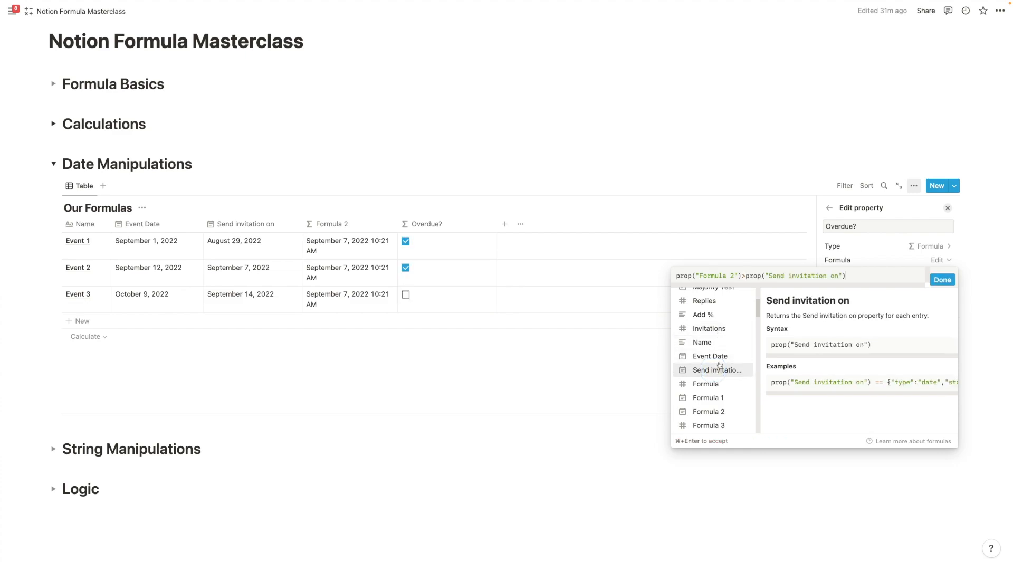
left_click(941, 280)
Rename the "Formula 2" column as "Now".
left_click(353, 227)
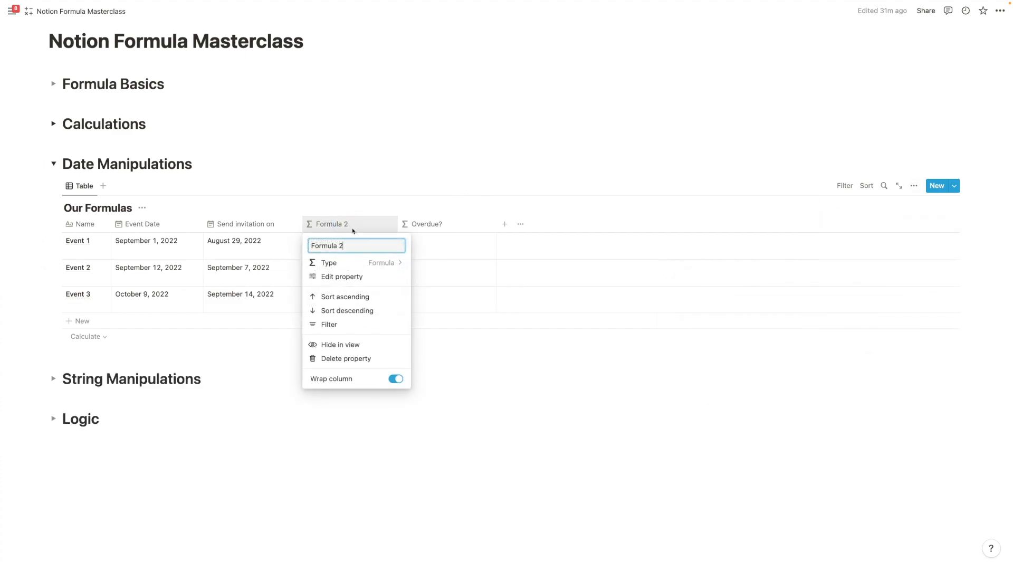
key("super+a")
type("Now")
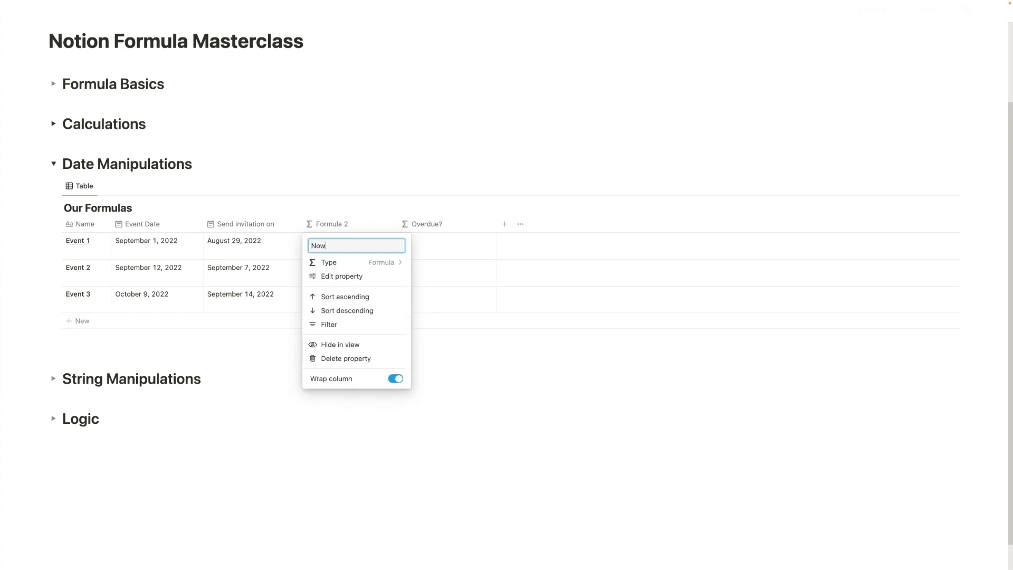
key("Return")
Check which property name the "Overdue?" formula references since the column was renamed, and close its editor.
left_click(402, 221)
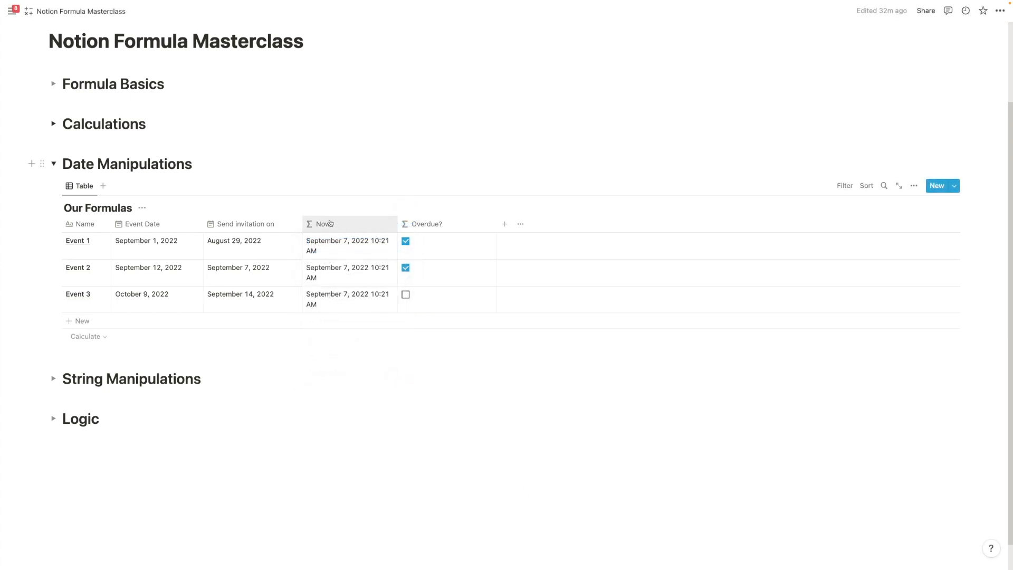
left_click(411, 223)
left_click(429, 276)
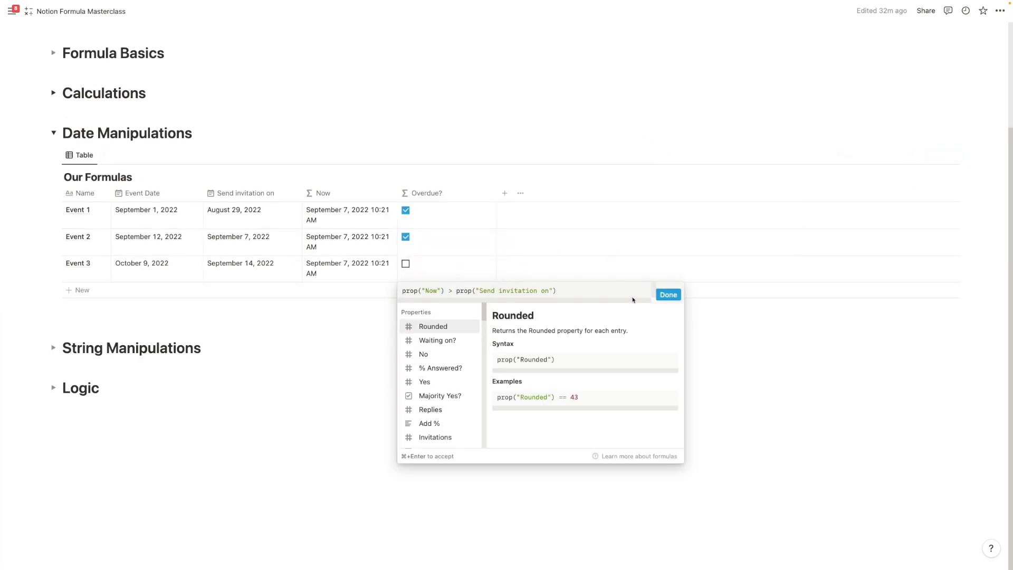
left_click(668, 294)
Narrow the "Overdue?" column to fit its heading and make the "Send invitation on" column slightly narrower.
left_click_drag(496, 193, 447, 192)
scroll(427, 317, "up", 2)
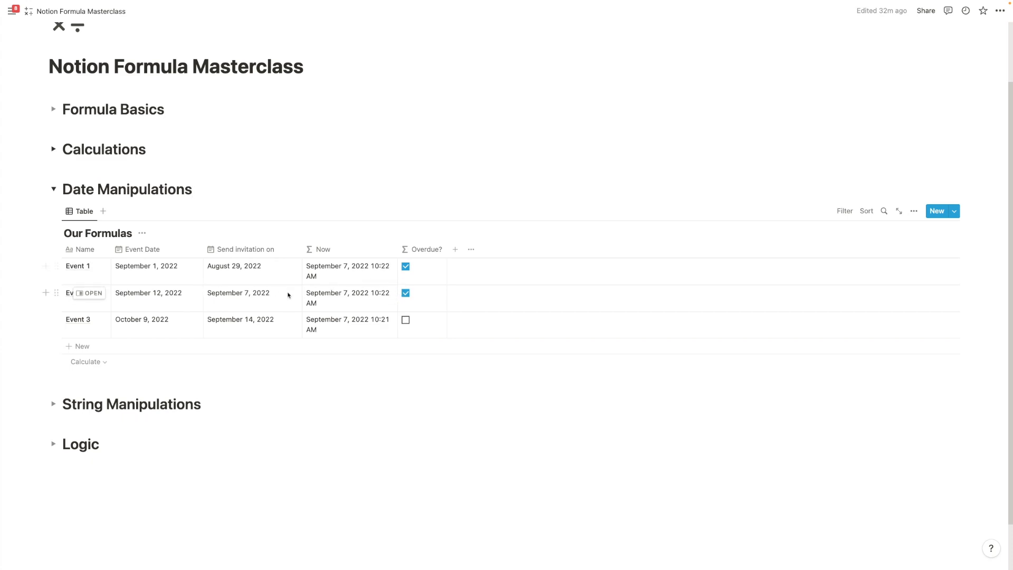
mouse_move(302, 248)
left_mouse_down()
mouse_move(312, 248)
mouse_move(298, 249)
left_mouse_up()
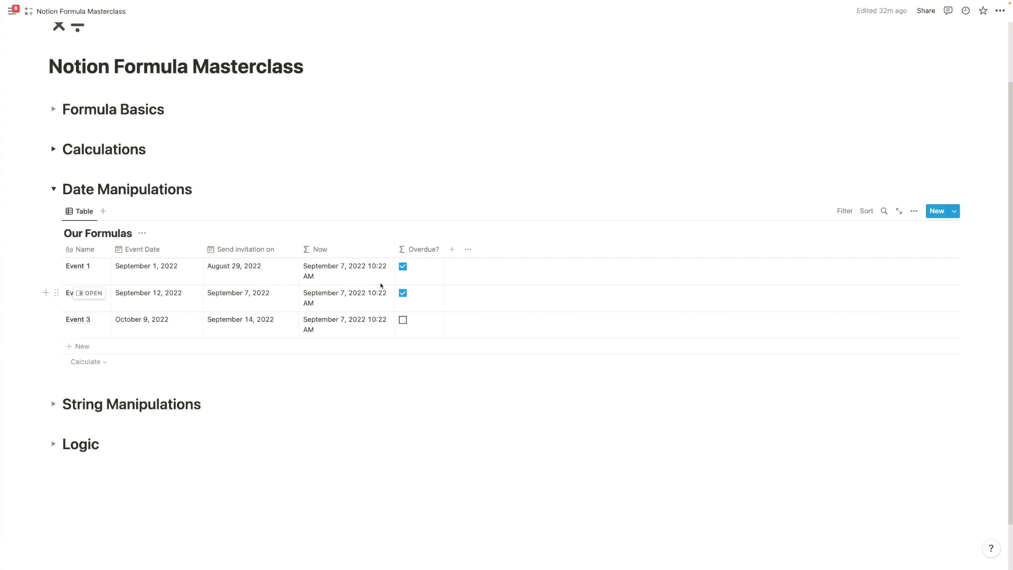
Add another Formula property beside "Overdue?" and enter the "Send invitation on" property as its formula.
left_click(451, 251)
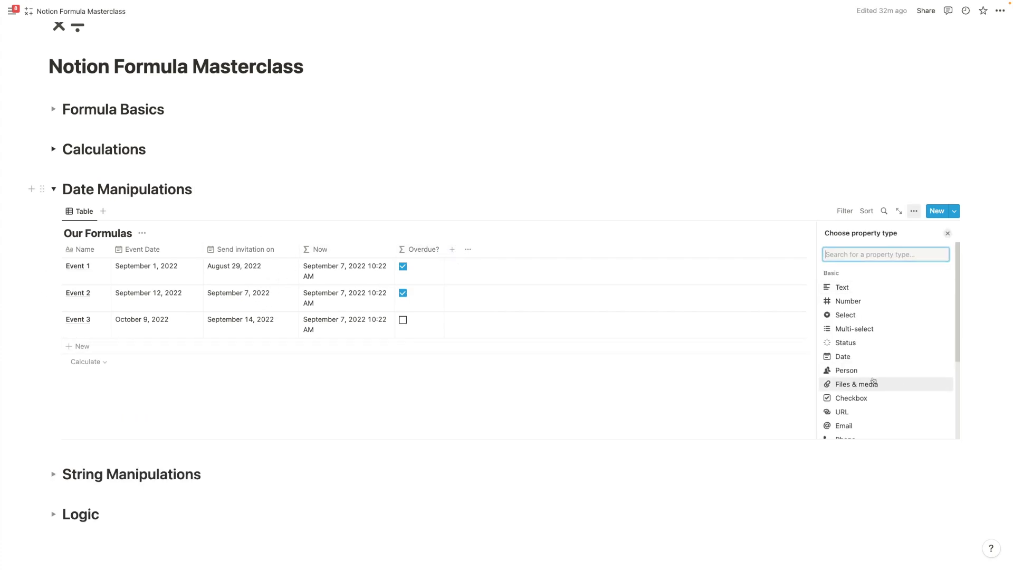
scroll(873, 380, "down", 3)
left_click(875, 357)
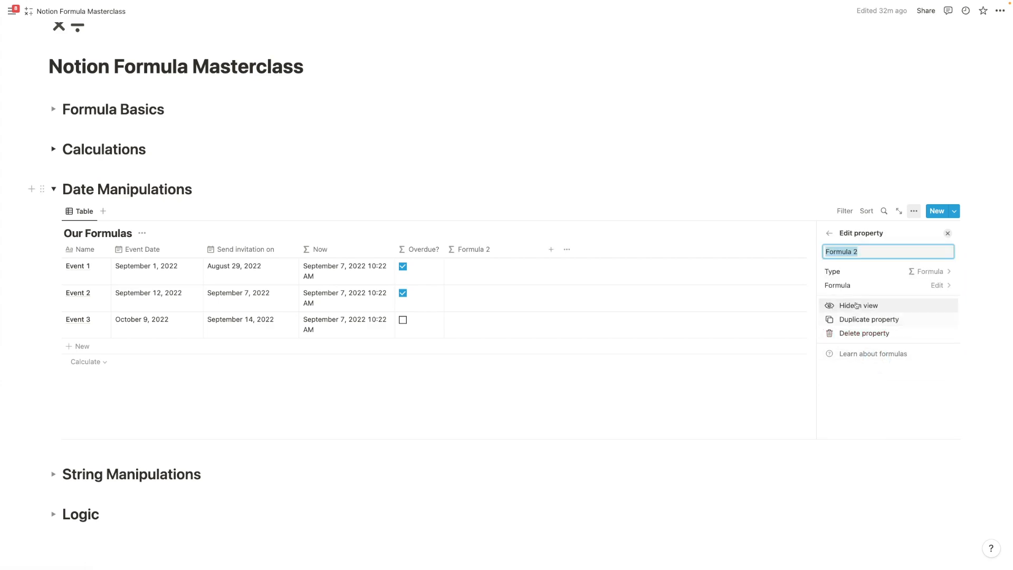
left_click(876, 285)
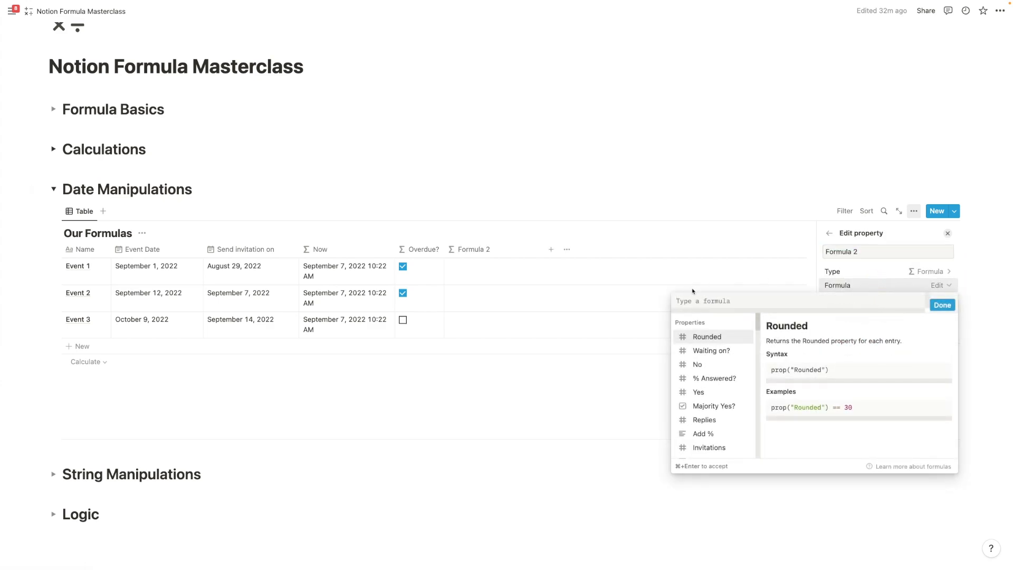
type("send")
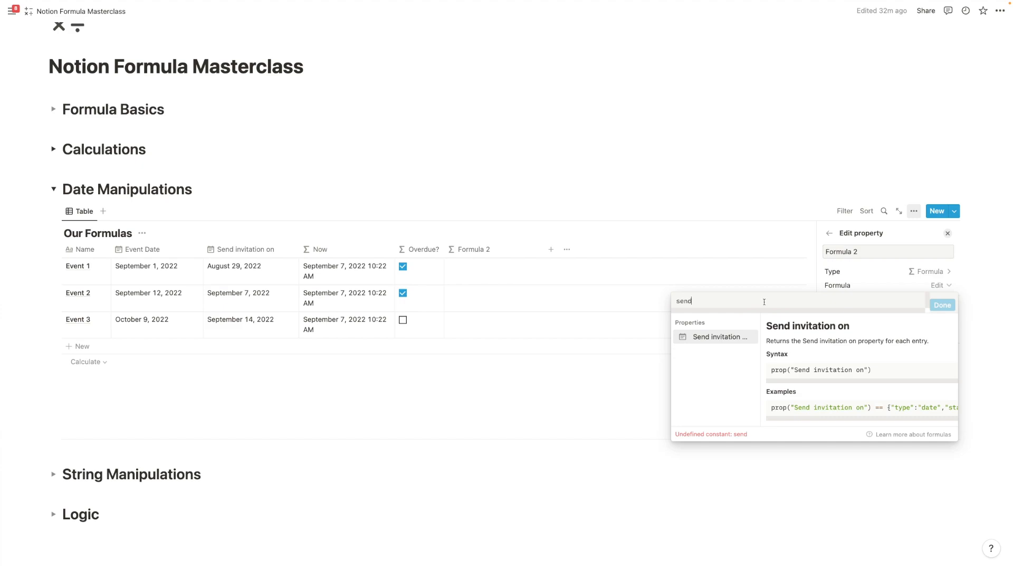
left_click(737, 337)
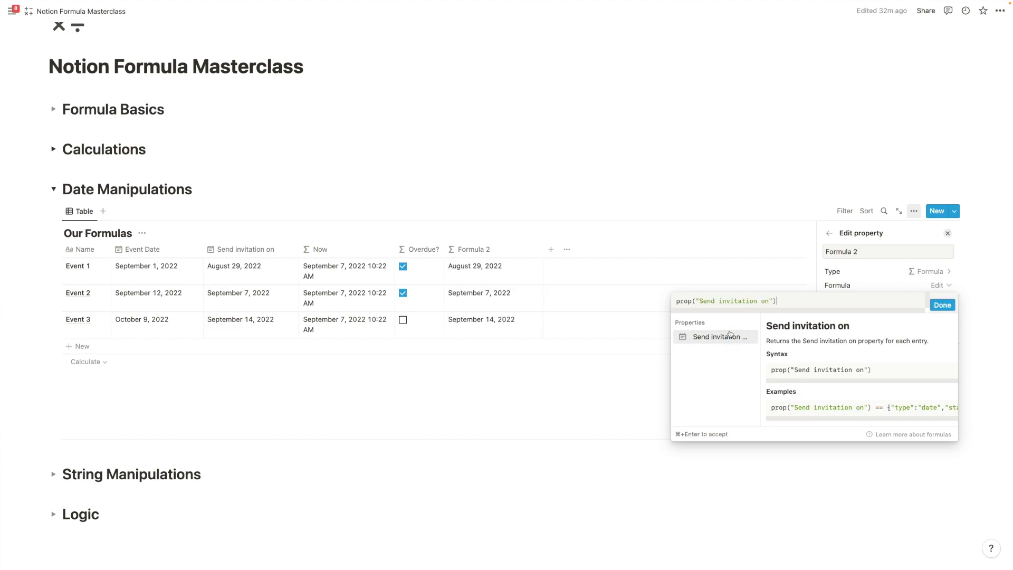
Wrap the "Send invitation on" reference in the timestamp function, giving timestamp(prop("Send invitation on")).
left_click(677, 301)
type("ti")
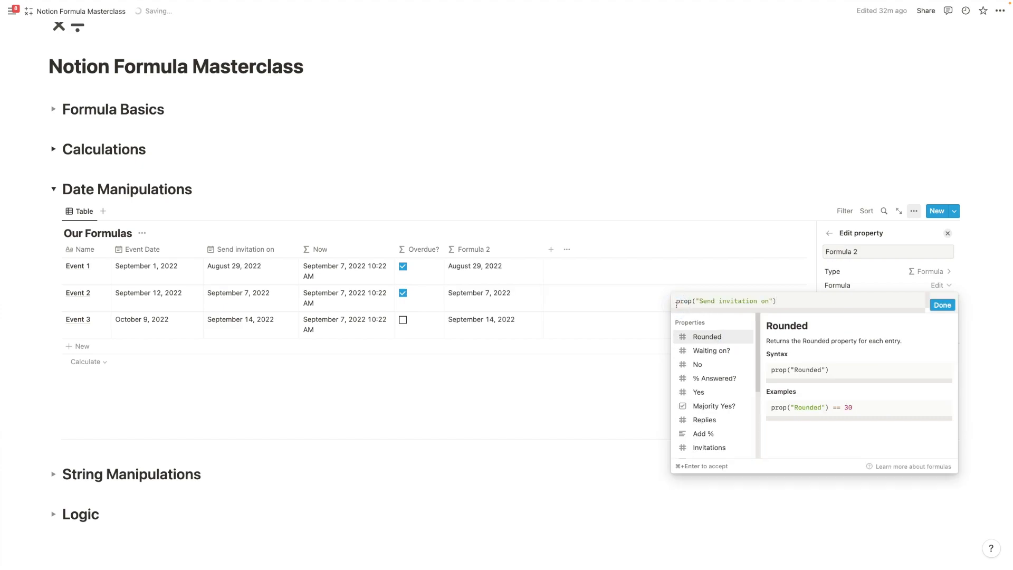
type("mestamp")
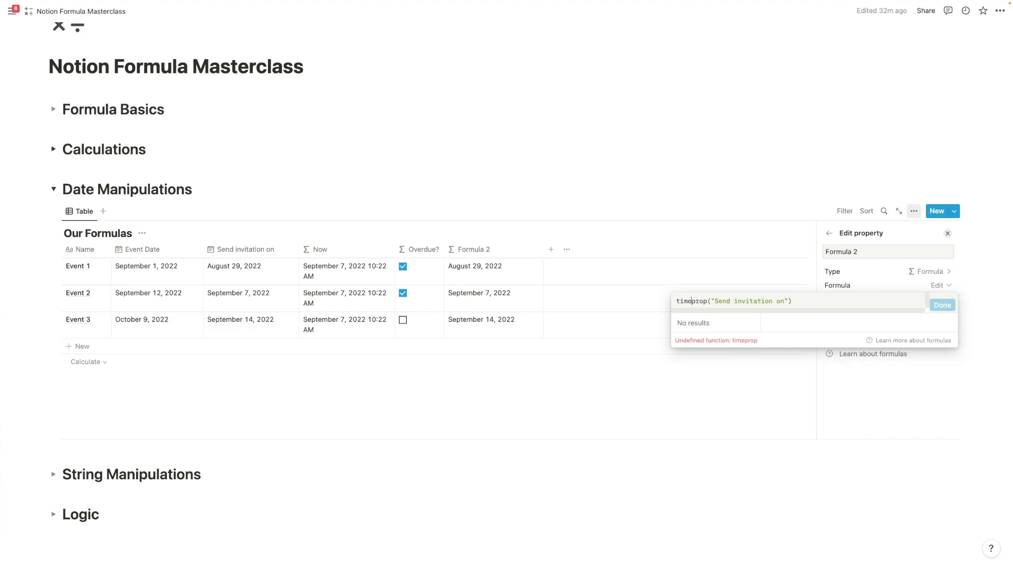
type("(")
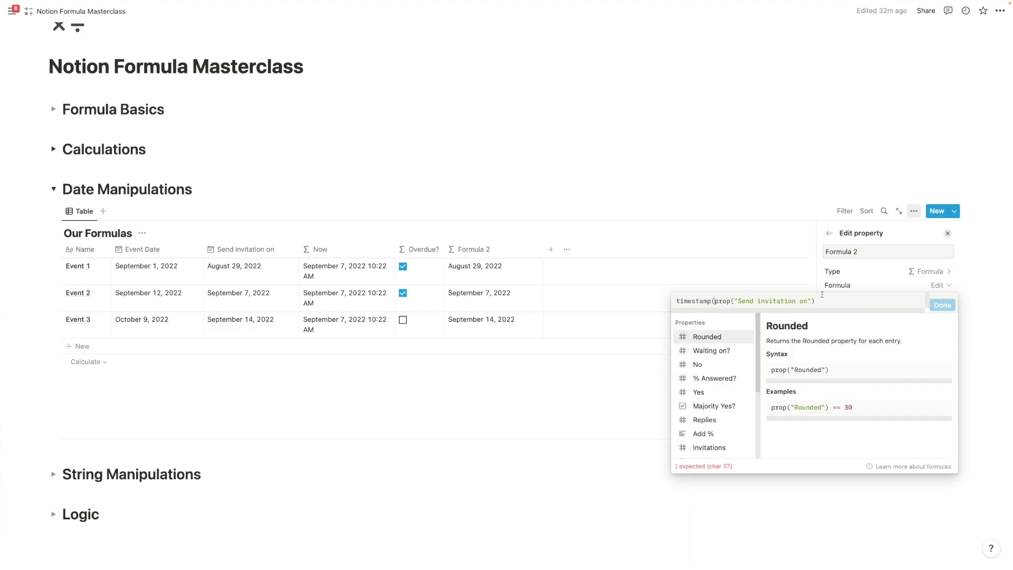
left_click(828, 302)
type(")")
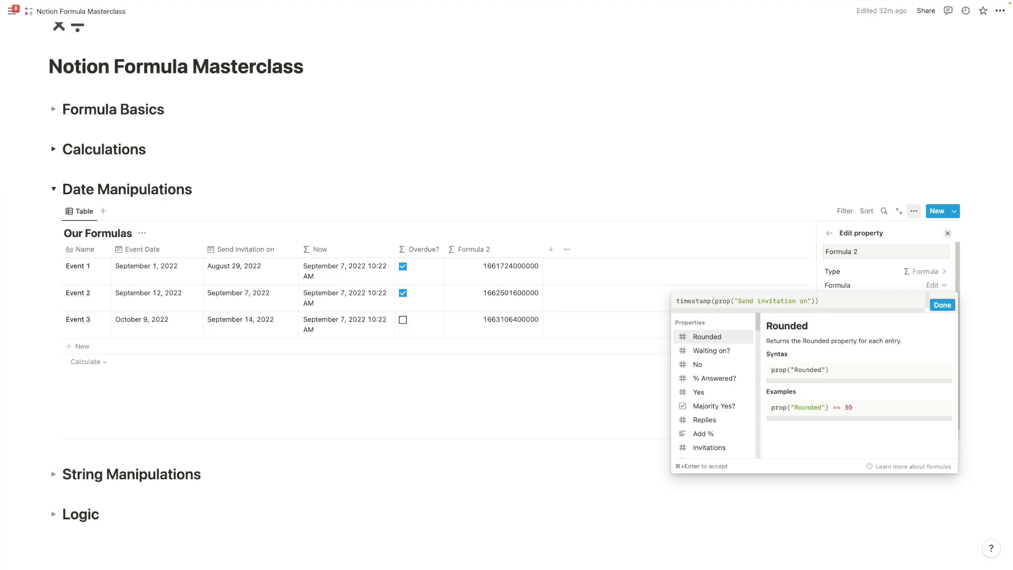
Enclose the timestamp expression in fromTimestamp, making the formula fromTimestamp(timestamp(prop("Send invitation on"))).
left_click(677, 301)
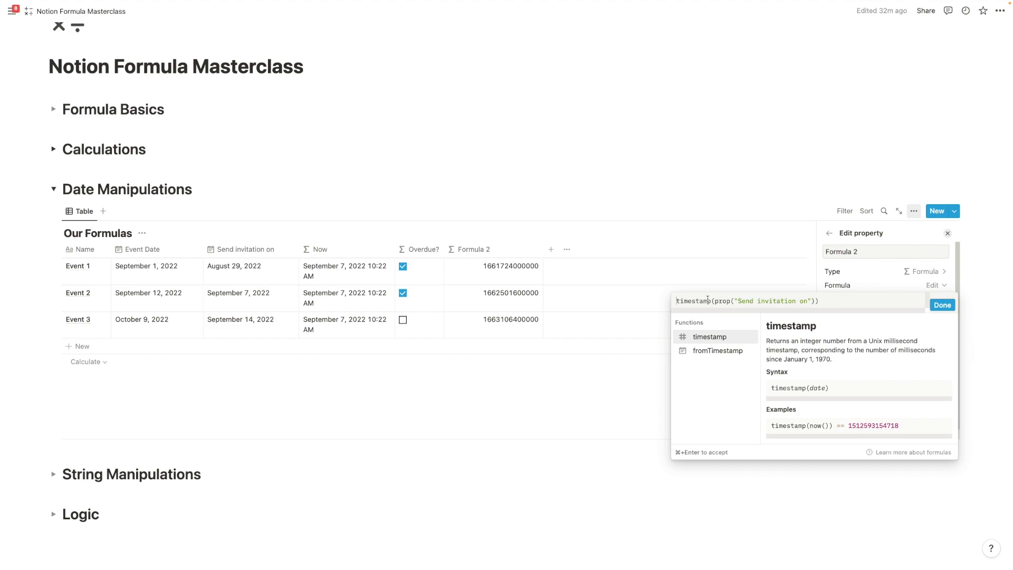
type("fromTimestamp")
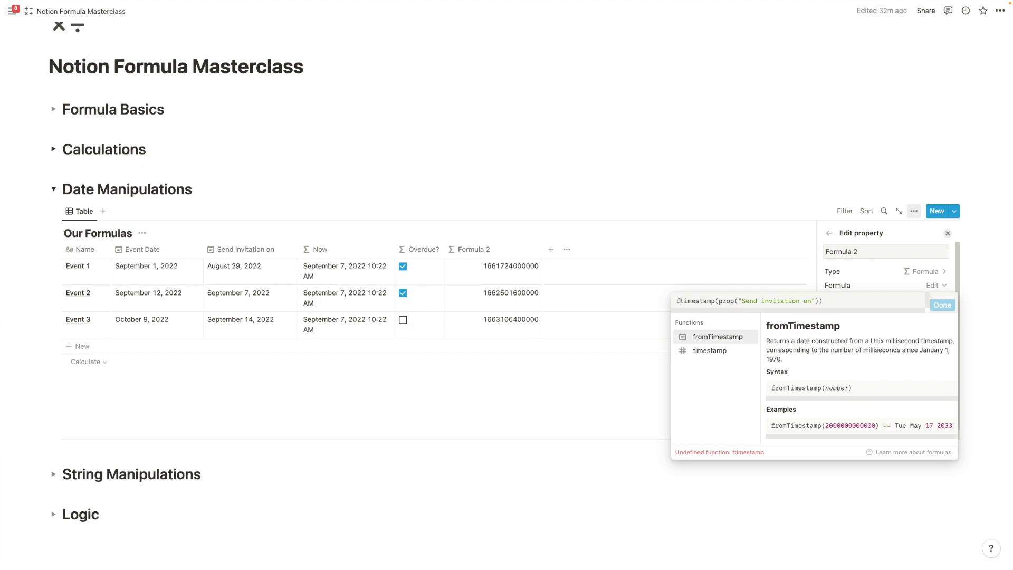
type("(")
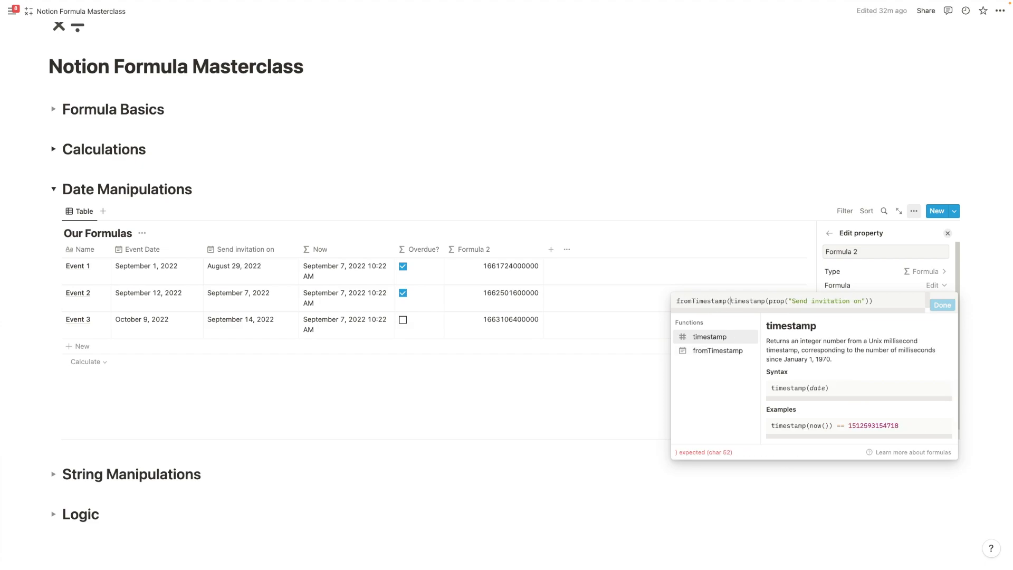
left_click(903, 298)
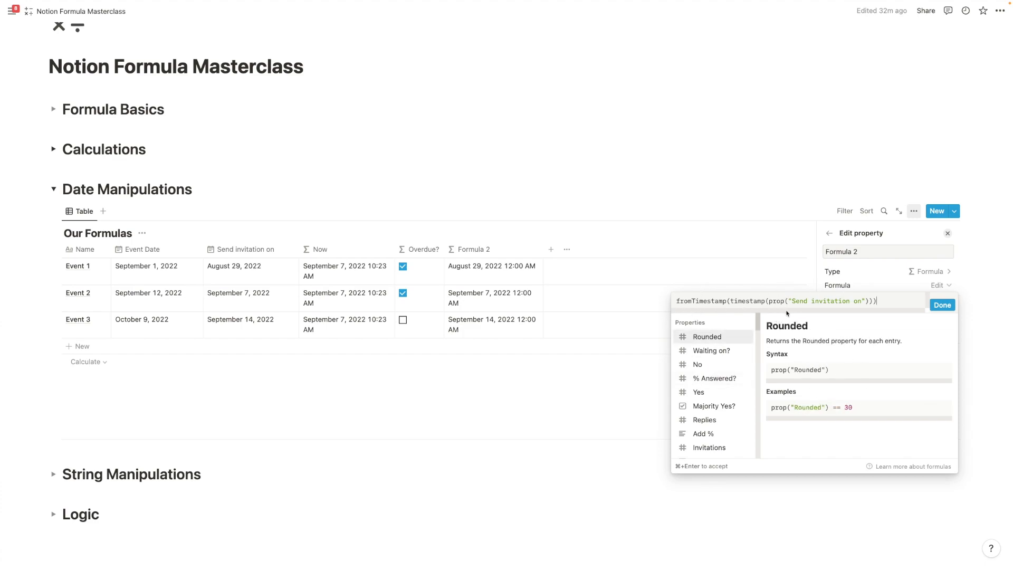
Go through the nested property, timestamp and fromTimestamp parts of the formula, accept it and close the property settings.
left_click_drag(768, 301, 871, 300)
left_click_drag(730, 301, 764, 301)
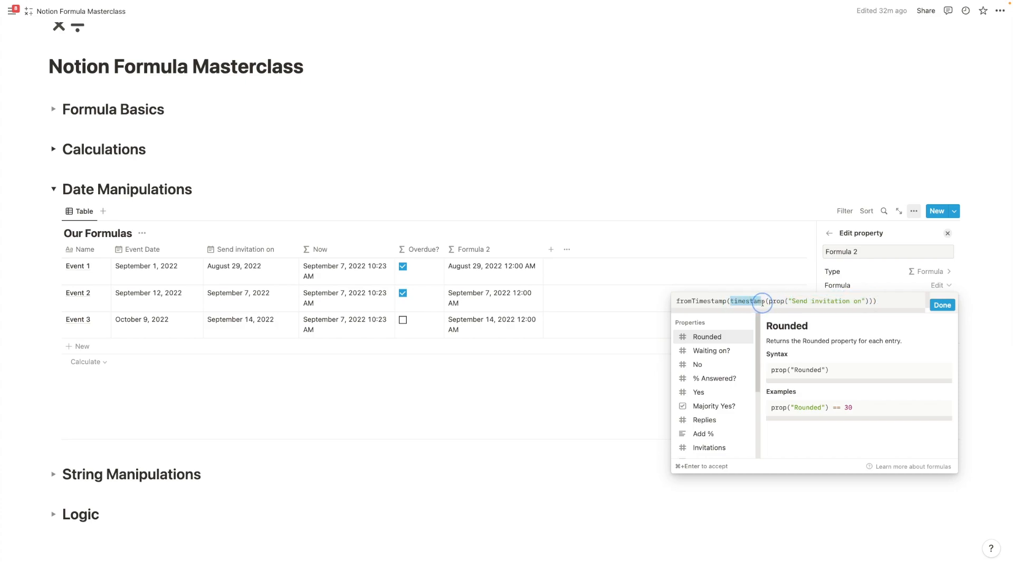
left_click(679, 301)
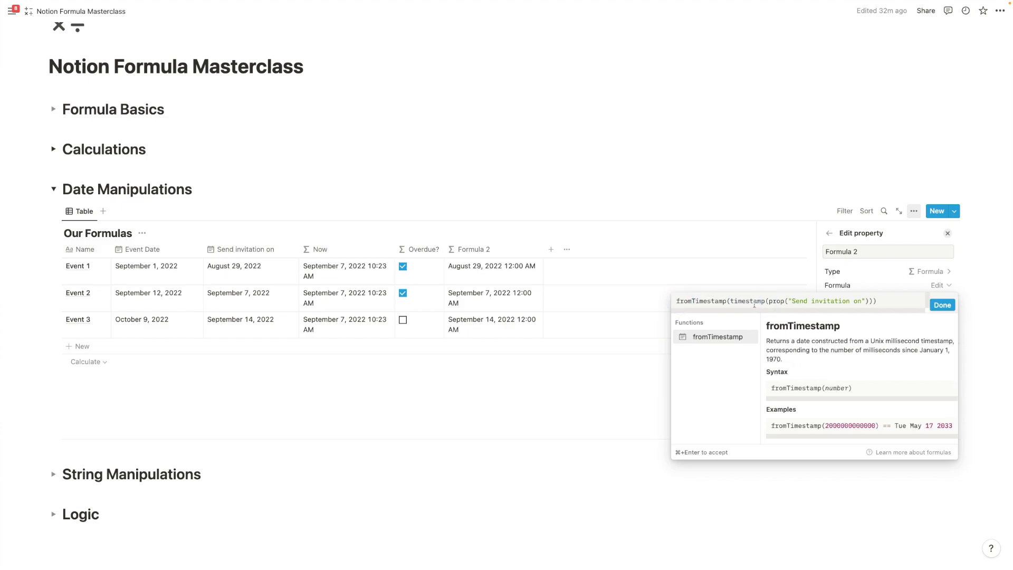
left_click(942, 305)
left_click(570, 190)
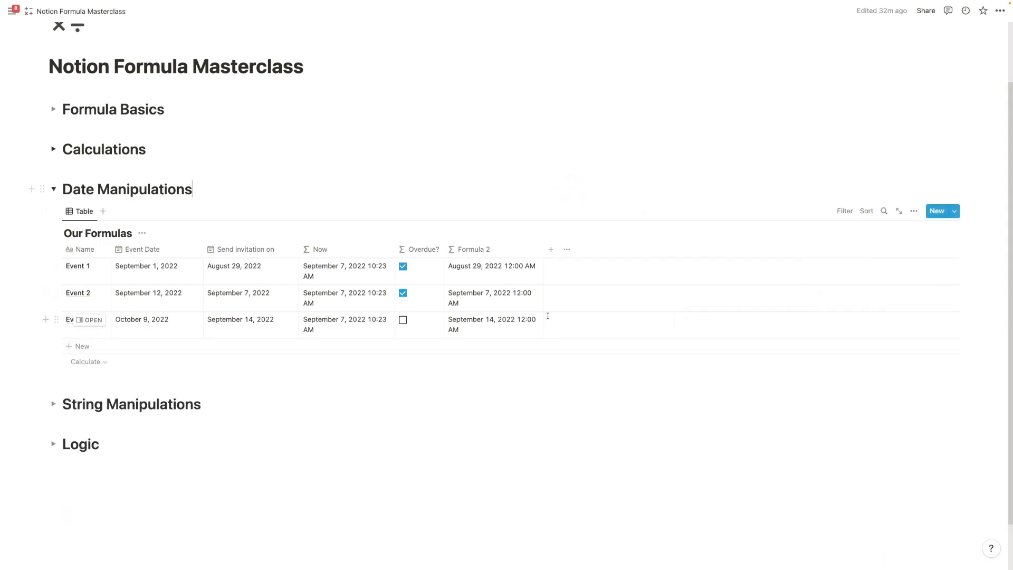
Make the "Formula 2" column slightly narrower and clear the block selection.
left_click_drag(543, 251, 540, 250)
left_click(499, 372)
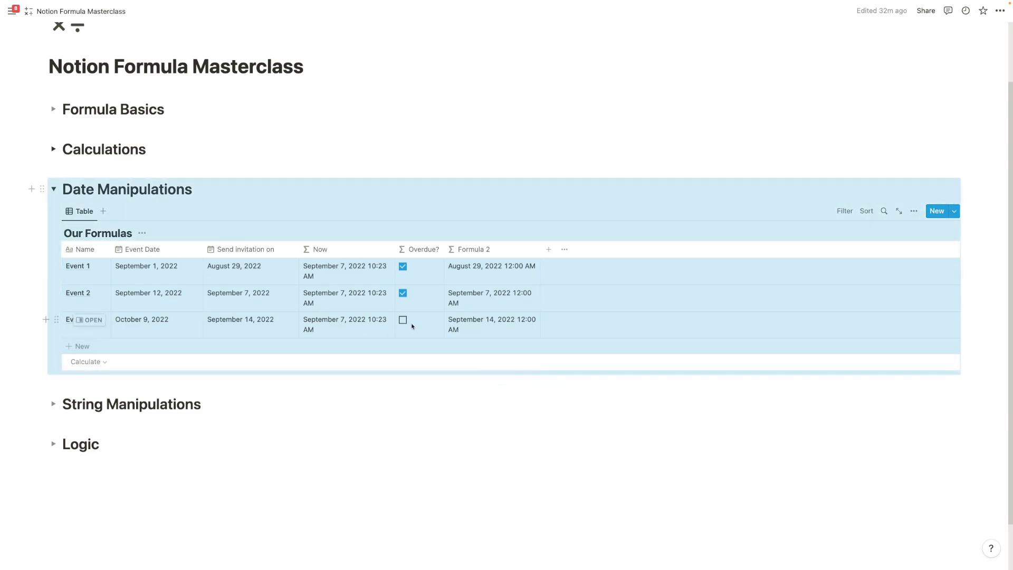
left_click(351, 390)
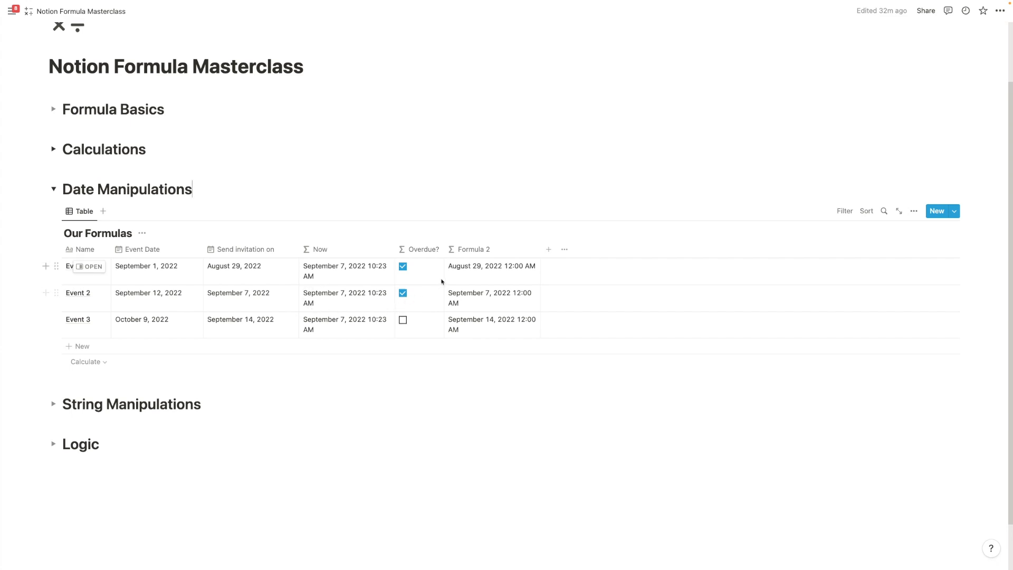
Examine the comparison in the "Overdue?" formula of Event 2 and close the editor without changes.
left_click(416, 293)
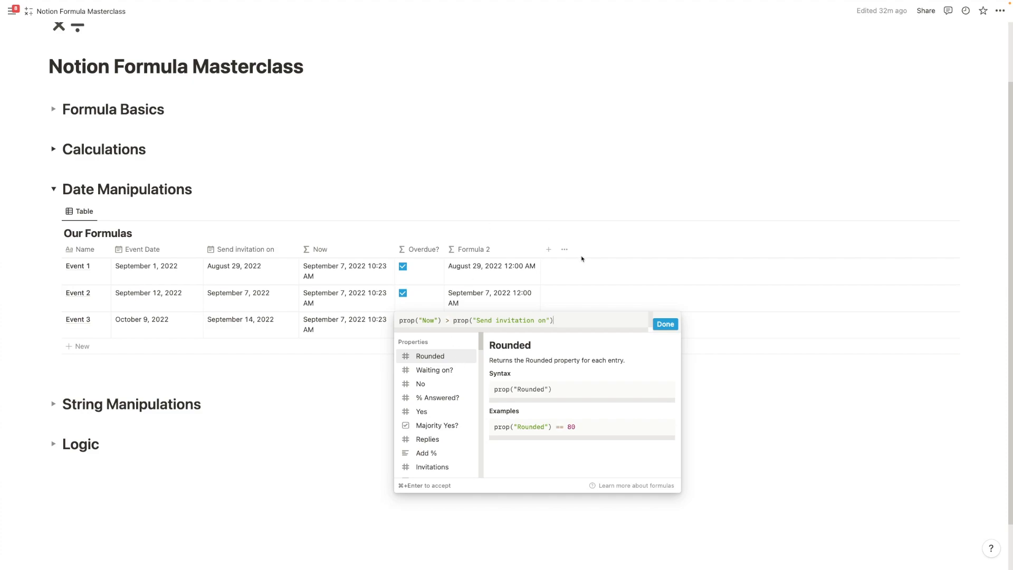
left_click(580, 230)
Add a formula property named "Add Days to Date" to the Our Formulas table.
left_click(549, 249)
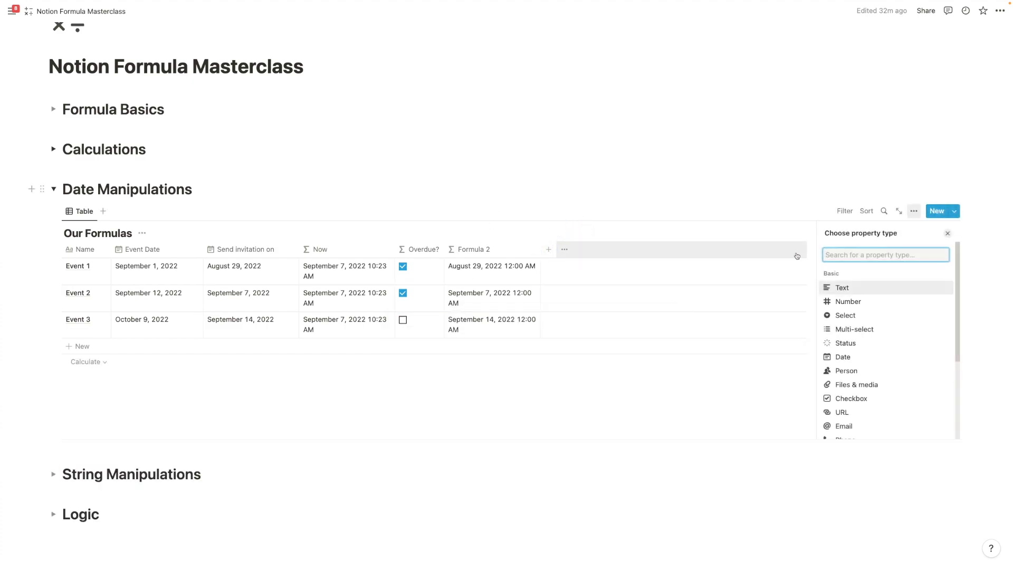
scroll(892, 391, "down", 3)
left_click(865, 410)
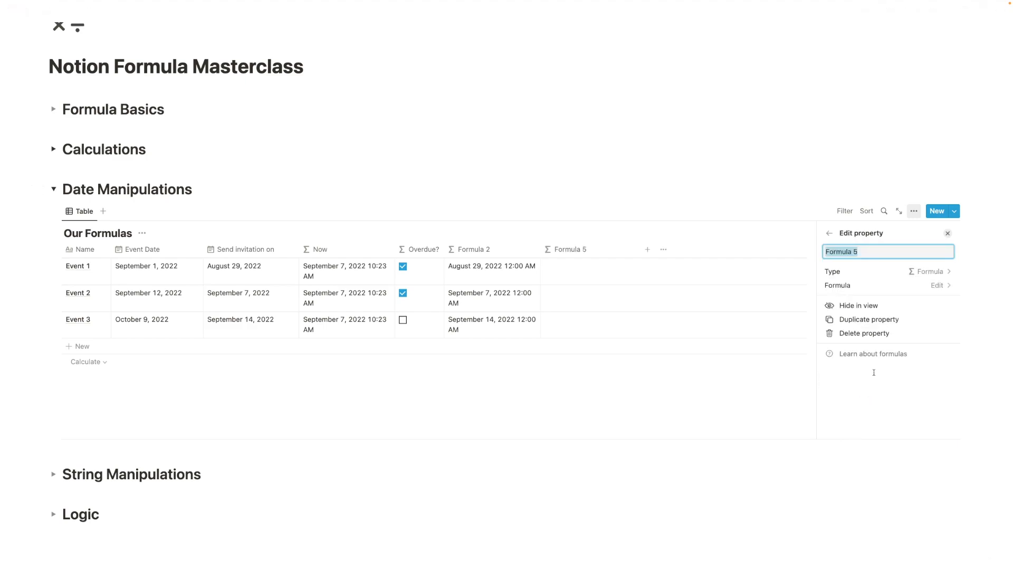
type("Get")
key("super+a")
type("Add")
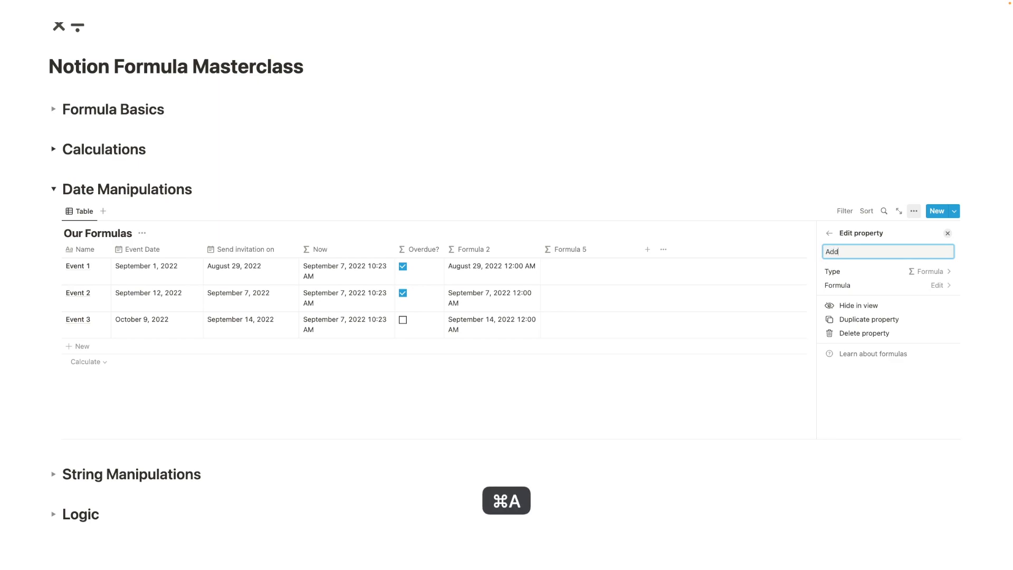
type(" Days to Date")
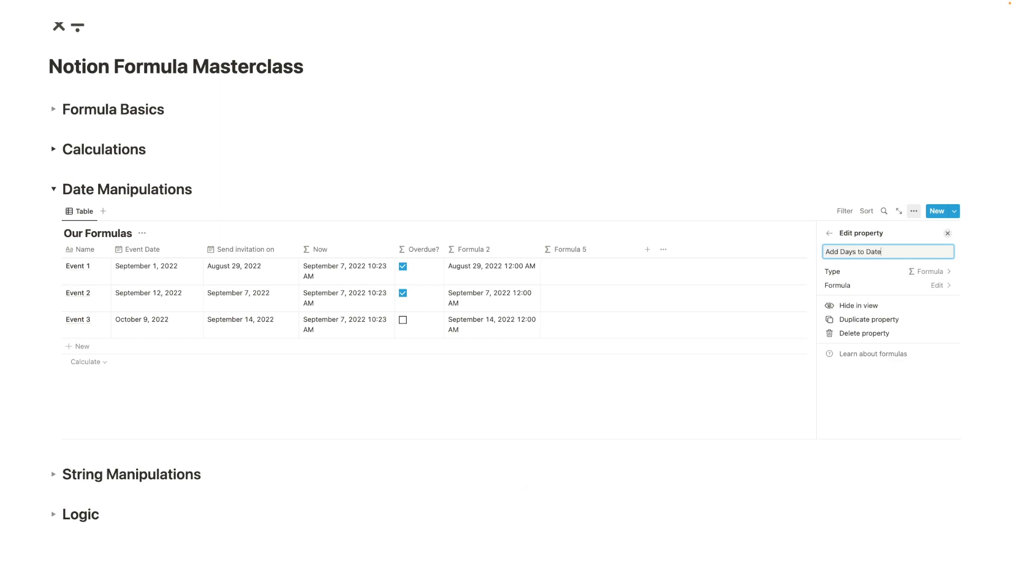
Look up the dateAdd function in the formula editor, go through its date, number and text arguments and examples, and close the editor.
left_click(899, 290)
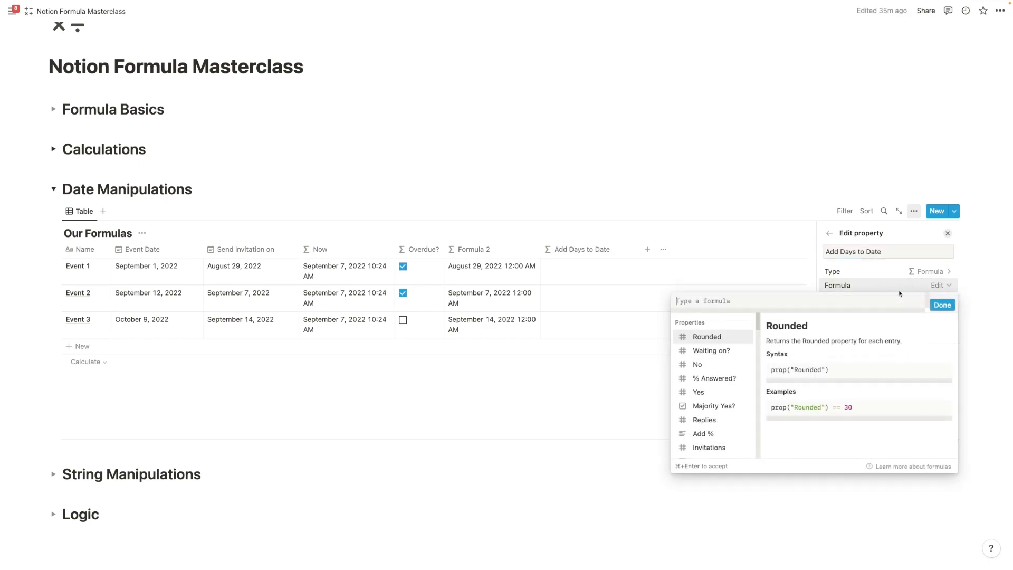
left_click_drag(762, 332, 746, 450)
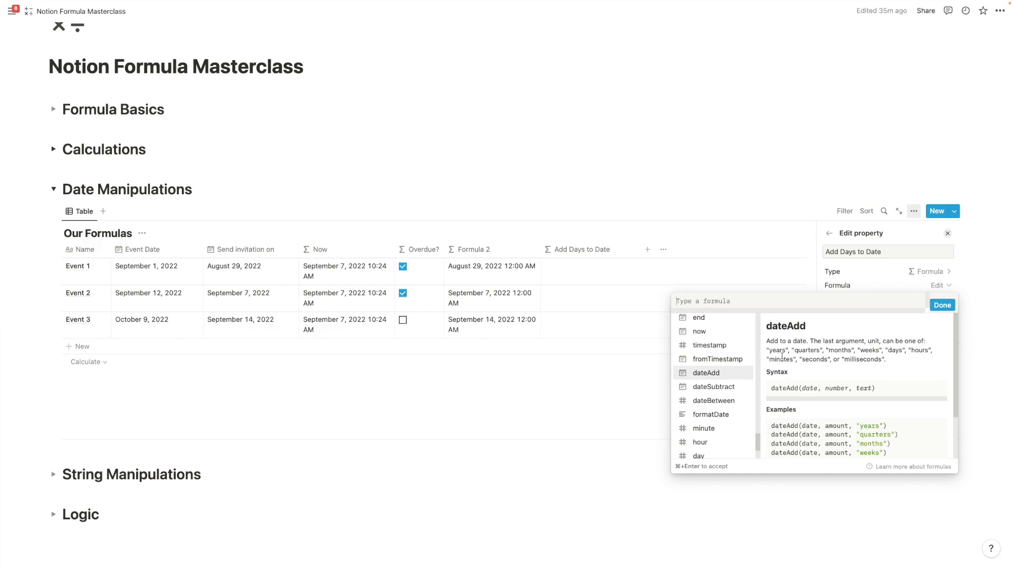
left_click_drag(772, 388, 787, 388)
double_click(808, 388)
double_click(837, 388)
scroll(860, 353, "down", 2)
left_click(860, 330)
left_click(606, 393)
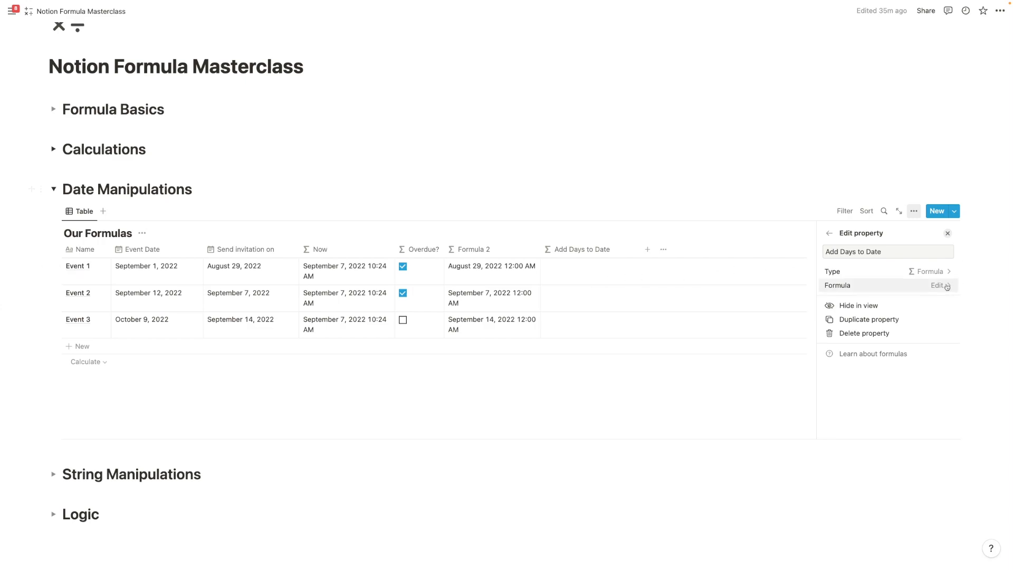
Enter now() as the "Add Days to Date" formula and put dateAdd( in front of it, making dateAdd(now().
left_click(906, 287)
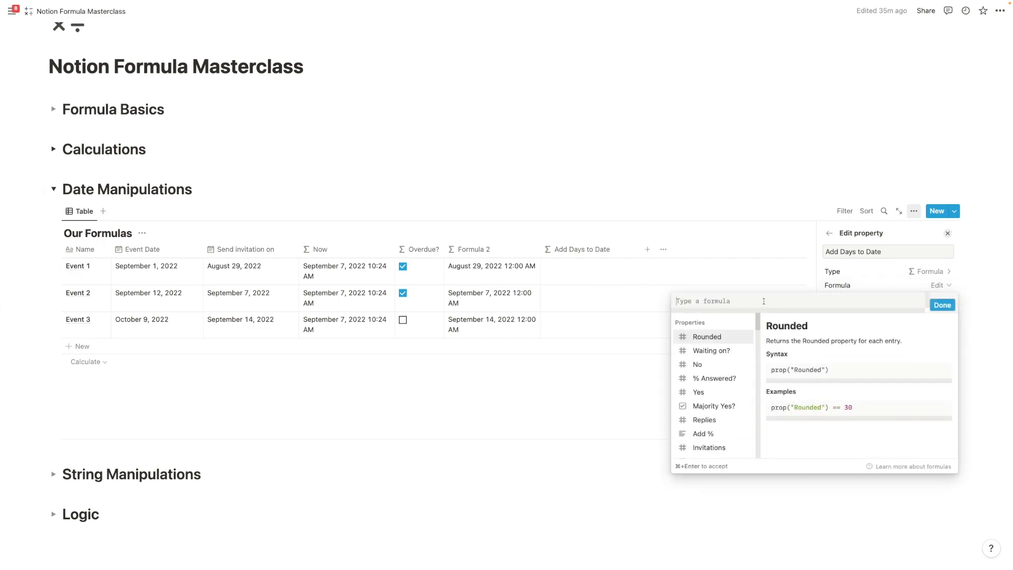
type("now()")
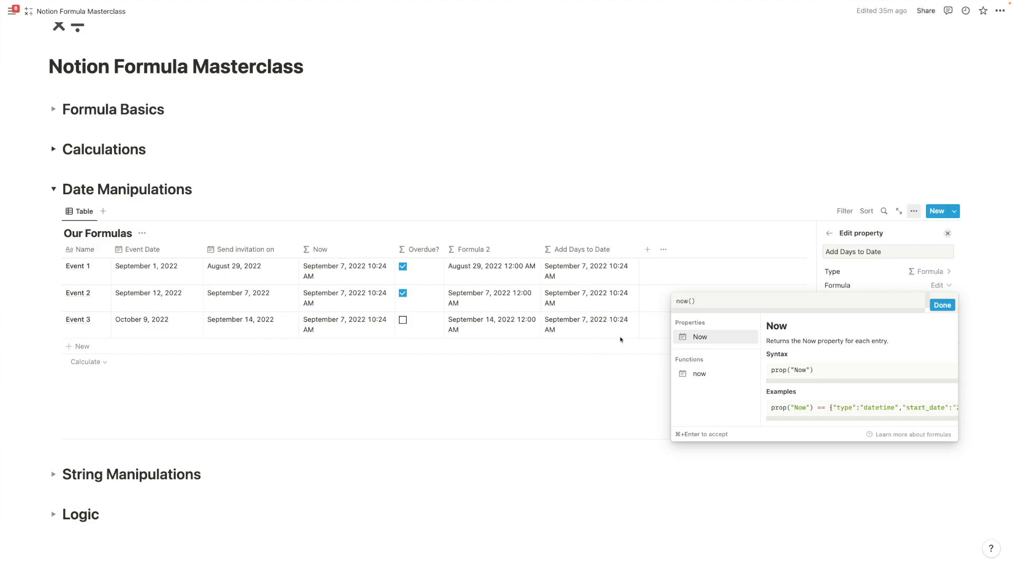
type("dateAdd")
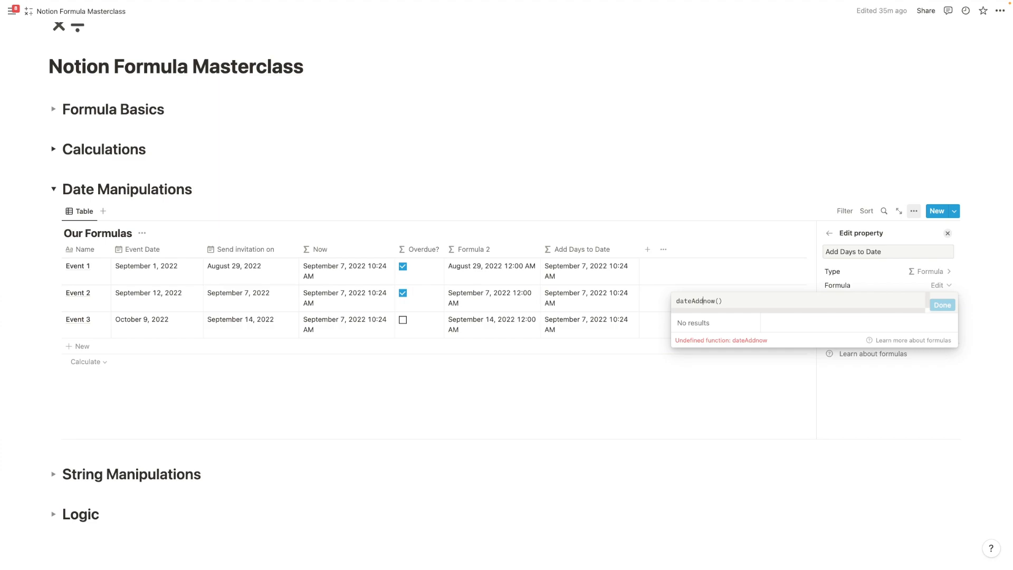
type("(")
left_click(697, 300)
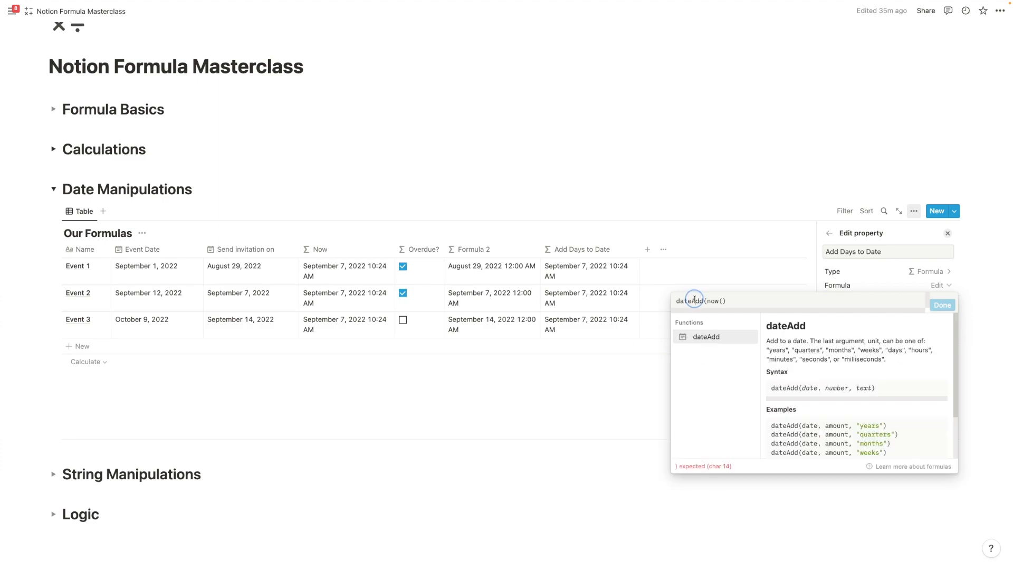
key("BackSpace")
type("A")
left_click(740, 299)
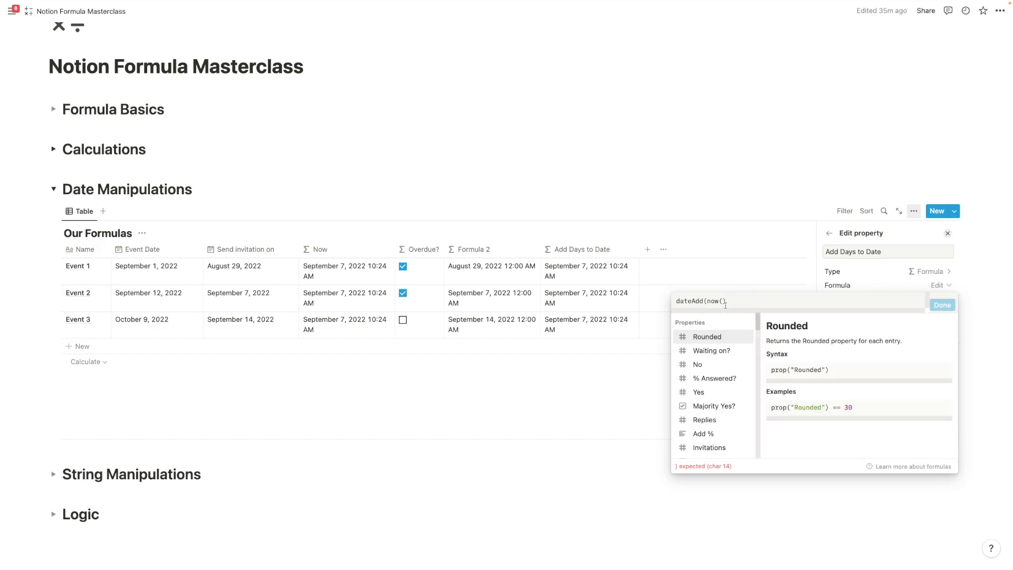
Check the dateAdd syntax and complete the formula as dateAdd(now(),1,"years").
left_click(684, 301)
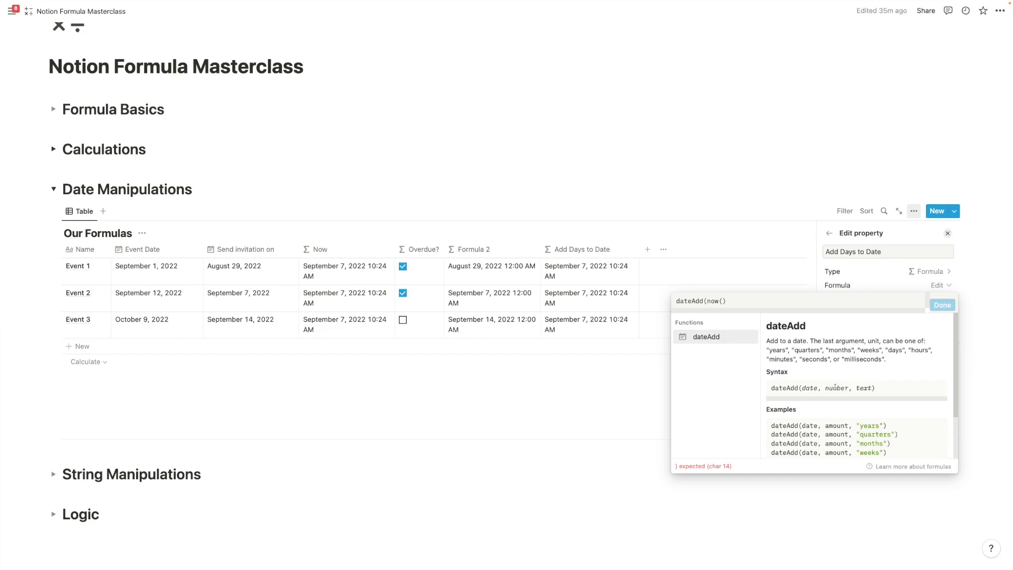
left_click(730, 301)
type(",")
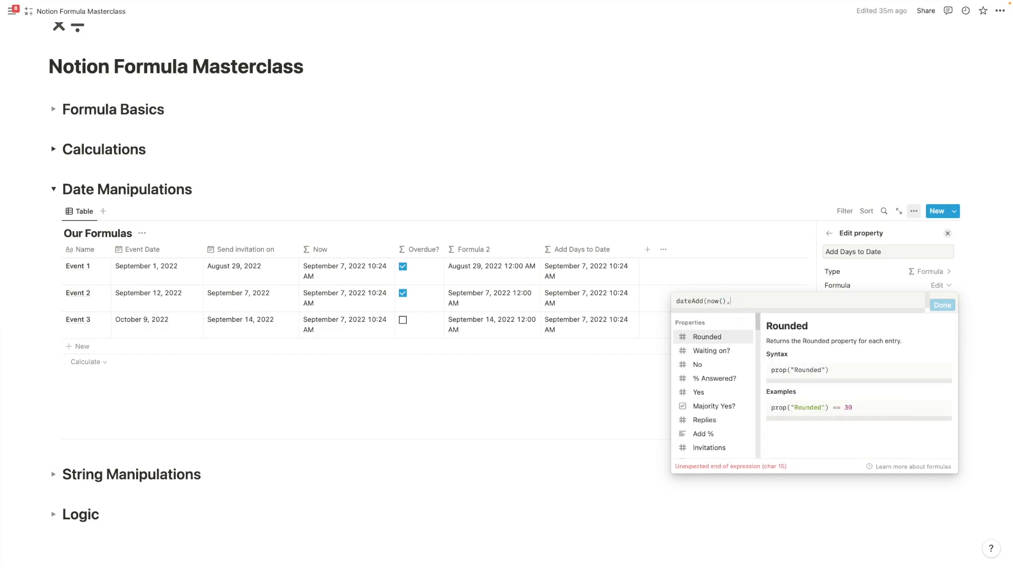
type("1")
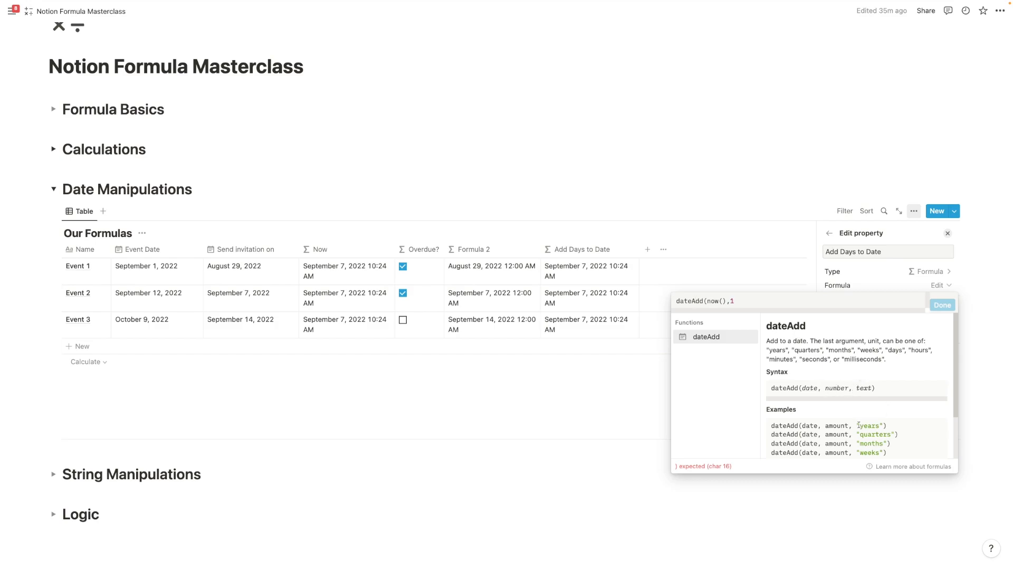
left_click(760, 303)
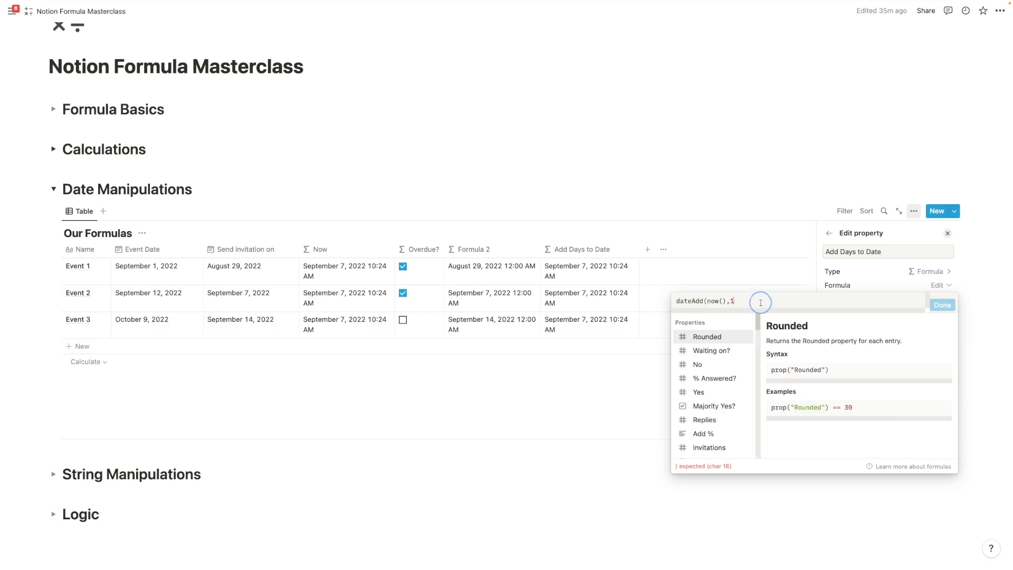
type(",\"years\")")
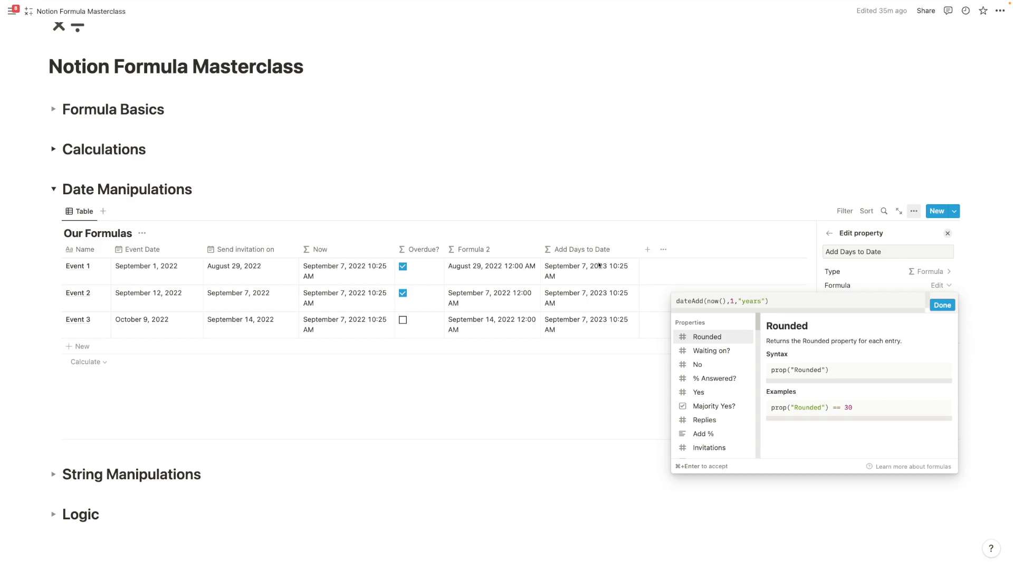
Try 10 as the amount, return it to 1, change the unit to "days" and close the formula editor.
double_click(733, 298)
type("10")
double_click(733, 300)
type("1")
double_click(747, 300)
type("days")
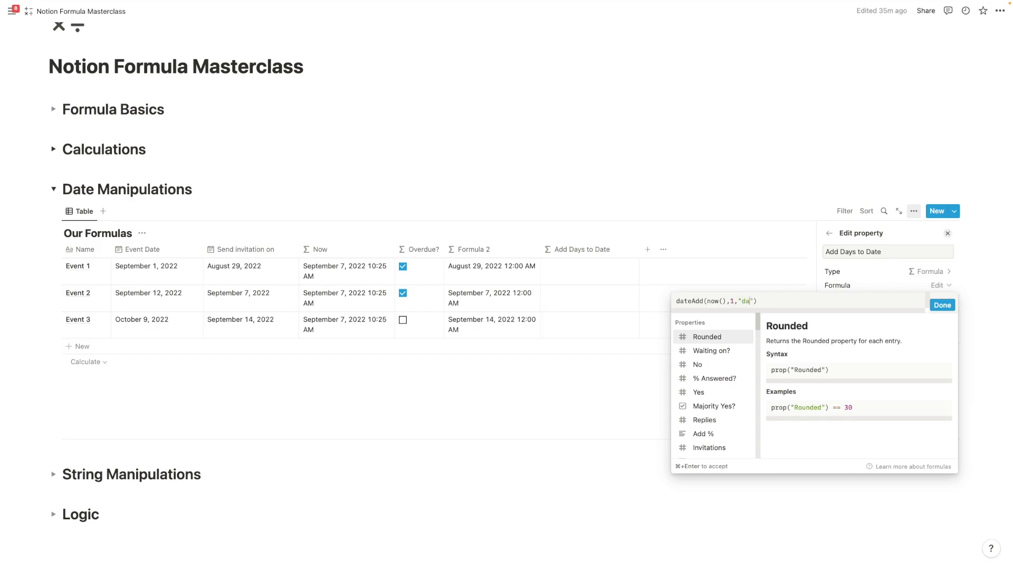
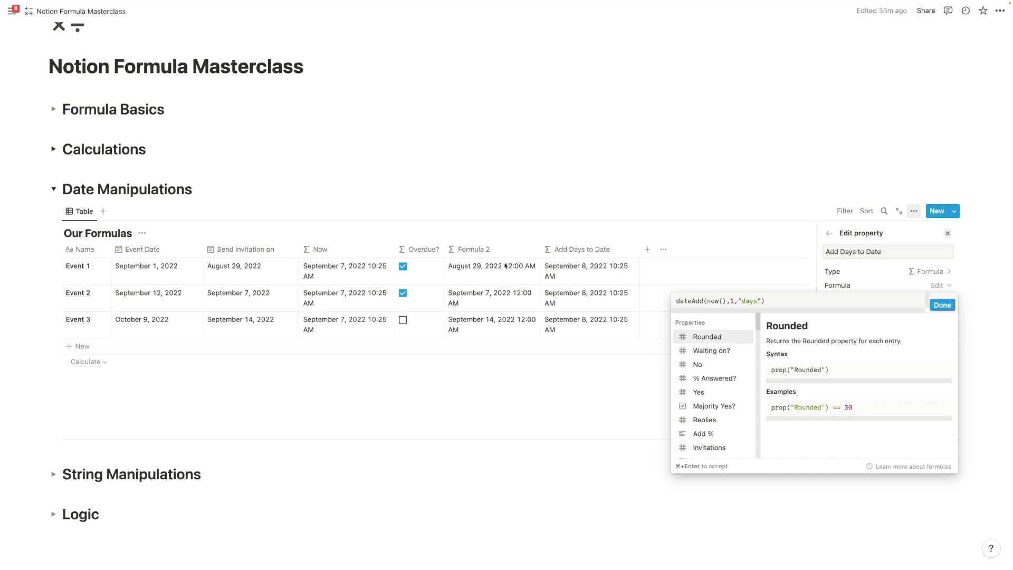
left_click(540, 204)
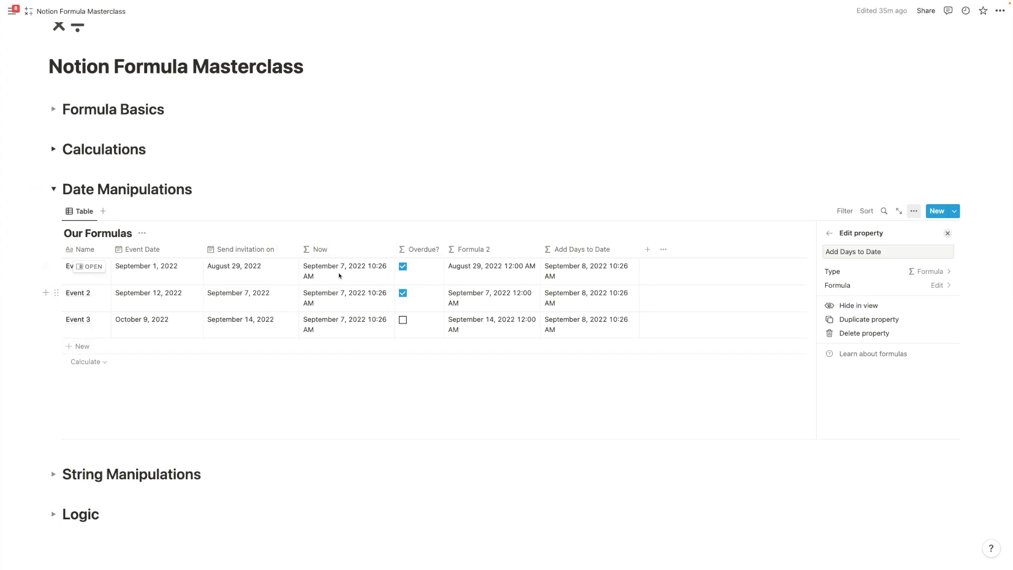
Change the "Overdue?" formula to prop("Now") > dateAdd(prop("Send invitation on"),1,"days") and accept it.
left_click(323, 267)
left_click(377, 194)
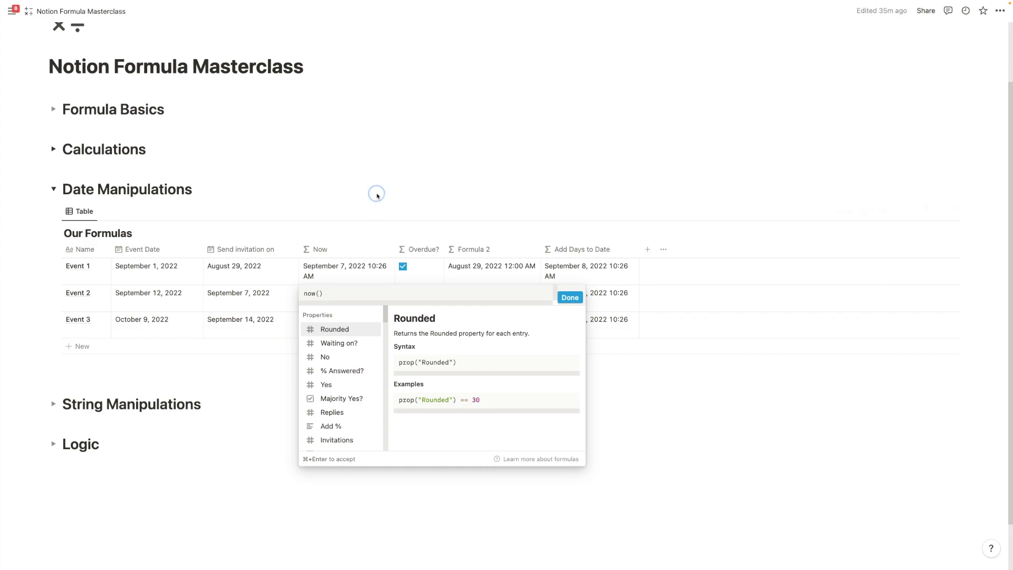
left_click(427, 270)
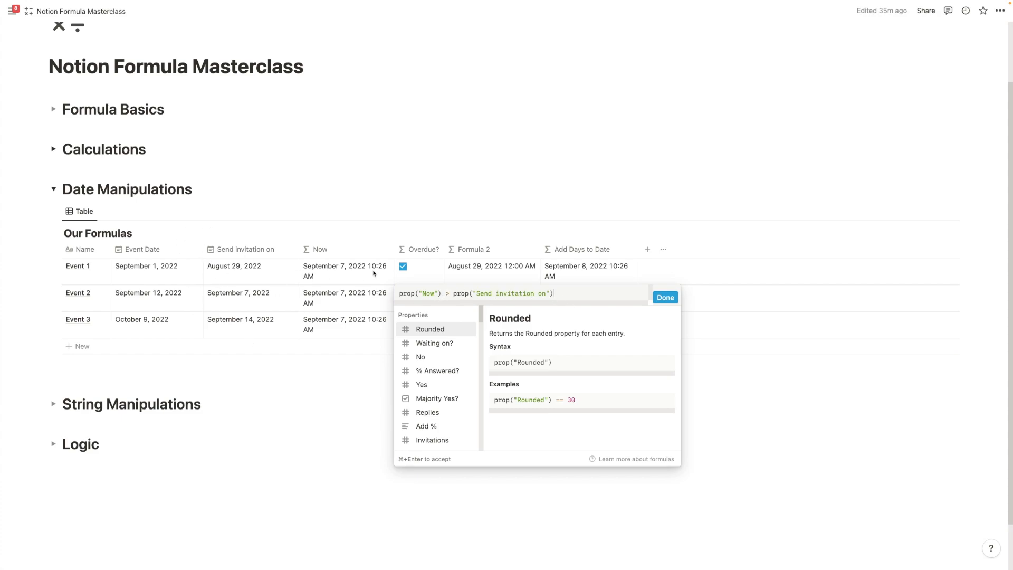
double_click(455, 293)
left_click(454, 294)
type("dateAdd")
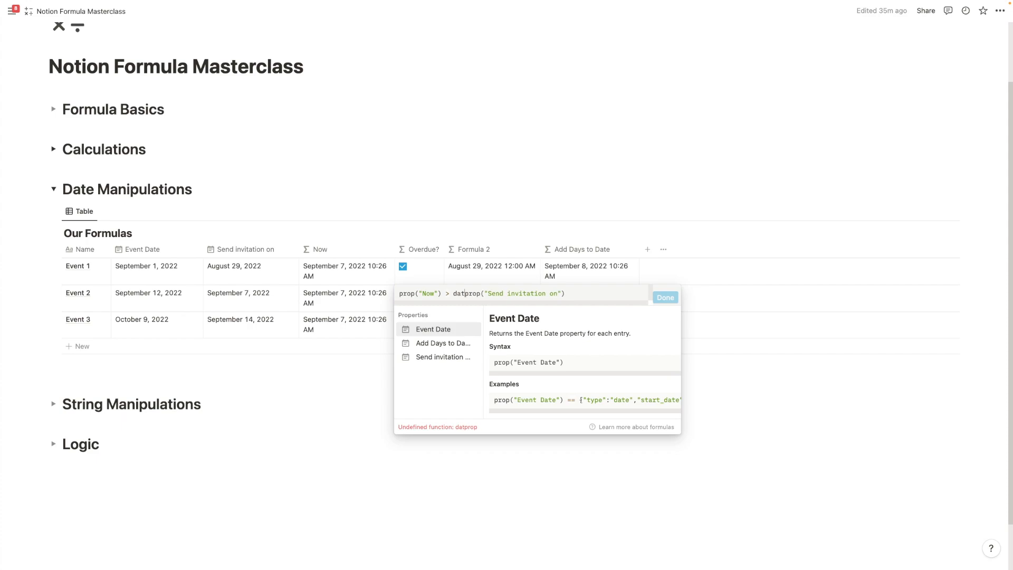
type("(")
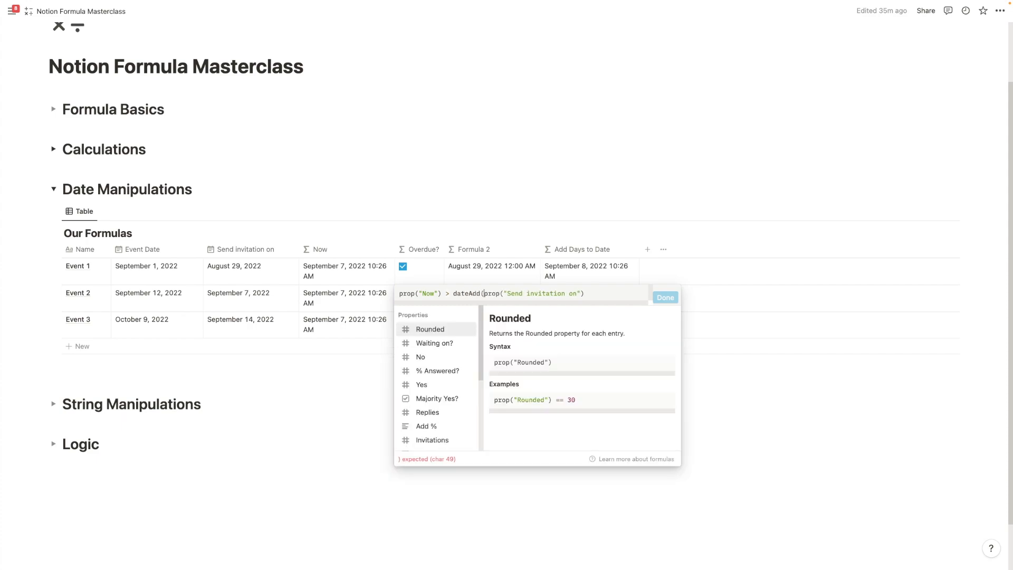
left_click(590, 293)
type(",1,\"days\")")
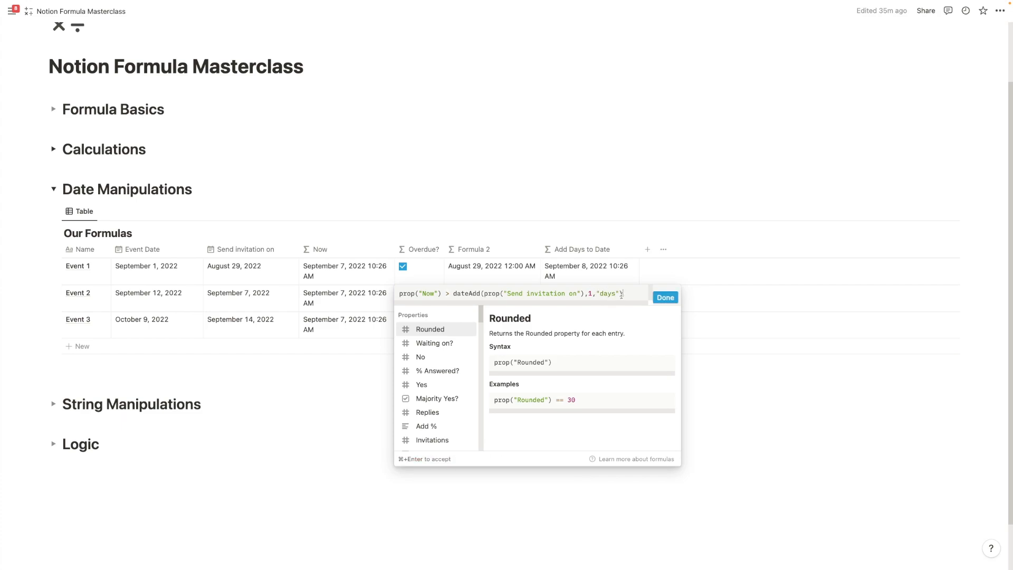
left_click(665, 297)
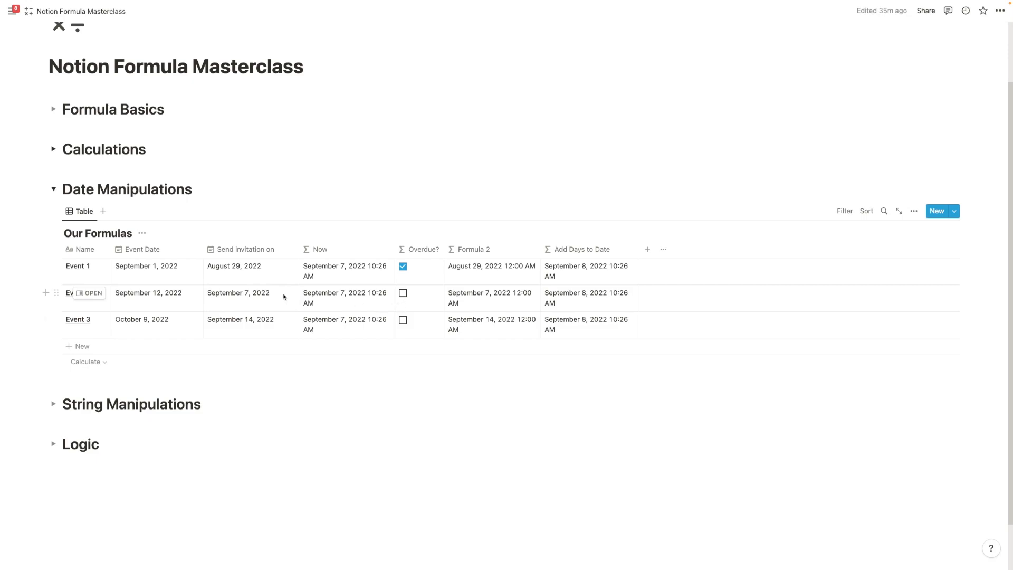
Set the "Send invitation on" date of Event 2 to September 6, 2022.
left_click(261, 297)
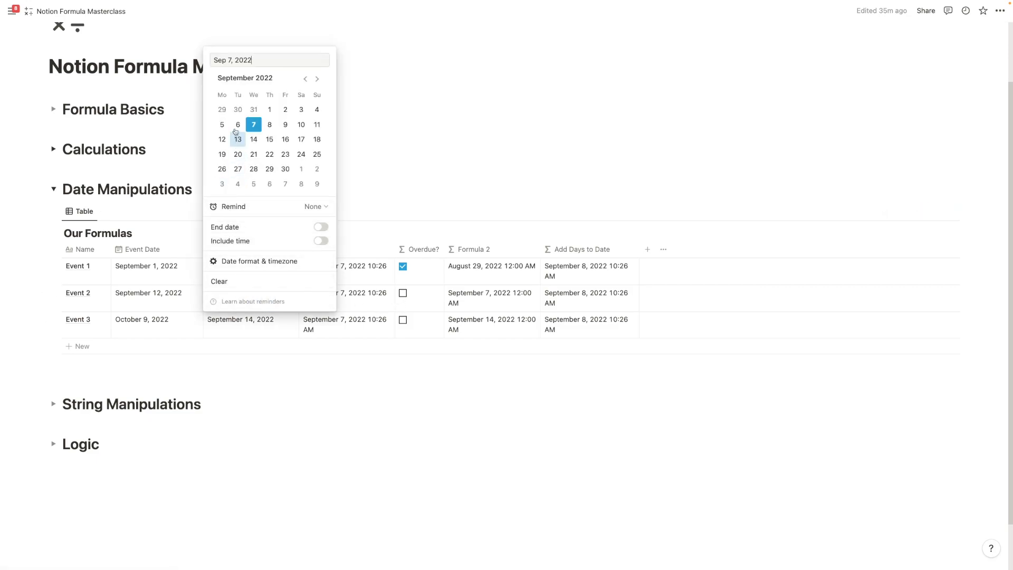
left_click(237, 128)
left_click(284, 397)
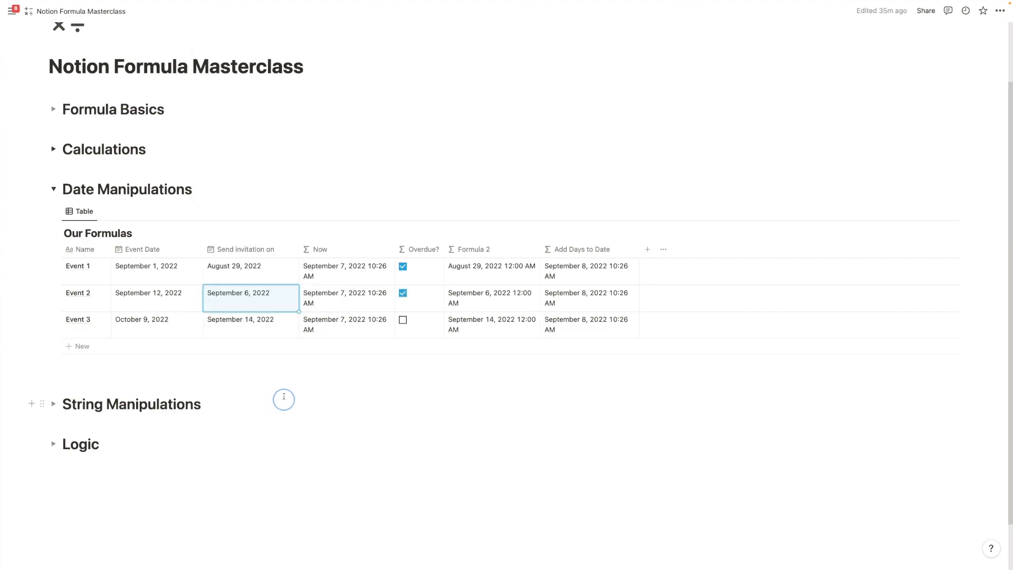
Return Event 2's "Send invitation on" date to September 7, 2022.
left_click(257, 296)
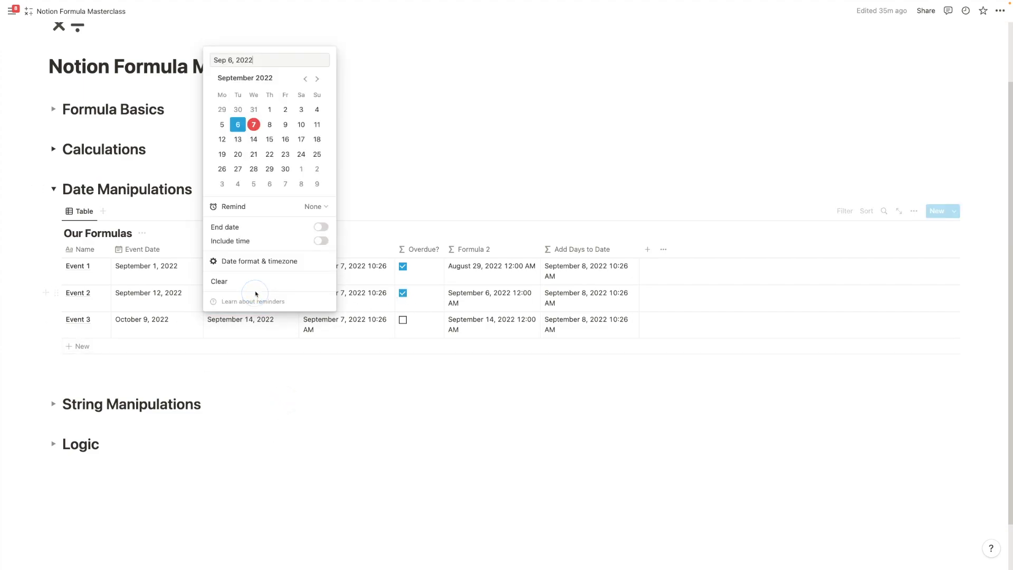
left_click(253, 124)
left_click(353, 158)
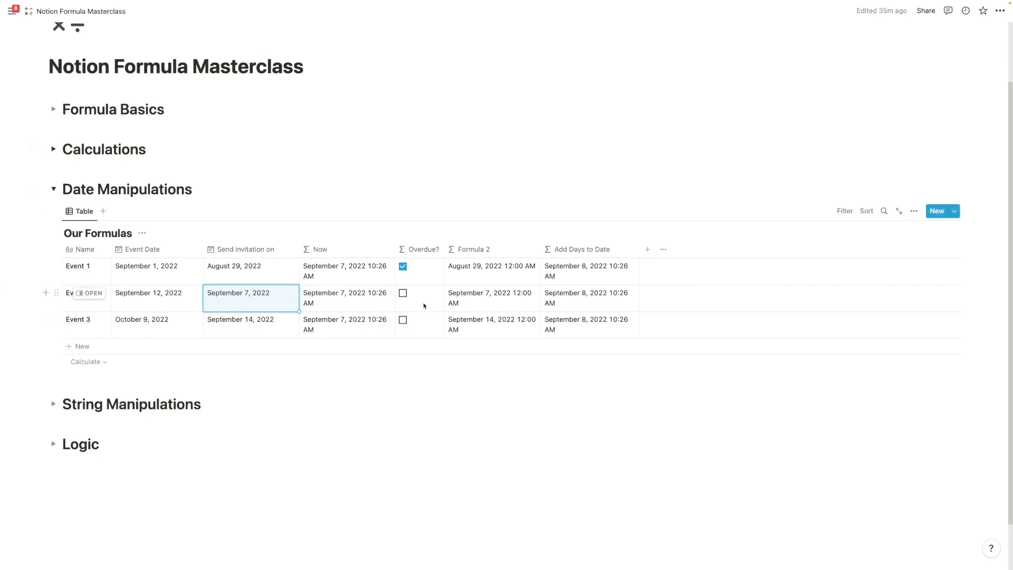
Change the "Add Days to Date" formula to dateAdd(now(), 30, "minutes") and accept it.
left_click(561, 271)
scroll(570, 343, "down", 5)
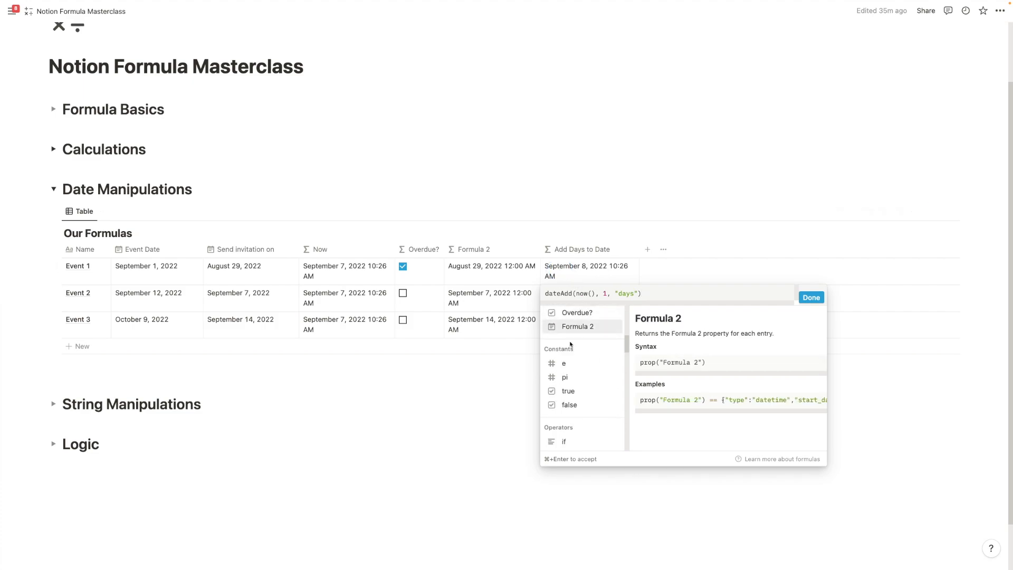
scroll(570, 345, "down", 10)
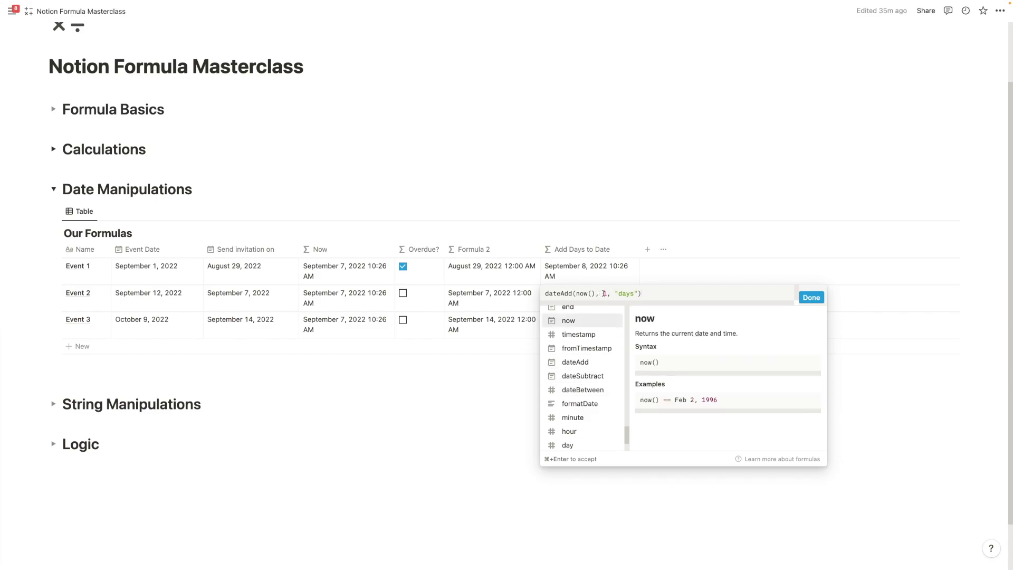
type("-")
key("BackSpace")
left_click(627, 294)
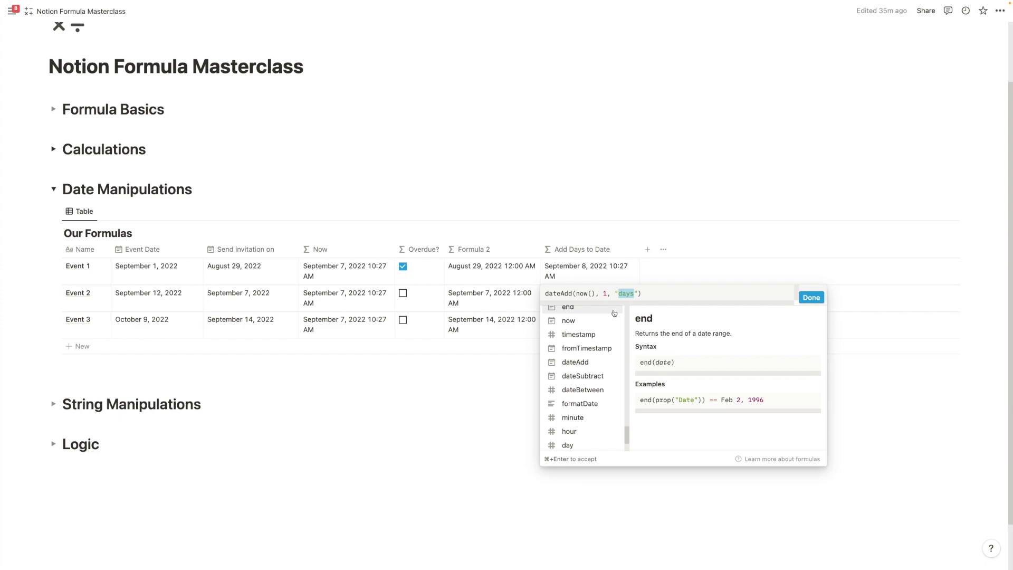
left_click(607, 293)
key("BackSpace")
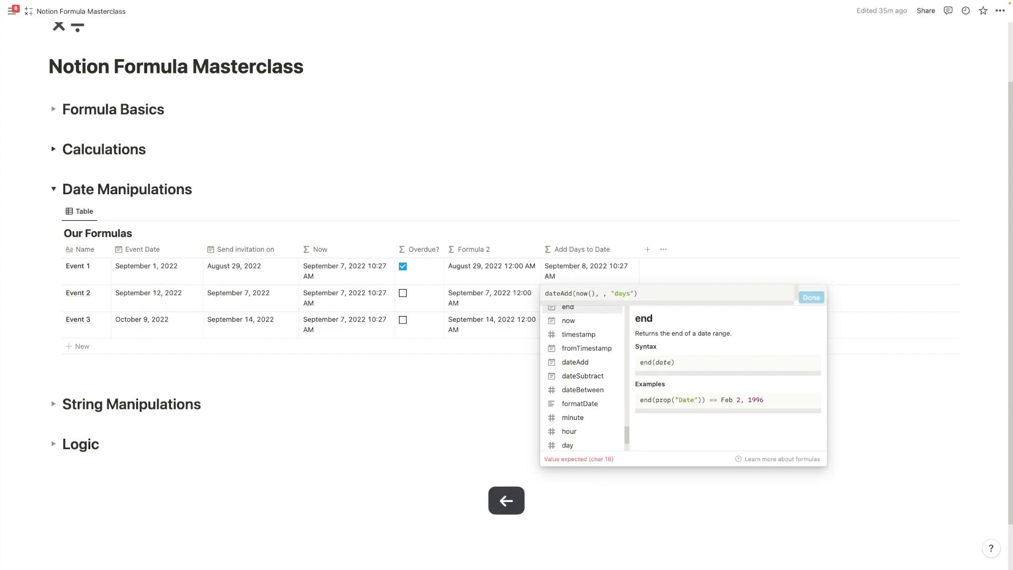
type("30")
double_click(631, 293)
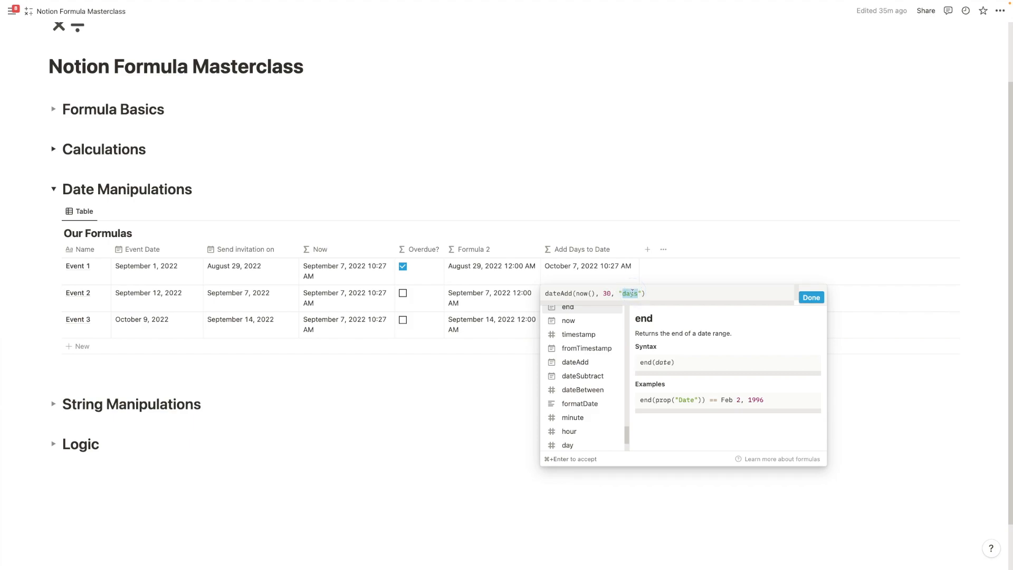
type("minutes")
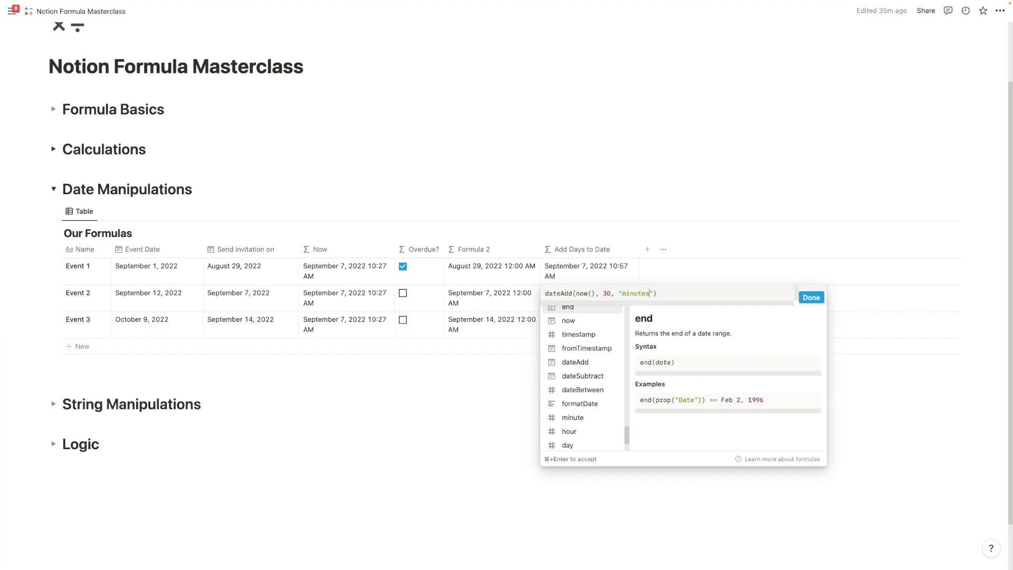
left_click(811, 298)
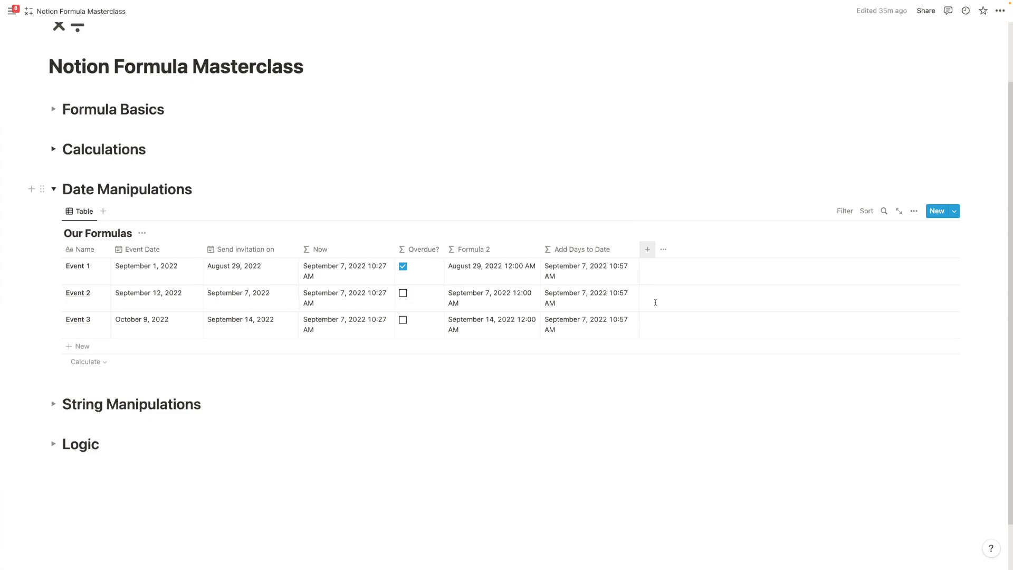
Add a new formula property named "Send Today?" to the Our Formulas table.
left_click(648, 251)
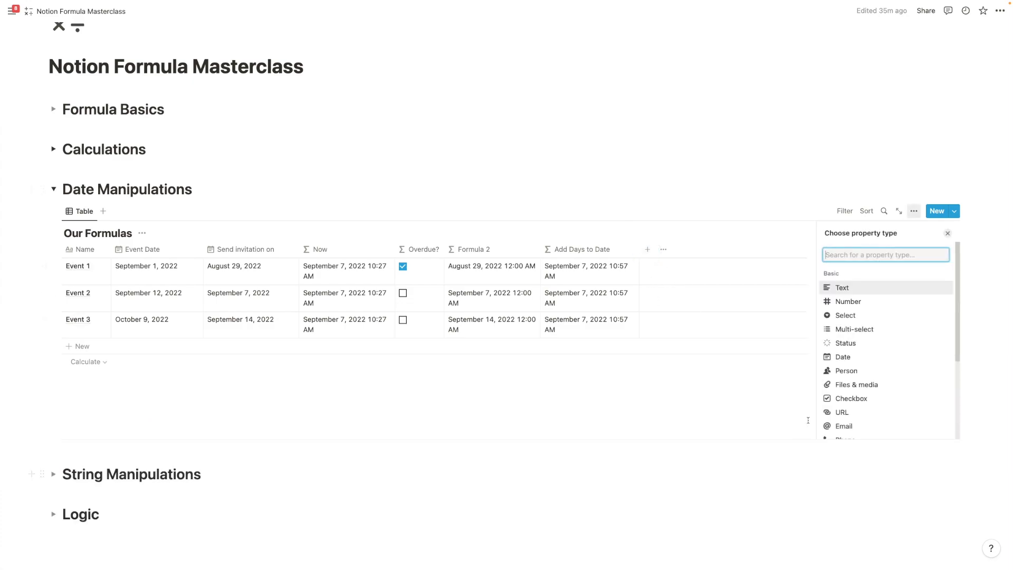
scroll(834, 380, "down", 3)
left_click(842, 350)
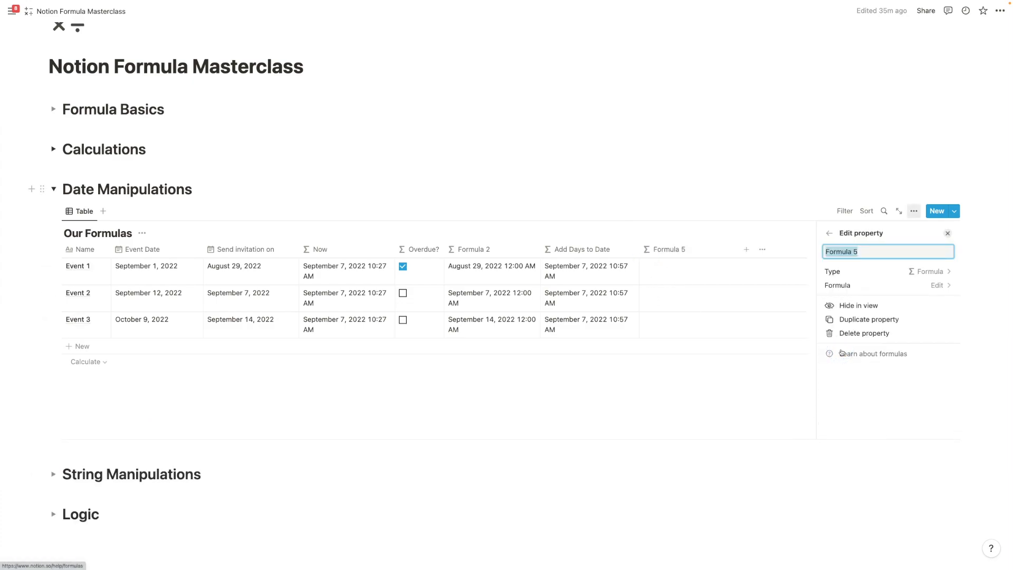
type("Send")
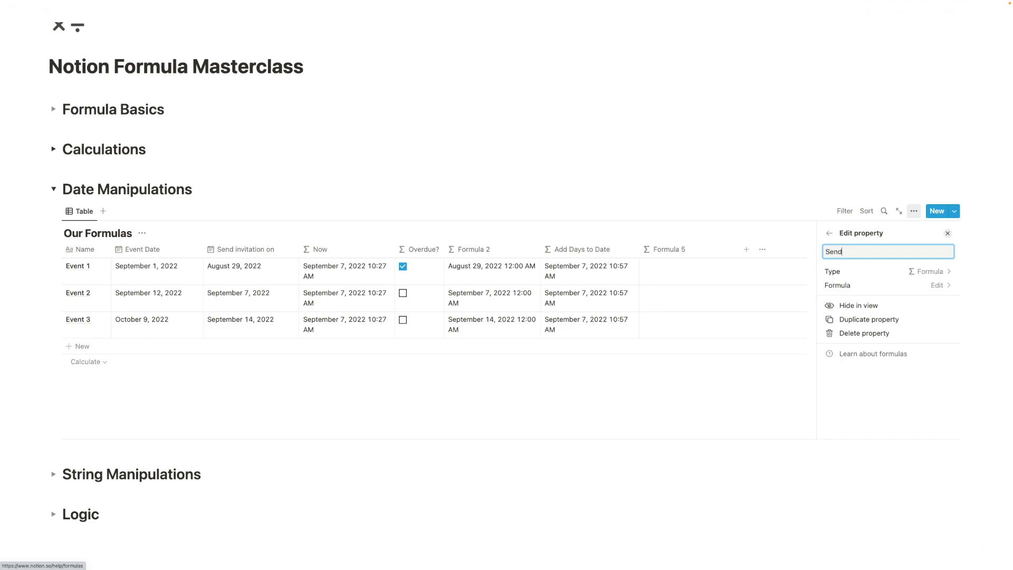
type(" Today?")
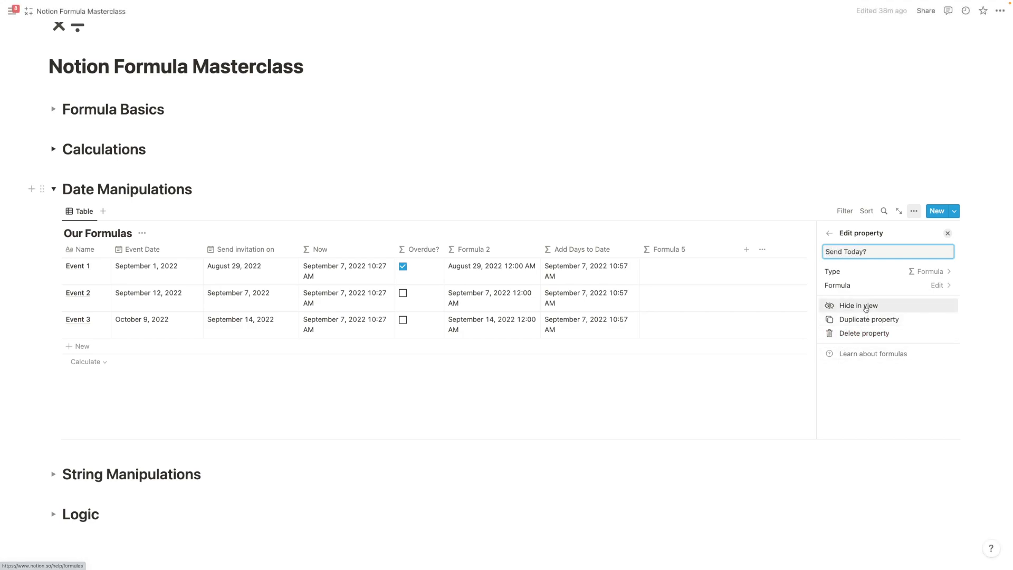
Start the "Send Today?" formula with now()== and look through the available properties.
left_click(867, 289)
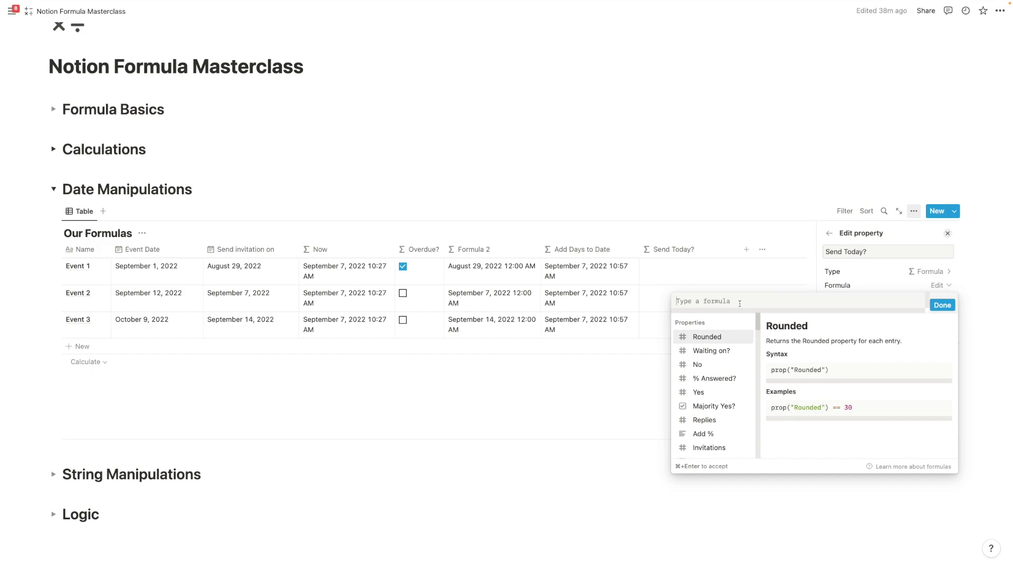
type("now()")
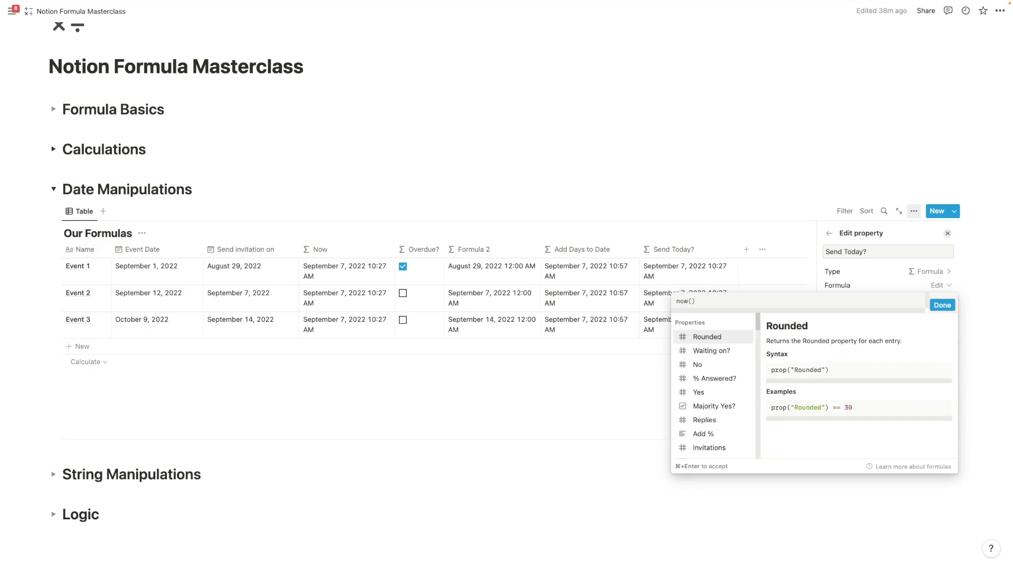
type("==")
key("Down")
key("Down")
key("Down")
key("Down")
key("Down")
key("Down")
key("Down")
key("Down")
key("Down")
key("Down")
key("Down")
key("Down")
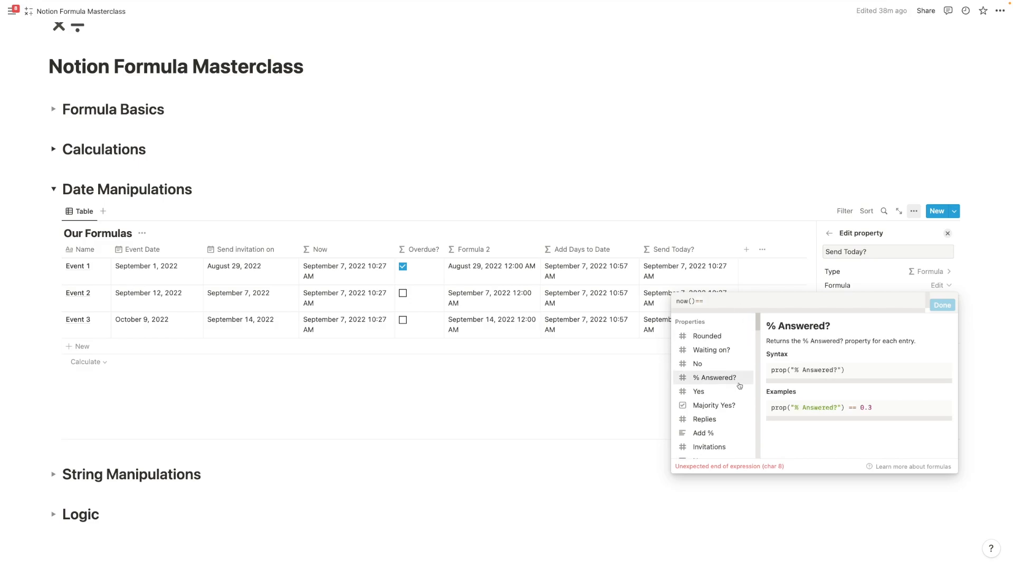
key("Up")
key("Up")
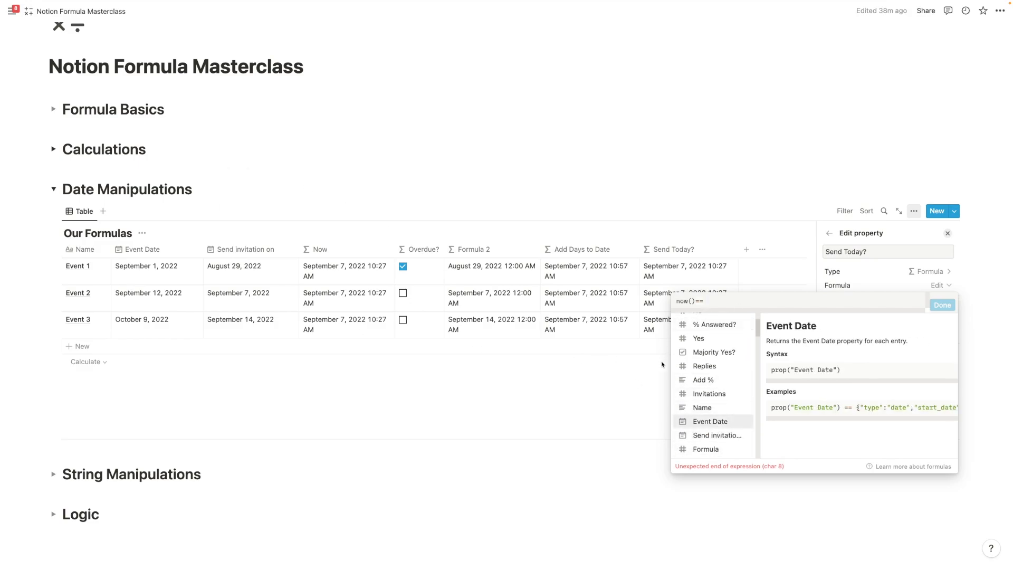
key("Up")
key("Up")
key("Up")
key("Up")
key("Up")
key("Up")
key("Up")
key("Up")
key("Up")
key("Up")
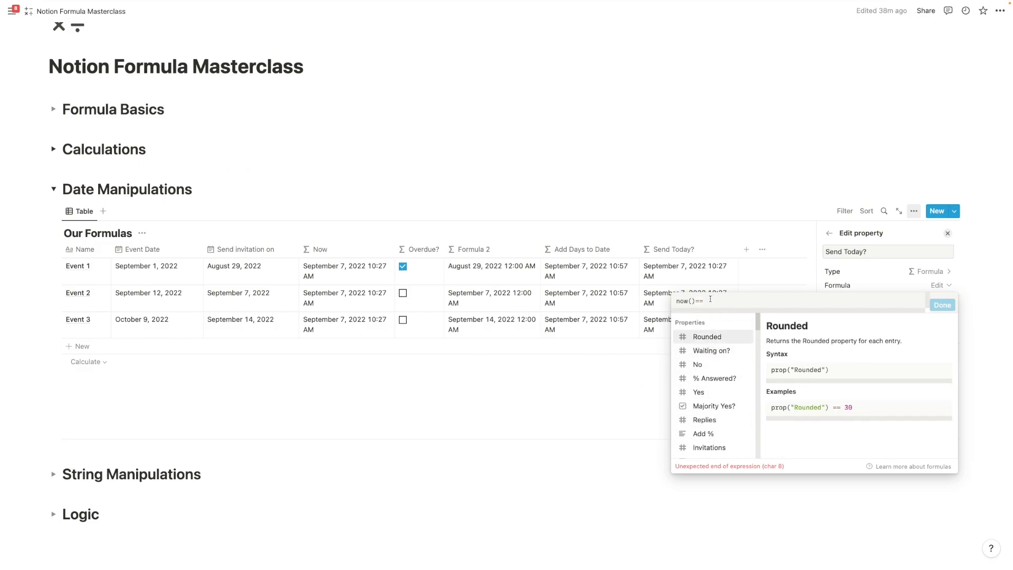
Complete the formula as now()==prop("Send invitation on"), accept it and close the property settings.
left_click(701, 297)
key("BackSpace")
type("=")
key("BackSpace")
type(">")
left_click(745, 299)
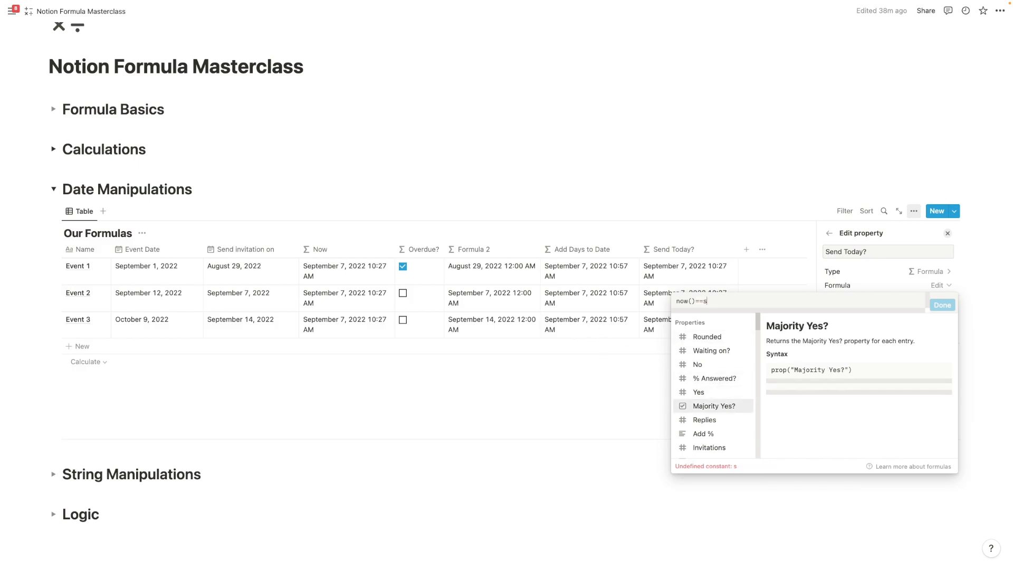
type("sen")
left_click(713, 337)
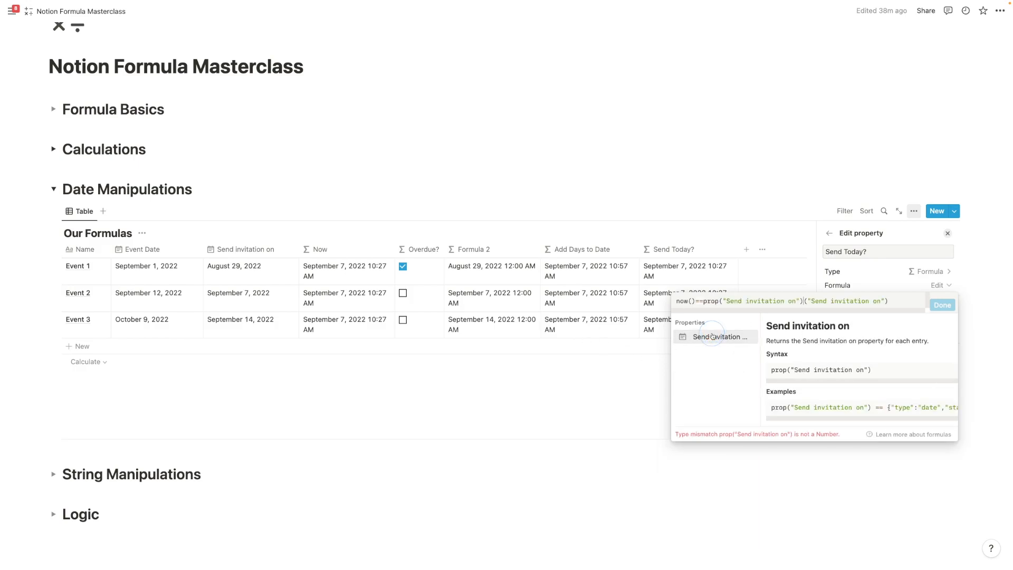
left_click_drag(889, 300, 806, 298)
key("BackSpace")
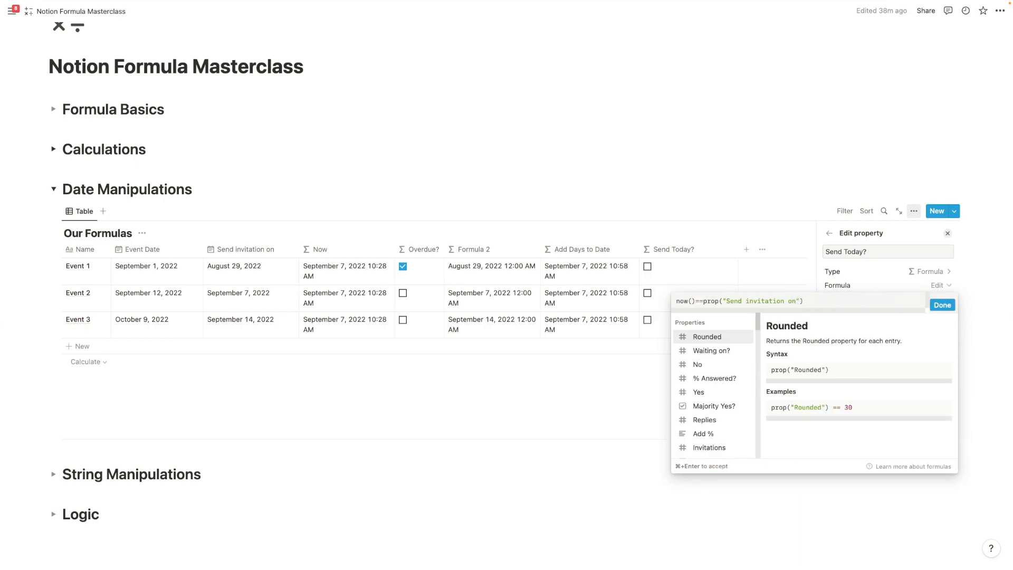
left_click(942, 305)
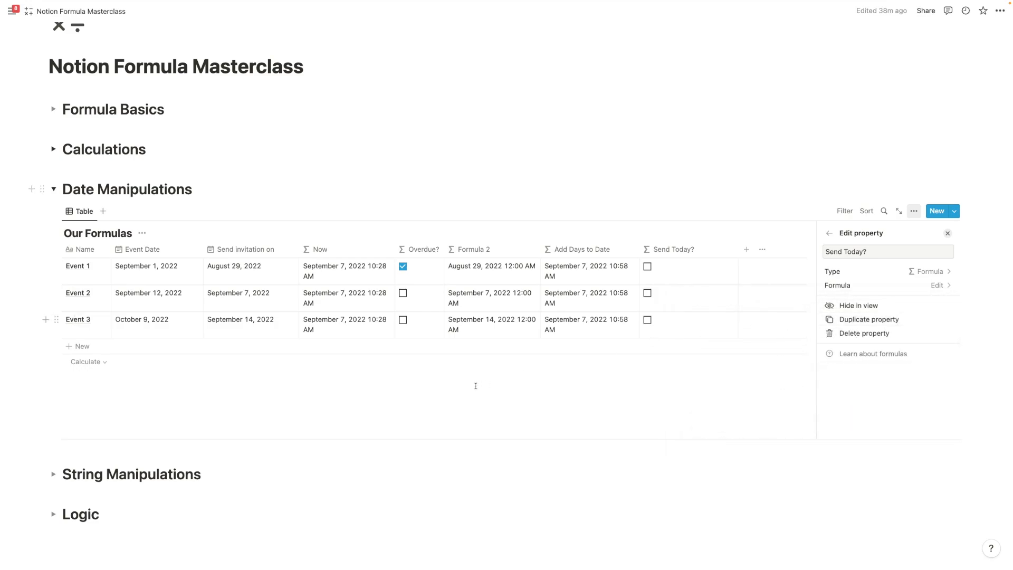
left_click(580, 367)
left_click(554, 201)
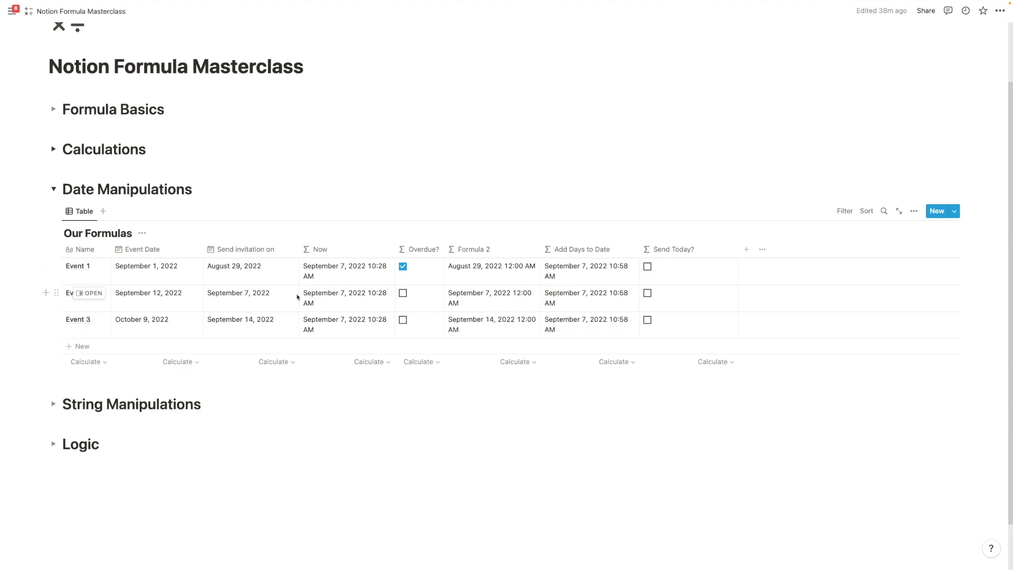
Replace the "Send Today?" formula with the formatDate function and examine its syntax and format examples.
left_click(691, 303)
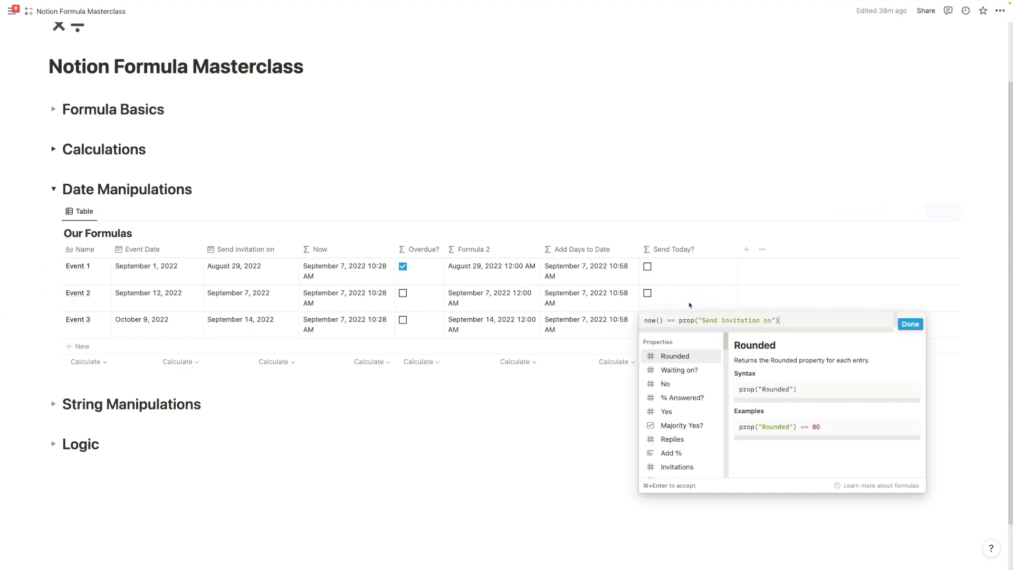
key("super+a")
type("fo")
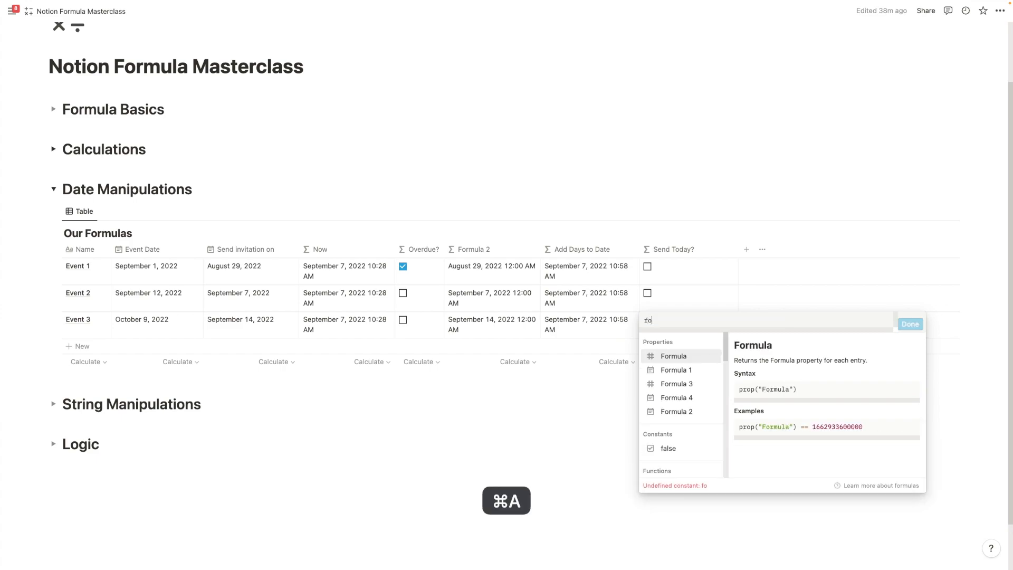
type("rmatDate")
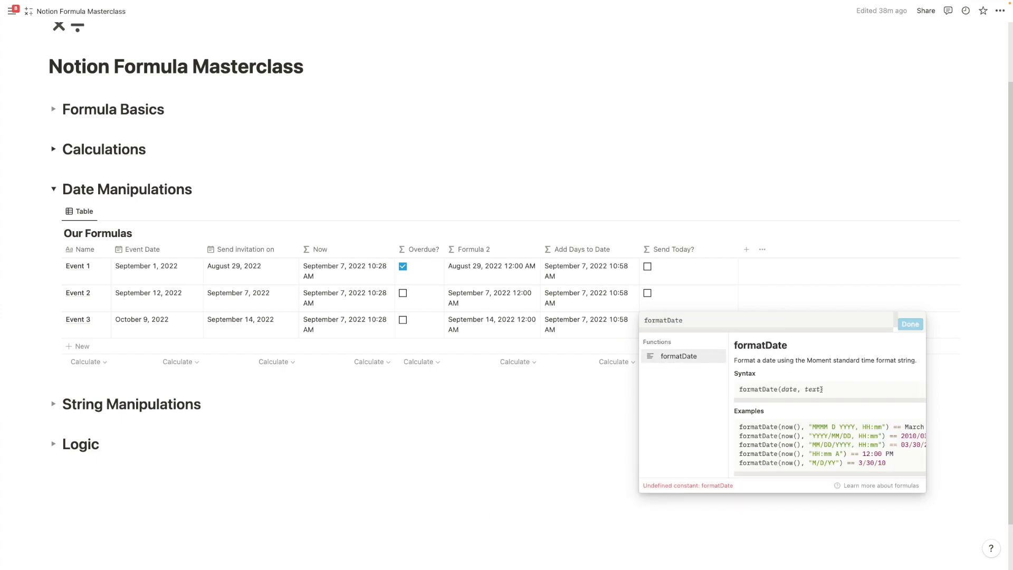
scroll(888, 443, "down", 1)
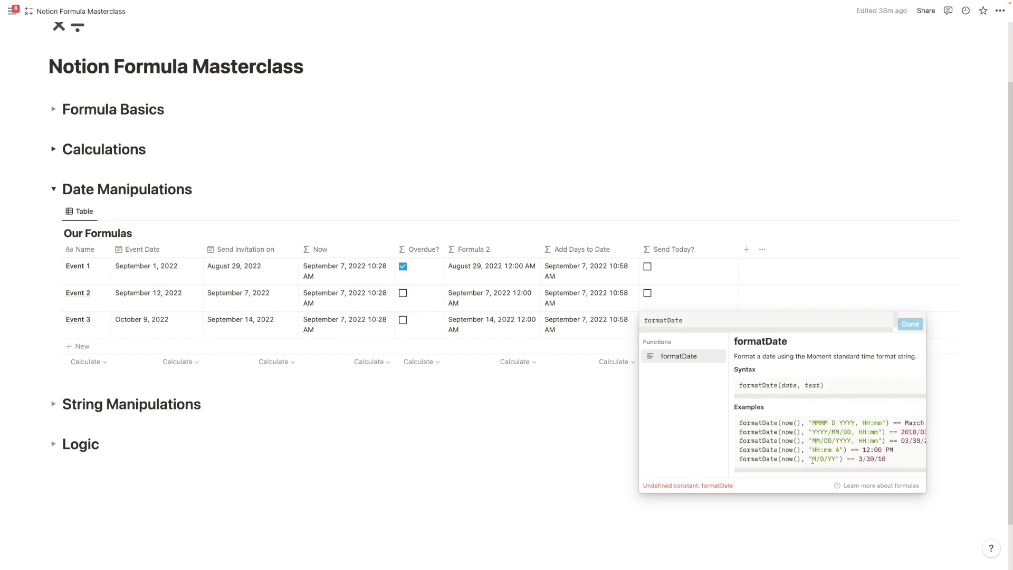
left_click_drag(815, 425, 839, 430)
left_click(839, 428)
left_click(790, 384)
triple_click(813, 386)
left_click(814, 384)
double_click(904, 357)
Complete the formula as formatDate(now(),"YYYY").
left_click(702, 323)
type("(now()")
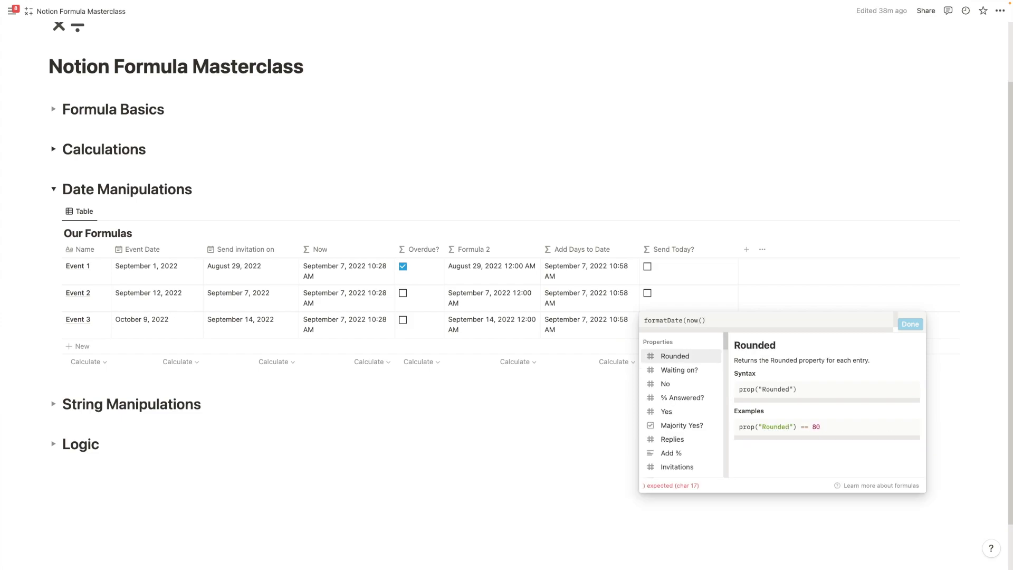
type(",\"")
left_click(660, 321)
left_click_drag(812, 424, 833, 470)
left_click(730, 319)
type("YYYY\")")
Try the format codes "YY", "MMMM" and "mmm" in the formatDate formula.
left_click(724, 320)
key("BackSpace")
key("BackSpace")
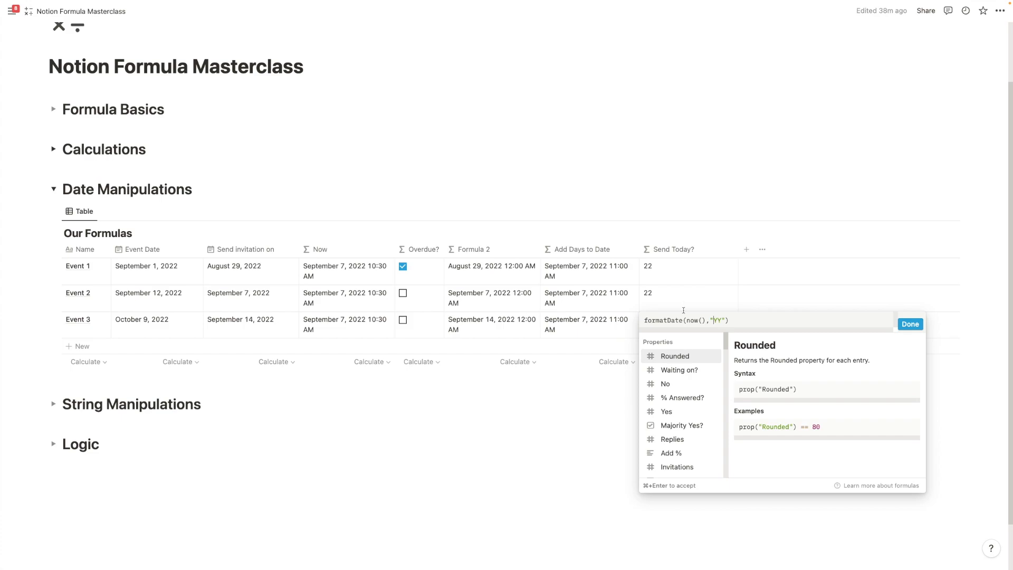
double_click(715, 320)
type("MMM")
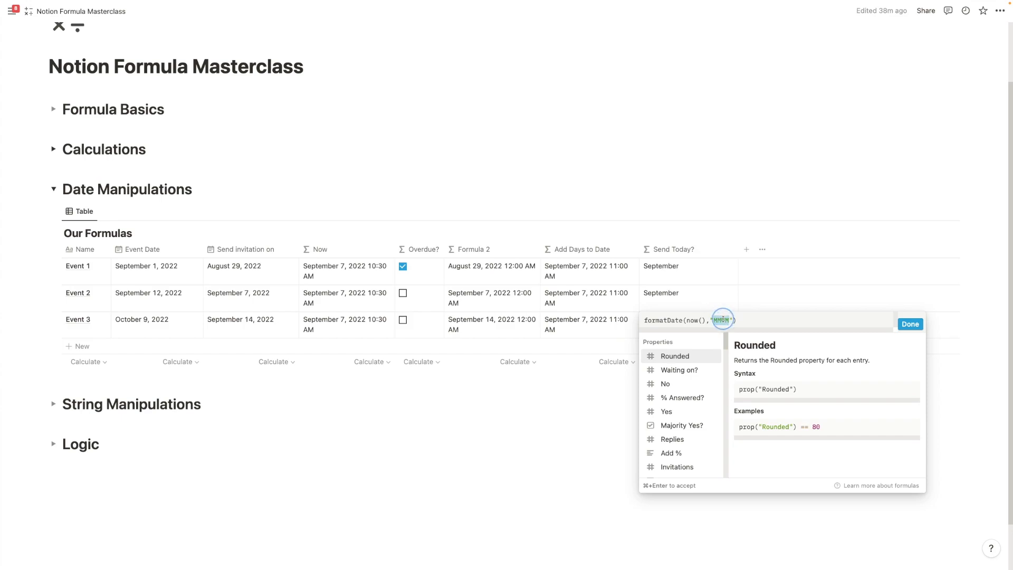
type("m")
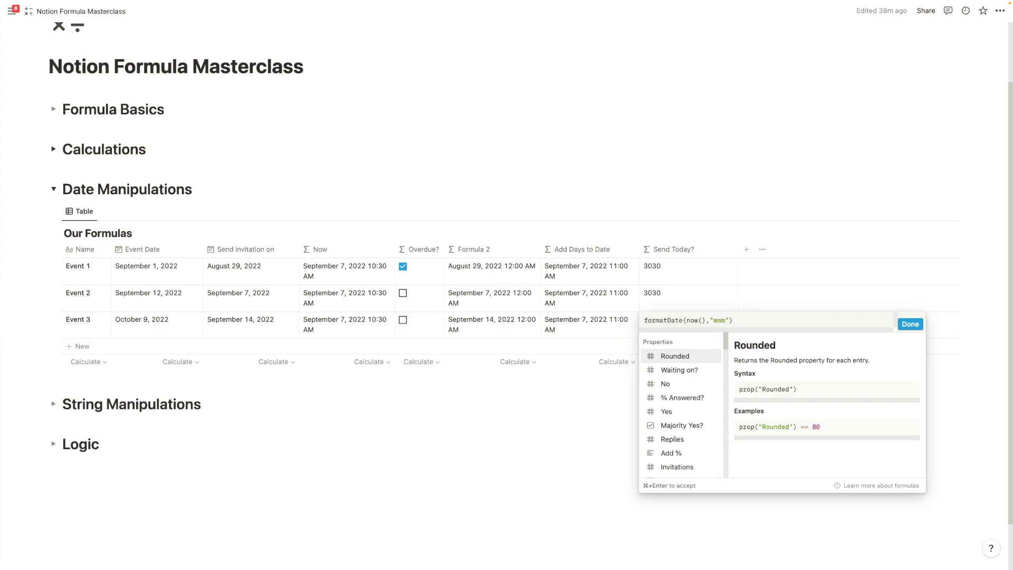
Try "DD" as the format code, then set the formatDate format to "DD-MM-YYYY".
key("BackSpace")
key("BackSpace")
key("BackSpace")
type("DD")
key("BackSpace")
key("BackSpace")
key("BackSpace")
key("BackSpace")
type("DD-MM-YYYY")
Append ==formatDate(prop("Send invitation on"),"DD-MM-YYYY") to the formula, accept it and narrow the "Send Today?" column.
left_click(791, 318)
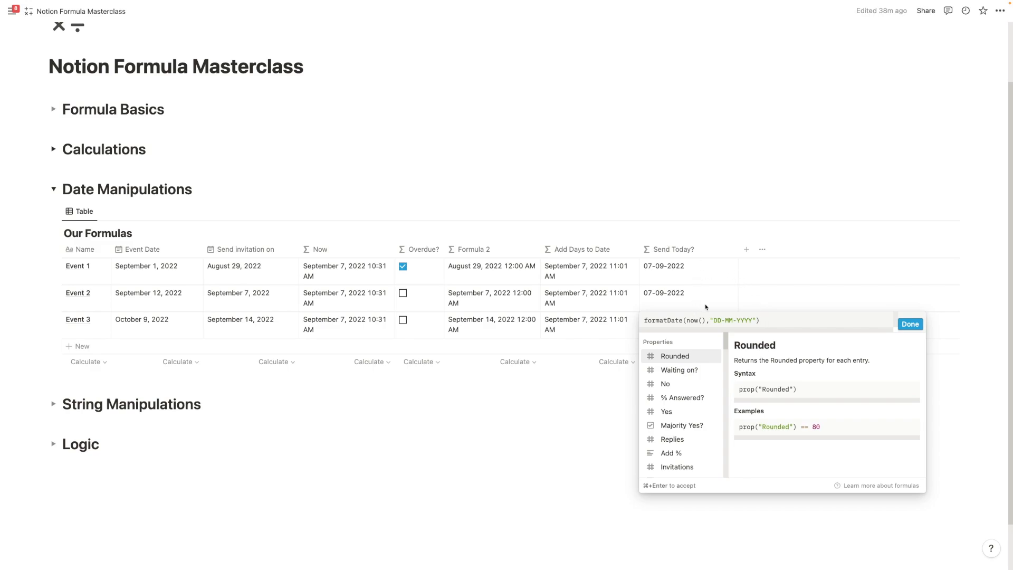
type("==formatDate(")
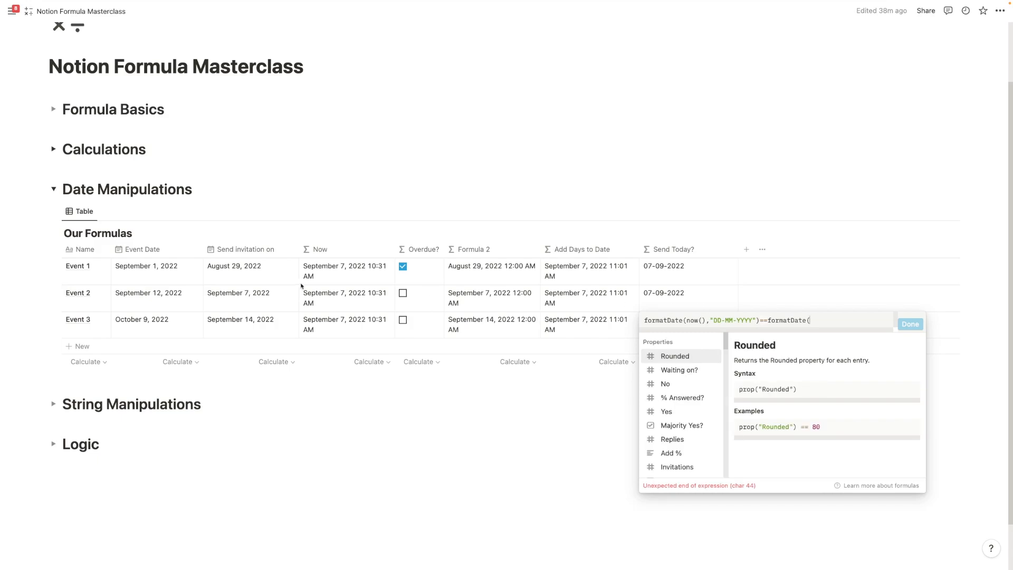
type("send")
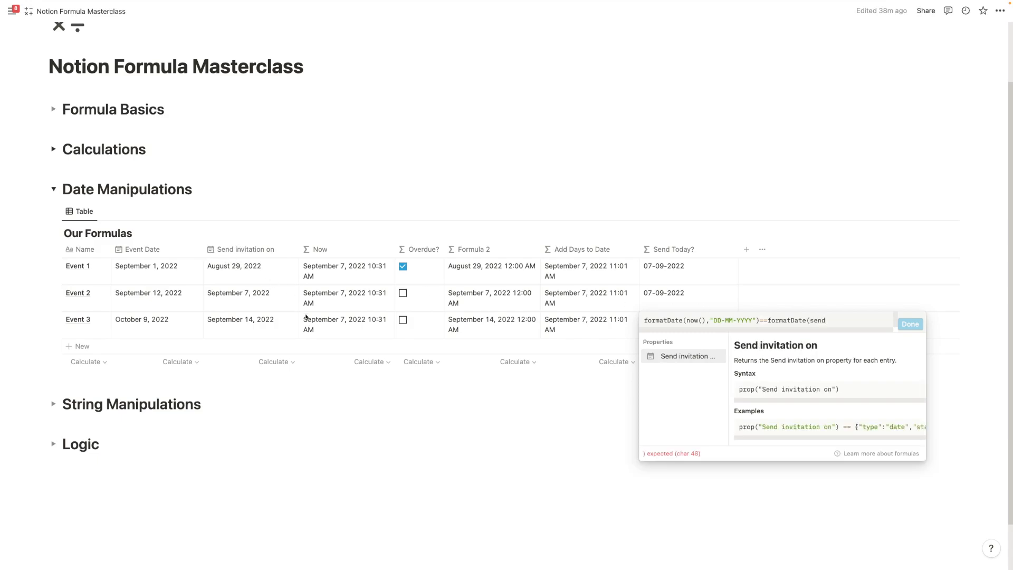
left_click(677, 358)
type(",\"DD-")
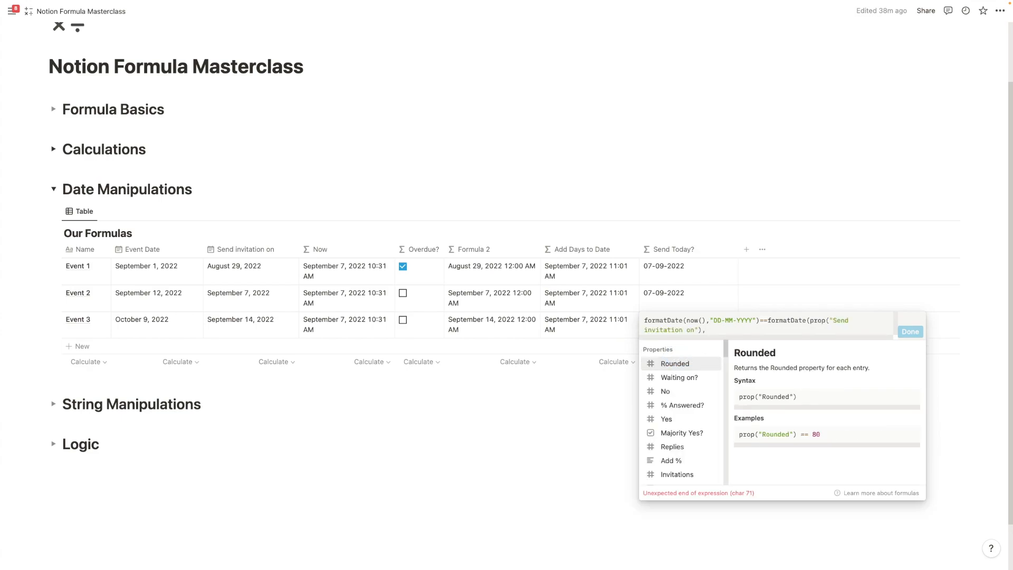
type("MM-YYYY\")")
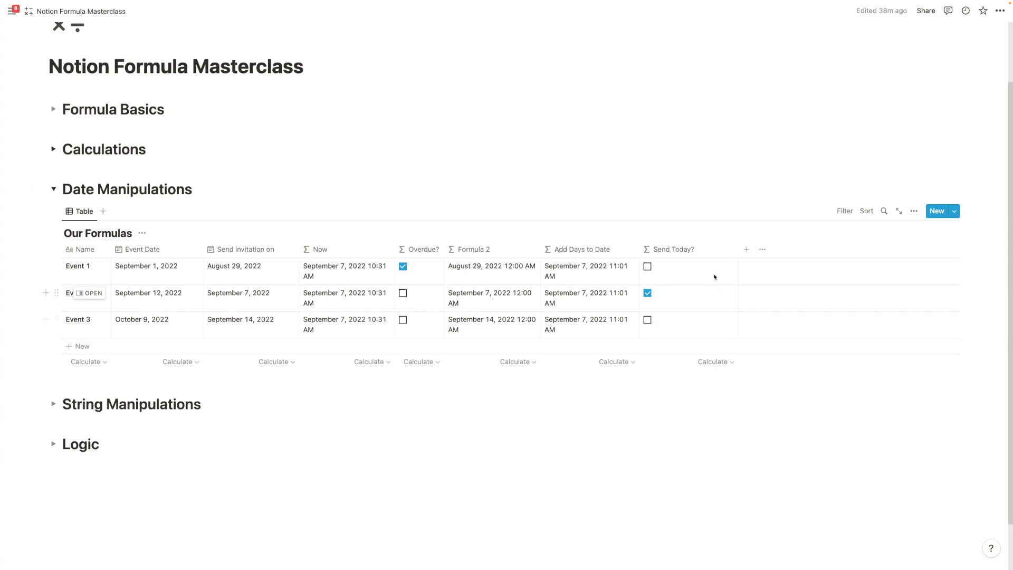
left_click_drag(738, 248, 707, 252)
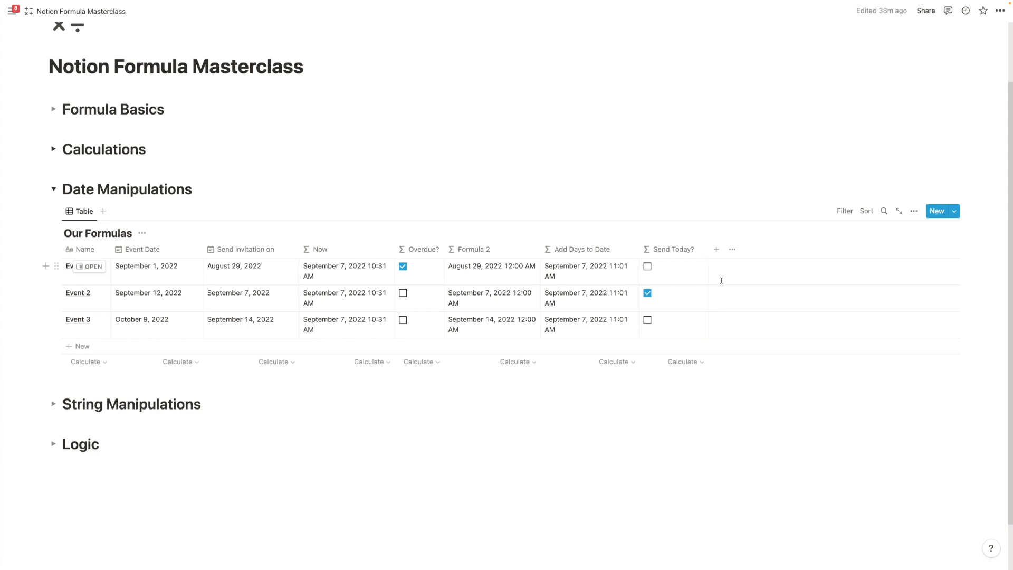
Add a new formula property named "DateBetween" to the Date Manipulations table.
left_click(716, 249)
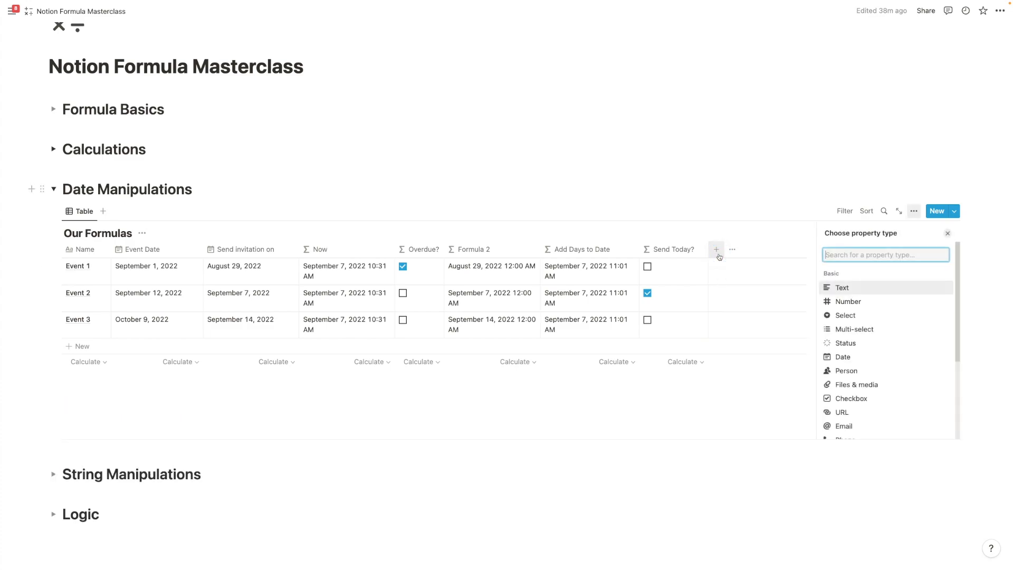
scroll(912, 373, "down", 2)
left_click(897, 346)
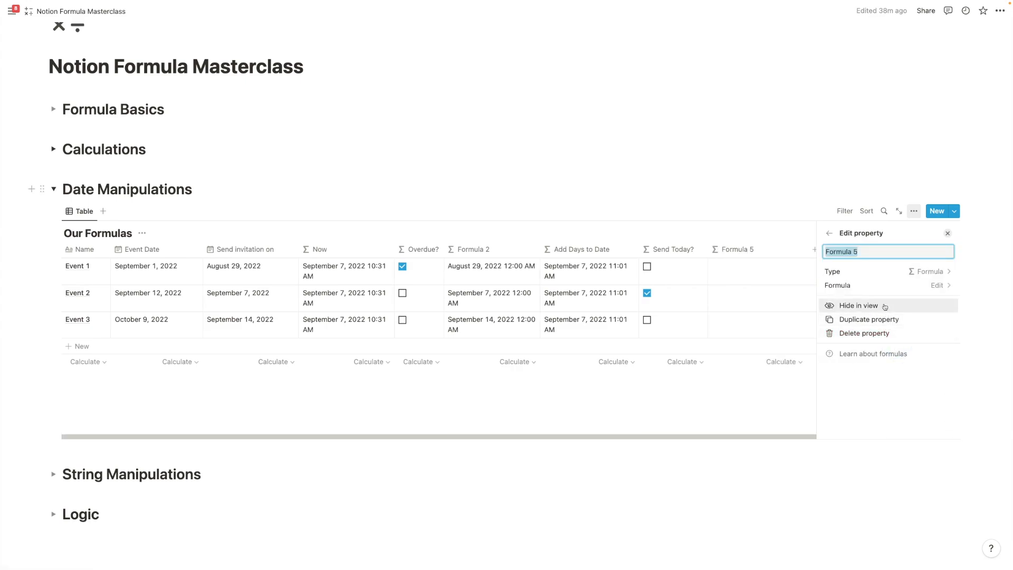
type("DateBetween")
Start the DateBetween property's formula as dateBetween(prop("Send invitation on"), using the "Send invitation on" property as the first date.
left_click(881, 288)
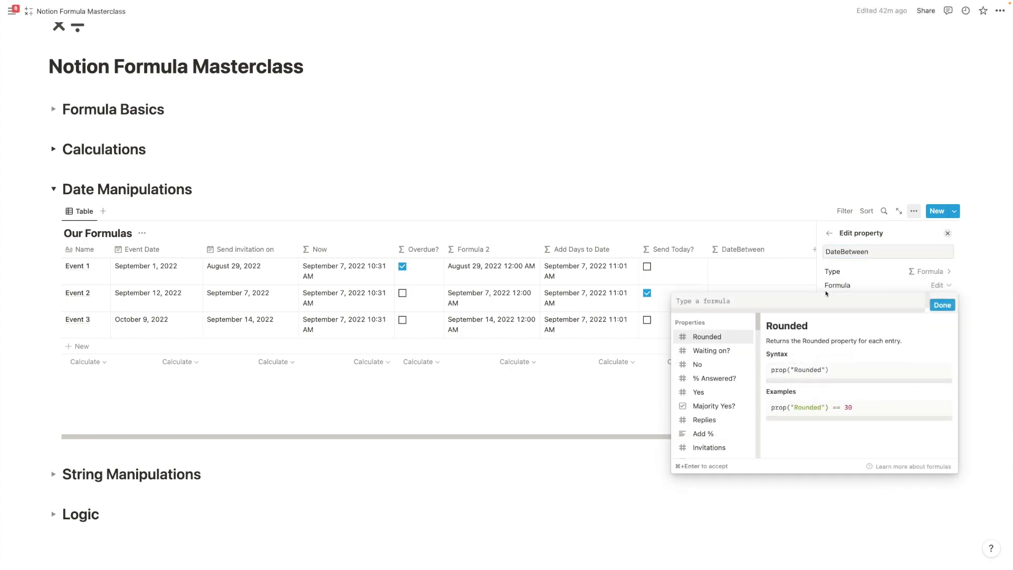
type("date")
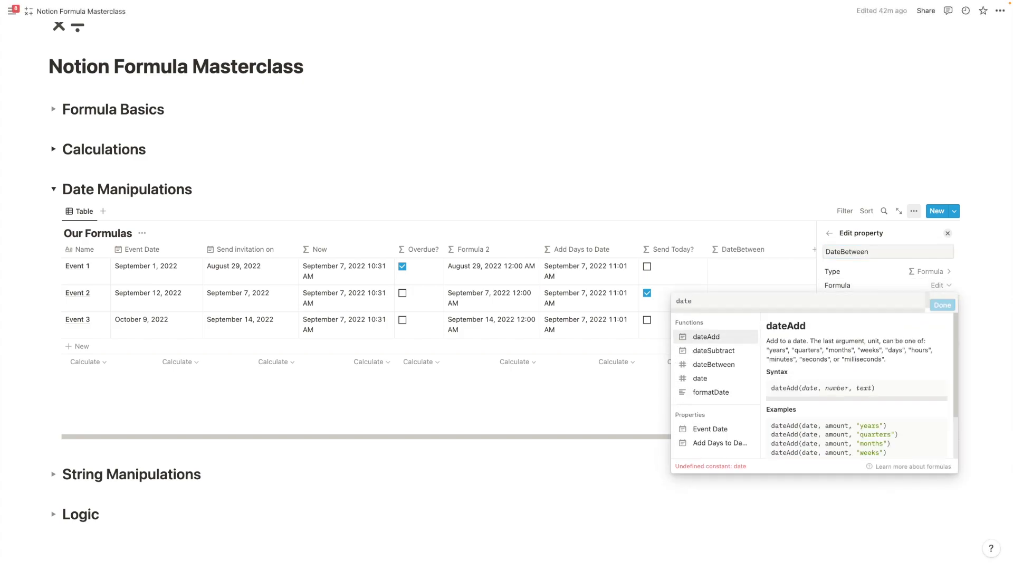
left_click(749, 364)
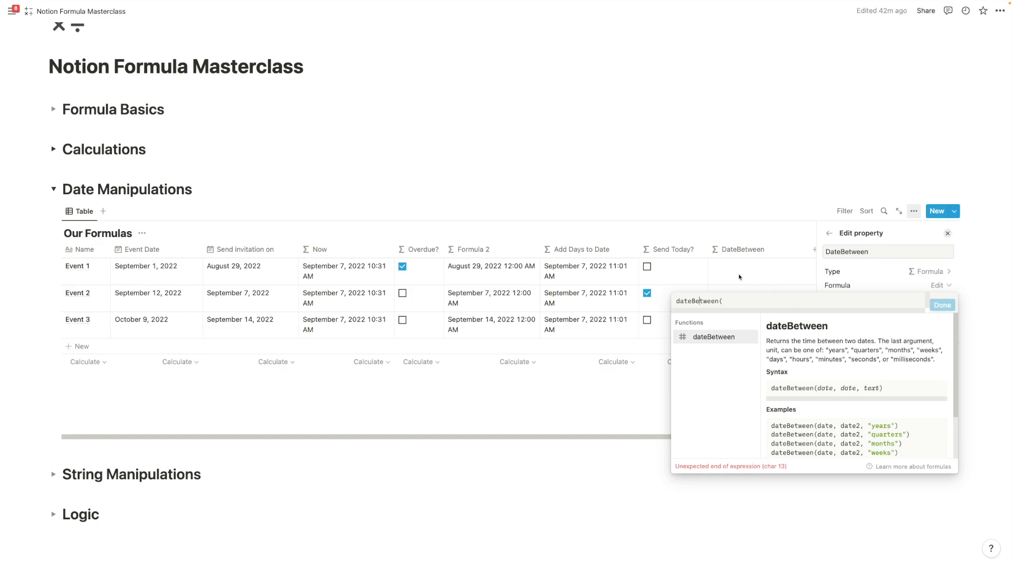
left_click(743, 297)
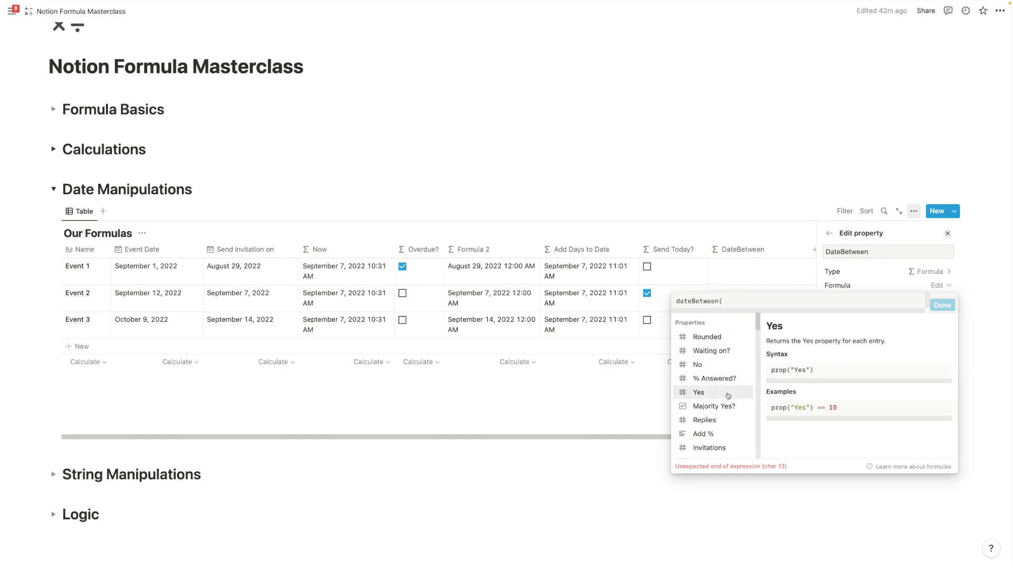
type("sen")
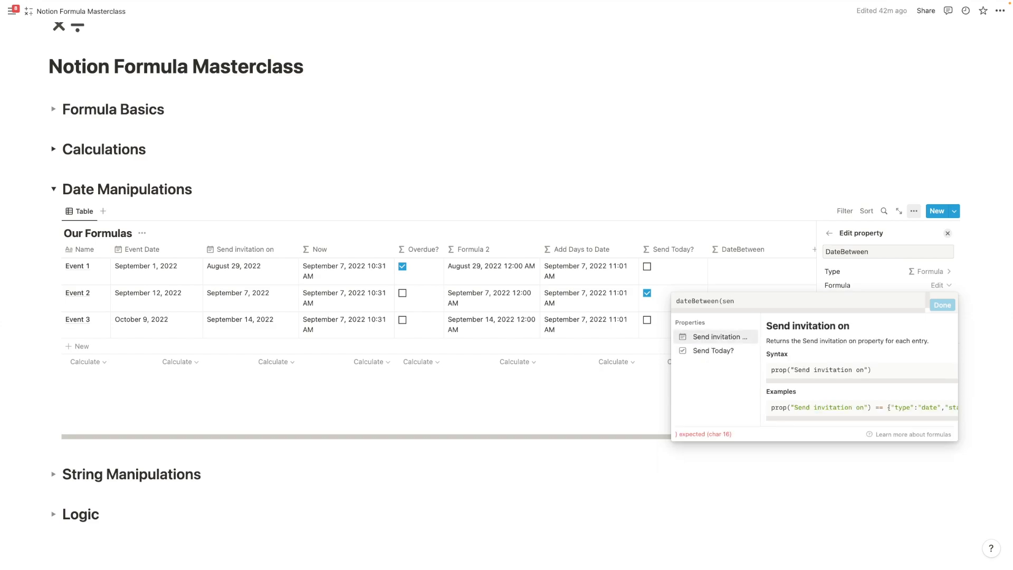
left_click(714, 337)
type(", ")
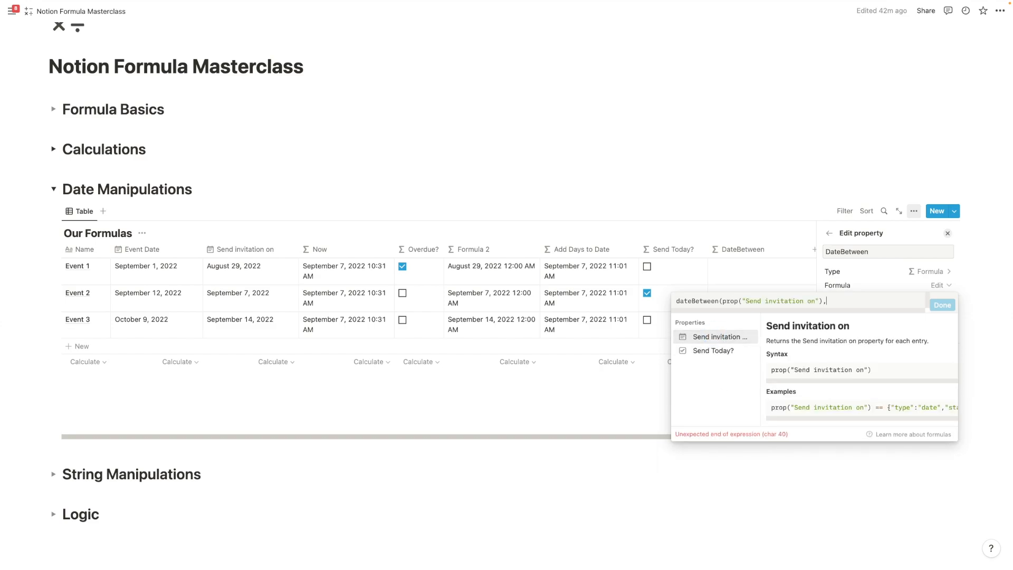
Complete the dateBetween formula with now(),"days"), accept it and narrow the DateBetween column.
type("now")
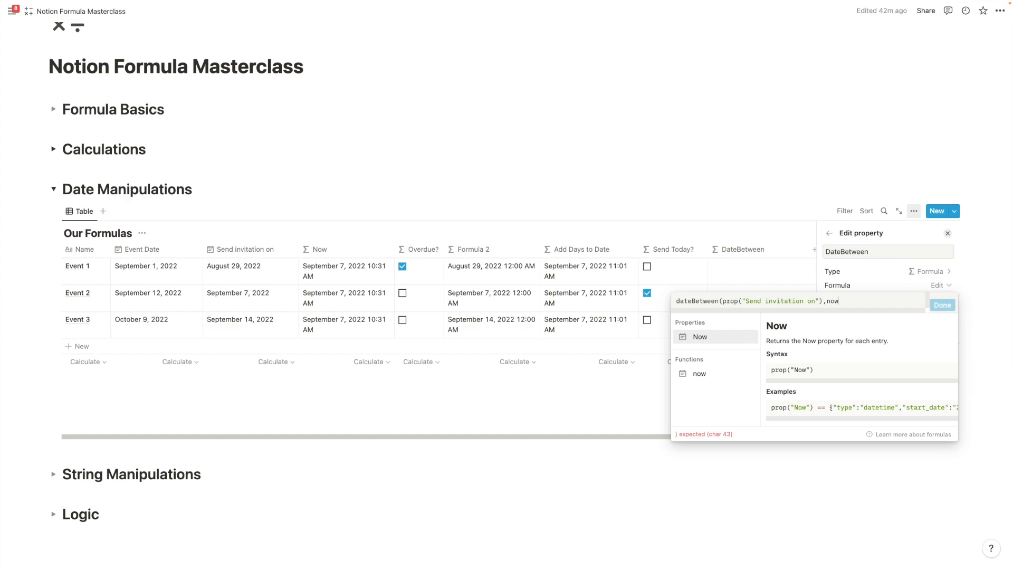
type("(),\"d")
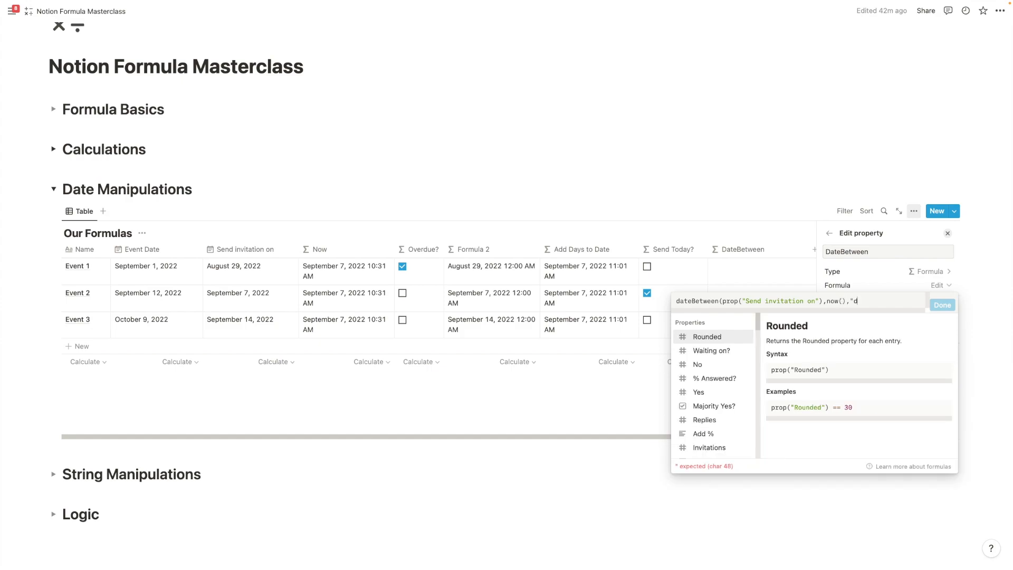
type("ays\")=")
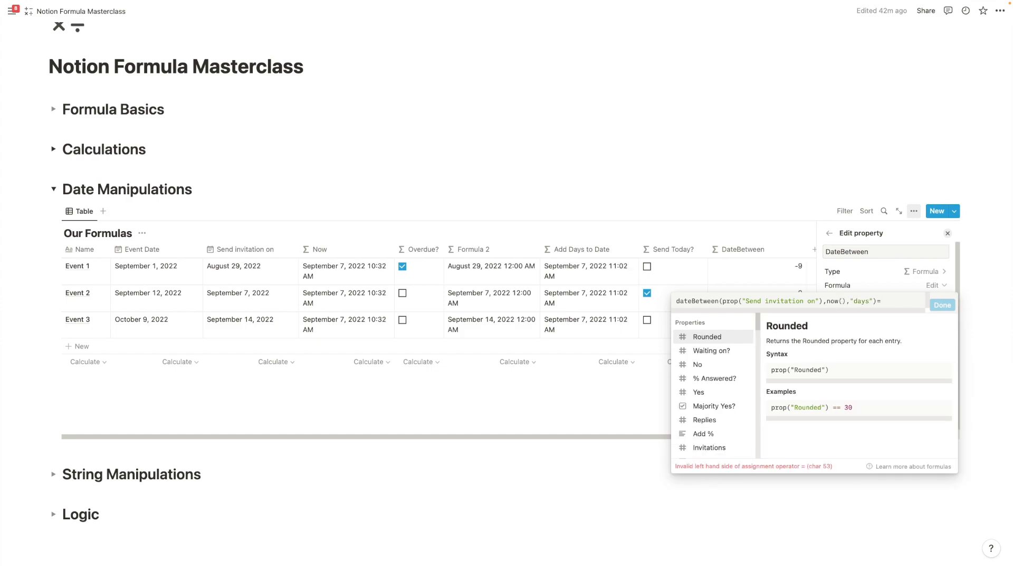
key("BackSpace")
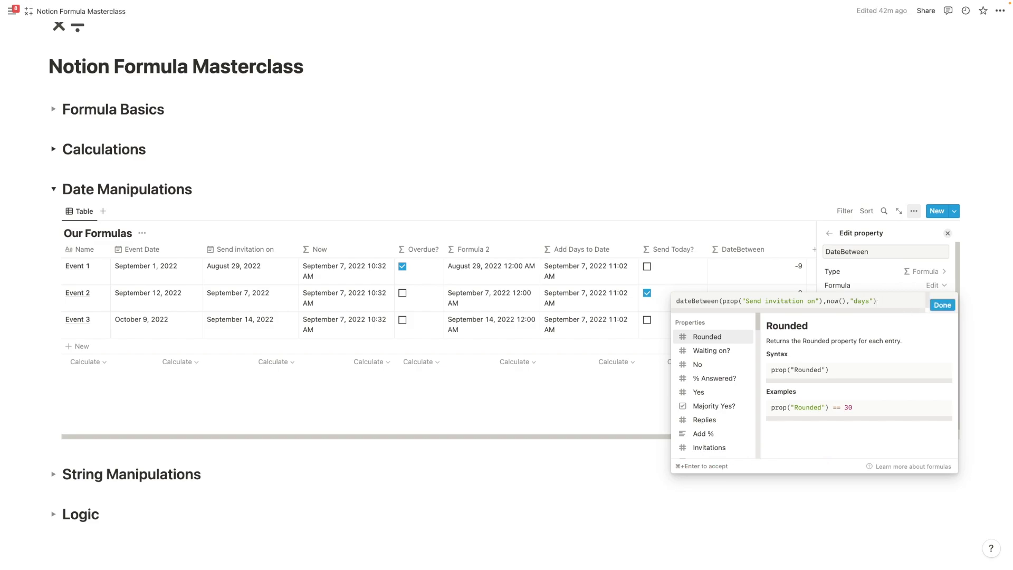
left_click(942, 305)
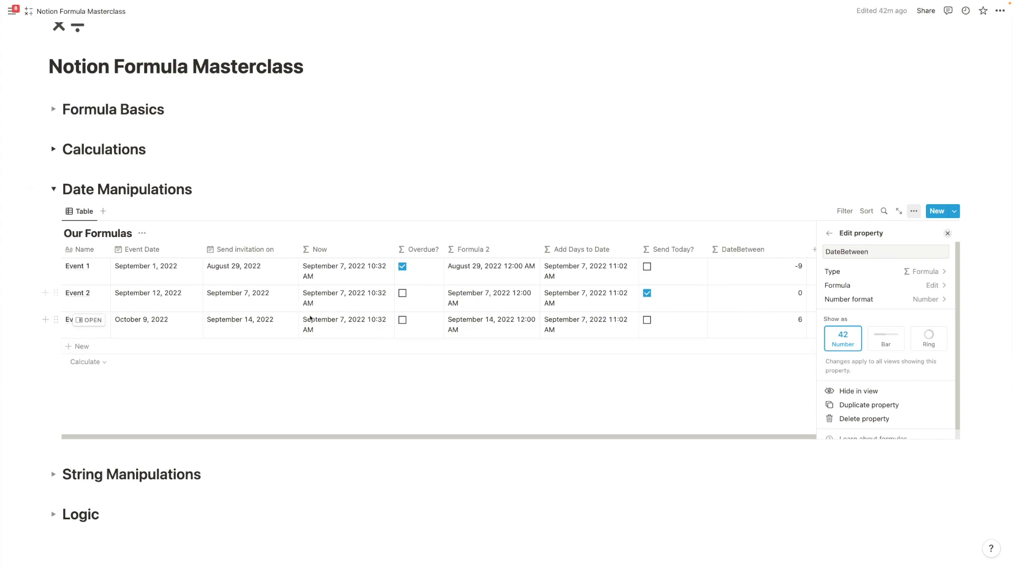
left_click_drag(808, 249, 775, 249)
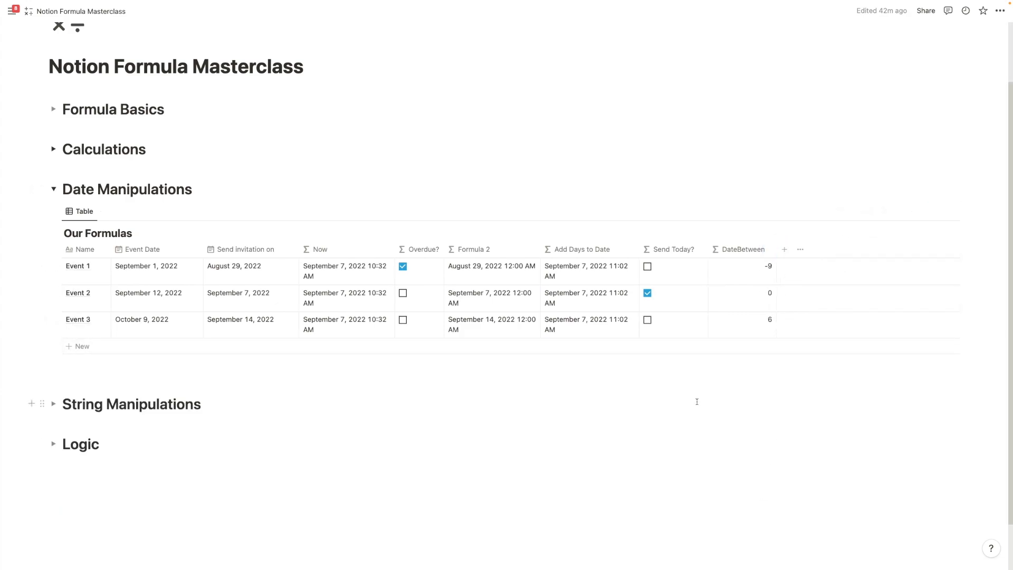
Replace the "Send Today?" formula with a check that the DateBetween property ==0, then narrow the column slightly.
left_click(680, 296)
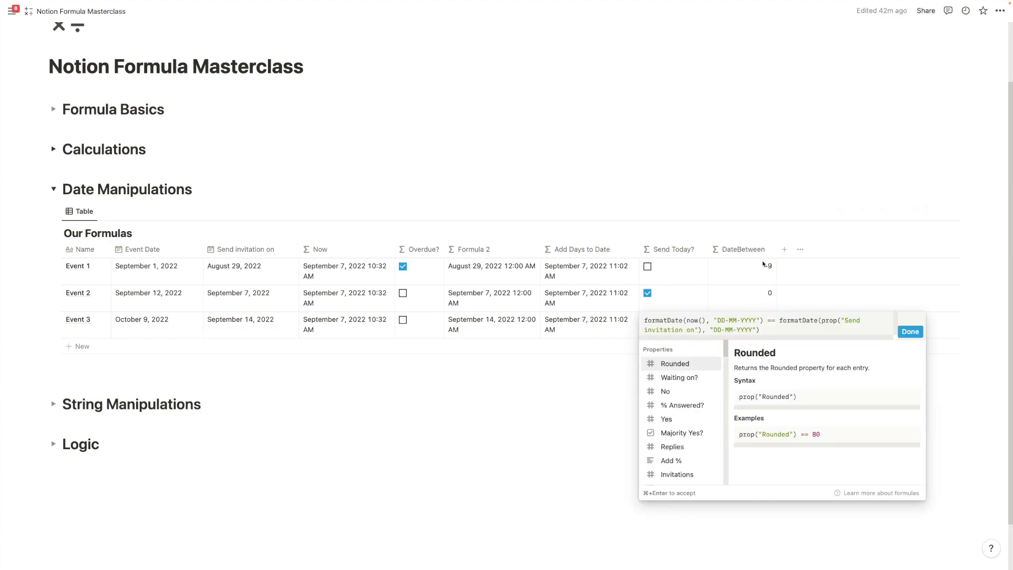
key("super+a")
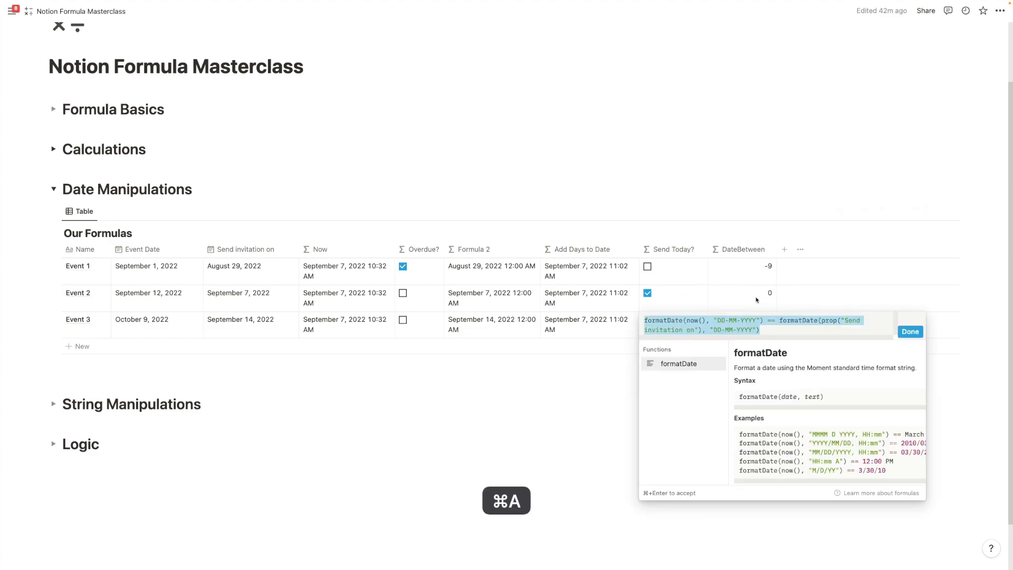
type("date")
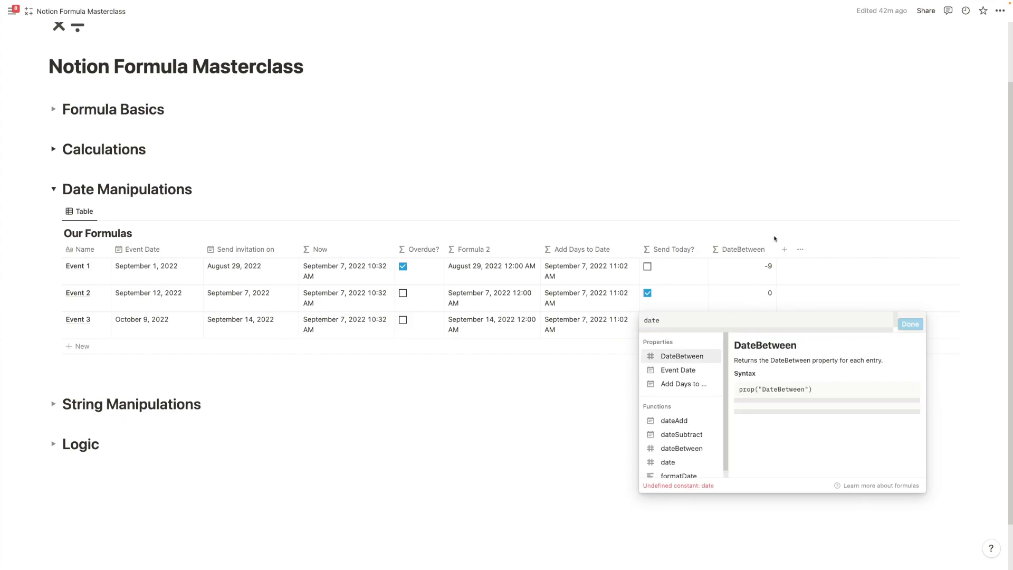
double_click(680, 356)
type("=")
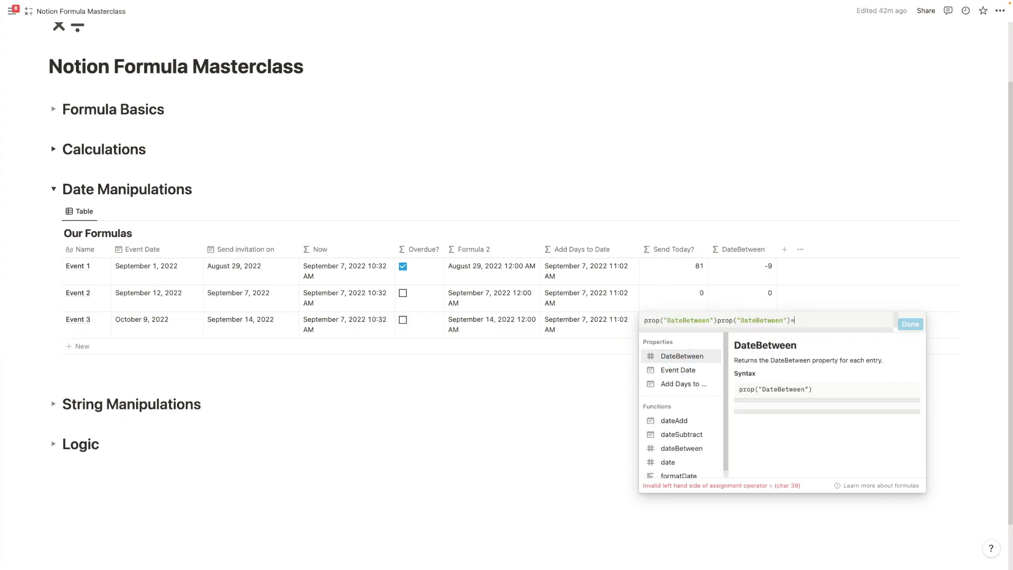
type("=0")
left_click(906, 329)
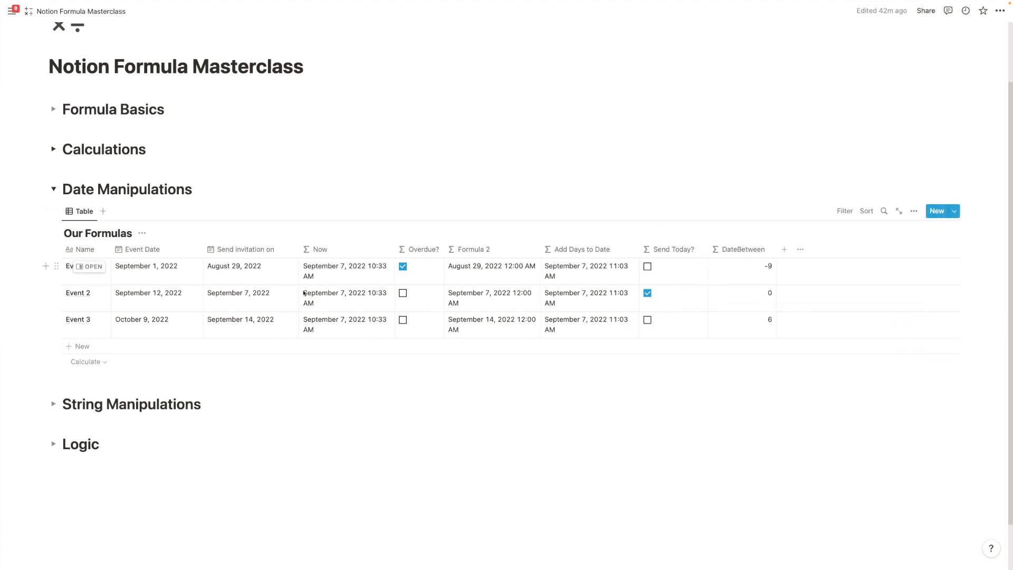
left_click_drag(708, 254, 703, 251)
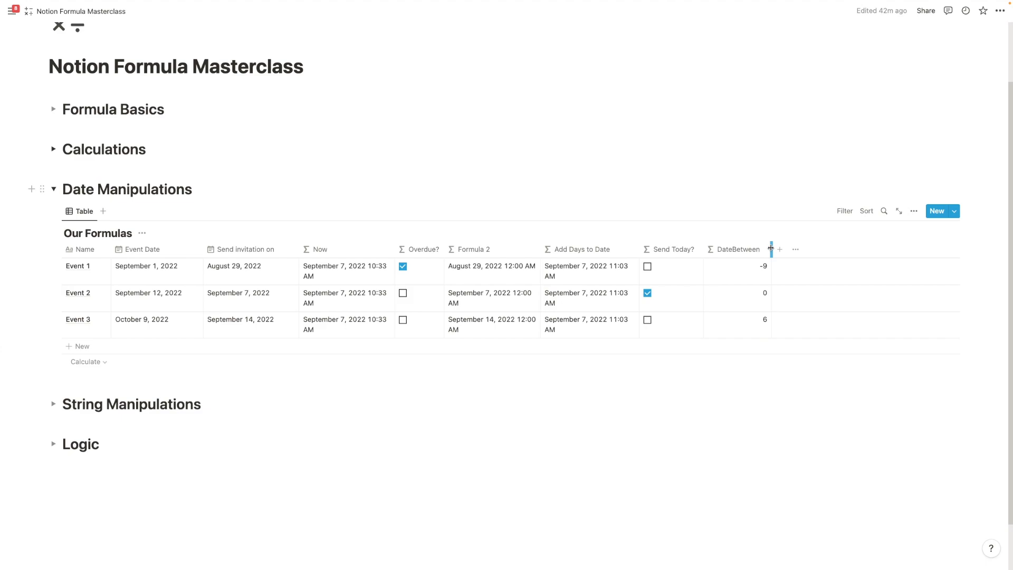
Add an advanced filter where "Send invitation on" is within the past week.
left_click(844, 211)
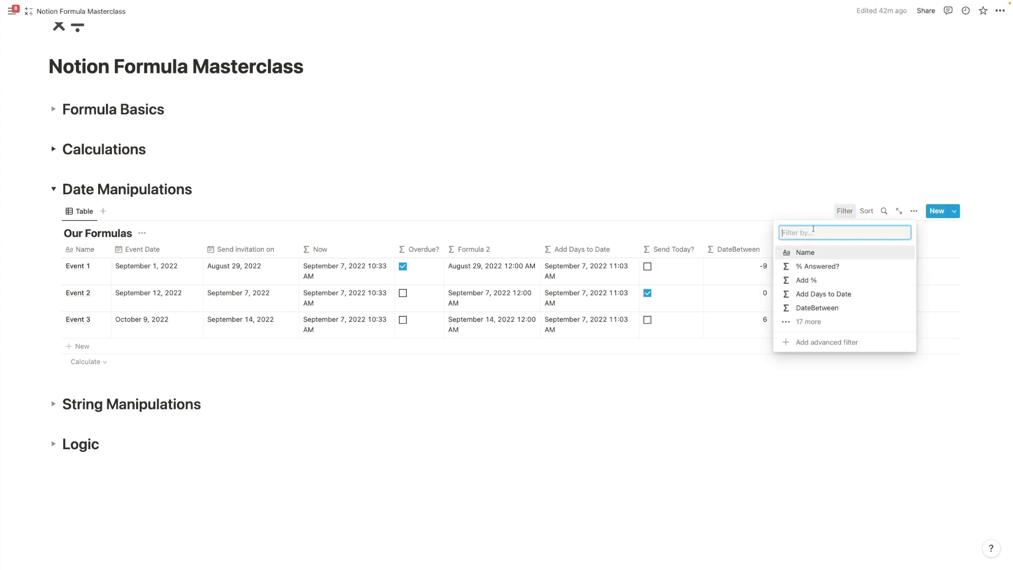
left_click(808, 343)
left_click(91, 279)
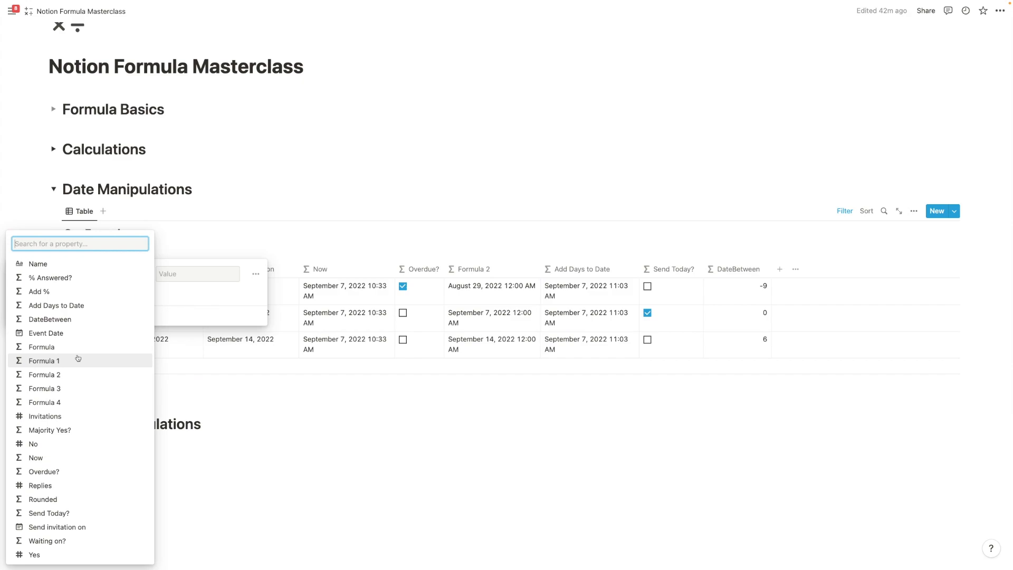
left_click(58, 526)
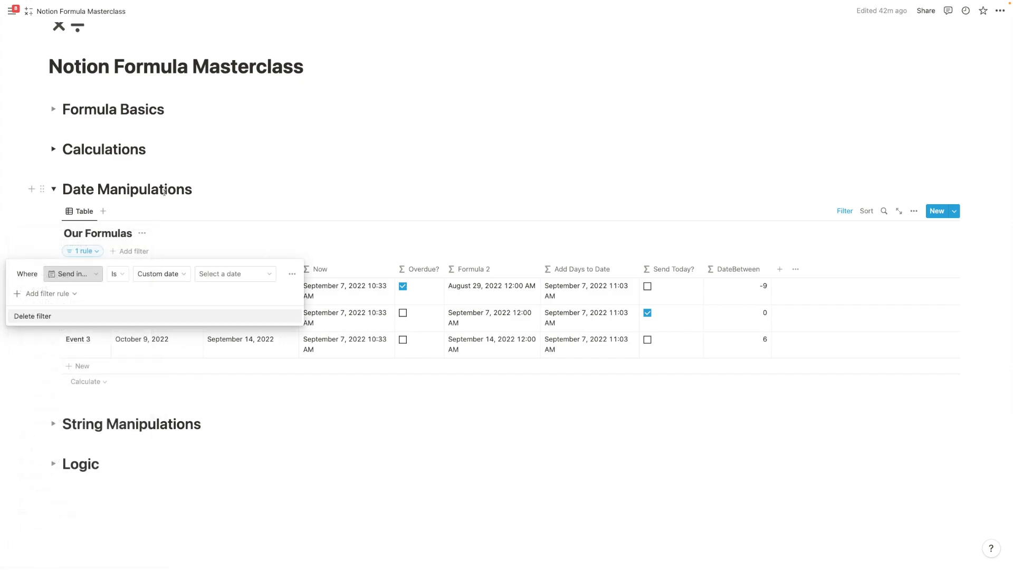
left_click(117, 274)
left_click(92, 361)
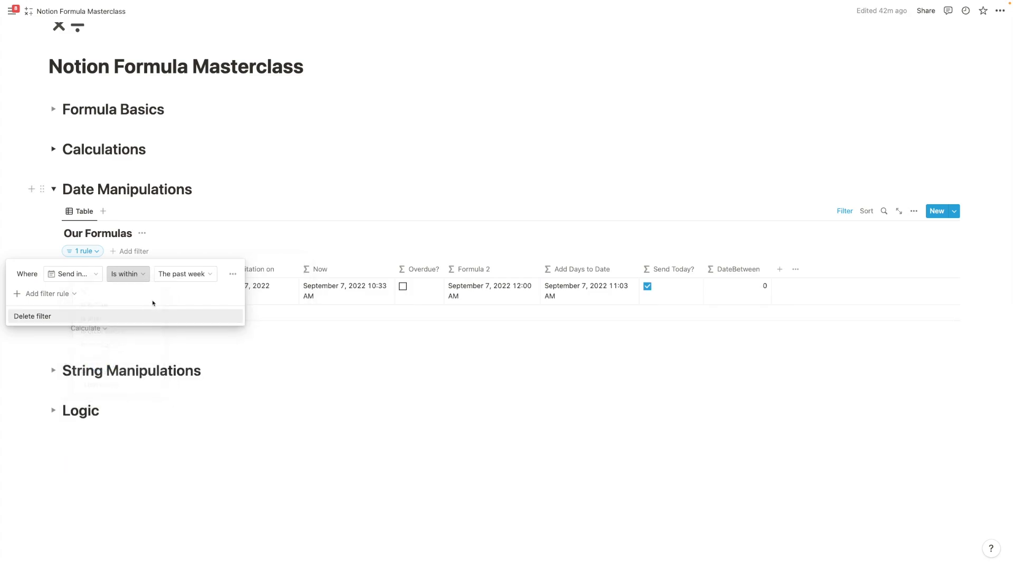
Examine the relative date ranges available for the "Send invitation on" filter rule and close the filter settings.
left_click(175, 275)
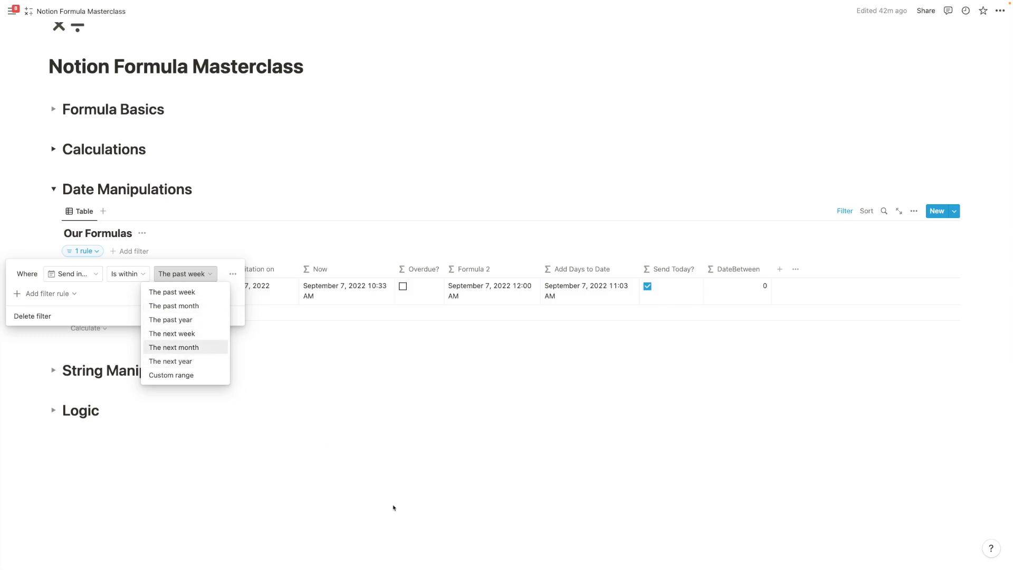
left_click(521, 376)
left_click(213, 275)
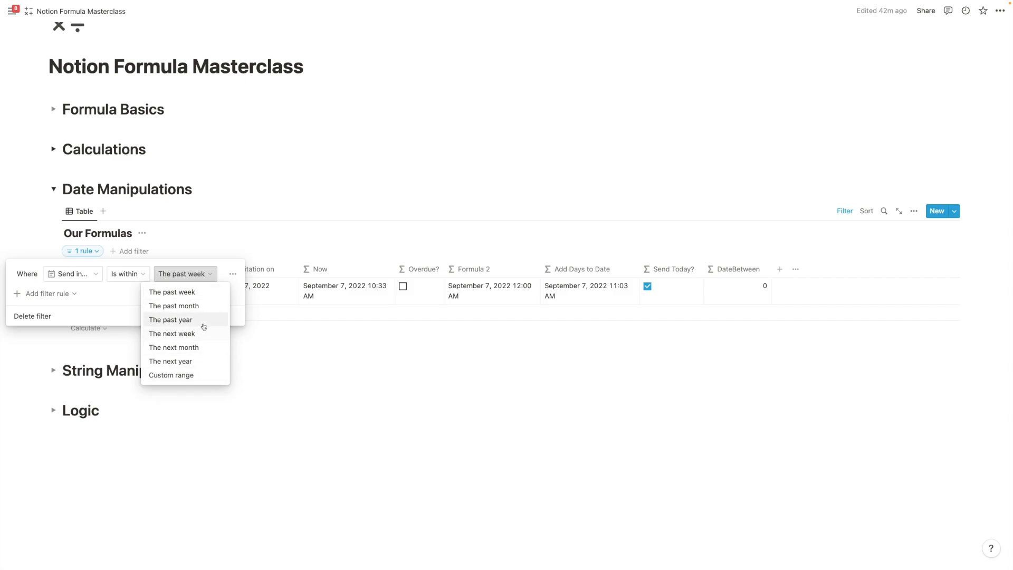
left_click(361, 385)
left_click(237, 241)
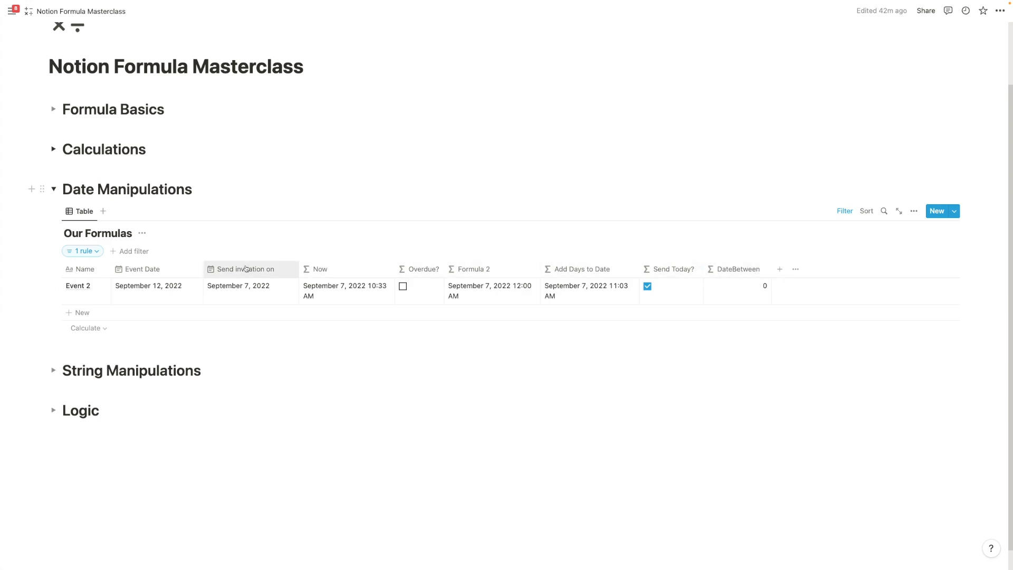
Remove the "Send invitation on" filter rule from the table.
scroll(127, 296, "up", 1)
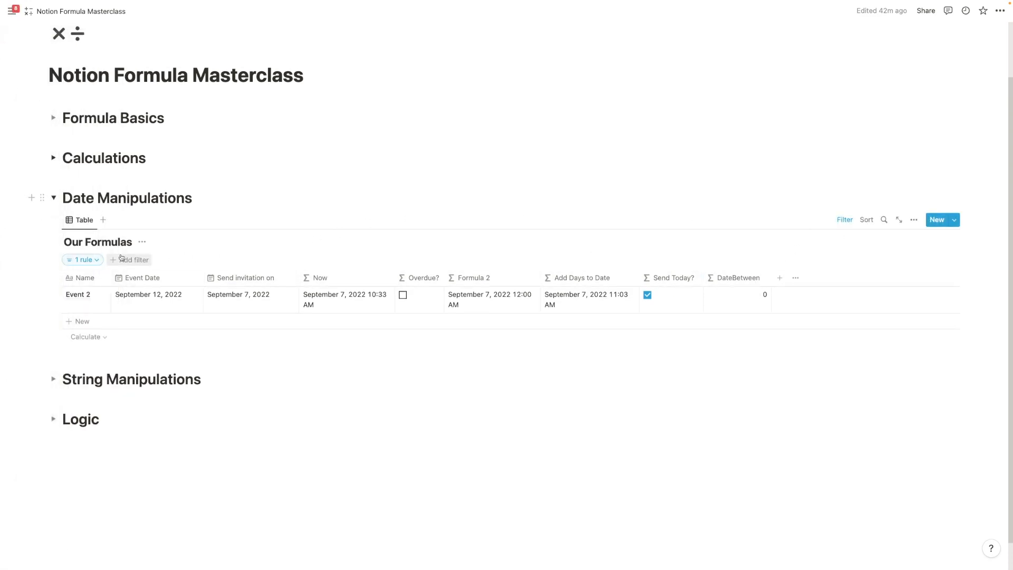
left_click(100, 261)
left_click(233, 282)
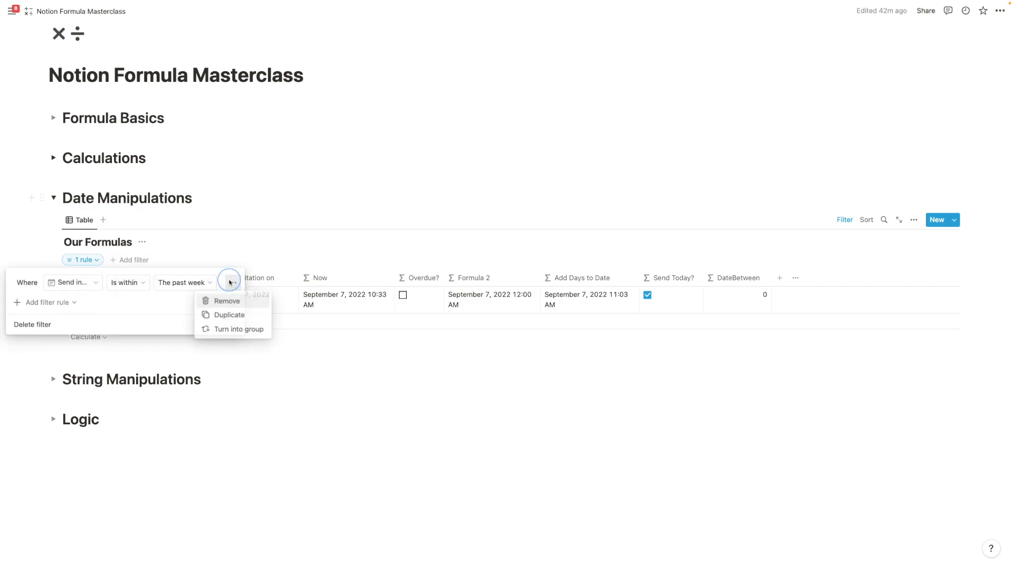
left_click(220, 306)
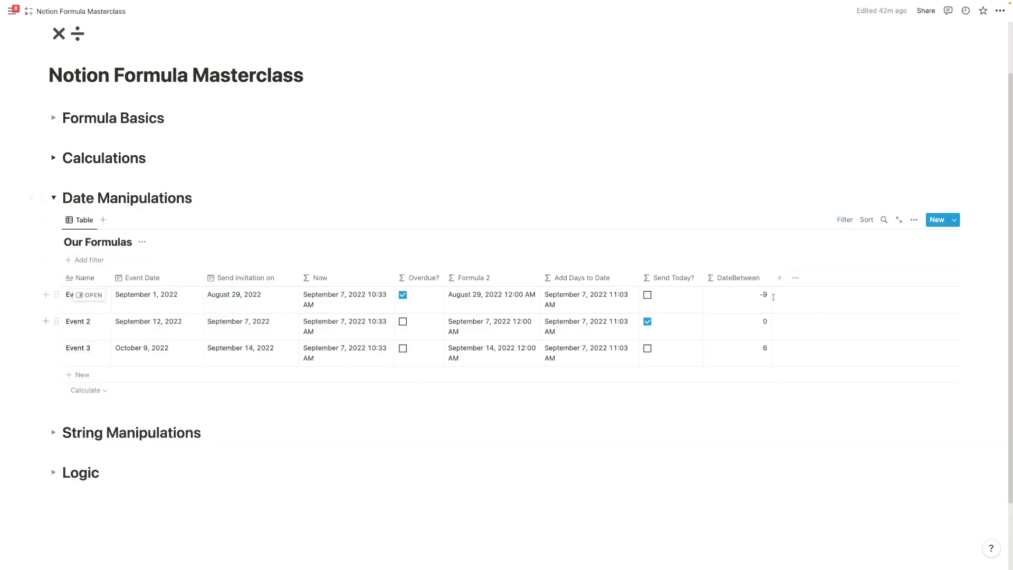
Add another formula property named "within 3 days?" to the table.
left_click(780, 279)
scroll(904, 400, "down", 3)
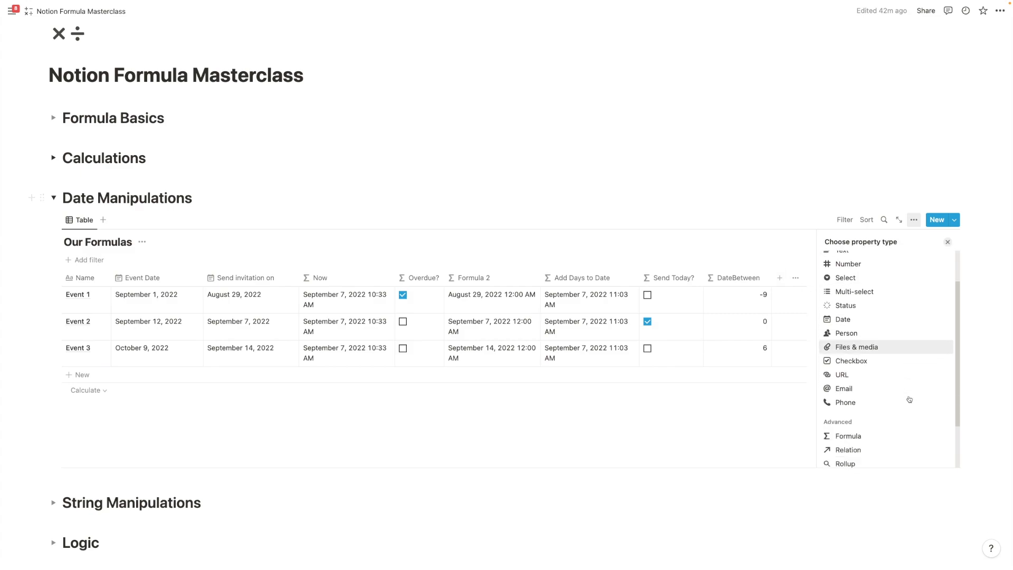
left_click(847, 374)
type("wi")
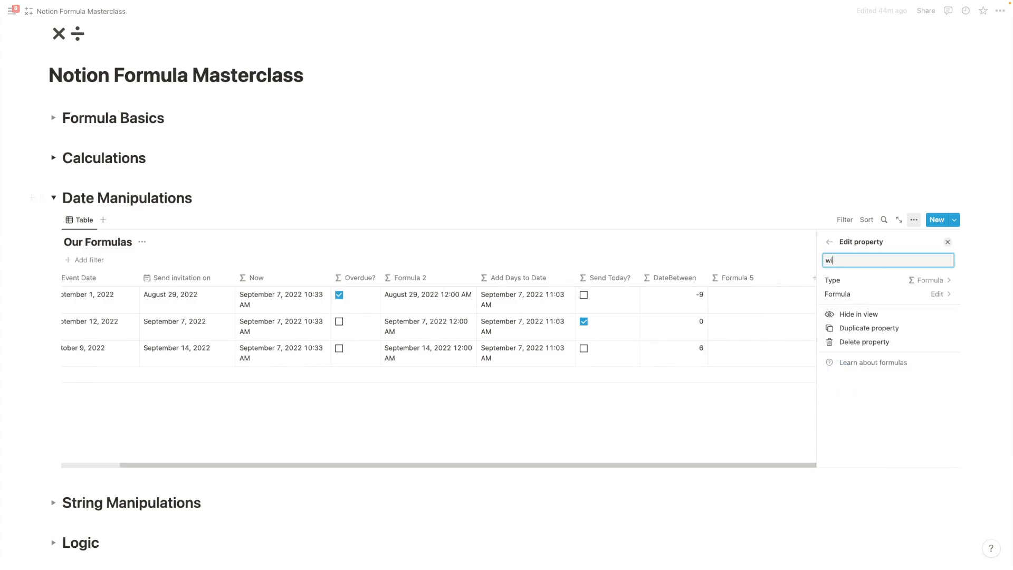
type("thin 3 days?")
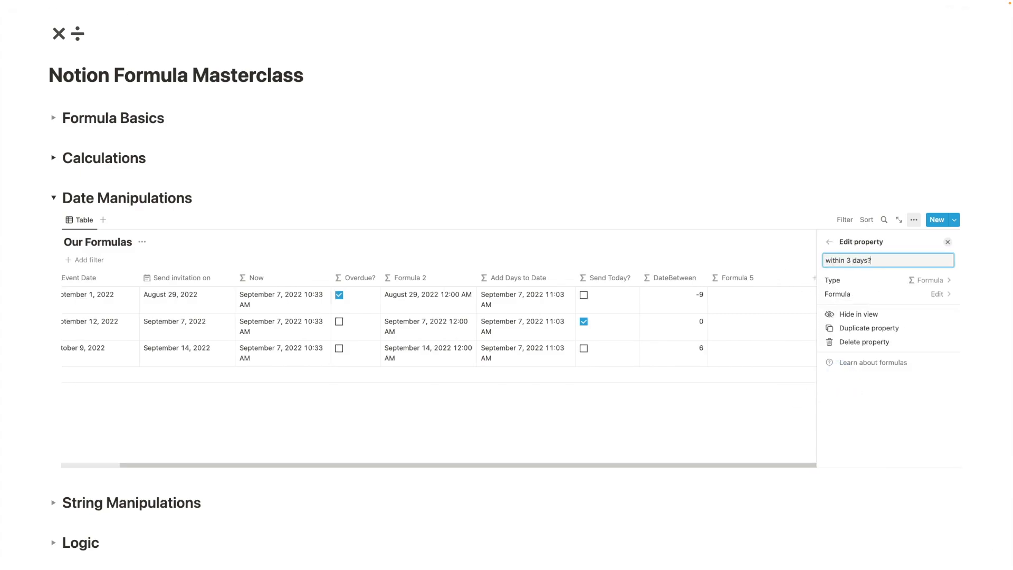
Set the "within 3 days?" formula to prop("DateBetween") >= 0 and apply it.
left_click(876, 294)
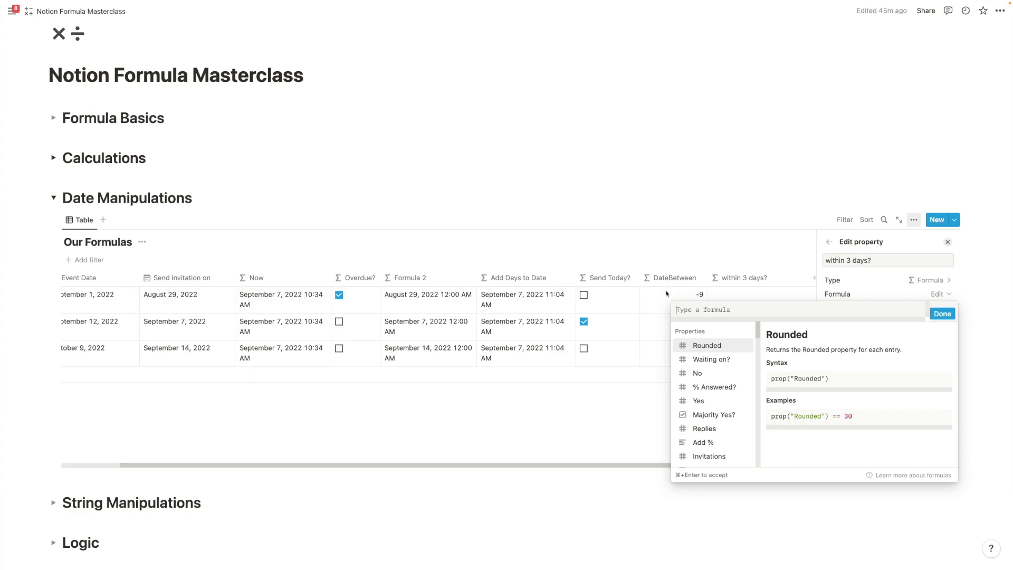
key("Down")
key("Down")
type("date")
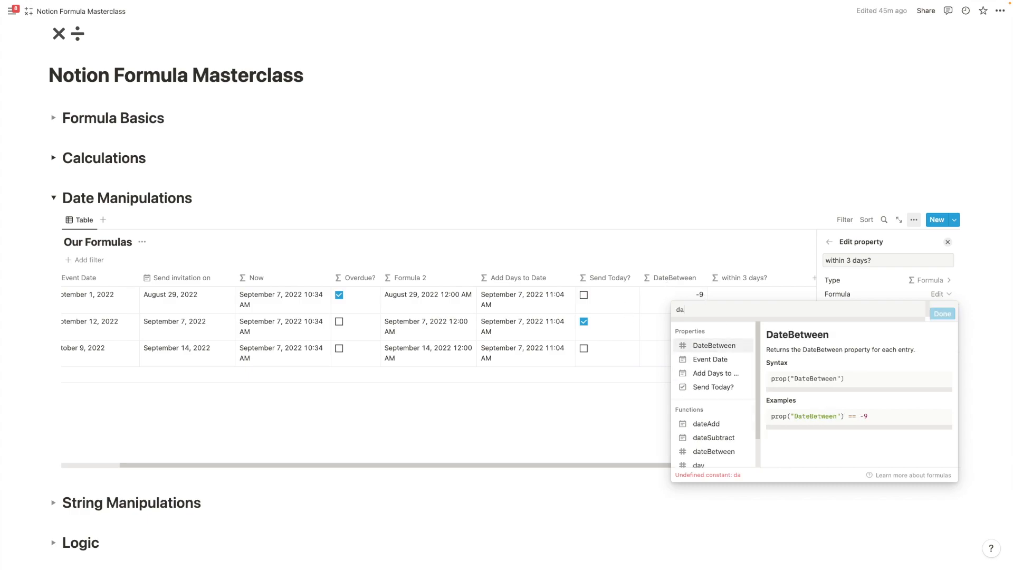
left_click(737, 346)
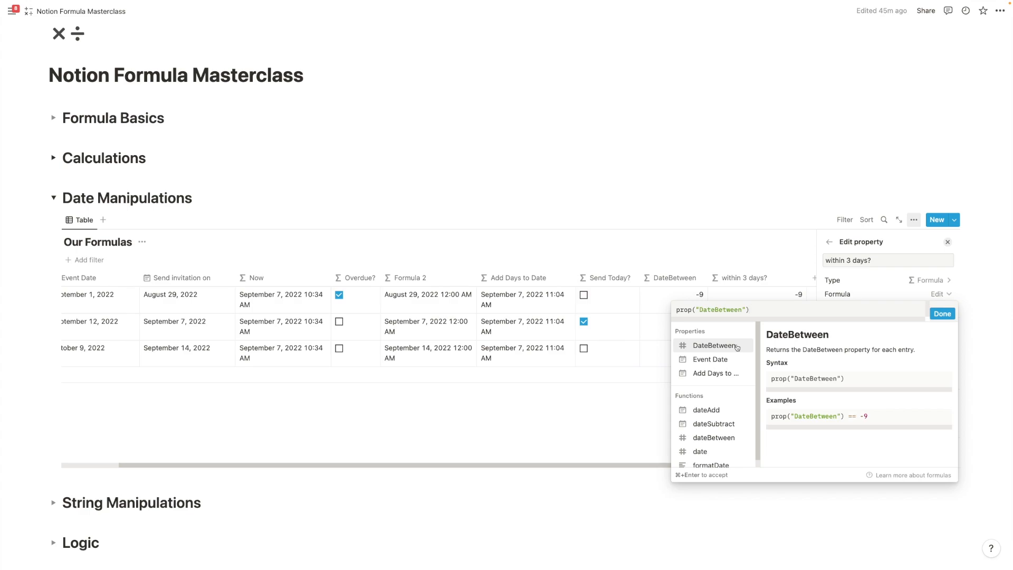
type("=")
key("BackSpace")
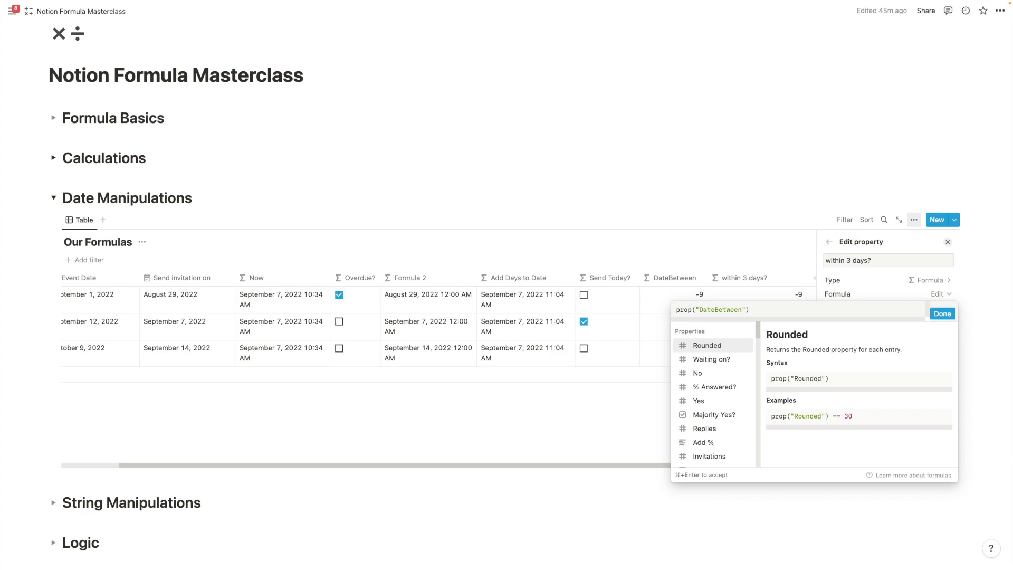
type(">=0")
left_click(942, 314)
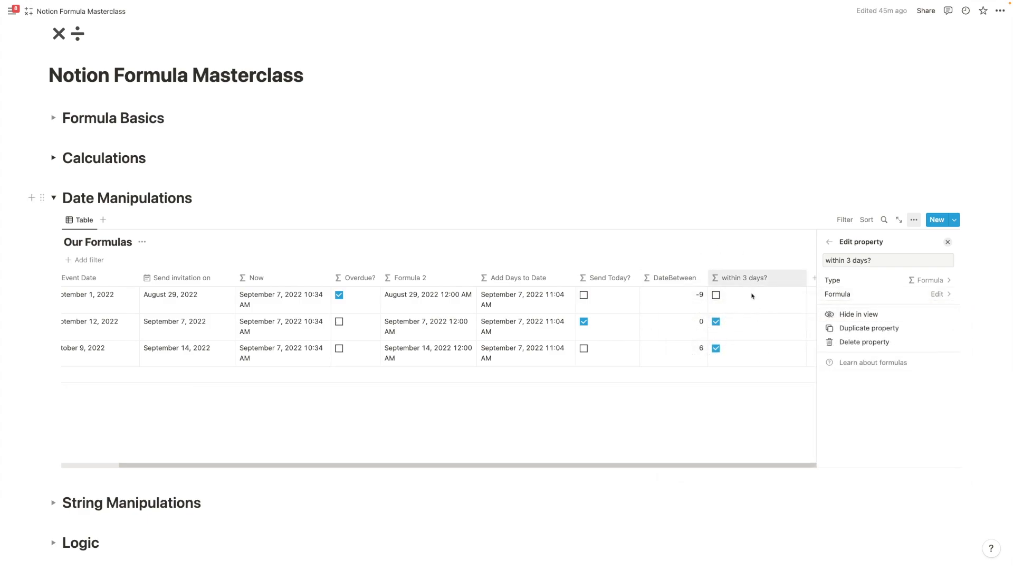
Reopen the "within 3 days?" formula and make its existing condition the first argument of an and( function.
left_click(766, 301)
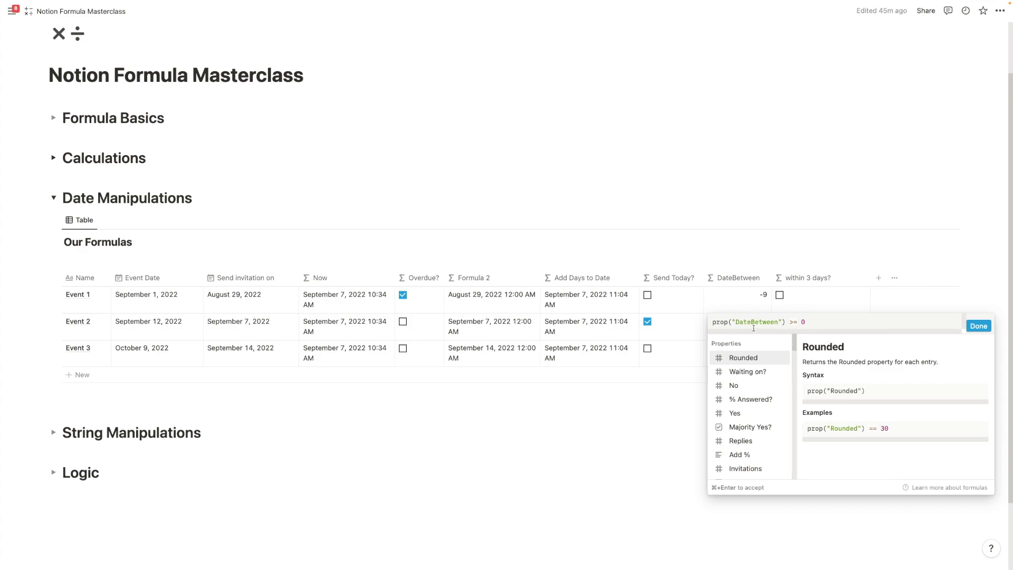
left_click(739, 212)
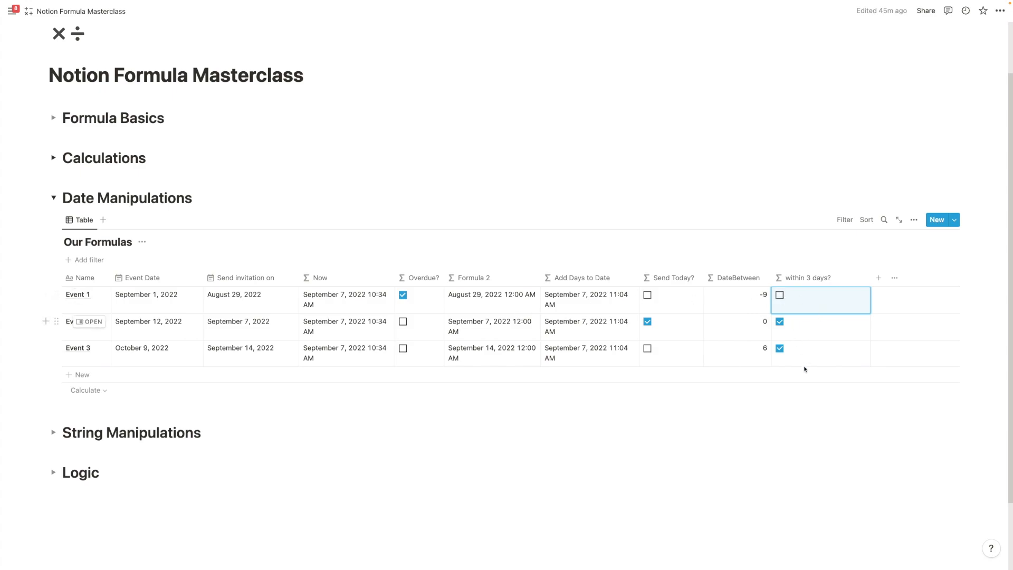
left_click(800, 301)
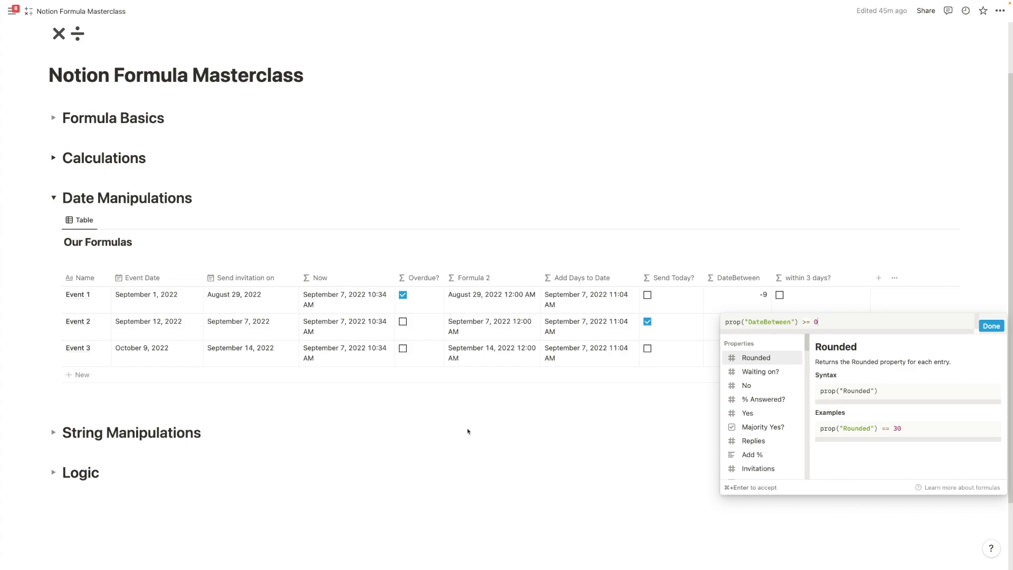
left_click(725, 322)
left_click(847, 320)
key("super+a")
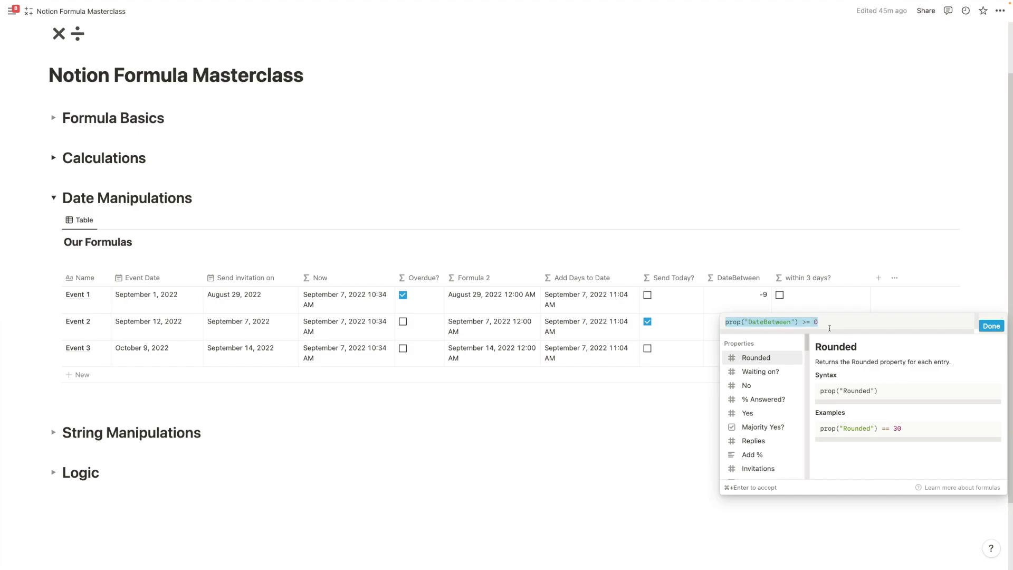
key("super+x")
type("and")
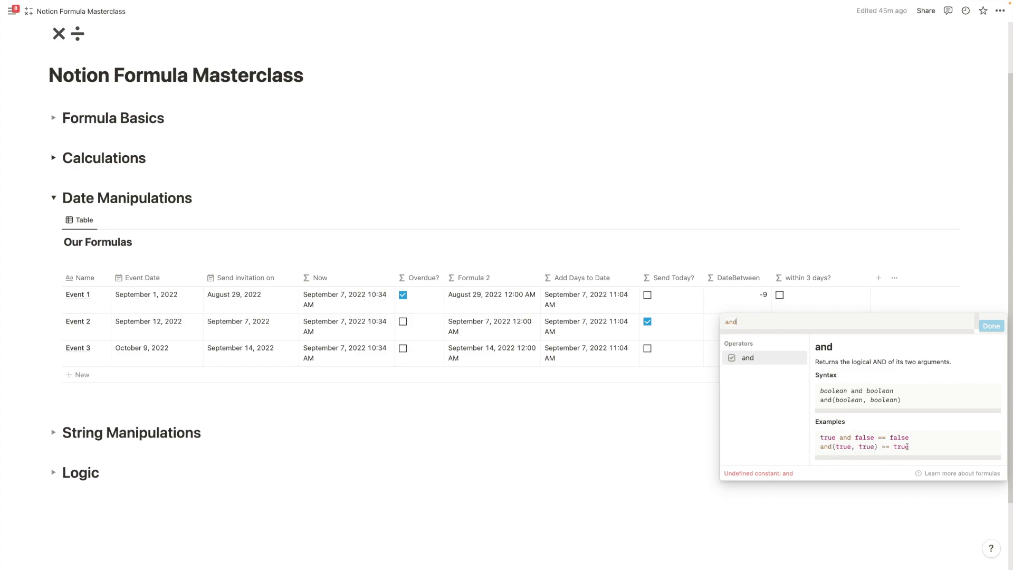
type("(")
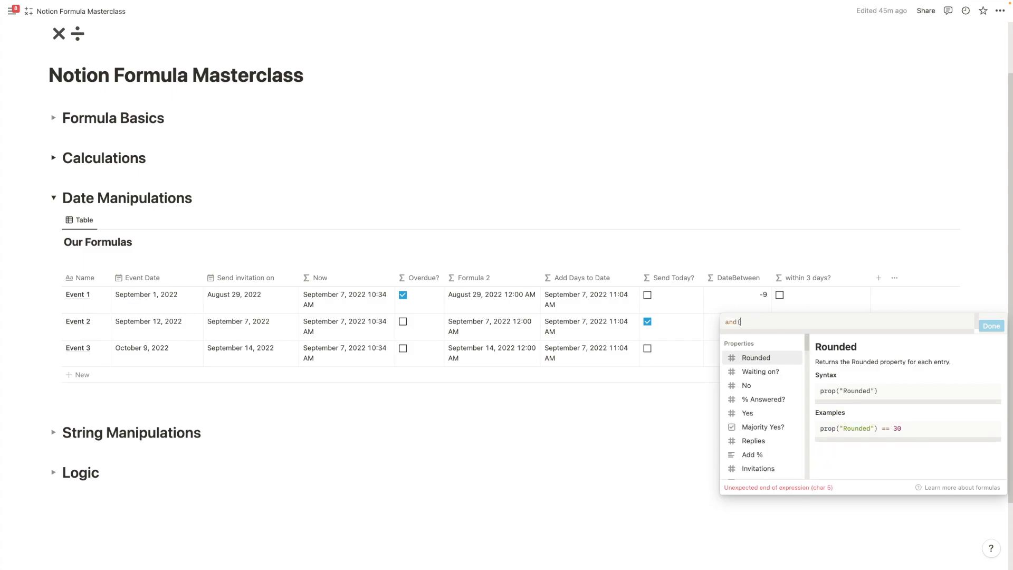
key("super+v")
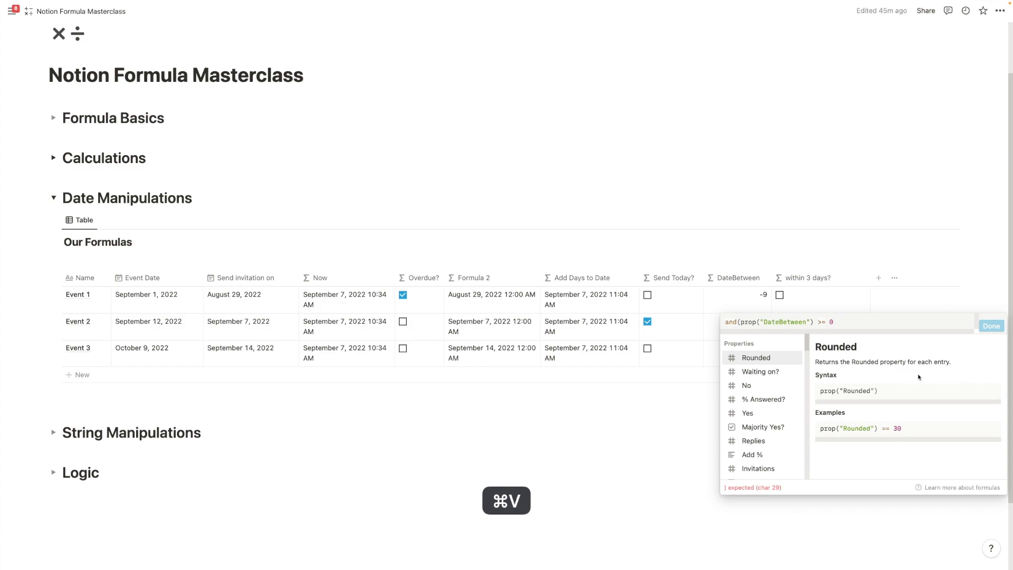
Add prop("DateBetween")<=3 as the second condition of the and() function, close the parenthesis, and apply the formula.
type(",")
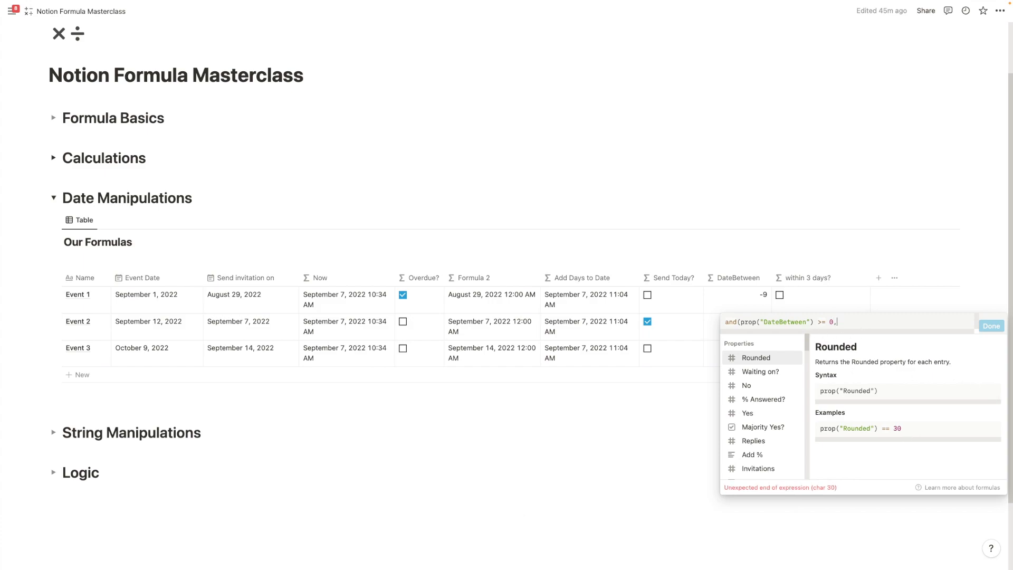
type("date")
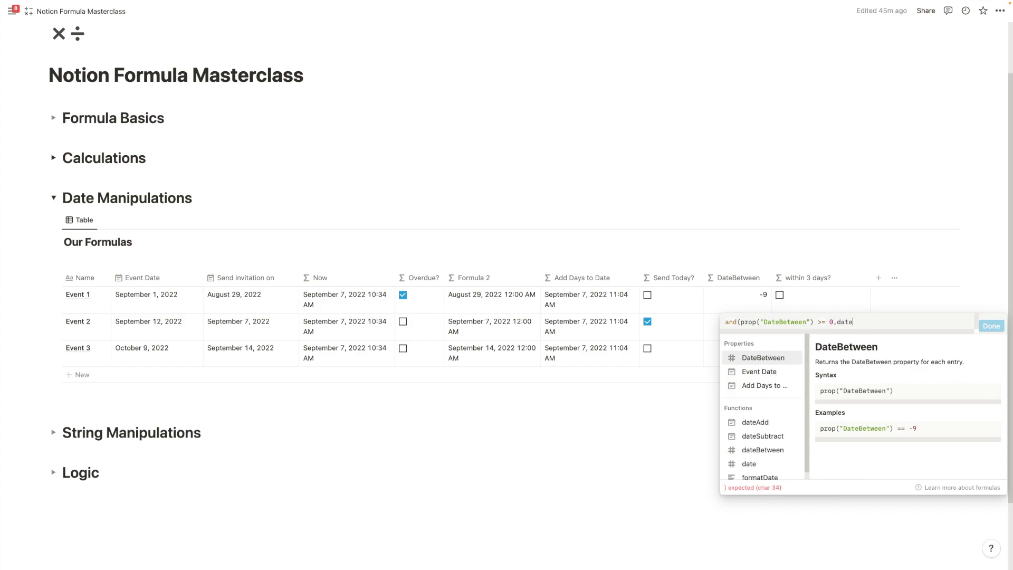
left_click(739, 359)
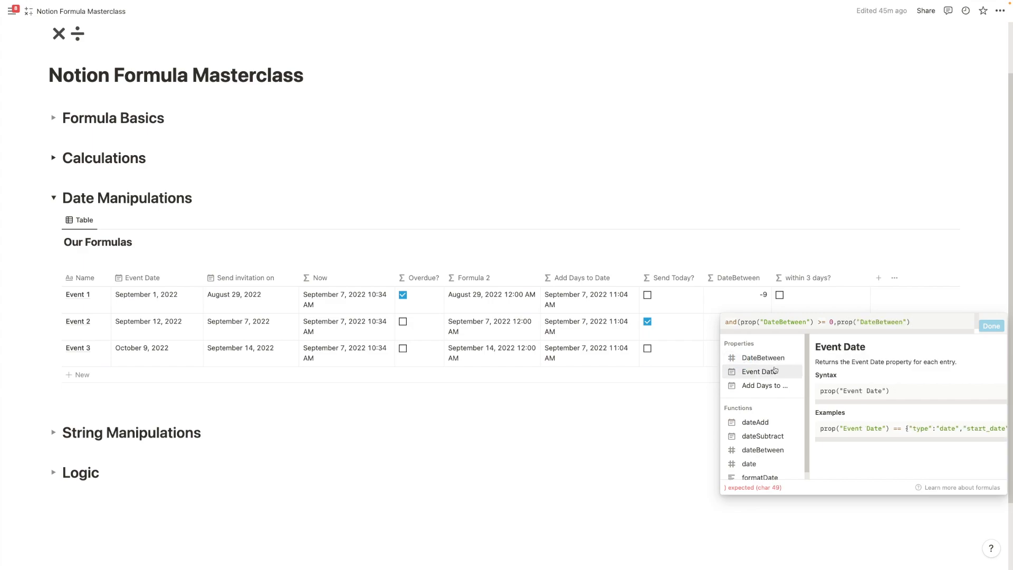
type("<")
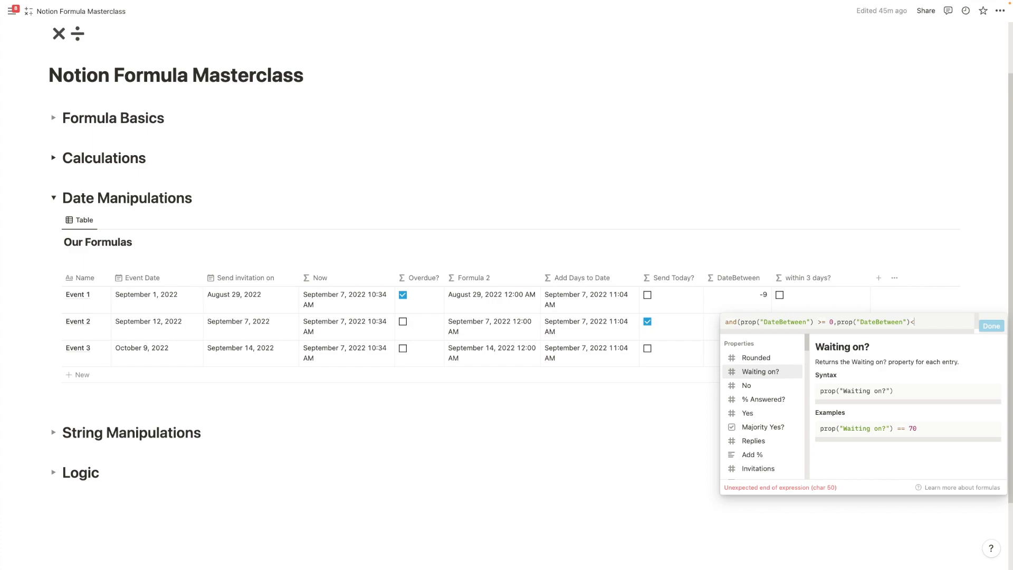
type("=3)")
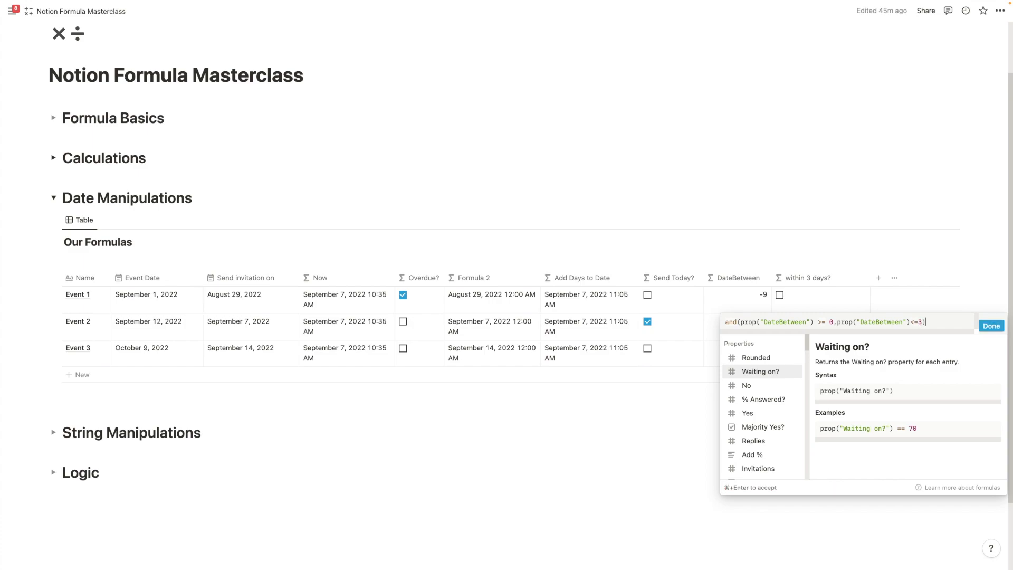
left_click(986, 327)
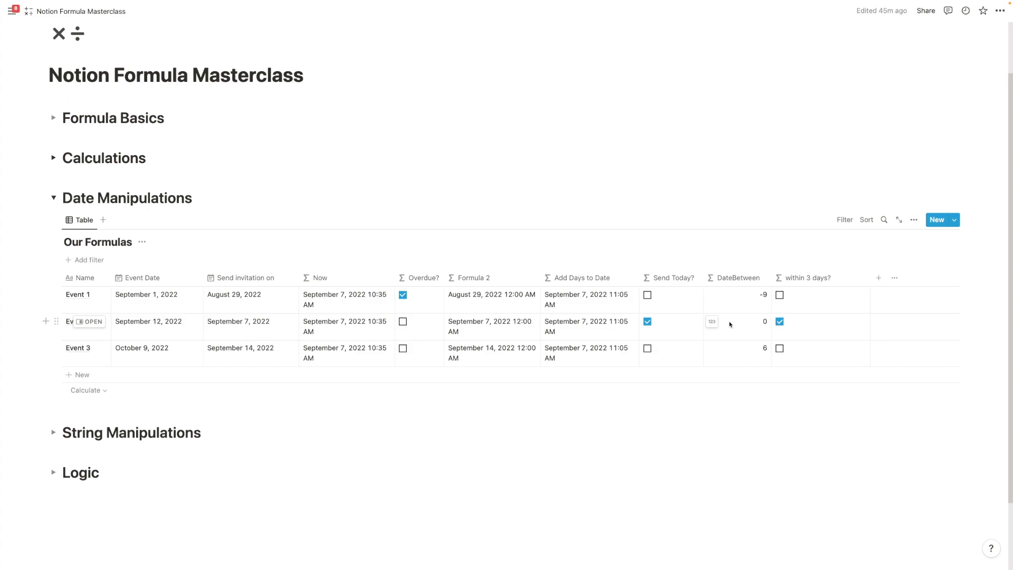
Test the formula by setting Event 2's "Send invitation on" date to September 8, 2022 and next to September 9, 2022.
left_click(289, 331)
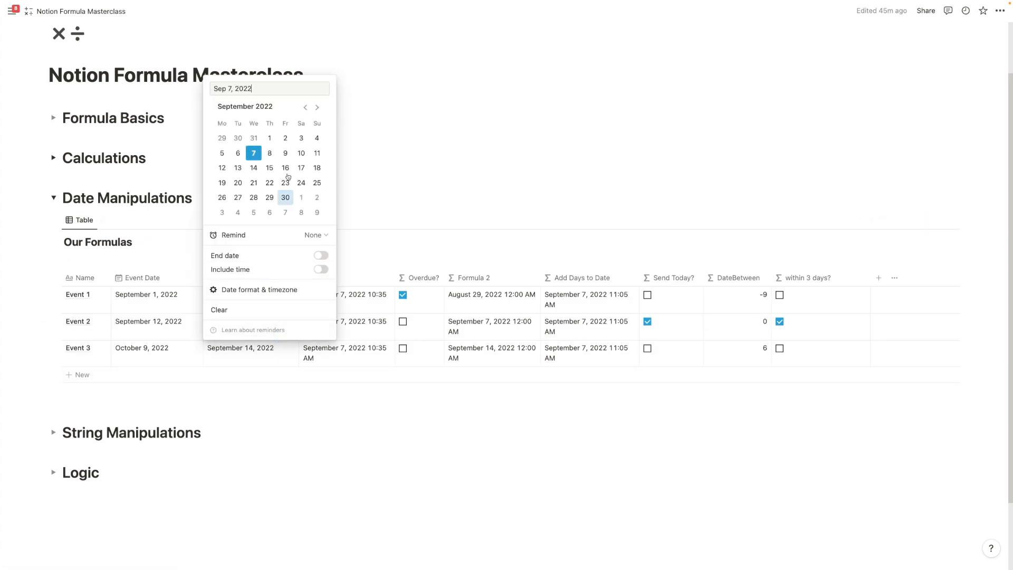
left_click(270, 153)
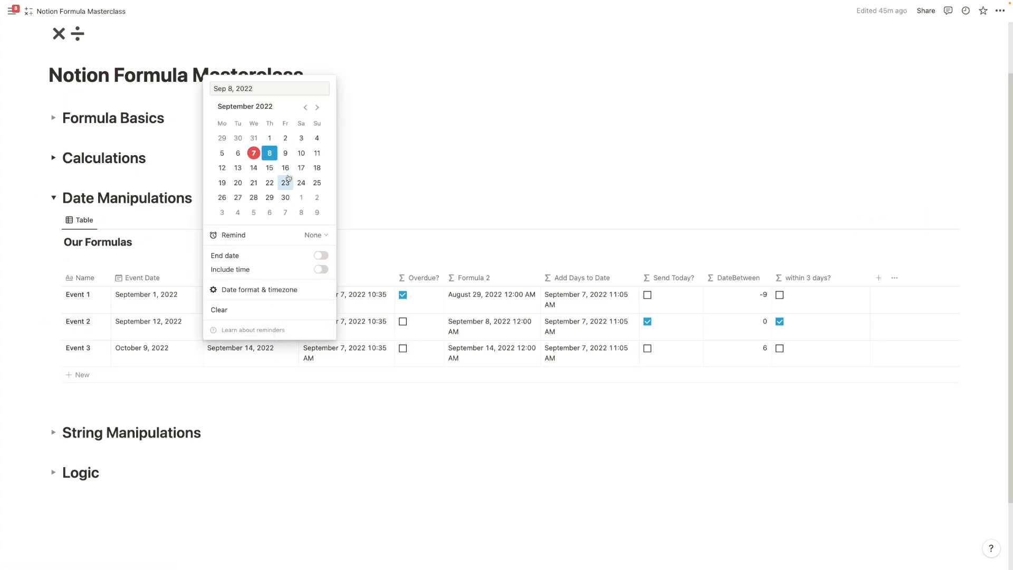
left_click(396, 188)
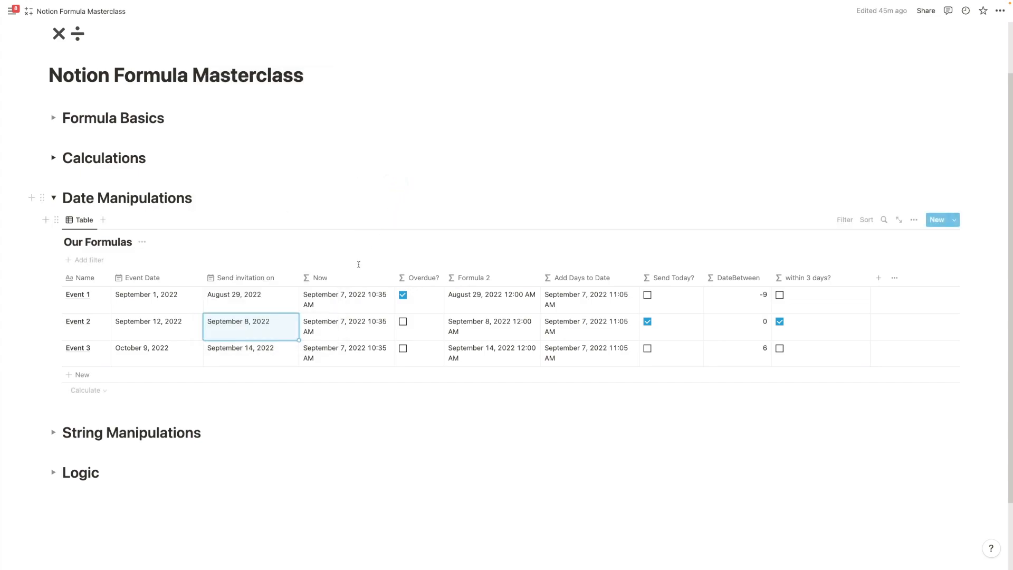
left_click(290, 331)
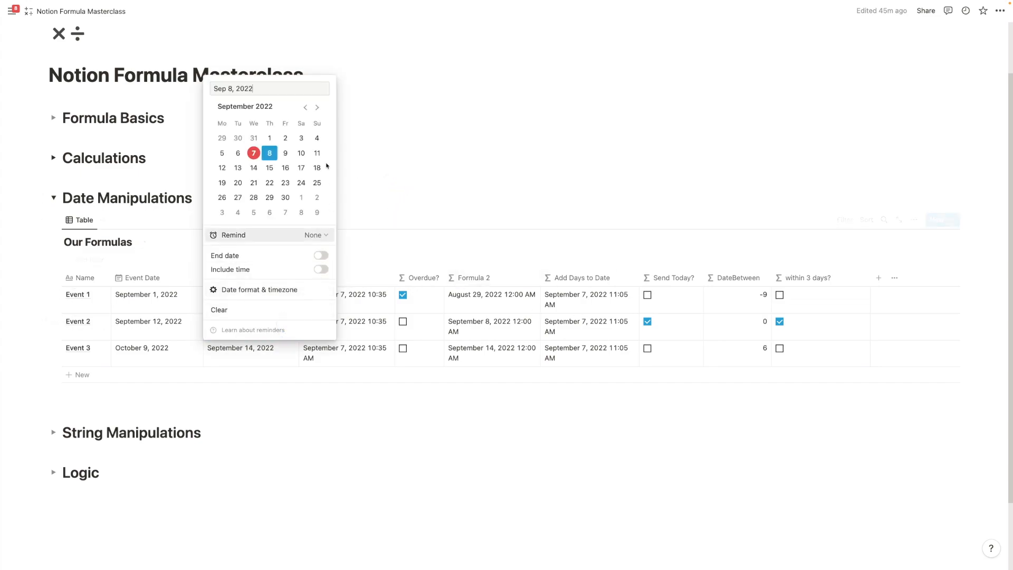
left_click(287, 154)
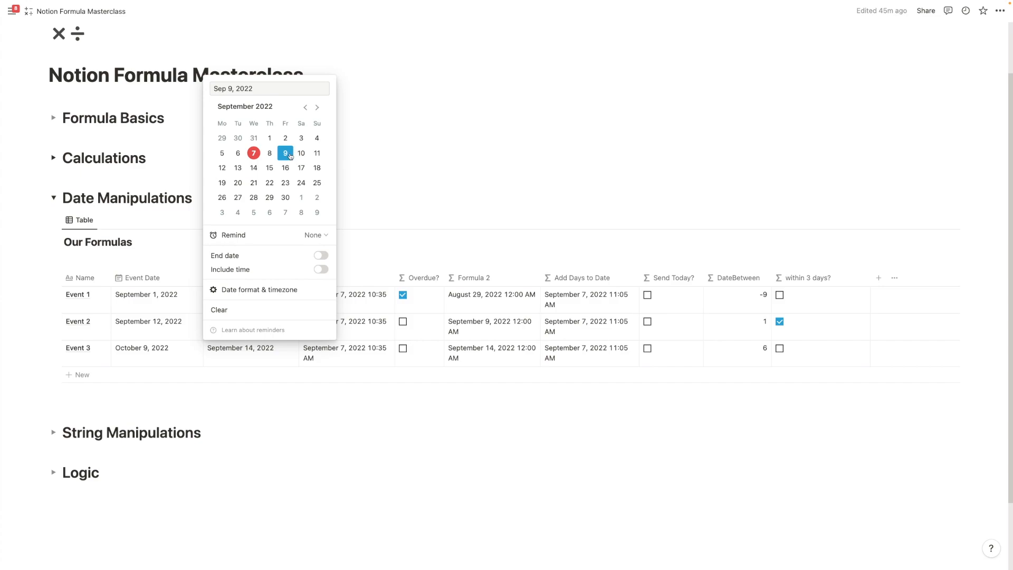
left_click(415, 193)
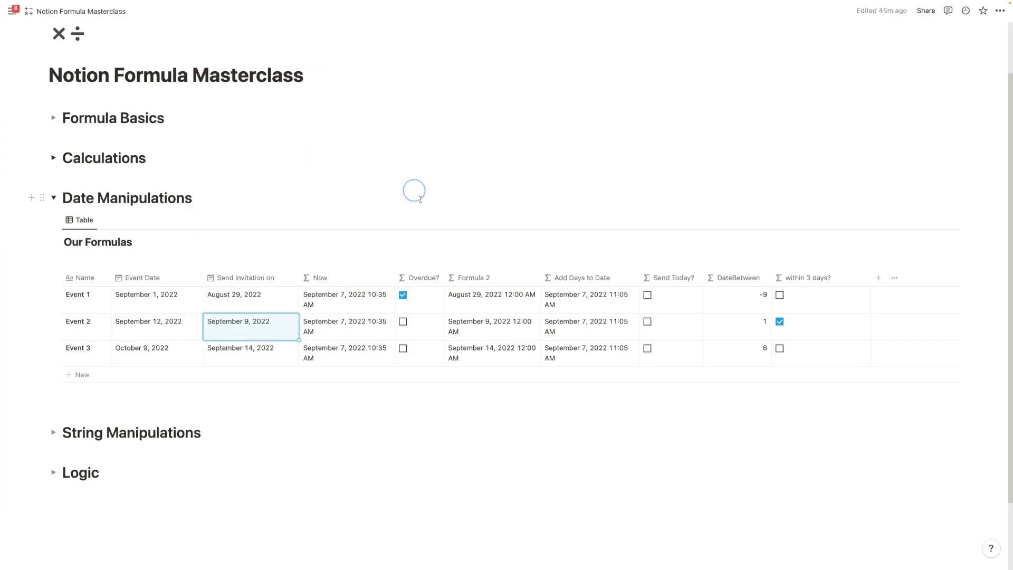
Test Event 2 with a "Send invitation on" date of September 10, 2022 and next with September 11, 2022.
left_click(284, 321)
left_click(302, 155)
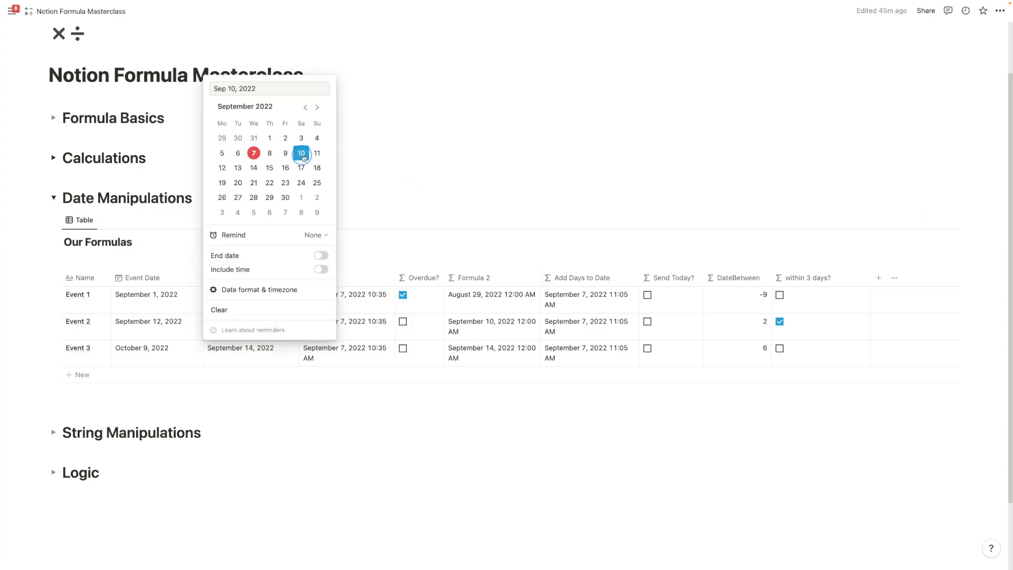
left_click(576, 180)
left_click(285, 321)
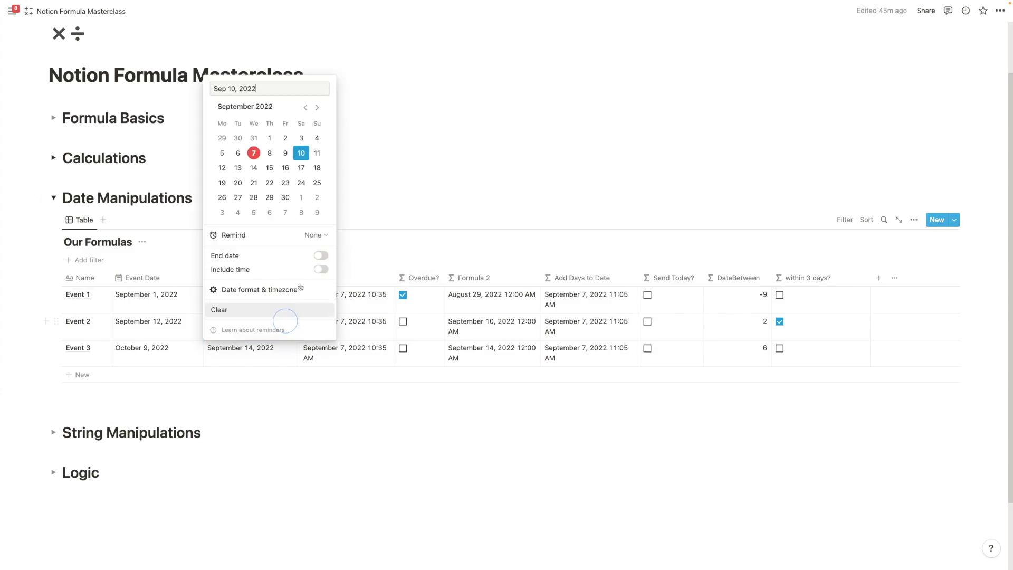
left_click(317, 153)
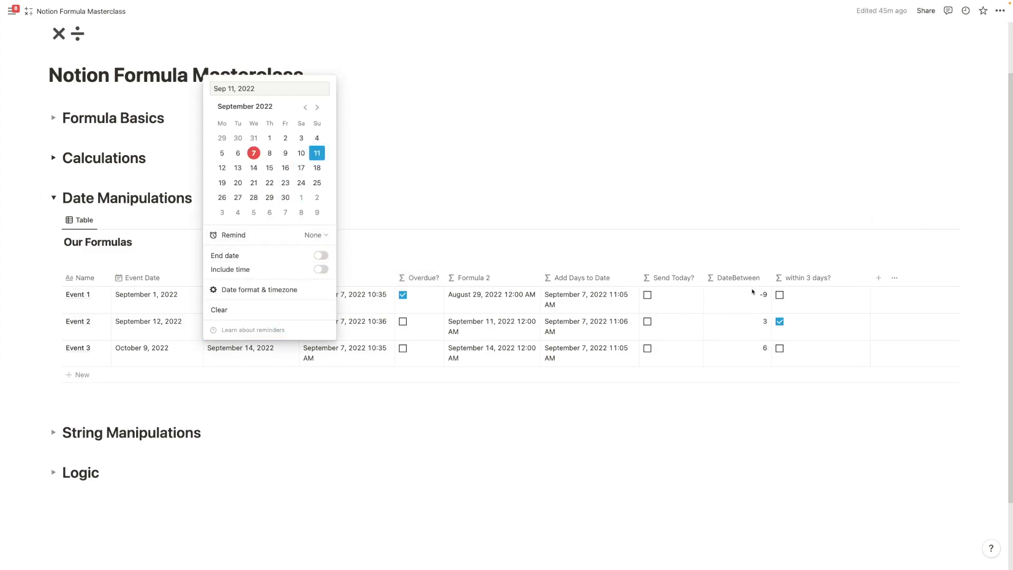
left_click(724, 241)
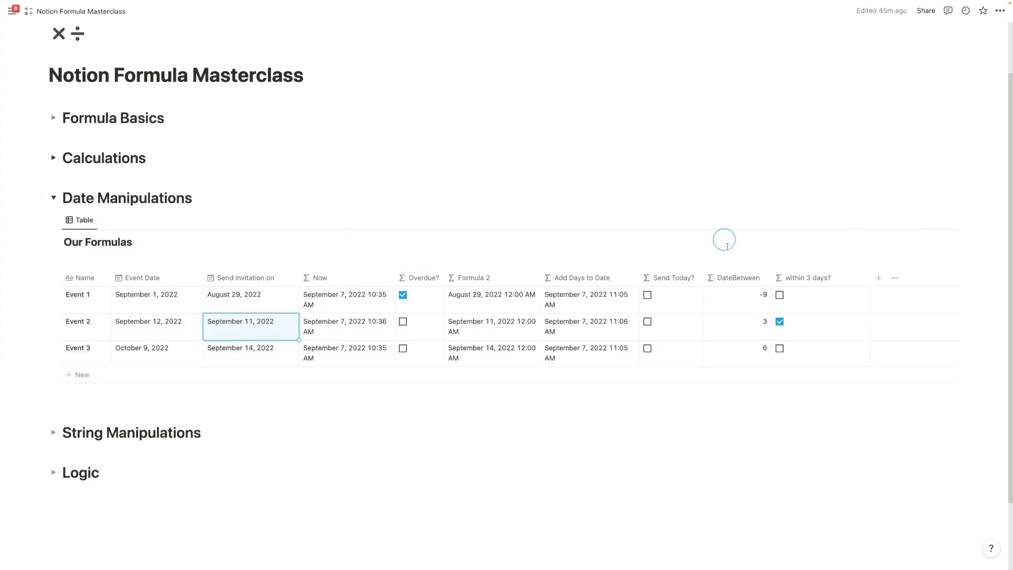
Set Event 2's "Send invitation on" date to September 12, 2022 to test beyond the 3-day limit.
left_click(277, 335)
left_click(221, 168)
left_click(563, 207)
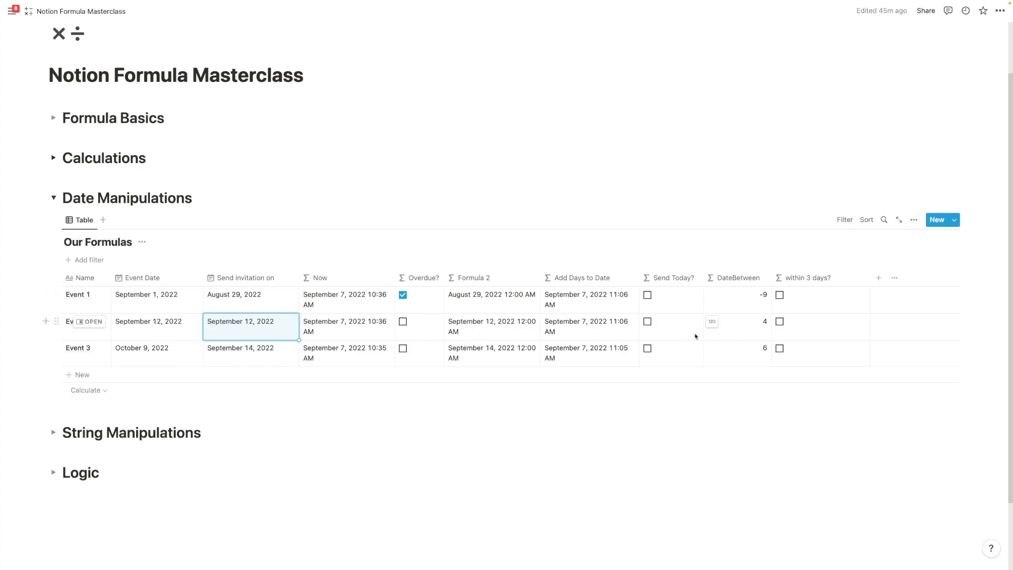
left_click(273, 333)
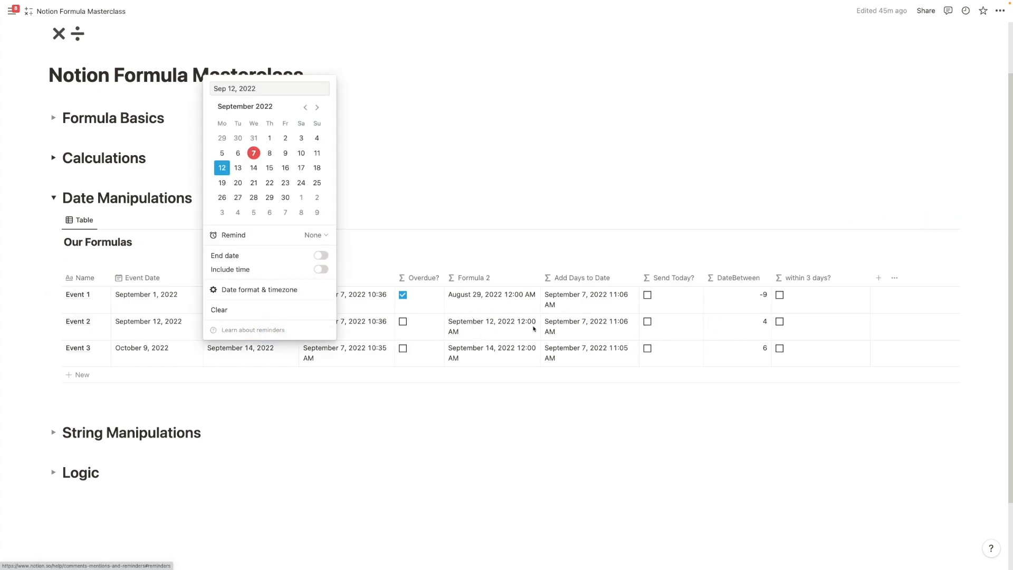
left_click(571, 328)
left_click(573, 325)
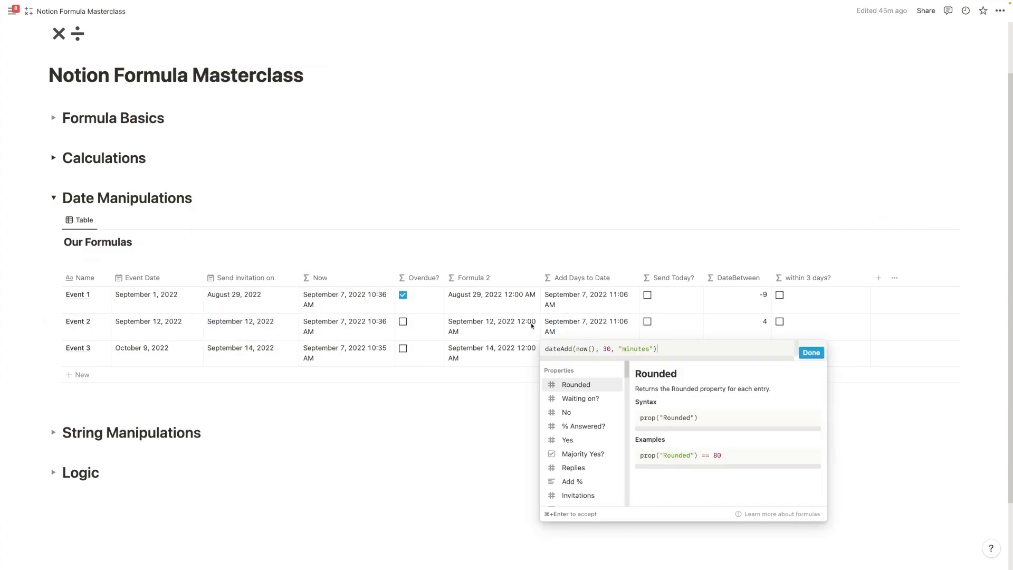
left_click(343, 197)
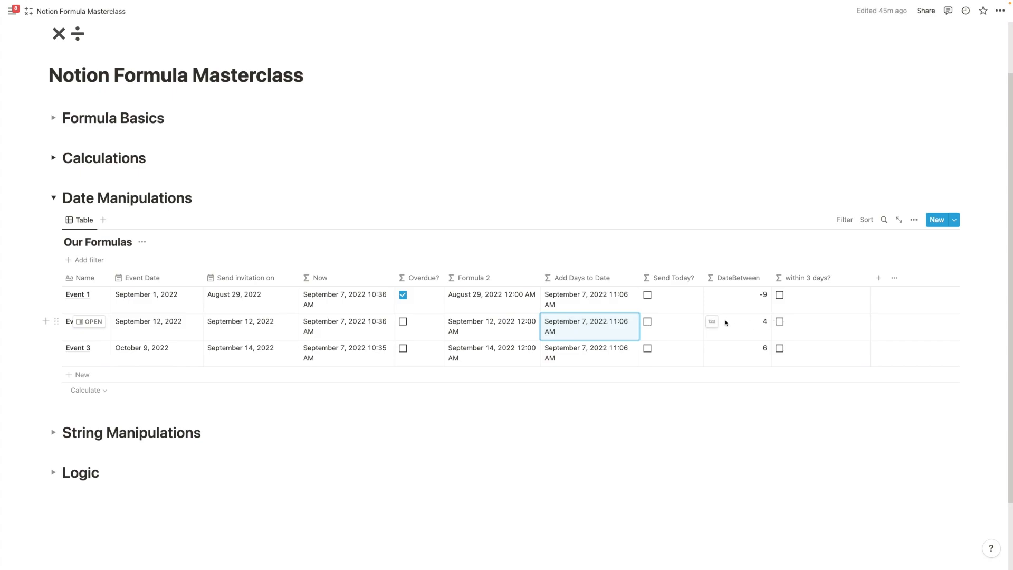
left_click(764, 328)
left_click(723, 199)
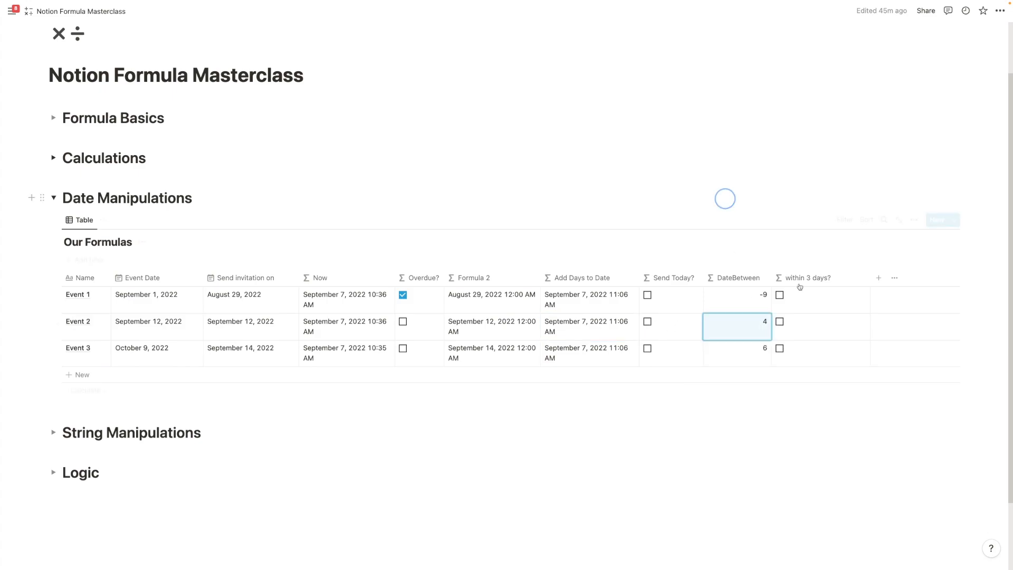
Set "Send invitation on" to September 8, 2022 for Event 2 and to September 7, 2022 for Event 3.
left_click(260, 323)
left_click(269, 153)
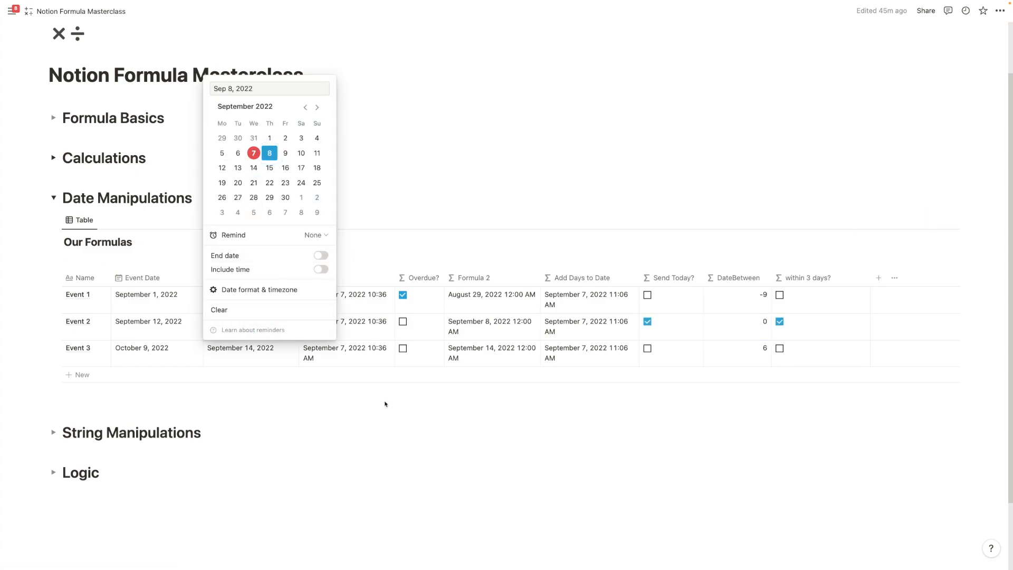
left_click(377, 407)
left_click(260, 350)
left_click(253, 180)
left_click(613, 403)
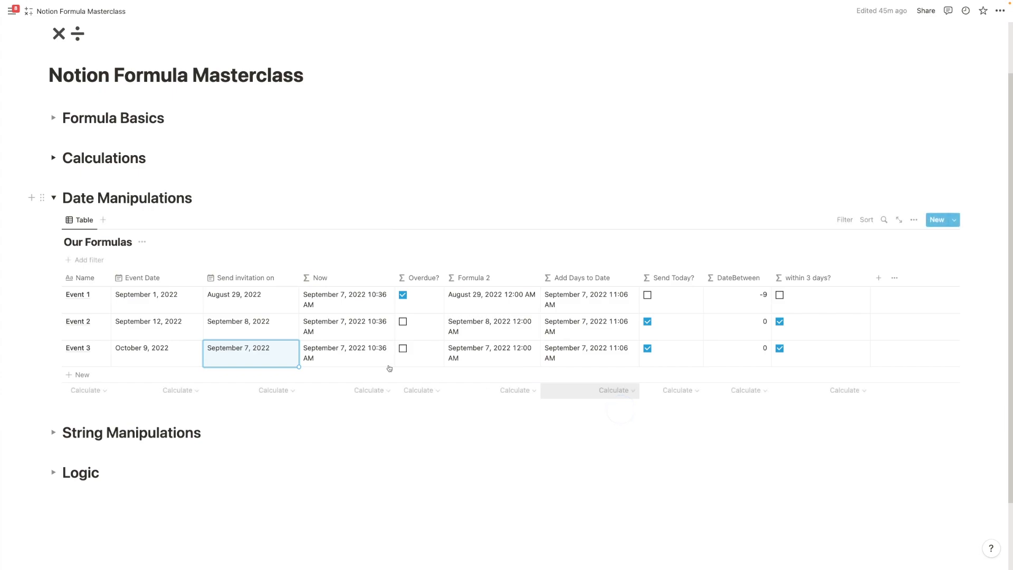
Add an advanced filter to the Date Manipulations table so only rows with "within 3 days?" checked are shown.
left_click(84, 260)
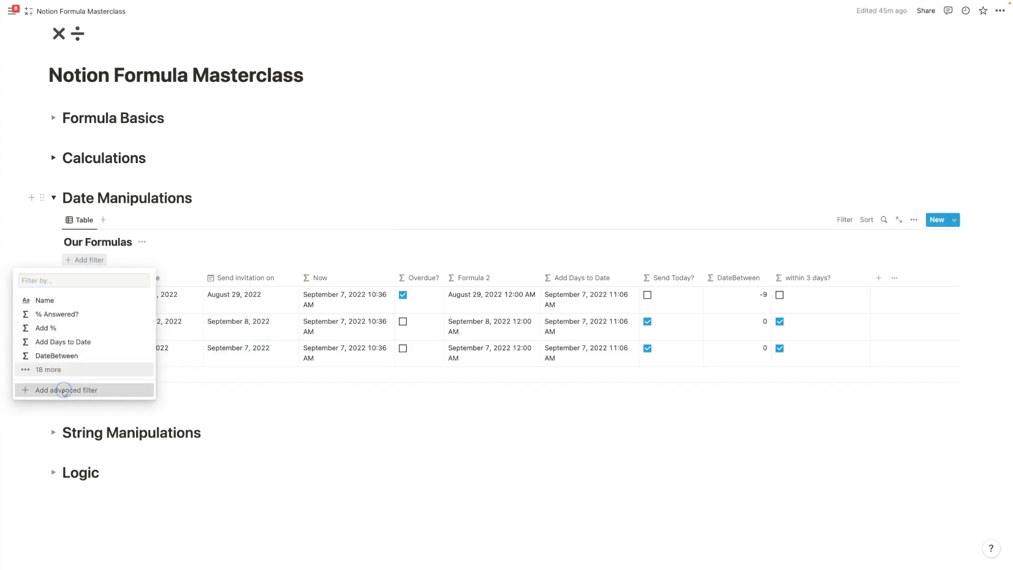
left_click(66, 390)
left_click(77, 283)
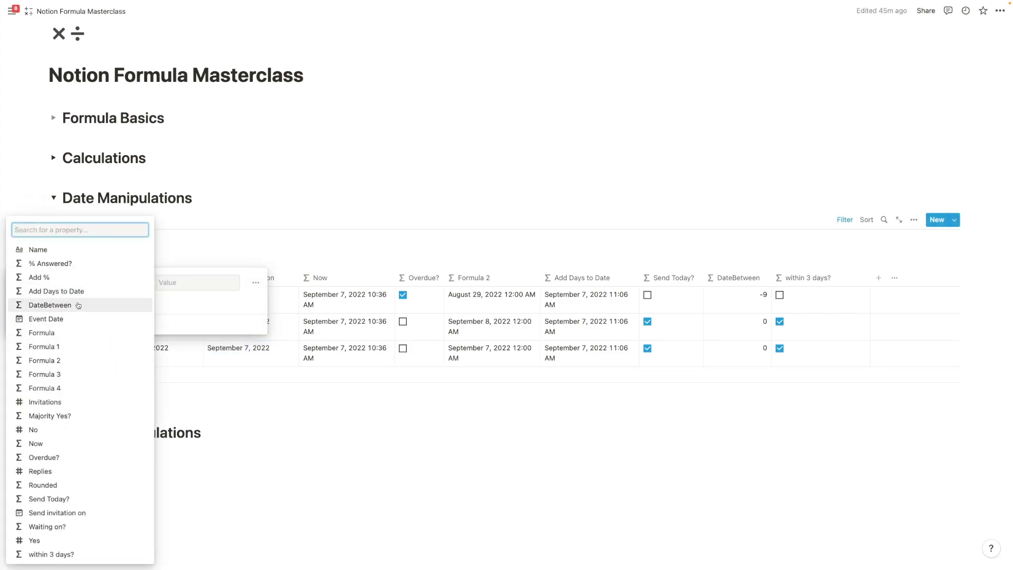
left_click(77, 302)
left_click(77, 288)
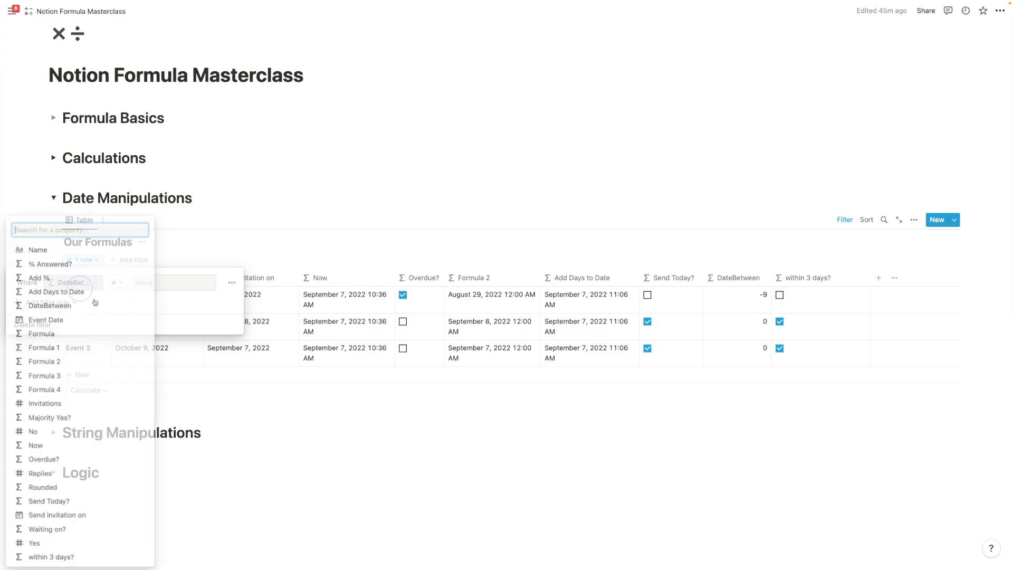
type("wit")
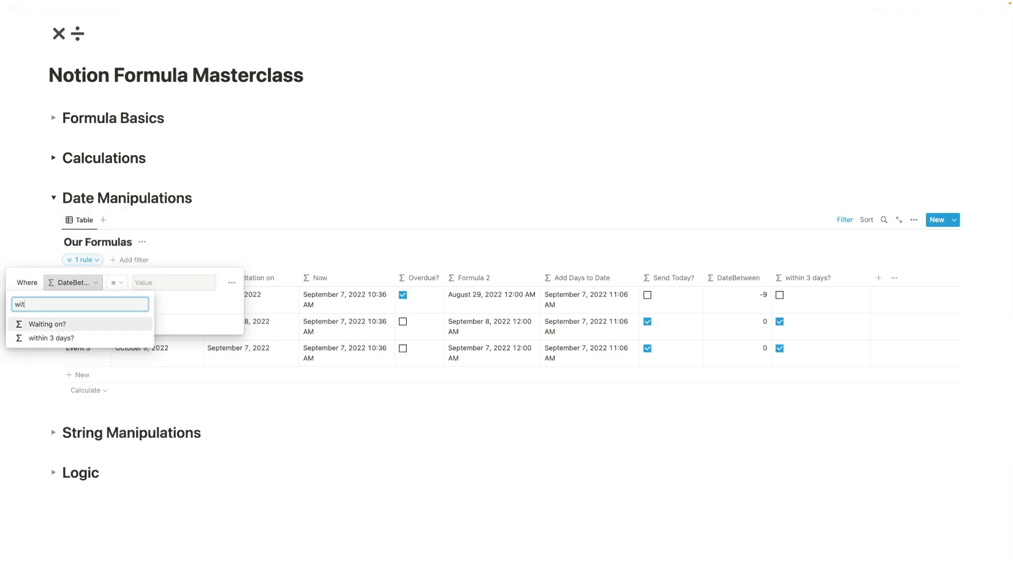
left_click(86, 336)
left_click(159, 282)
left_click(150, 315)
left_click(220, 238)
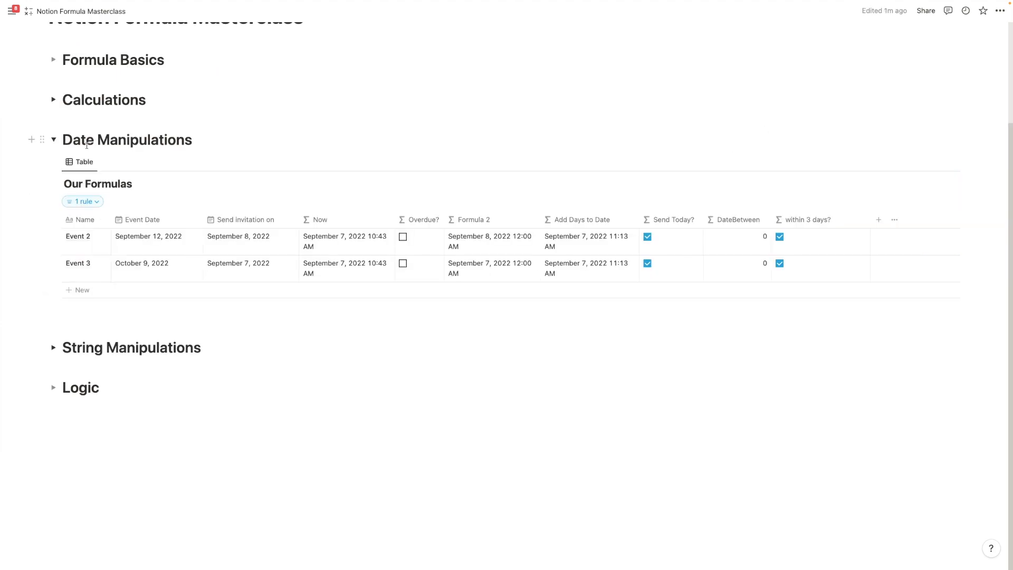
Collapse the Date Manipulations section and expand the String Manipulations section.
left_click(54, 139)
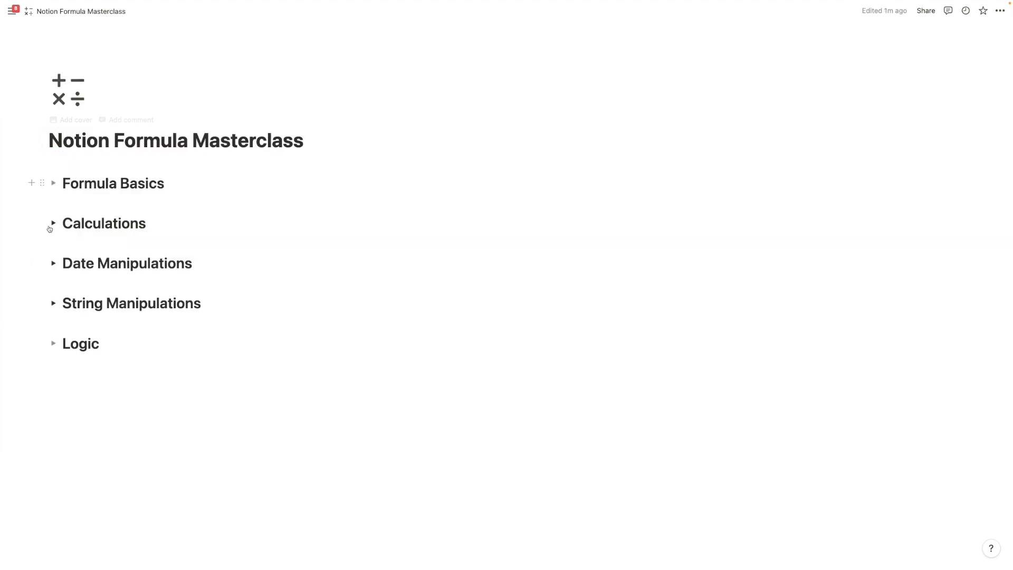
left_click(54, 304)
scroll(115, 302, "down", 3)
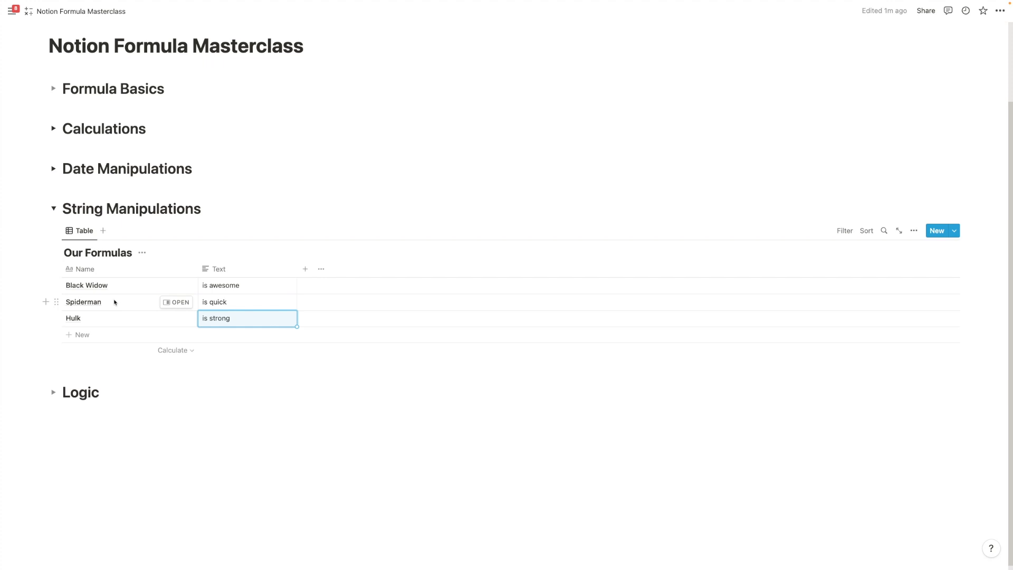
Add a formula property named "Number to String" to the String Manipulations table.
left_click(305, 268)
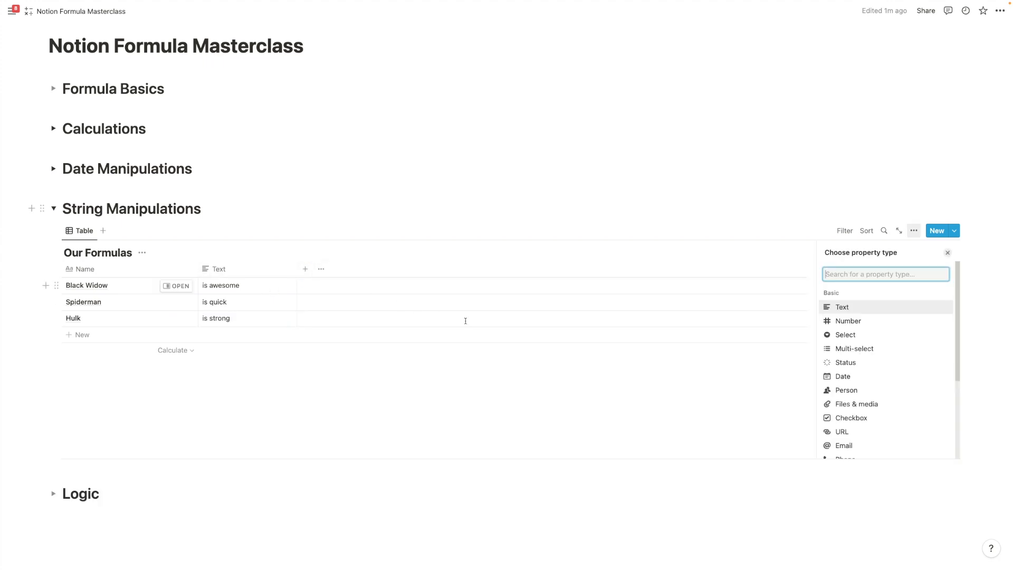
scroll(870, 367, "down", 3)
left_click(867, 372)
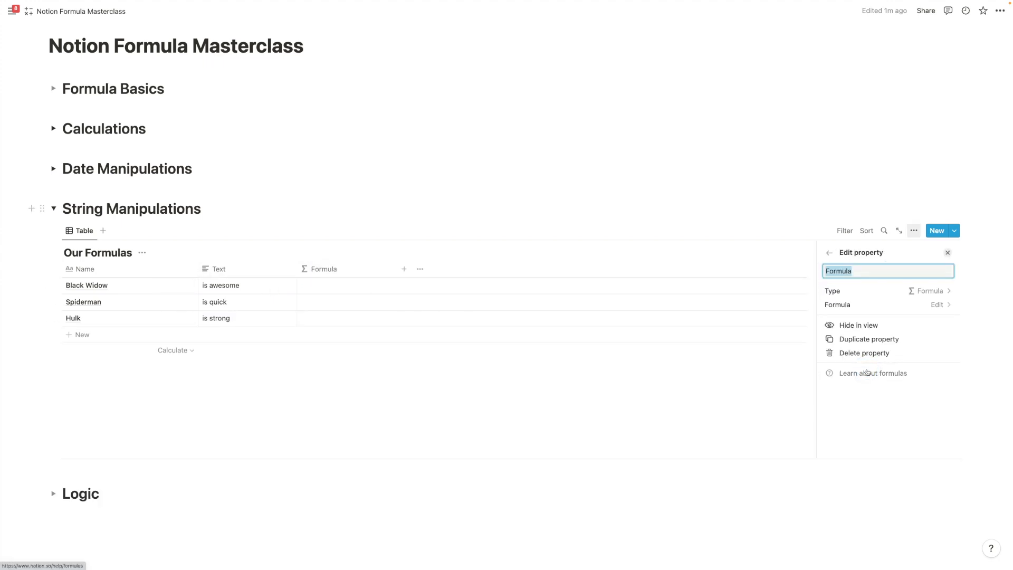
type("Number to String")
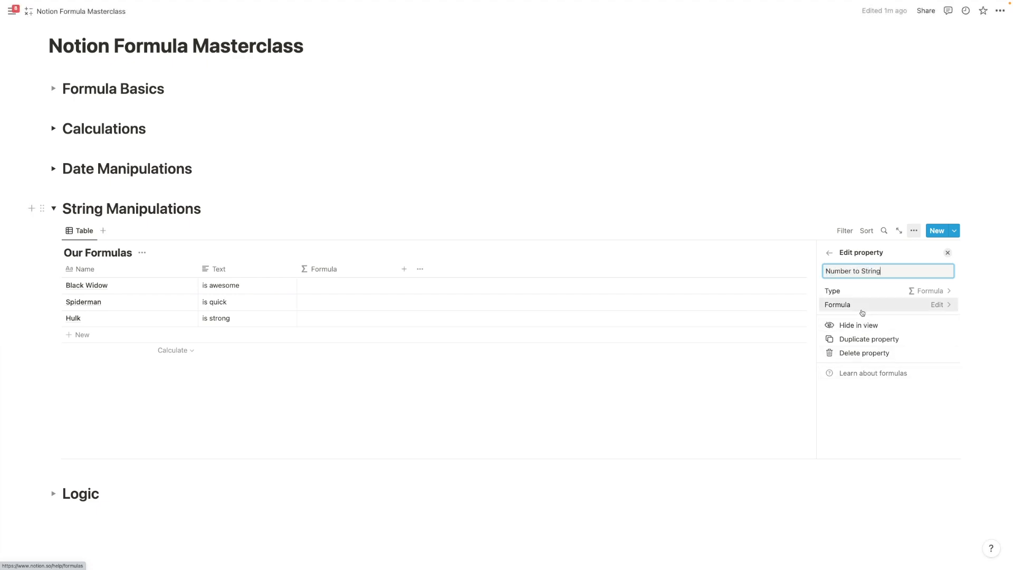
Enter and confirm format(5) as the formula of the Number to String property.
left_click(862, 311)
type("fo")
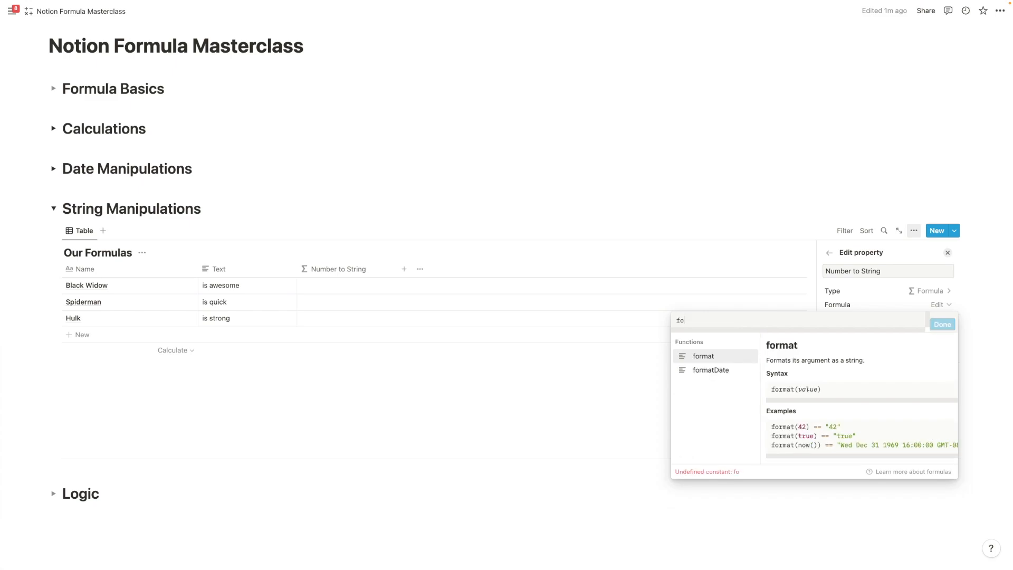
type("rmat(")
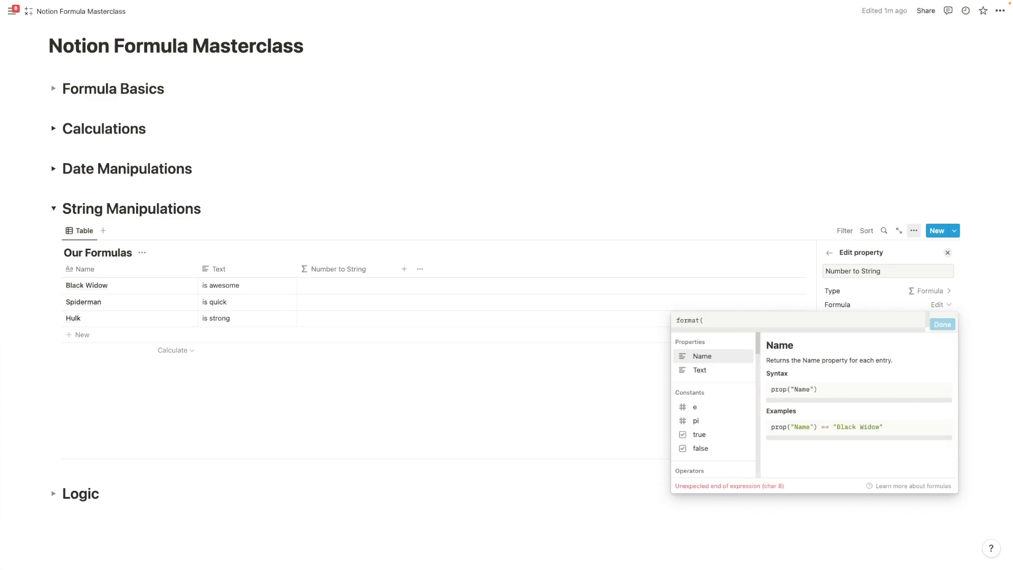
type("5)")
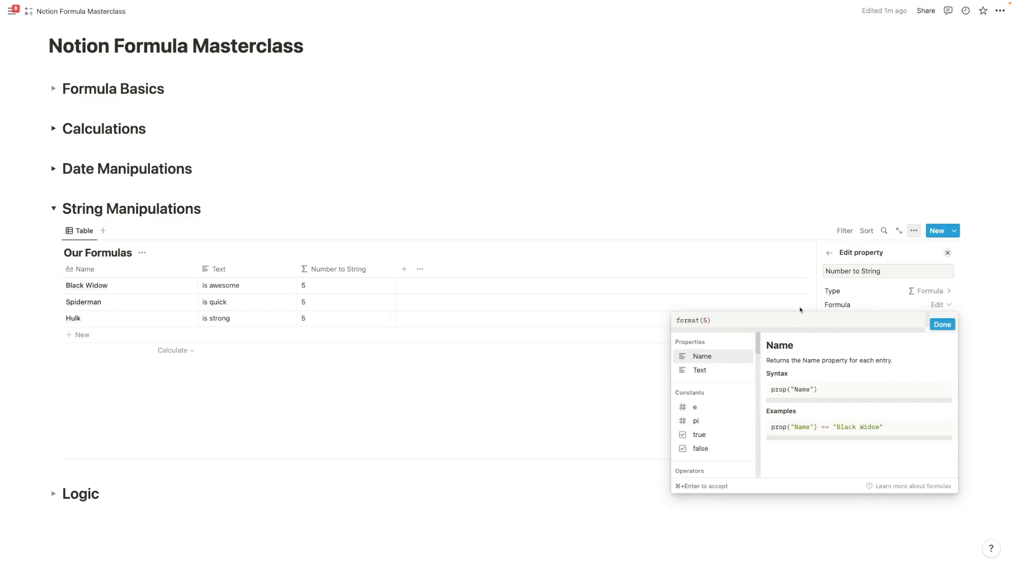
left_click(940, 324)
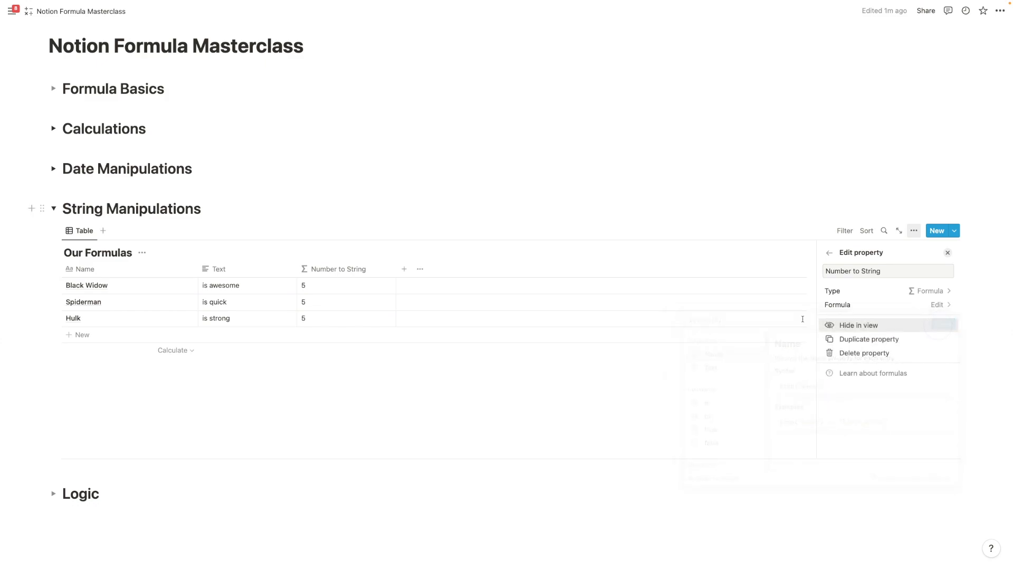
Replace the Number to String formula with the quoted text "format" to try a plain string.
left_click(858, 307)
key("super+a")
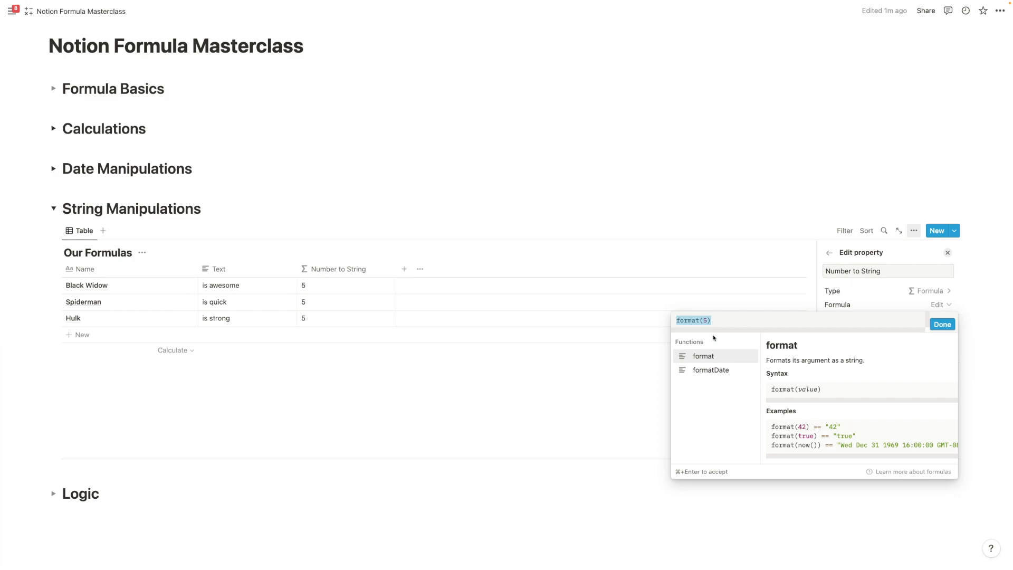
type("format")
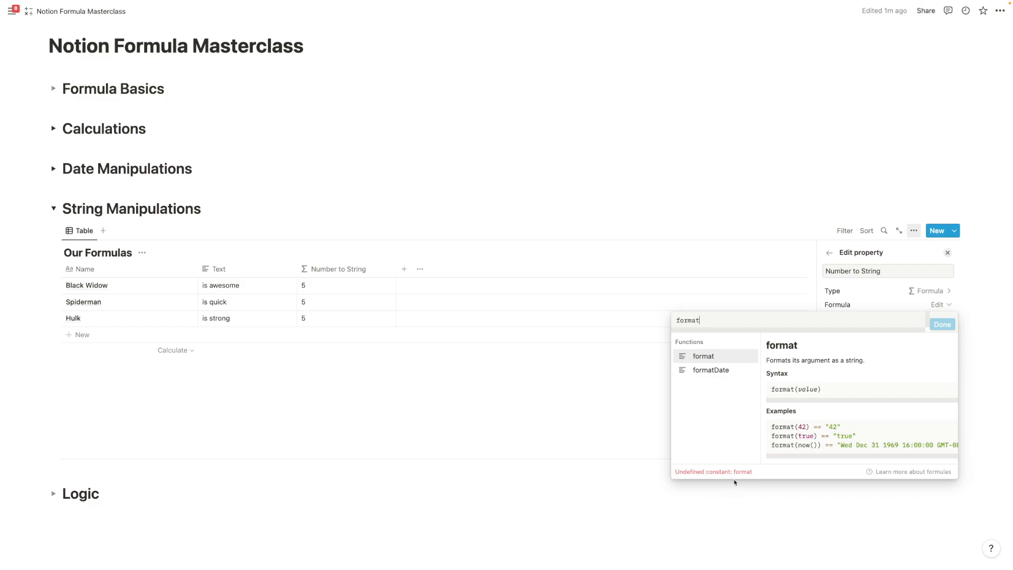
left_click(675, 320)
type("\"")
left_click(710, 322)
type("\"")
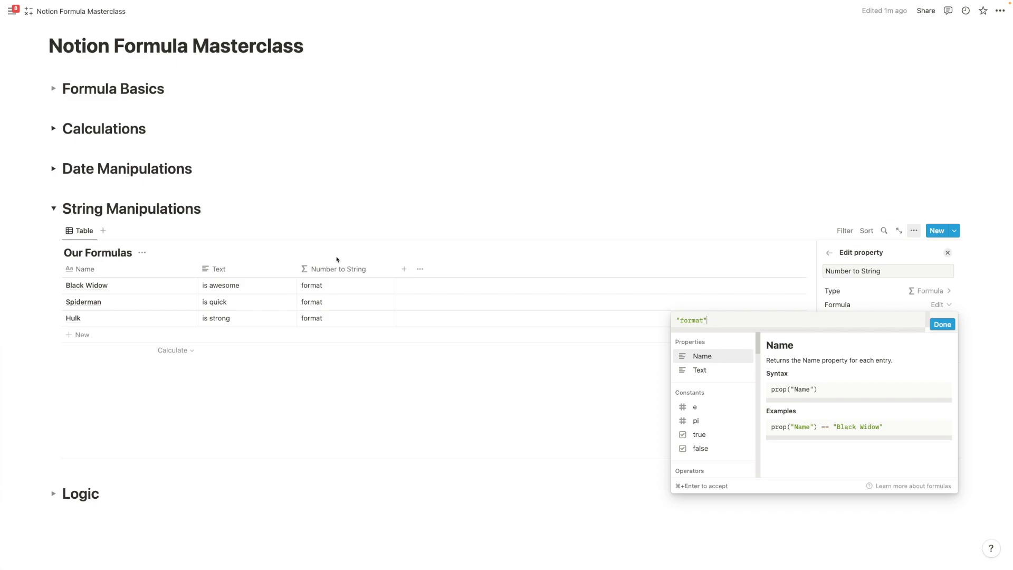
Clear the Number to String formula in the editor.
key("super+a")
key("BackSpace")
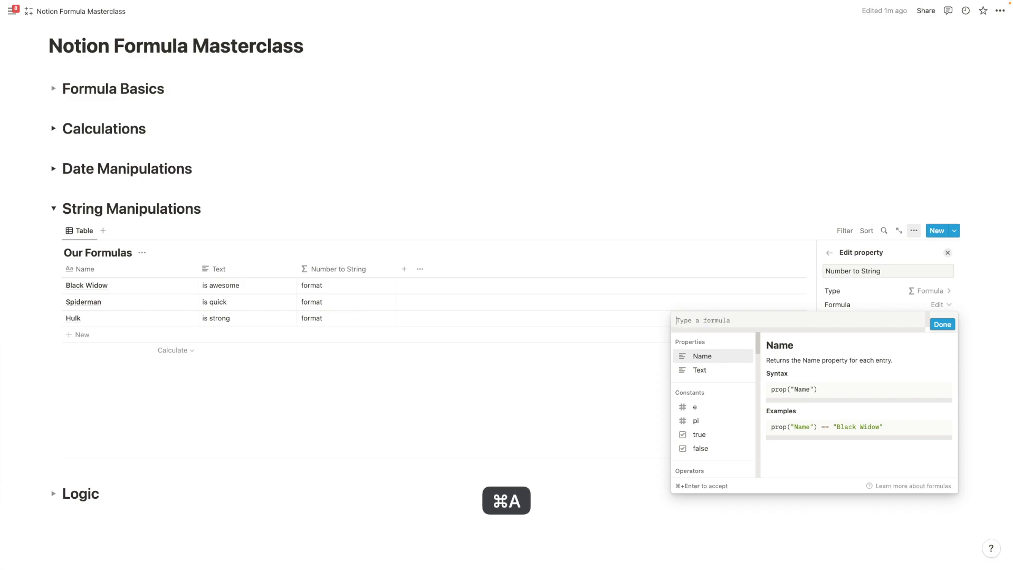
Enter the number 5 as the Number to String formula and wrap it in double quotes as "5".
type("5")
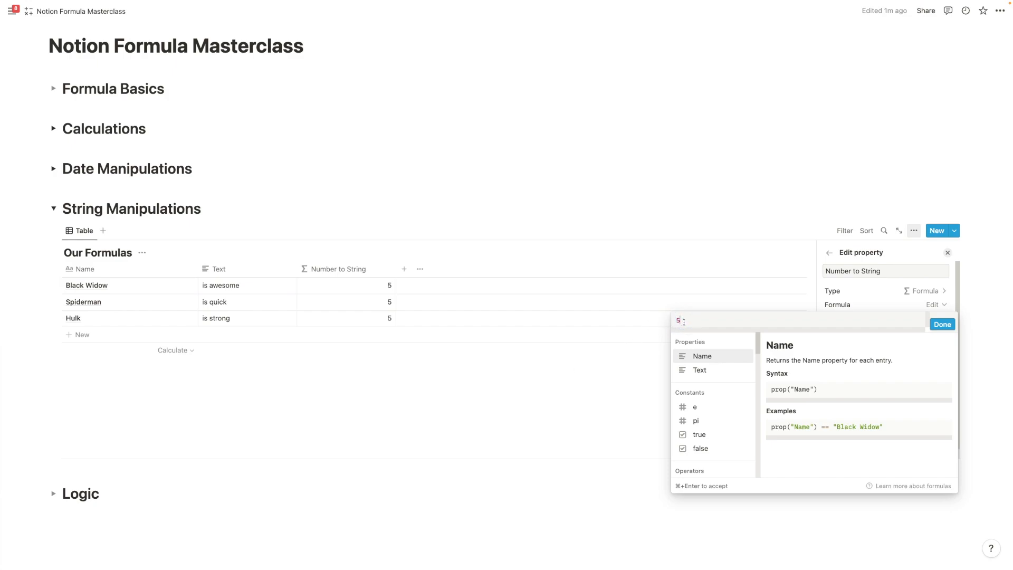
type("\"")
key("Left")
key("Left")
type("\"")
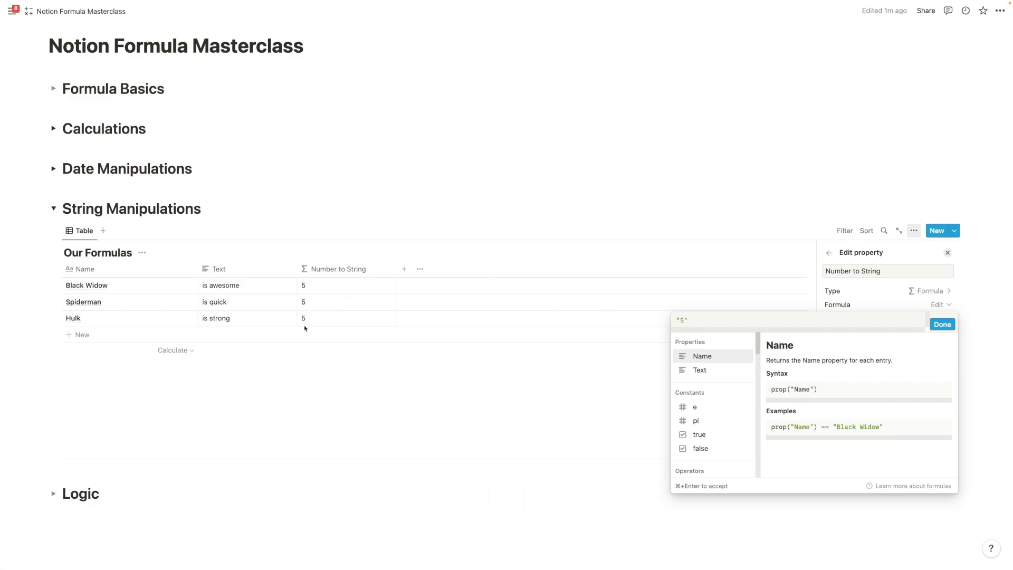
Replace the Number to String formula with format(5) and accept it.
left_click_drag(691, 325, 668, 320)
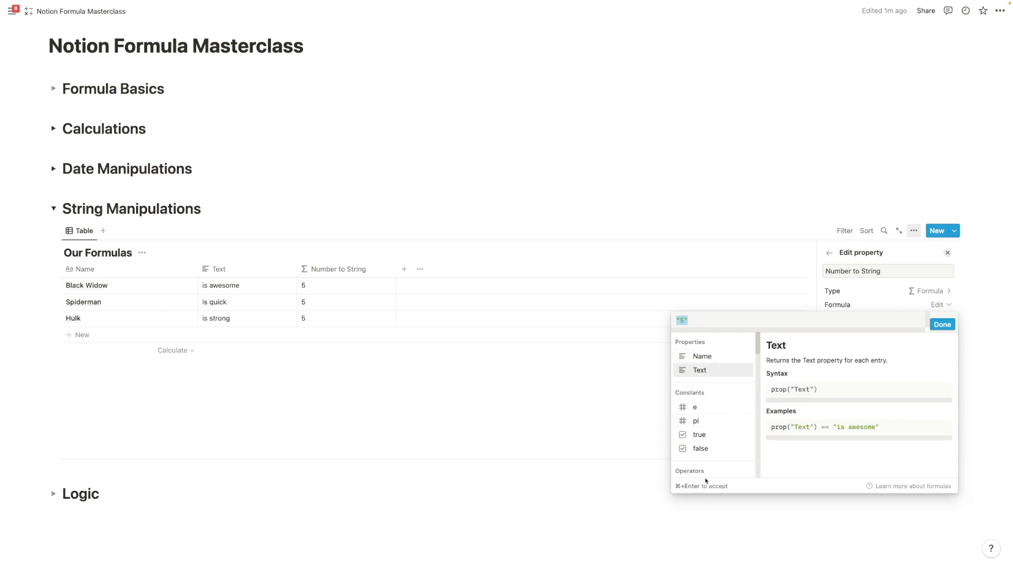
key("BackSpace")
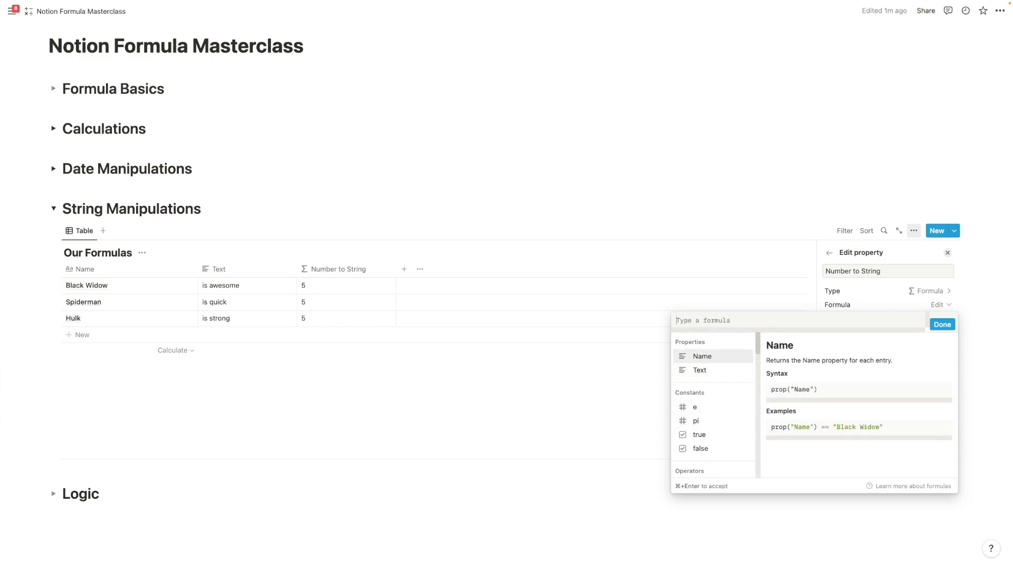
type("format")
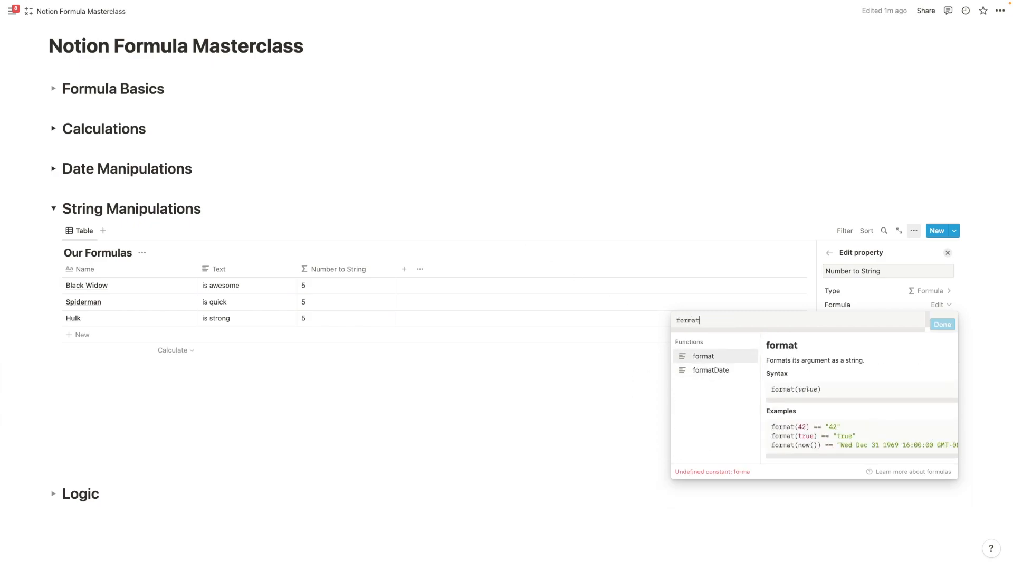
type("(5)")
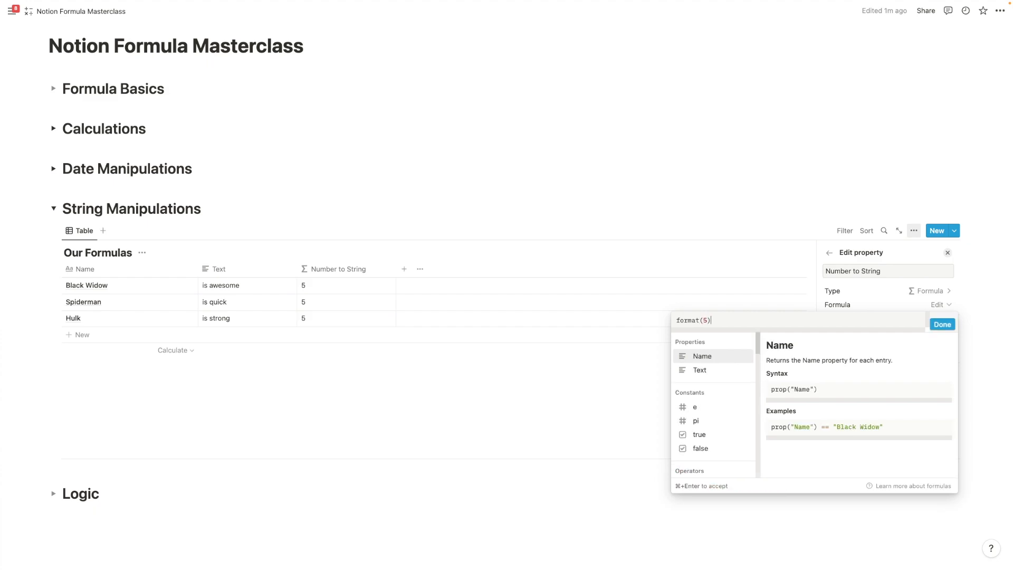
left_click(943, 324)
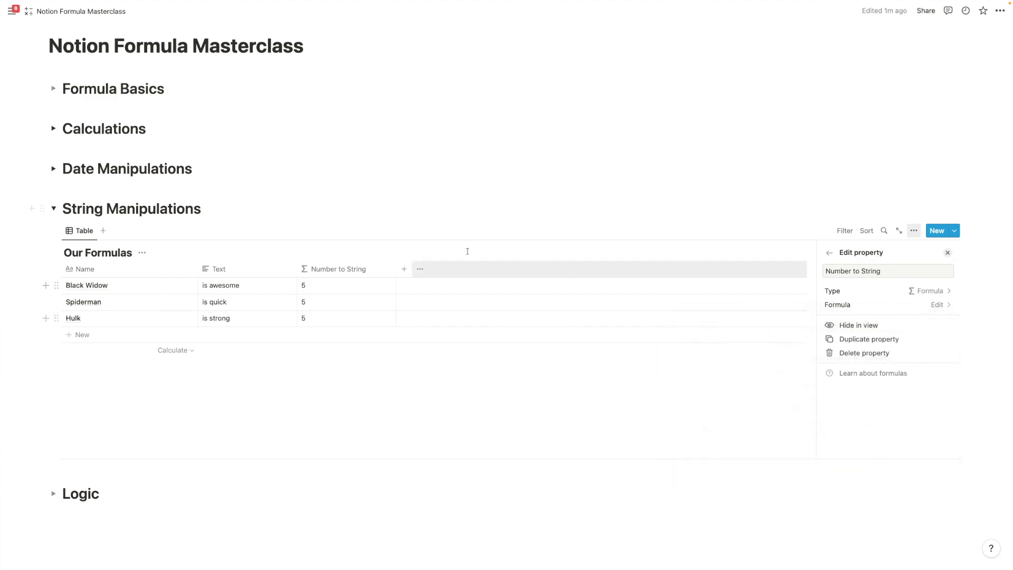
Add a formula property named "String to Number" to the Our Formulas table.
left_click(404, 270)
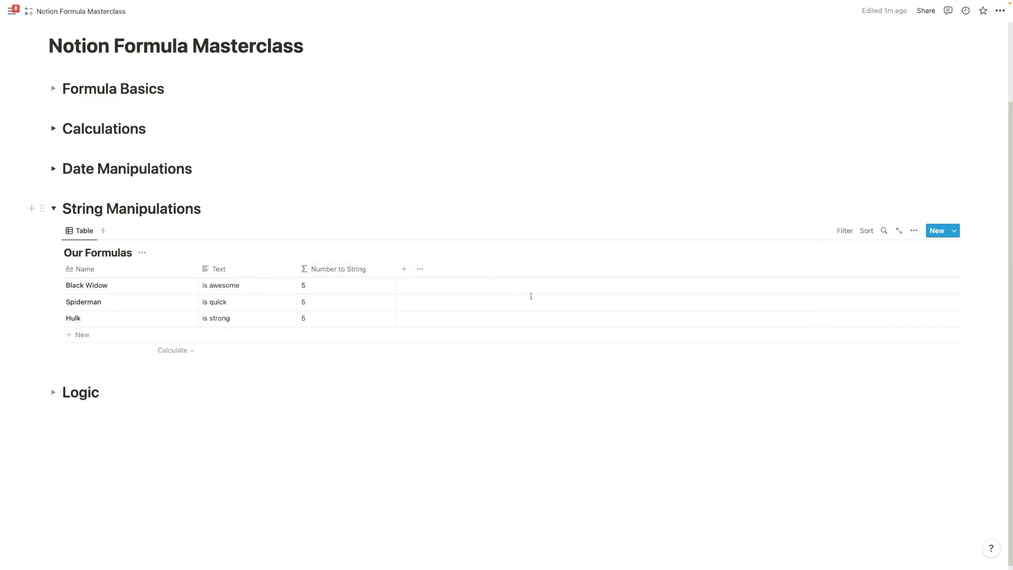
left_click(404, 270)
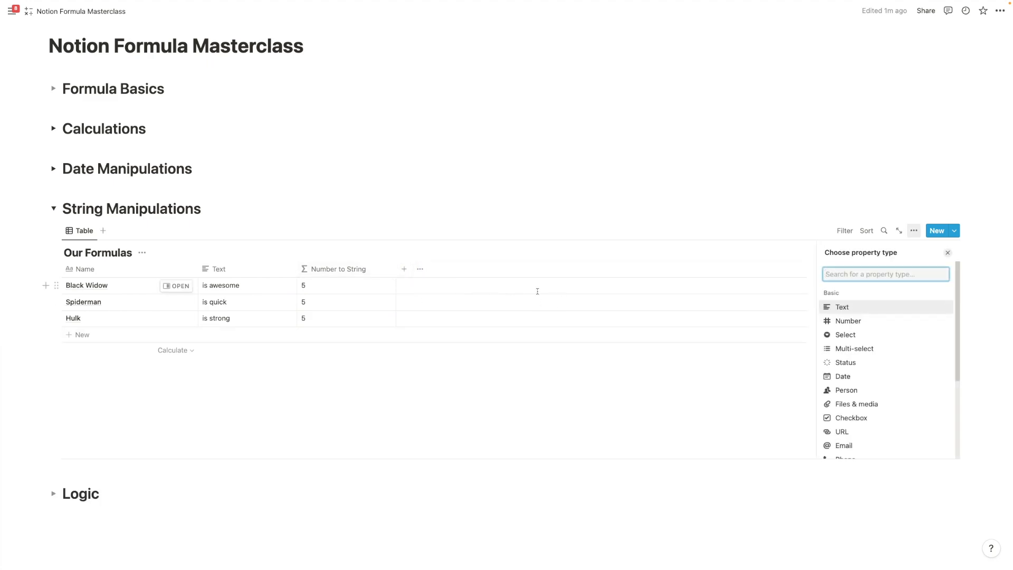
scroll(844, 401, "down", 3)
left_click(843, 365)
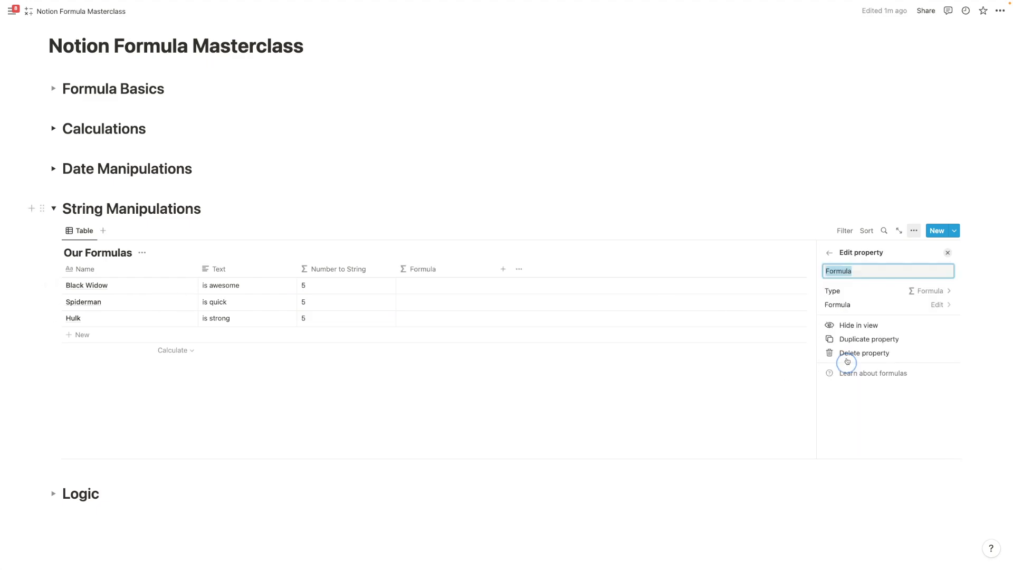
type("String to")
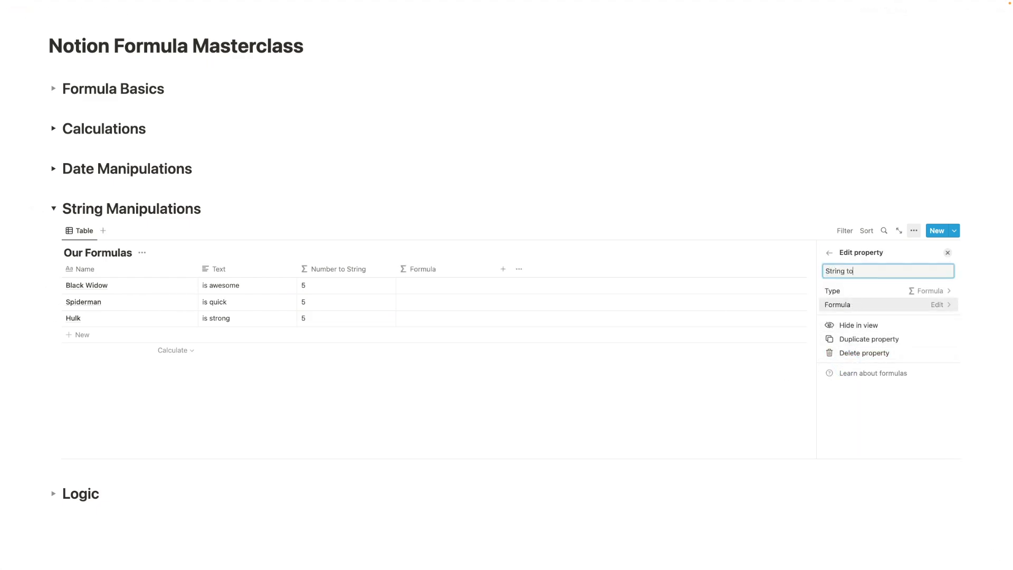
type(" Number")
Set the String to Number formula to toNumber(prop("Number to String")) and accept it.
left_click(851, 306)
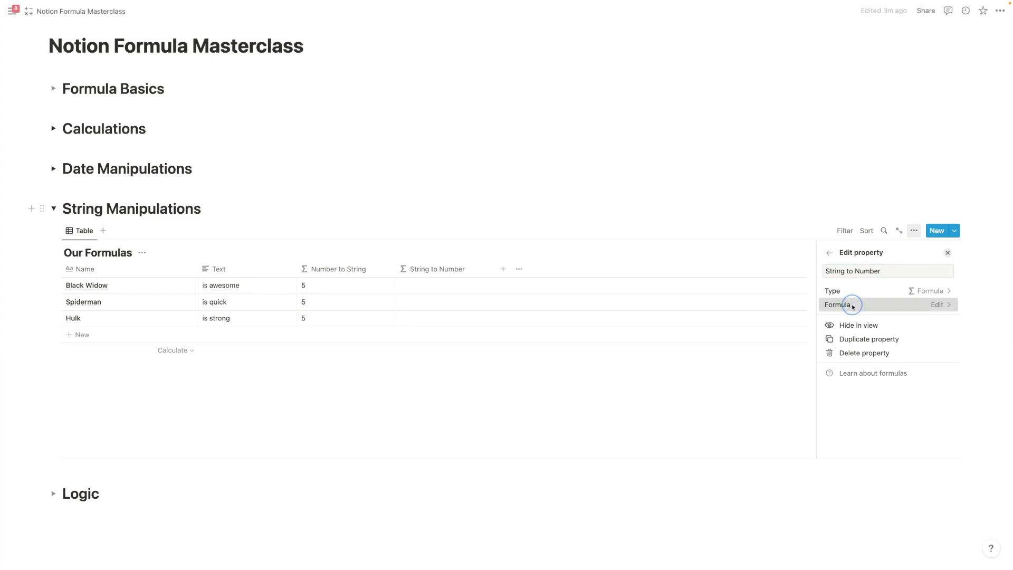
type("toNu")
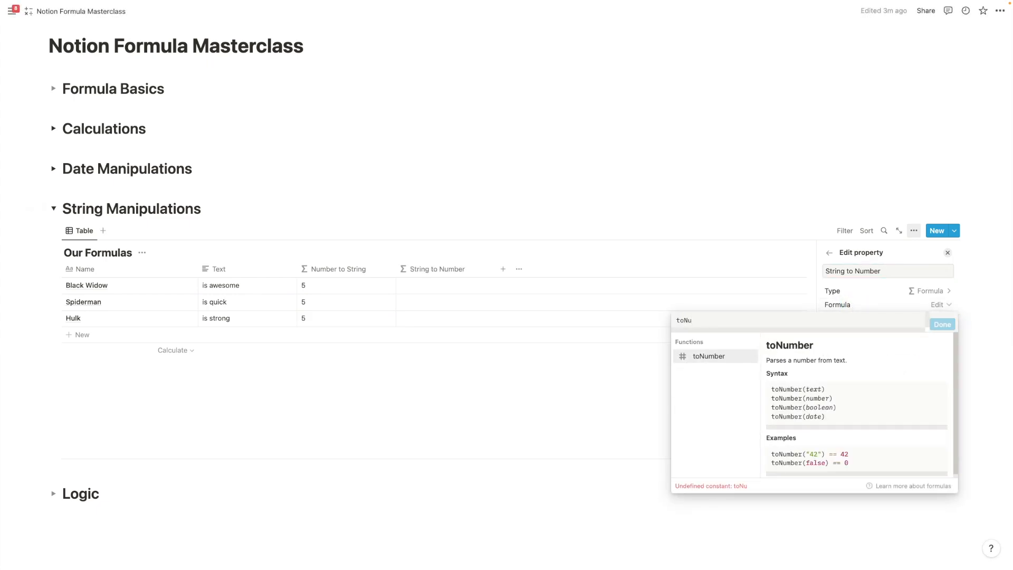
left_click(704, 357)
type("(")
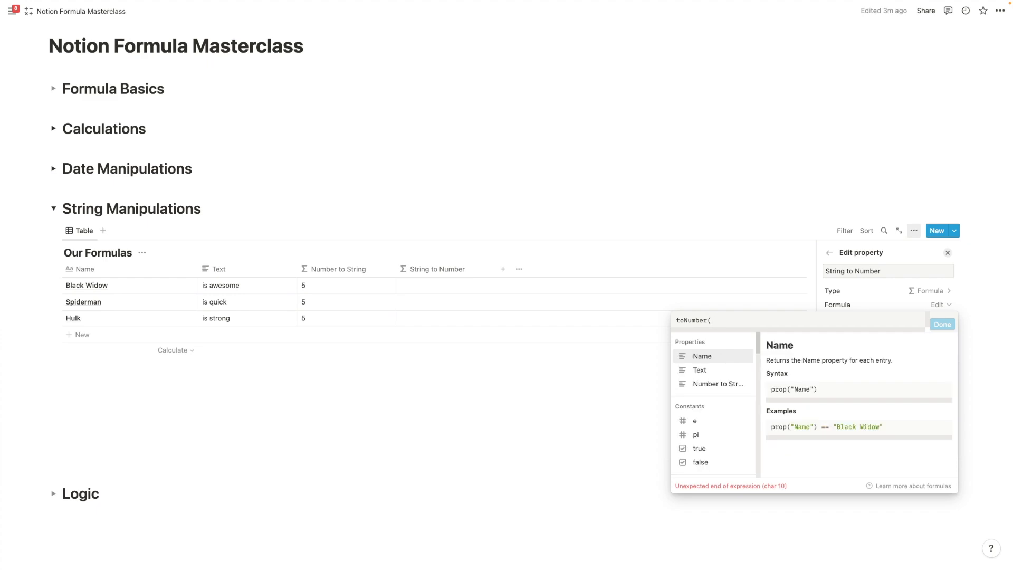
left_click(720, 384)
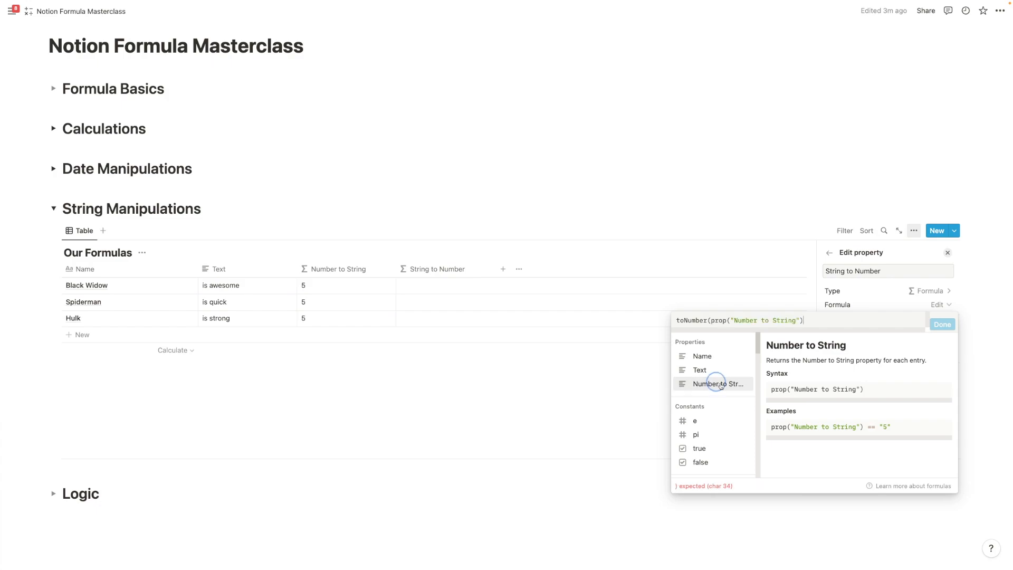
type(")")
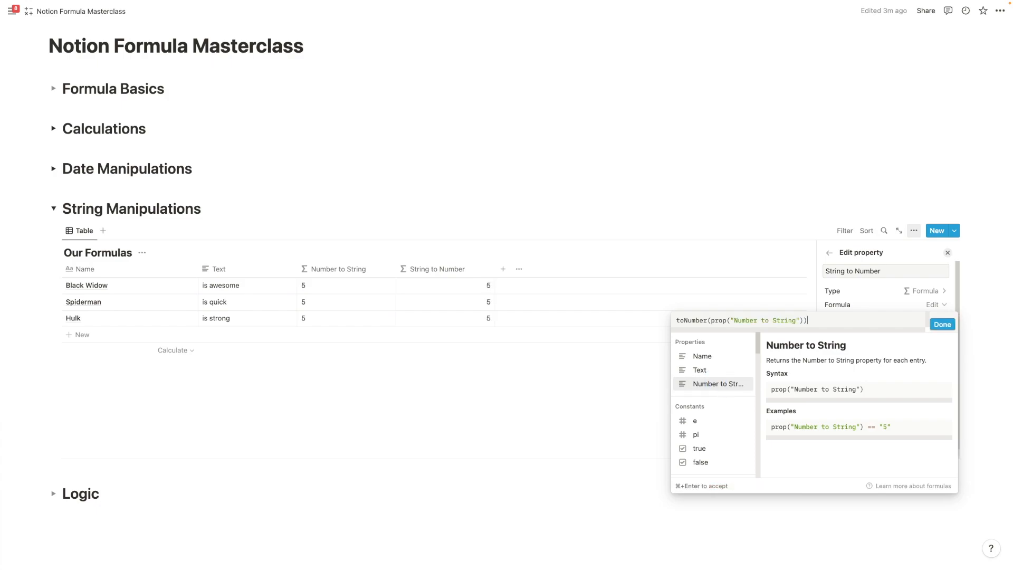
left_click(942, 323)
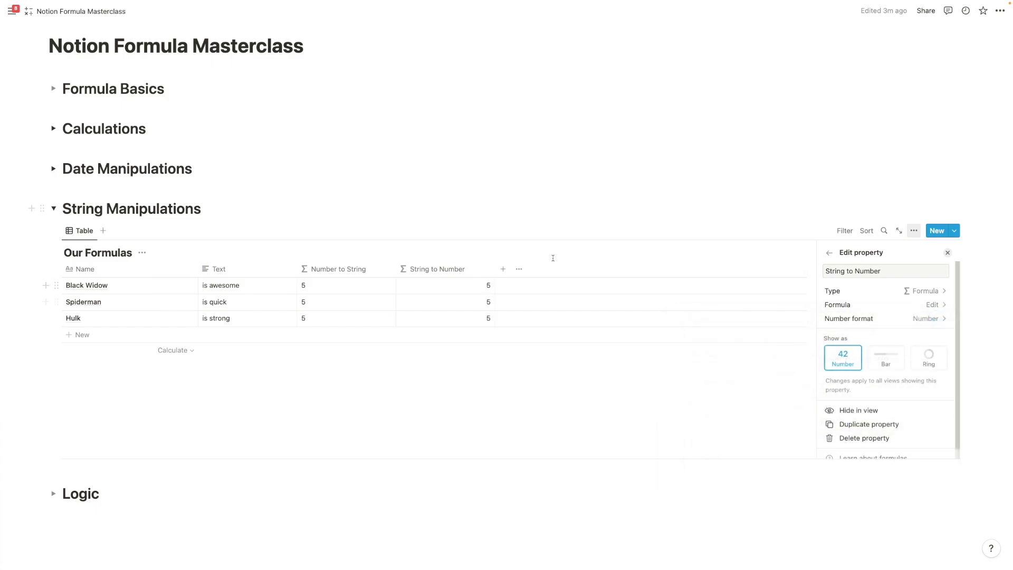
Replace the property reference inside the String to Number formula with the text "cool", giving toNumber("cool").
left_click(470, 286)
left_click_drag(435, 302, 528, 302)
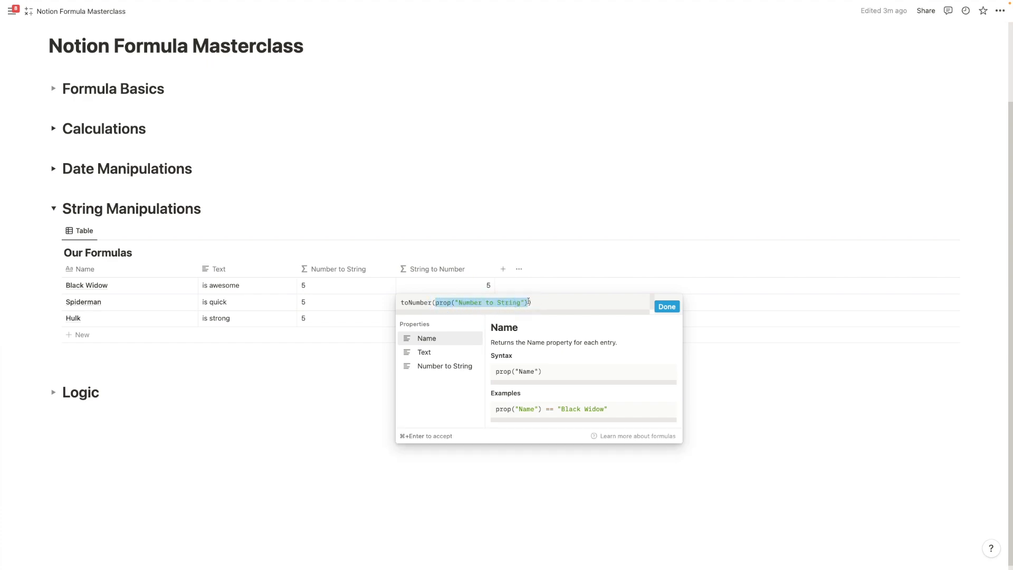
key("BackSpace")
type("cool")
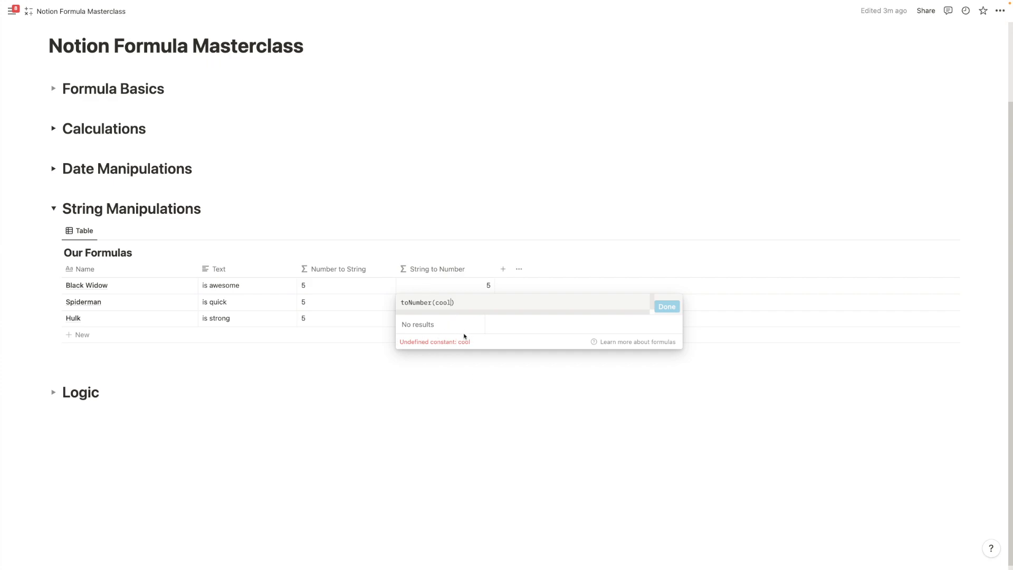
type("\"")
left_click(435, 303)
type("\"")
left_click(664, 307)
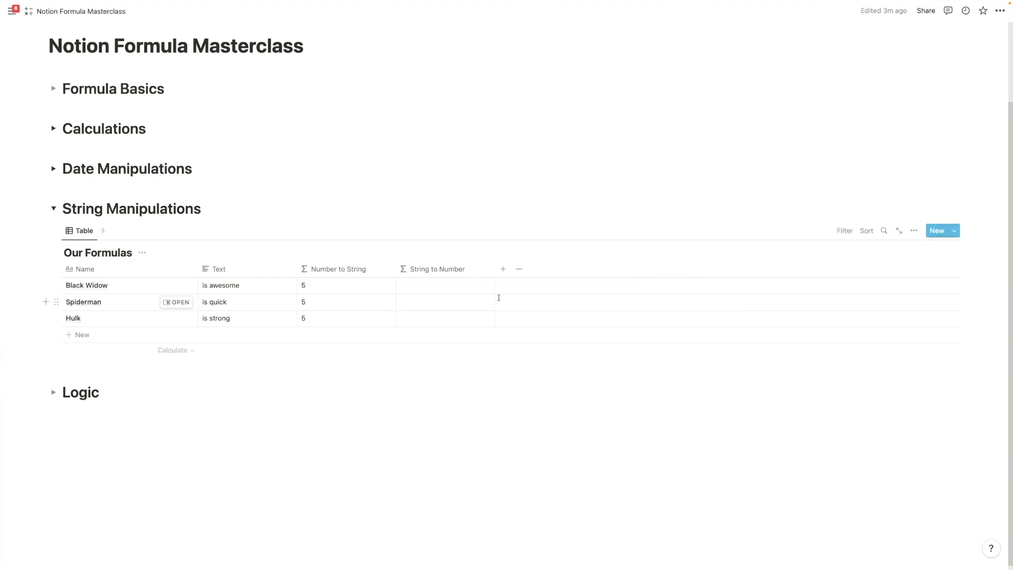
Extend the text in the String to Number formula to "cool 5" and accept it.
left_click(458, 284)
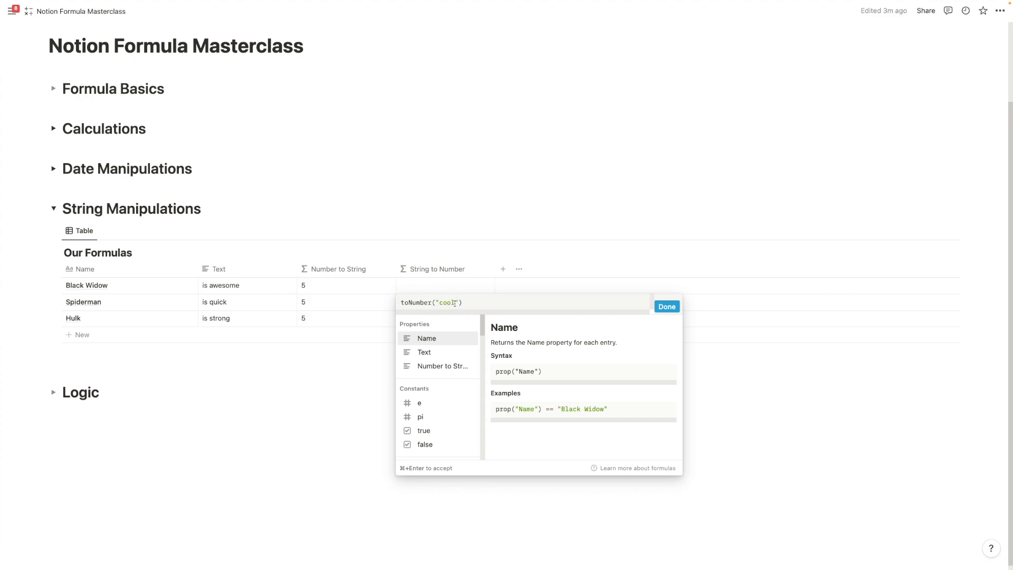
type("5")
left_click(667, 306)
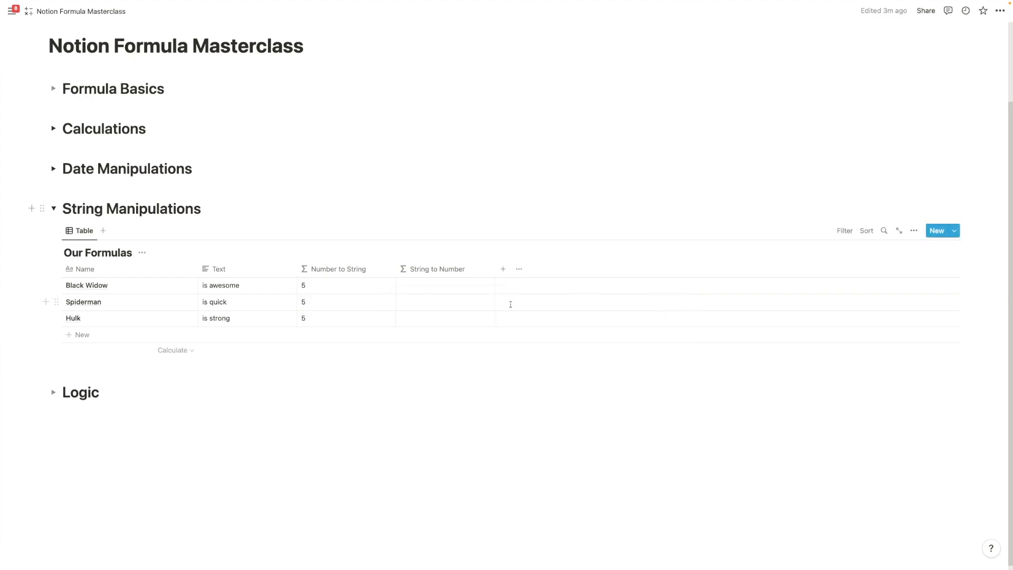
Remove the word cool from the quoted text in the String to Number formula, keeping the 5, and accept it.
left_click(452, 286)
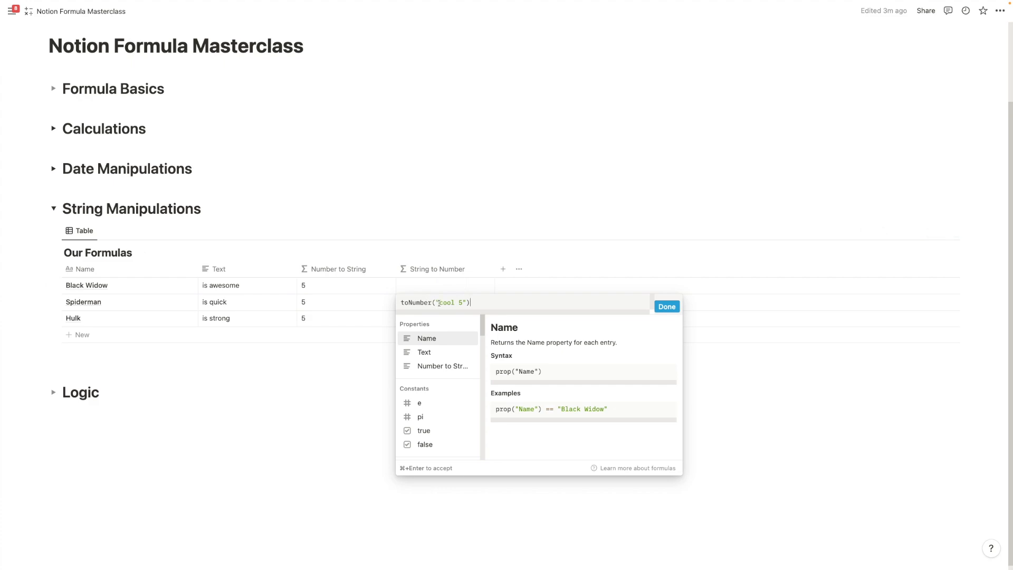
left_click(460, 302)
double_click(446, 303)
key("Delete")
key("Delete")
key("Right")
left_click(665, 306)
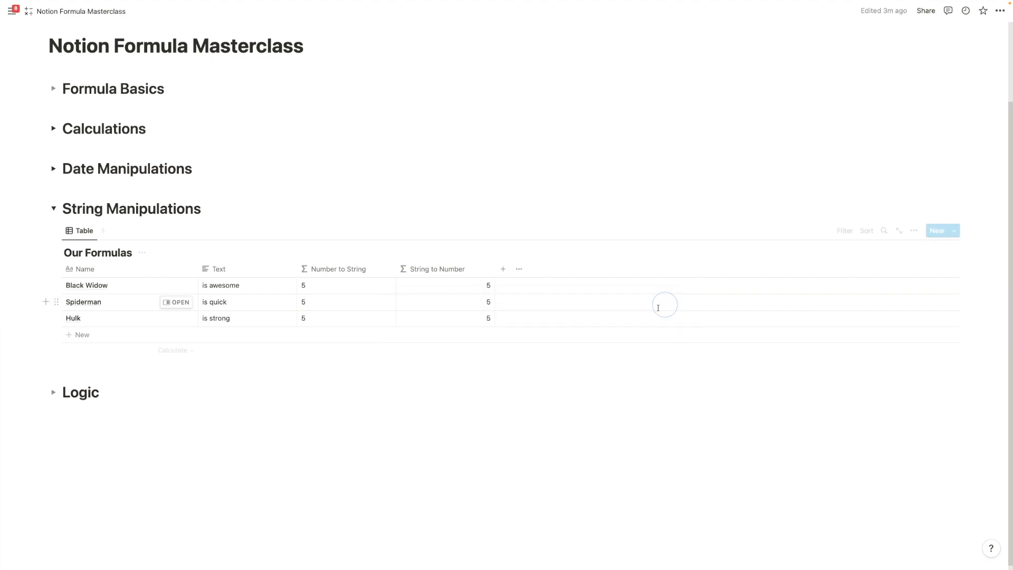
Narrow the String to Number column slightly and add a formula property named "Combining Strings".
left_click_drag(495, 268, 478, 268)
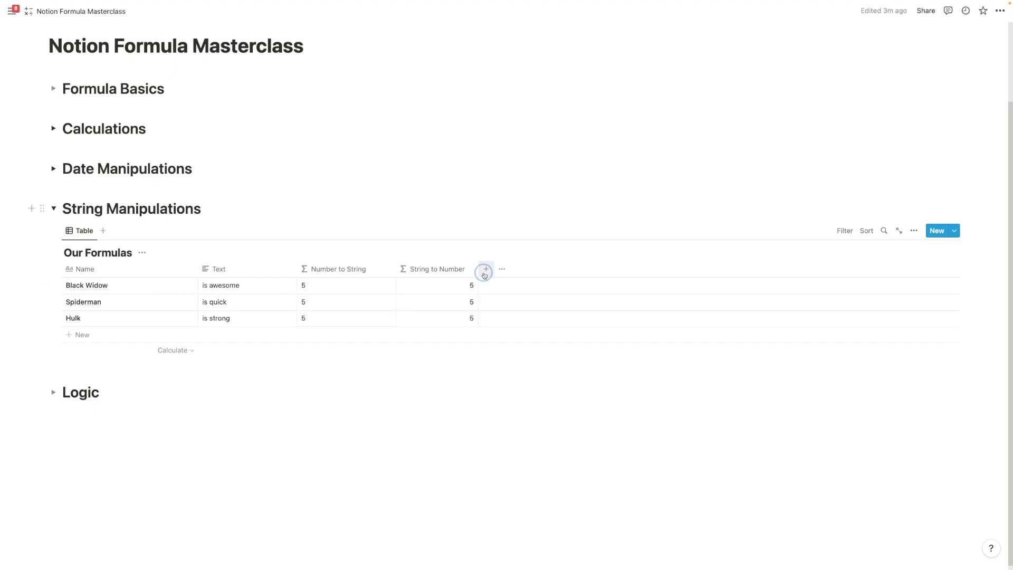
left_click(485, 269)
scroll(841, 425, "down", 5)
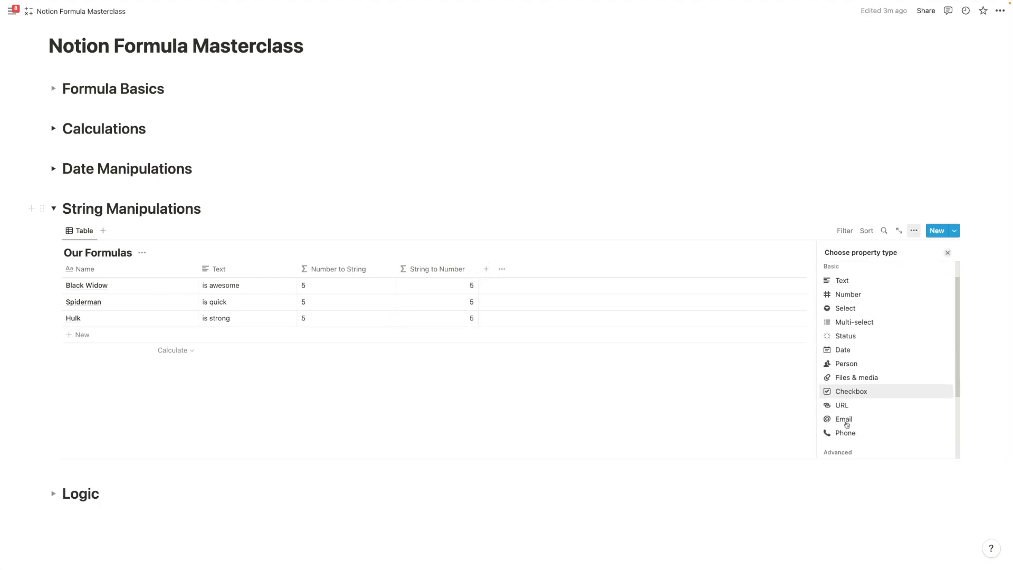
left_click(854, 366)
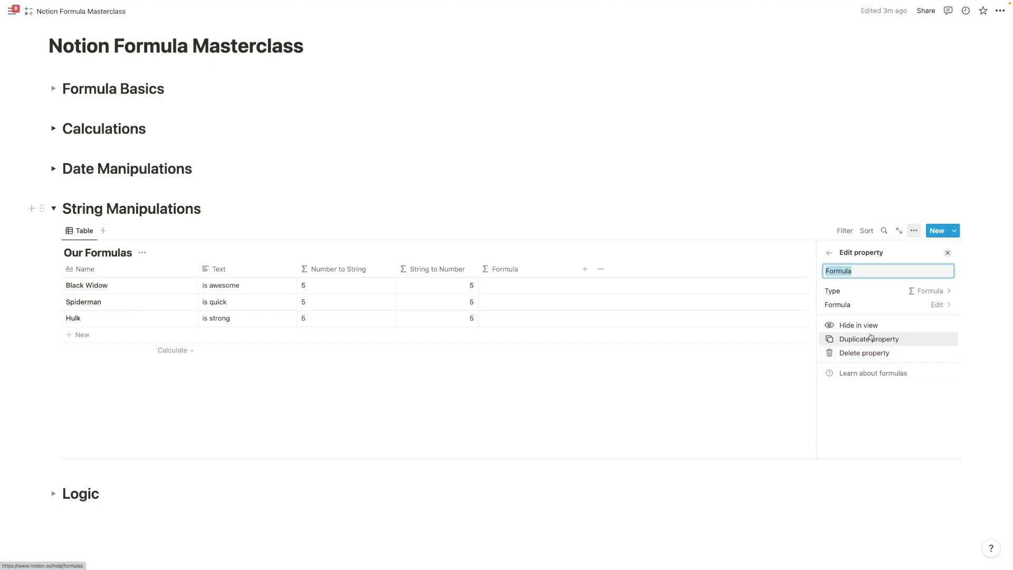
type("Combining Strings")
Set the Combining Strings formula to prop("Name")+prop("Text").
left_click(860, 304)
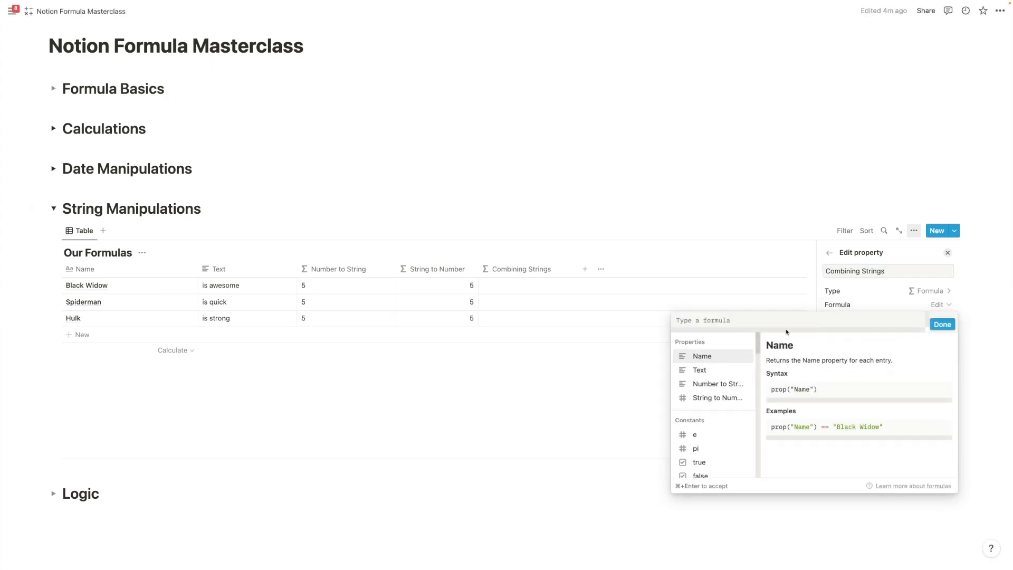
left_click(706, 360)
type("+")
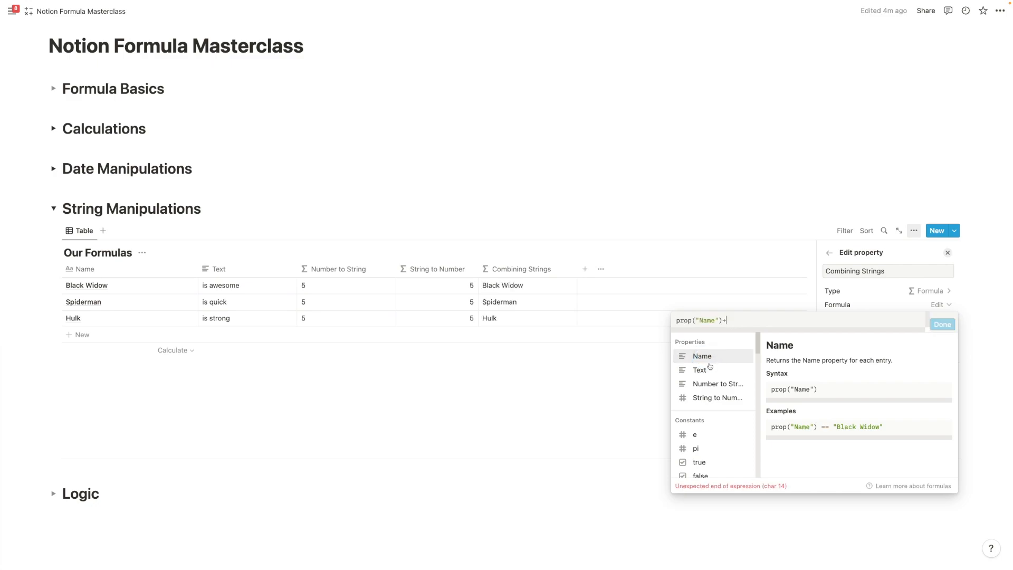
left_click(710, 373)
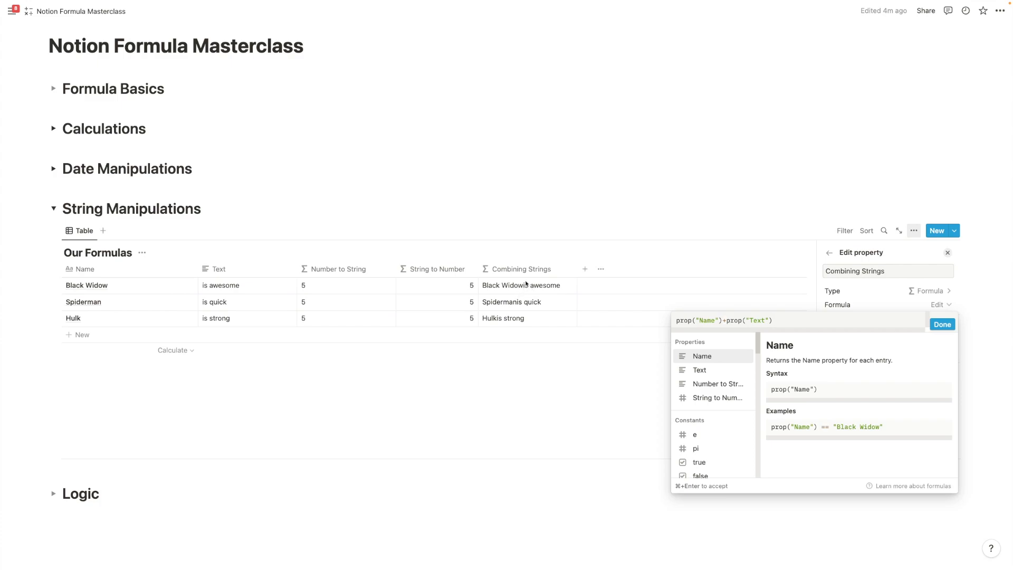
Insert a quoted space between the two properties, making the formula prop("Name")+" "+prop("Text").
left_click(725, 320)
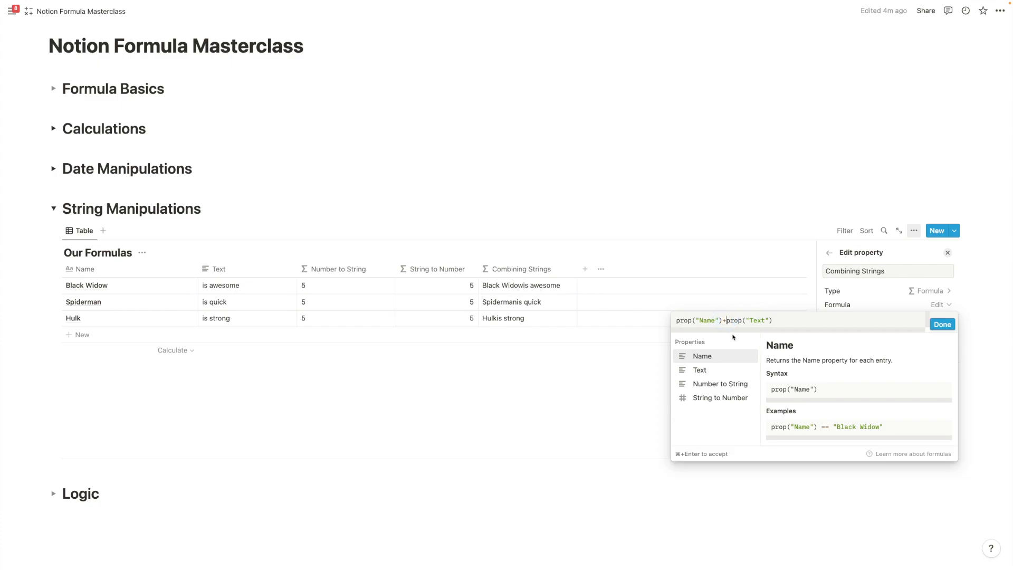
type("\" \"")
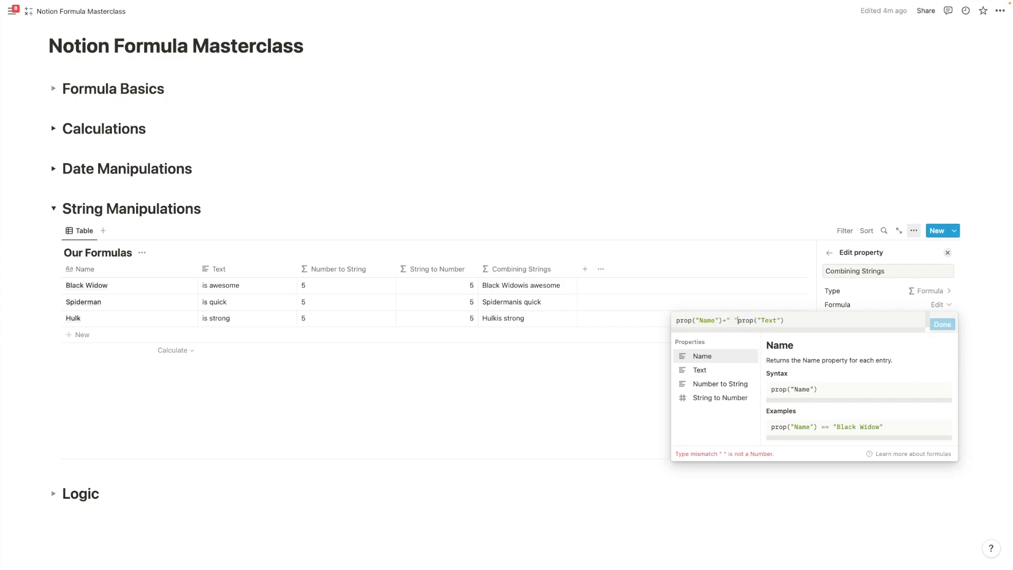
type("+")
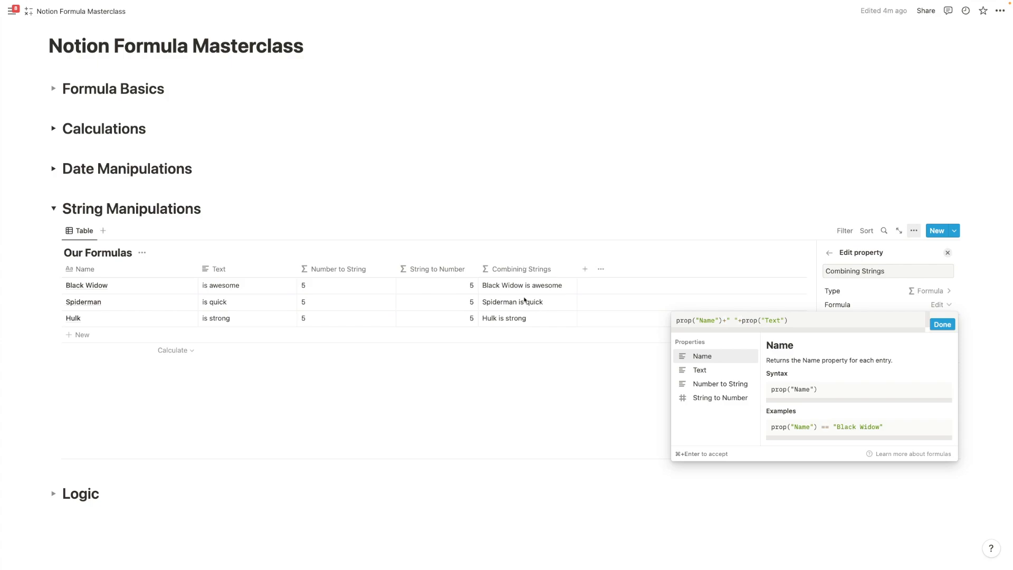
double_click(736, 320)
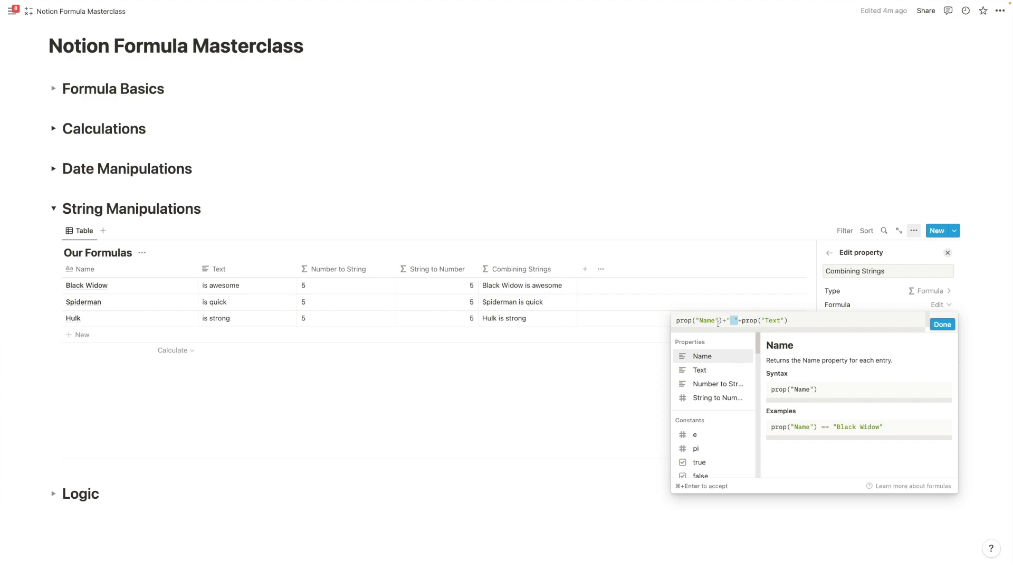
left_click(738, 321)
key("super+a")
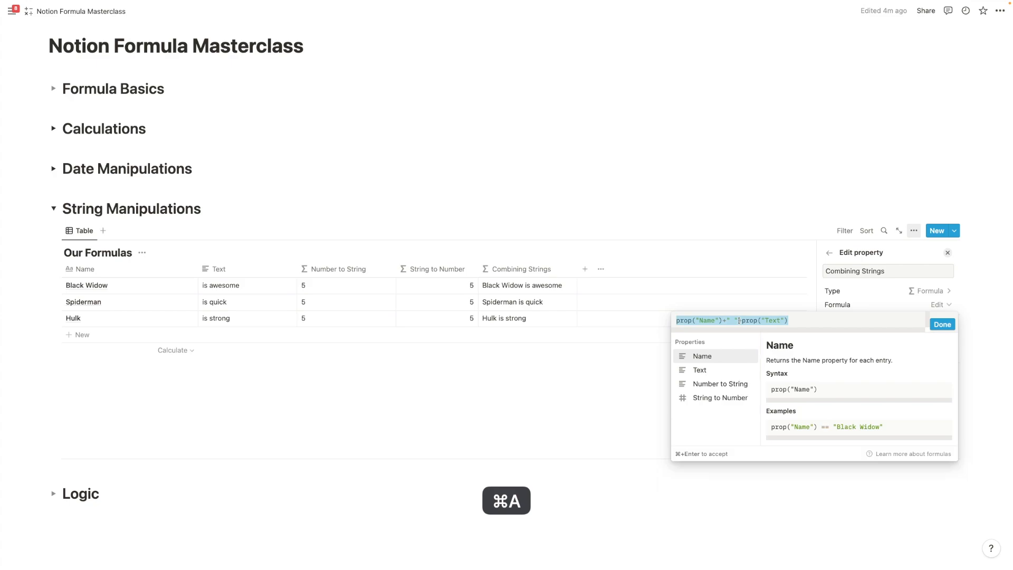
type("concat")
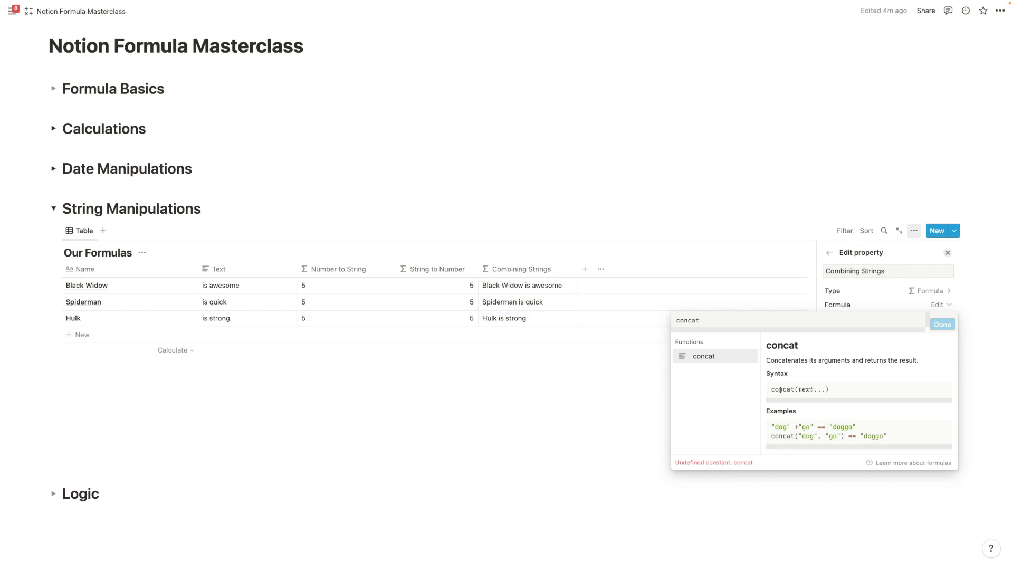
type("(")
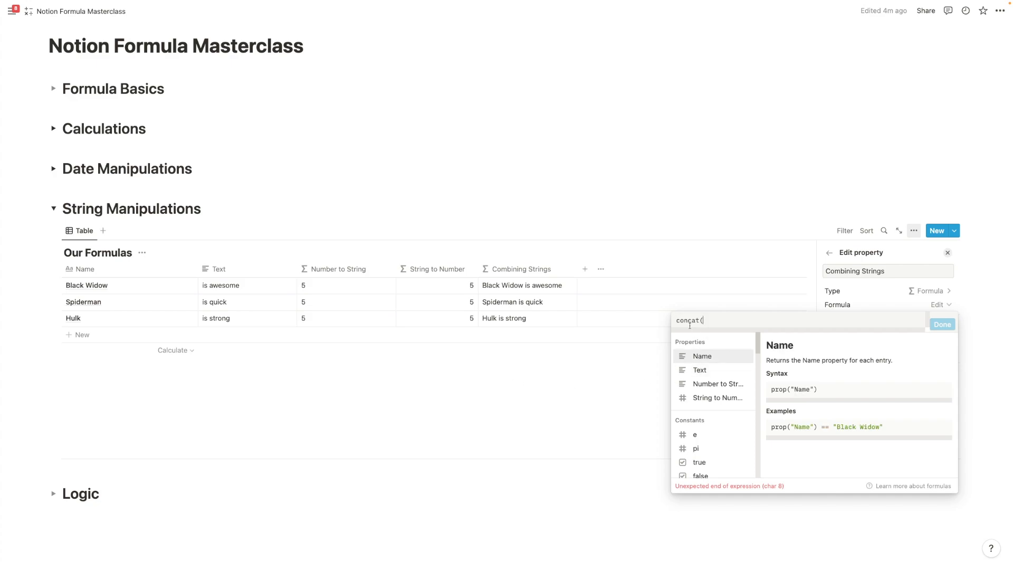
key("super+a")
key("BackSpace")
left_click(462, 395)
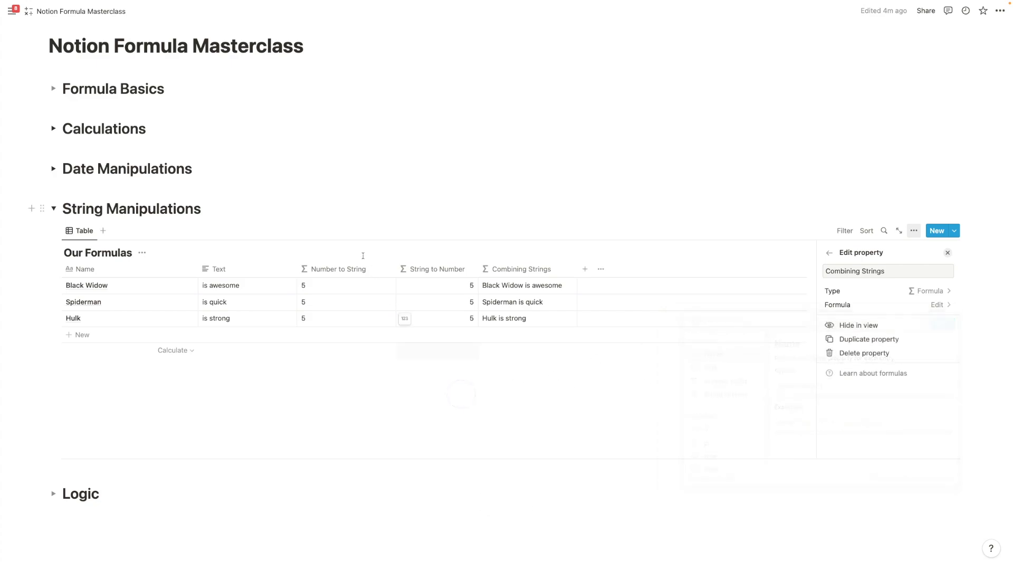
Add a number property named "Age" to the table and move its column directly after Name.
left_click(584, 270)
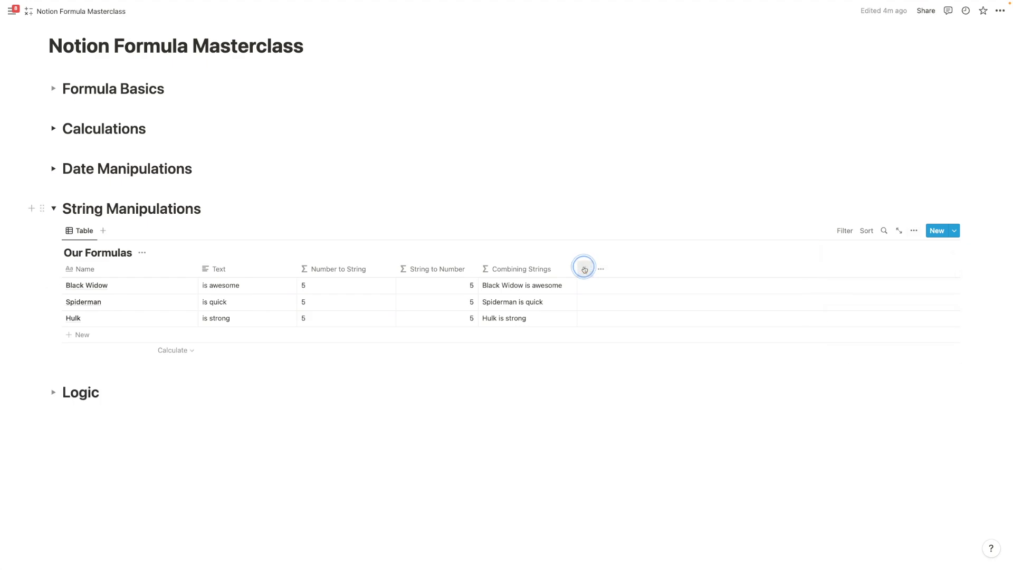
left_click(585, 271)
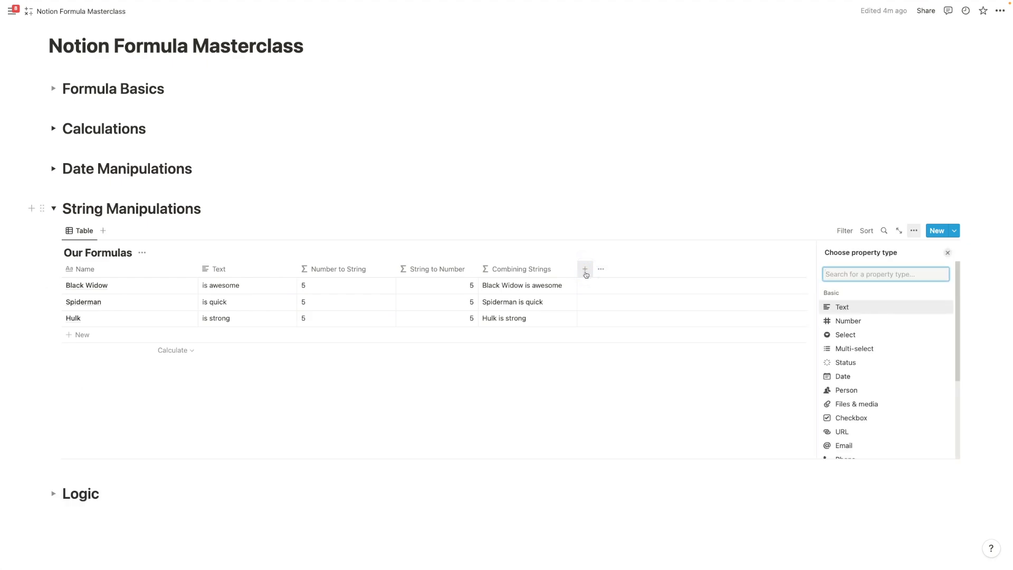
left_click(845, 320)
type("Power ")
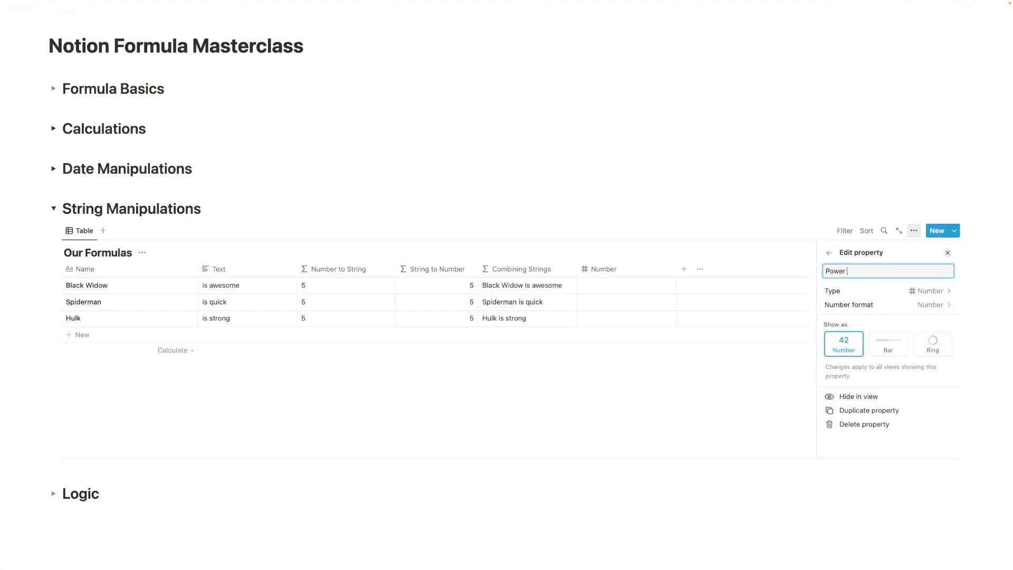
type("Level")
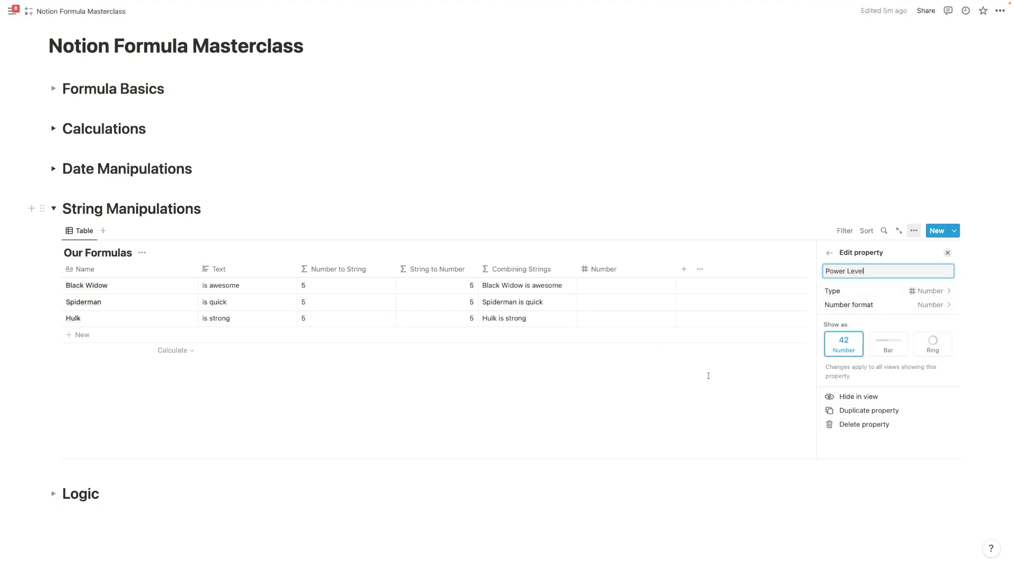
key("super+a")
type("Age")
key("Return")
left_click_drag(599, 269, 244, 276)
Enter the ages 35 for Black Widow, 18 for Spiderman and 45 for Hulk, and narrow the Age column.
left_click(260, 288)
type("35")
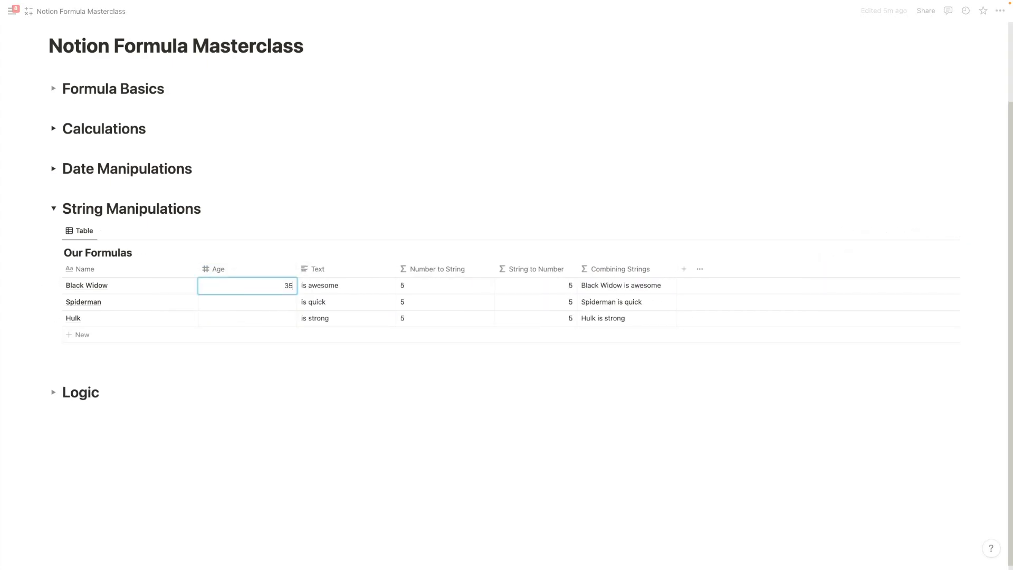
key("Return")
type("18")
key("Return")
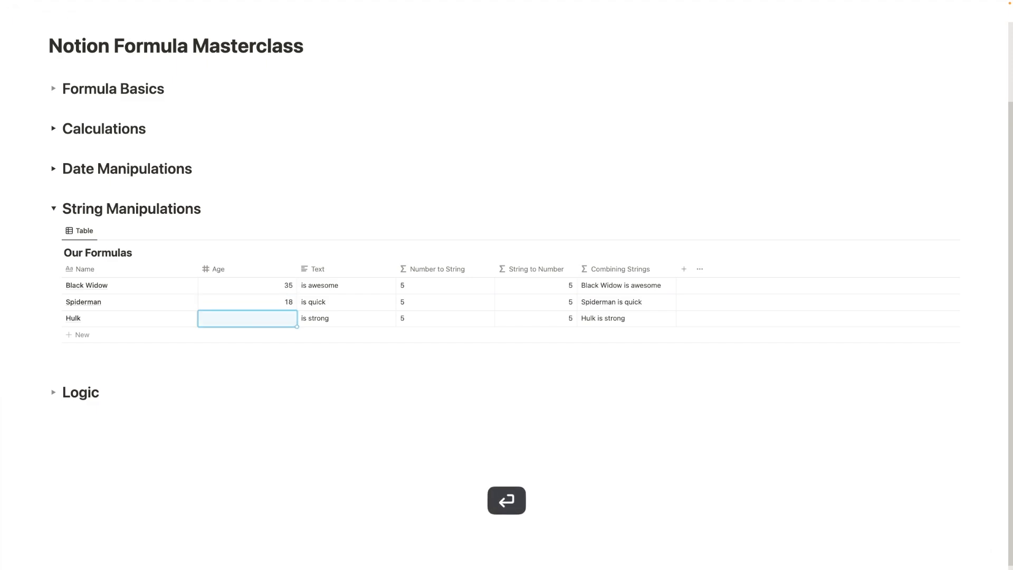
type("45")
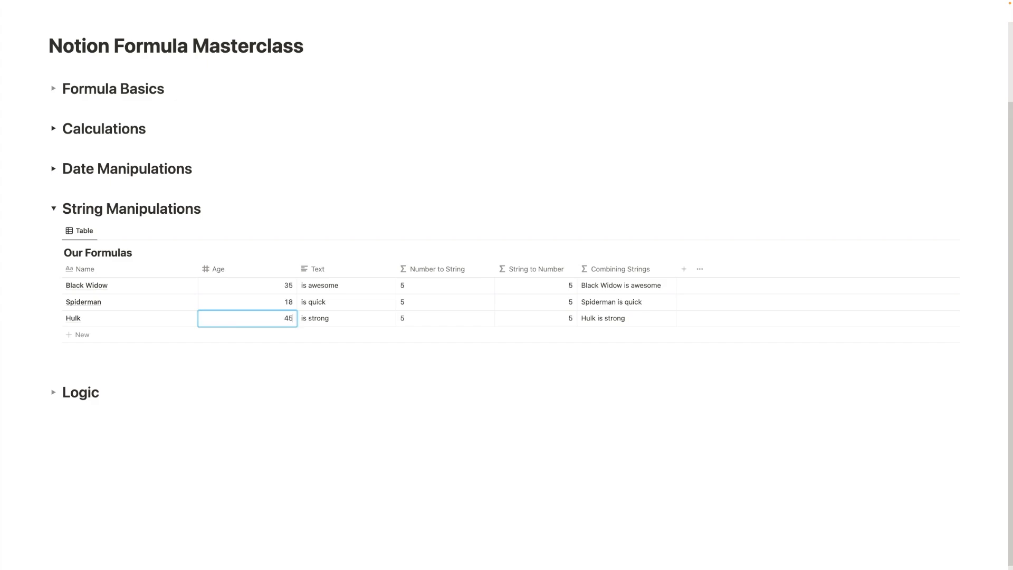
key("Return")
left_click(214, 545)
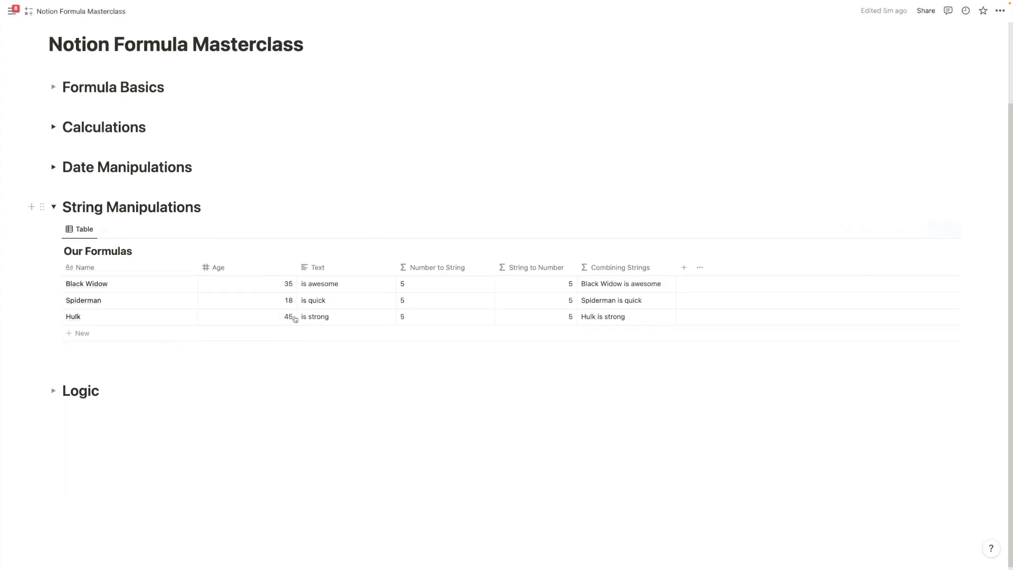
left_click_drag(295, 269, 246, 269)
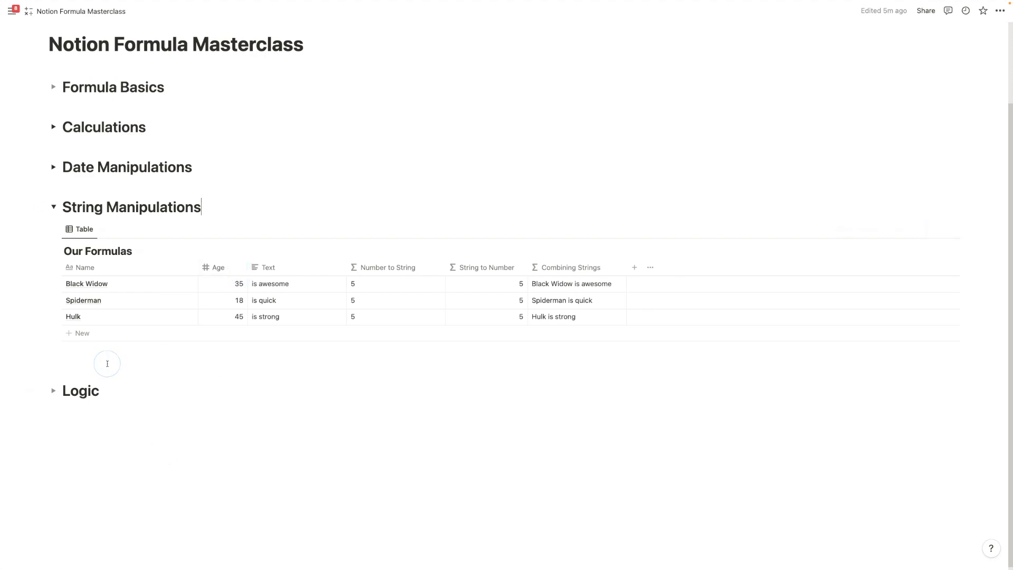
Insert an empty line under the String Manipulations heading and move it below the Our Formulas table.
left_click(201, 206)
key("Return")
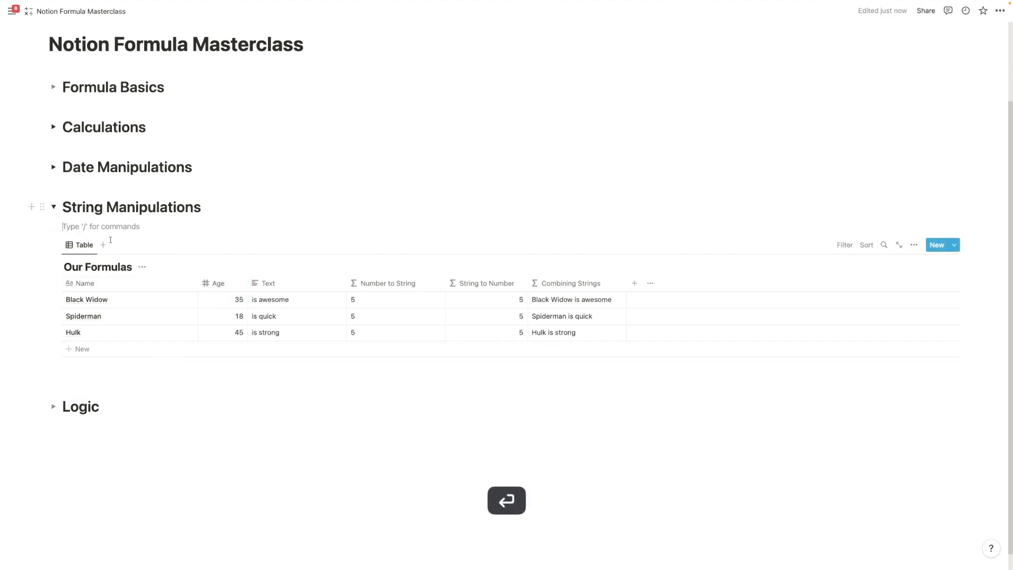
left_click_drag(55, 226, 73, 370)
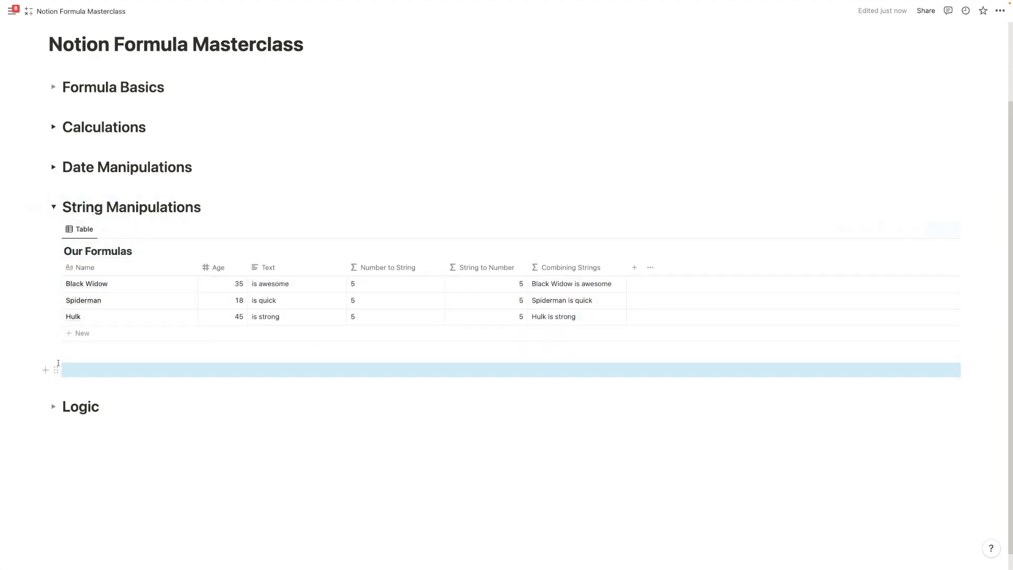
left_click(57, 369)
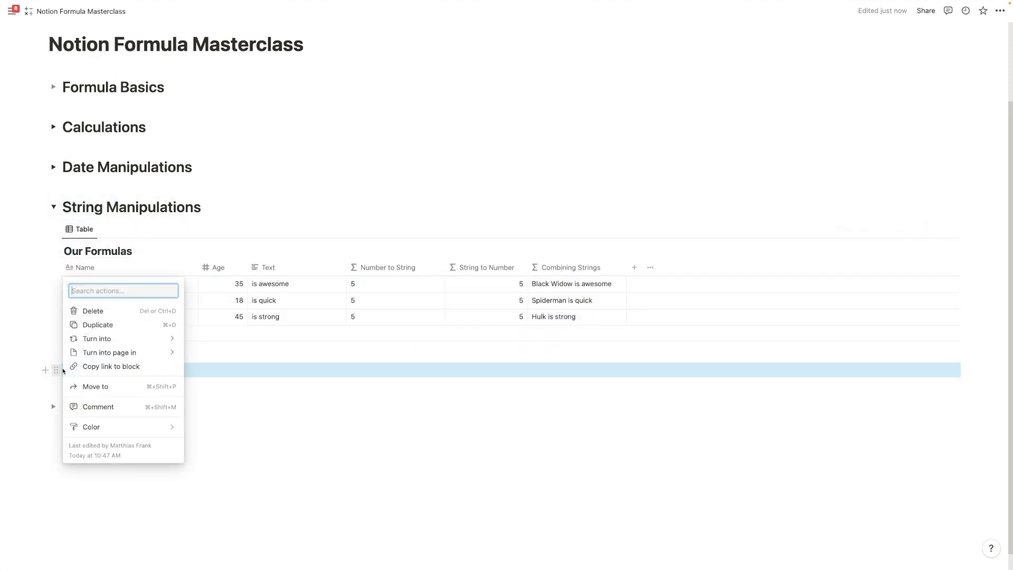
Copy the link to the Our Formulas database and place an empty line below the table inside the String Manipulations toggle.
left_click(56, 229)
left_click(108, 198)
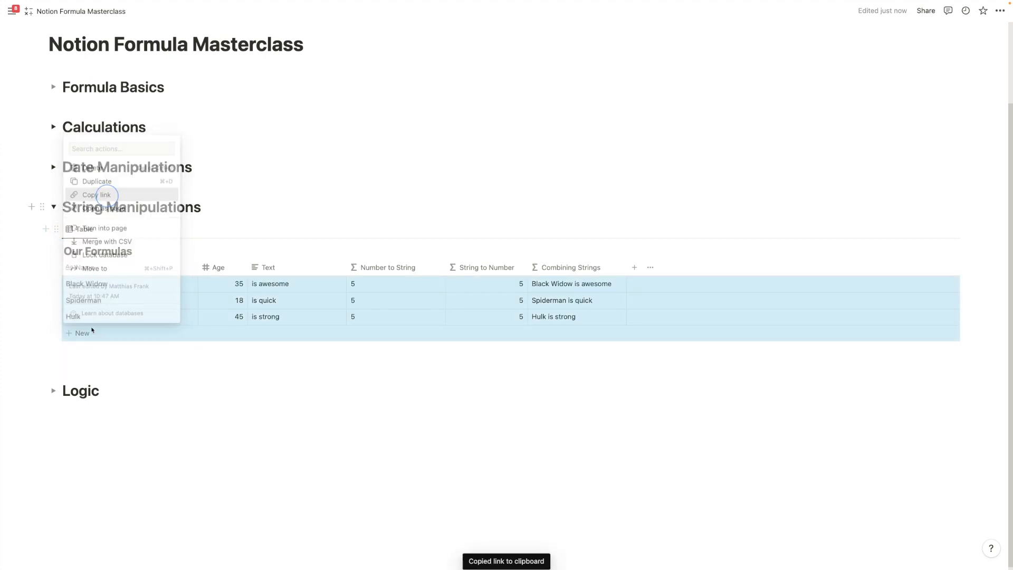
left_click(71, 353)
left_click(69, 366)
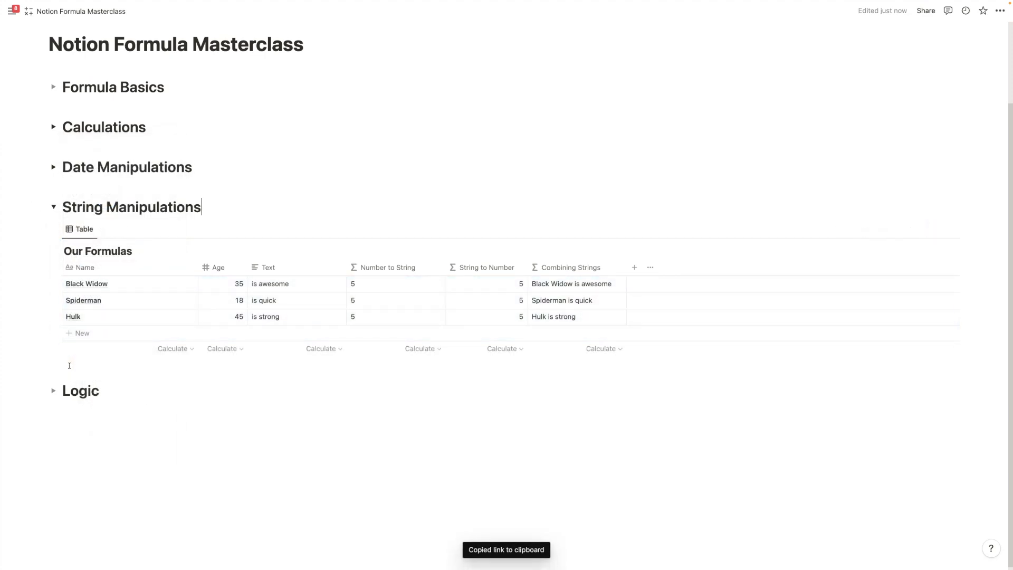
key("Return")
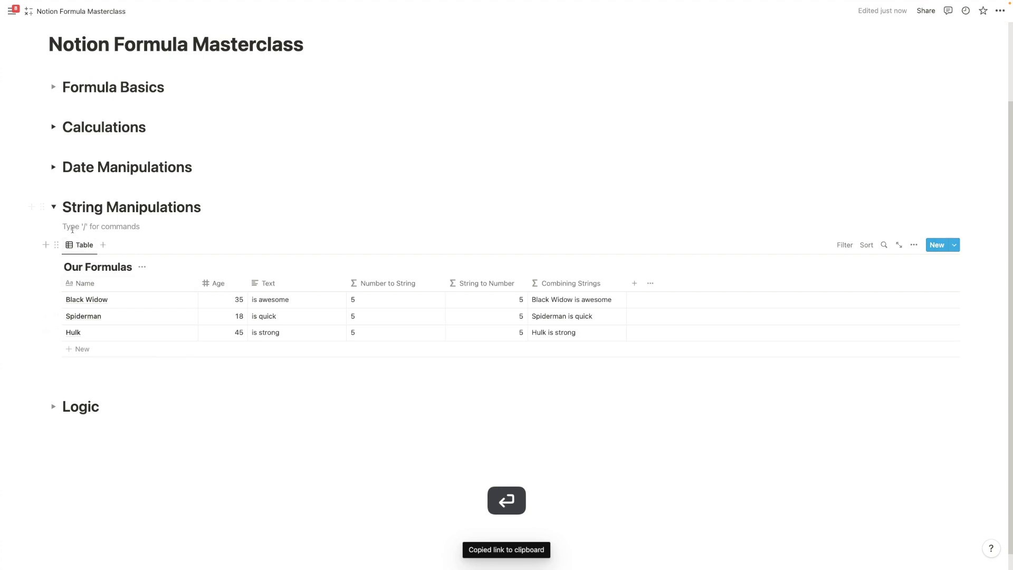
left_click_drag(55, 228, 83, 365)
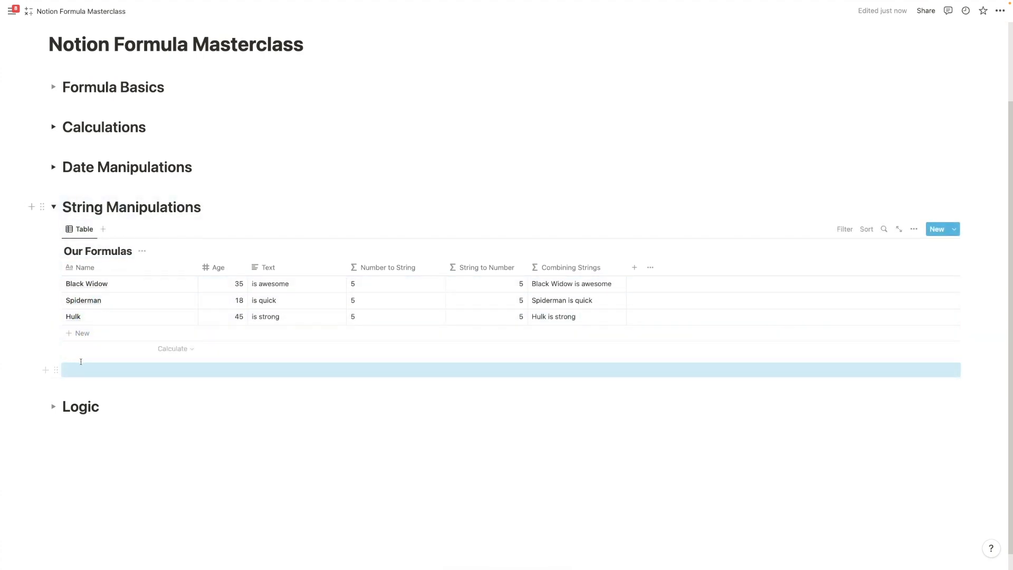
Paste the copied database link on a new line below the table and create a linked view of the database.
key("Return")
key("super+v")
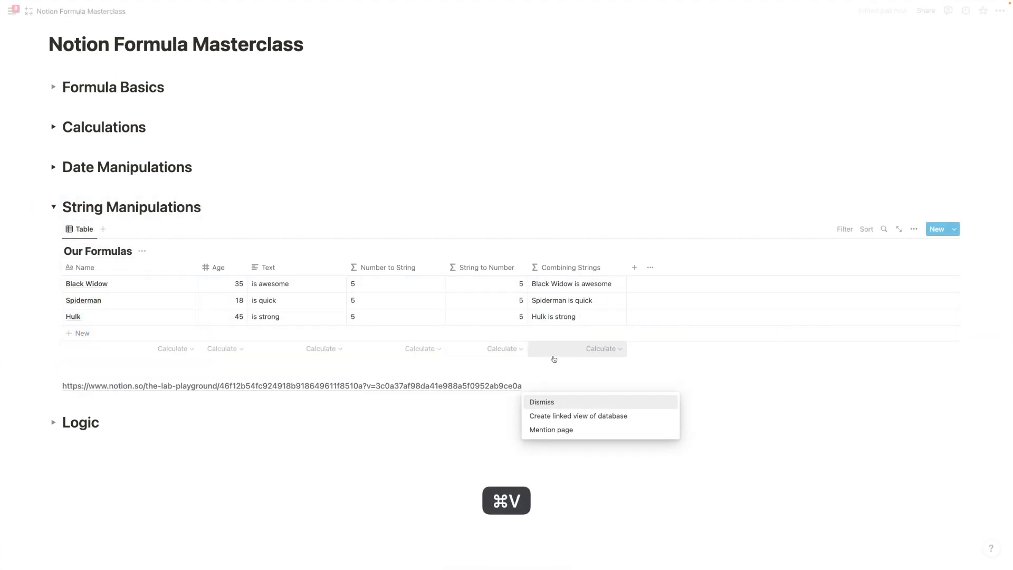
left_click(576, 415)
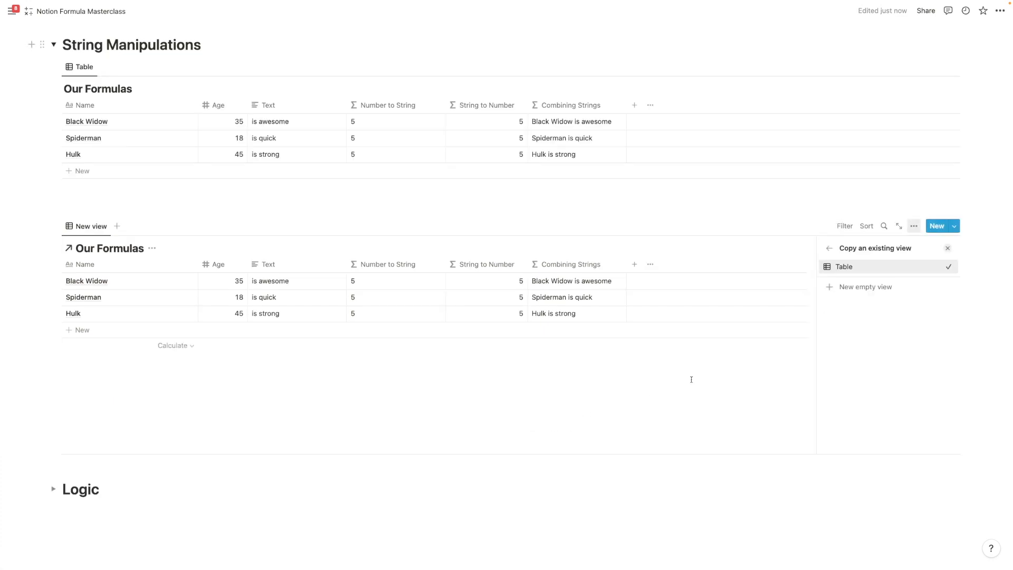
Create a new empty gallery view with the database title hidden, card preview set to None and card size Medium.
left_click(867, 288)
left_click(928, 340)
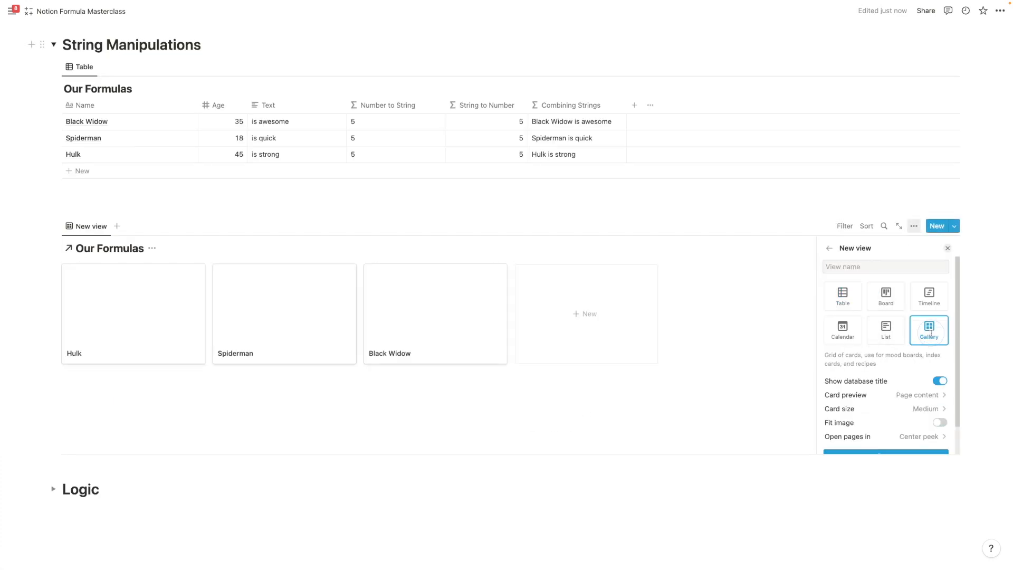
left_click(939, 379)
left_click(920, 375)
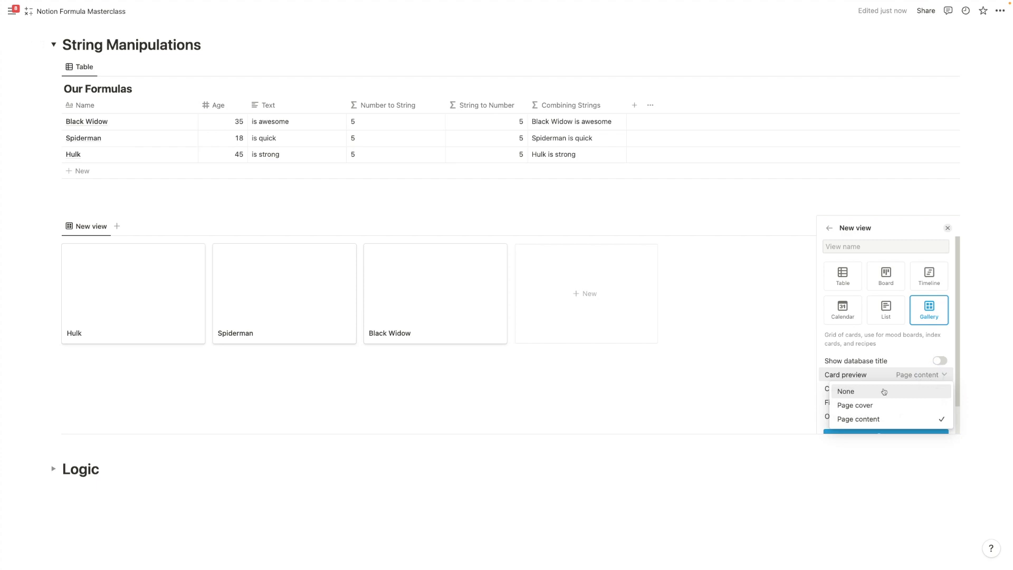
left_click(861, 395)
left_click(859, 389)
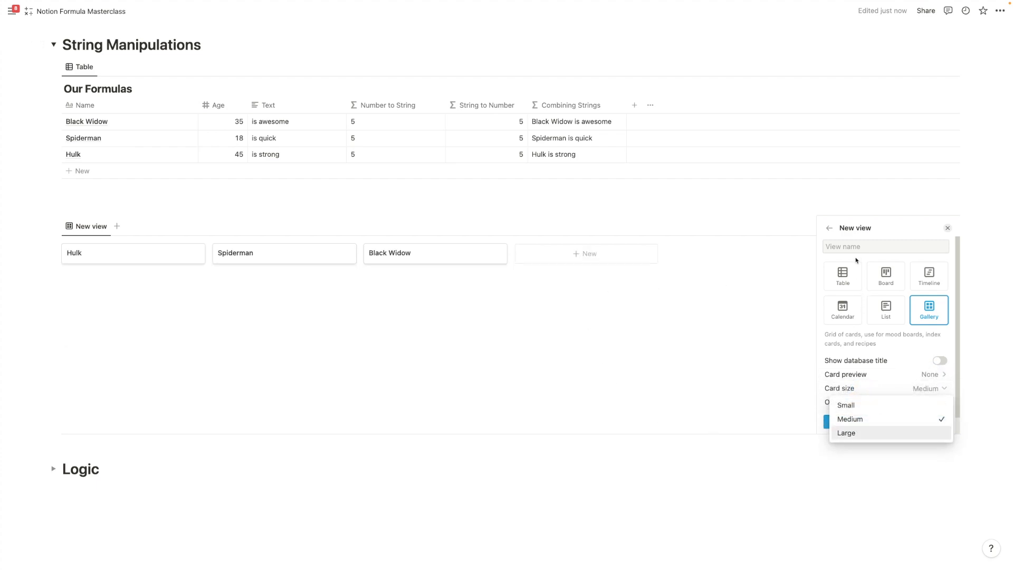
left_click(882, 419)
left_click(882, 420)
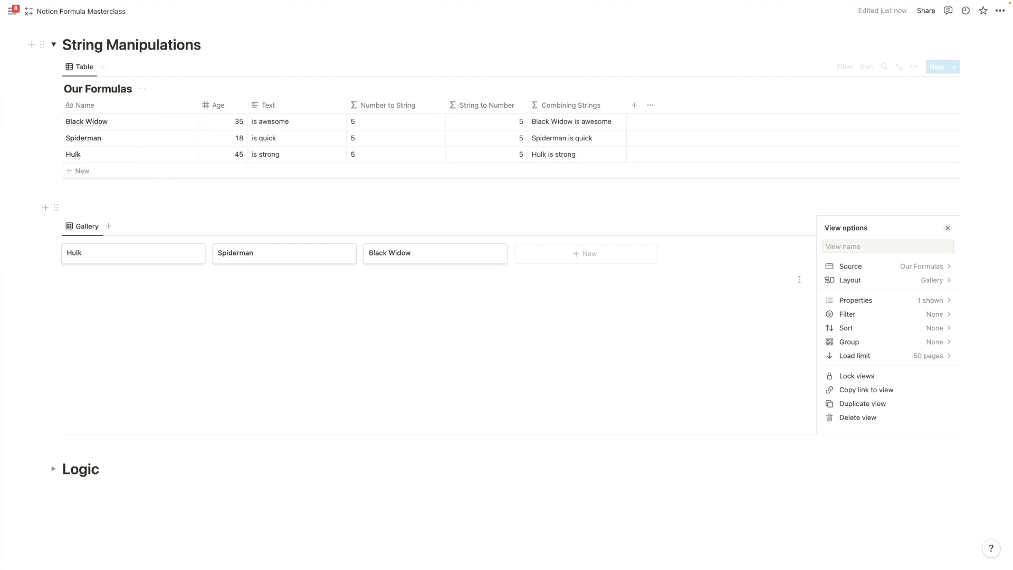
Show the Age property on the gallery cards and close the view options.
left_click(897, 301)
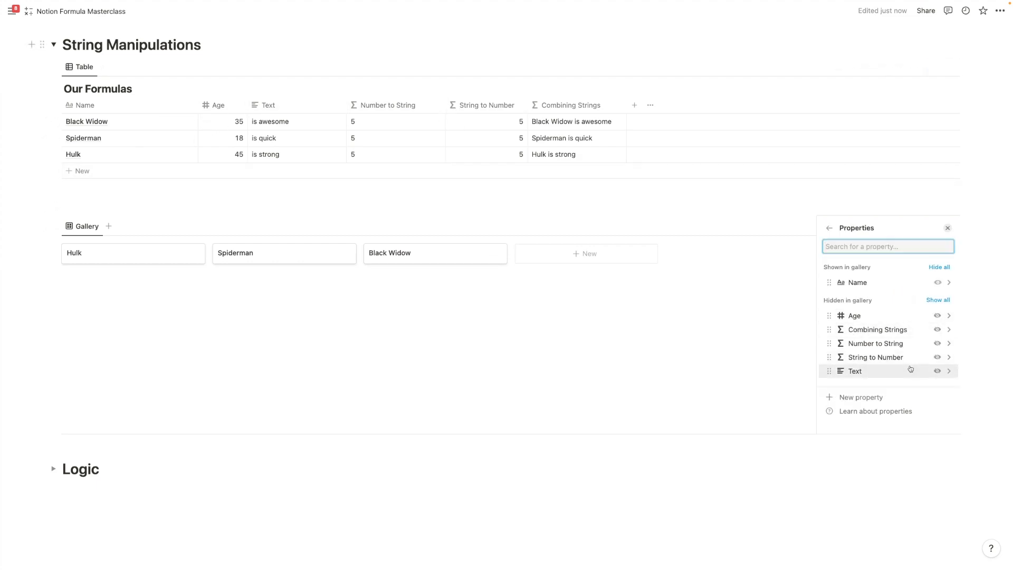
left_click(937, 315)
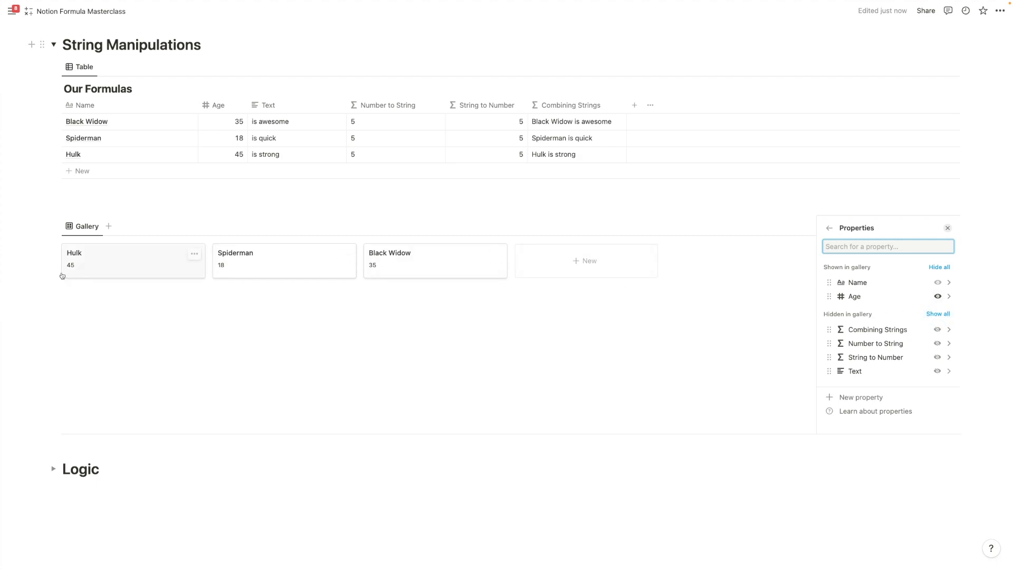
left_click(357, 312)
Add a formula property named "Display: Age" to the Our Formulas table and open its formula for editing.
scroll(370, 311, "up", 2)
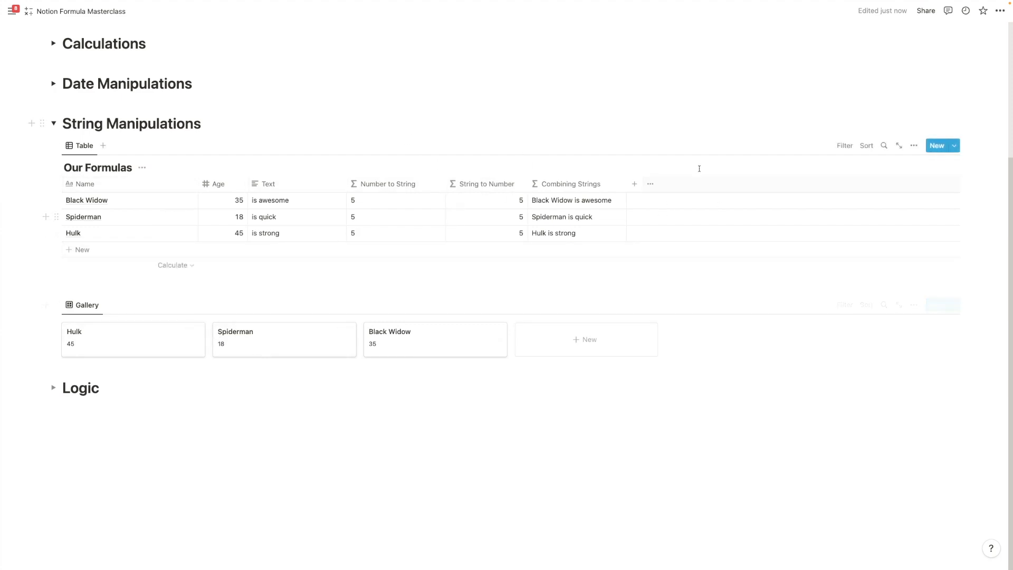
left_click(634, 184)
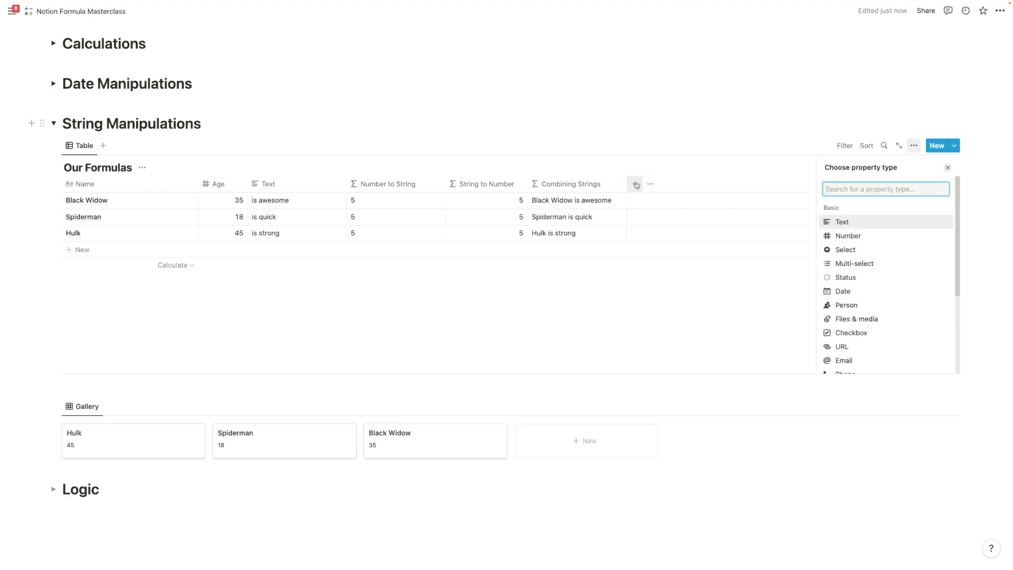
type("fo")
key("Return")
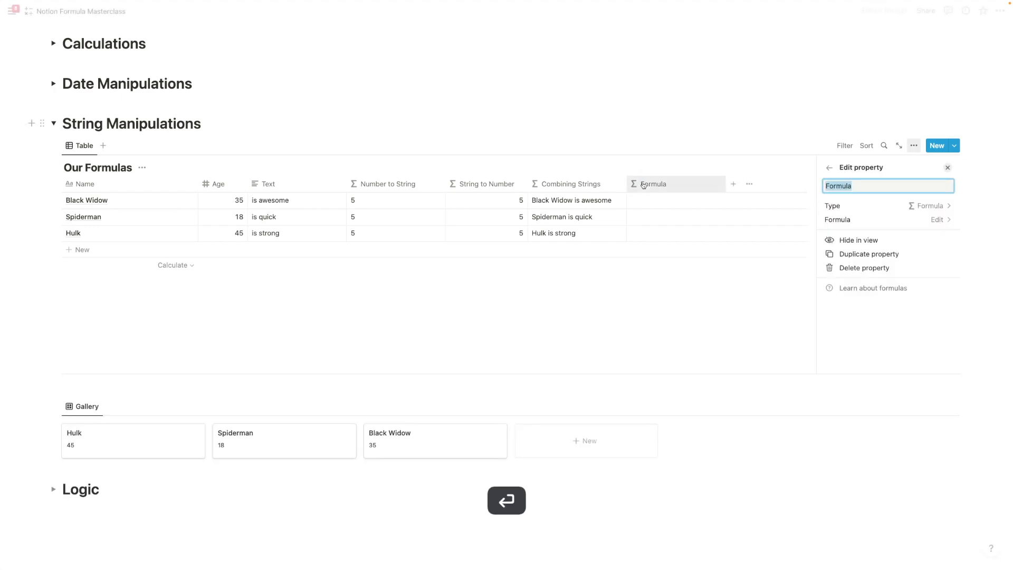
key("BackSpace")
type("Display")
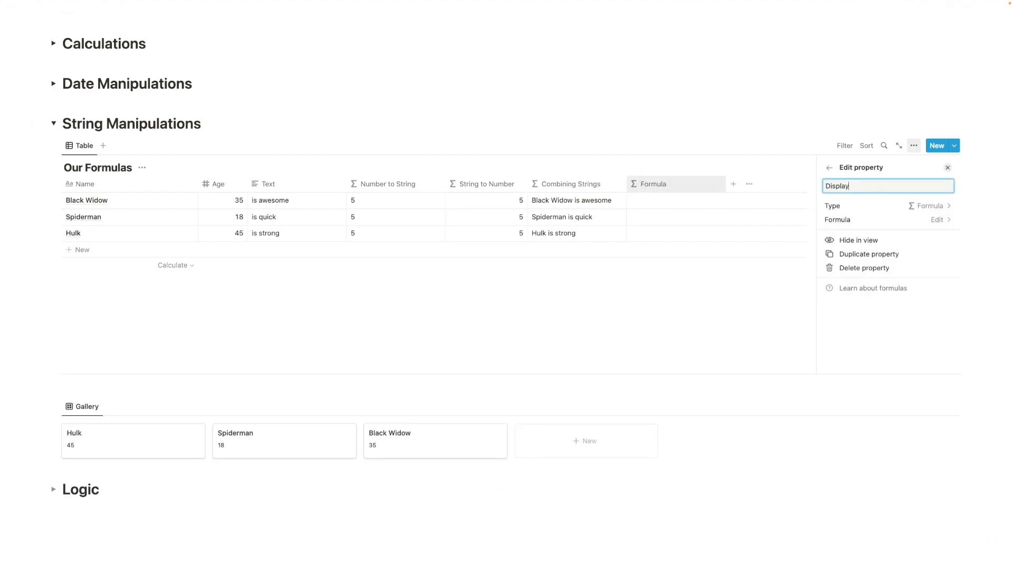
type(": Age")
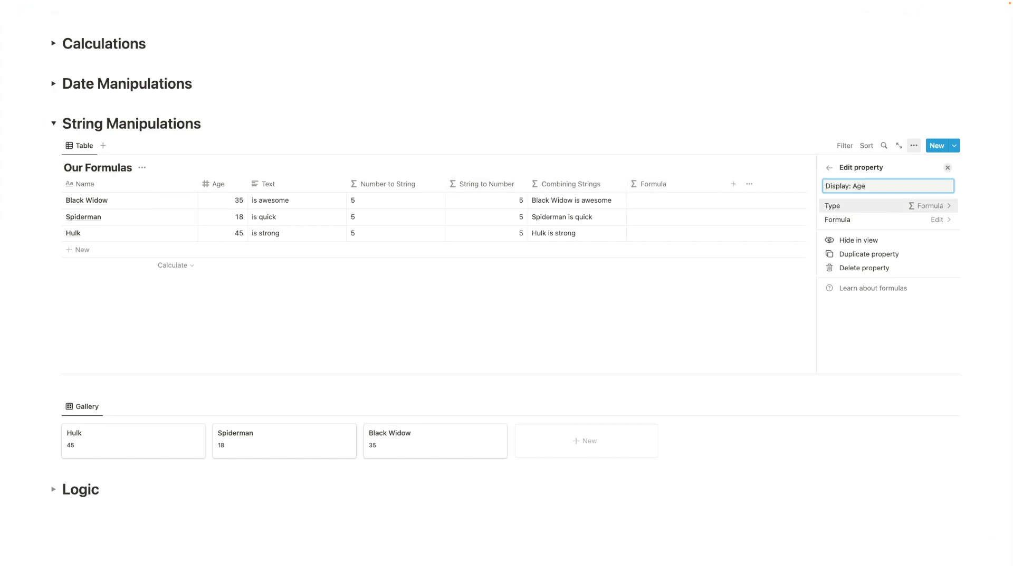
left_click(862, 219)
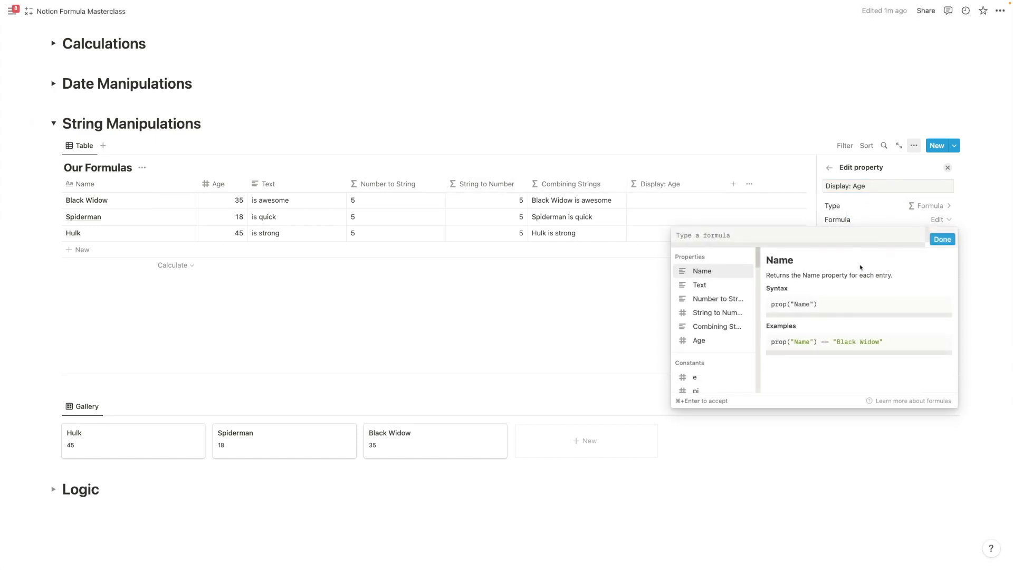
Begin the Display: Age formula with a concat function joining a fire emoji plus space and the Name property: concat("🔥 "+prop("Name").
type("concat")
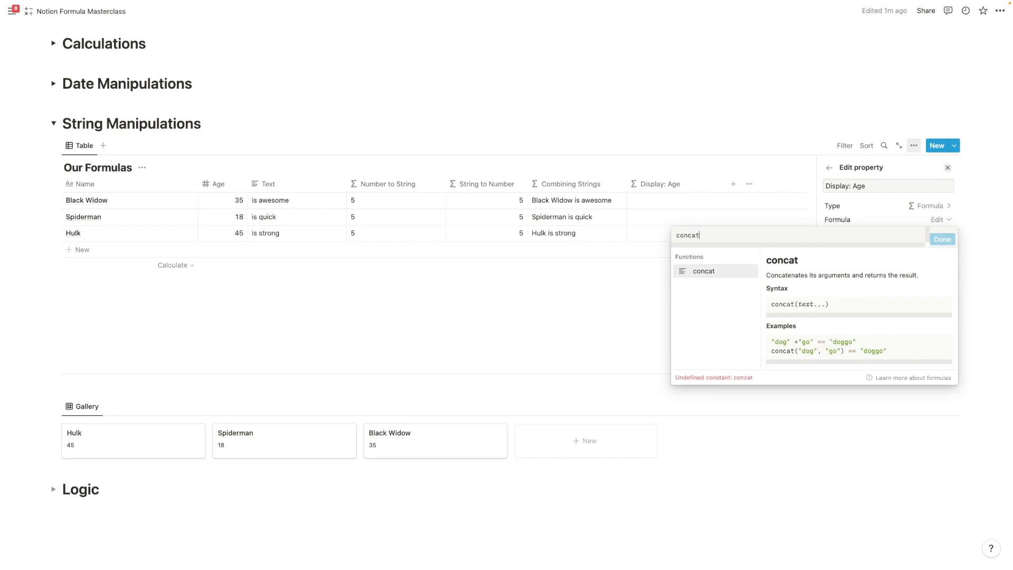
type("(\"")
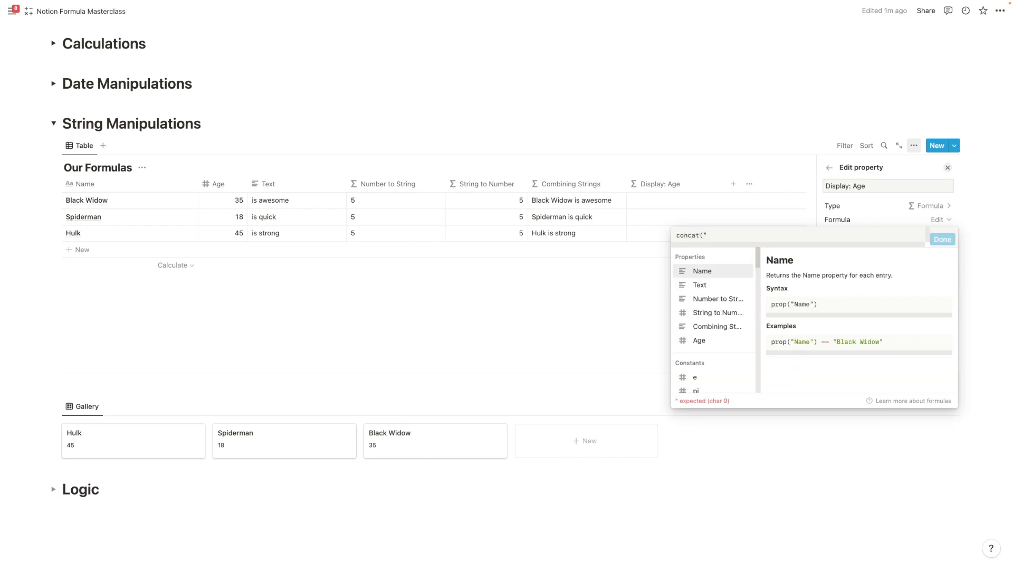
key("ctrl+super+space")
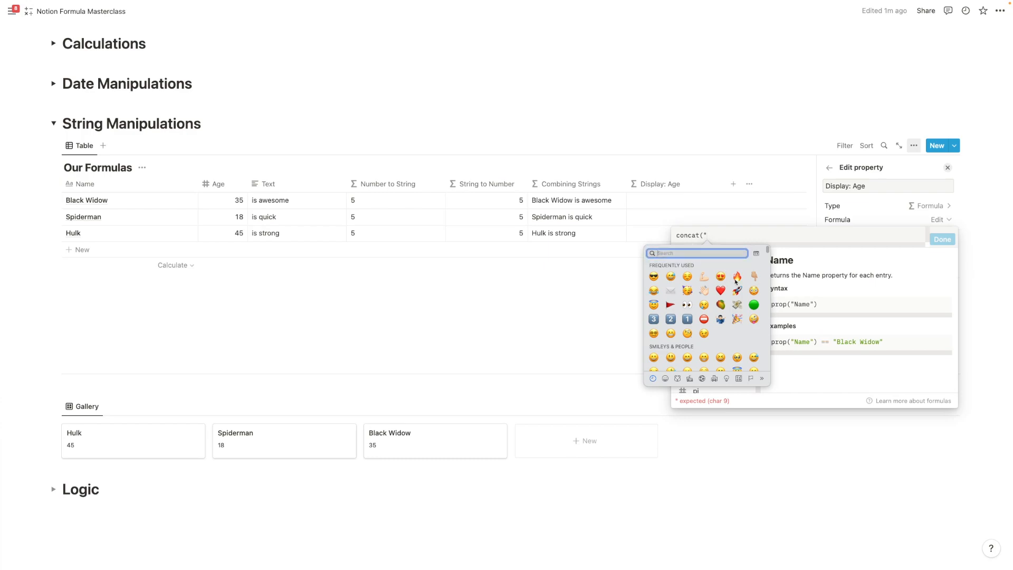
left_click(737, 277)
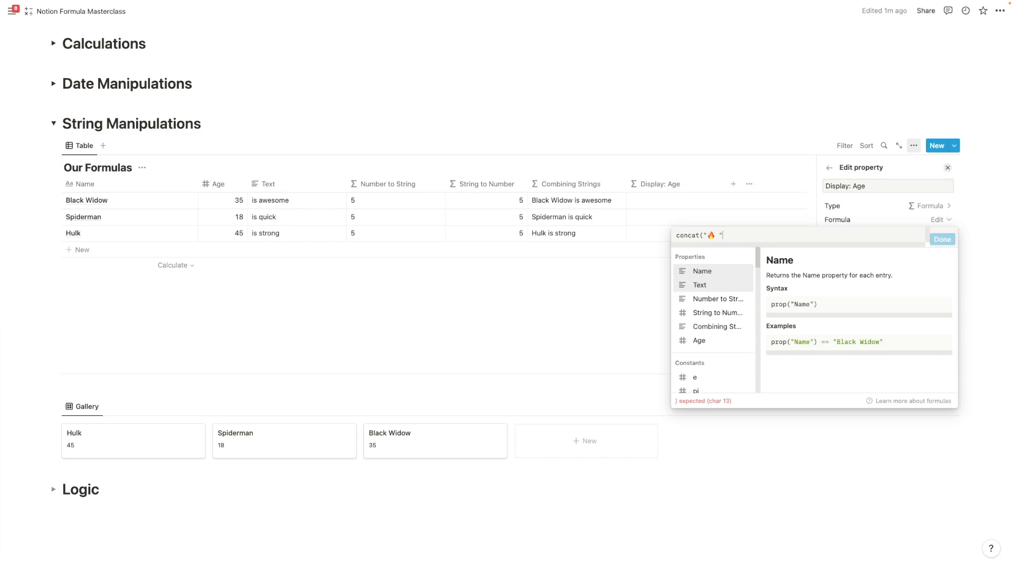
type("\"+")
left_click(710, 272)
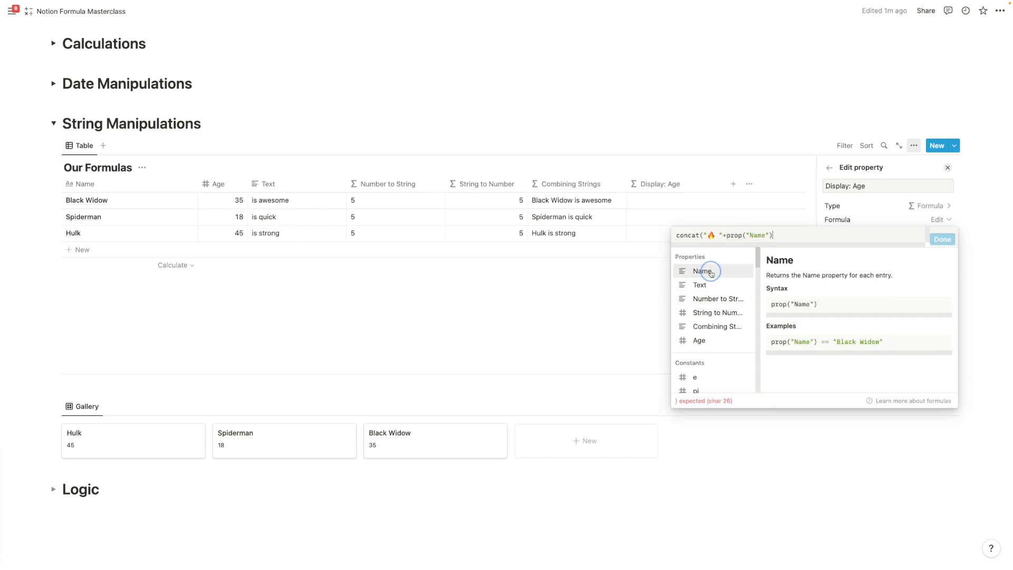
Complete the Display: Age formula with +" is "+format(prop("Age"))+" years old") and save it.
type("+")
double_click(716, 236)
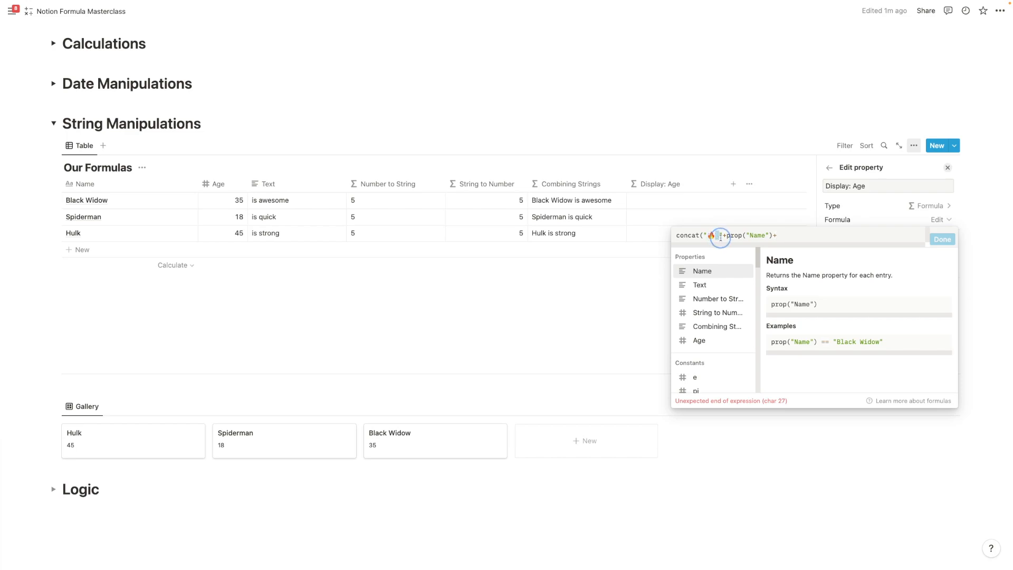
left_click(784, 238)
type("\" is ")
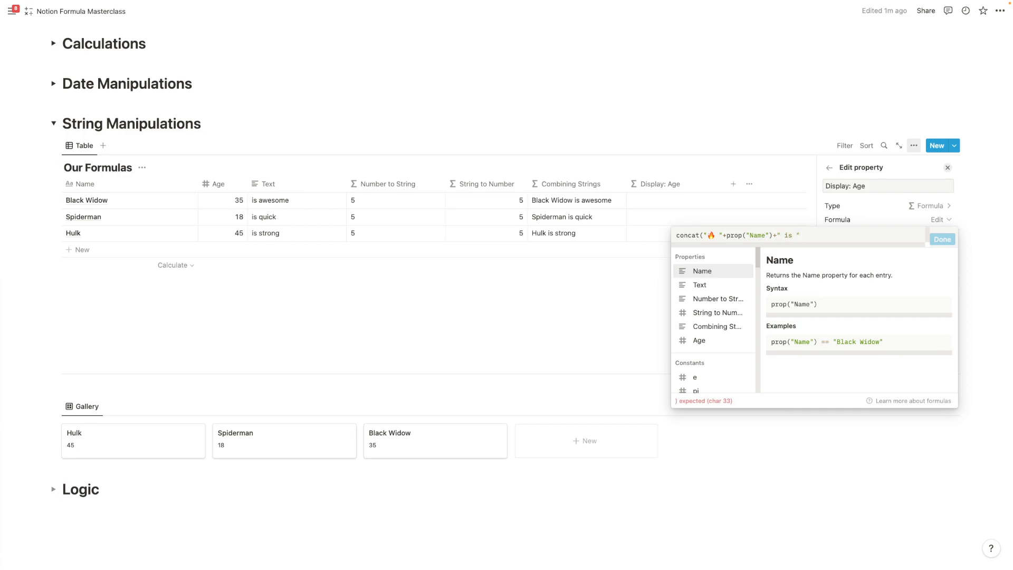
type("\"+")
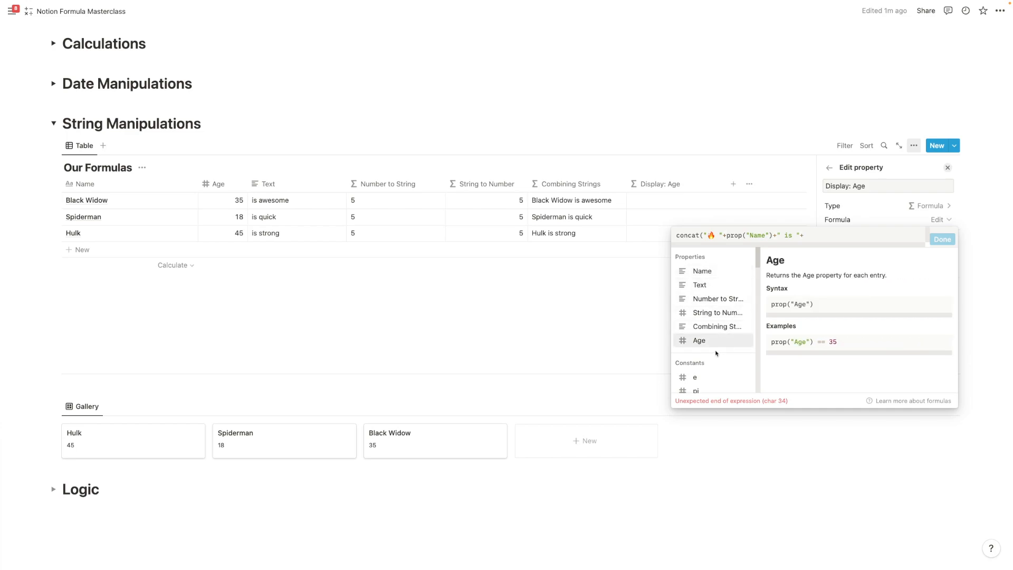
type("format(")
left_click(713, 346)
type(")+\" years old\")")
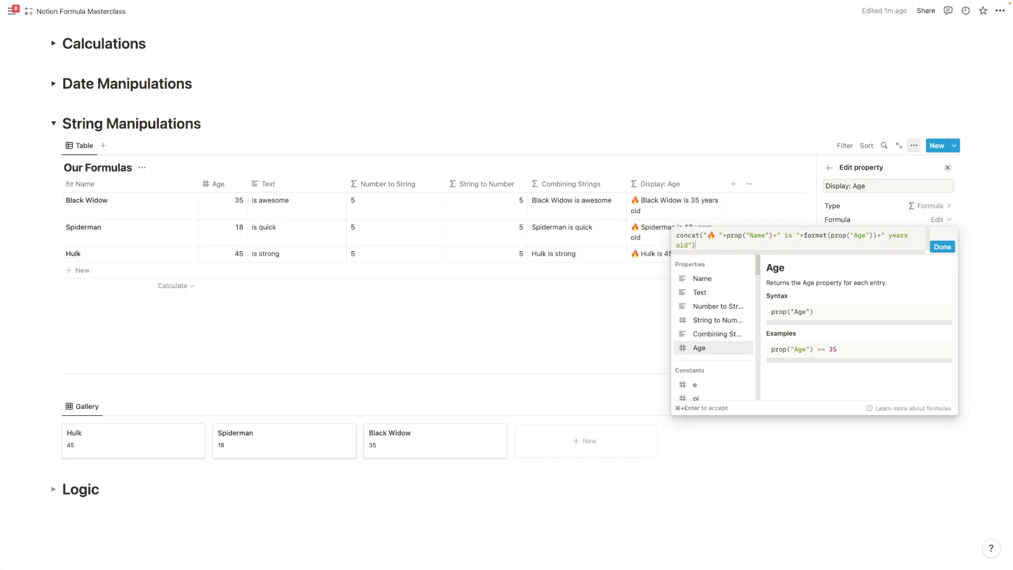
left_click(943, 247)
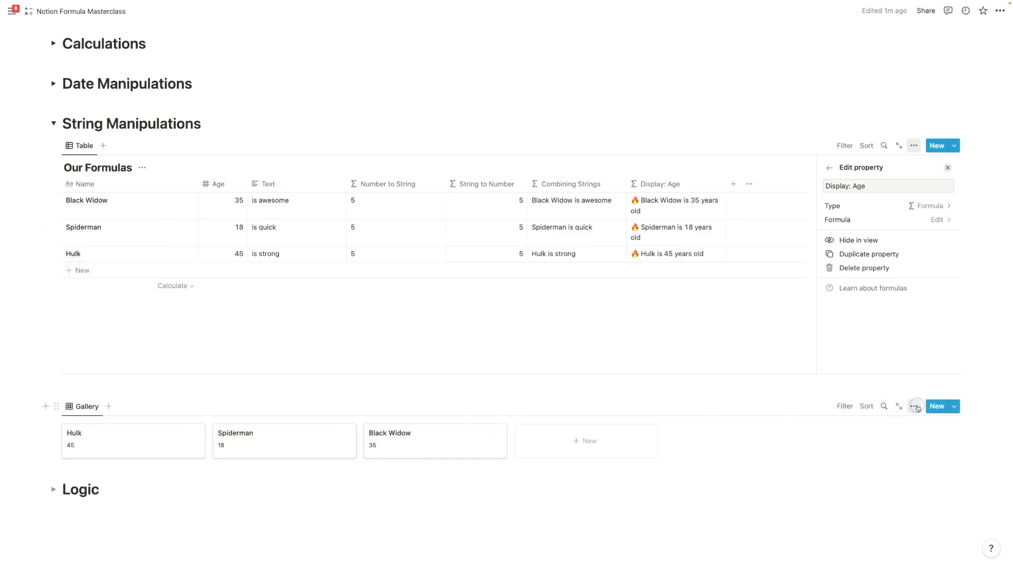
Show the Display: Age property on the gallery cards and close the gallery's view options.
left_click(914, 407)
left_click(894, 399)
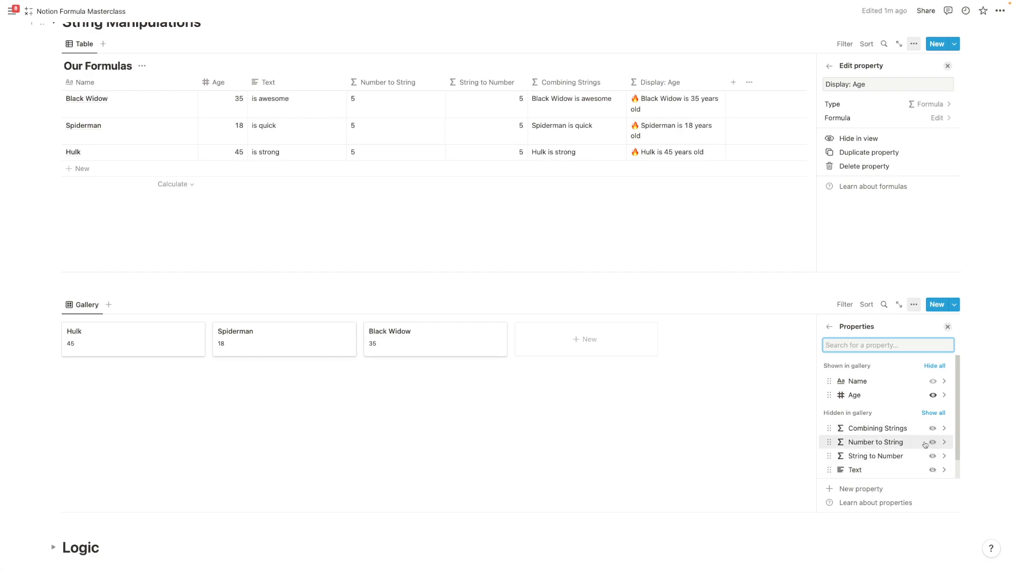
scroll(909, 442, "down", 1)
left_click(933, 462)
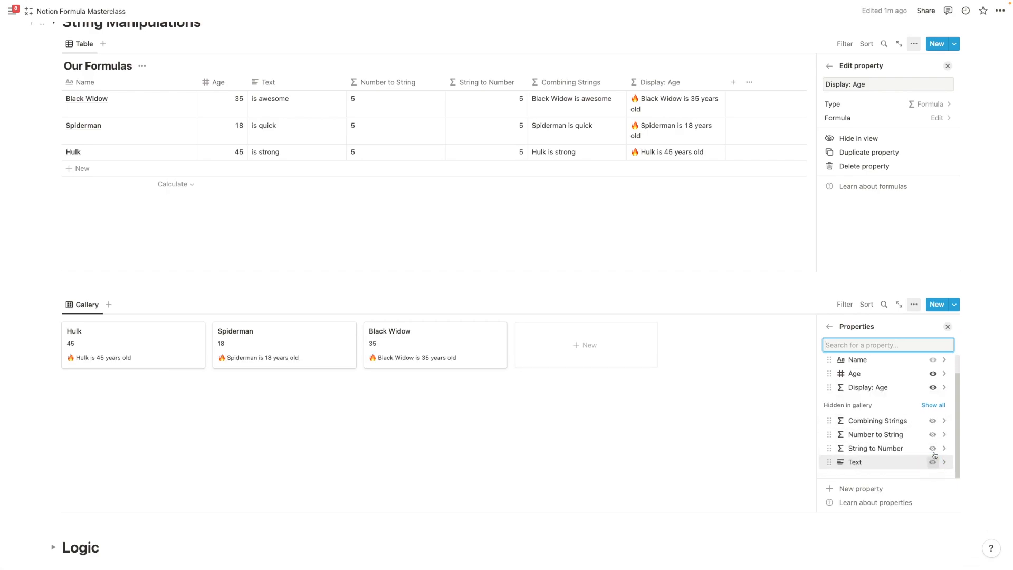
left_click(389, 416)
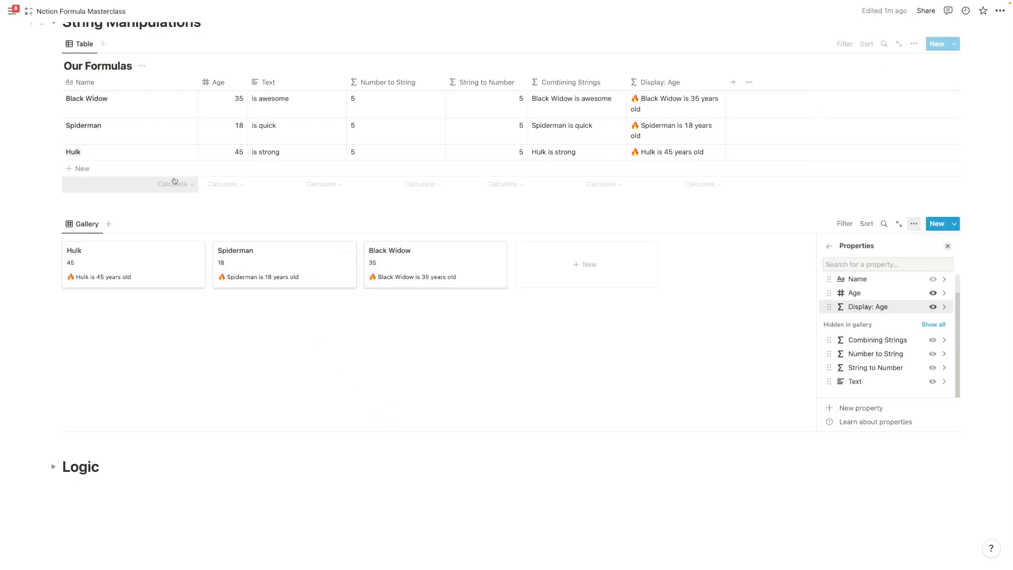
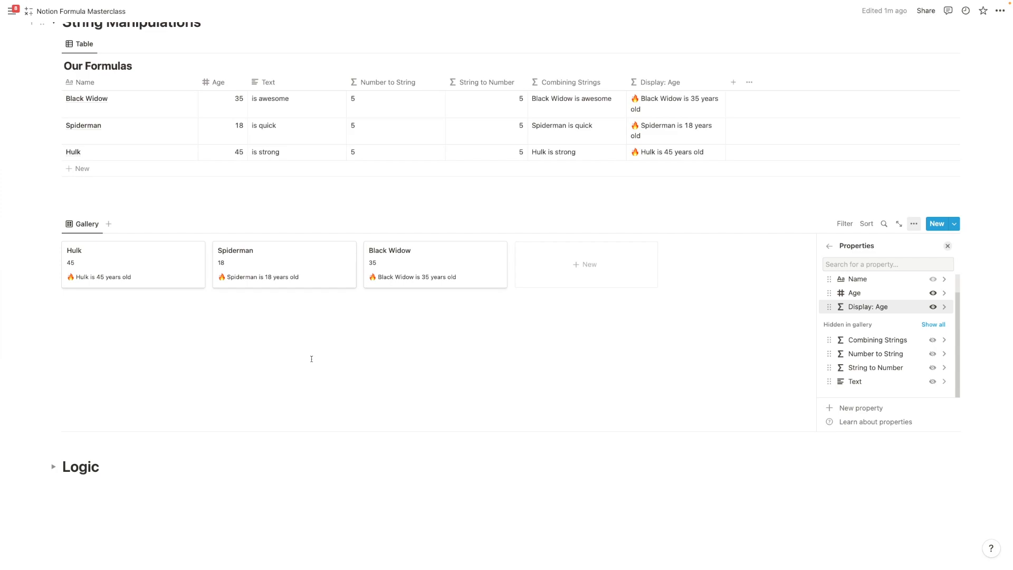
left_click(311, 359)
Add a formula property named "Lenght" to the Our Formulas table.
scroll(311, 359, "up", 2)
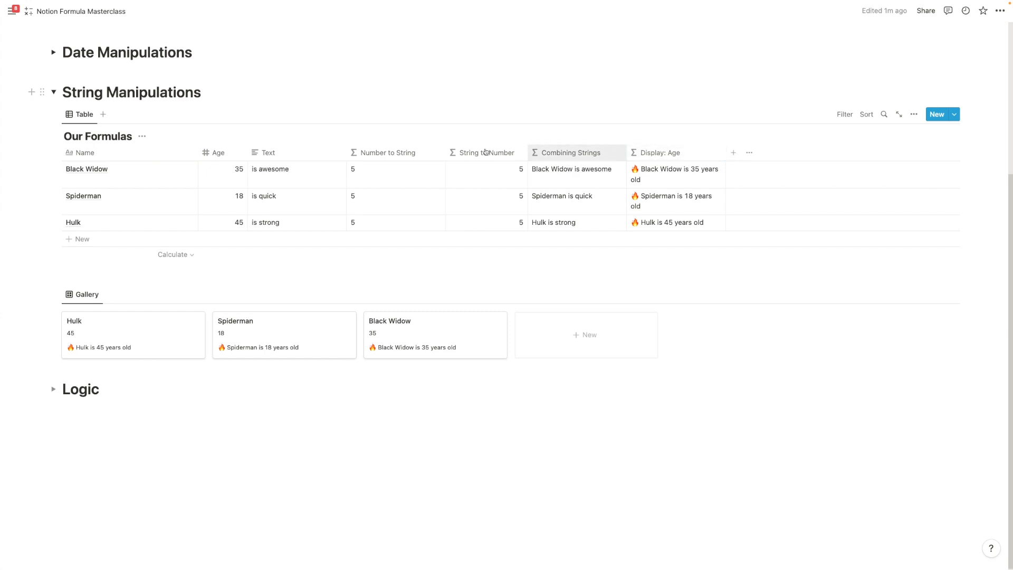
left_click(733, 152)
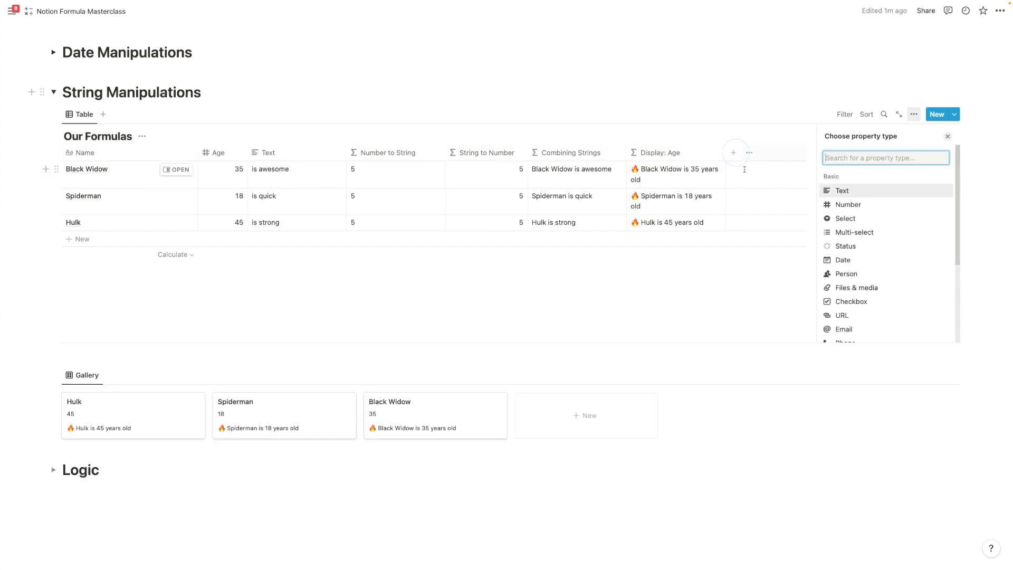
scroll(845, 263, "down", 3)
left_click(845, 263)
type("Lenght")
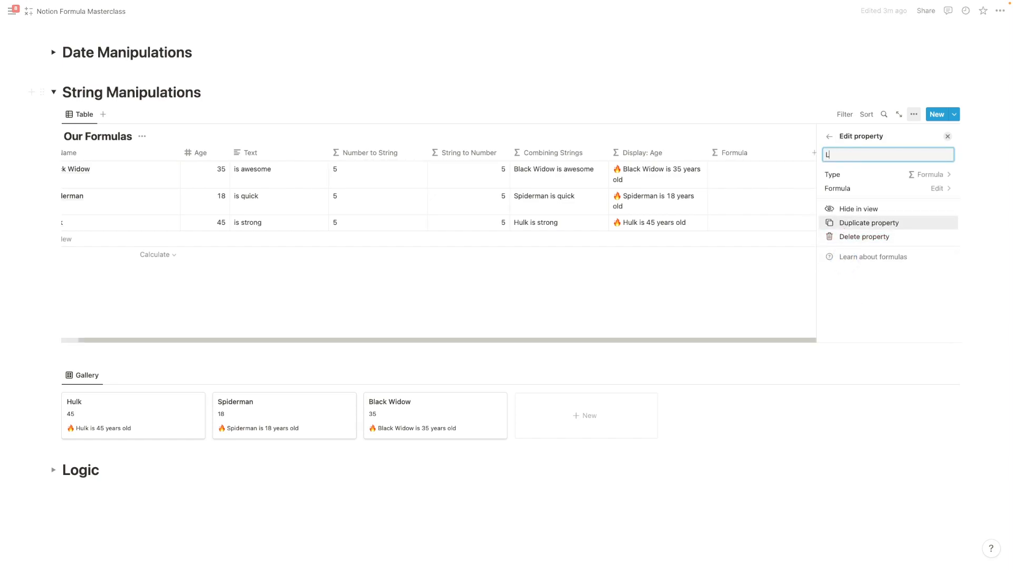
Open the Lenght property's formula and enter lenght(prop("Name")).
left_click(895, 197)
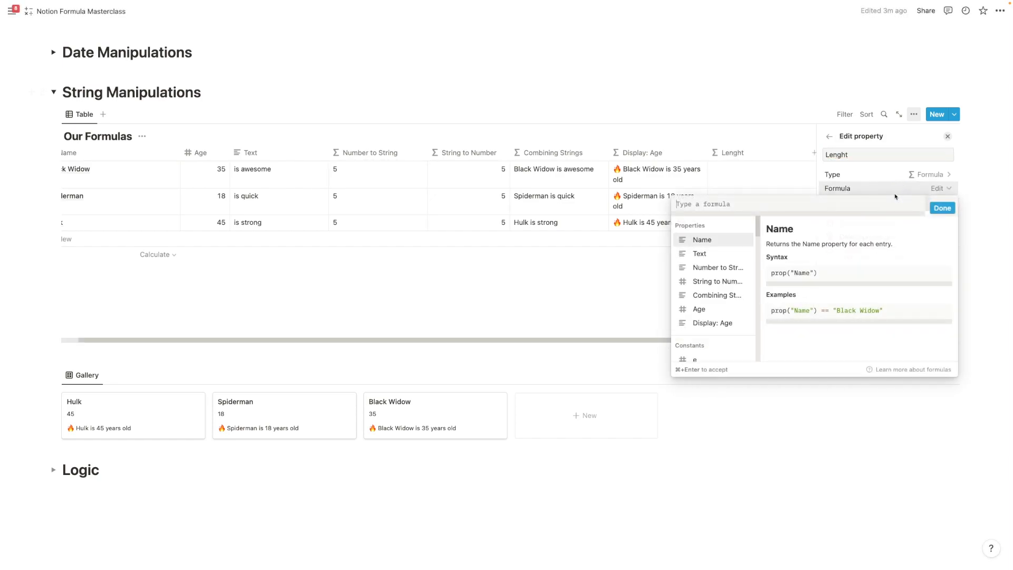
type("lenght(")
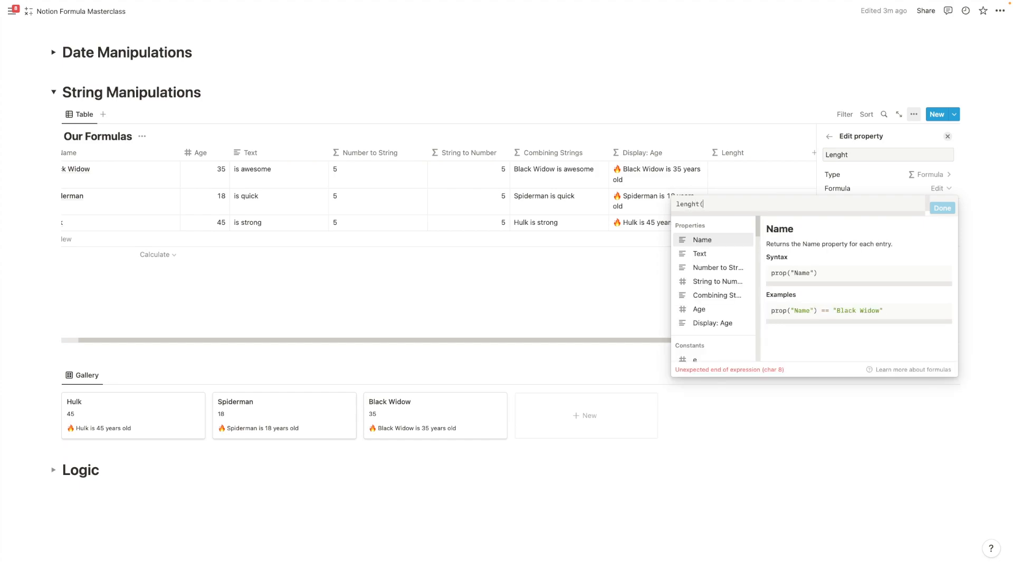
left_click(725, 242)
type(")")
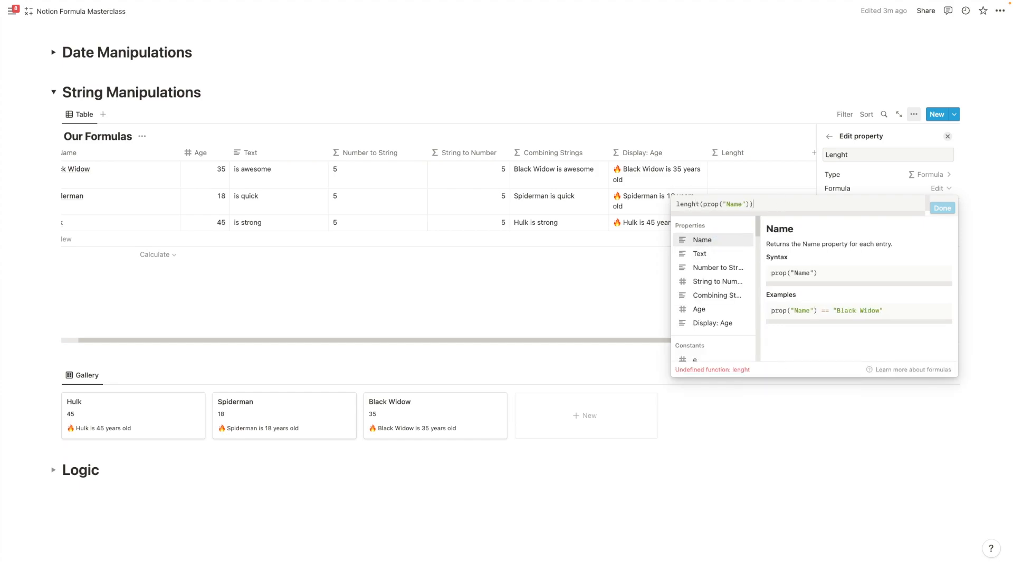
Replace the misspelled lenght function in the formula with length and close its outer parenthesis.
left_click(697, 207)
left_click(701, 238)
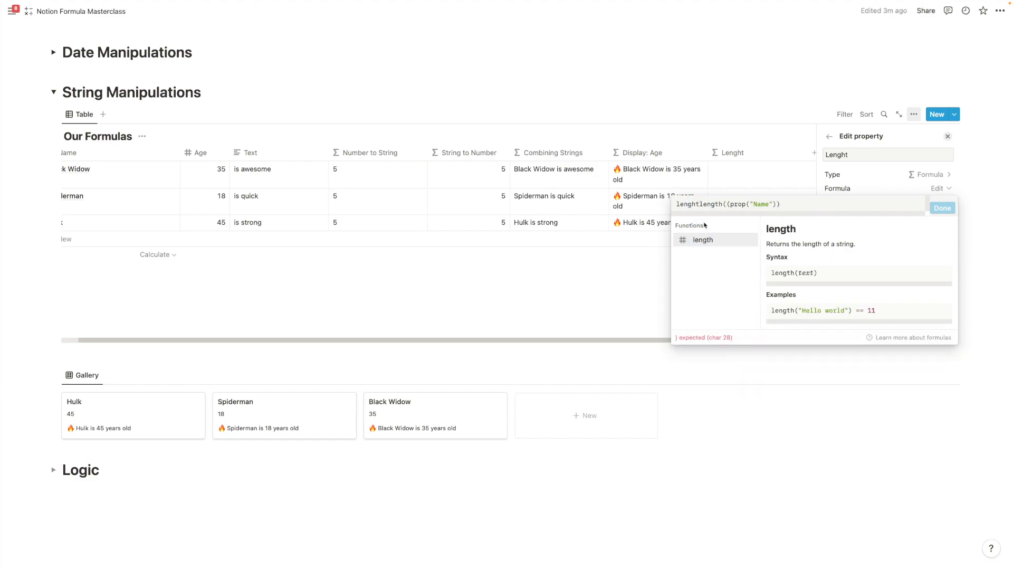
left_click_drag(701, 204, 676, 205)
key("BackSpace")
left_click(776, 205)
type(")")
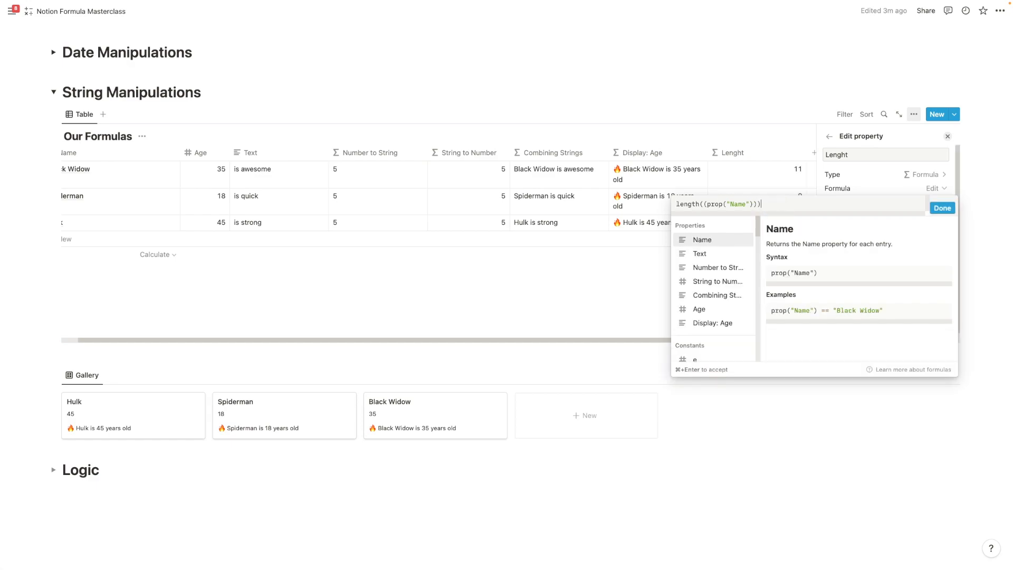
Remove the surplus parentheses so the formula reads length(prop("Name")), save it and close the property settings.
left_click(706, 204)
key("BackSpace")
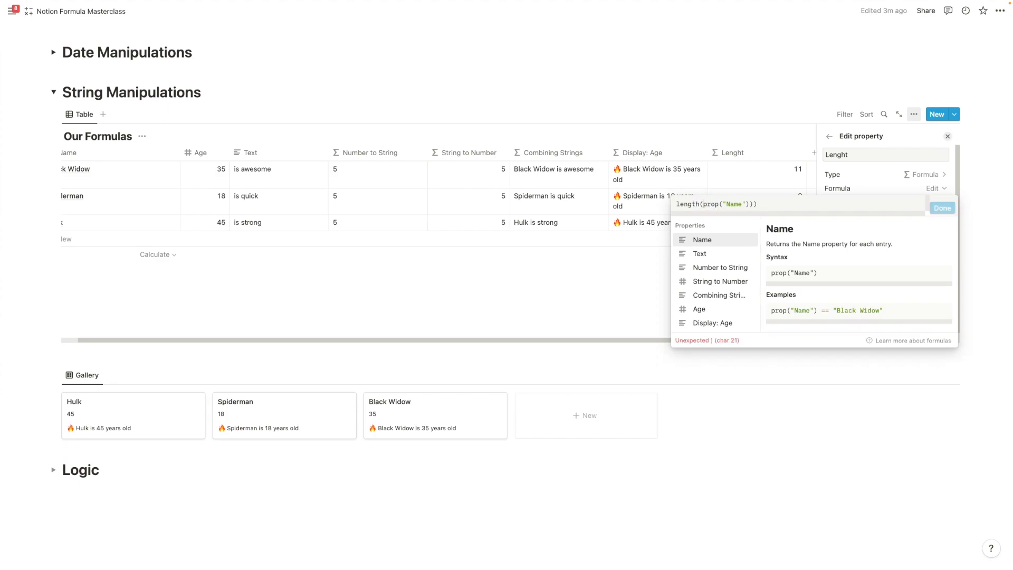
left_click(772, 204)
key("BackSpace")
left_click(942, 208)
left_click(765, 276)
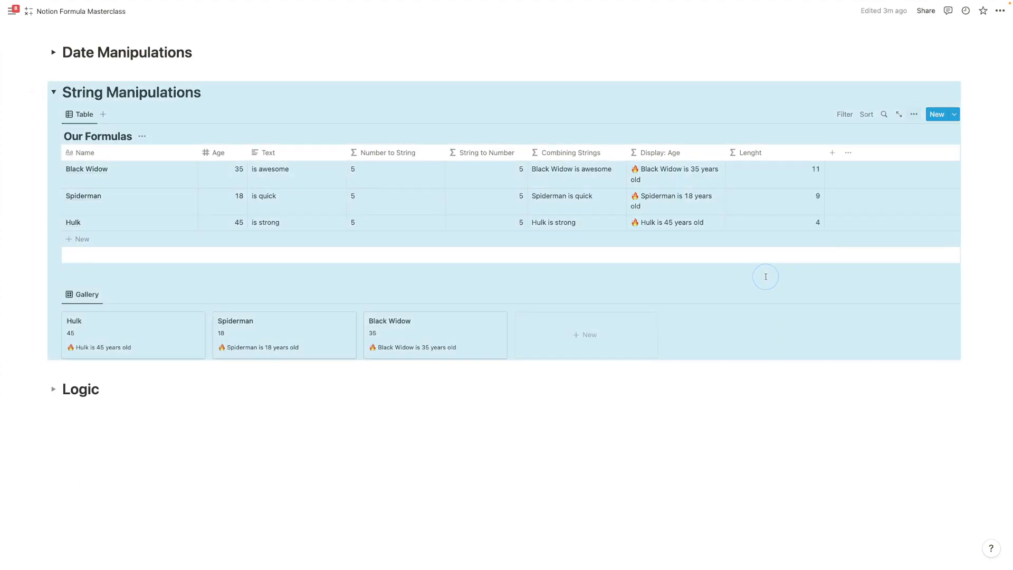
left_click(603, 98)
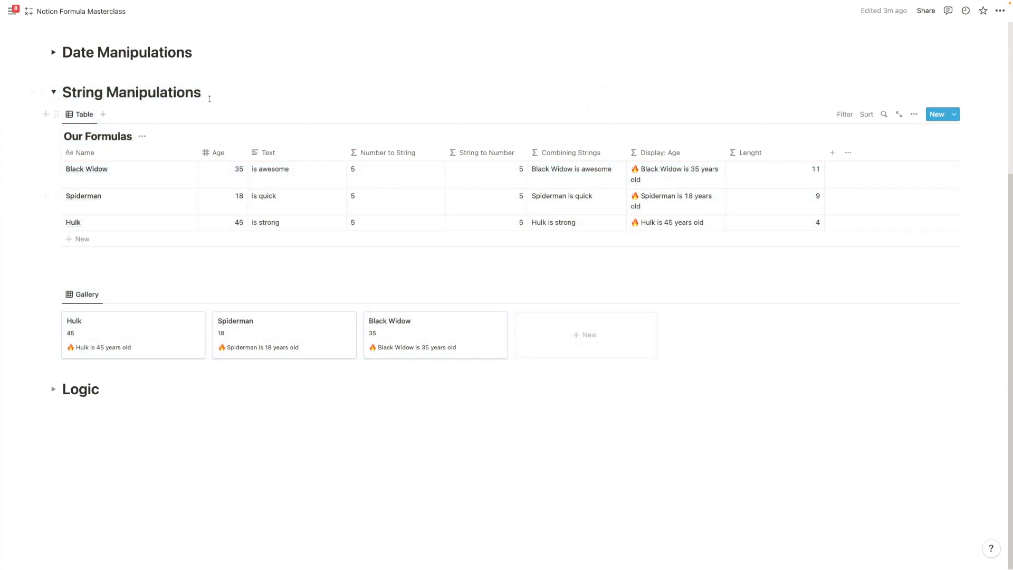
Check the end of the Black Widow name cell for extra characters, closing the entry's page preview.
left_click(128, 174)
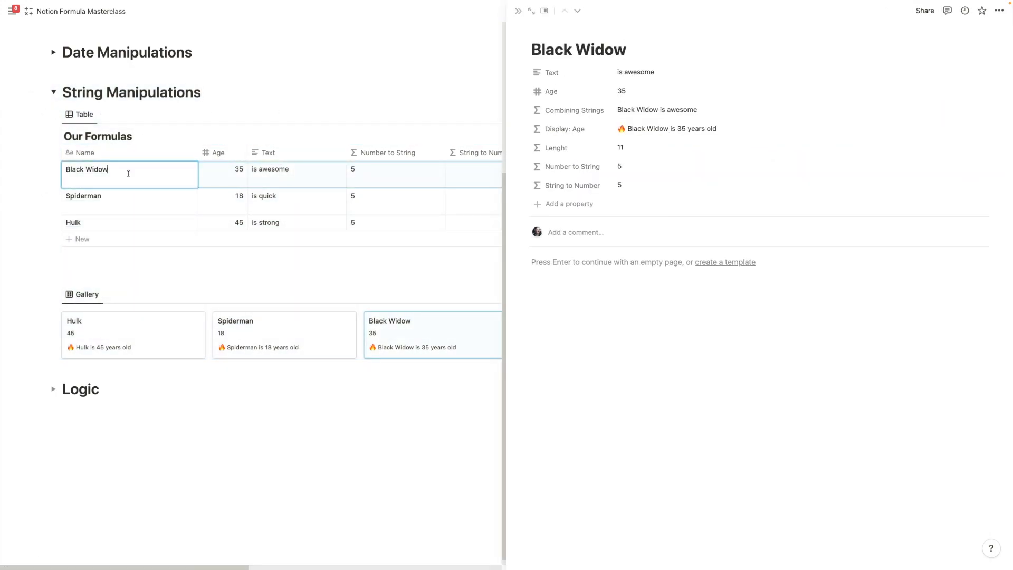
left_click(166, 69)
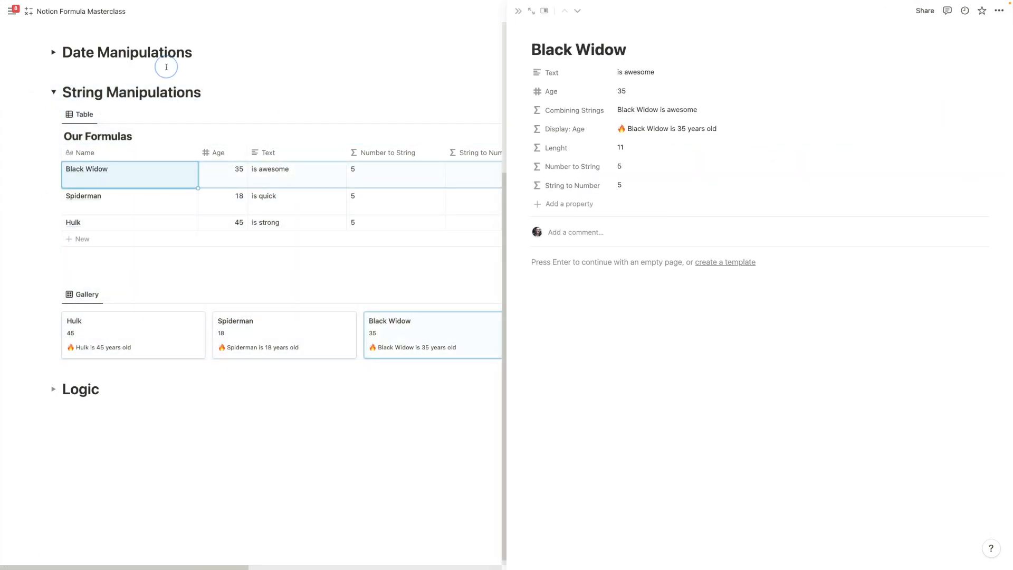
left_click(518, 11)
left_click(110, 169)
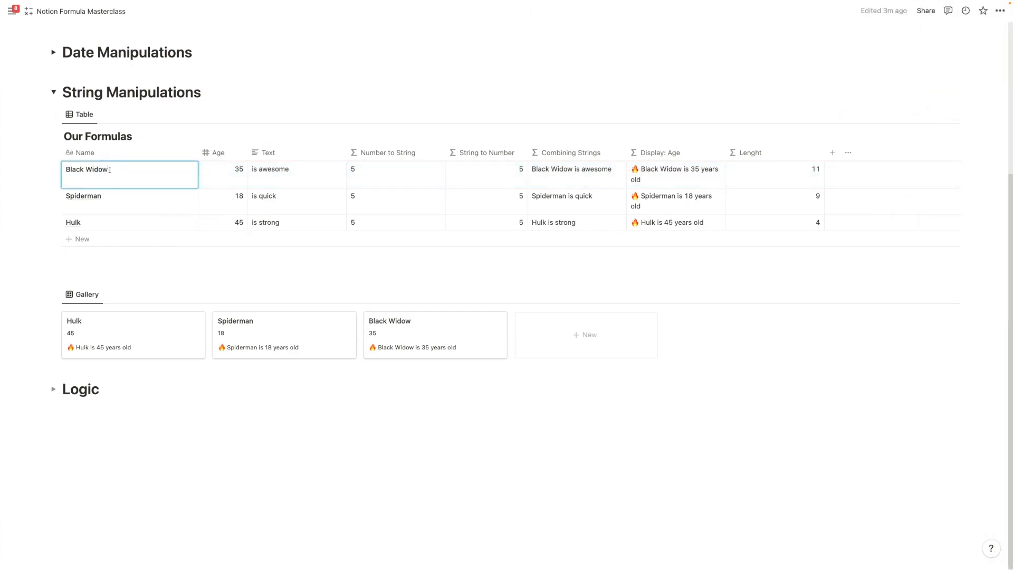
key("BackSpace")
left_click(164, 92)
Narrow the Lenght column and add a formula property named "Replace" to the Our Formulas table.
left_click_drag(826, 153, 772, 153)
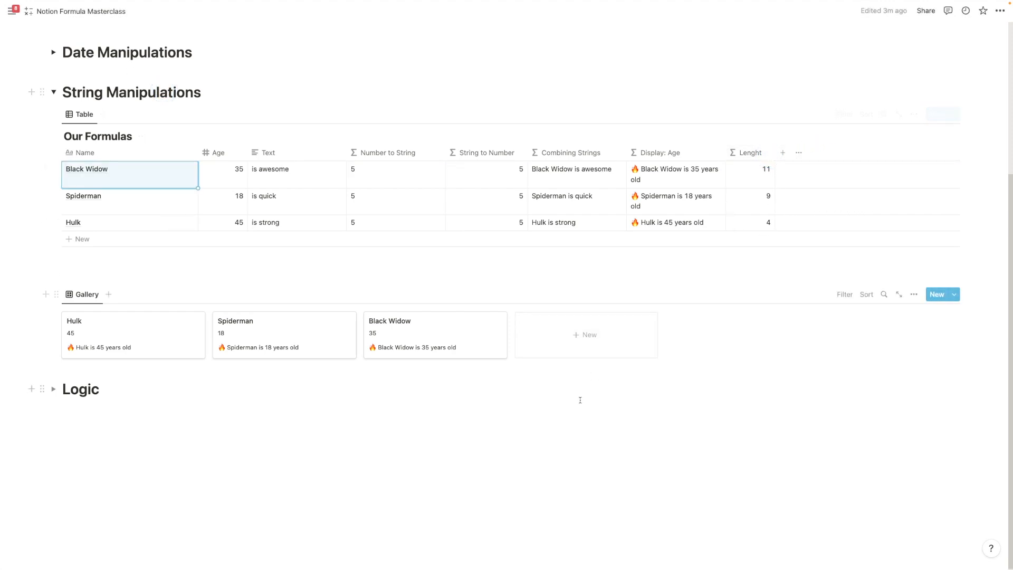
left_click(785, 153)
scroll(852, 227, "down", 5)
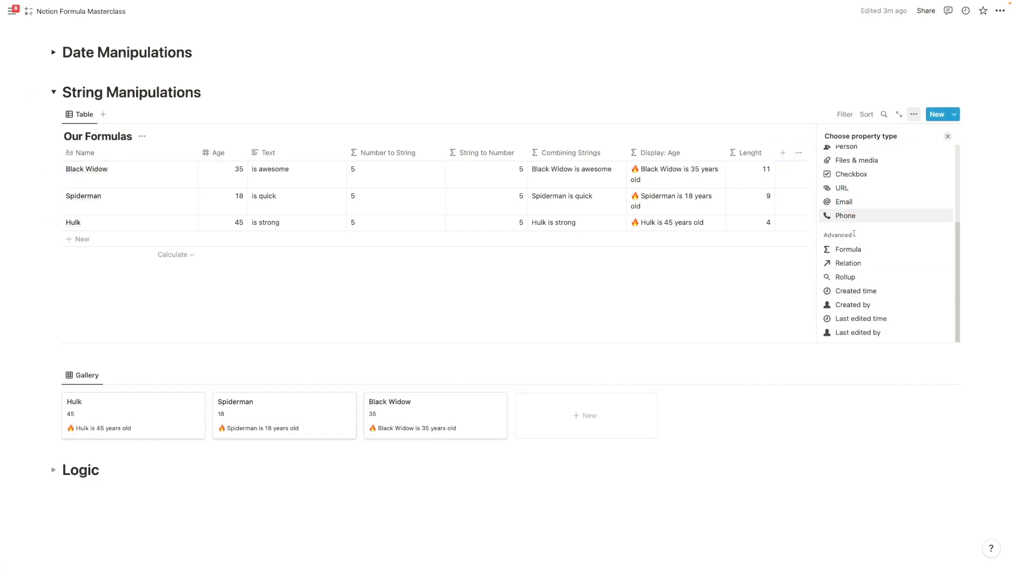
left_click(848, 249)
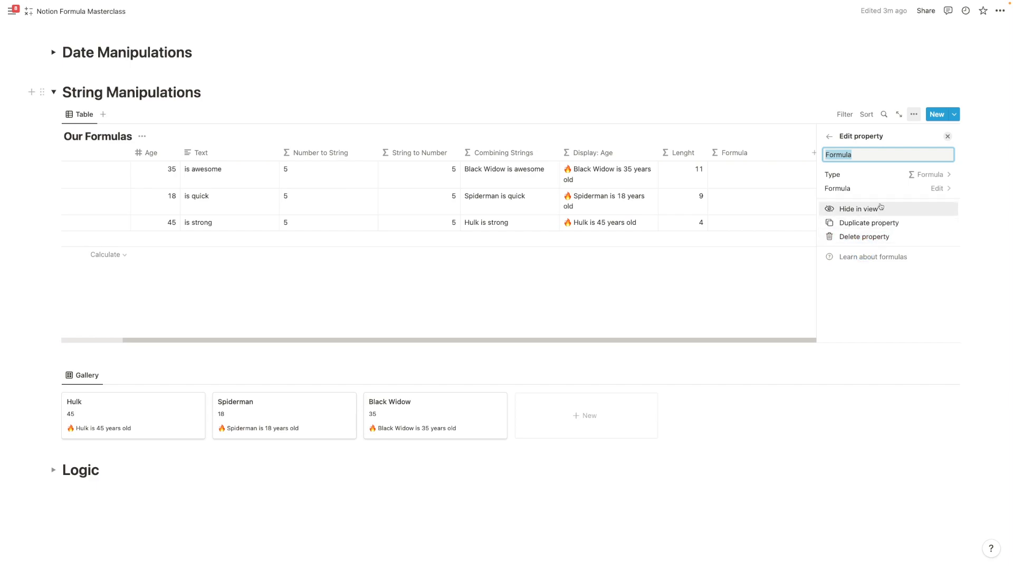
type("Rep")
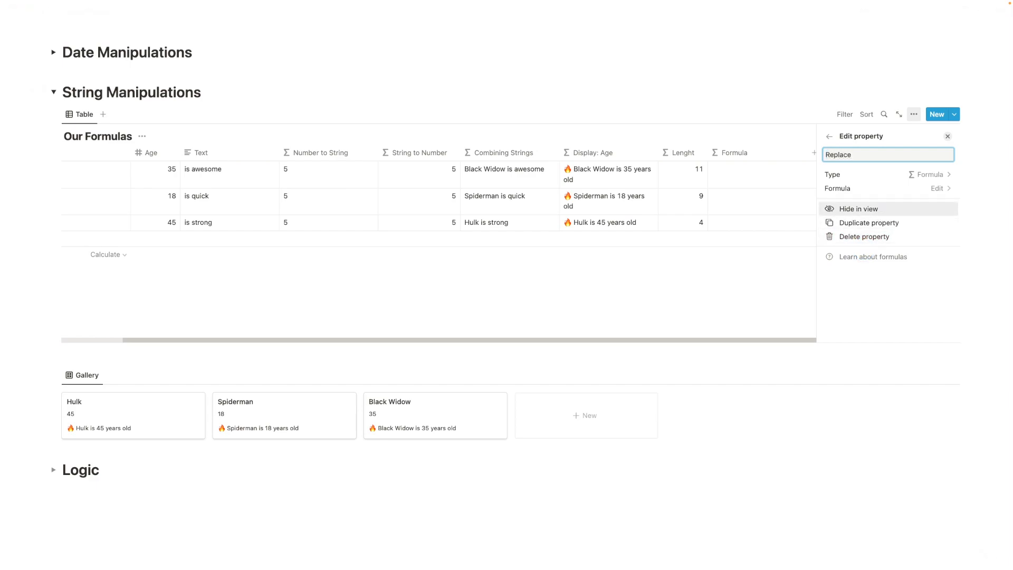
type("lace")
Look up the replace and replaceAll functions in the Replace property's formula editor, then close the editor.
left_click(872, 188)
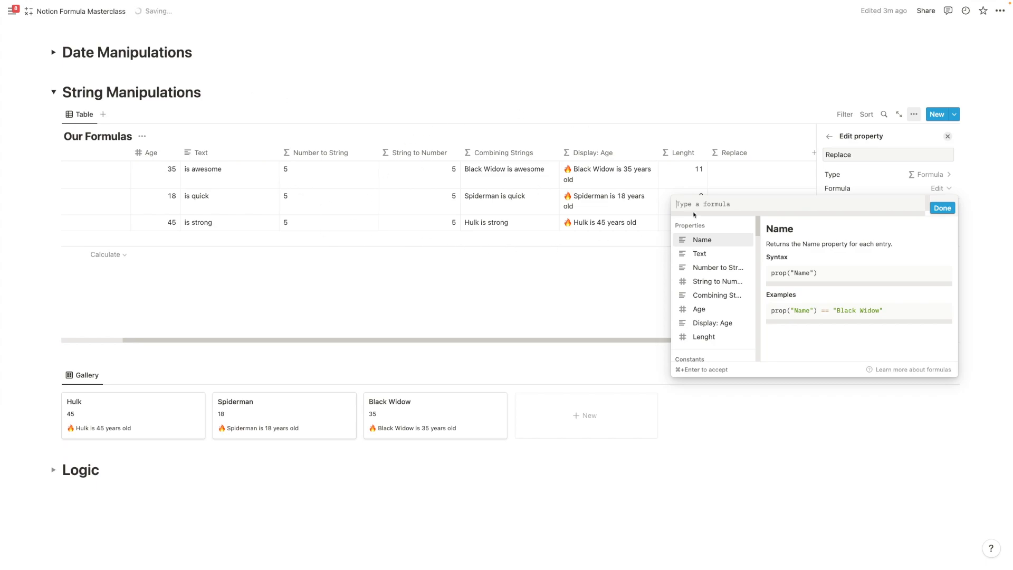
type("rep")
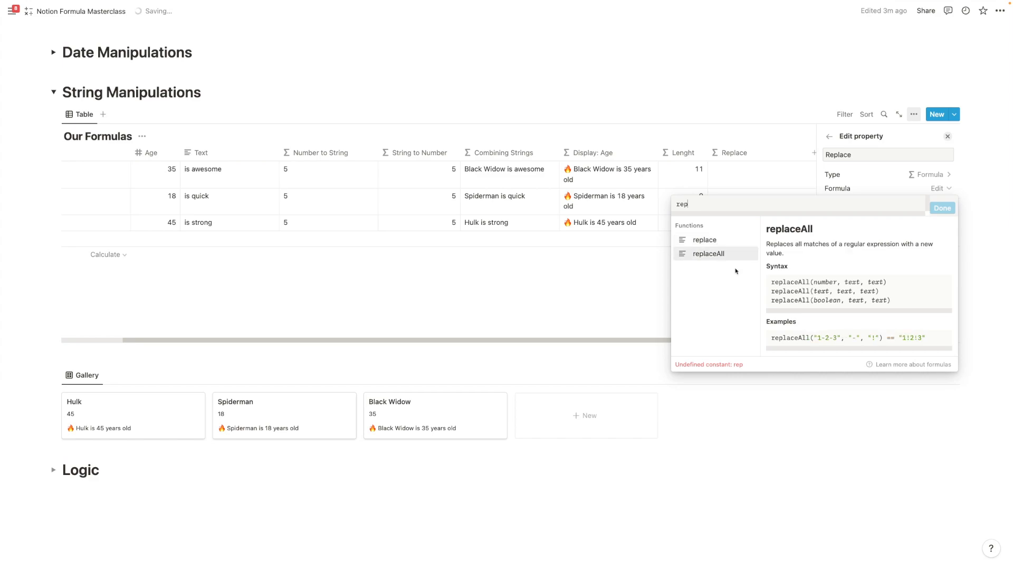
left_click(344, 115)
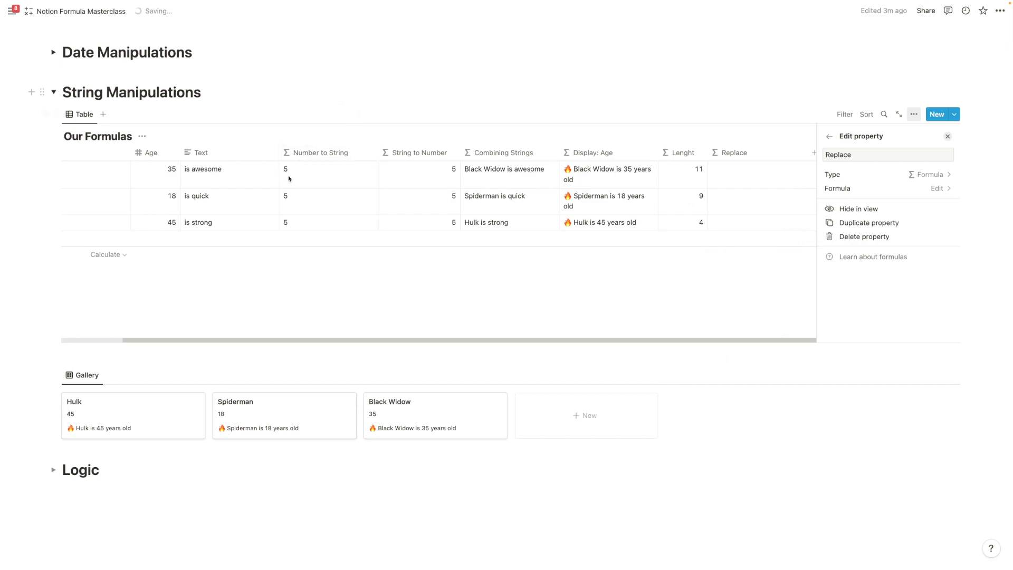
Extend Black Widow's Text entry to read "is awesome and is pretty cool".
left_click(262, 172)
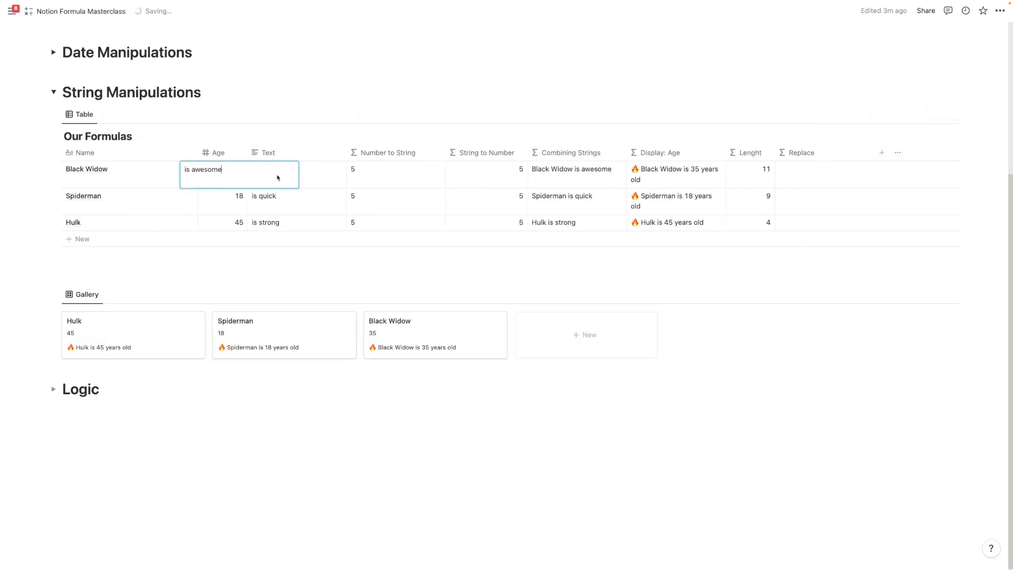
type("and is pre")
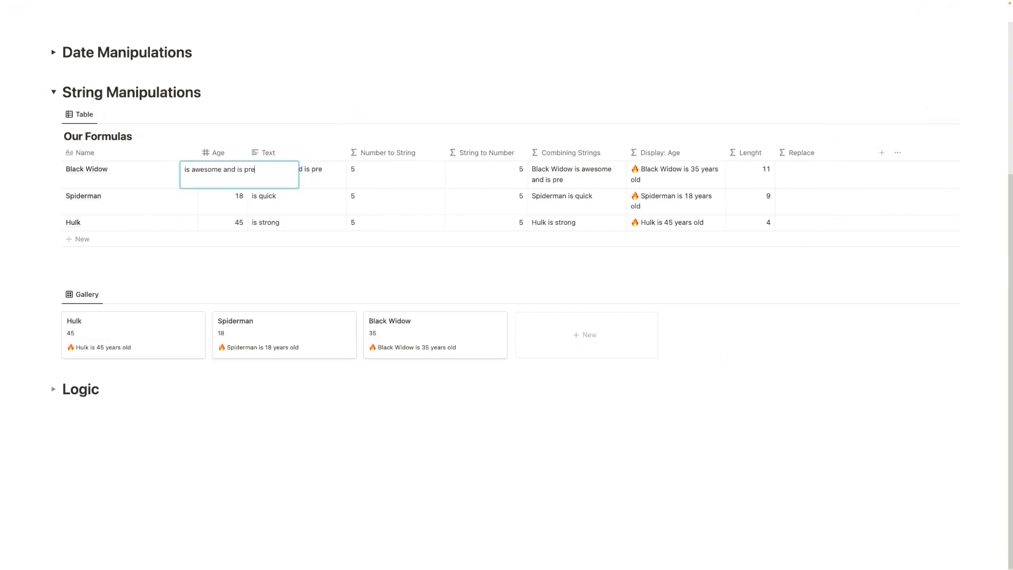
type("tty cool")
key("Return")
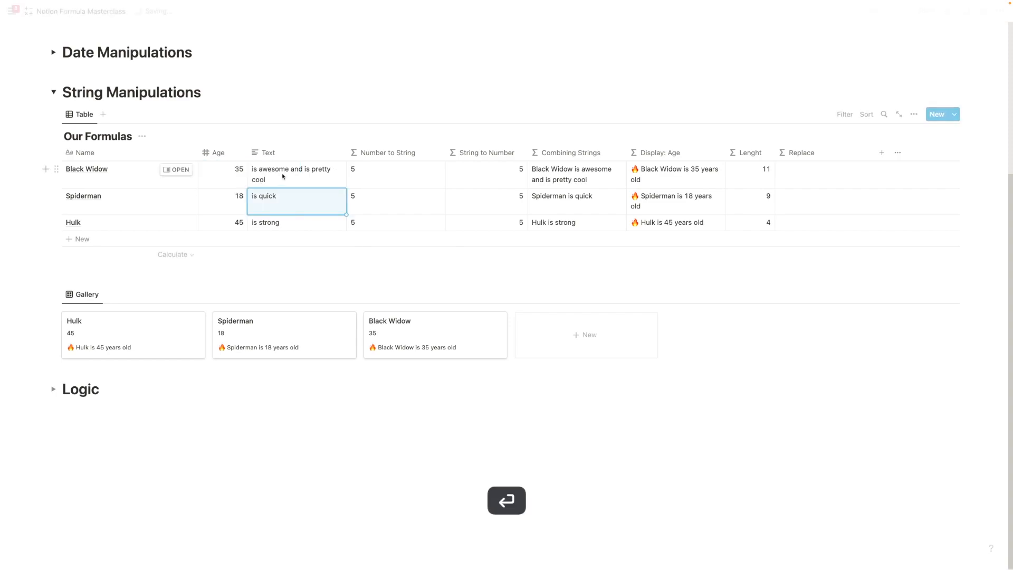
Open the Replace property's formula for editing and begin it with the replace function and an opening parenthesis.
left_click(787, 177)
left_click(807, 174)
left_click(808, 152)
left_click(809, 206)
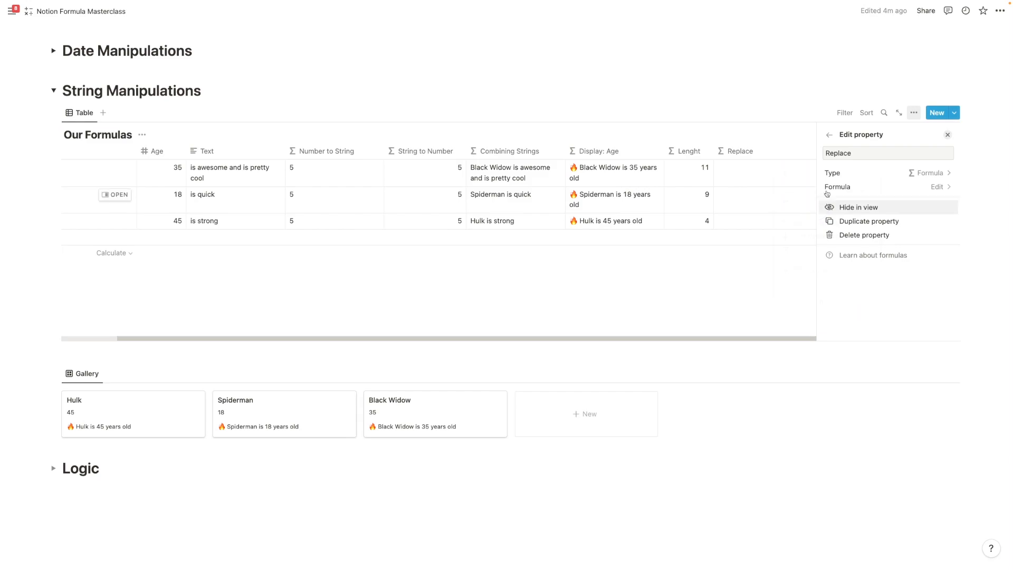
left_click(865, 191)
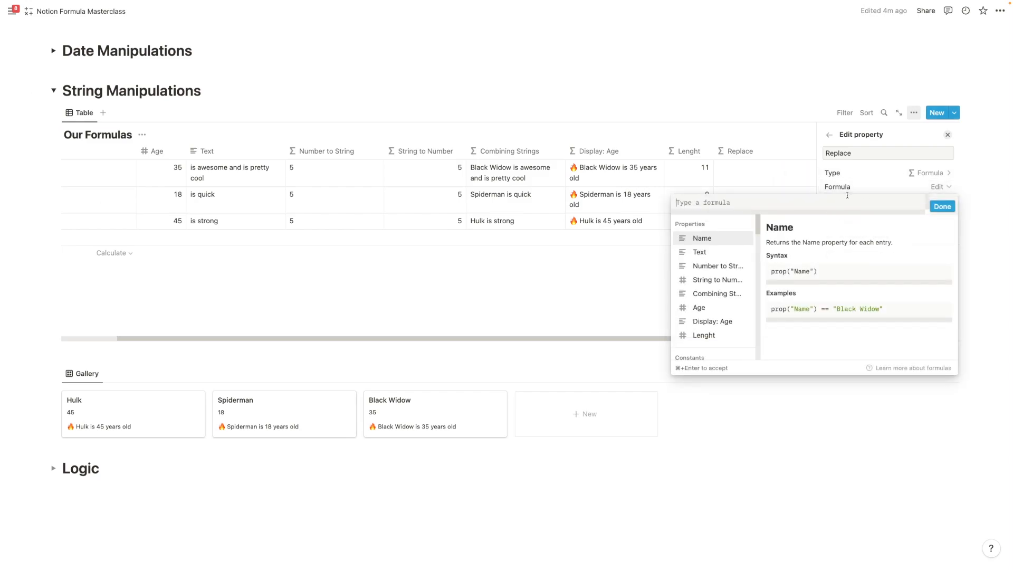
type("replace")
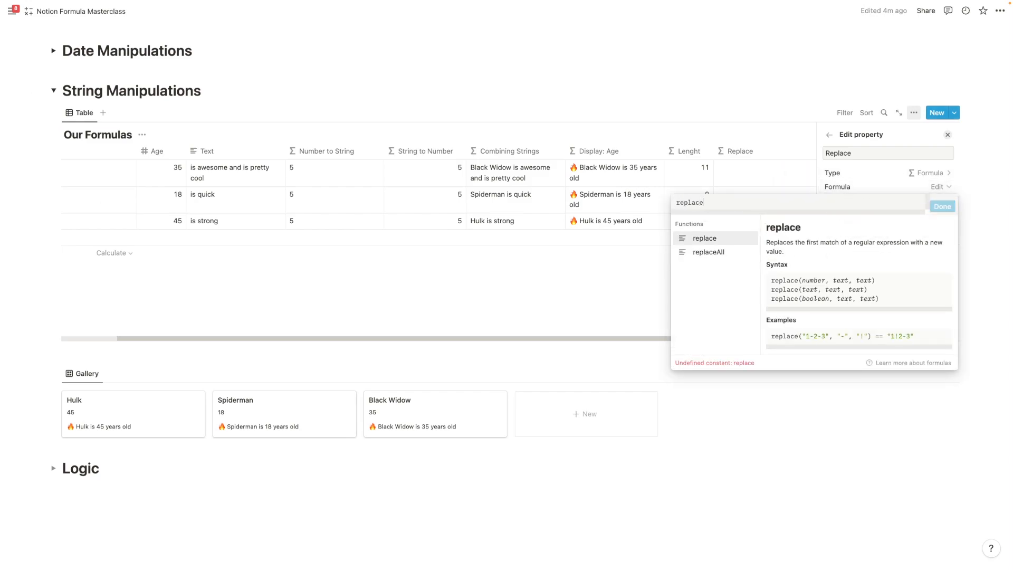
type("(")
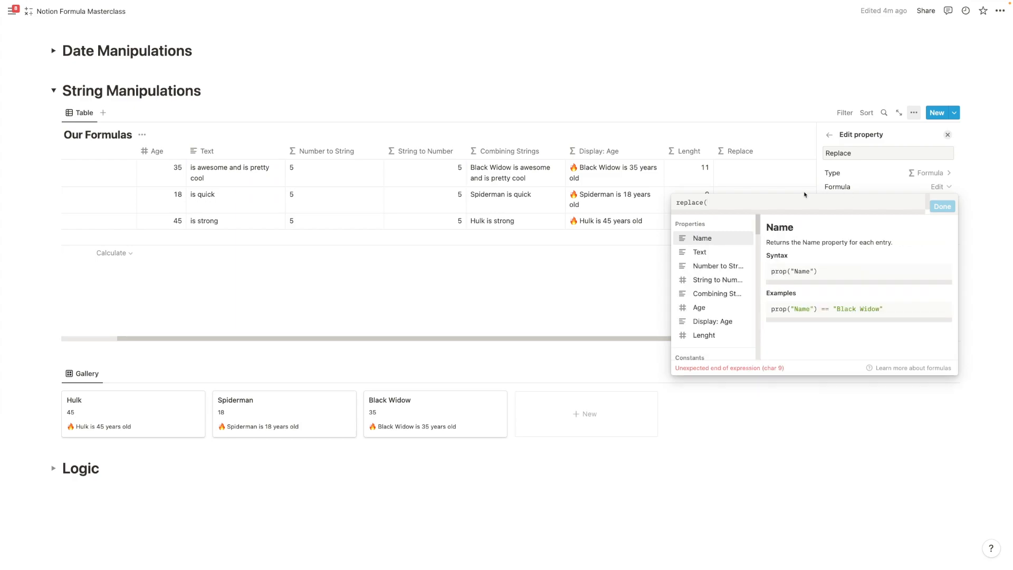
left_click(693, 203)
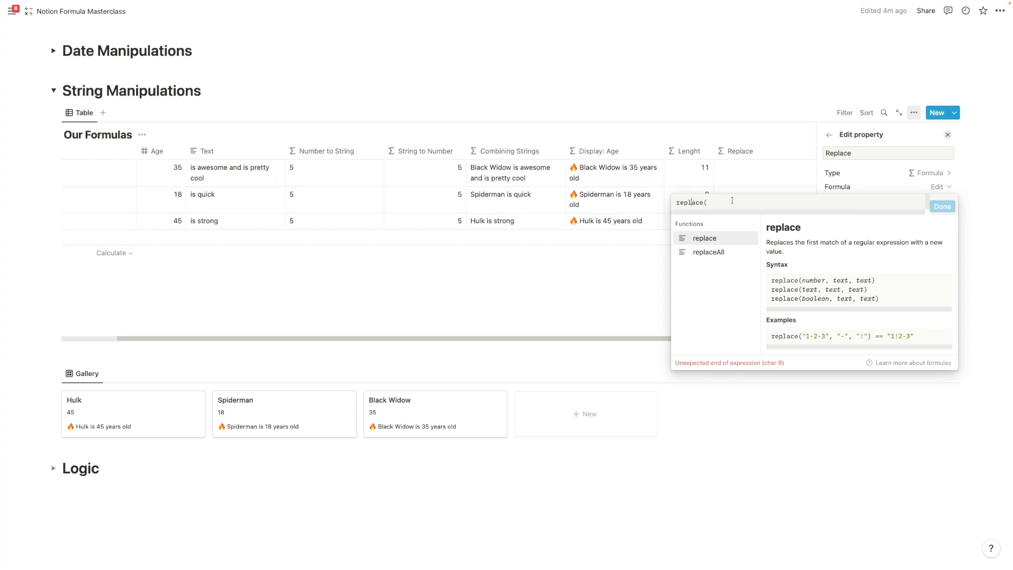
left_click(728, 209)
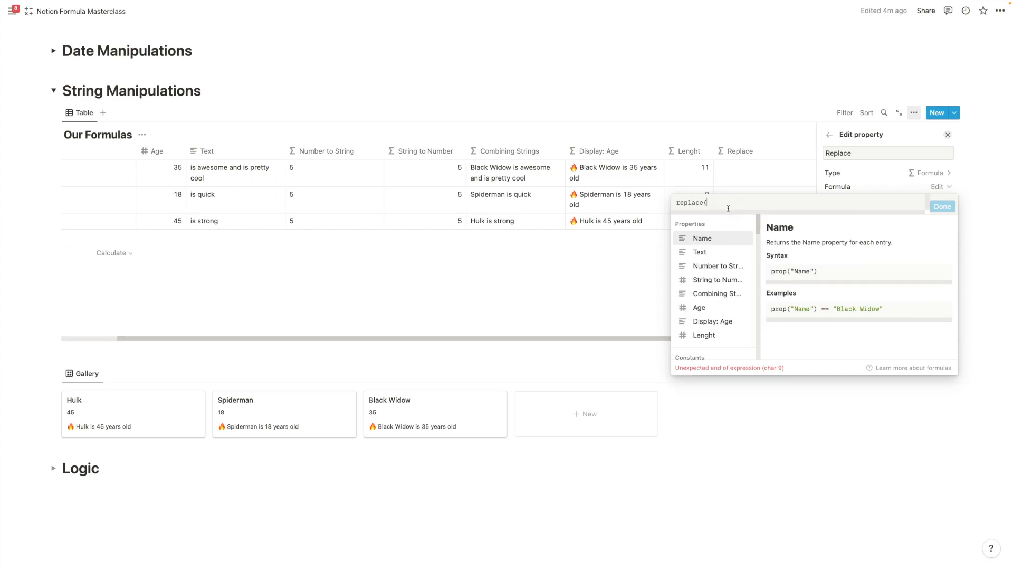
Complete the formula as replace(prop("Text"),"is","") and save it.
left_click(707, 253)
left_click(706, 253)
key("BackSpace")
key("BackSpace")
key("BackSpace")
key("BackSpace")
key("BackSpace")
key("BackSpace")
key("BackSpace")
key("BackSpace")
key("BackSpace")
type(",\"is\"")
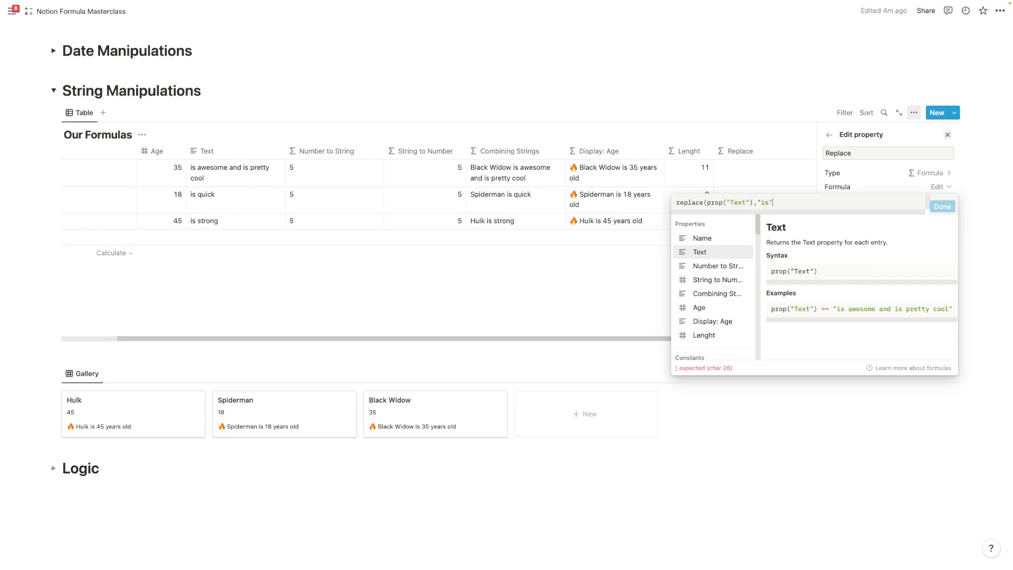
type(",\"\")")
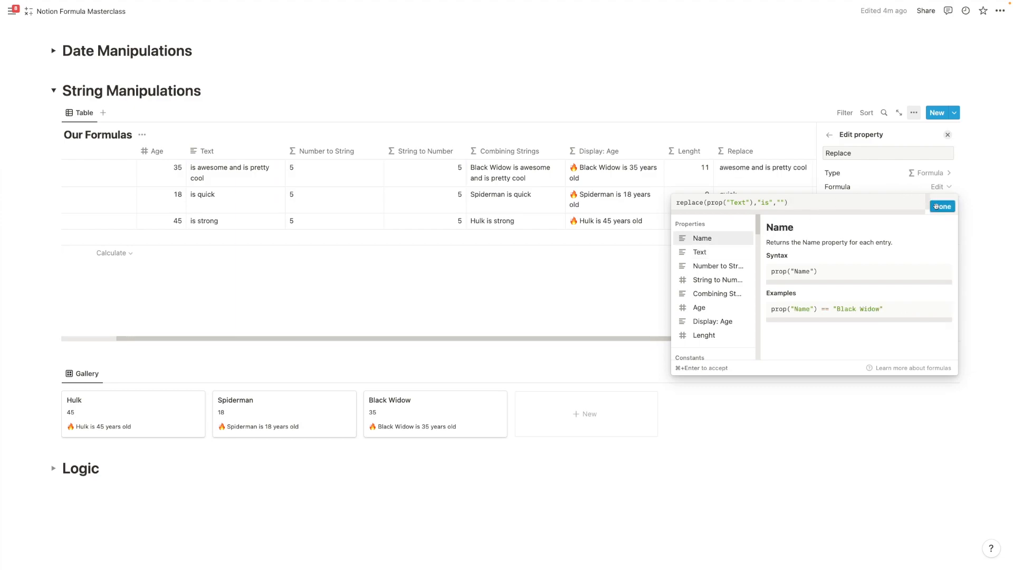
left_click(943, 206)
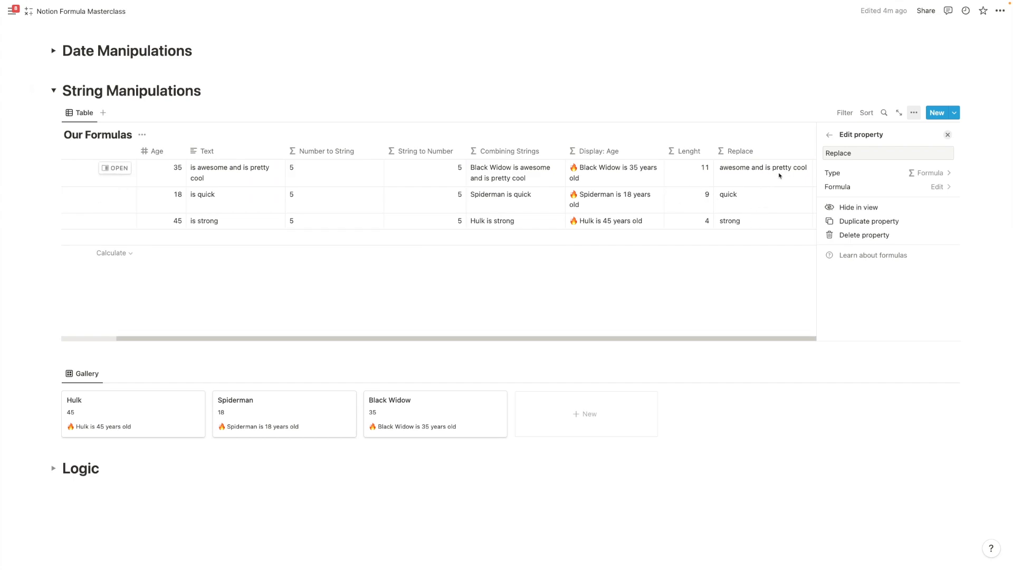
Change the function in the Replace formula to replaceAll, save it, and reopen the formula to review its "is" argument.
left_click(853, 186)
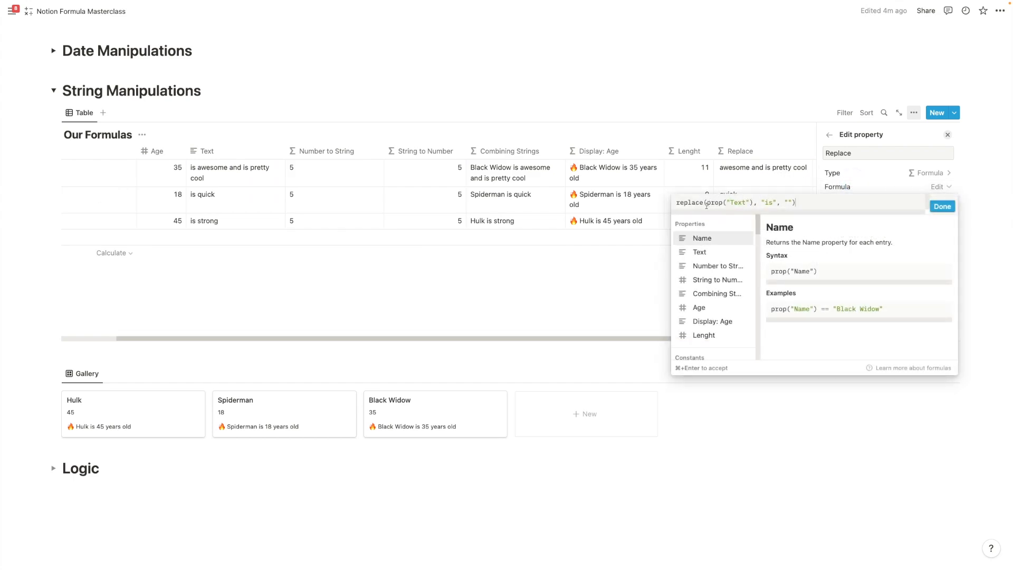
left_click(703, 203)
type("All")
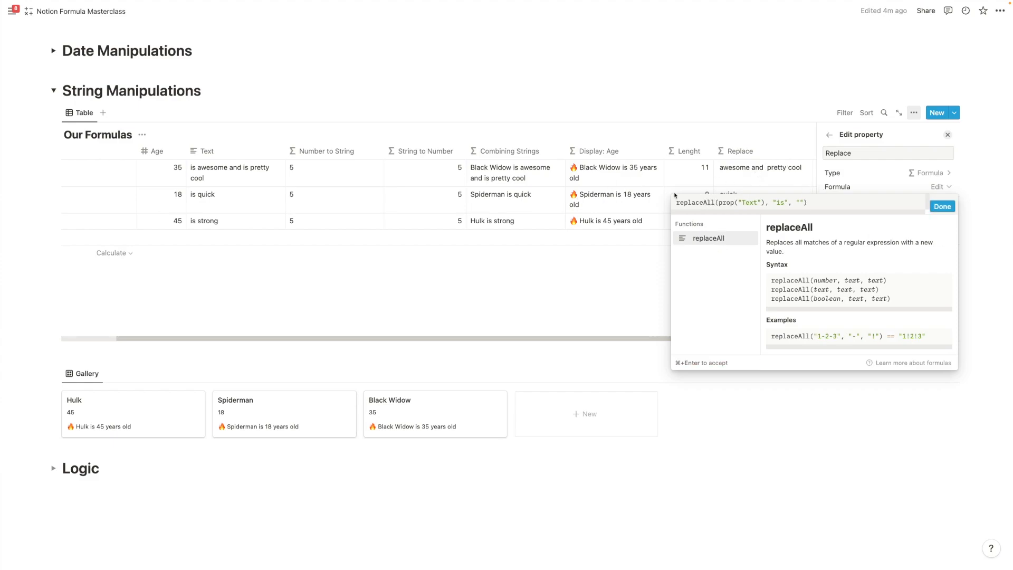
left_click(943, 206)
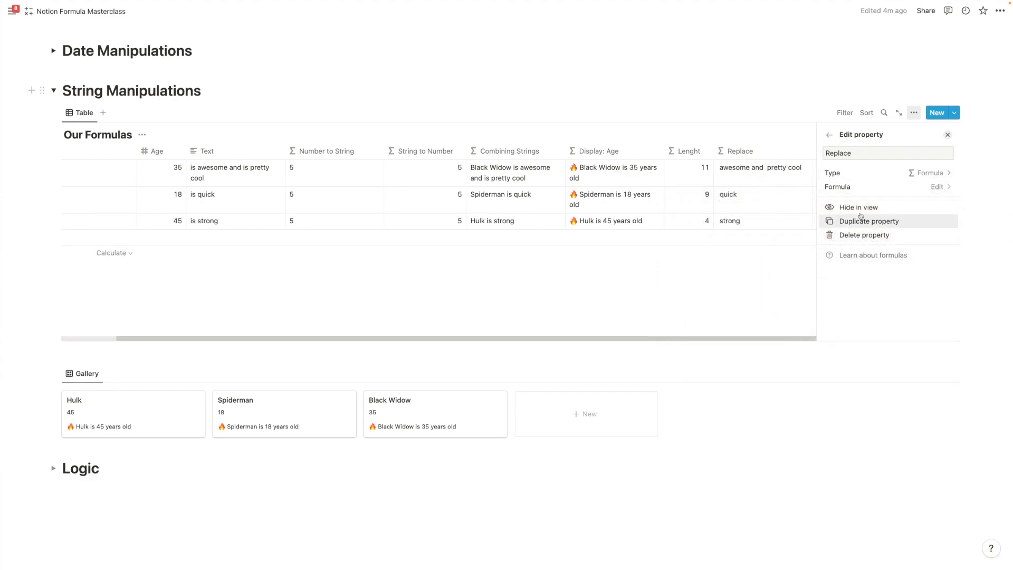
left_click(871, 188)
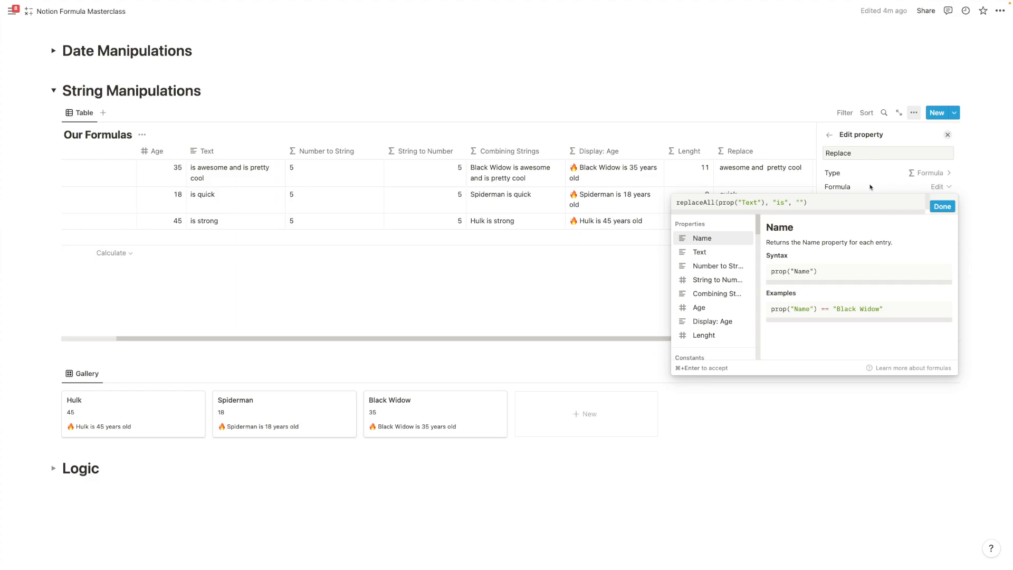
left_click_drag(774, 202, 787, 199)
Append "7120" to Black Widow's Text entry, "298ß3q4" to Spiderman's and "126780ß" to Hulk's.
left_click(231, 178)
left_click(222, 177)
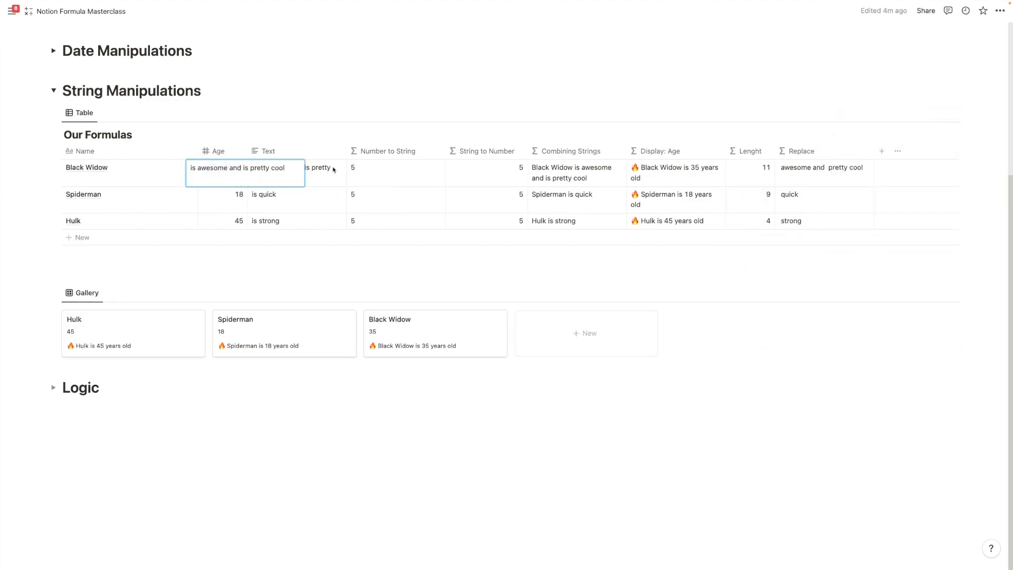
type("7120")
key("Return")
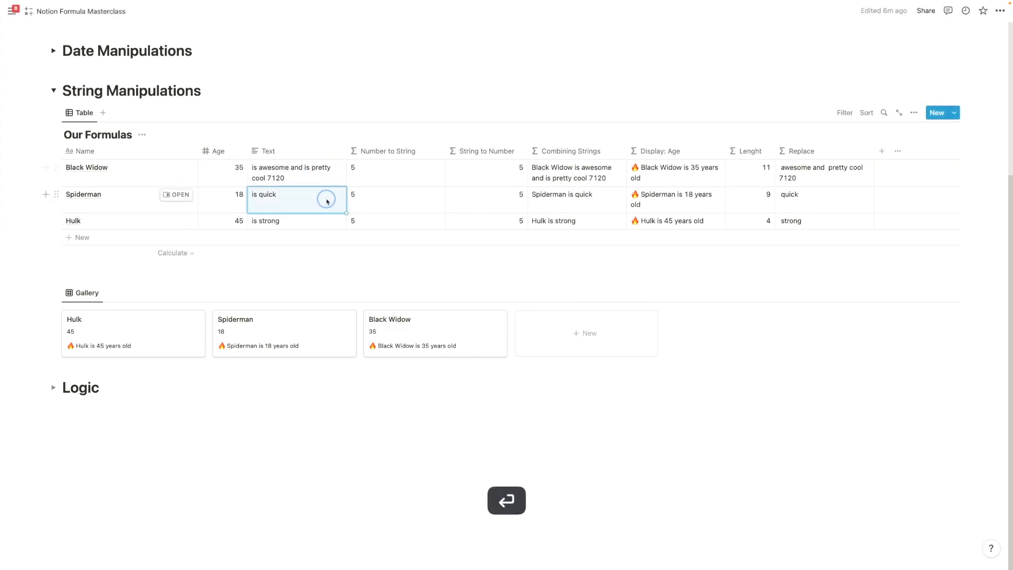
left_click(328, 198)
type("298ß3q4")
key("Return")
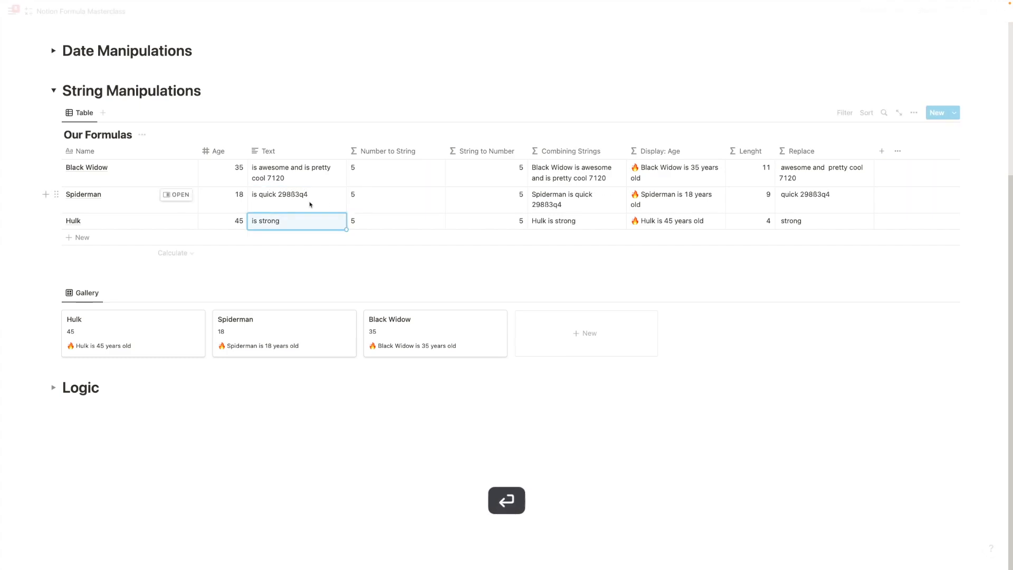
left_click(300, 223)
type("126780ß")
key("Return")
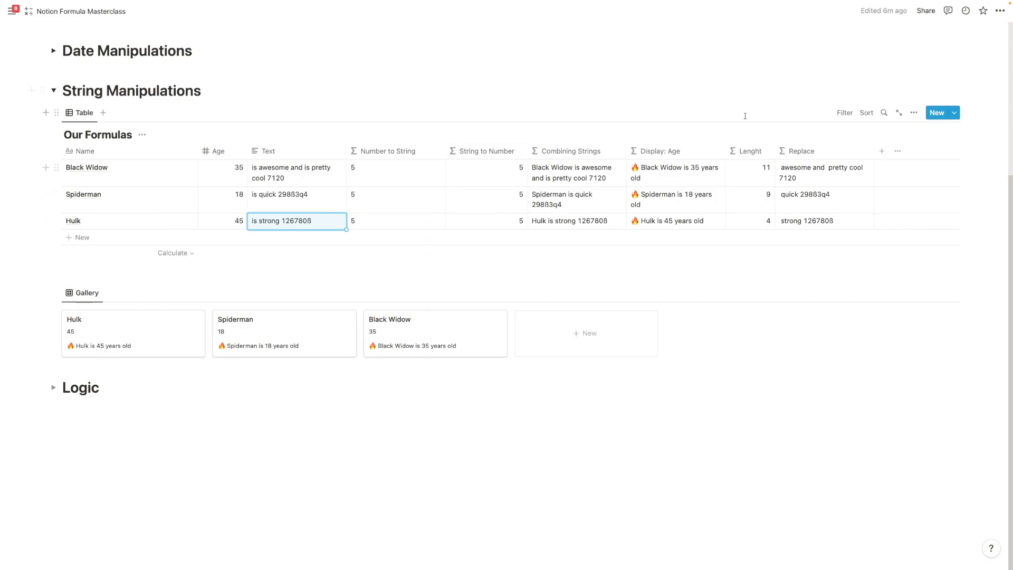
Replace Black Widow's whole Text entry with "Avengers Avenue 27".
left_click(303, 170)
key("super+a")
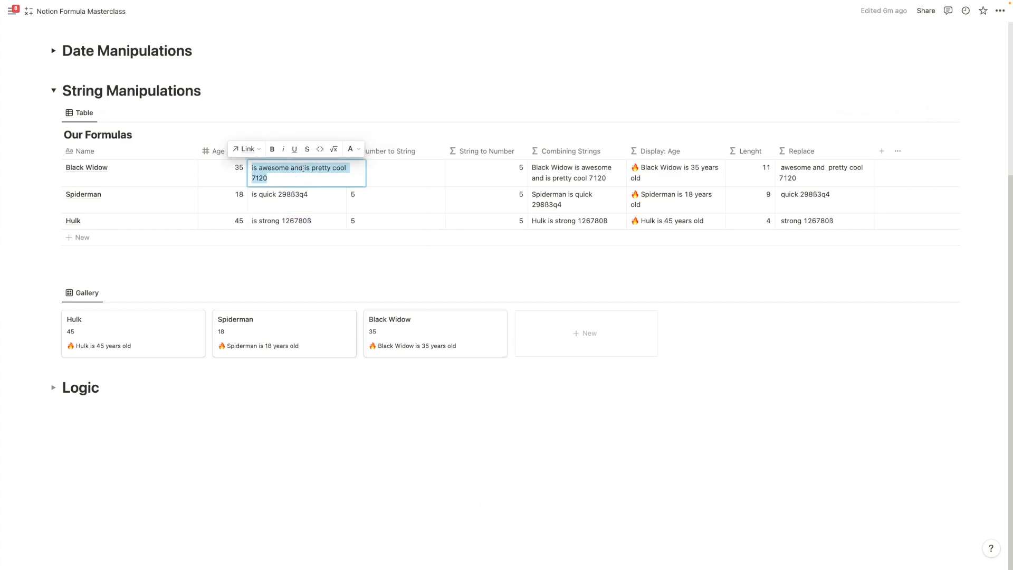
type("Av")
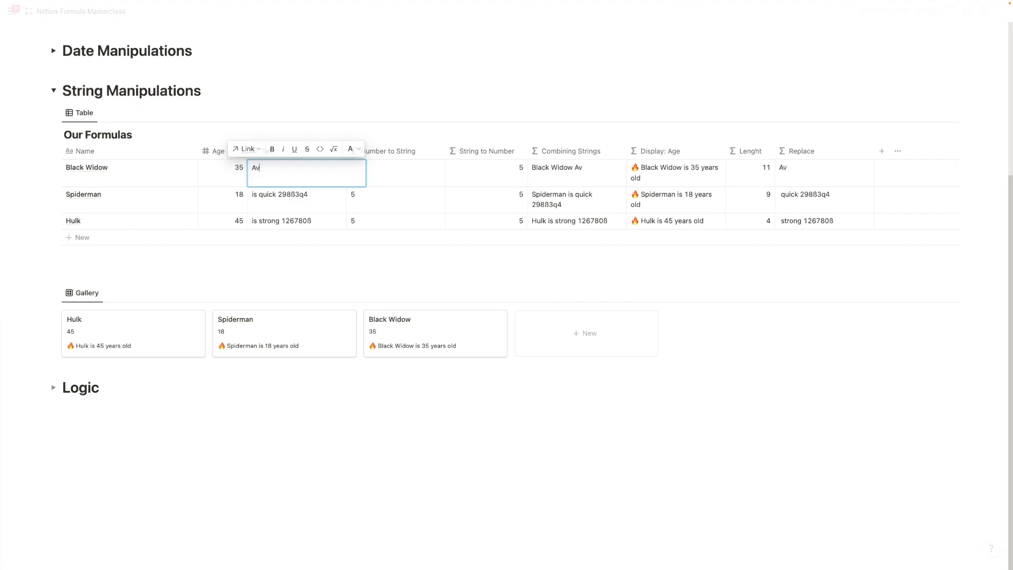
type("engers Avenue ")
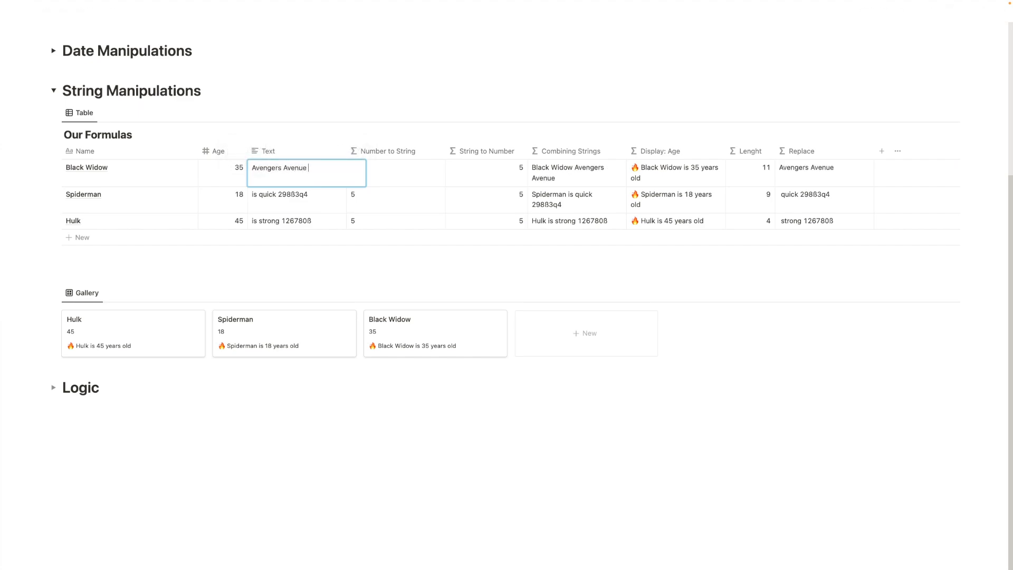
type("27")
key("Return")
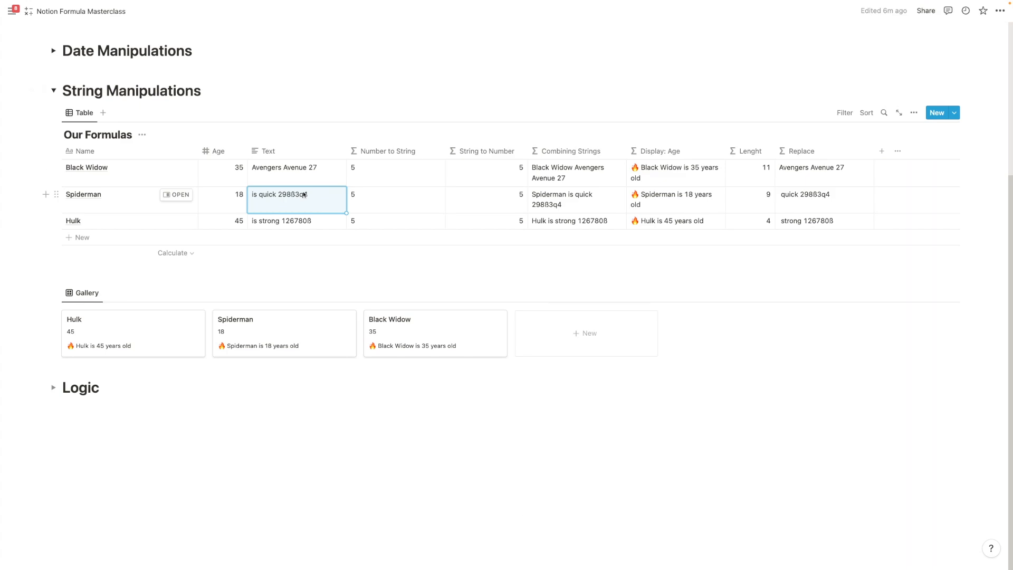
Replace Spiderman's Text entry with "School District 5" and Hulk's with "Random Island 8".
type("Sc")
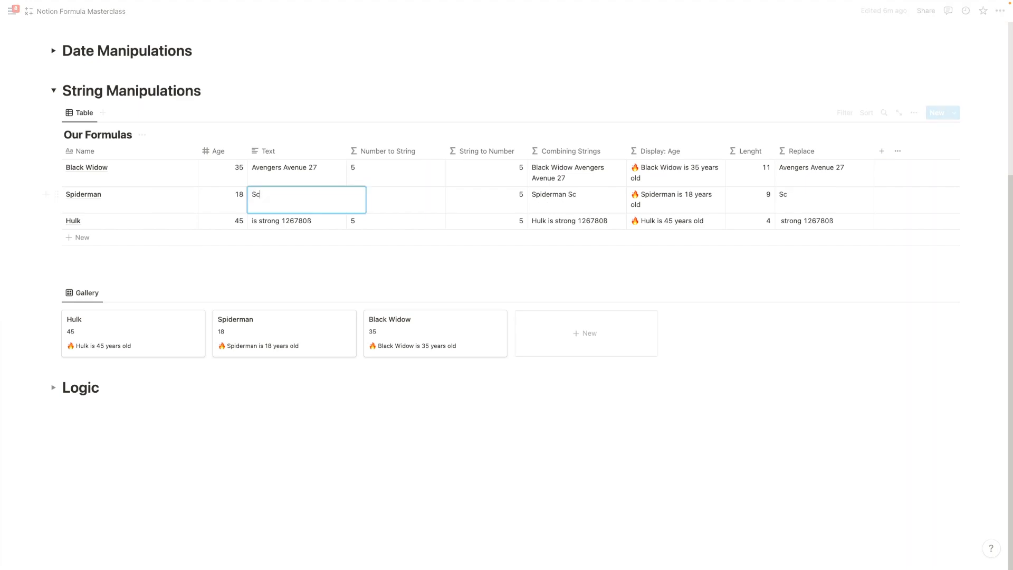
type("hool District 5")
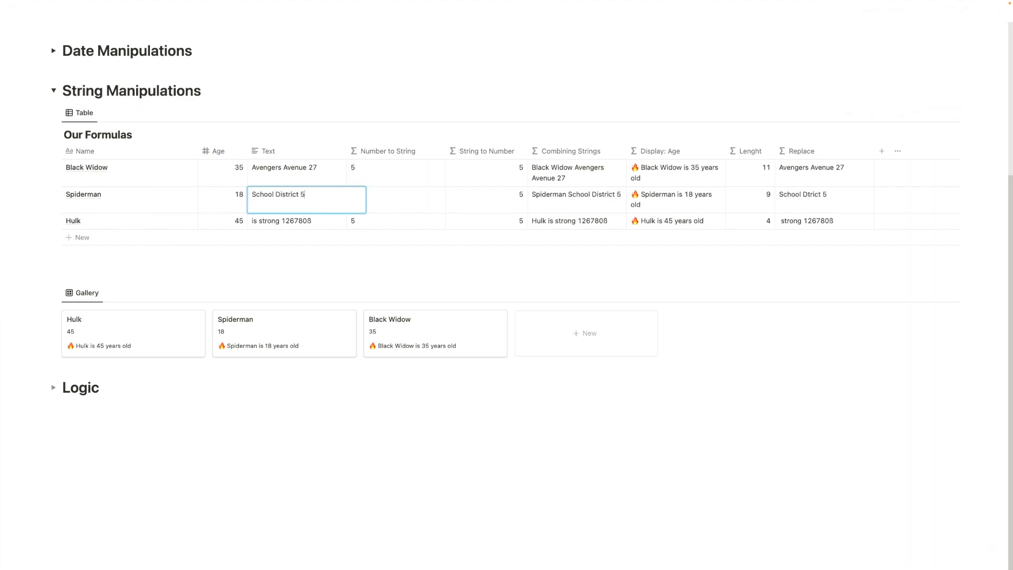
key("Return")
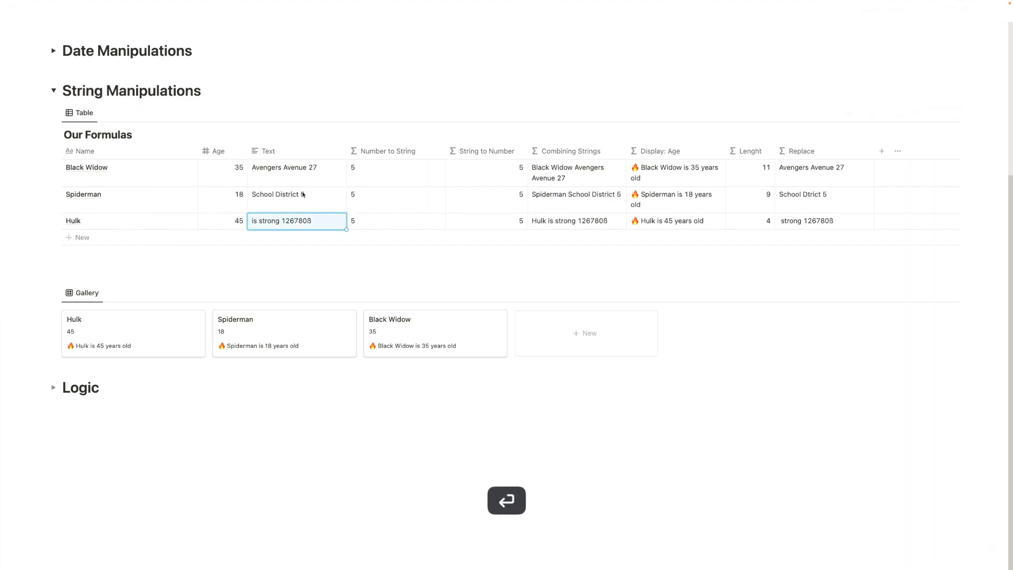
type("Random ")
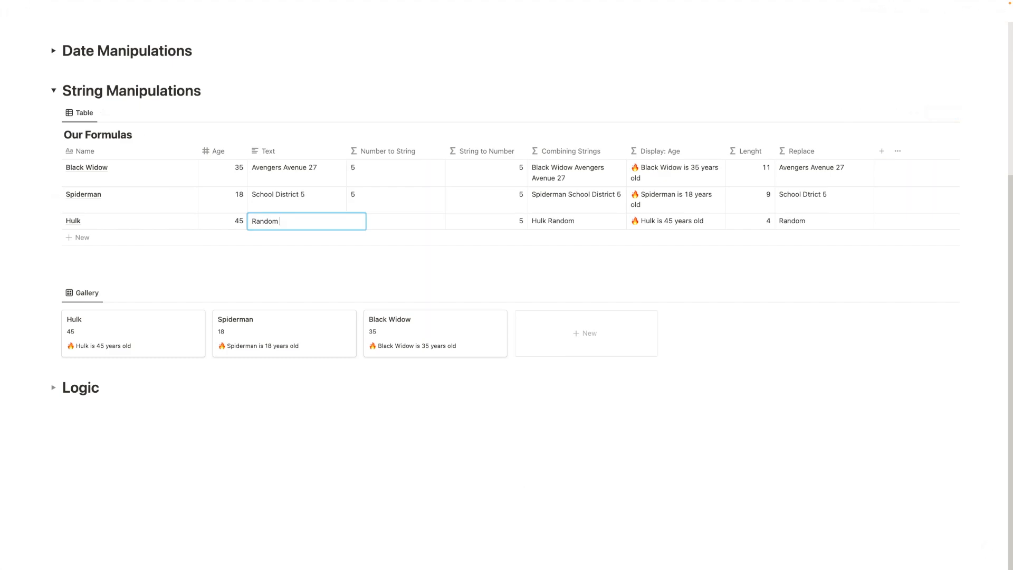
type("Island 8")
key("Return")
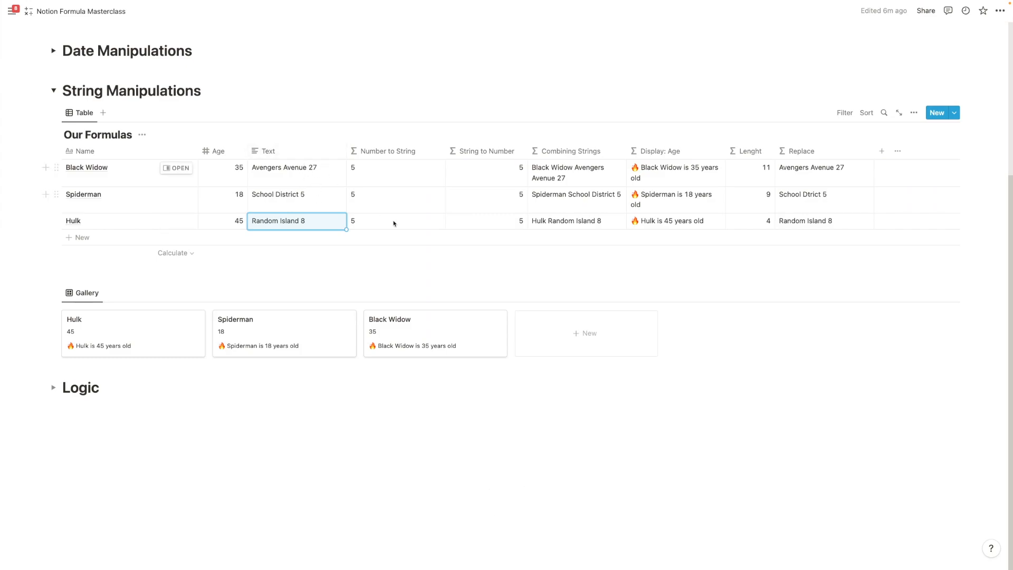
Replace the "is" argument in the Replace column's replaceAll formula with the bracketed letter range [a-z].
left_click(821, 178)
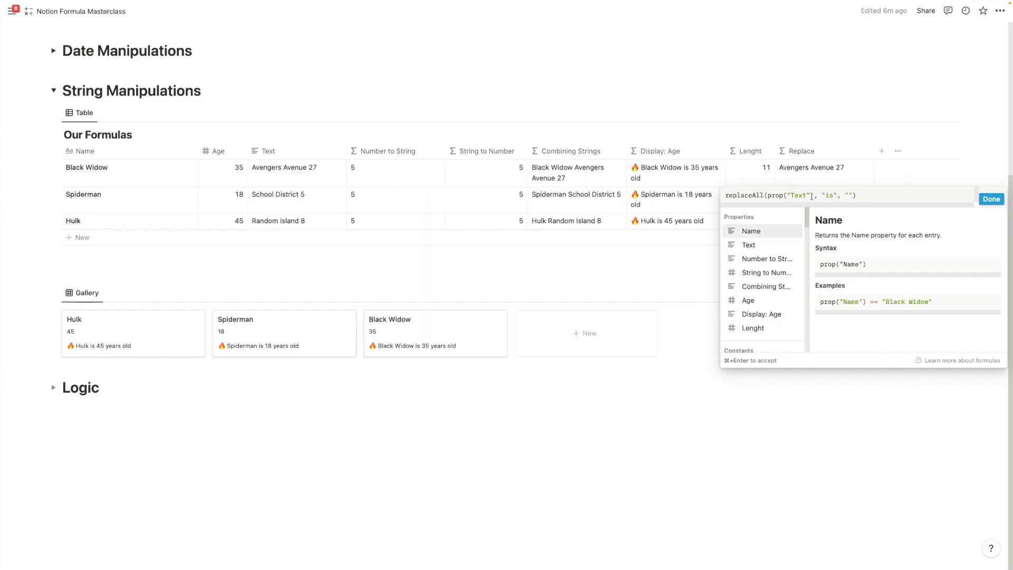
left_click_drag(821, 195, 835, 191)
key("BackSpace")
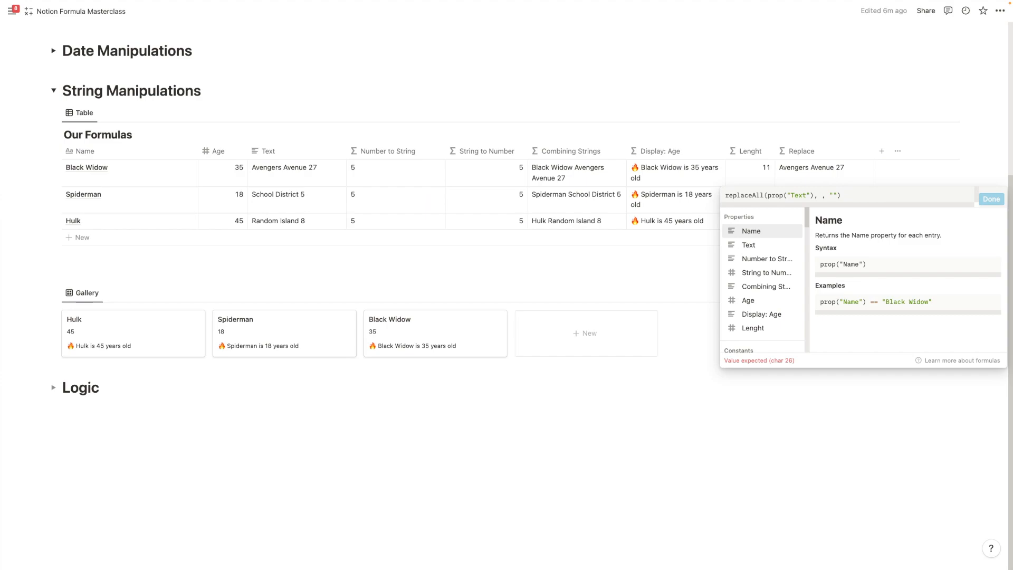
type("'")
key("BackSpace")
type("{")
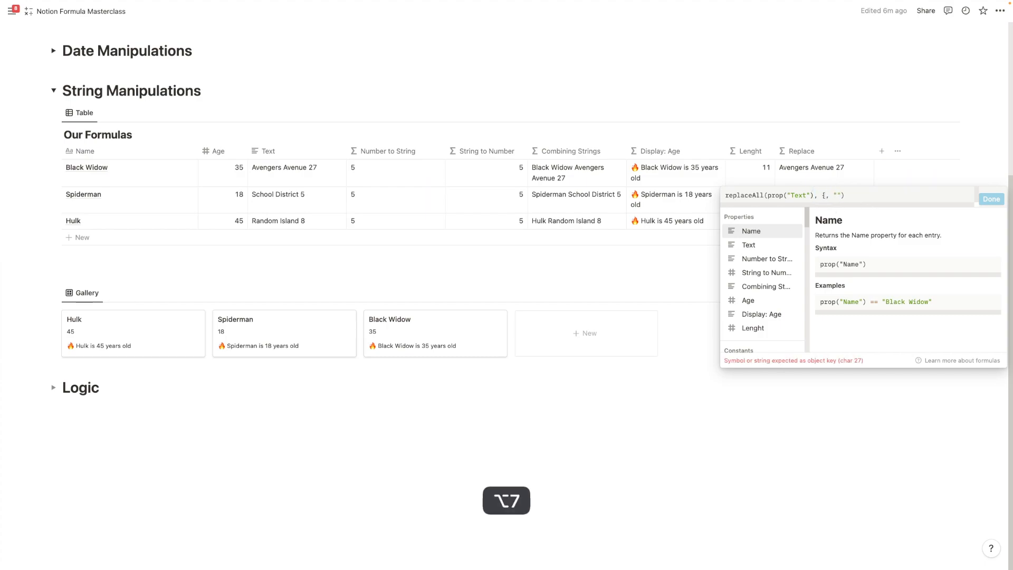
key("BackSpace")
type("[")
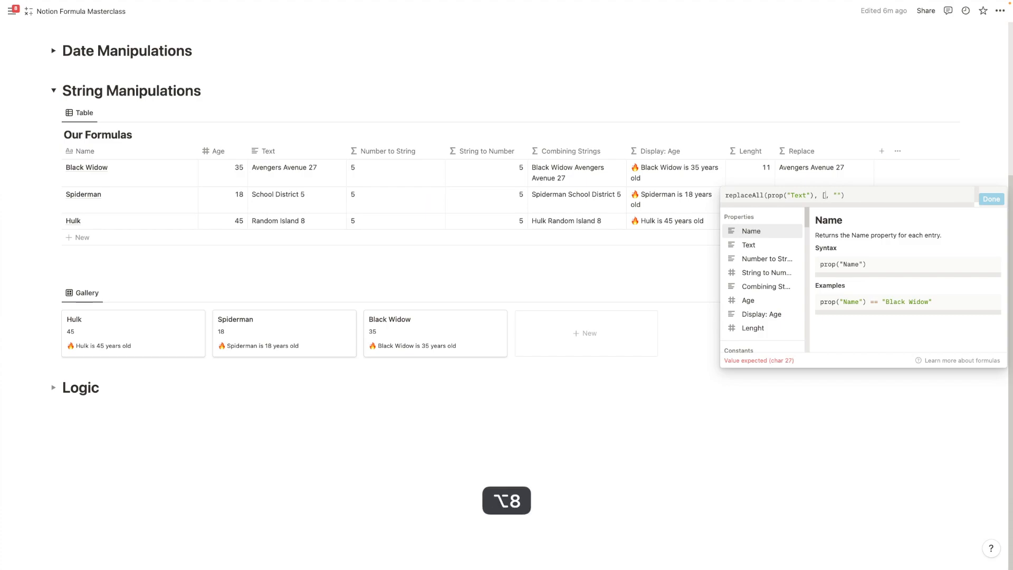
type("]")
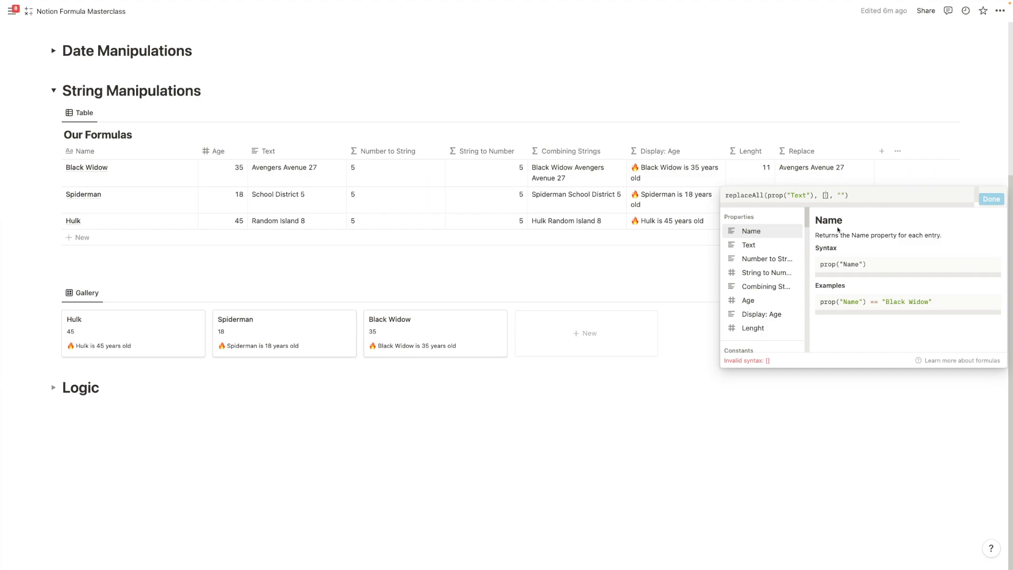
type("a-z")
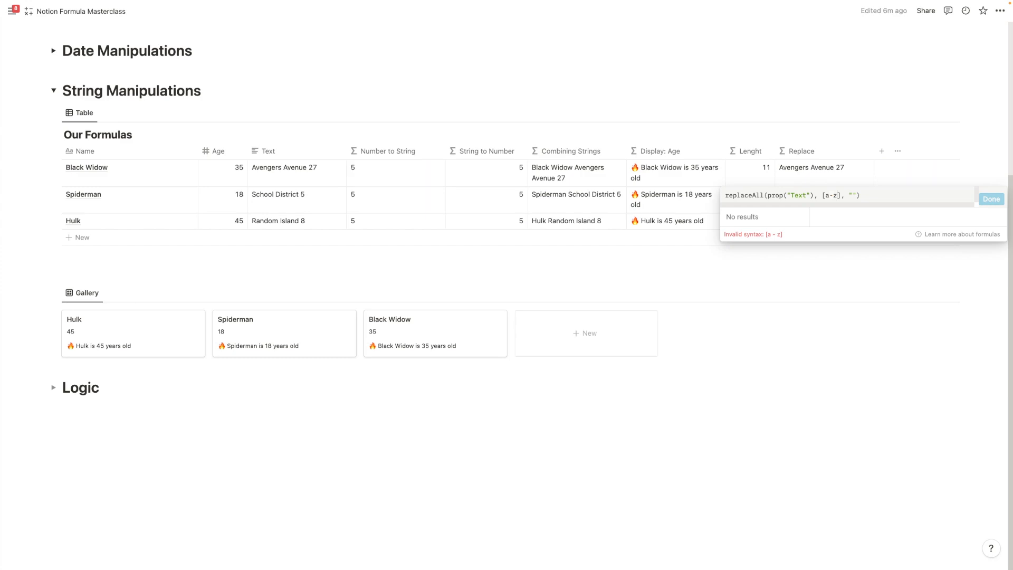
double_click(825, 196)
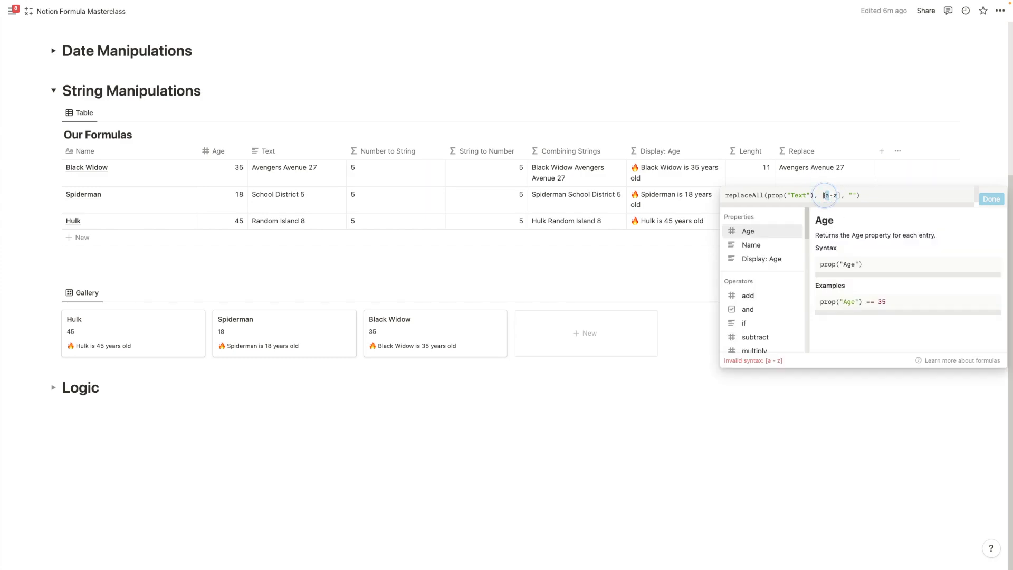
type("\"")
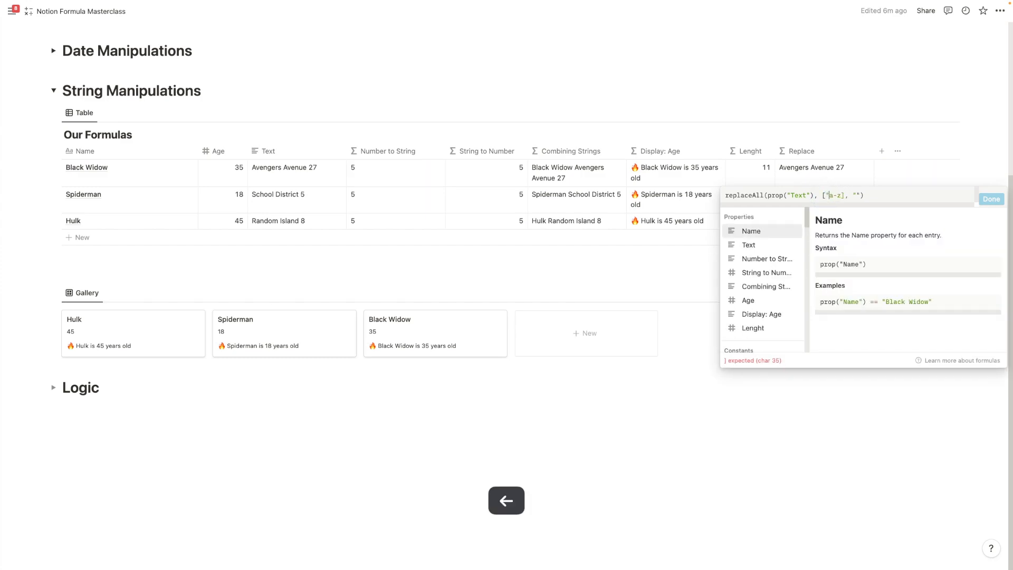
type("\"")
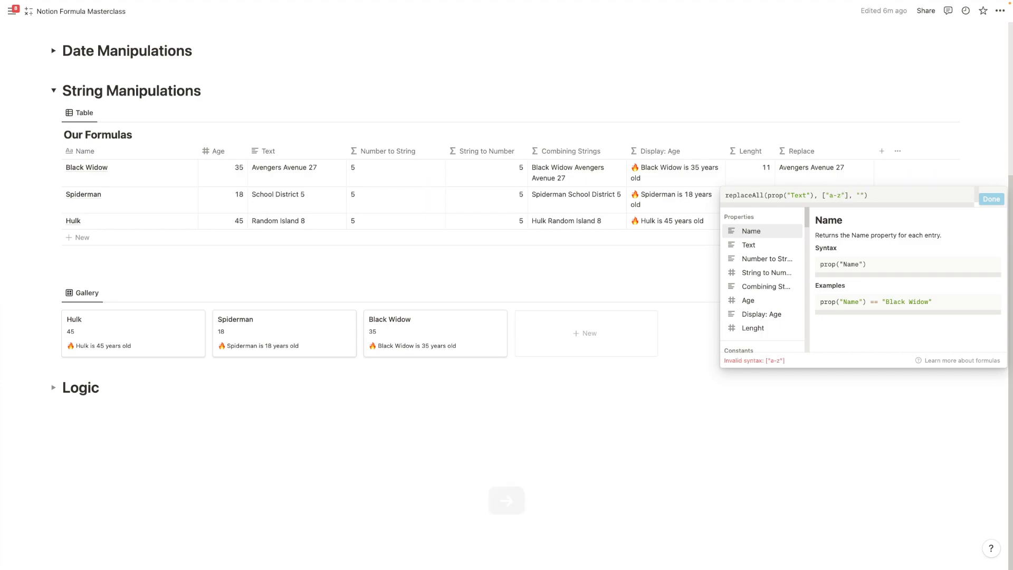
key("BackSpace")
left_click(828, 194)
key("BackSpace")
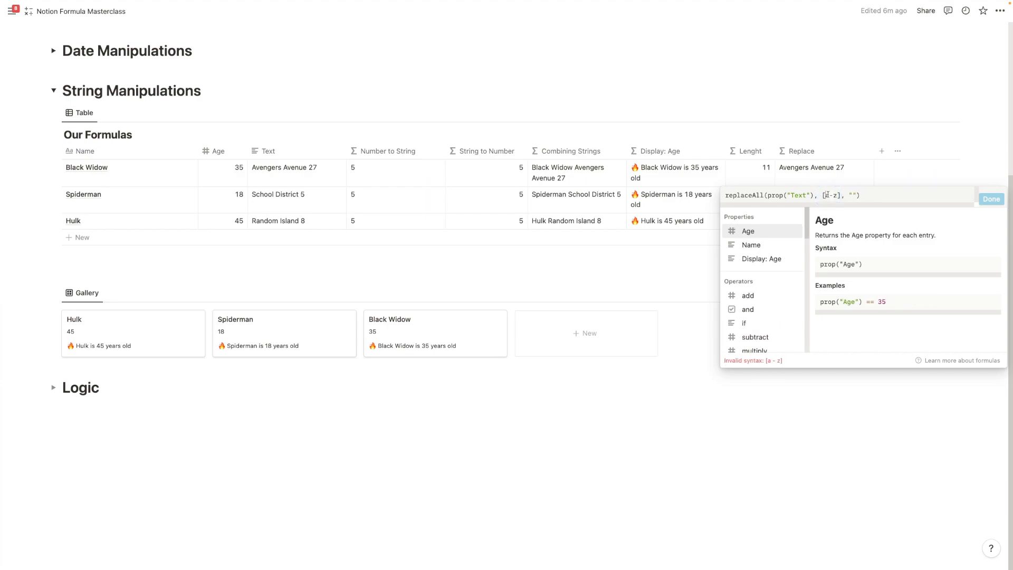
Wrap the whole bracketed range in quotation marks so that the search argument reads "[a-z]".
left_click(822, 195)
type("\"\"")
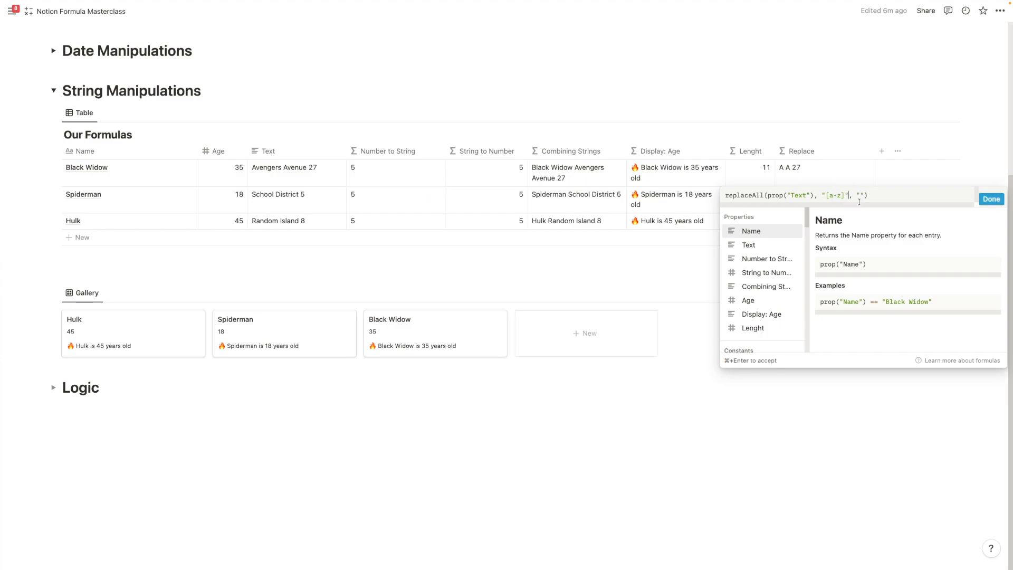
double_click(824, 196)
key("BackSpace")
left_click(828, 195)
left_click(844, 196)
left_click_drag(830, 196, 841, 196)
left_click(843, 196)
left_click(829, 195)
Try "[a-Z]" as the search pattern in the Replace formula, and restore "[a-z]".
left_click(838, 196)
key("BackSpace")
type("Z")
left_click(817, 182)
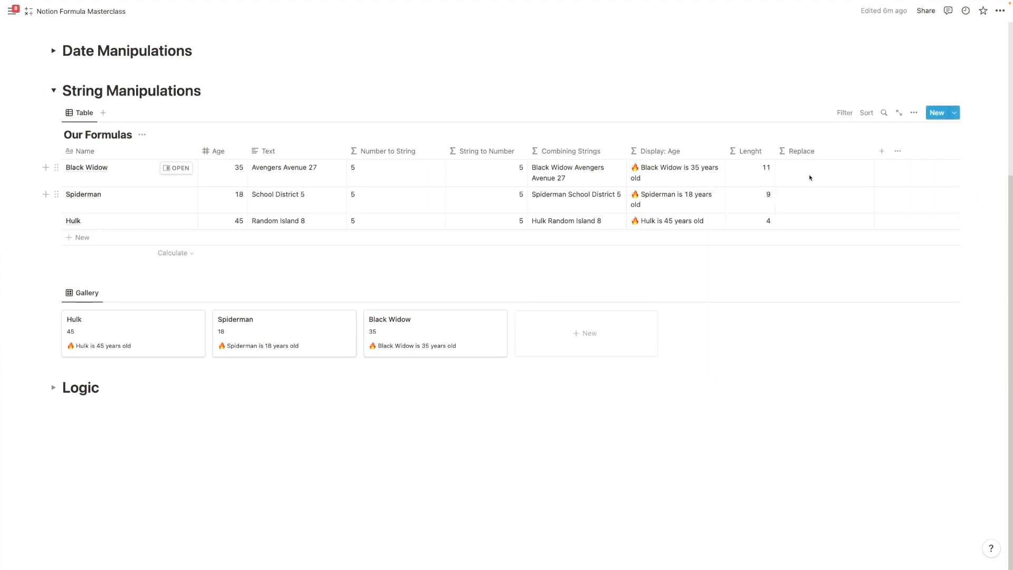
left_click(816, 182)
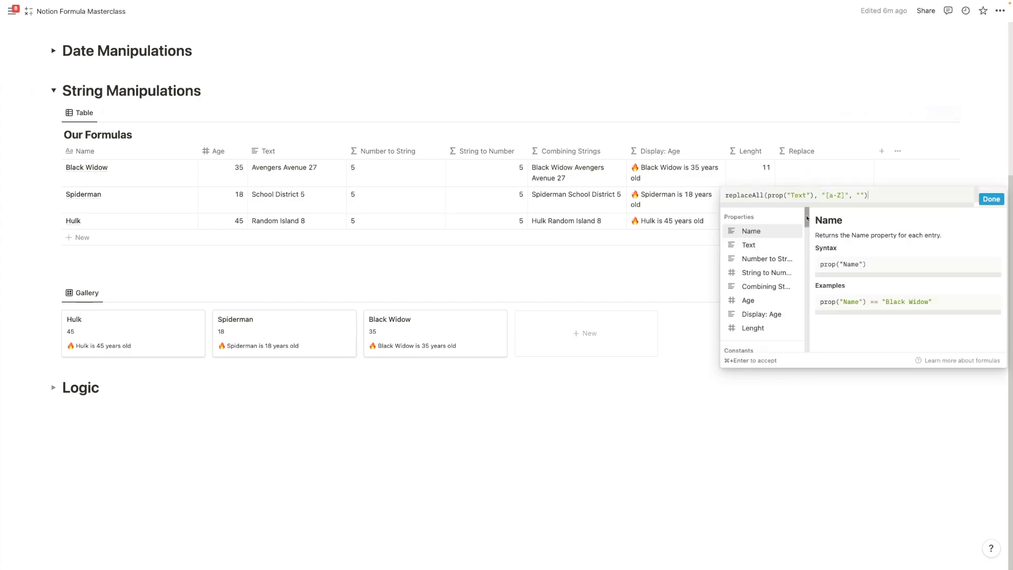
left_click(841, 196)
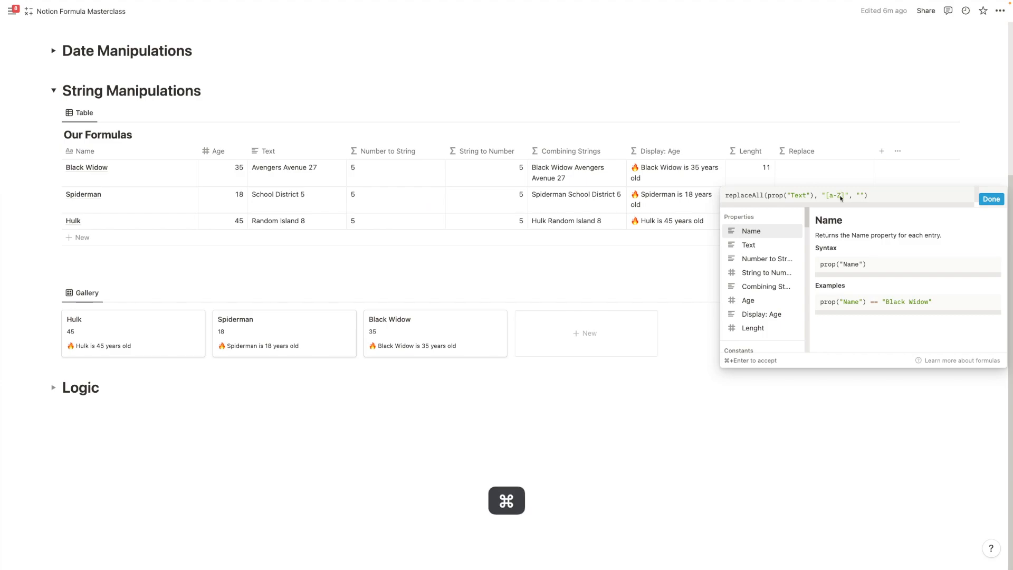
key("BackSpace")
type("z")
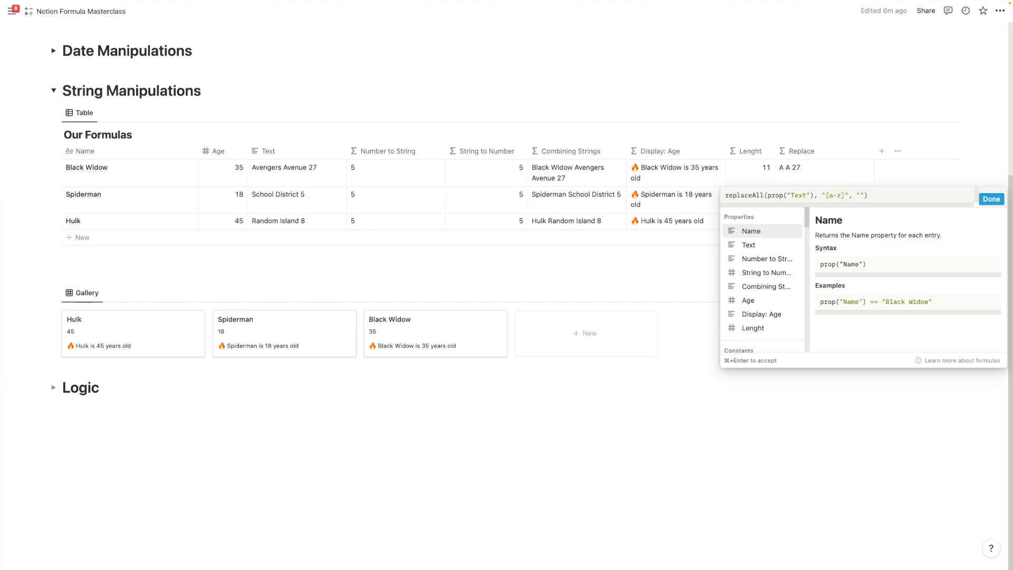
Try a capital A and a capital Z in the pattern one after the other, restoring the lowercase letter each time.
left_click(832, 196)
key("Delete")
type("A")
key("BackSpace")
type("a")
left_click(841, 195)
key("BackSpace")
type("Z")
key("BackSpace")
type("z")
Change the search pattern in the Replace formula to "[A-z]" and save the formula.
left_click(833, 195)
key("BackSpace")
type("A")
left_click(990, 200)
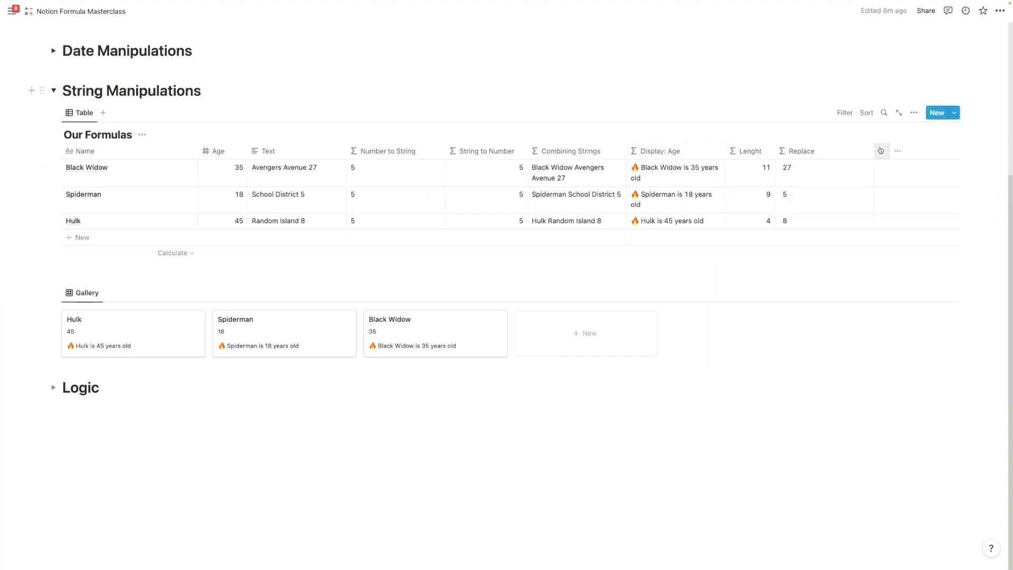
Narrow the Replace column and rename it "Remove all letters".
left_click_drag(874, 151, 835, 151)
left_click(822, 154)
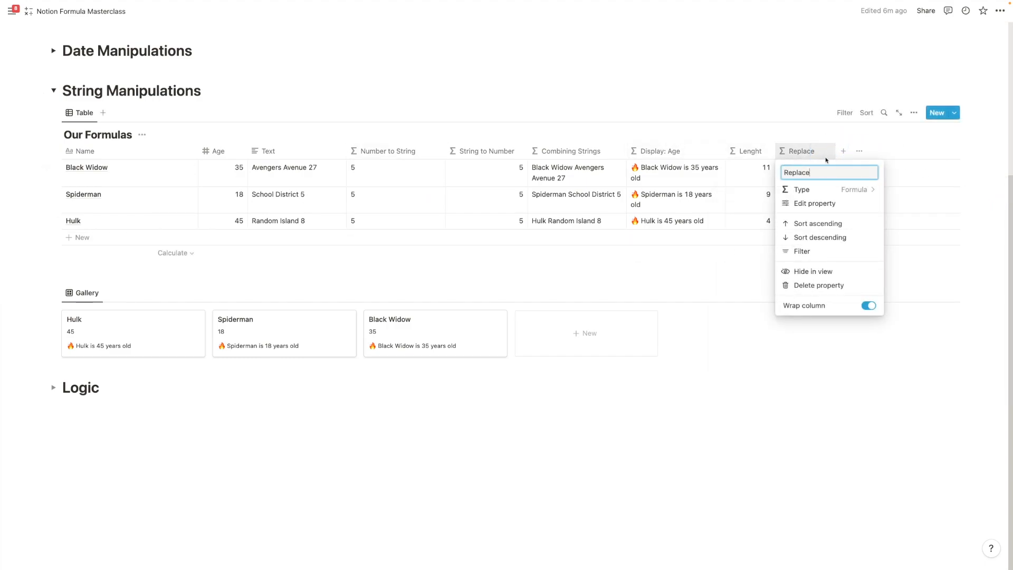
key("super+a")
type("Remove all letters")
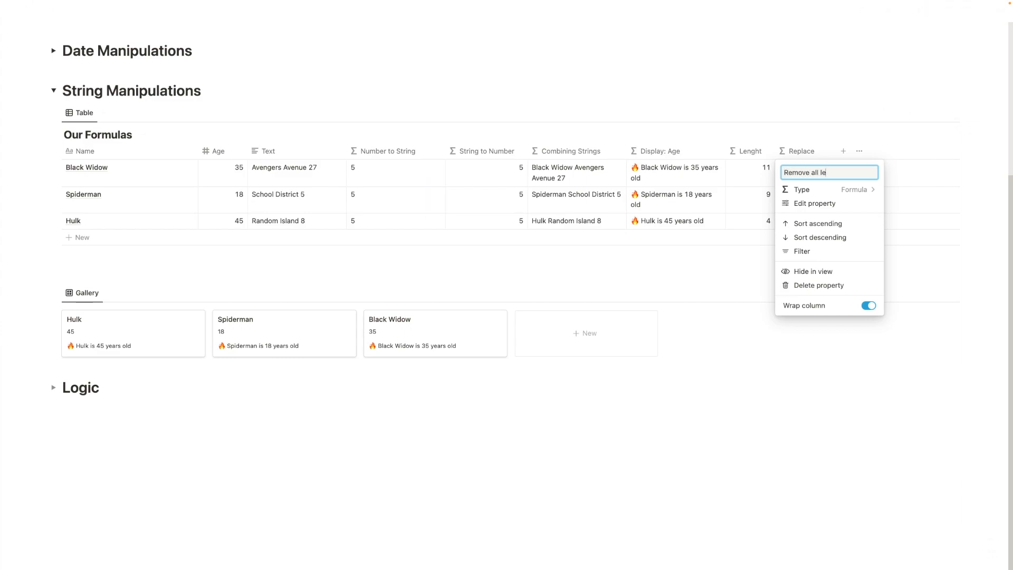
key("Return")
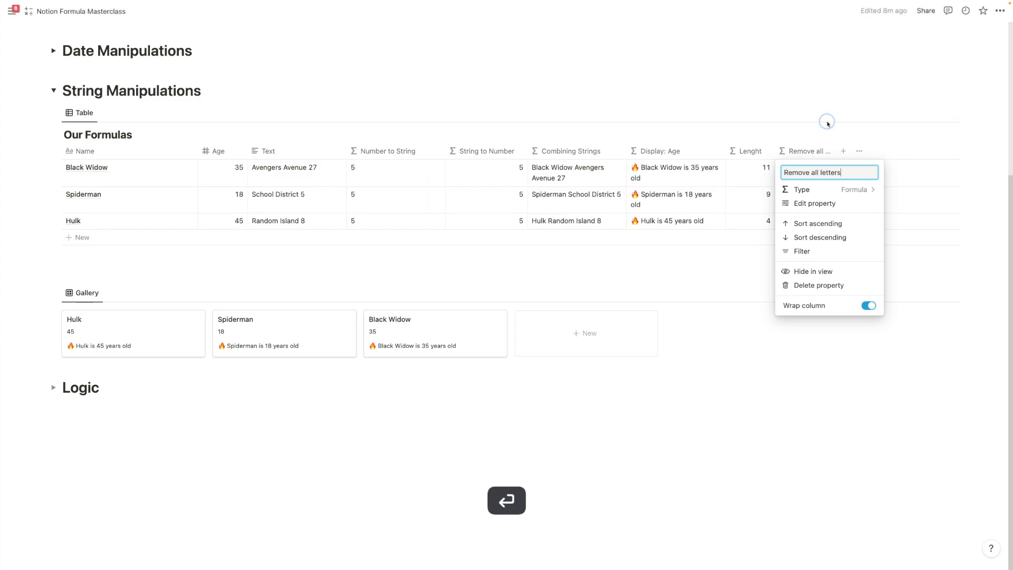
key("Escape")
Add a formula property named "Remove all numbers" to the Our Formulas table.
left_click(844, 151)
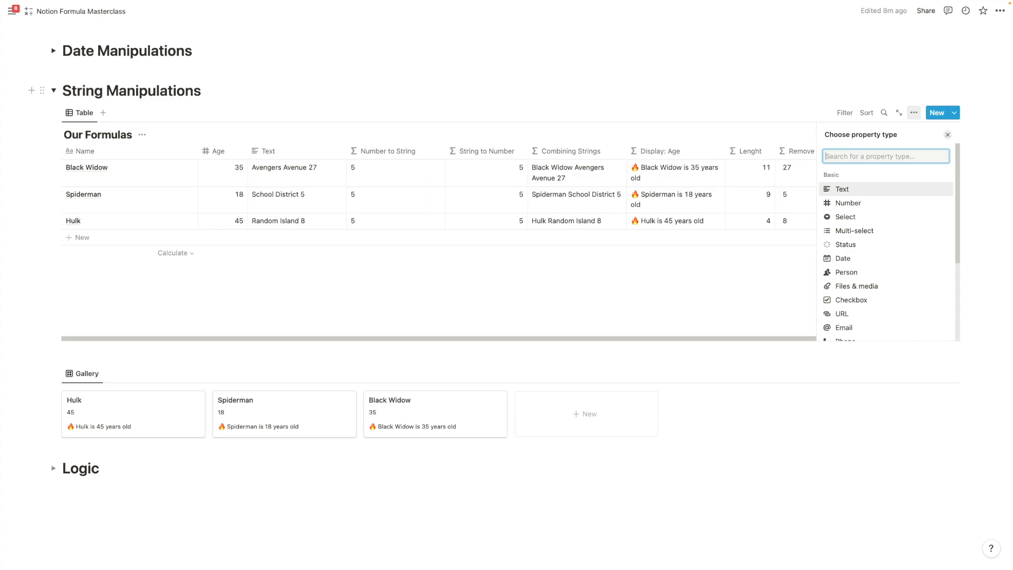
scroll(897, 274, "down", 3)
left_click(877, 310)
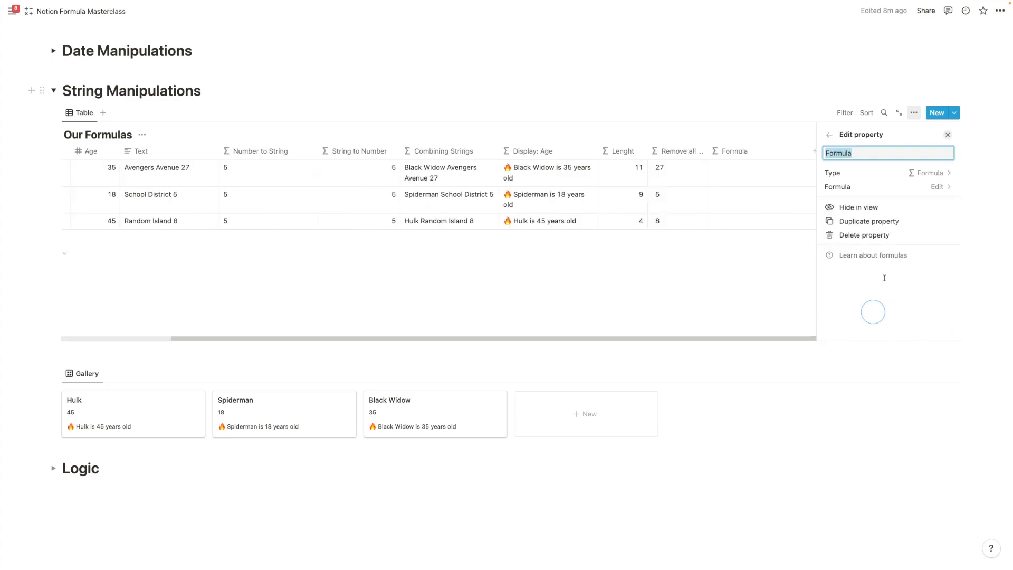
type("Remove all")
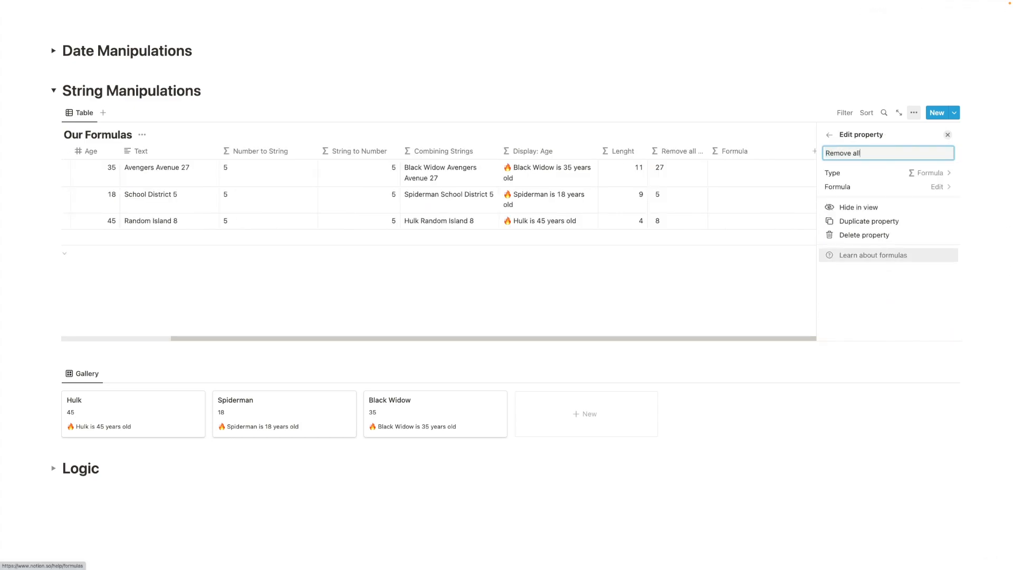
type(" numbers")
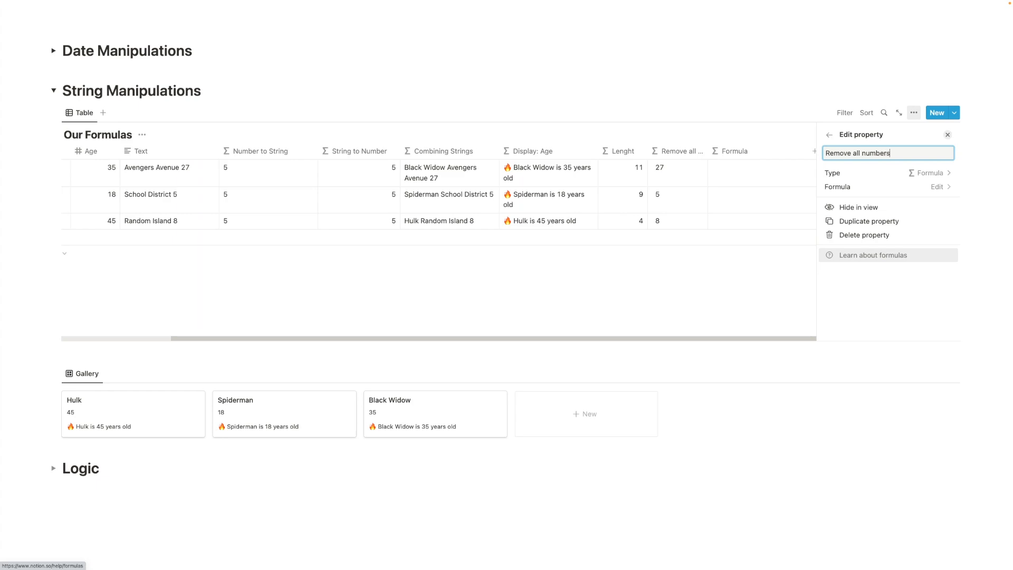
Enter the formula replaceAll(prop("Text"),"[1-9]","") for Remove all numbers, save it and close the property settings.
left_click(858, 194)
type("re")
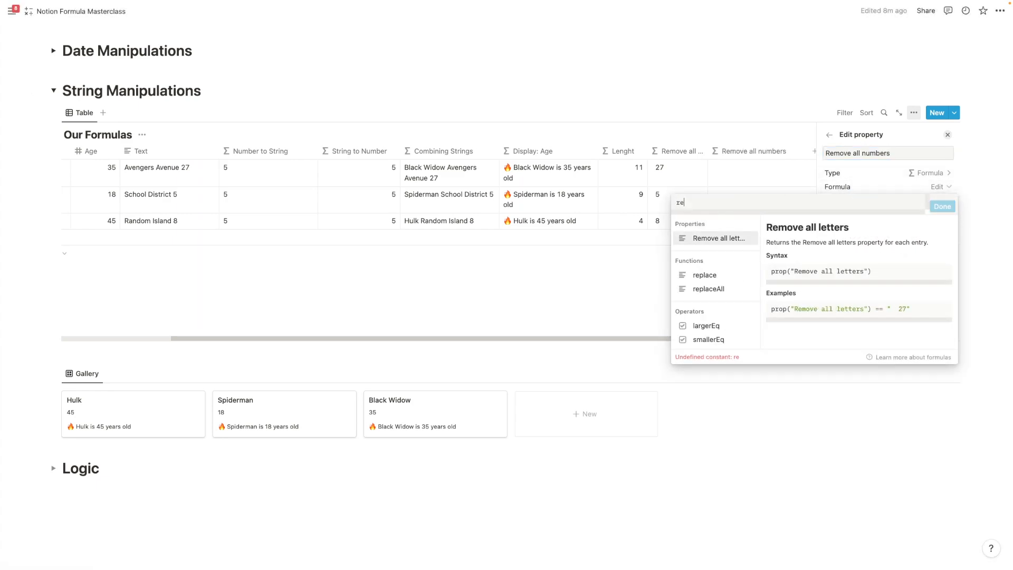
left_click(709, 289)
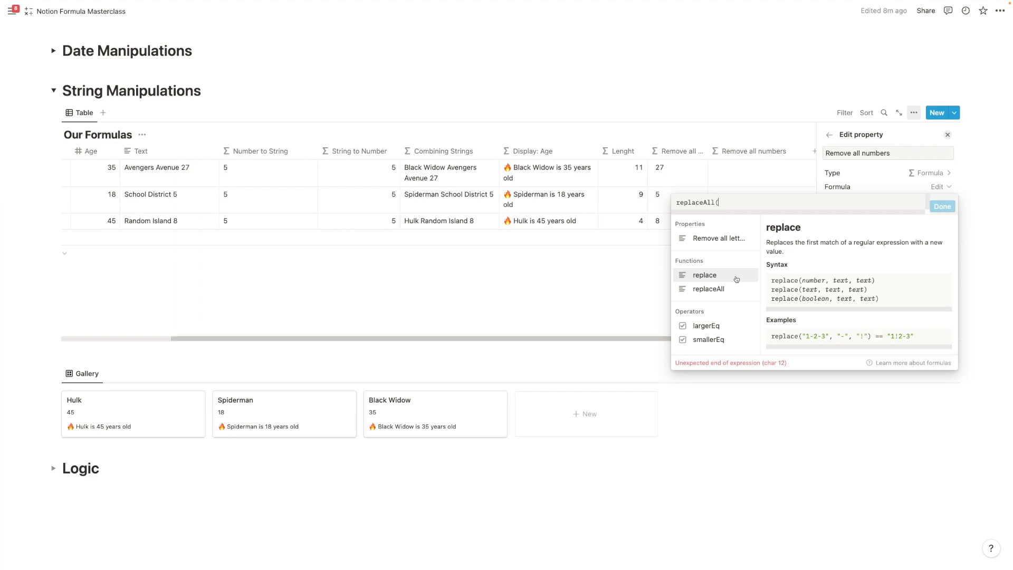
type("te")
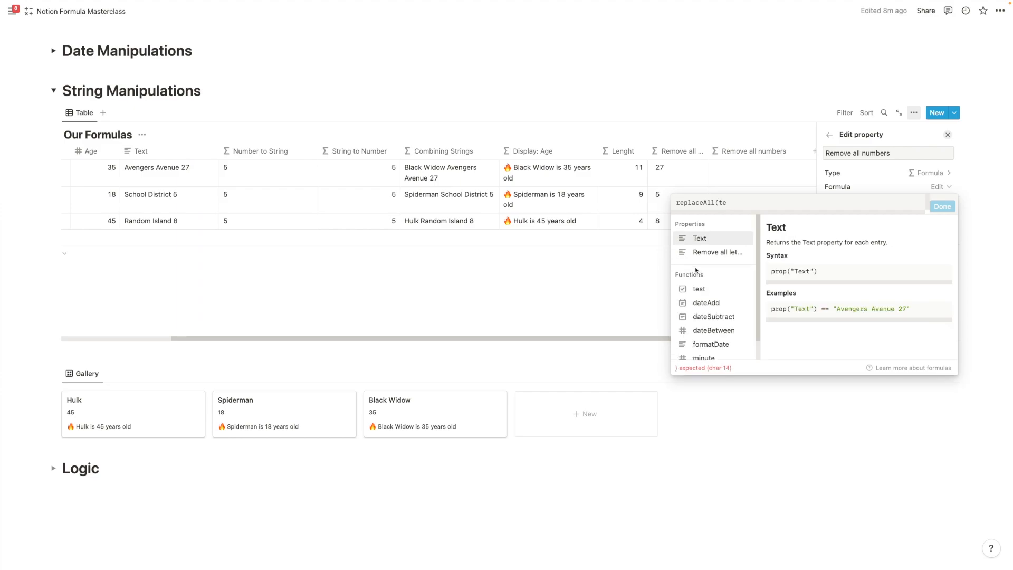
left_click(701, 239)
type(",")
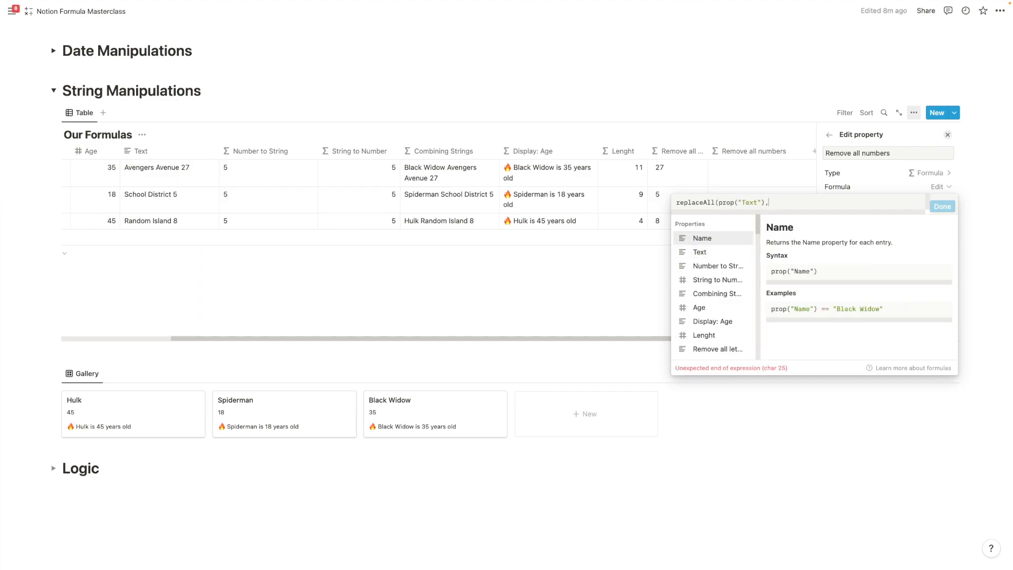
type("\"[")
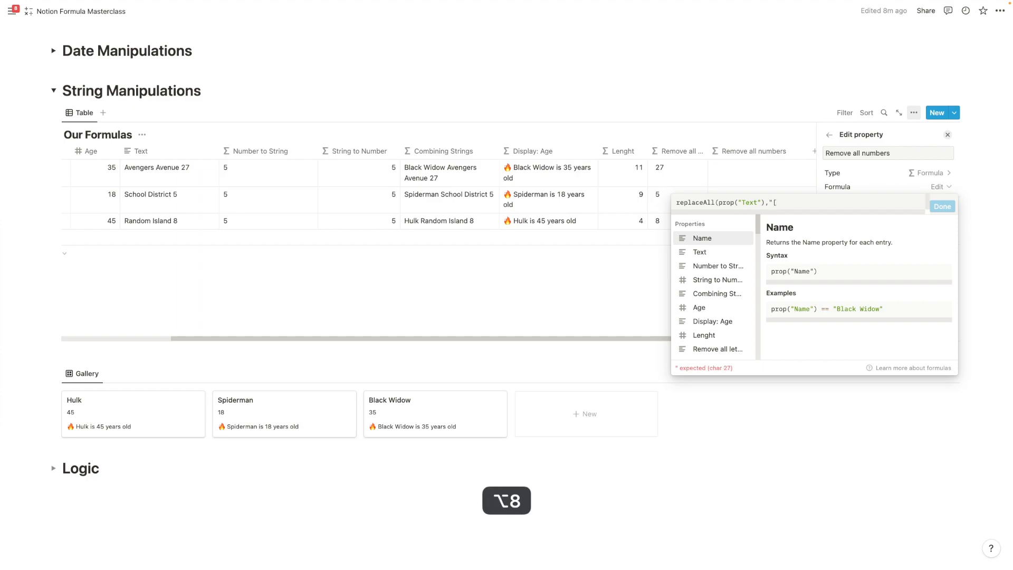
type("1-")
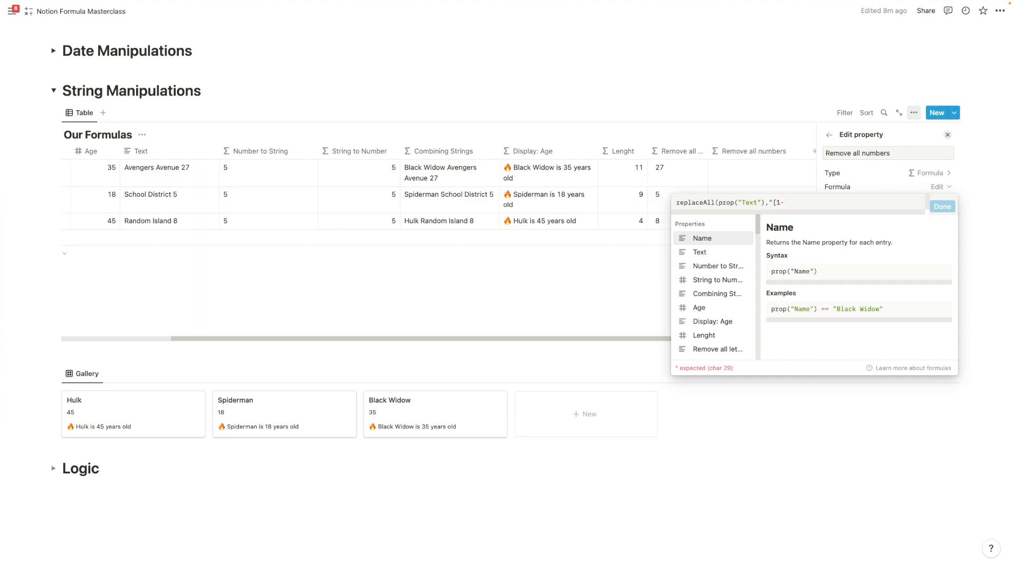
type("9]\",\"\")")
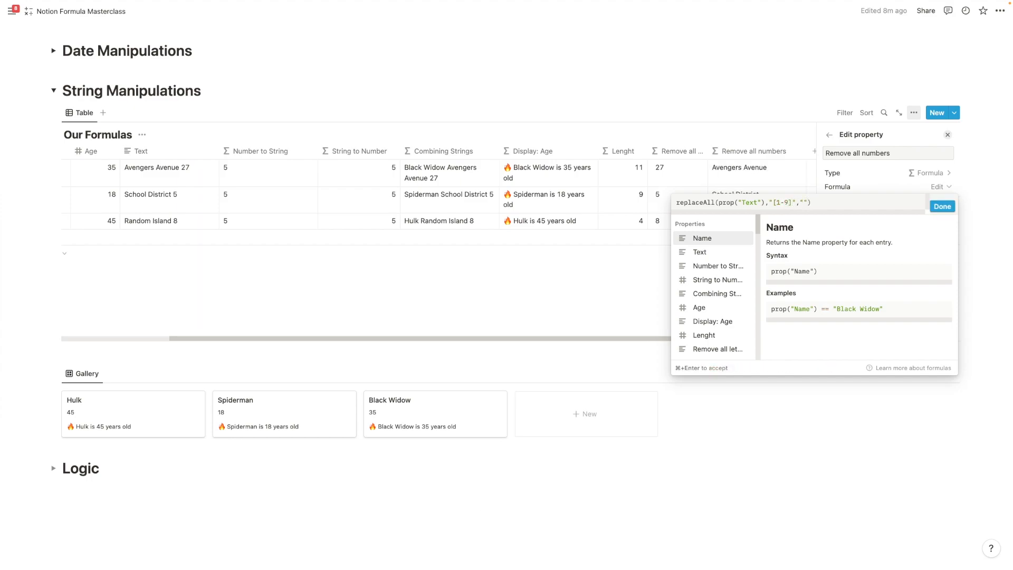
left_click(943, 207)
left_click(759, 95)
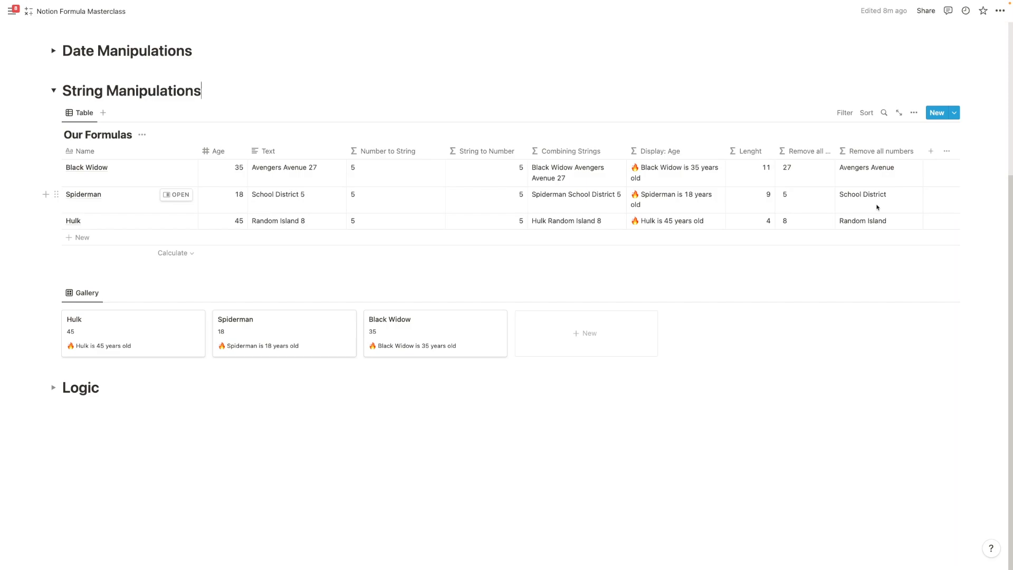
Try "[a,A,v]" as the search pattern in the Remove all letters formula, and restore "[A-z]".
left_click(801, 175)
left_click_drag(843, 195, 828, 196)
type("a,A,v")
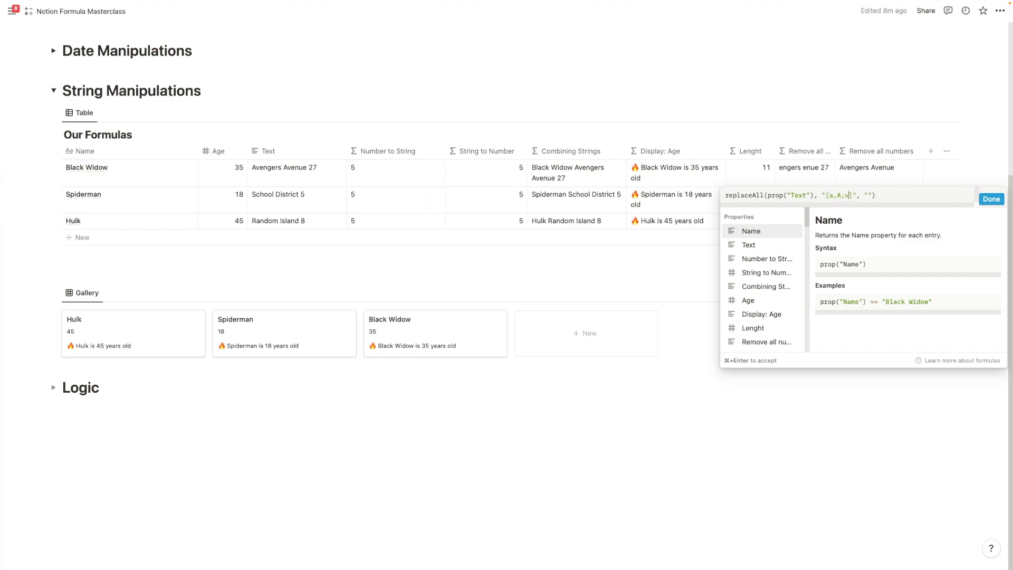
key("BackSpace")
key("BackSpace")
key("BackSpace")
key("BackSpace")
key("BackSpace")
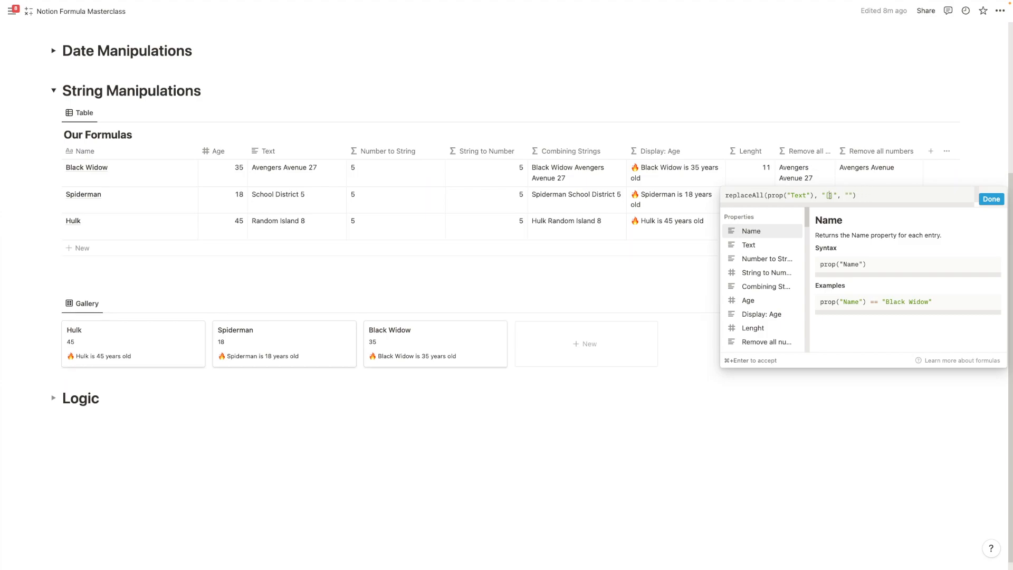
type("A-z")
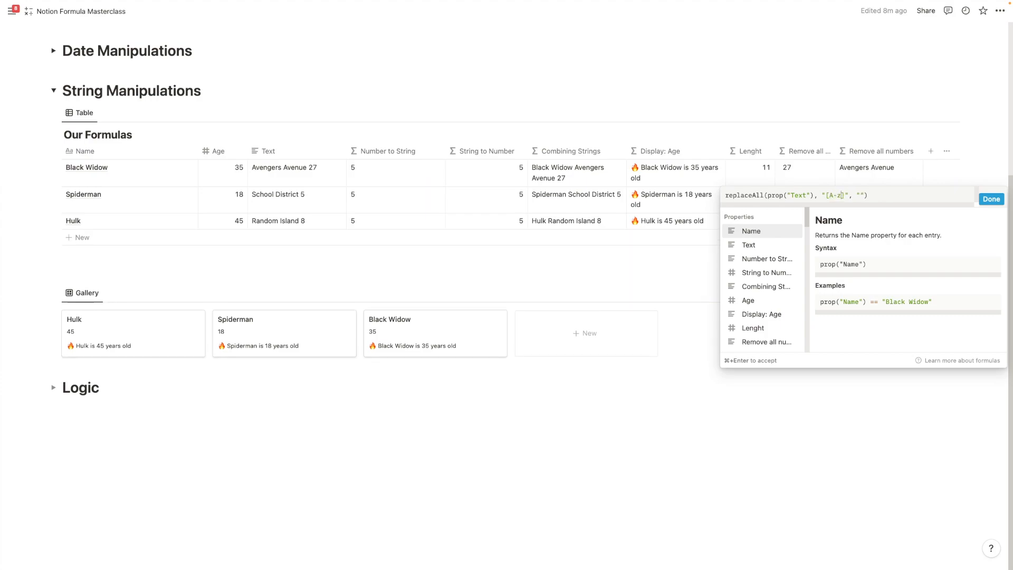
Try adding the symbols "%" and ":" to the end of Black Widow's Text value, and restore "Avengers Avenue 27".
left_click(323, 167)
left_click(324, 169)
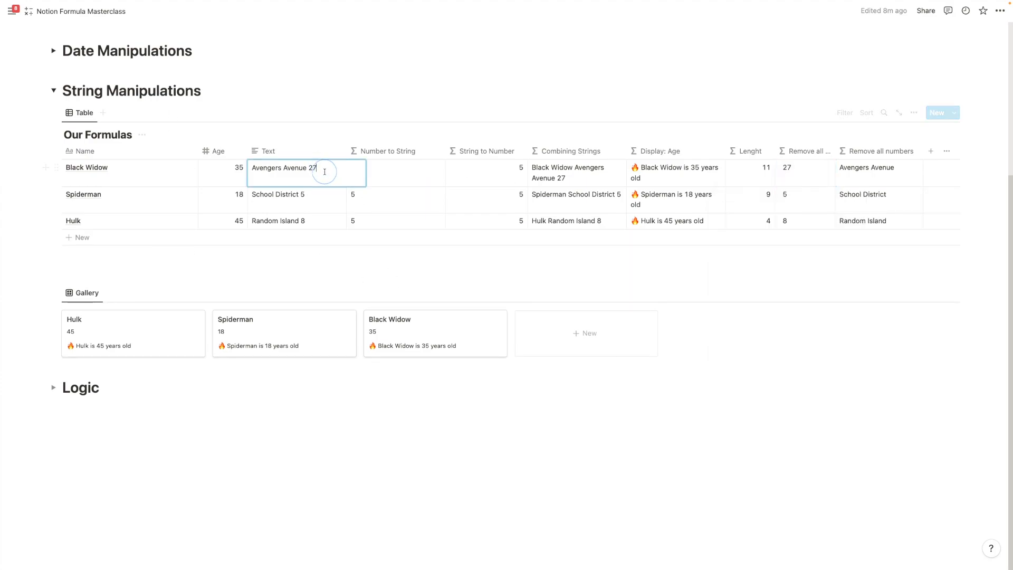
type("%")
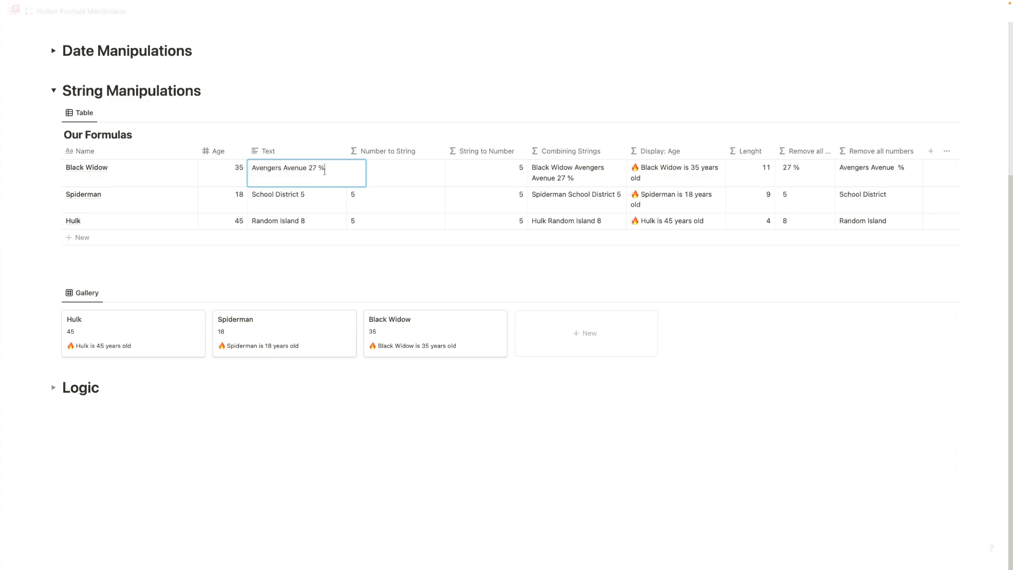
key("BackSpace")
type(":")
key("Return")
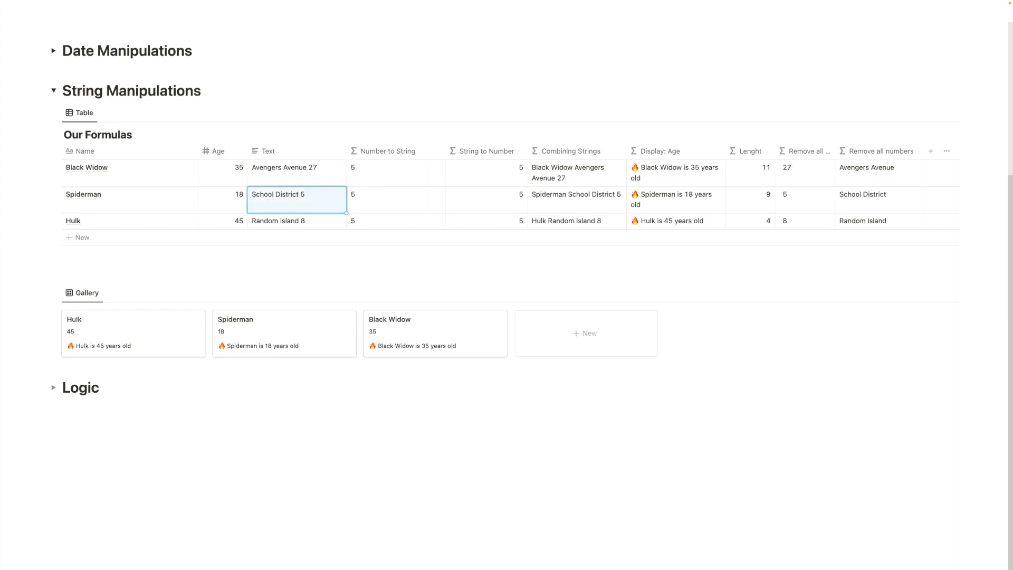
left_click(548, 396)
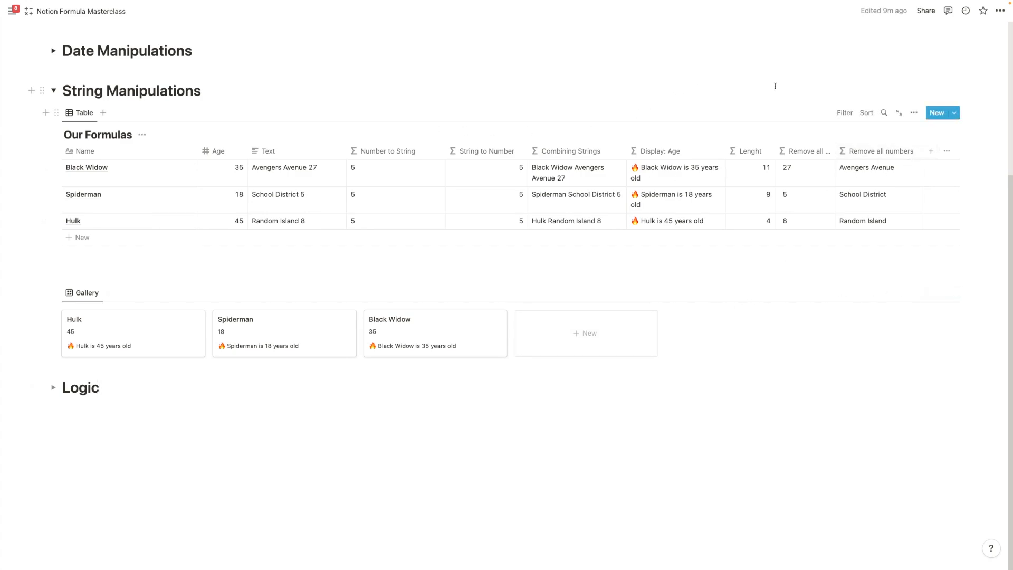
Add a formula property named "Slice" to the Our Formulas table.
left_click(929, 153)
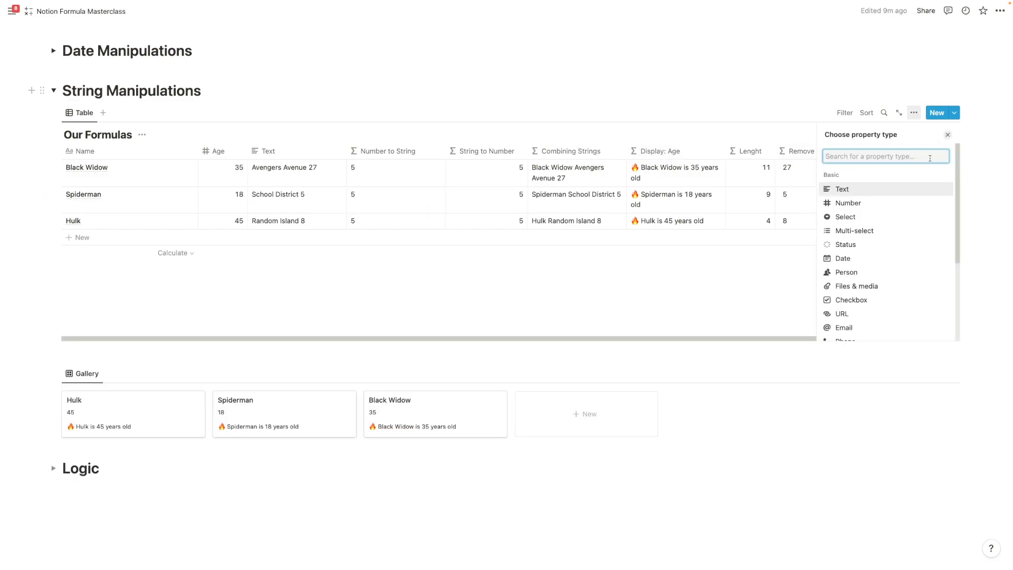
scroll(872, 238, "down", 3)
left_click(860, 247)
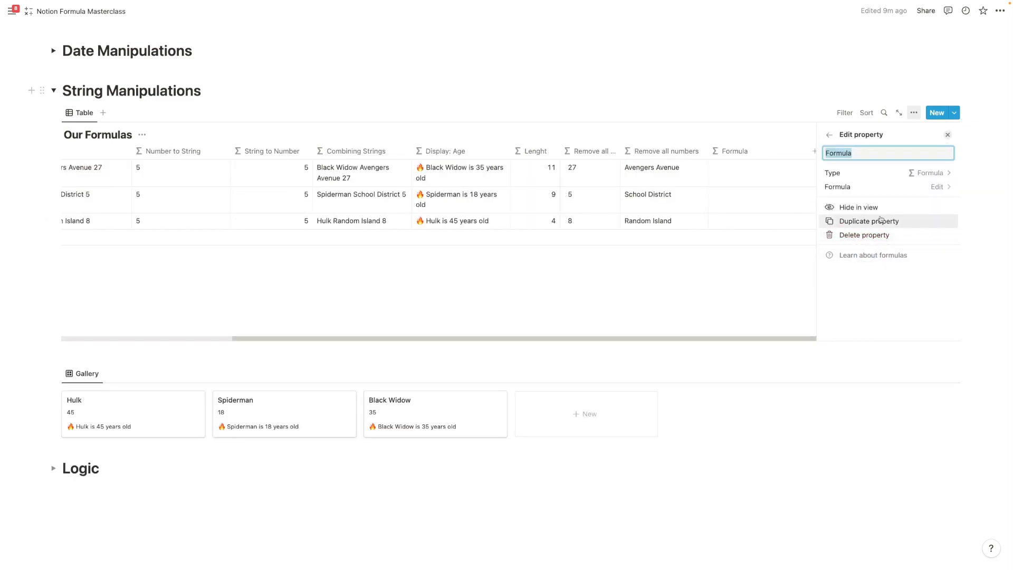
type("Slice")
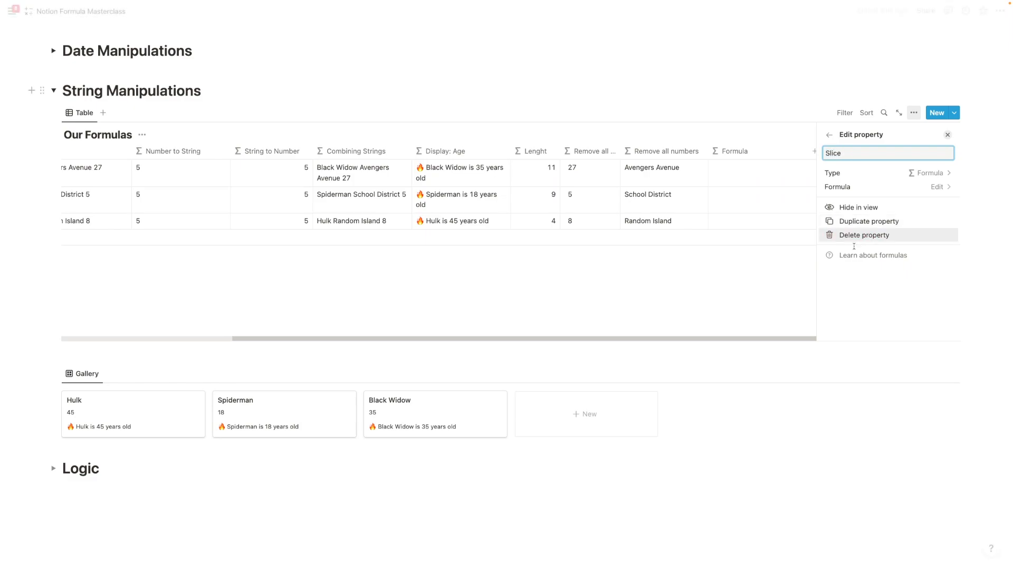
Enter the formula slice(prop("Name"),0,5) for the Slice property and save it.
left_click(864, 187)
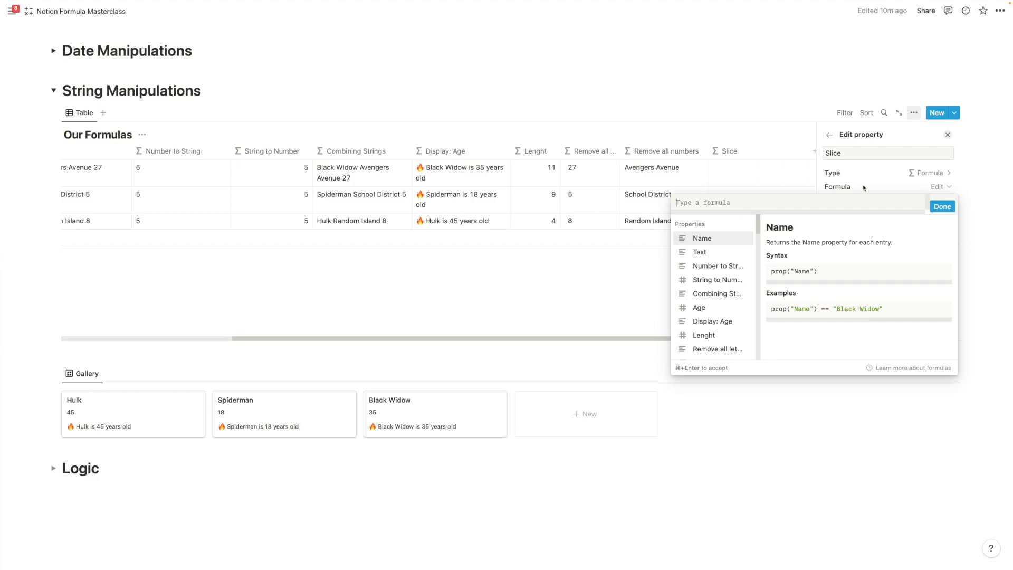
type("slice")
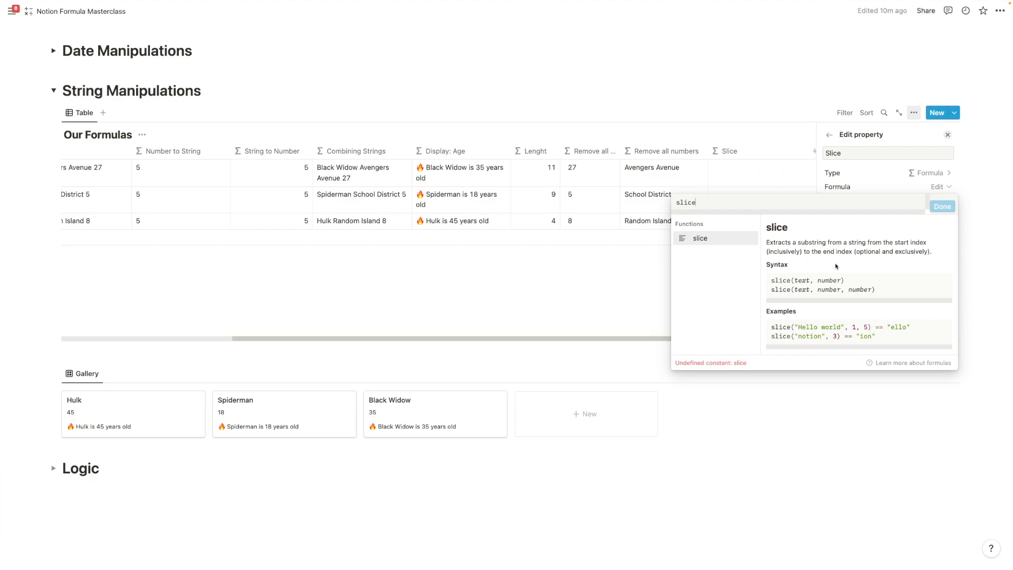
type("(")
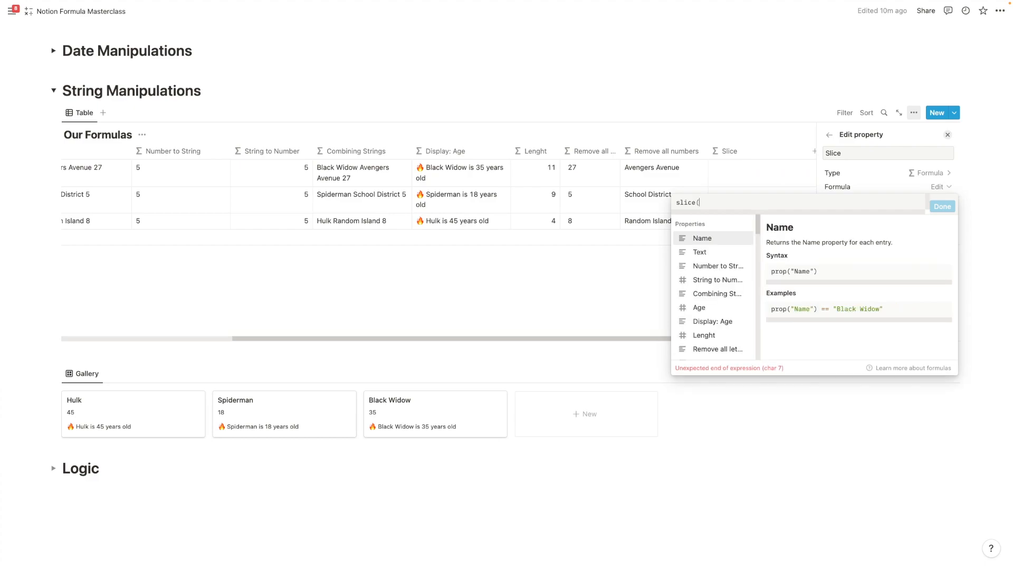
left_click(721, 242)
type(",0")
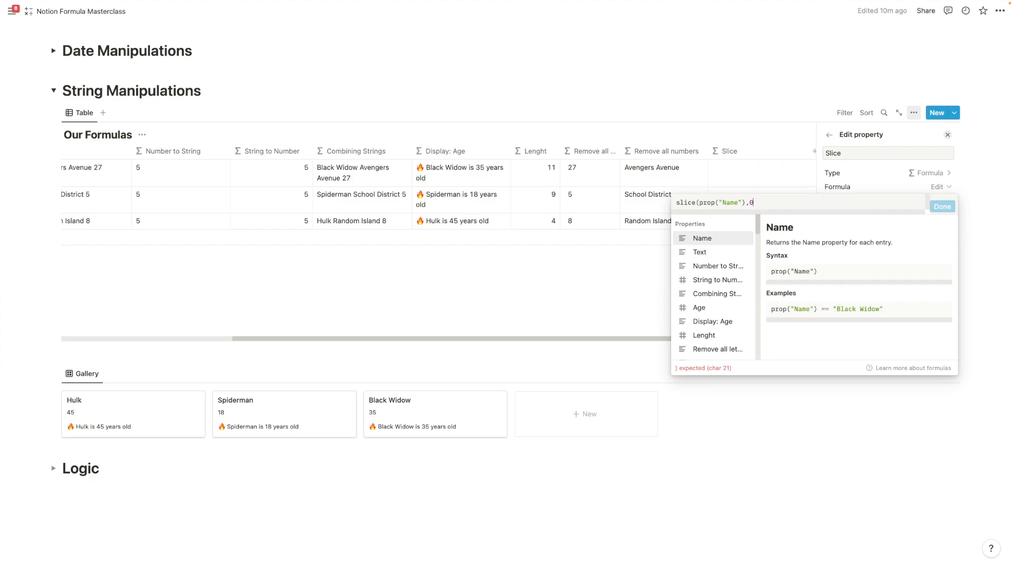
type(",5)")
left_click(943, 207)
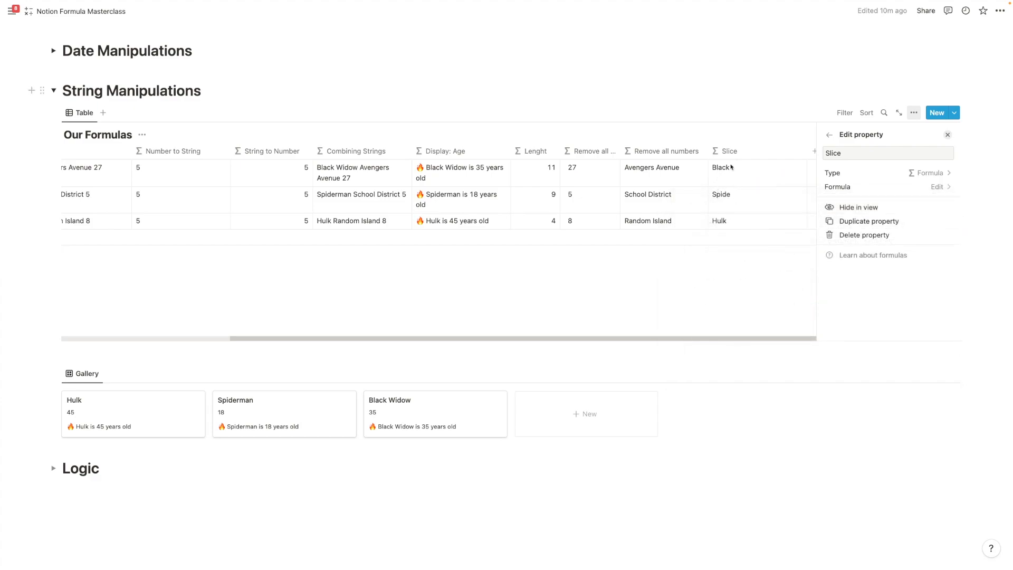
Review the Slice results against the names, and inspect the Slice and String to Number formulas without changing them.
scroll(599, 180, "left", 5)
scroll(328, 192, "right", 8)
left_click(759, 166)
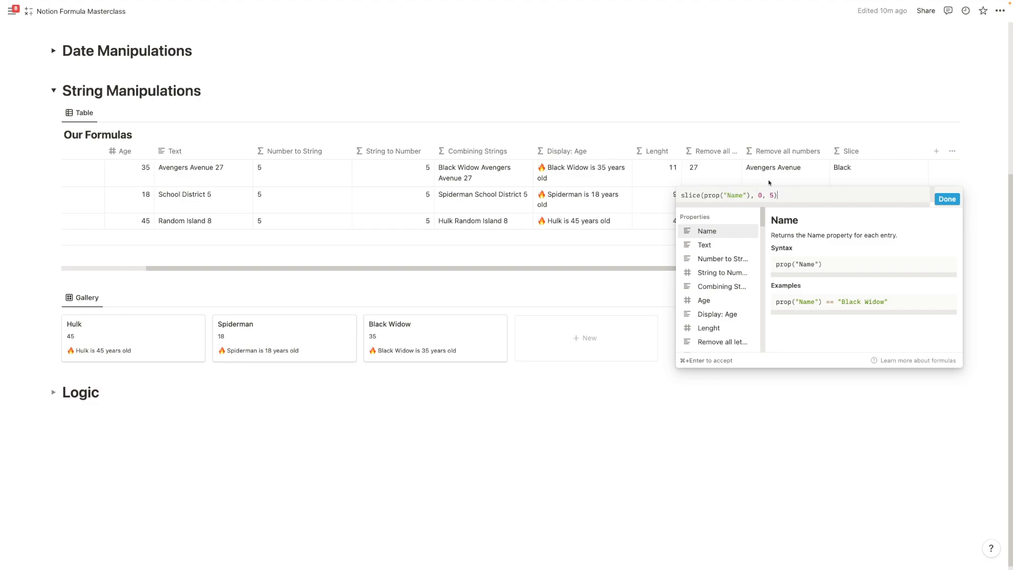
left_click_drag(793, 196, 673, 196)
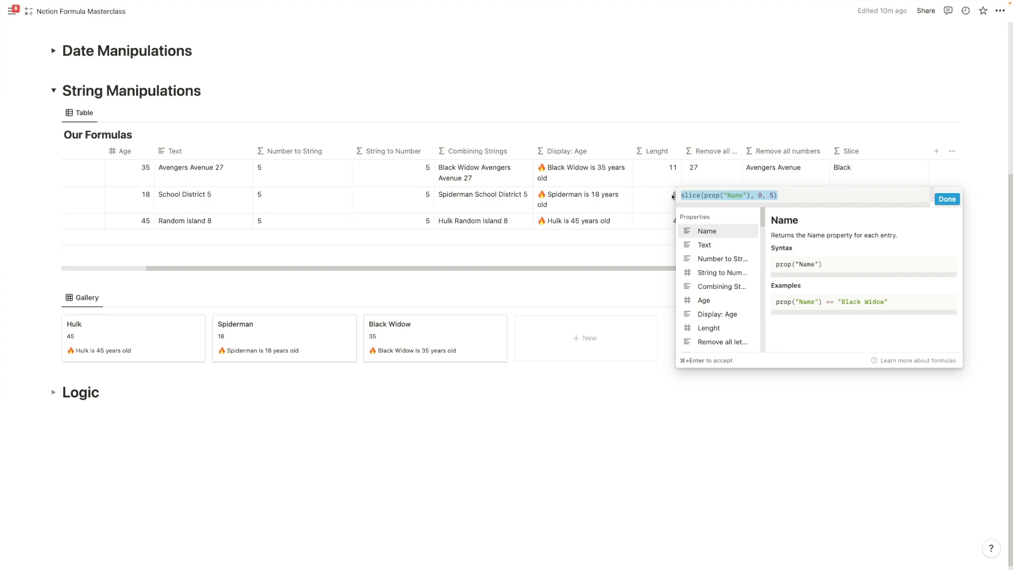
key("Escape")
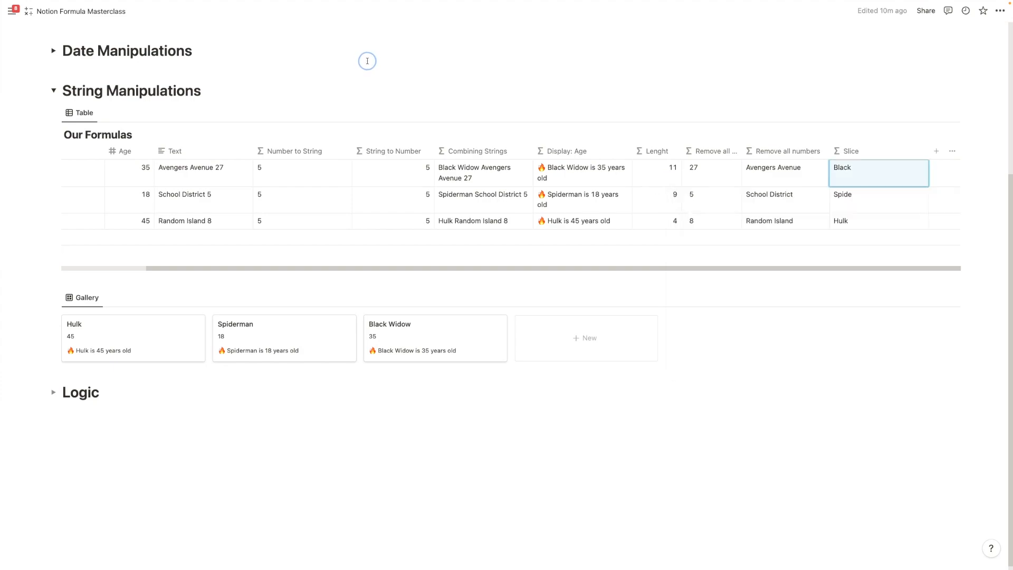
left_click(379, 171)
left_click(402, 119)
left_click(399, 164)
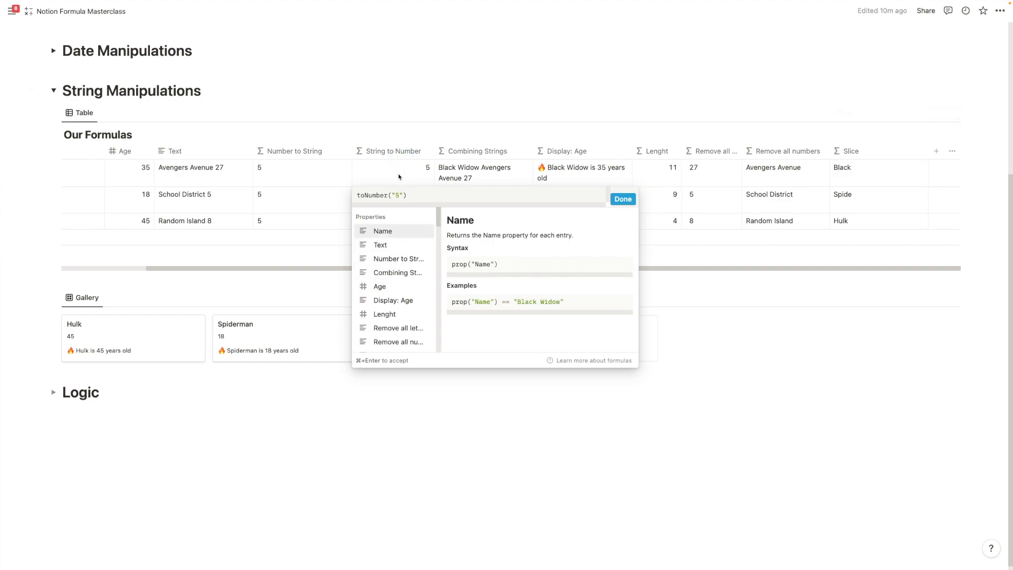
key("Escape")
Try the Bar and Ring displays for the String to Number property, restore the Number display and close its settings.
left_click(384, 150)
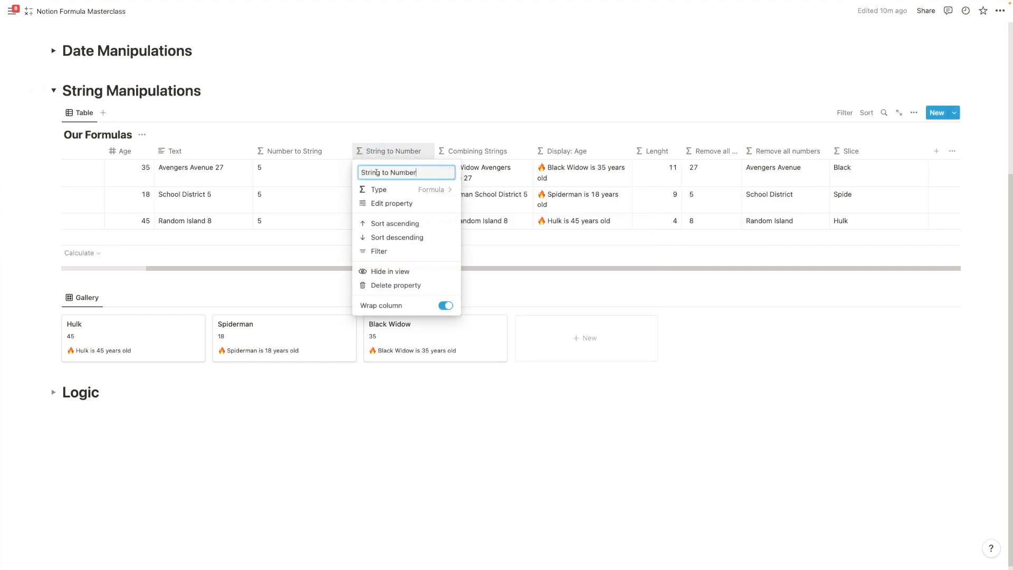
left_click(379, 203)
left_click(892, 248)
left_click(918, 244)
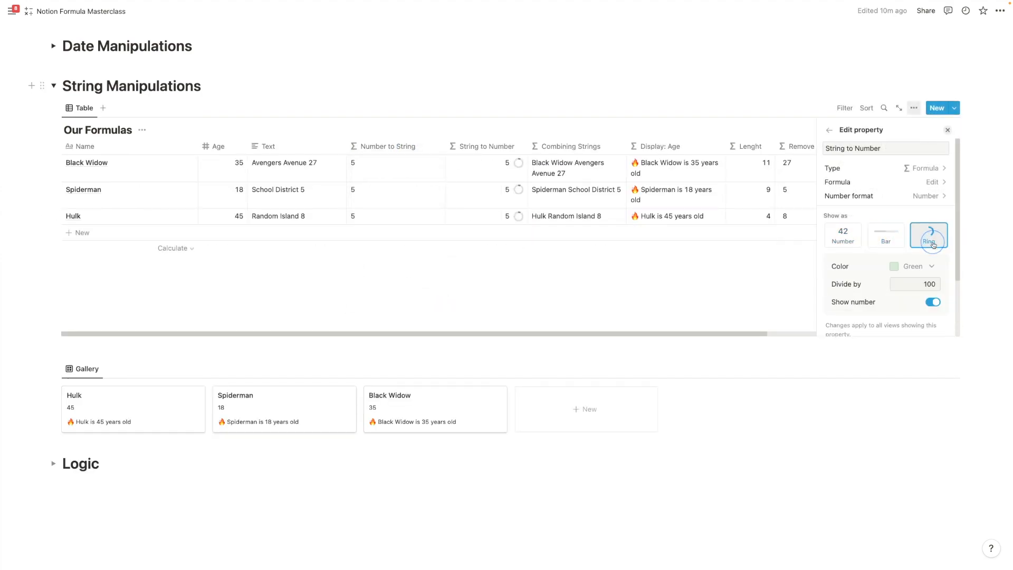
left_click(856, 249)
key("Escape")
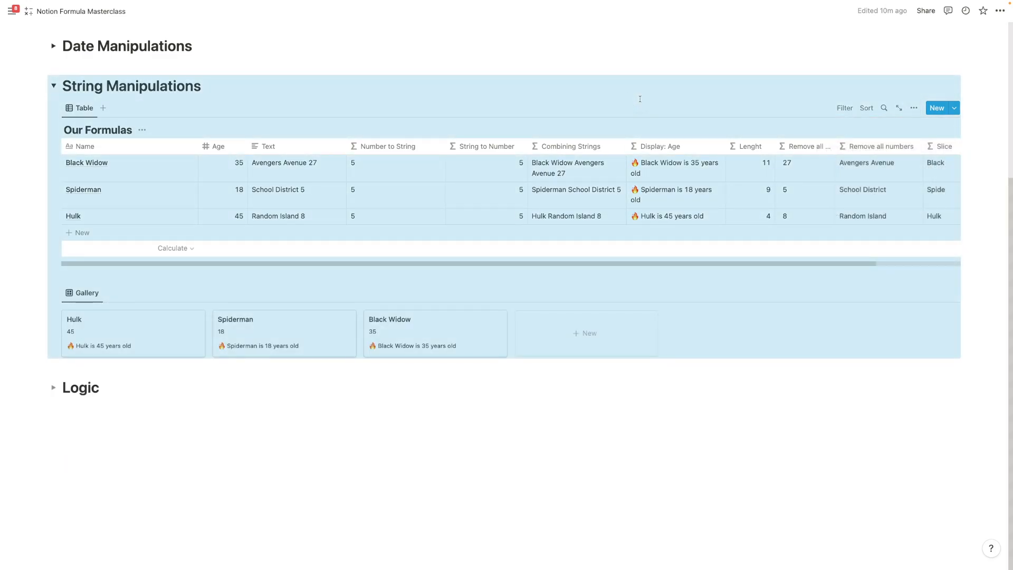
left_click(507, 83)
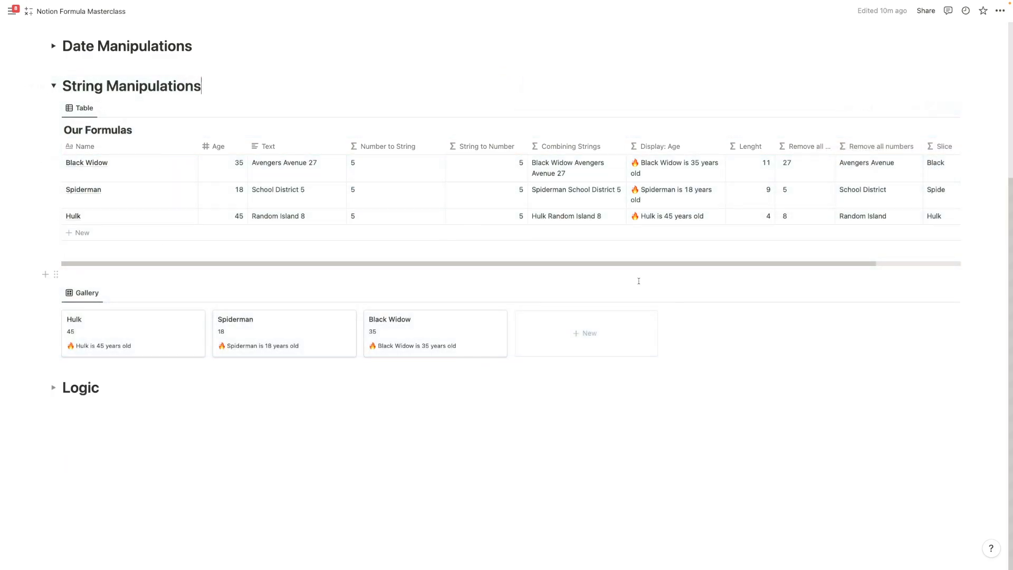
Draft a replacement Slice formula that slices a literal string of repeated characters from index 0, cut it out and leave without saving.
scroll(633, 215, "right", 3)
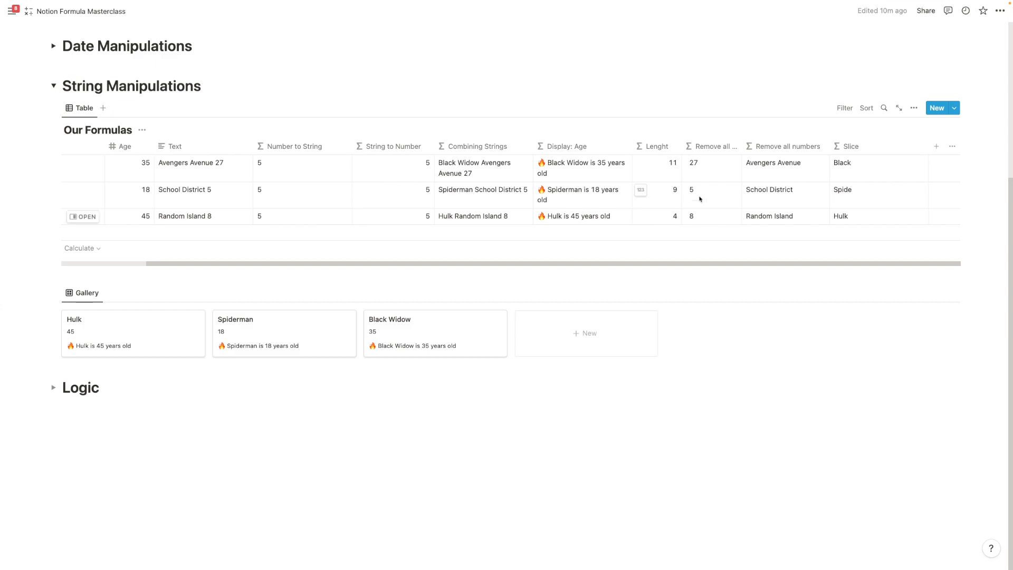
left_click(892, 168)
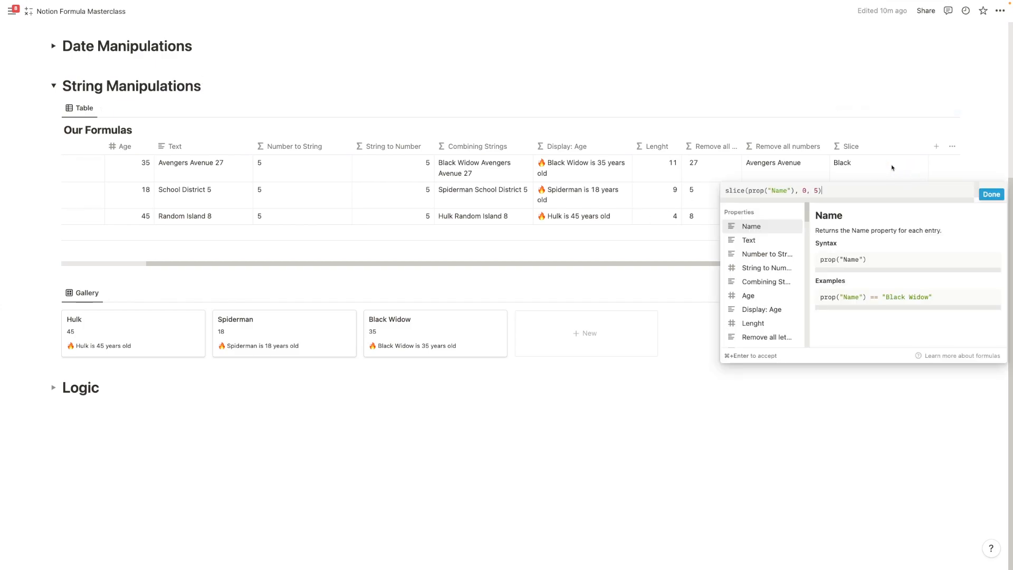
key("super+a")
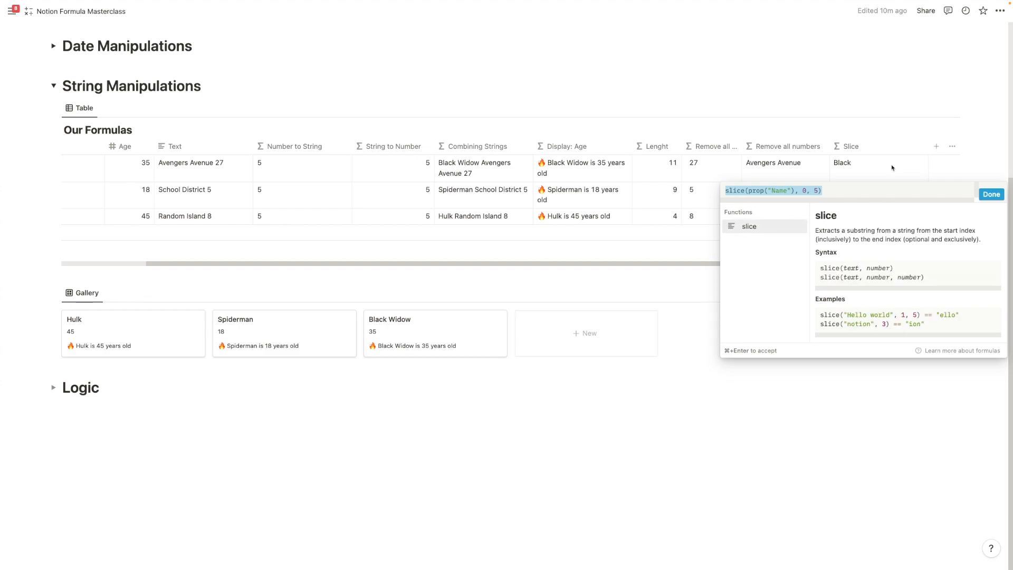
key("BackSpace")
type("slice(")
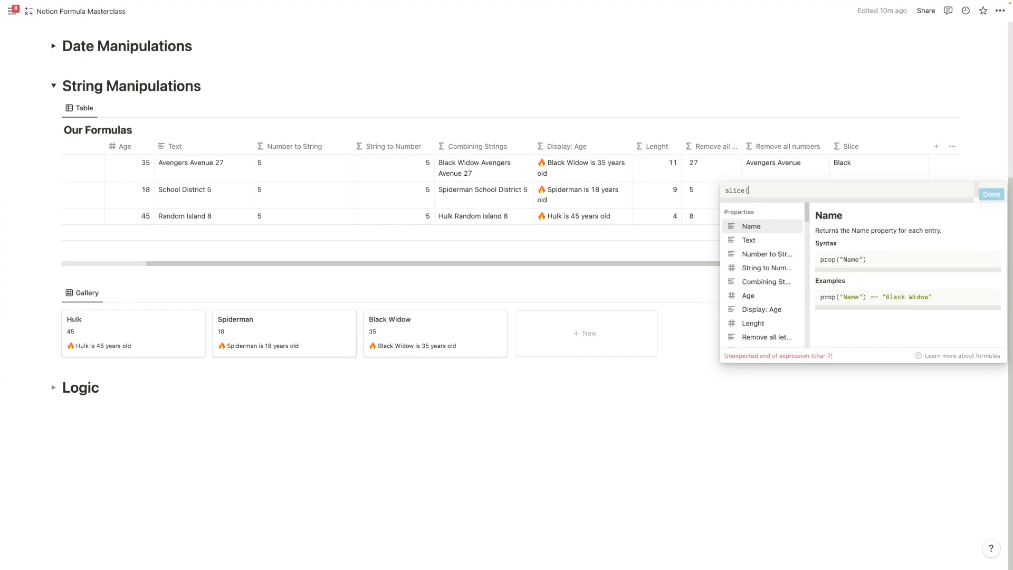
type("\"++")
key("Return")
key("BackSpace")
key("BackSpace")
key("BackSpace")
key("BackSpace")
key("BackSpace")
key("BackSpace")
key("BackSpace")
key("BackSpace")
key("BackSpace")
key("BackSpace")
key("Right")
type("+++++++\"")
type(",0")
key("super+a")
key("super+x")
left_click(741, 94)
Add a number property named "Number" to the Our Formulas table and set its number format to Percent.
left_click(936, 147)
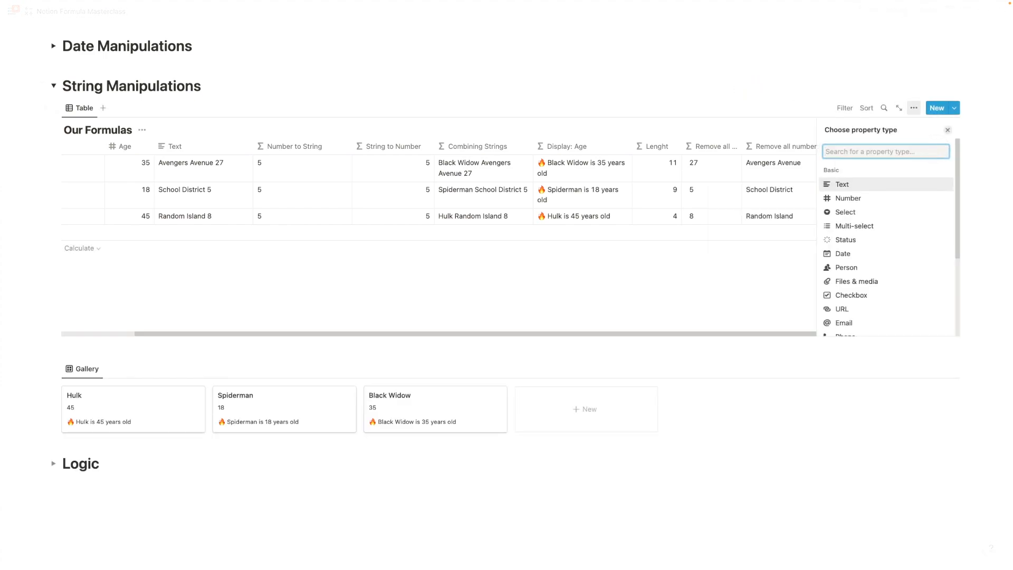
type("P")
key("BackSpace")
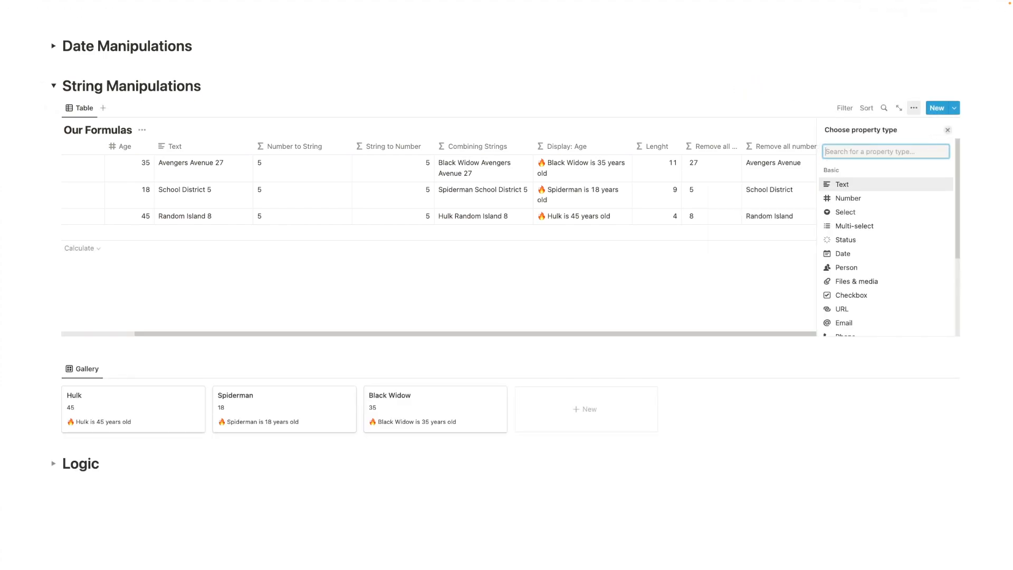
left_click(897, 207)
left_click(881, 168)
left_click(860, 196)
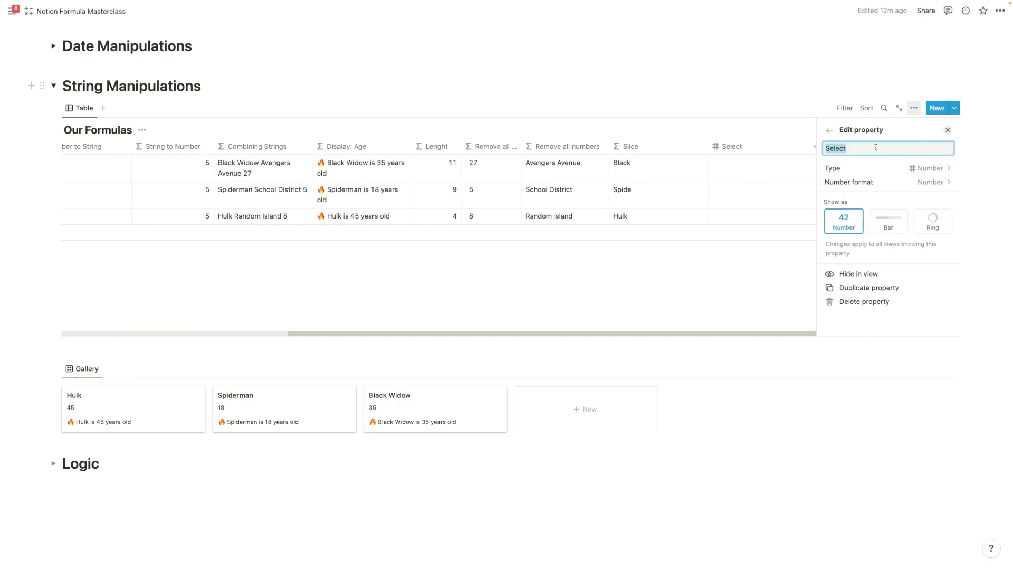
type("Number")
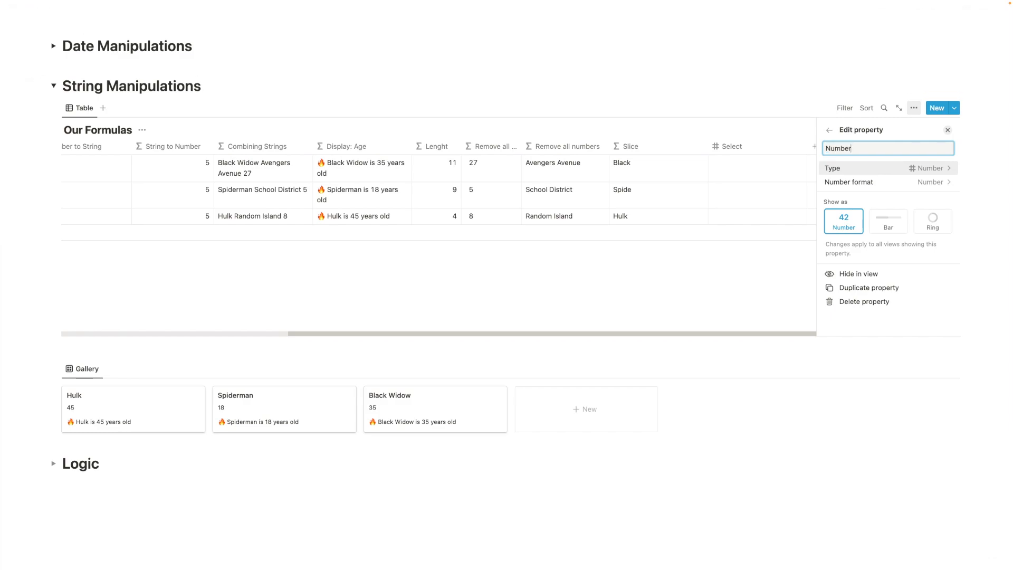
left_click(850, 182)
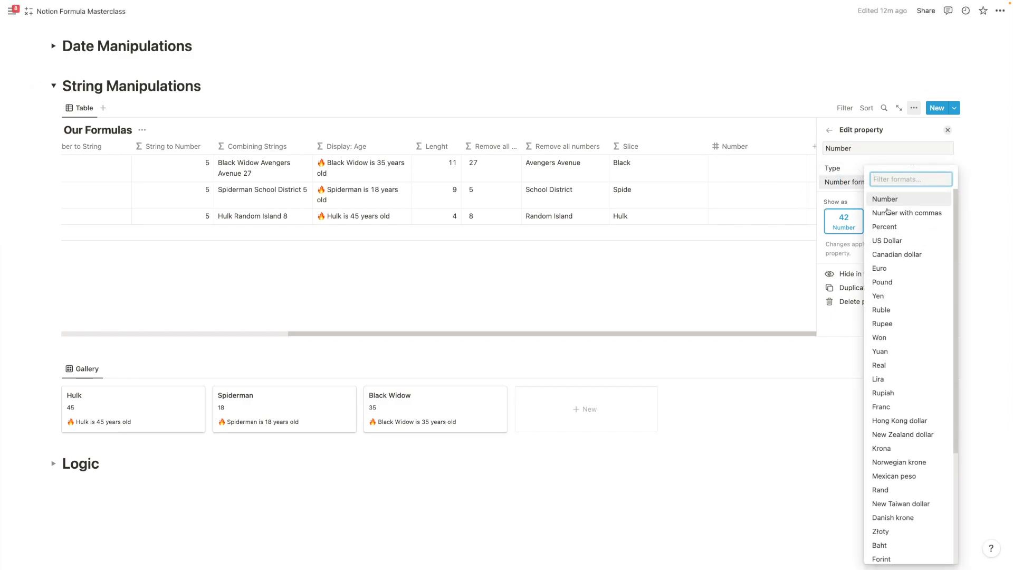
left_click(887, 226)
Fill the Number column with 45 for Black Widow, 30 for Spiderman and 80 for Hulk.
left_click(756, 164)
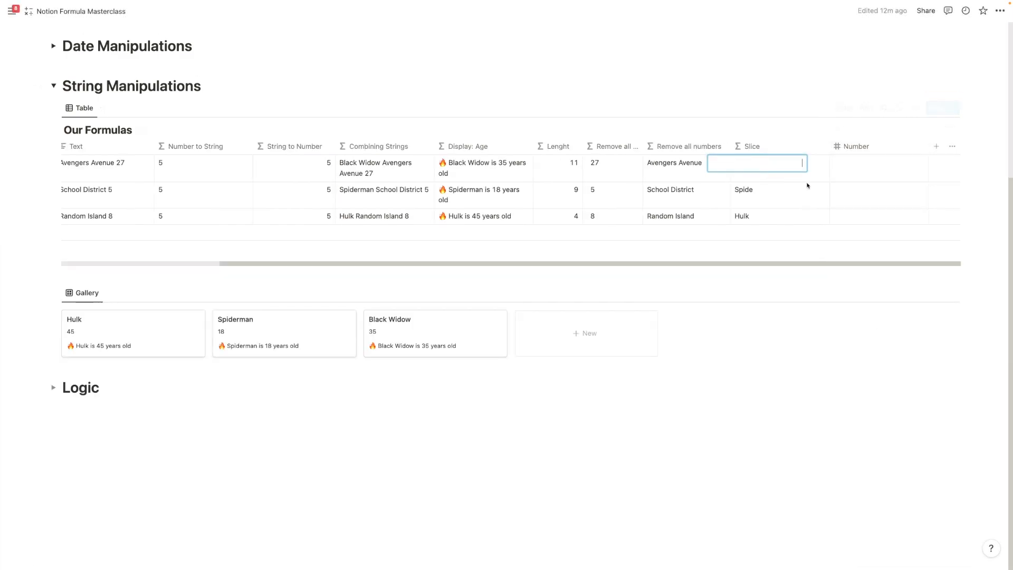
left_click(872, 165)
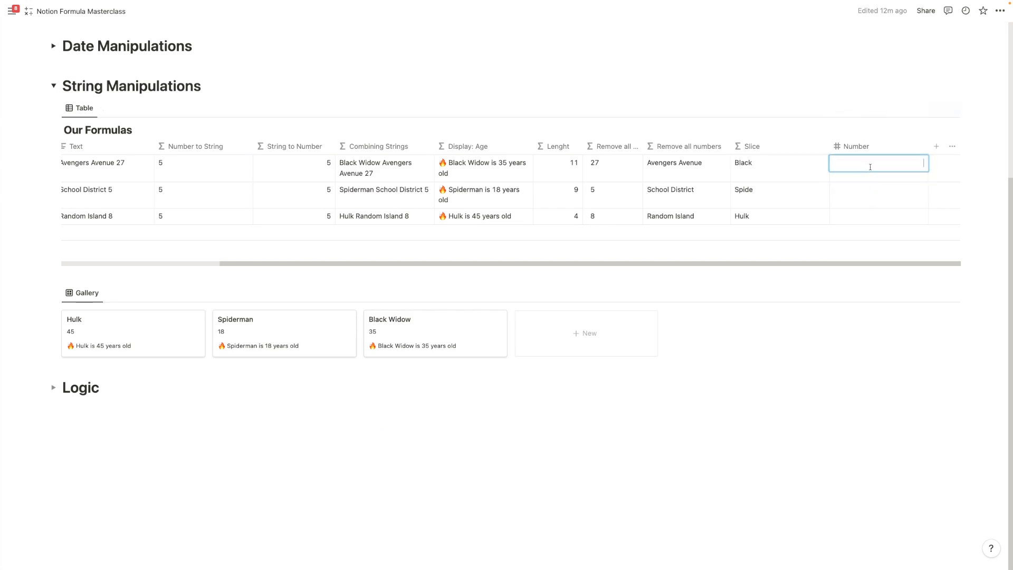
type("5")
key("BackSpace")
type("45")
key("Return")
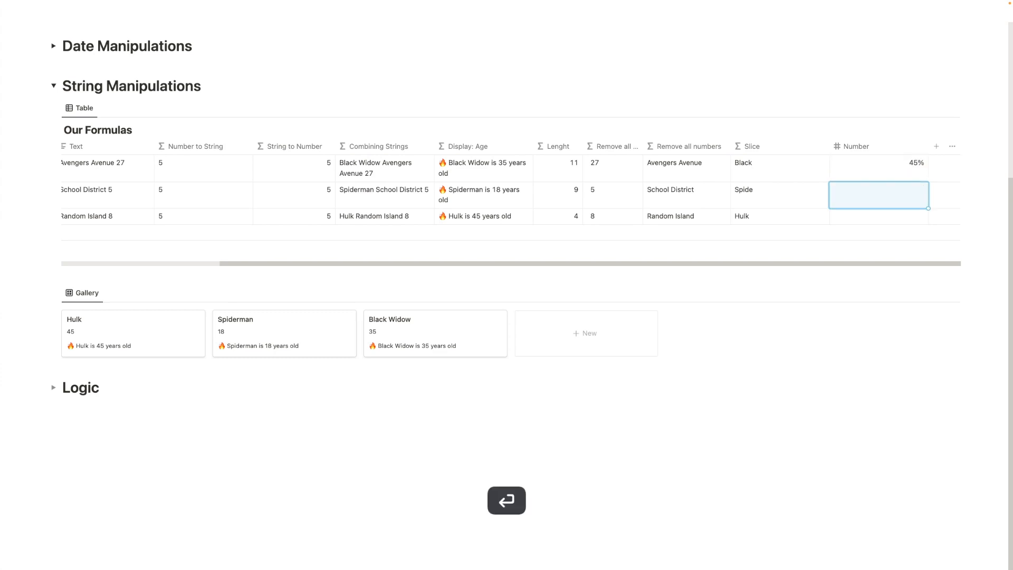
type("30")
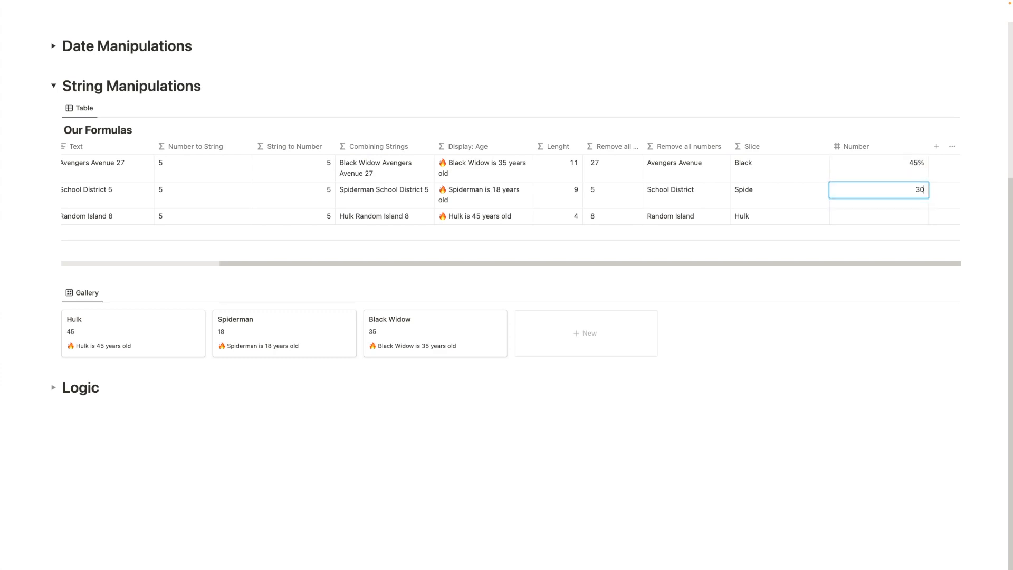
key("Return")
type("8")
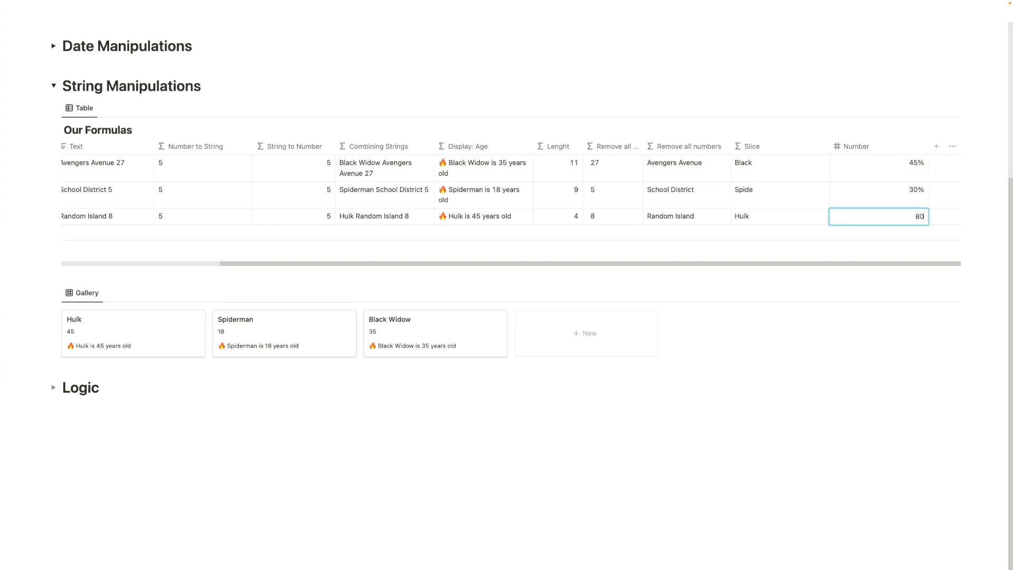
type("0")
key("Return")
Replace the Slice formula with one slicing the literal ten-symbol string from 0 to (prop("Number")*100), and save it.
left_click(779, 174)
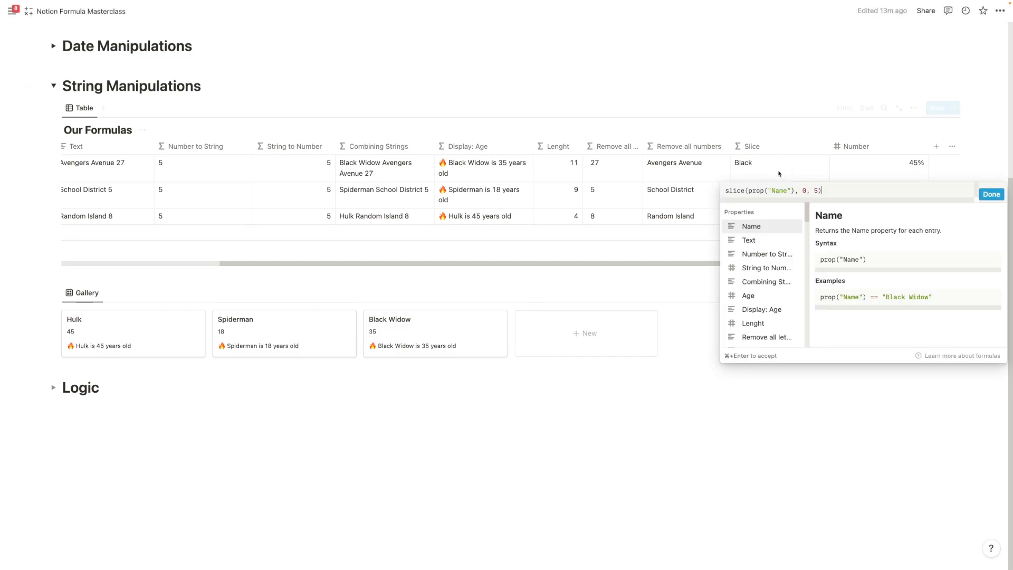
key("super+a")
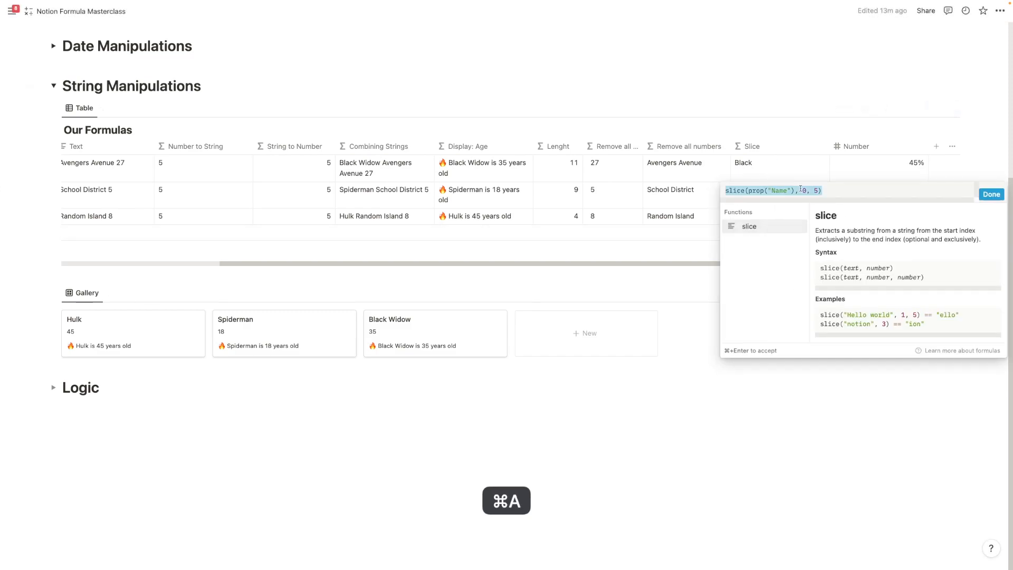
key("super+v")
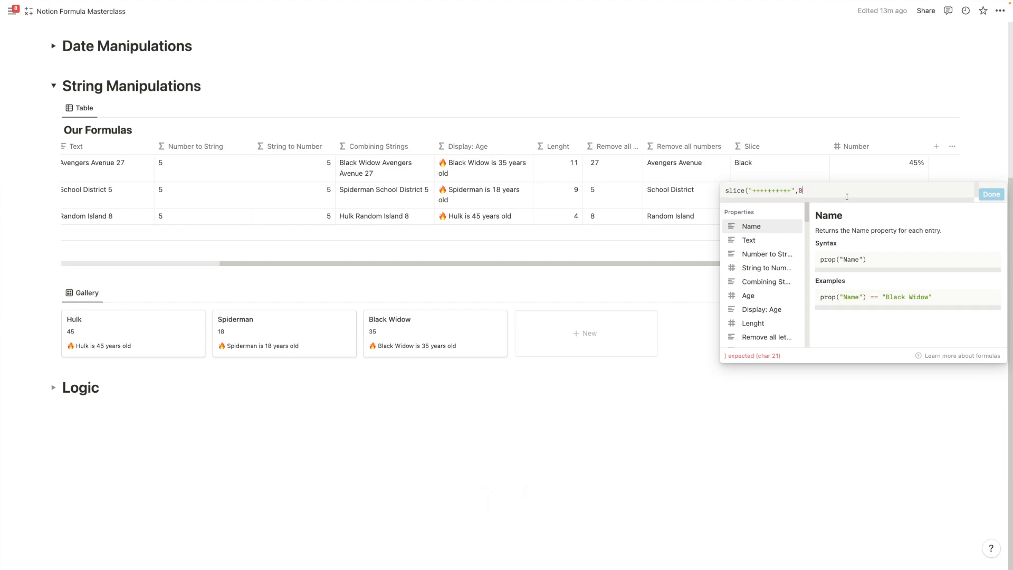
left_click(800, 191)
left_click(817, 189)
type(",(")
scroll(760, 312, "down", 3)
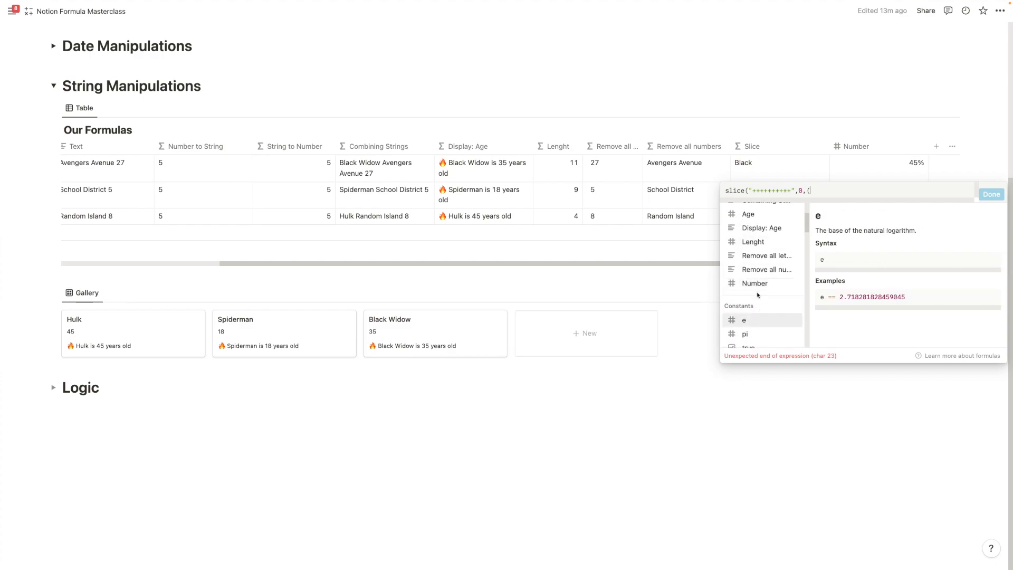
left_click(758, 285)
type("*100)")
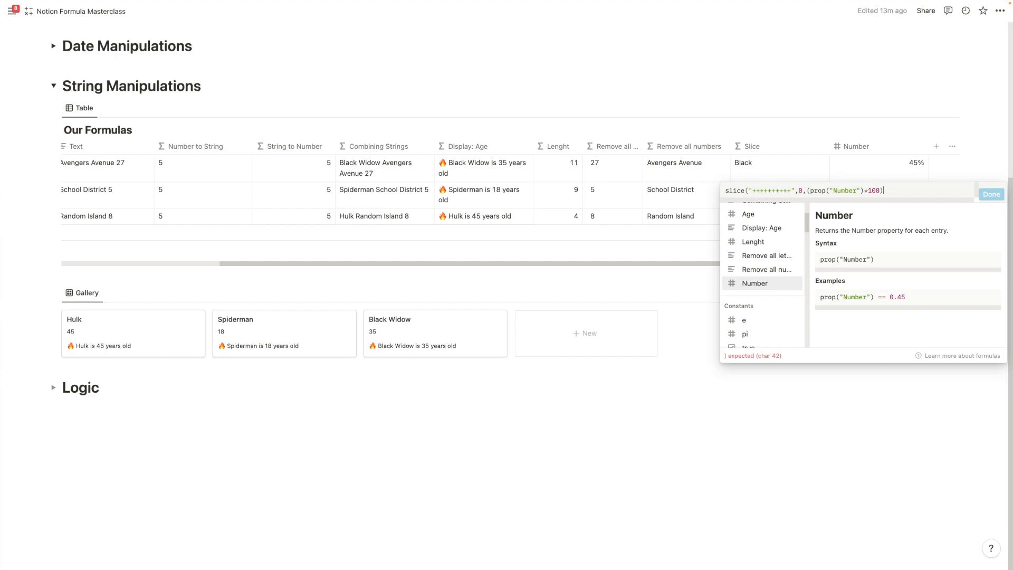
type(")")
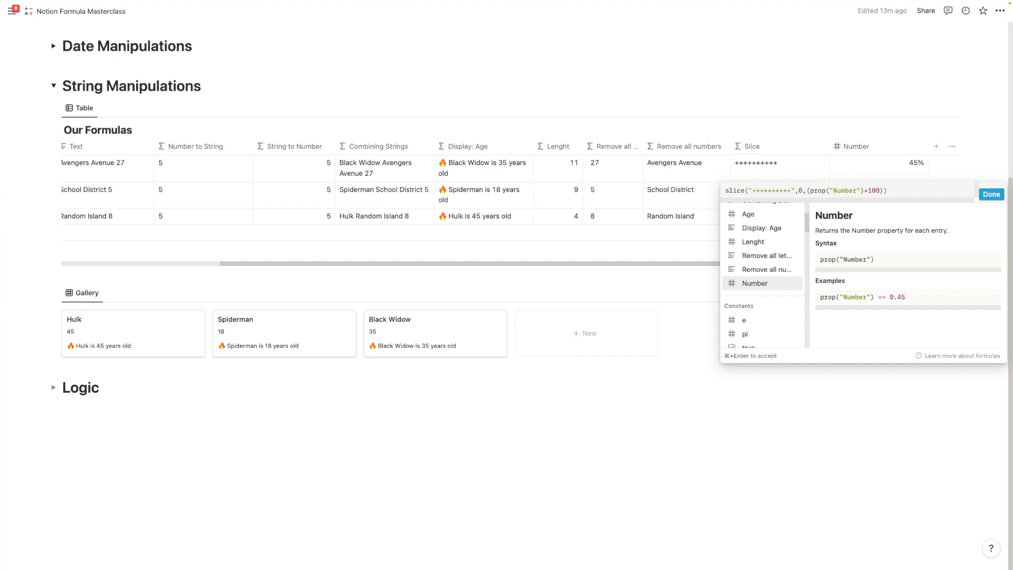
left_click(992, 194)
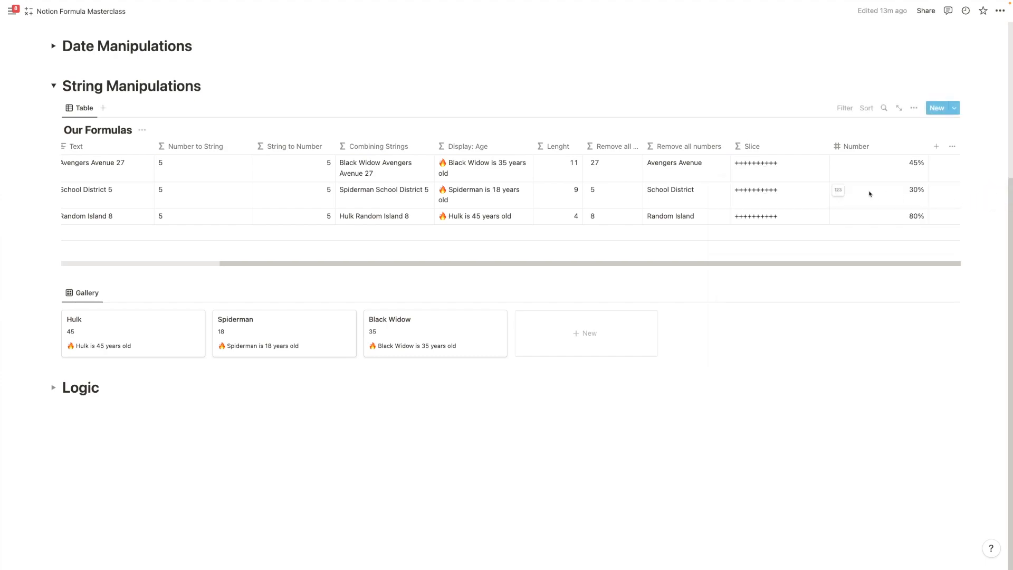
Change the Slice formula's end index to the Number property multiplied by 10 and save it.
left_click(814, 216)
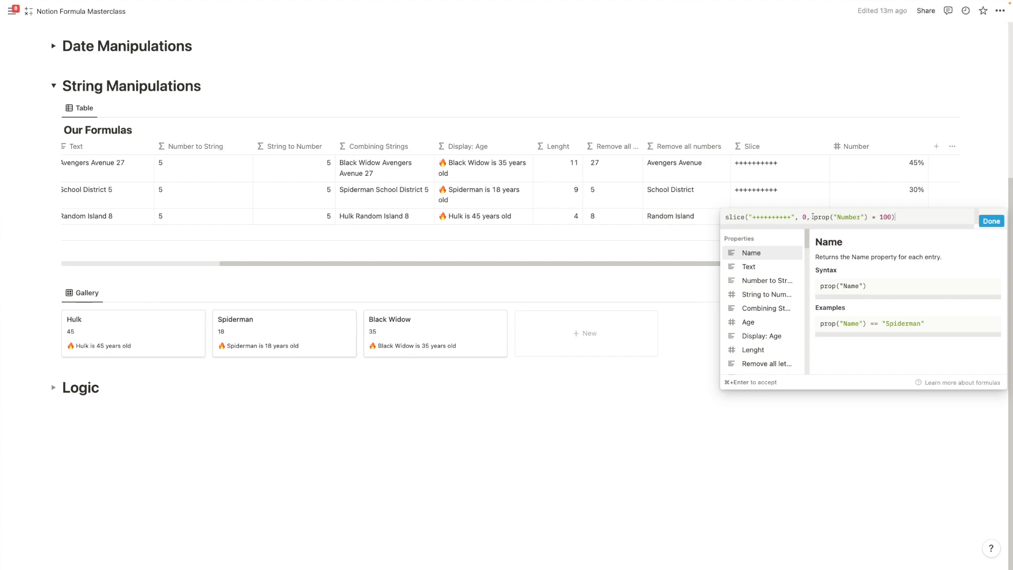
left_click(890, 217)
key("BackSpace")
left_click_drag(752, 217, 791, 218)
left_click(804, 217)
left_click(990, 221)
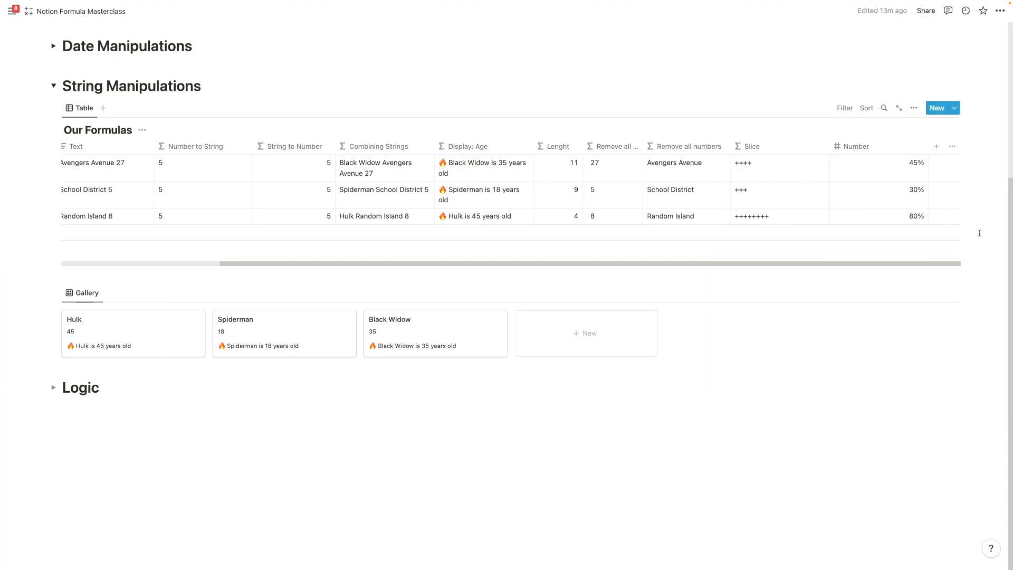
Try 200 as the Number value for Spiderman, then set it to 100.
left_click(871, 191)
left_click_drag(905, 185, 927, 191)
type("200")
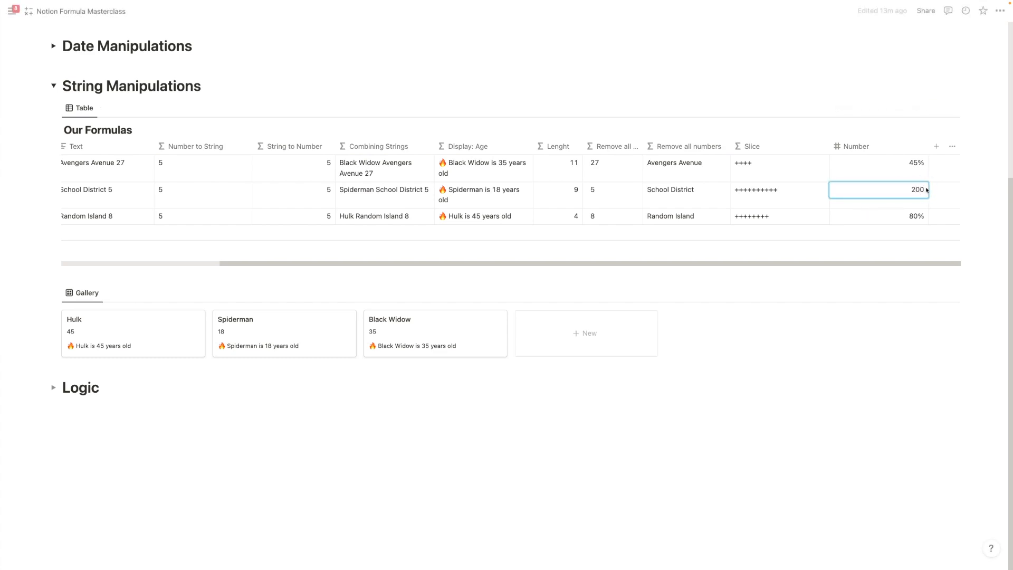
key("super+a")
type("100")
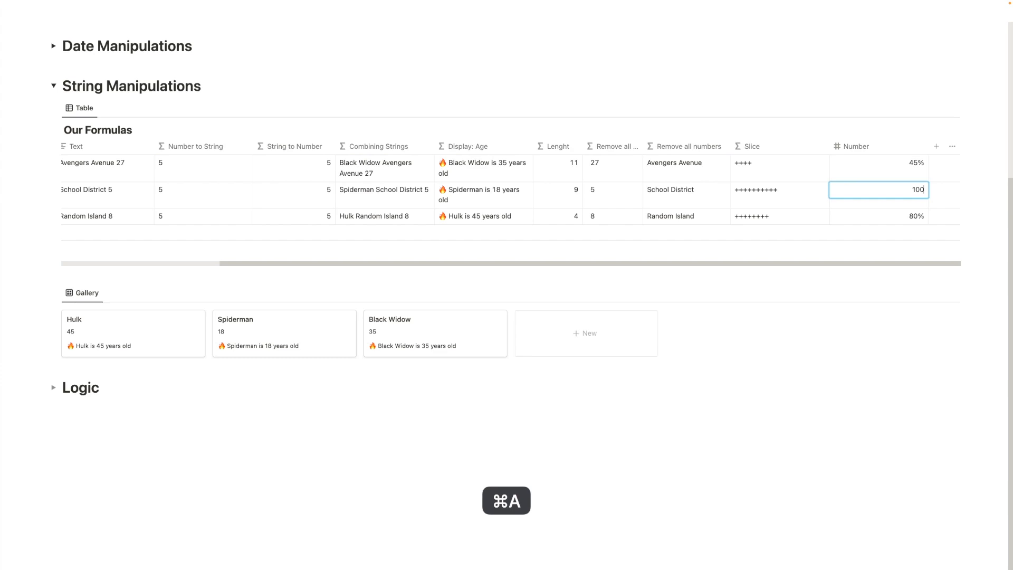
key("Return")
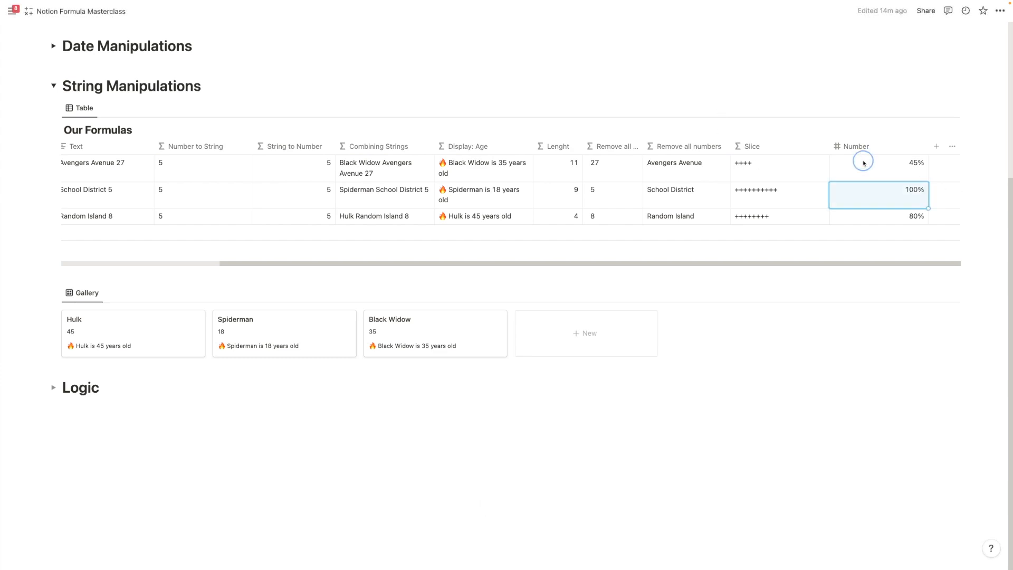
Set the Number value for Black Widow to 10.
left_click(863, 163)
key("super+a")
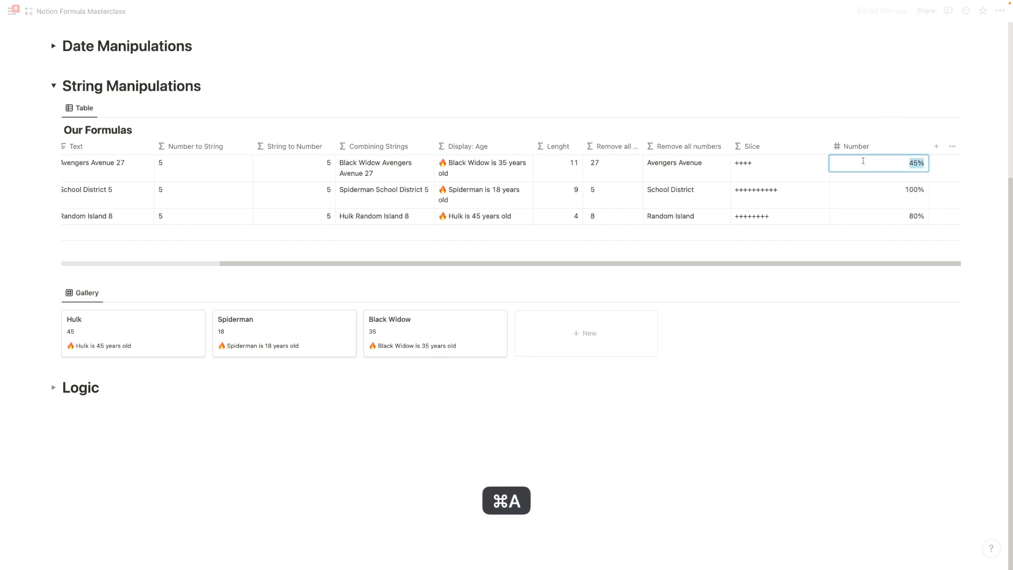
type("10")
key("Return")
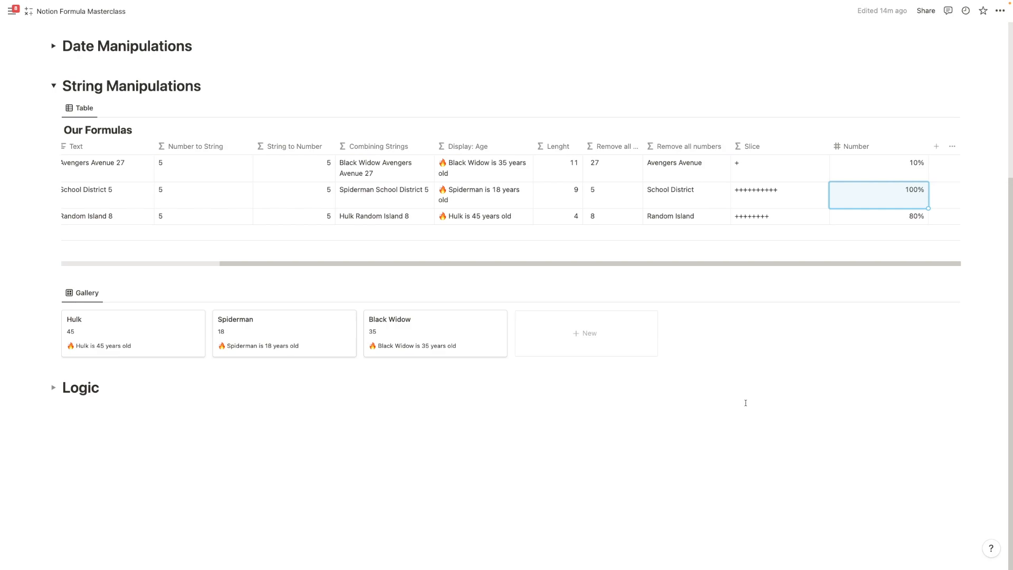
Add a Formula property to the Our Formulas table under Logic and open its formula editor.
scroll(792, 422, "up", 1)
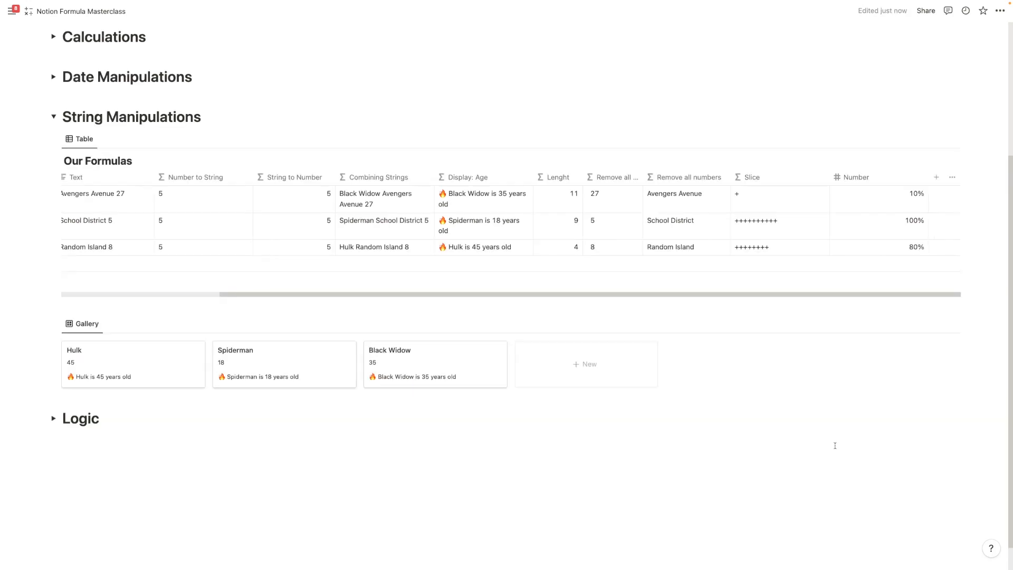
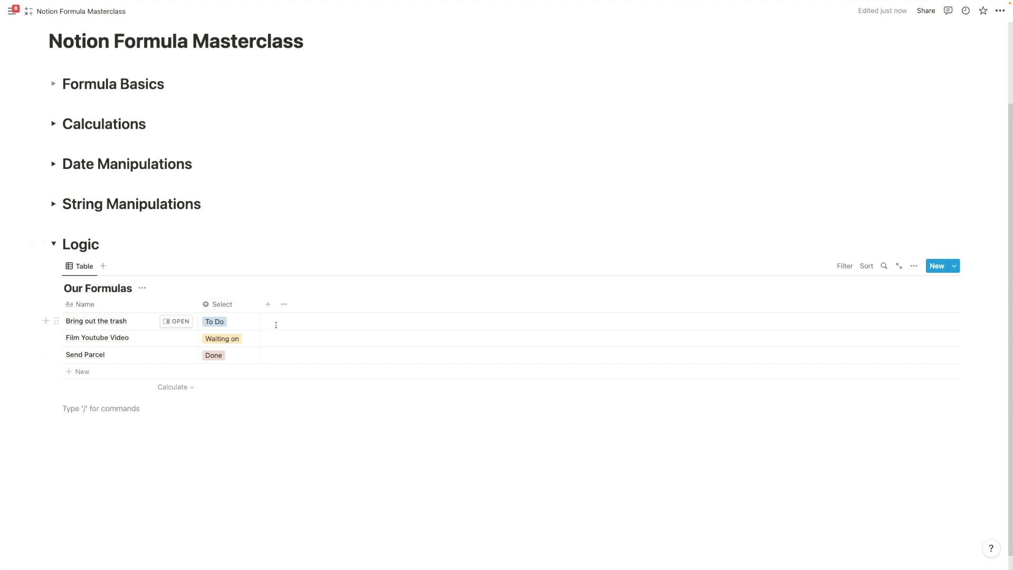
left_click(268, 303)
scroll(923, 371, "down", 5)
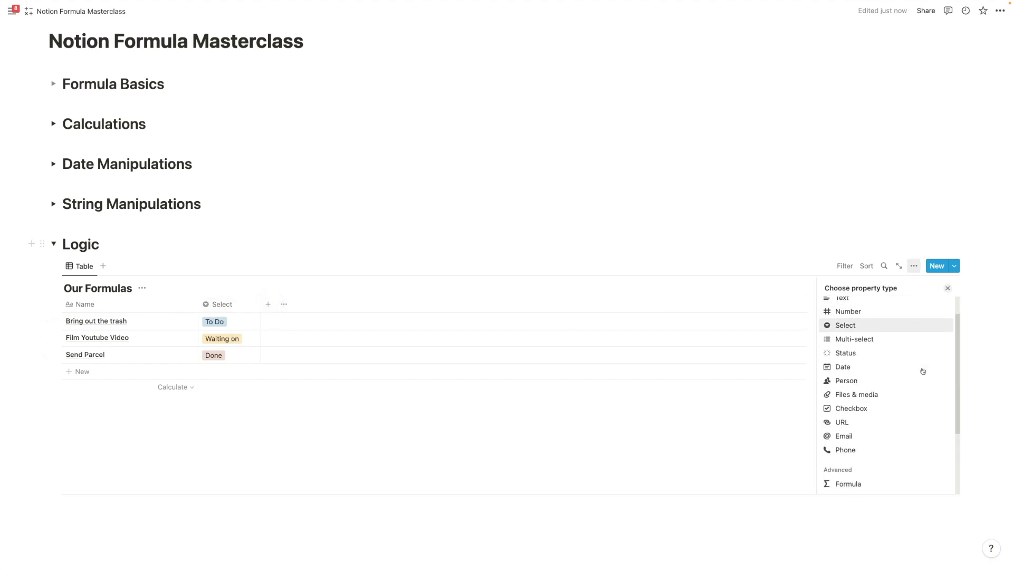
left_click(868, 400)
left_click(872, 340)
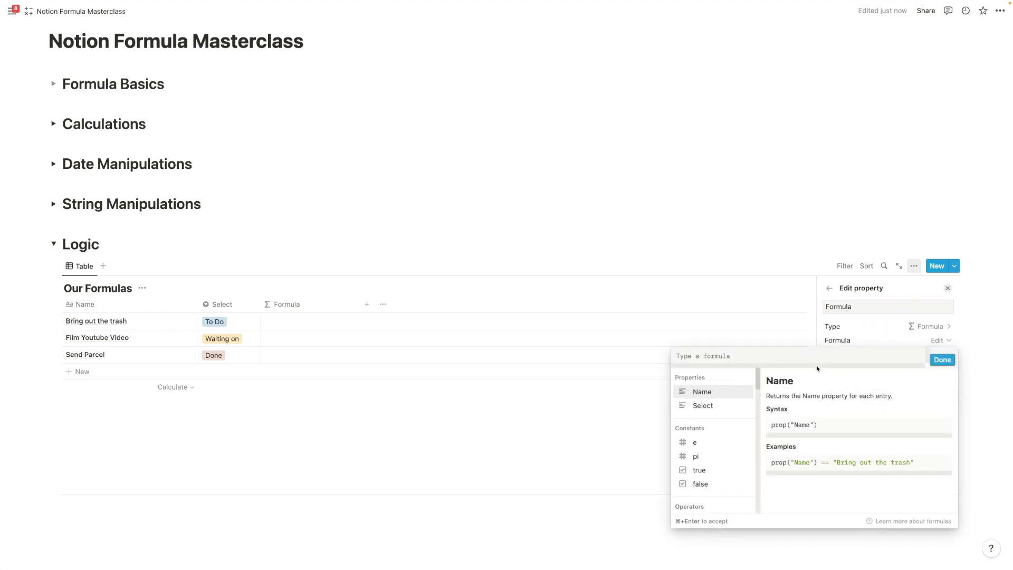
Start an if( formula to view the function's syntax, then leave the editor without saving.
type("if")
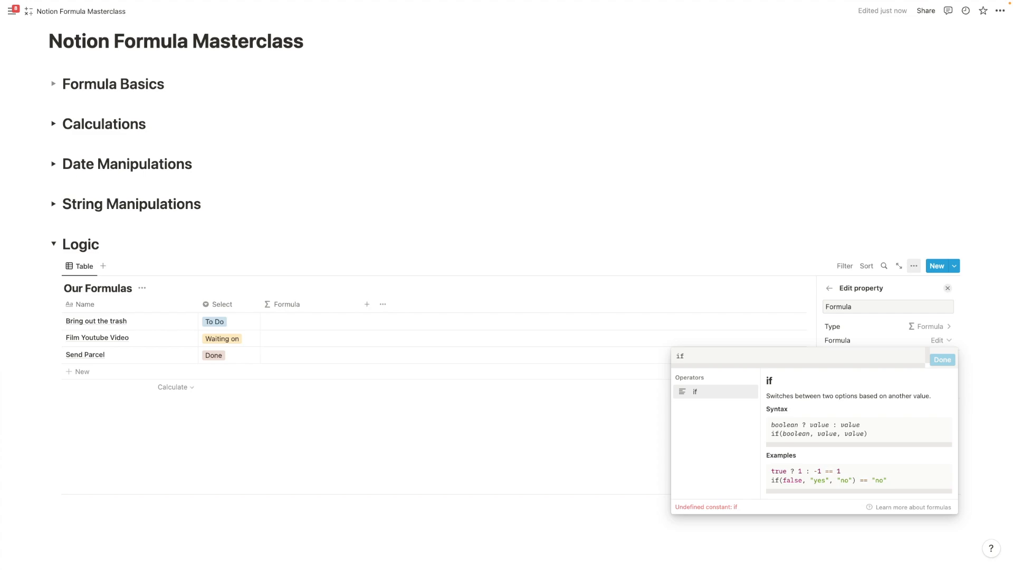
type("(")
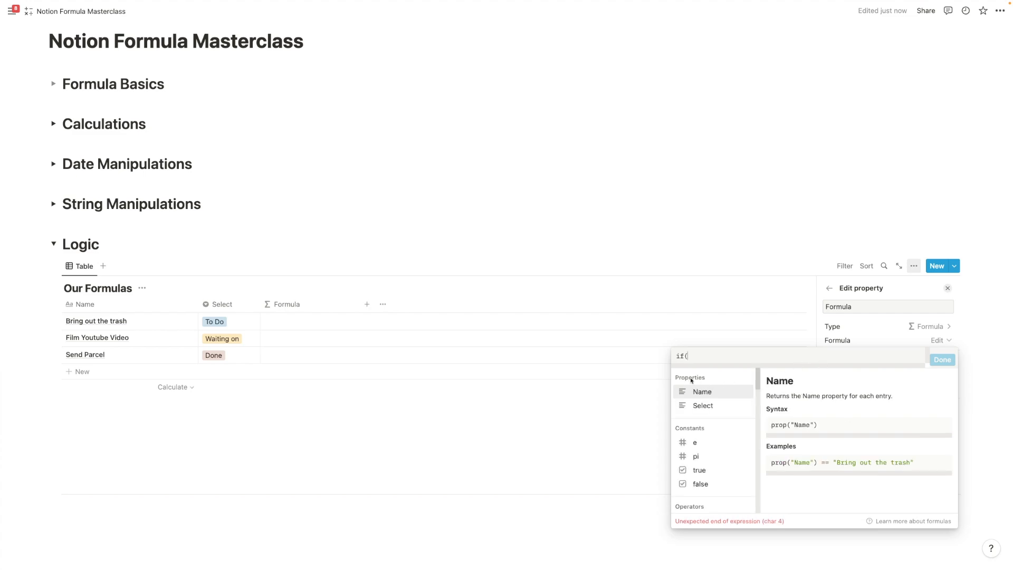
left_click(680, 355)
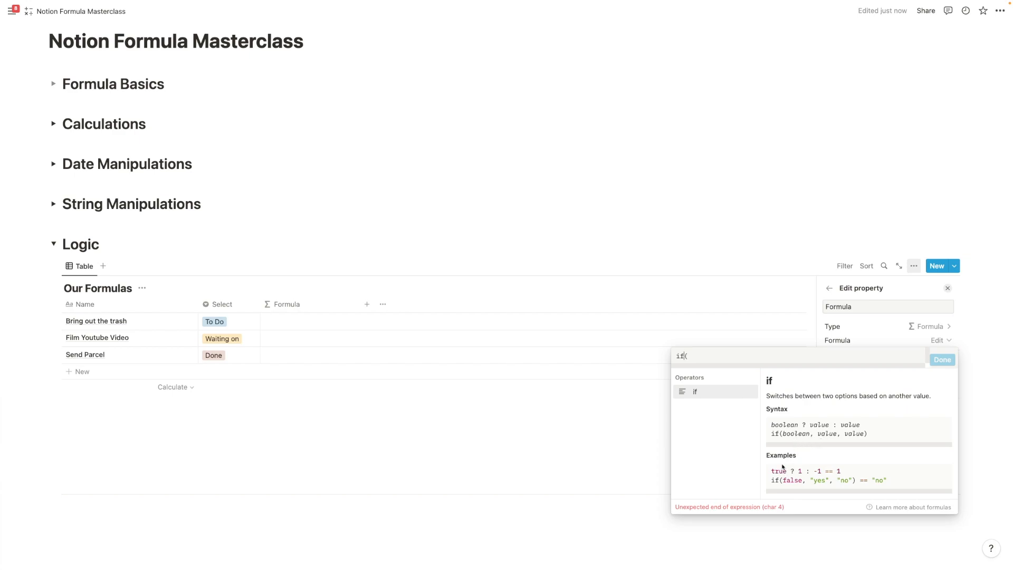
left_click(694, 344)
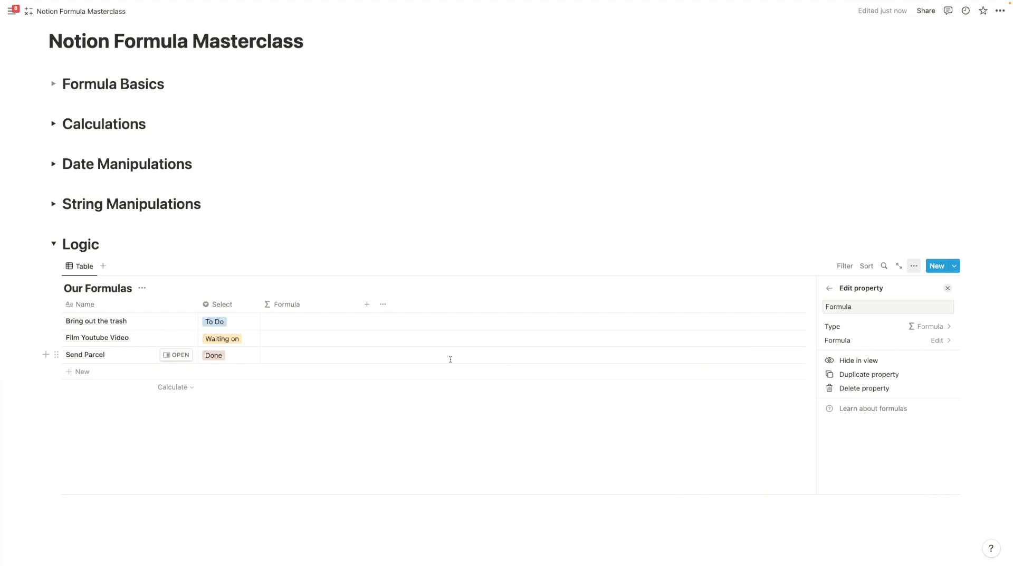
Reopen the formula editor of the Formula property in the Logic table.
left_click(315, 357)
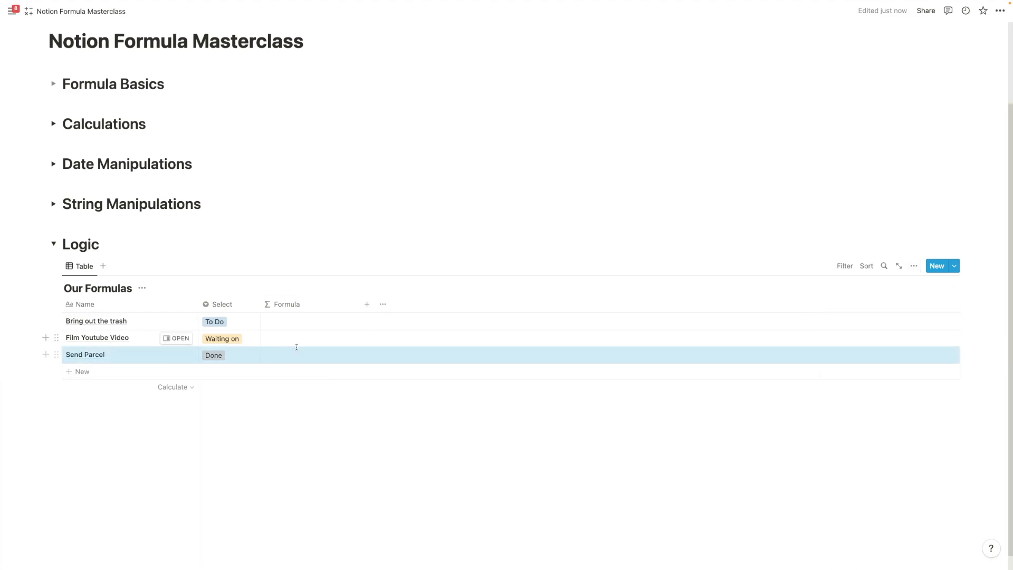
left_click(302, 349)
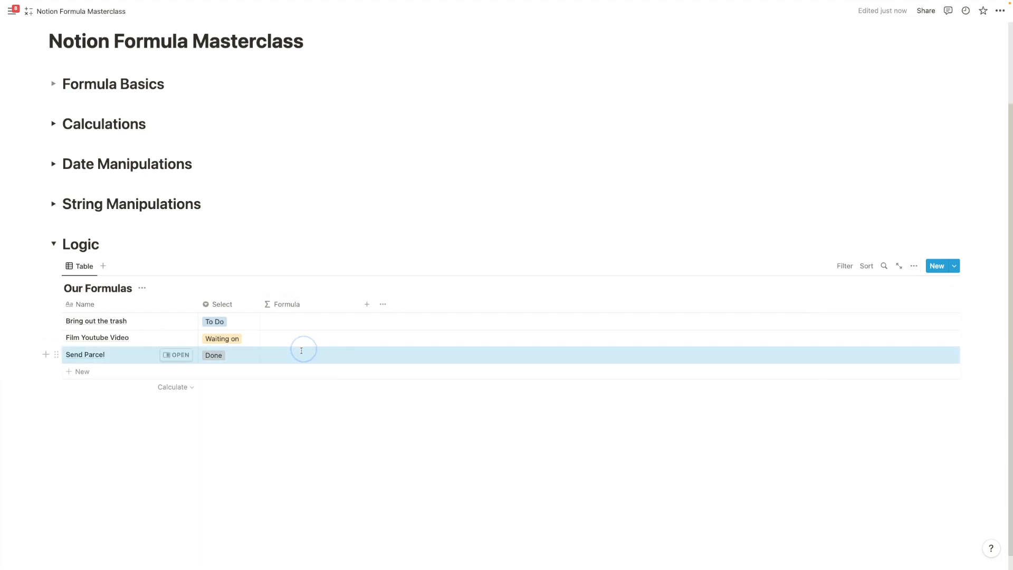
left_click(327, 304)
left_click(314, 355)
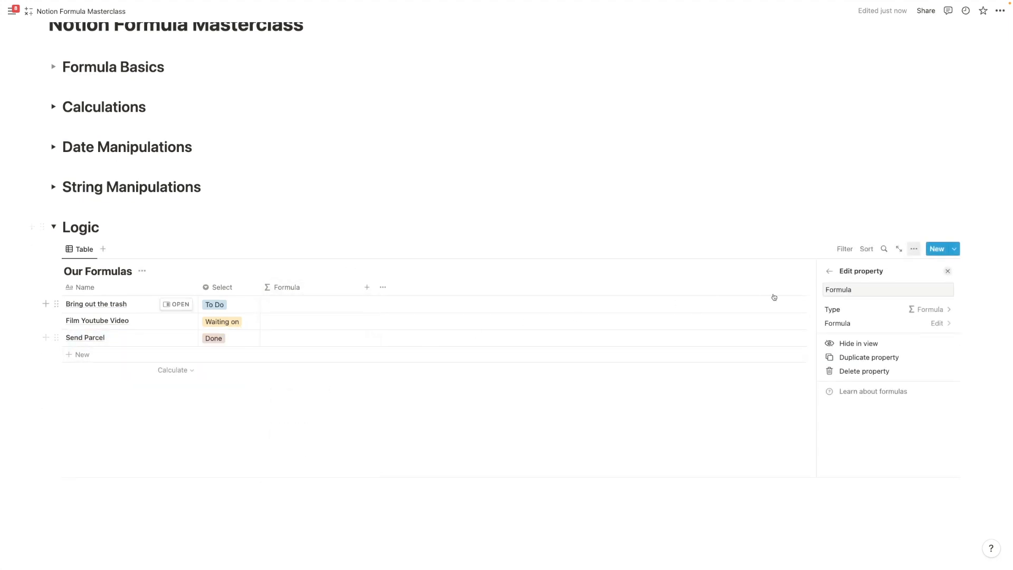
left_click(897, 323)
Begin an if( formula, examine the value arguments in its syntax help and clear the formula.
type("if(")
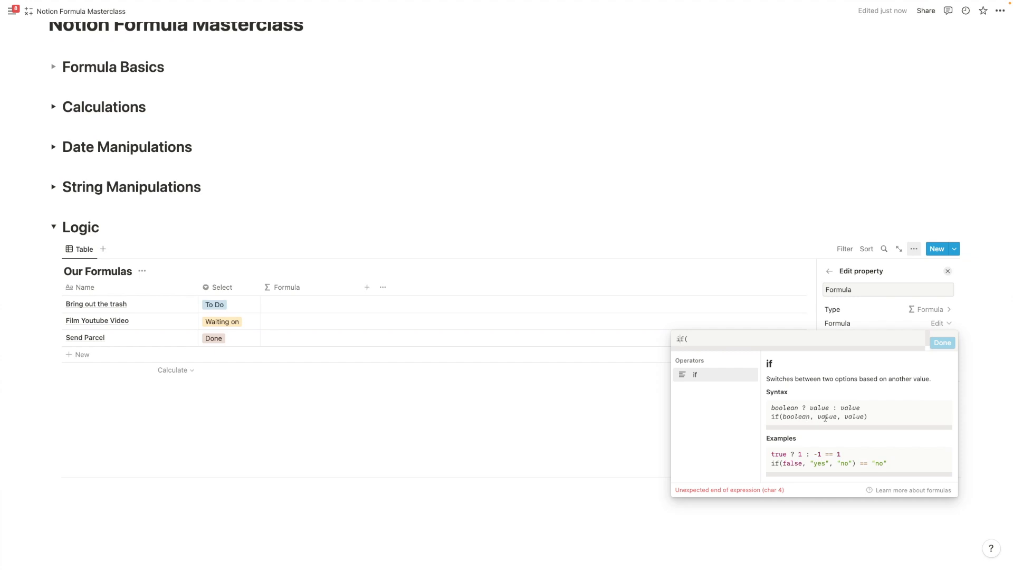
left_click_drag(818, 416, 869, 418)
left_click(710, 336)
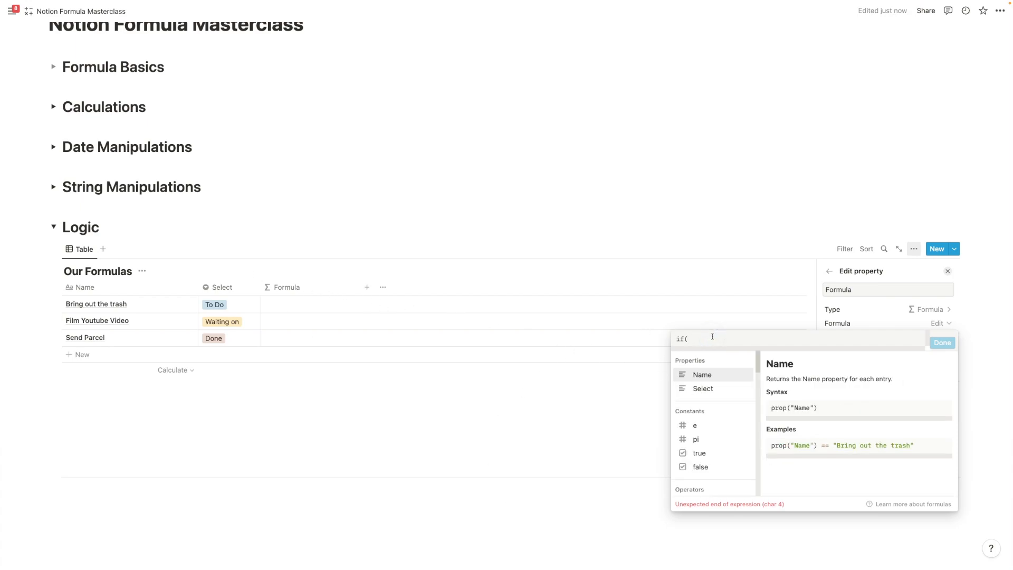
key("super+a")
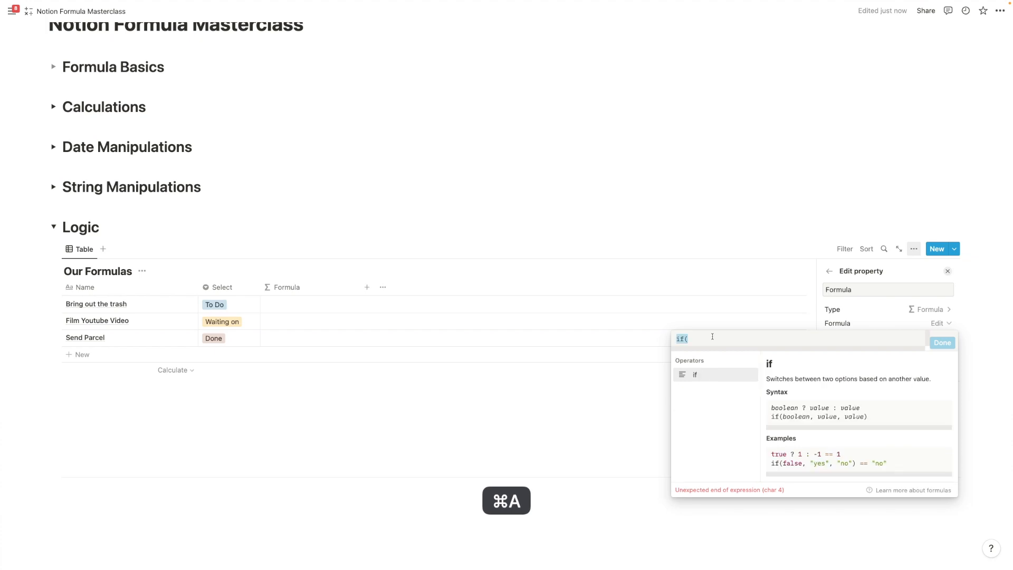
key("BackSpace")
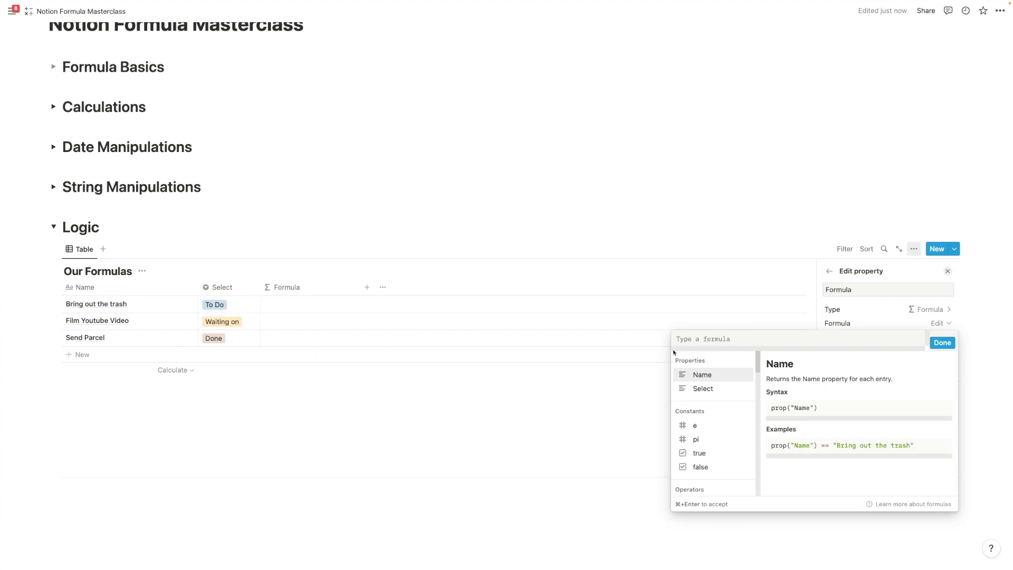
Enter the formula prop("Select")=="Done" for the Formula property.
left_click(708, 392)
type("==\"Done\"")
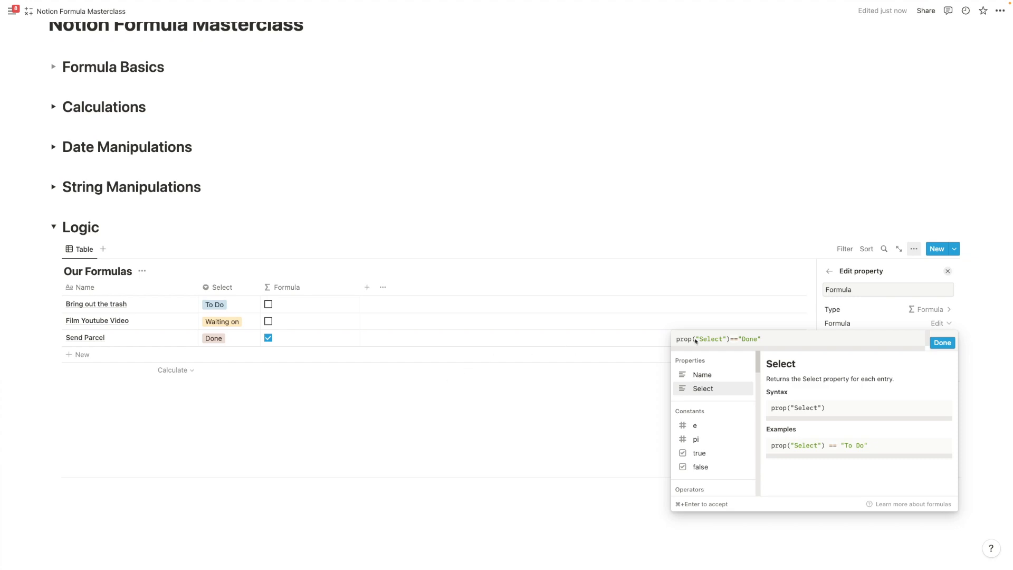
Try a lowercase d in the compared text "Done" and restore the capital D.
left_click(742, 338)
key("BackSpace")
type("d")
type("D")
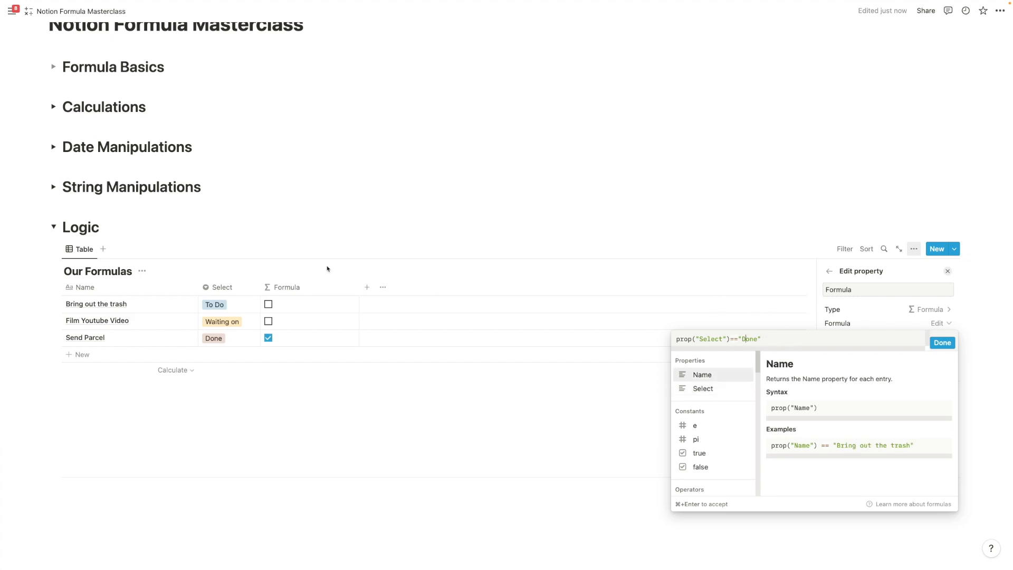
left_click_drag(767, 340, 605, 339)
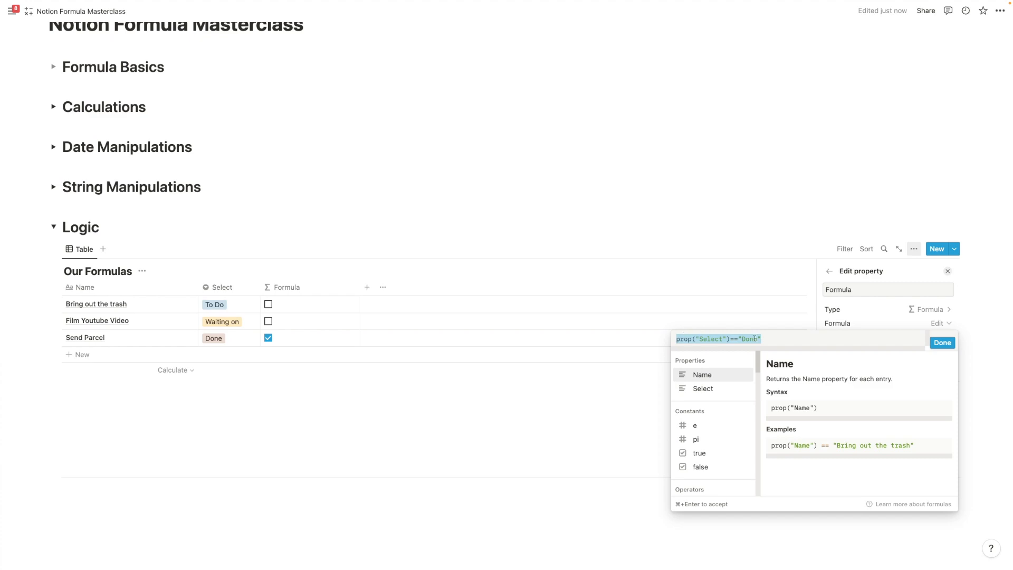
left_click(732, 341)
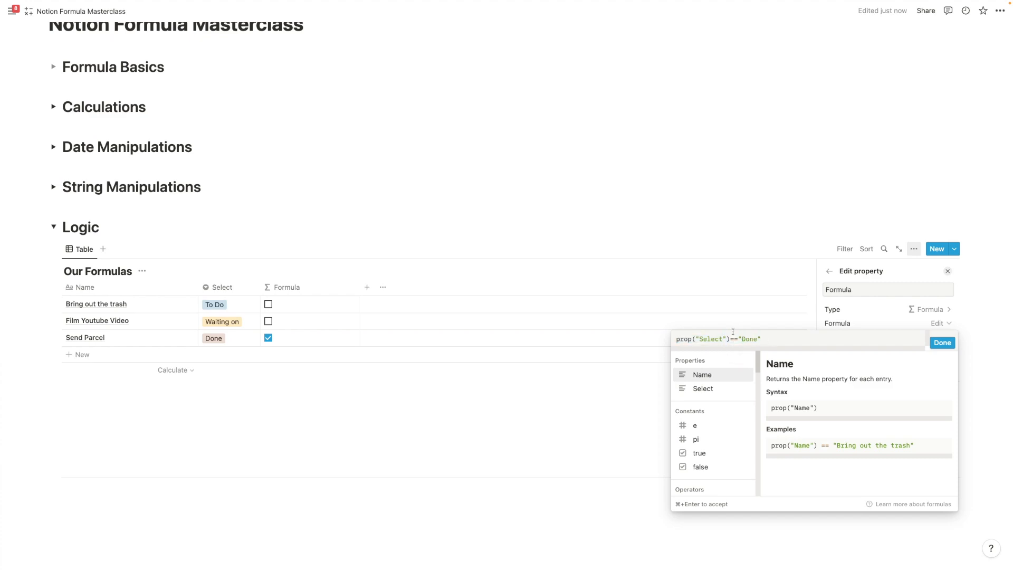
Try the ! and > characters in the comparison operator and restore it to ==.
left_click(735, 339)
key("BackSpace")
type("!")
key("BackSpace")
type(">")
key("BackSpace")
type("=")
Copy the whole prop("Select")=="Done" formula.
left_click_drag(797, 342, 669, 324)
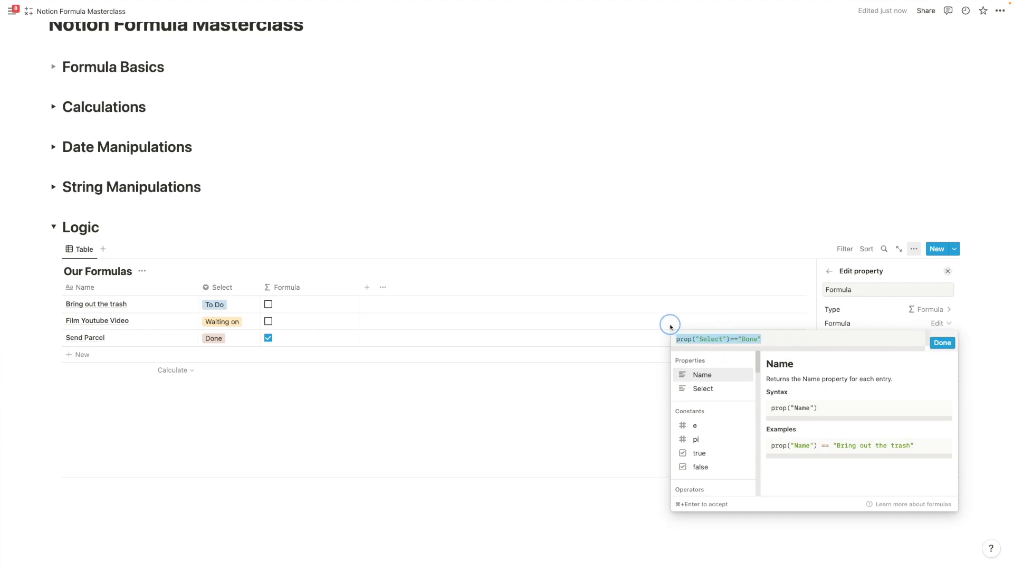
key("super+c")
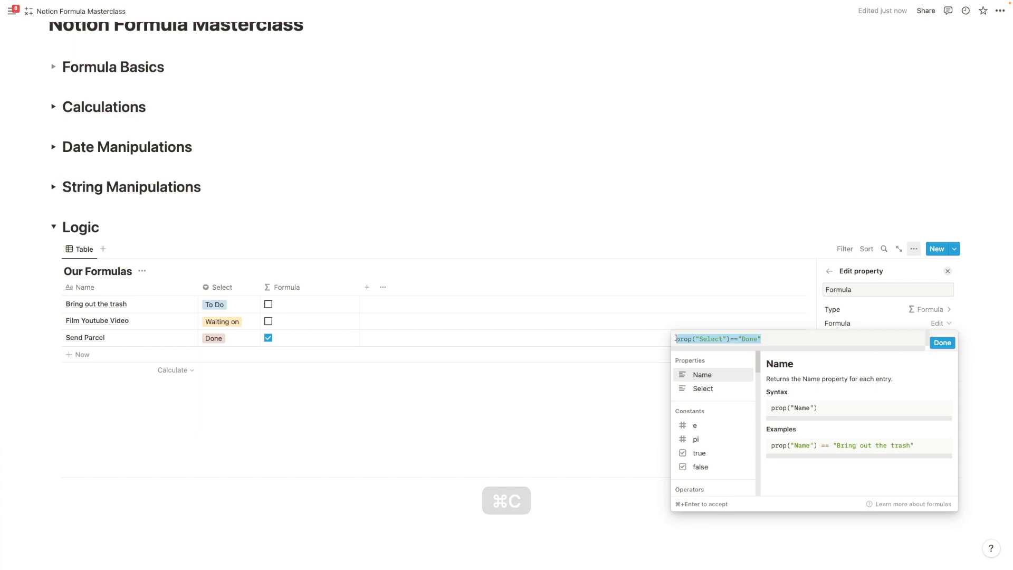
Wrap the prop("Select")=="Done" comparison in an if( function and end the condition with a comma.
left_click(676, 339)
type("i8f")
key("BackSpace")
key("BackSpace")
type("f(")
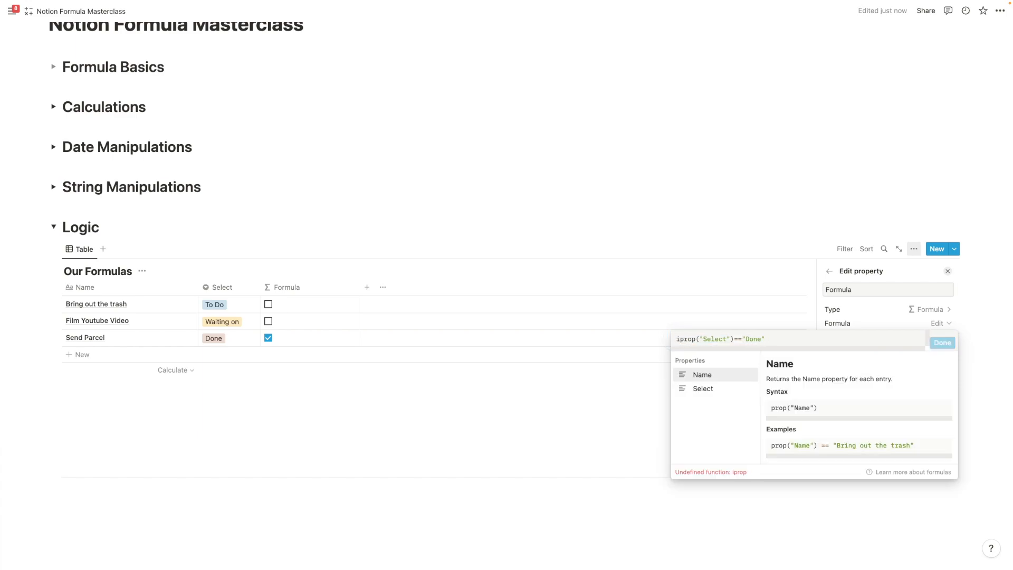
left_click(796, 341)
type(",")
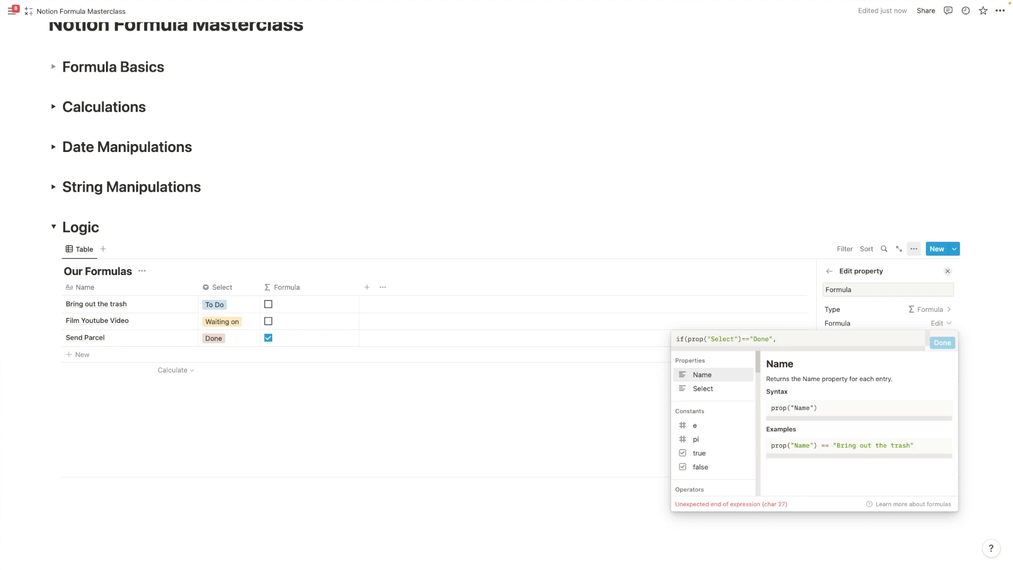
Complete the if formula with a partying-face emoji as the true result and "Keep going!" as the false result.
type("\"")
key("ctrl+super+space")
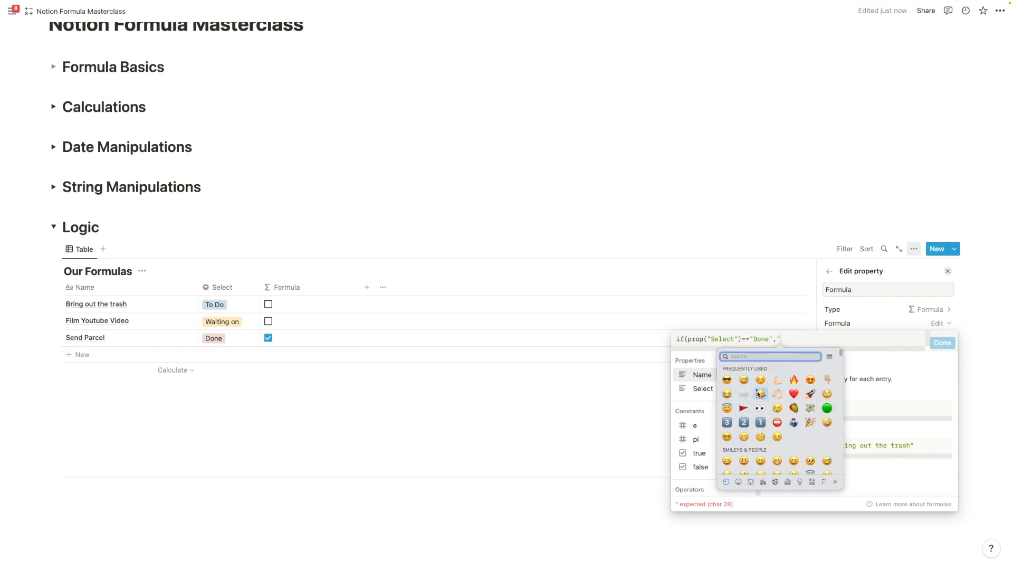
left_click(759, 394)
type("\",")
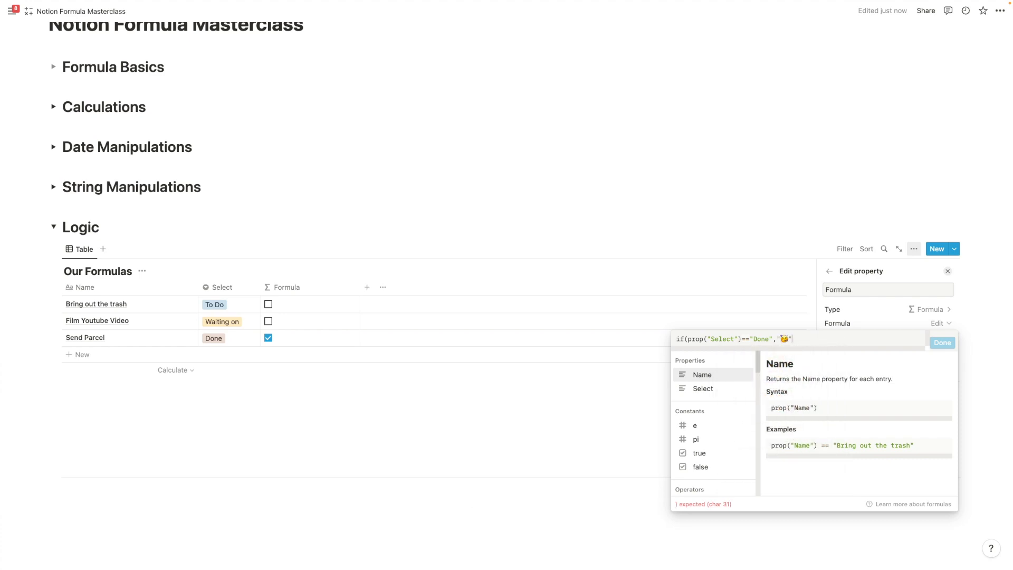
type("\"")
type("Keep going\"")
key("BackSpace")
type("!\")")
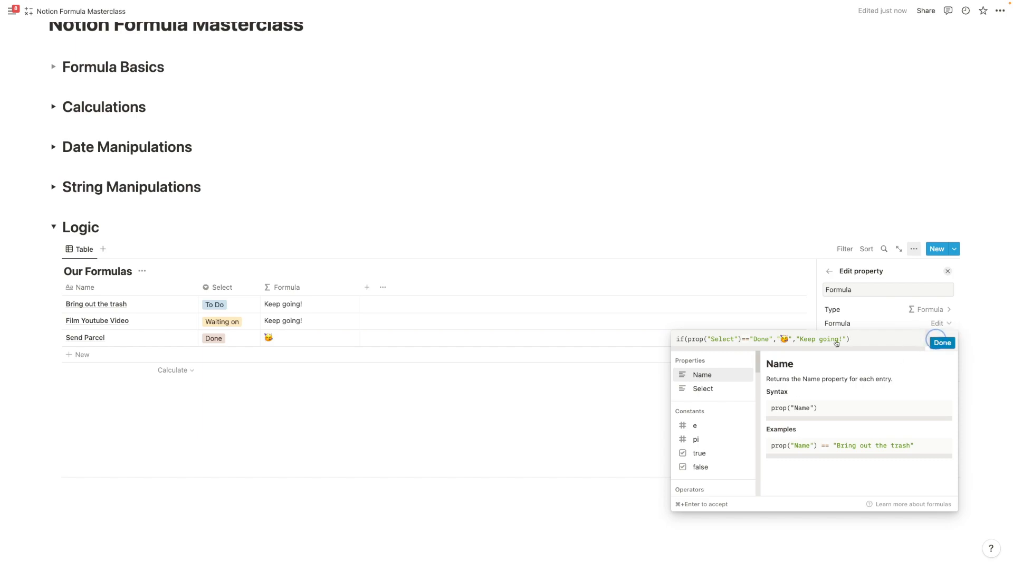
left_click(527, 287)
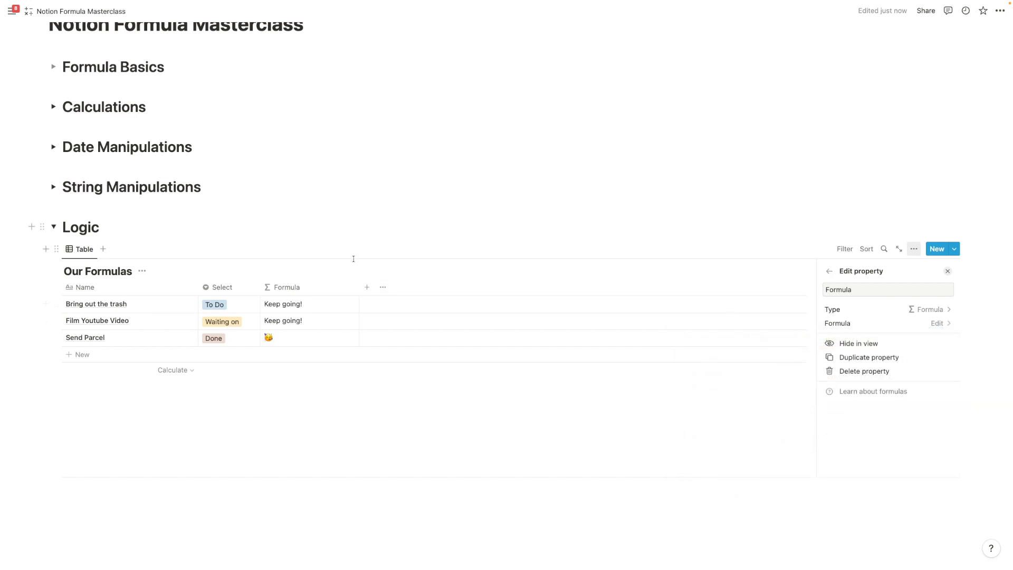
Test the formula by switching the Select value of Film Youtube Video to To Do and finally to Done.
left_click(239, 321)
left_click(233, 379)
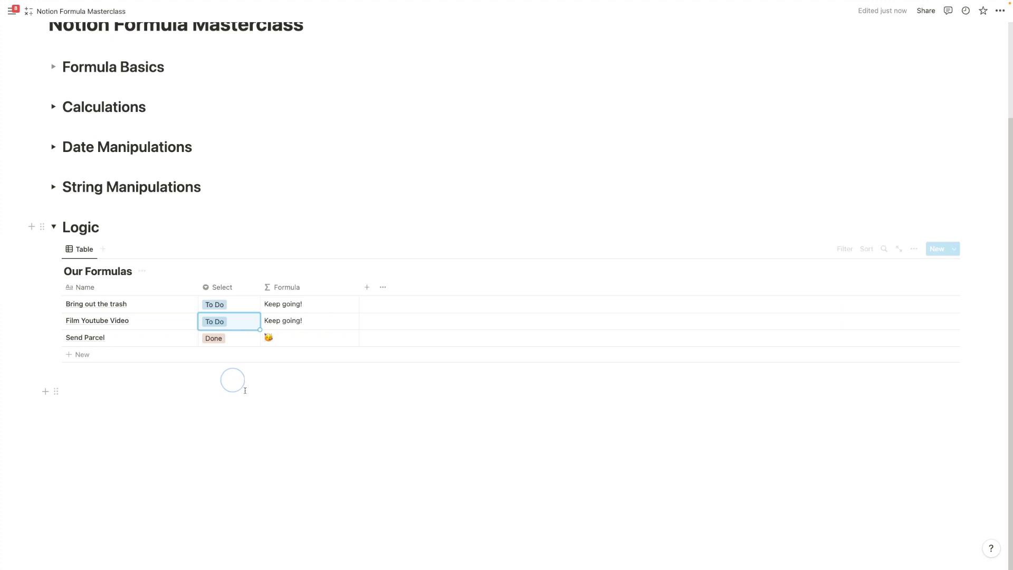
left_click(235, 320)
left_click(229, 373)
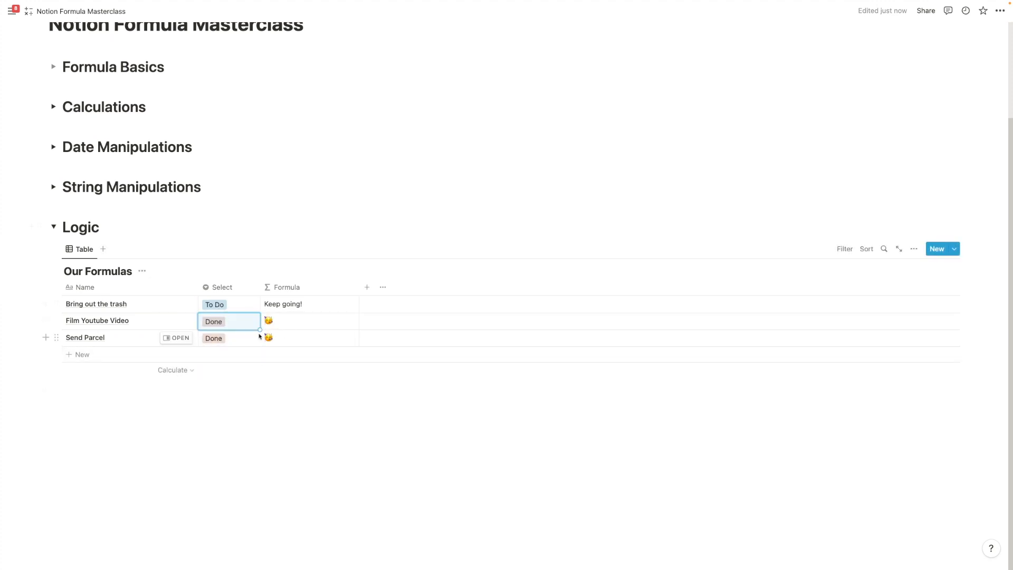
Narrow the Formula column and add a Date property named "Due Date" to the Logic table.
left_click_drag(359, 287, 316, 283)
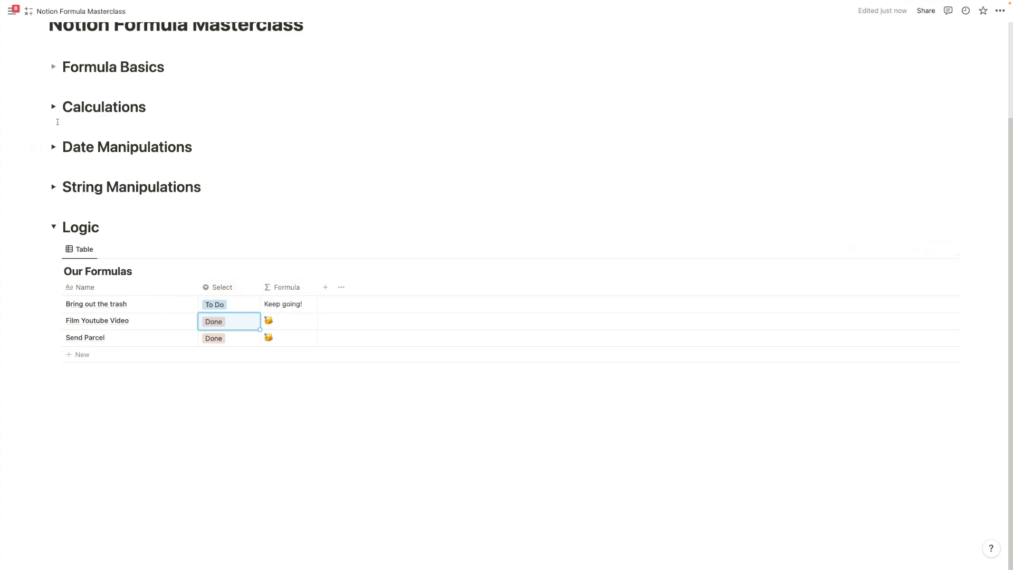
left_click(325, 287)
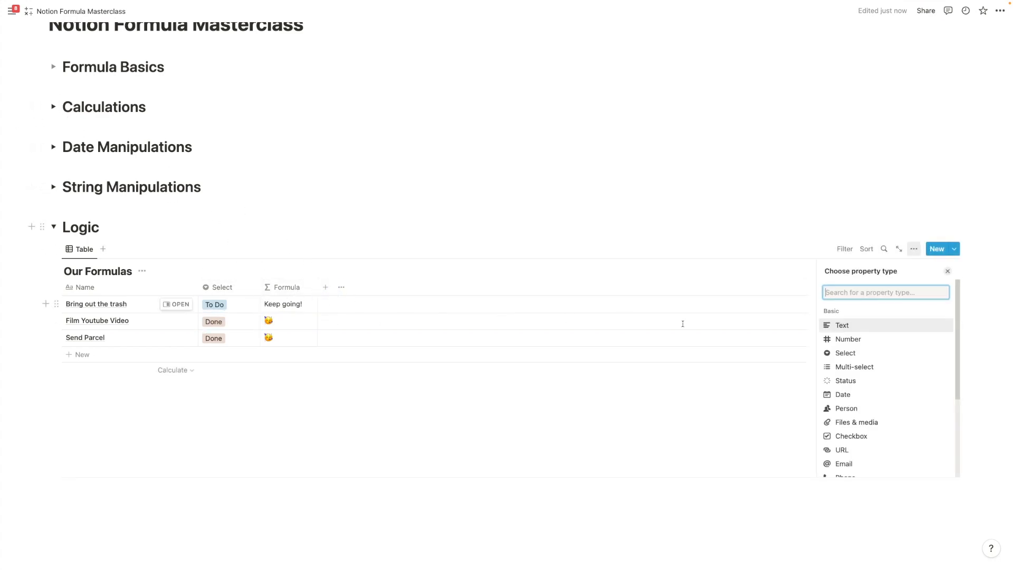
left_click(865, 399)
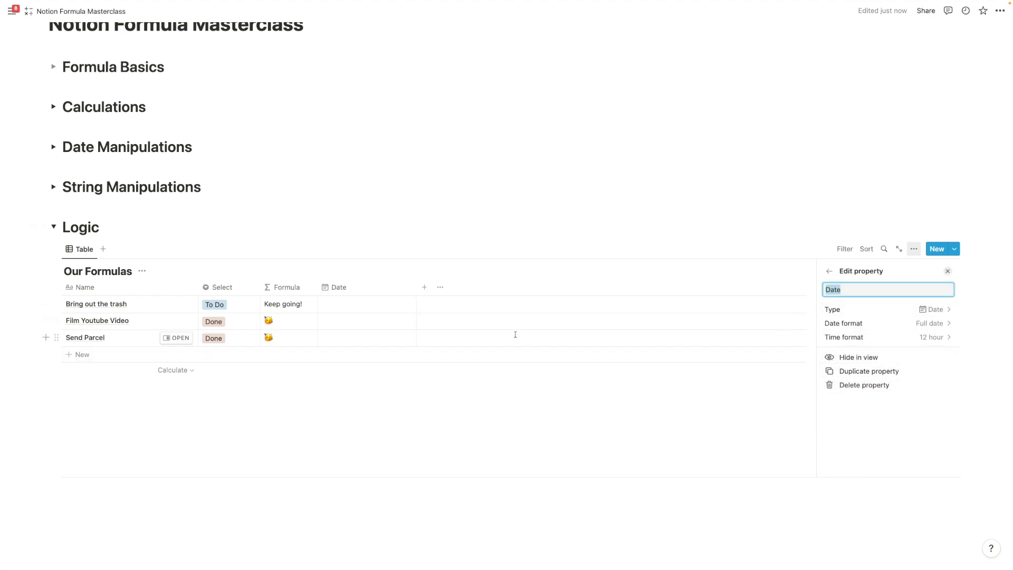
type("Due Date")
key("Return")
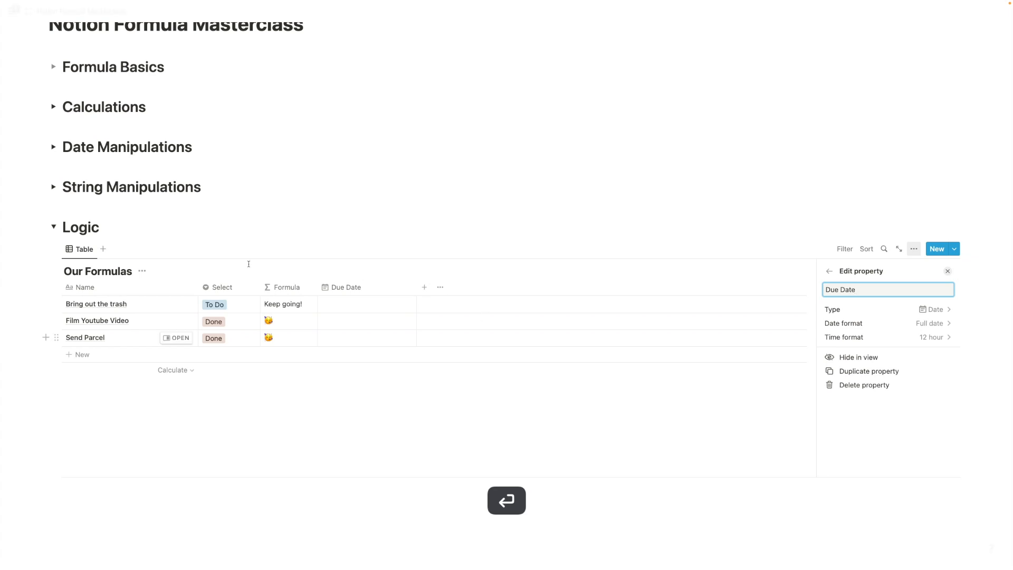
Set the due dates to September 6, 2022 for Bring out the trash and Film Youtube Video, and September 21, 2022 for Send Parcel.
left_click(364, 304)
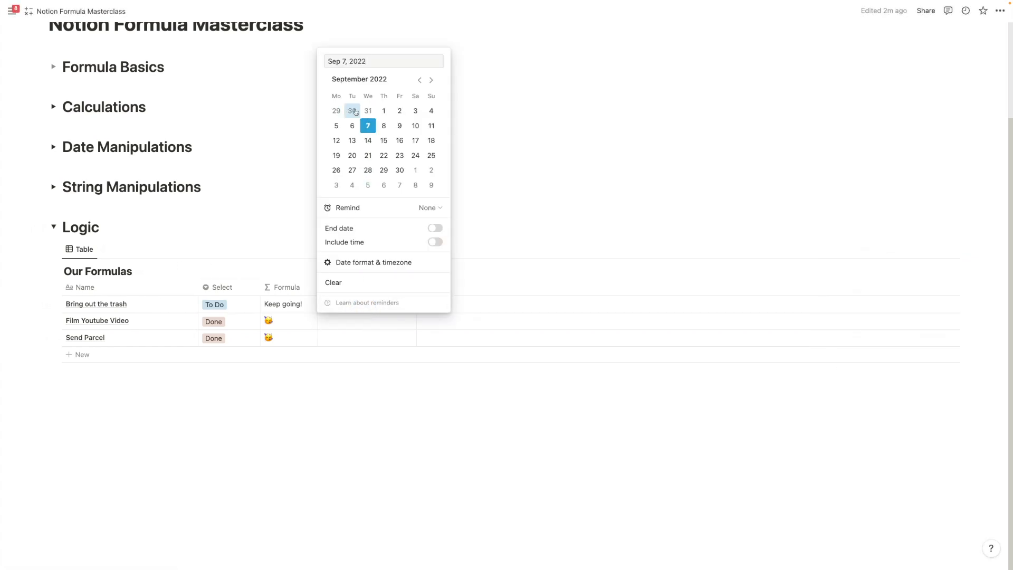
left_click(352, 127)
left_click(361, 421)
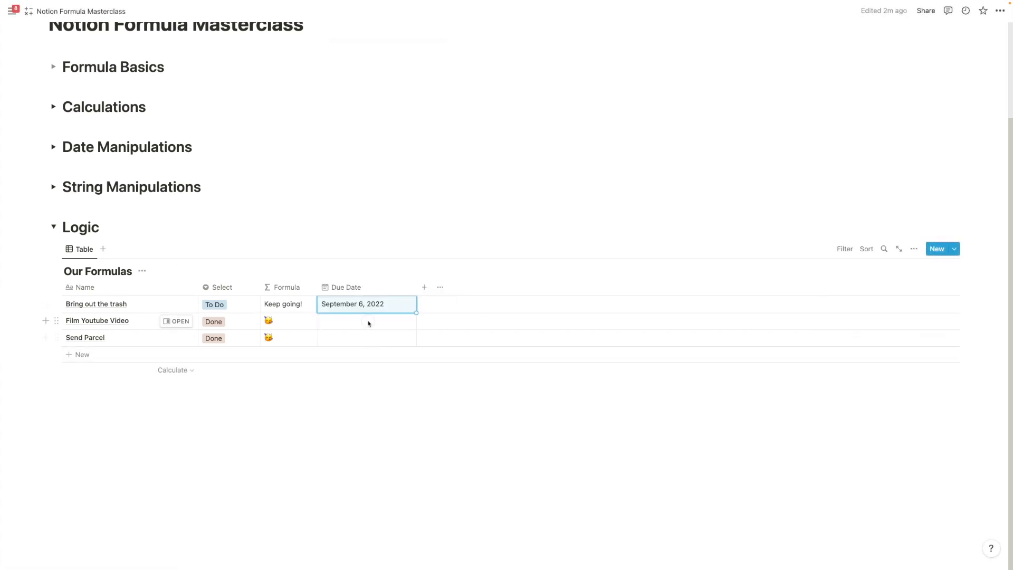
left_click(371, 322)
left_click(351, 143)
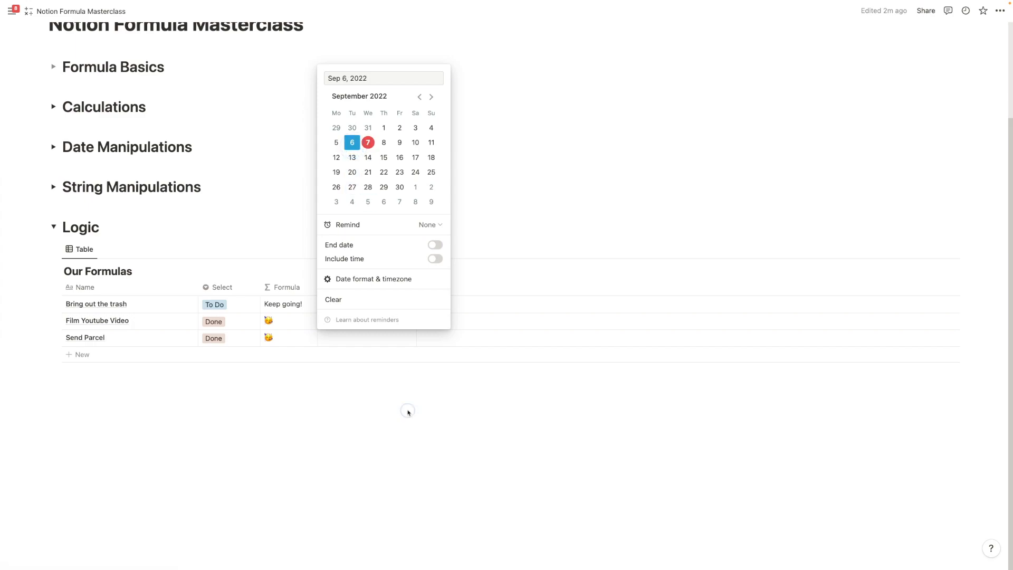
left_click(407, 413)
left_click(373, 337)
left_click(368, 189)
left_click(437, 422)
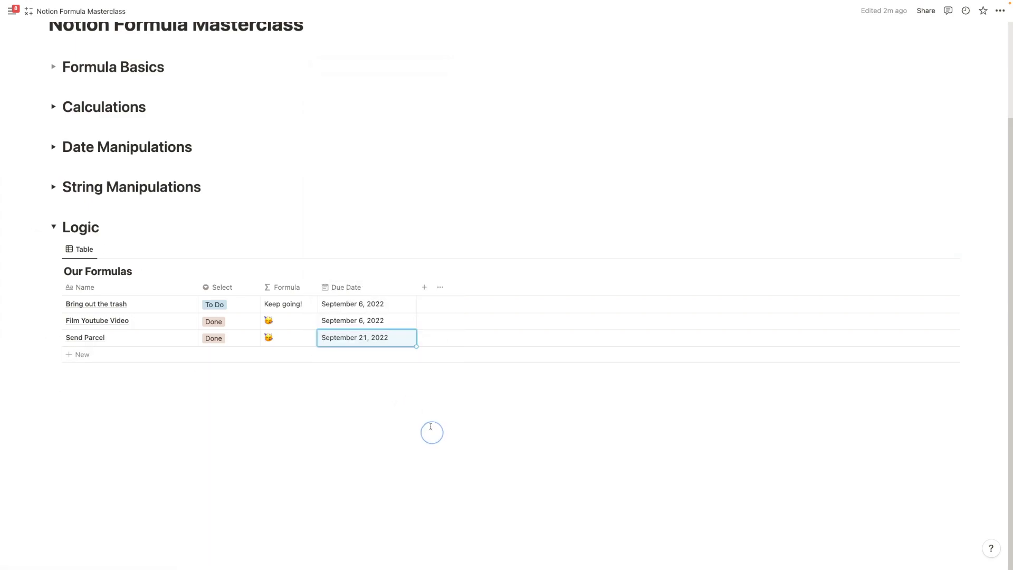
Add a Formula property named "Overdue Flag" to the Logic table.
left_click(424, 287)
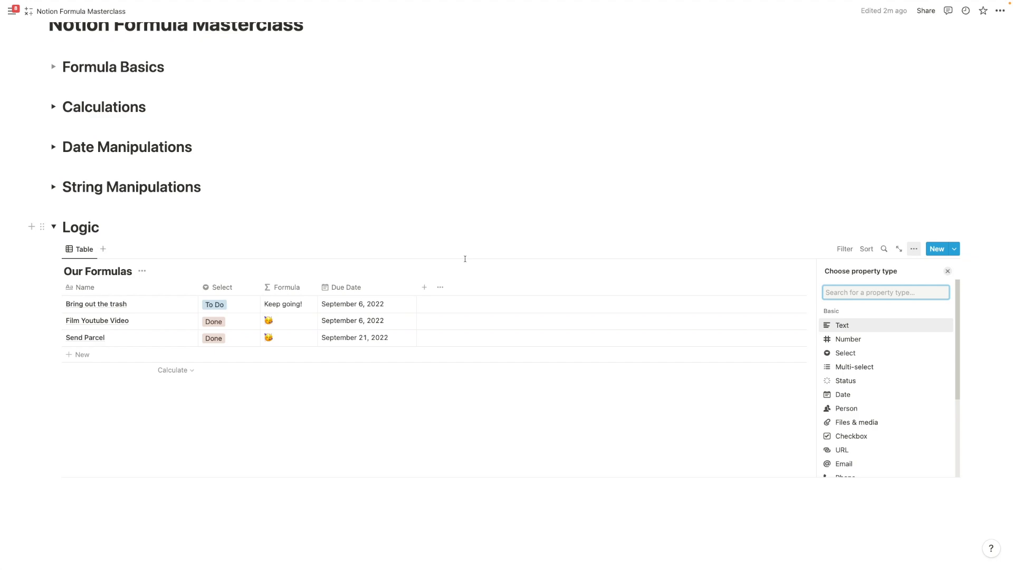
scroll(875, 385, "down", 3)
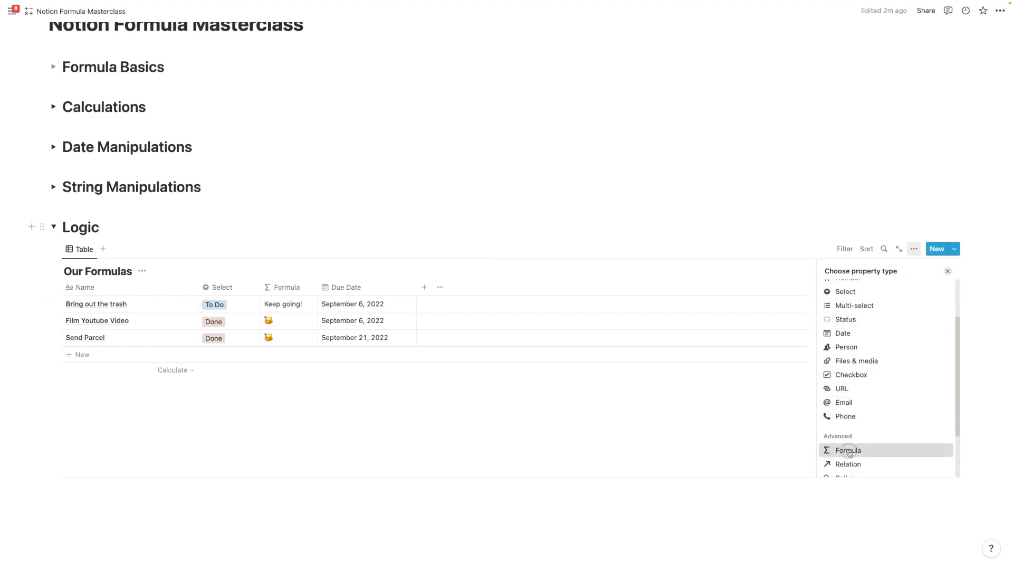
left_click(849, 451)
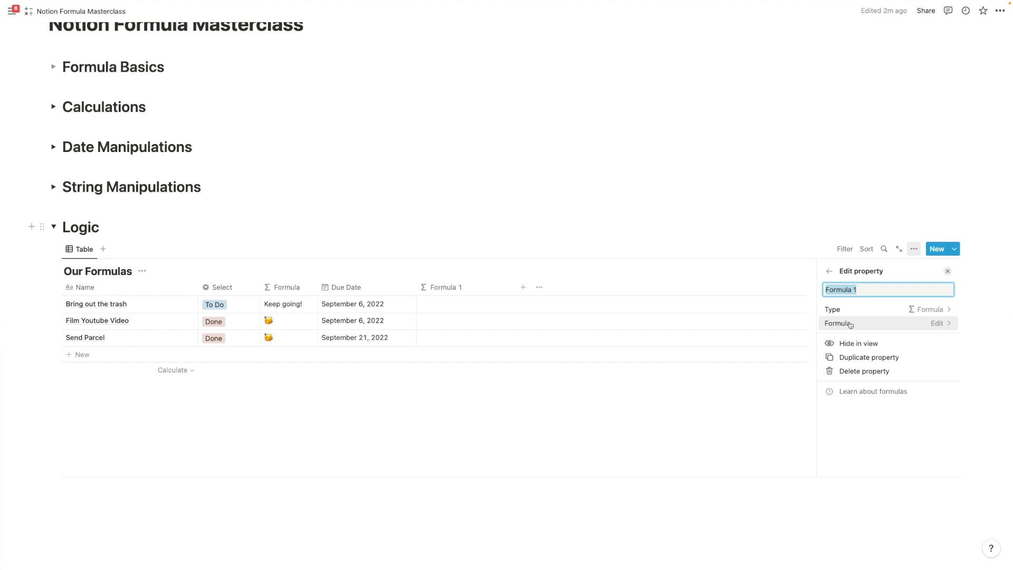
type("Overfue")
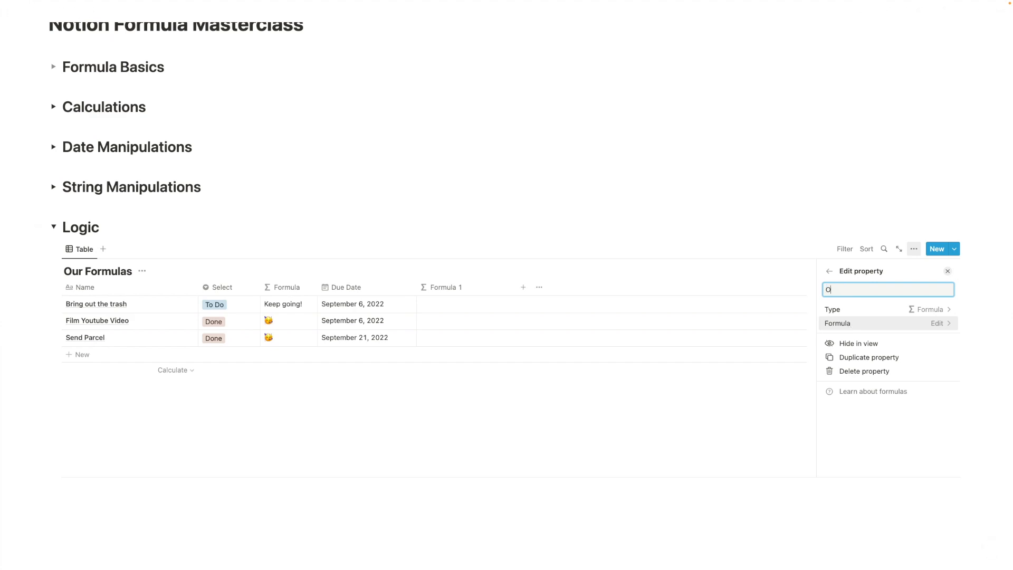
key("BackSpace")
key("BackSpace")
key("BackSpace")
type("due Flag")
Enter the formula now()>prop("Due Date") for the Overdue Flag property.
left_click(871, 323)
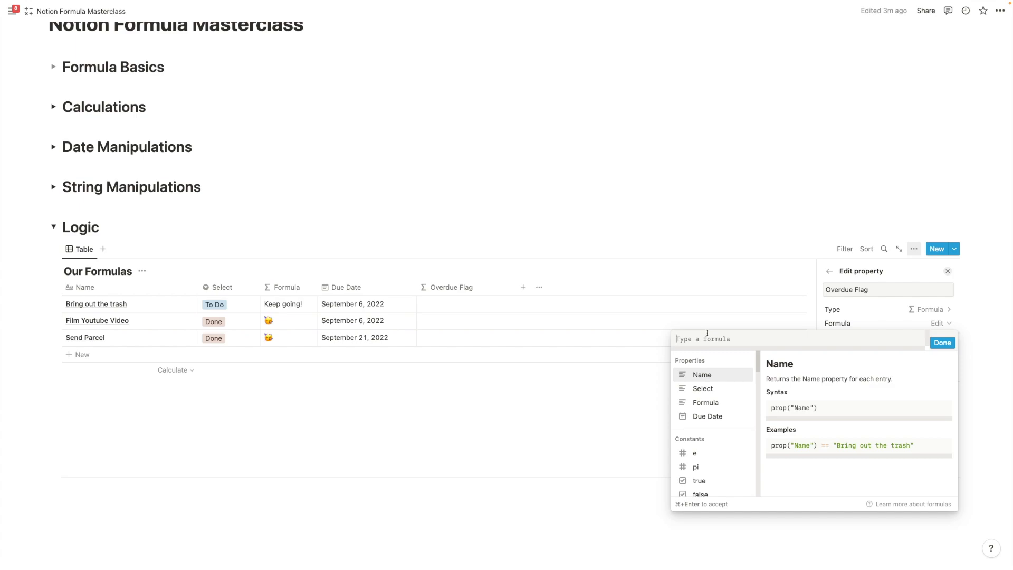
type("now()")
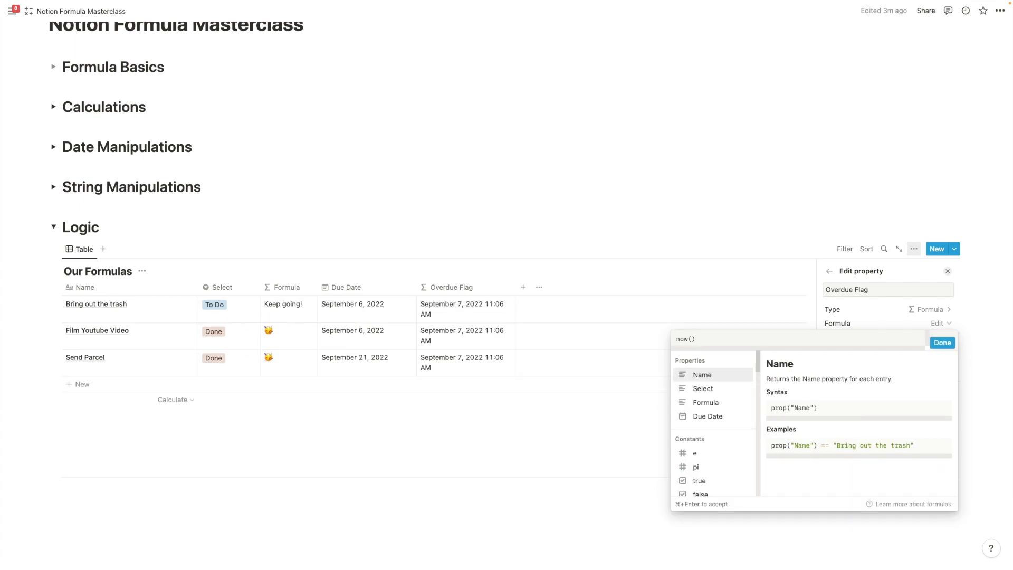
type(">")
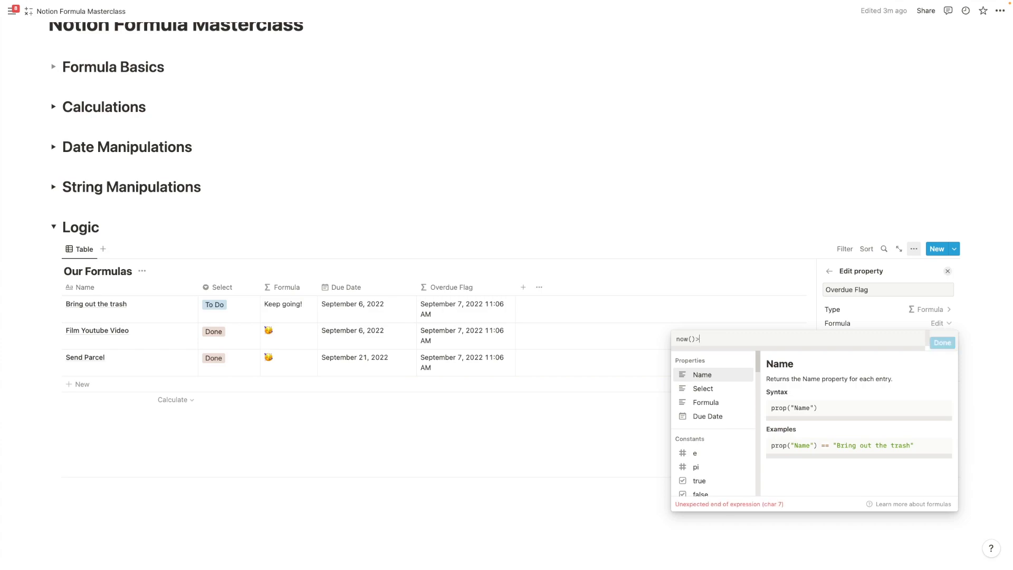
left_click(710, 417)
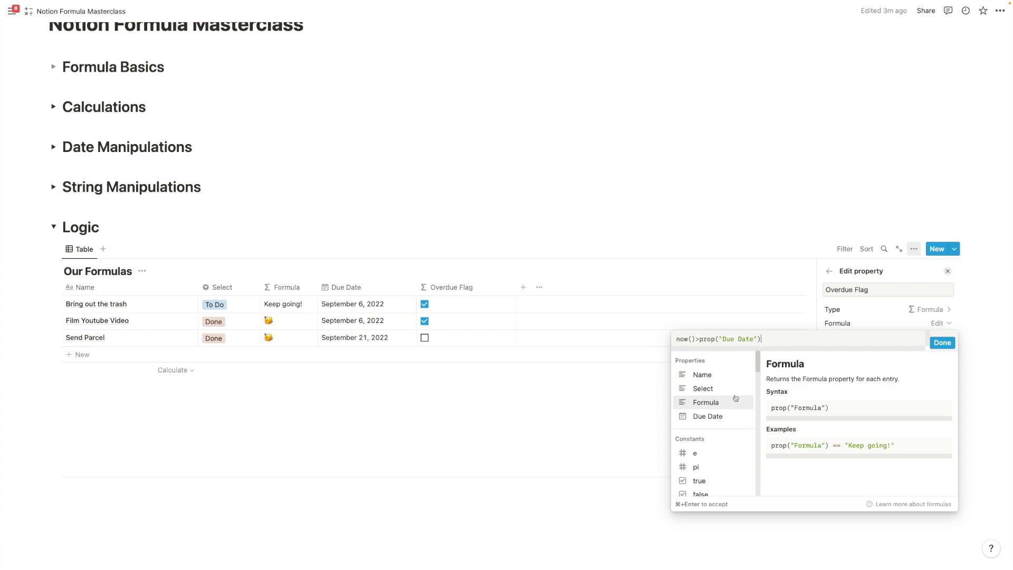
Wrap the date comparison in an if function returning a red flag emoji when true and an empty string otherwise, and save it.
left_click(677, 338)
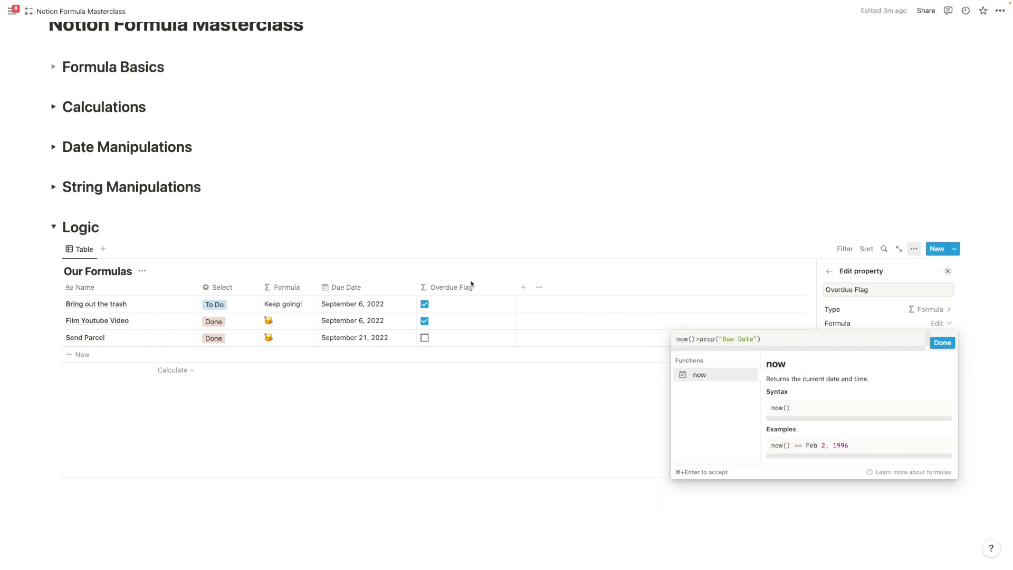
type("if(")
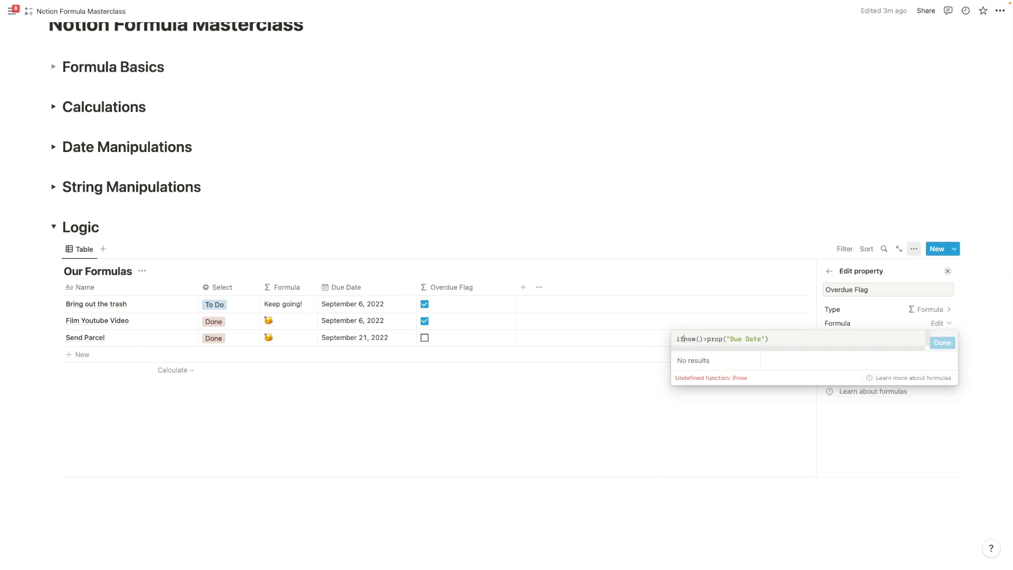
left_click(821, 333)
type(",")
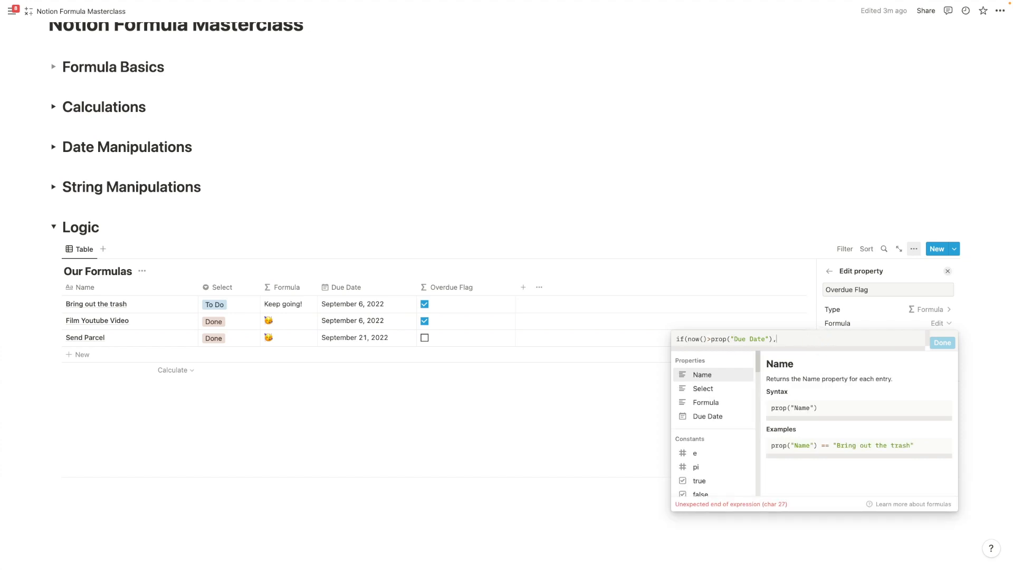
type("\"")
key("ctrl+super+space")
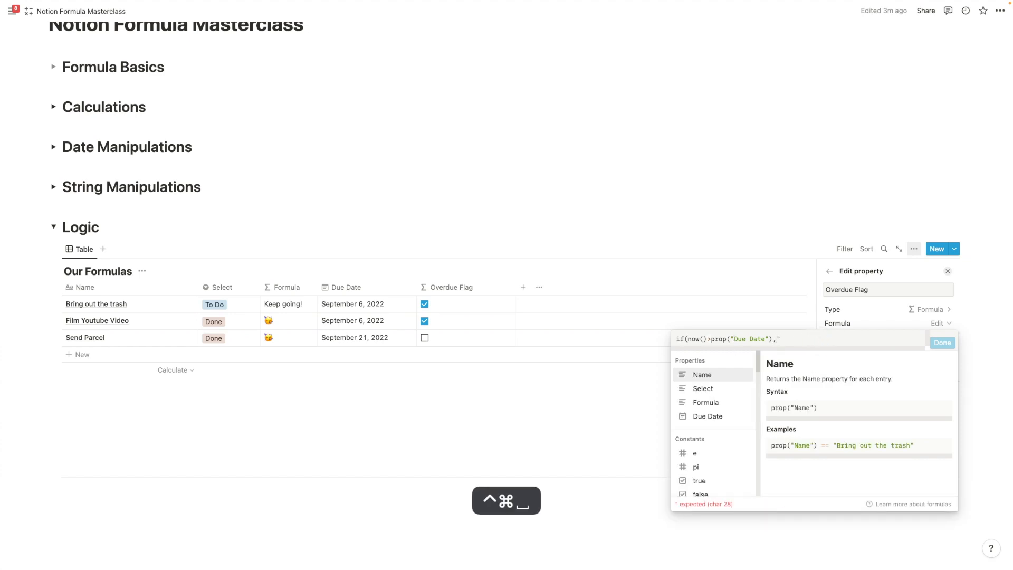
left_click(743, 409)
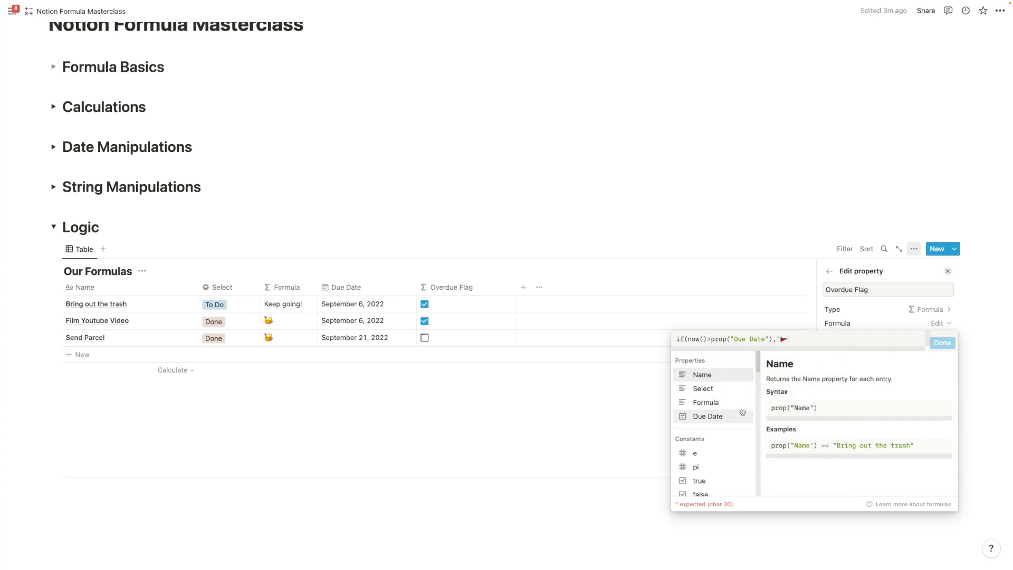
type("\",\"\")")
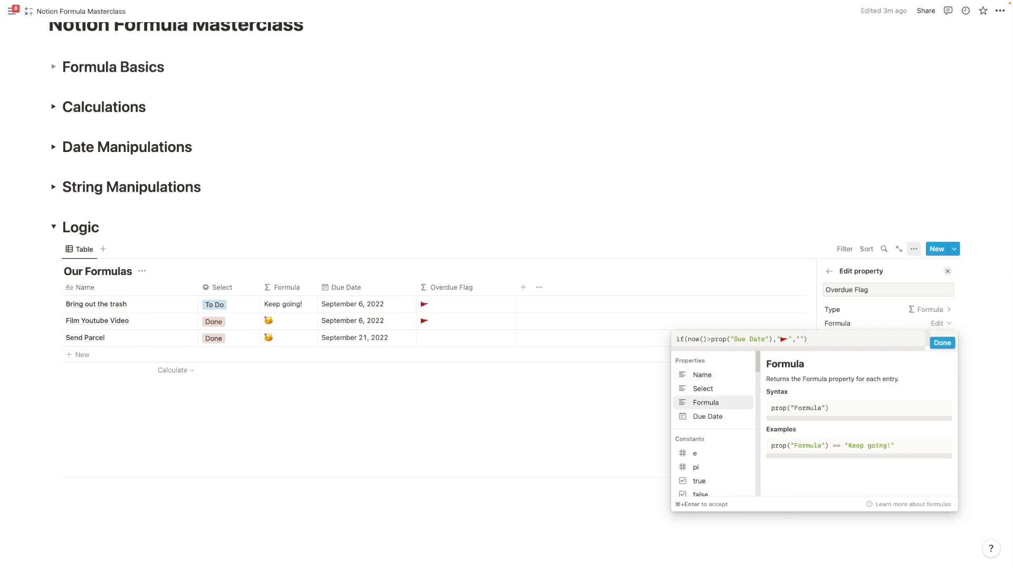
left_click(942, 342)
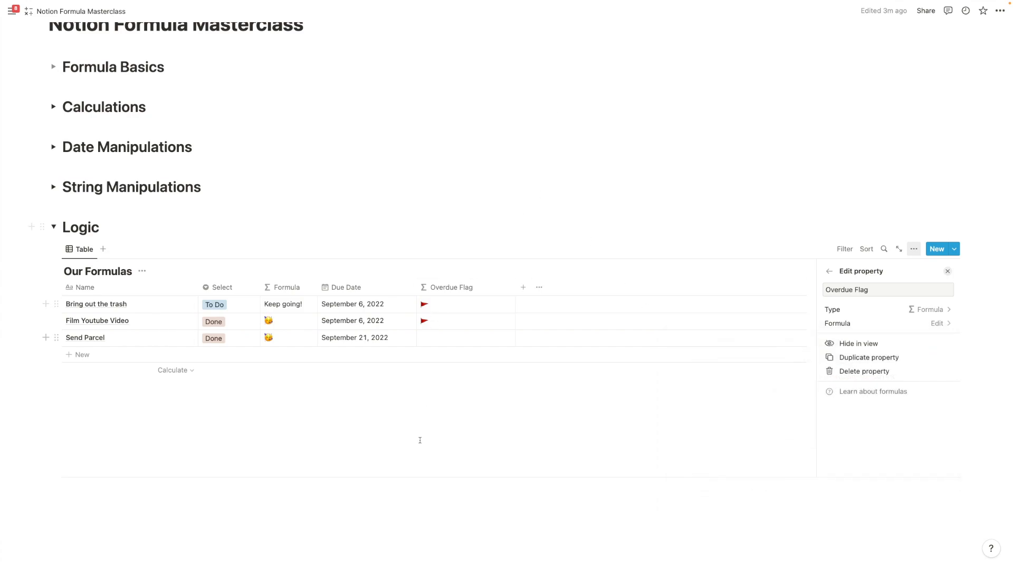
Copy the link to the Our Formulas database and create a linked view of it below the table.
left_click(57, 248)
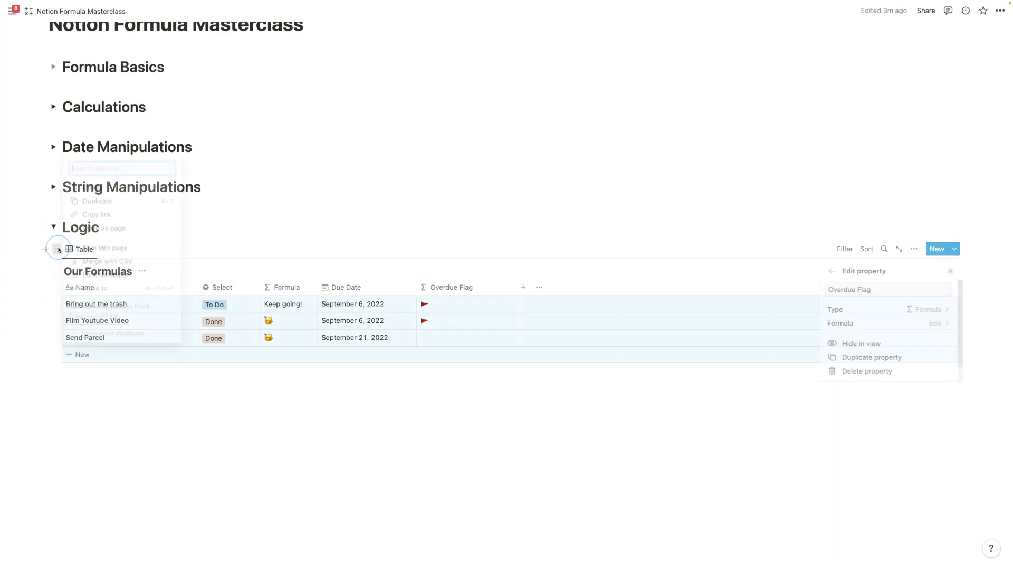
left_click(95, 213)
left_click(97, 392)
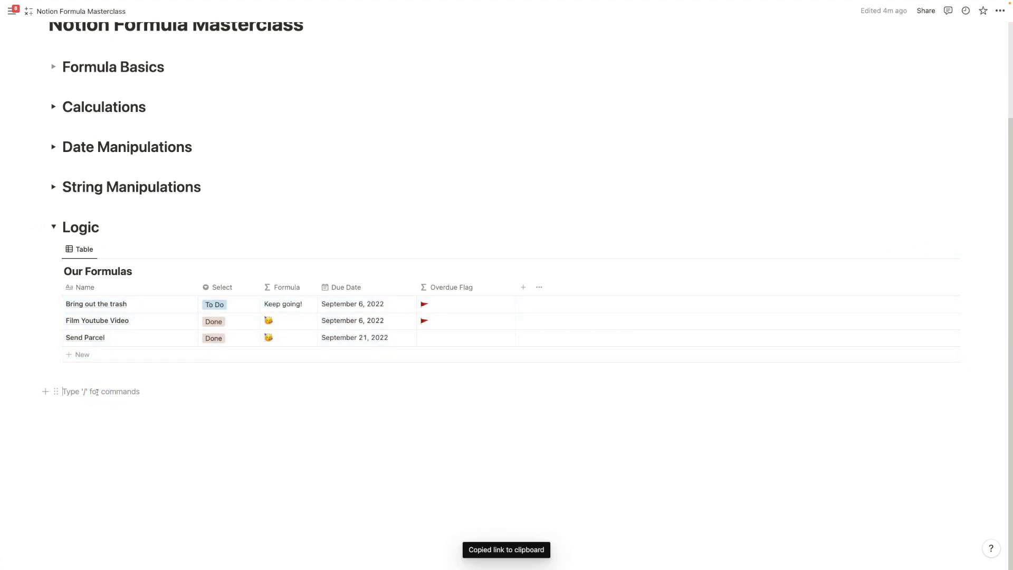
key("super+v")
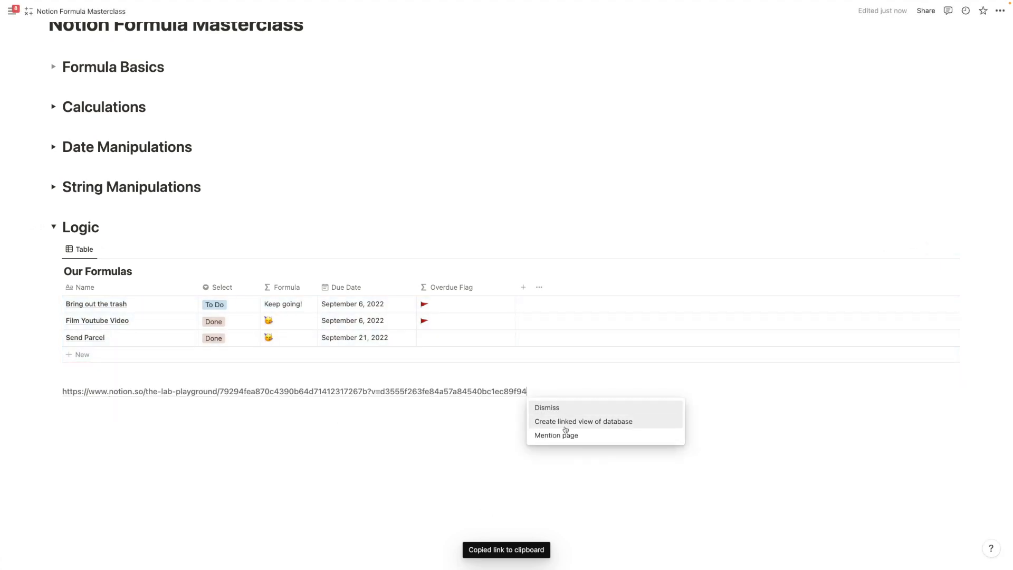
left_click(566, 430)
Set the linked view's layout to Gallery with card preview None and finish creating the view.
left_click(897, 325)
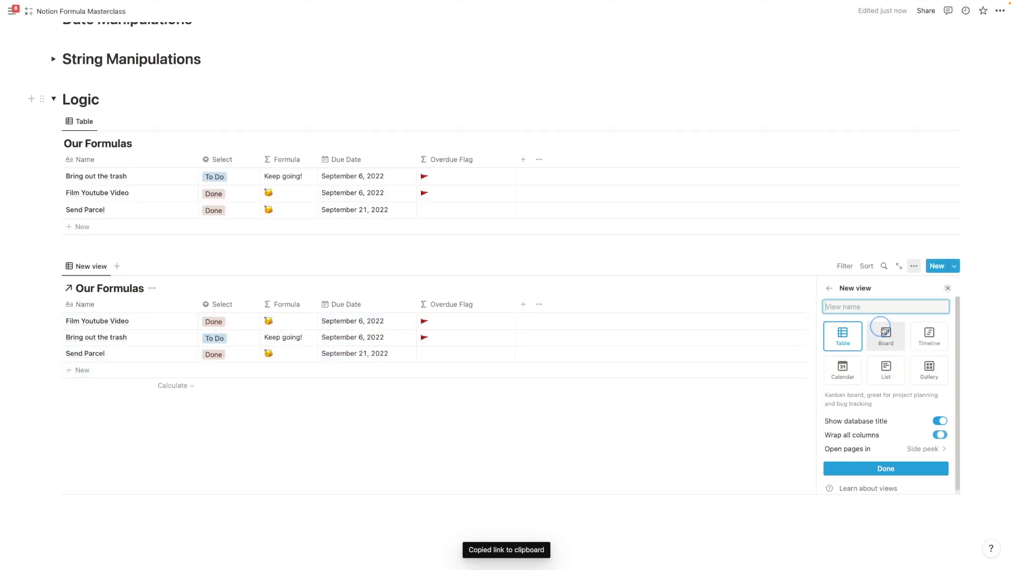
left_click(929, 369)
left_click(925, 419)
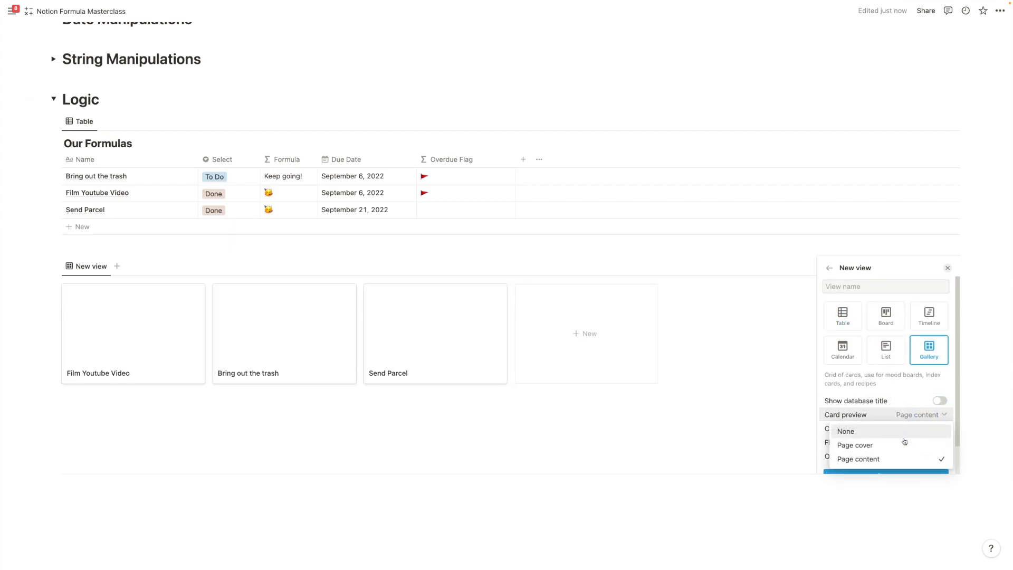
left_click(889, 431)
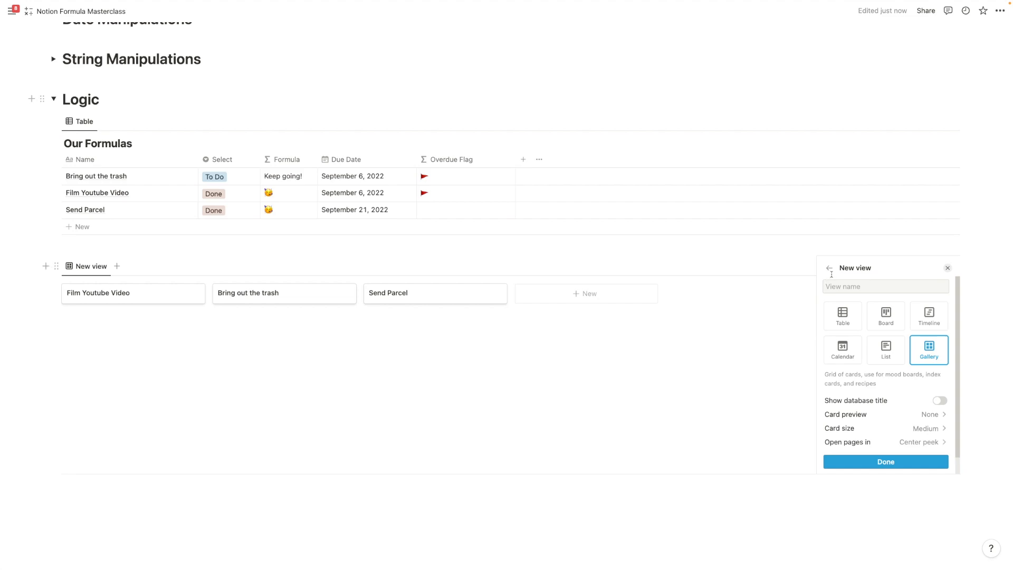
left_click(887, 461)
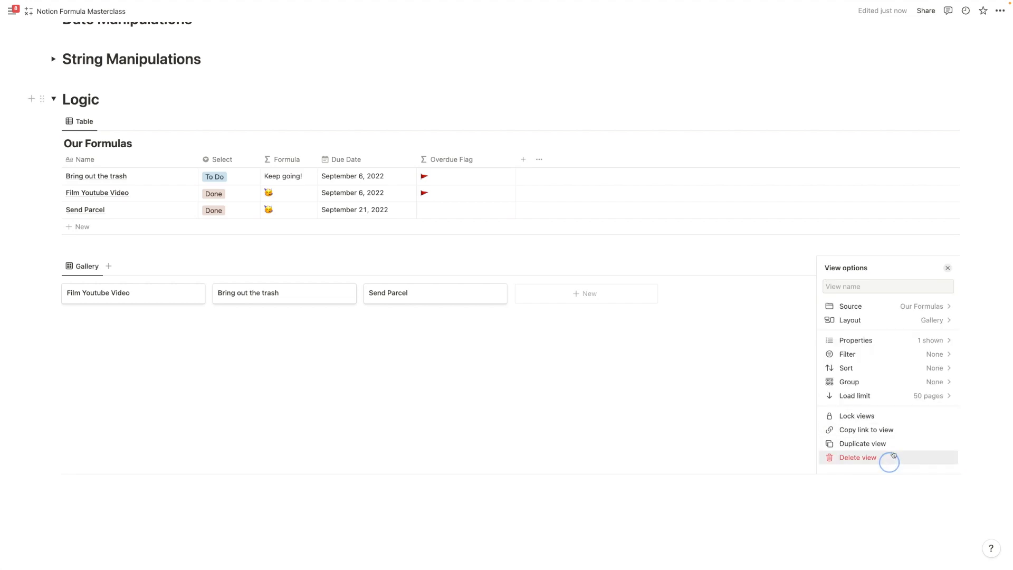
Show the Overdue Flag property on the gallery cards and narrow the Overdue Flag column in the table.
left_click(892, 342)
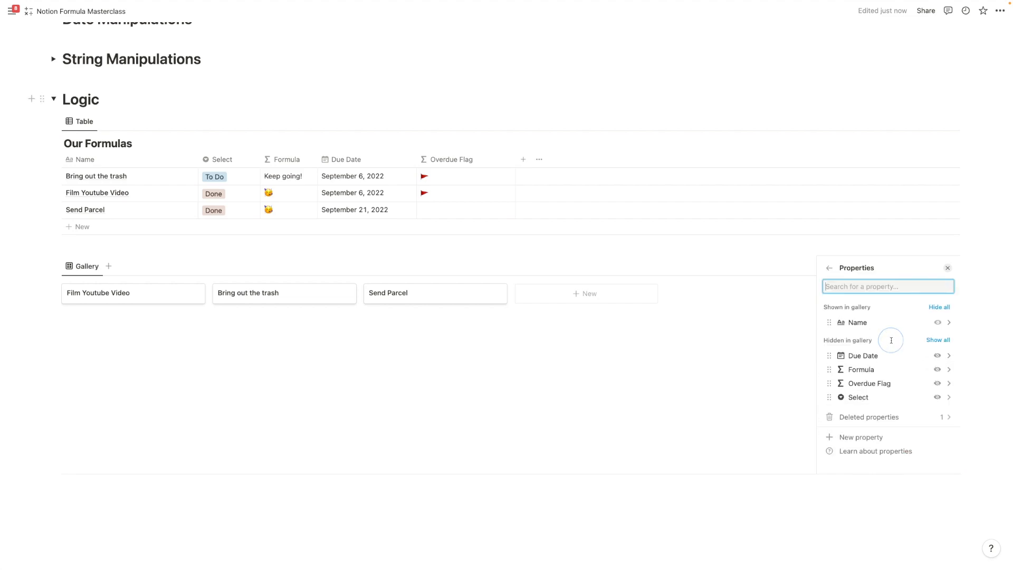
left_click(937, 383)
left_click(649, 357)
scroll(343, 271, "up", 2)
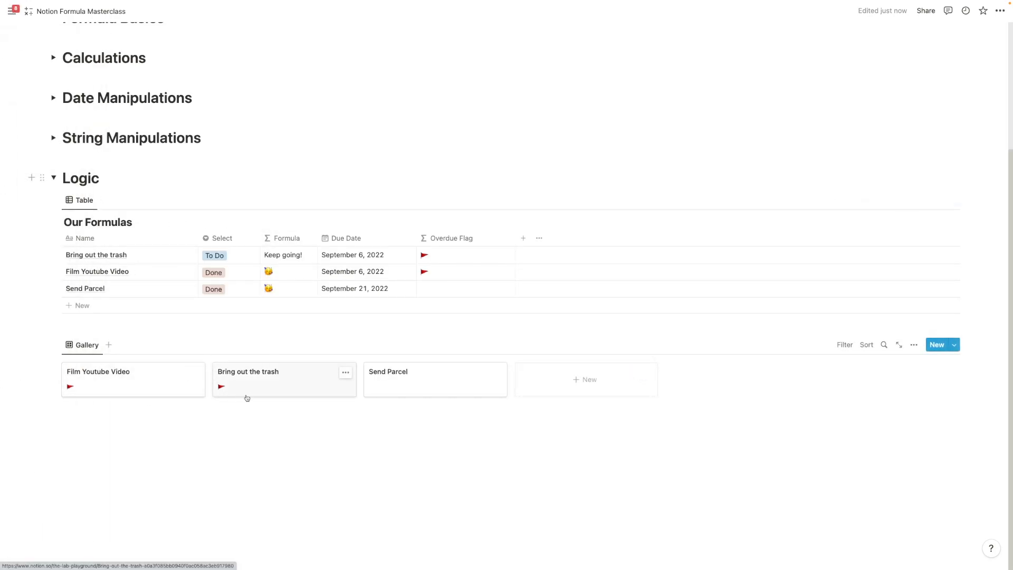
left_click_drag(515, 244, 484, 243)
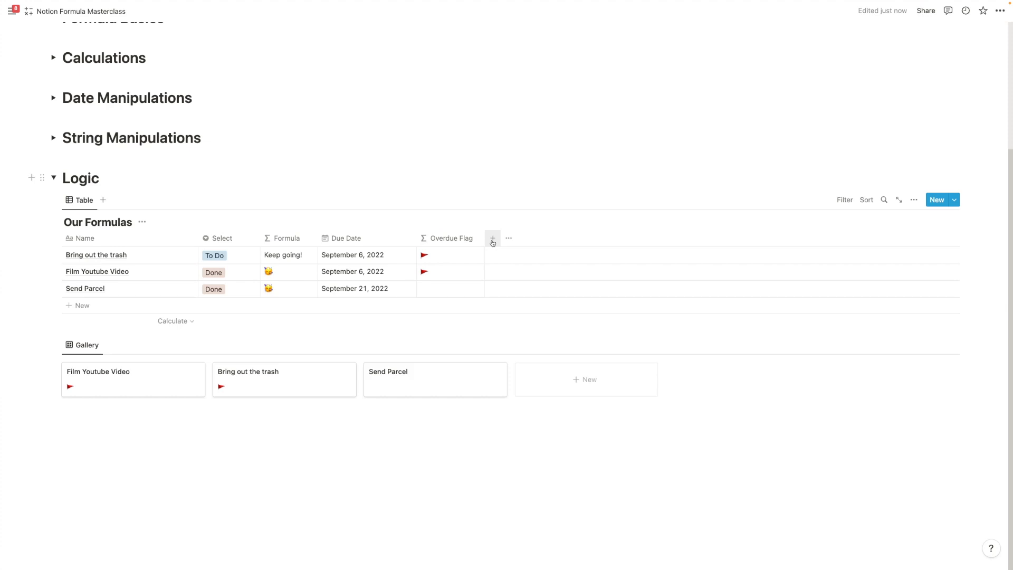
Change the Overdue Flag formula's results from the flag emoji and empty string to the texts "true" and "false".
left_click(470, 257)
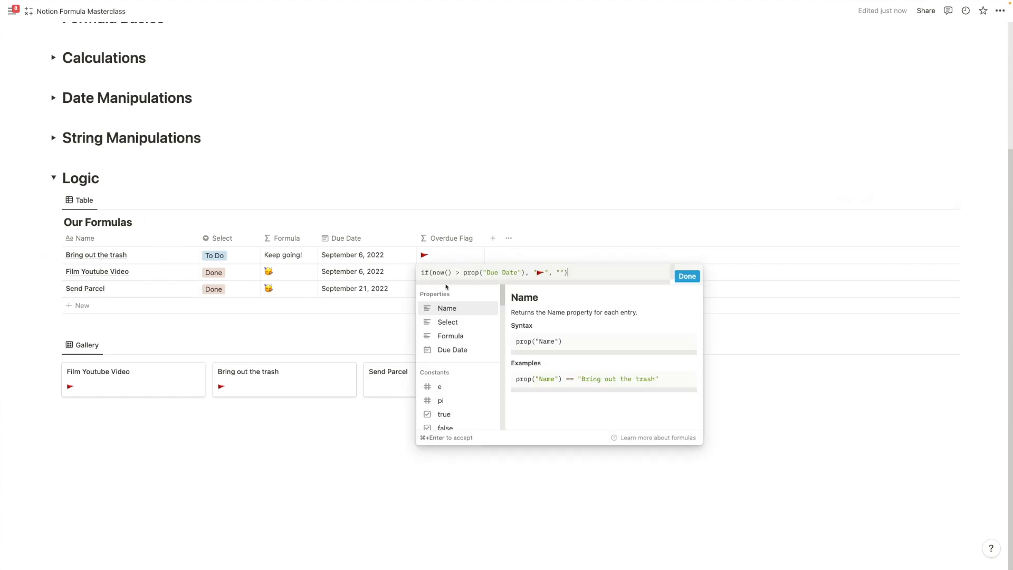
left_click(534, 272)
left_click(533, 272)
left_click(548, 271)
left_click(545, 272)
key("BackSpace")
type("true")
left_click(570, 272)
key("BackSpace")
type("false")
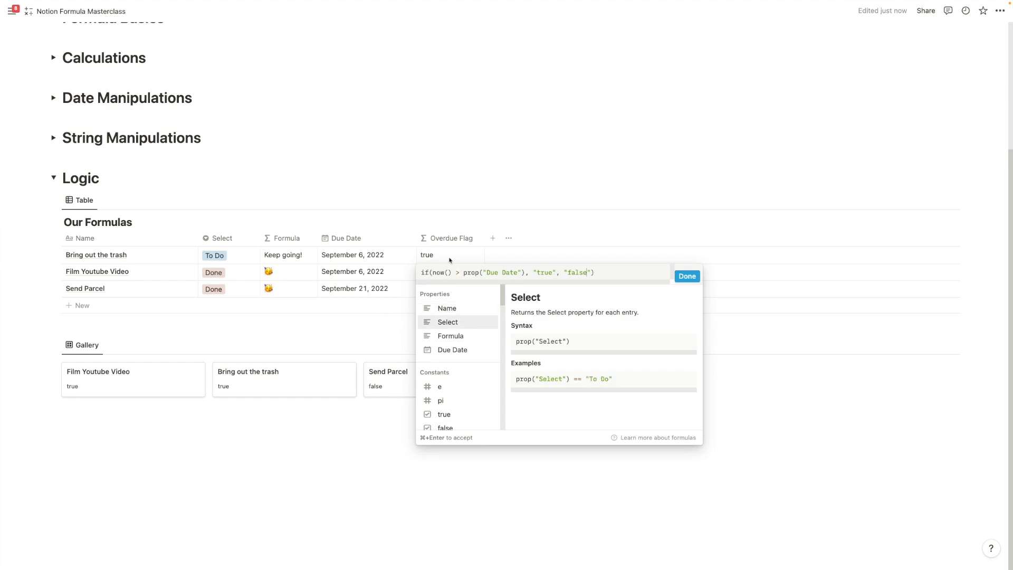
Replace the quoted "true" result in the Overdue Flag formula with the boolean constant true.
left_click(557, 272)
key("BackSpace")
key("BackSpace")
key("BackSpace")
key("BackSpace")
key("BackSpace")
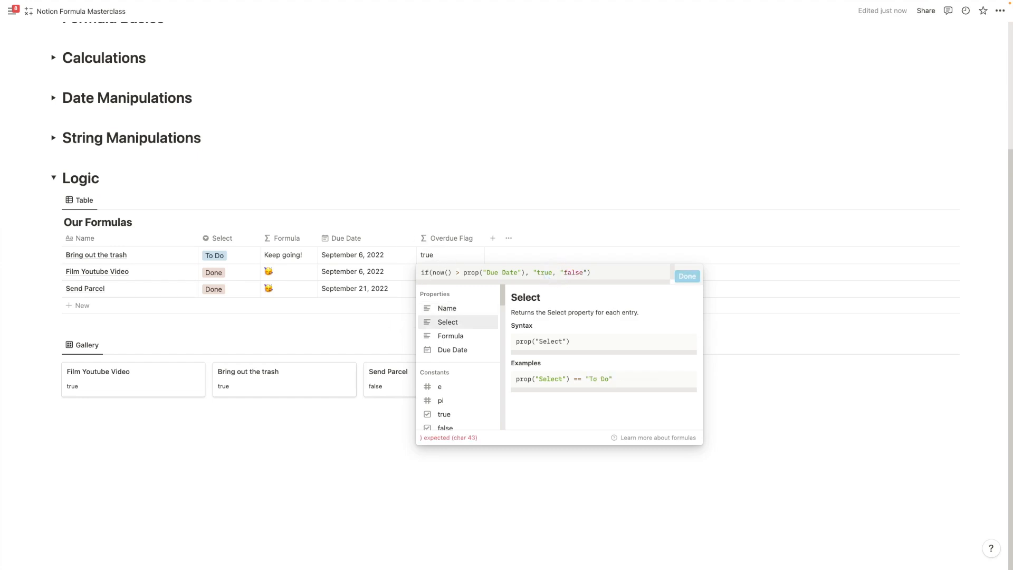
key("BackSpace")
type("true")
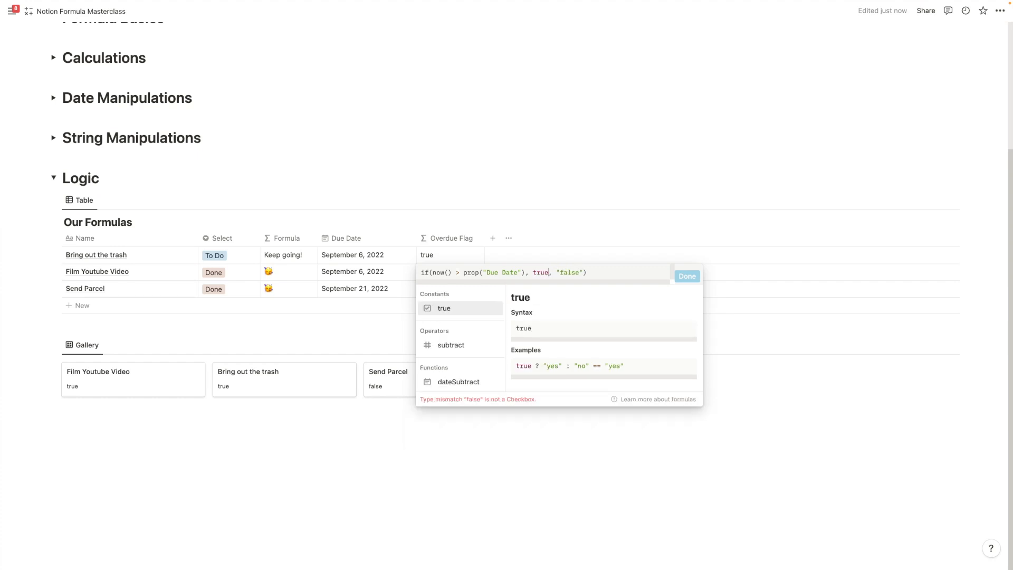
Remove the quotation marks around false so it becomes a boolean, and save the Overdue Flag formula.
left_click(560, 270)
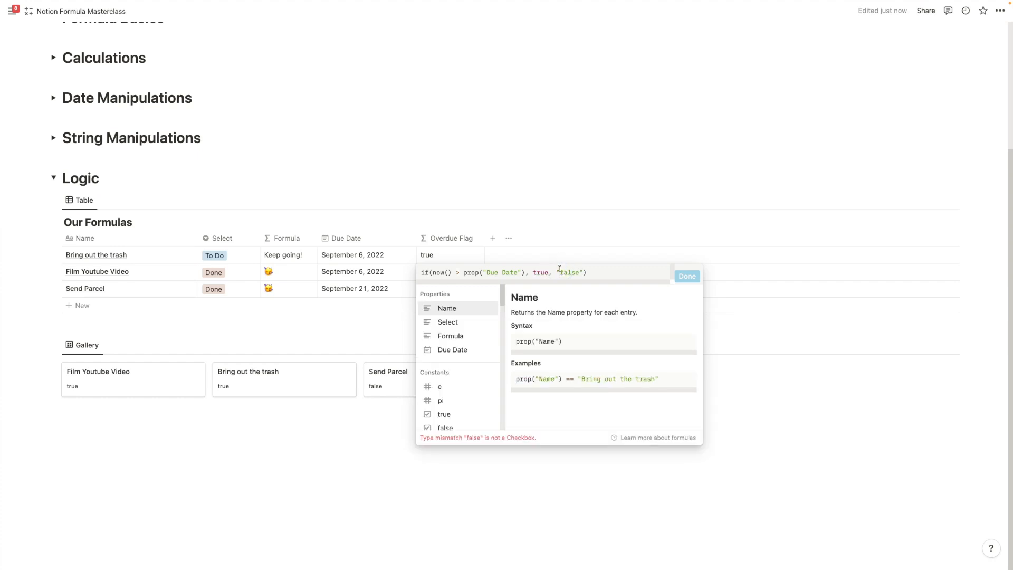
key("BackSpace")
key("Right")
key("Right")
key("Right")
key("Right")
key("Right")
key("Right")
key("BackSpace")
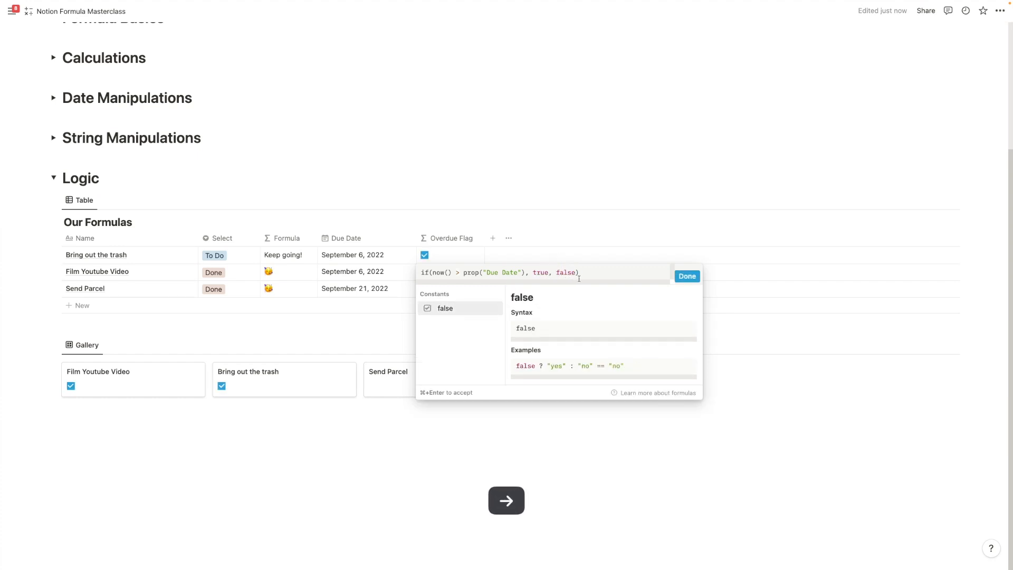
left_click(686, 277)
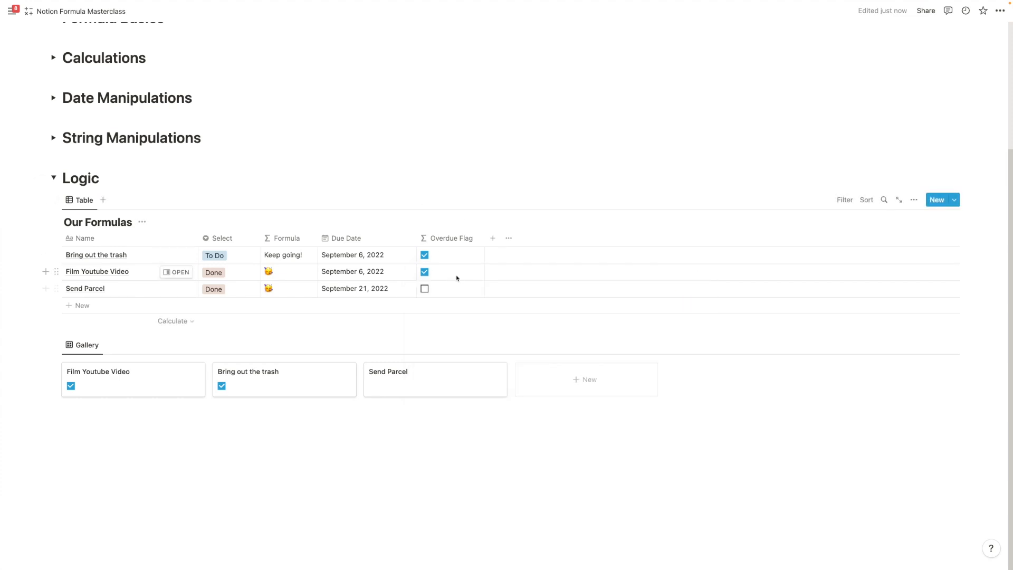
left_click(434, 266)
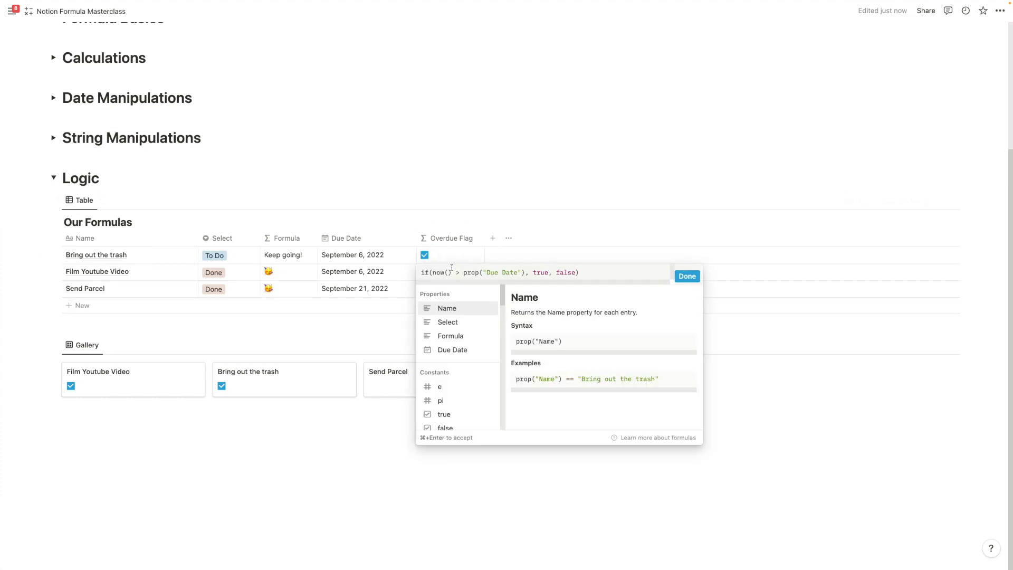
double_click(430, 272)
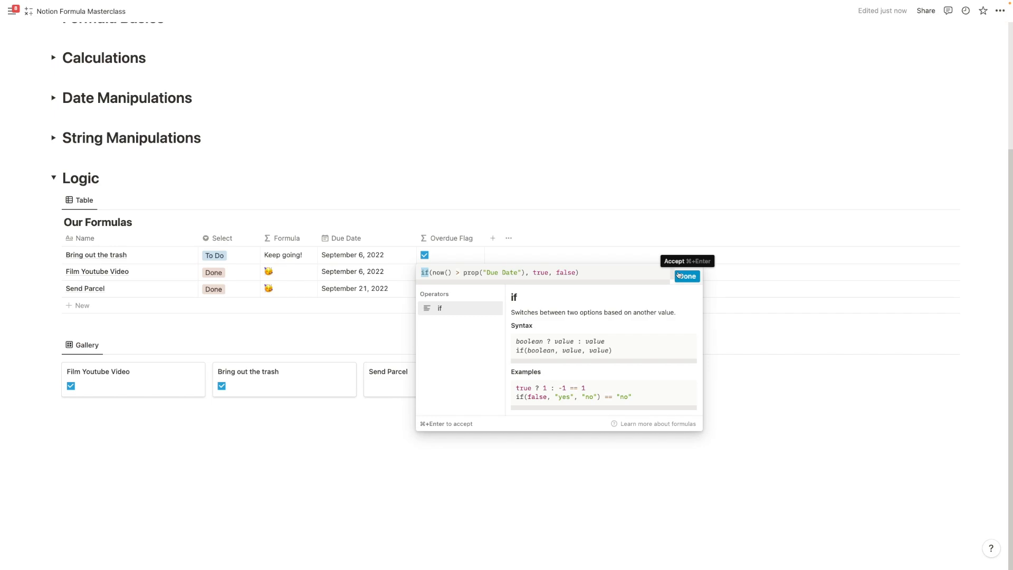
left_click(627, 269)
key("super+a")
type("and(")
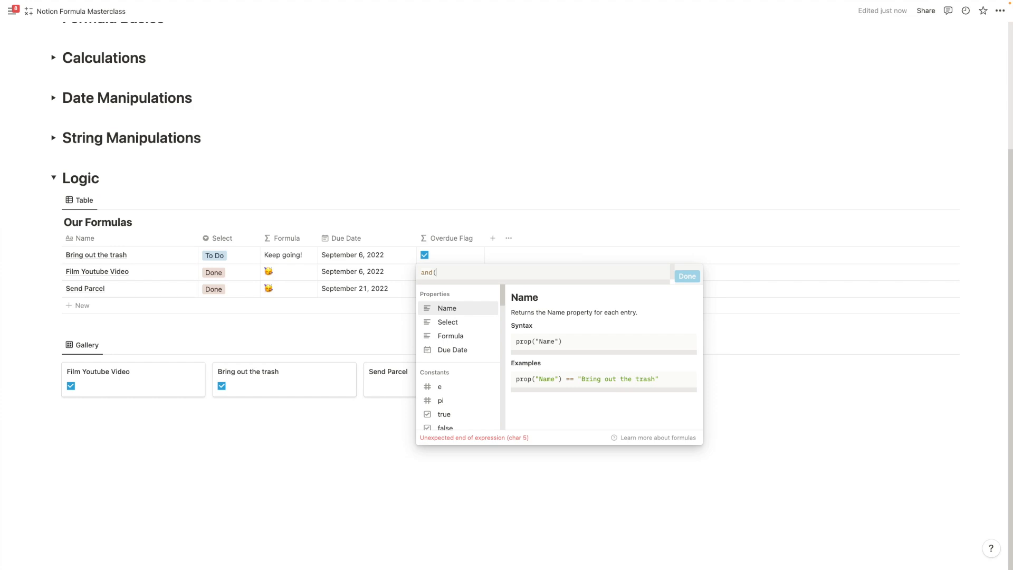
key("Down")
key("Down")
key("Down")
key("Down")
key("Down")
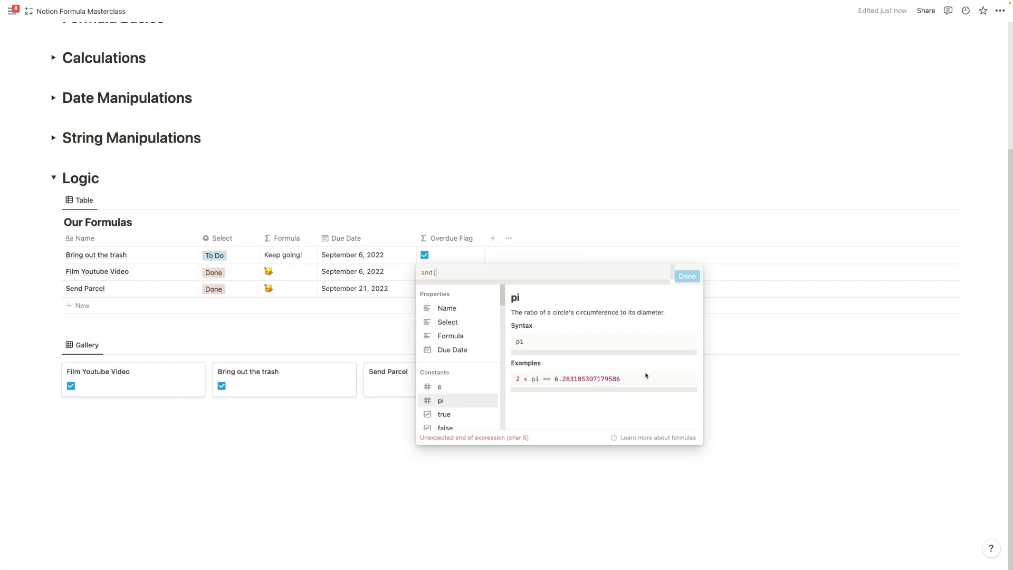
left_click(449, 218)
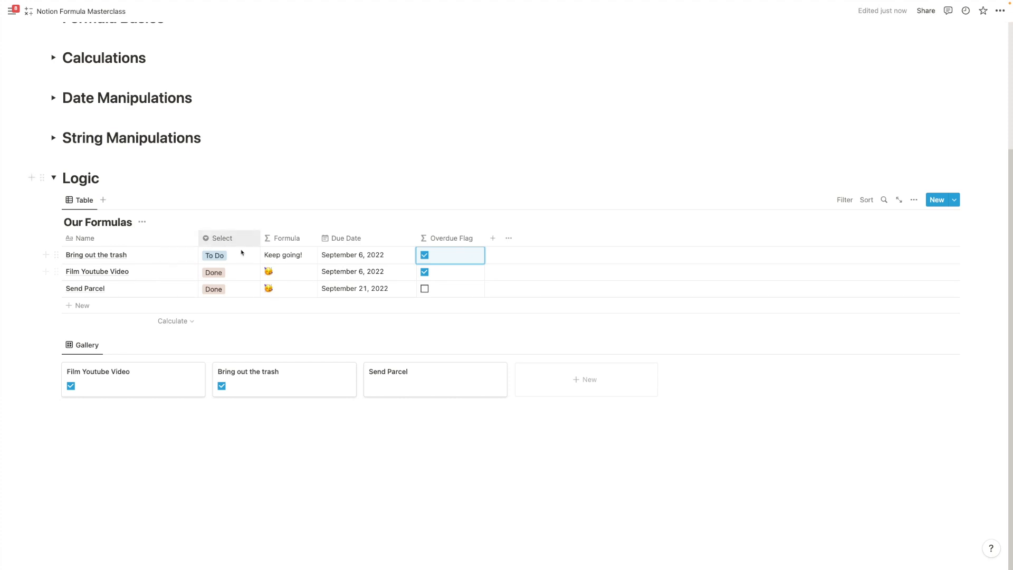
Add a Person property to the table and assign a person to Bring out the trash and Send Parcel.
left_click(493, 242)
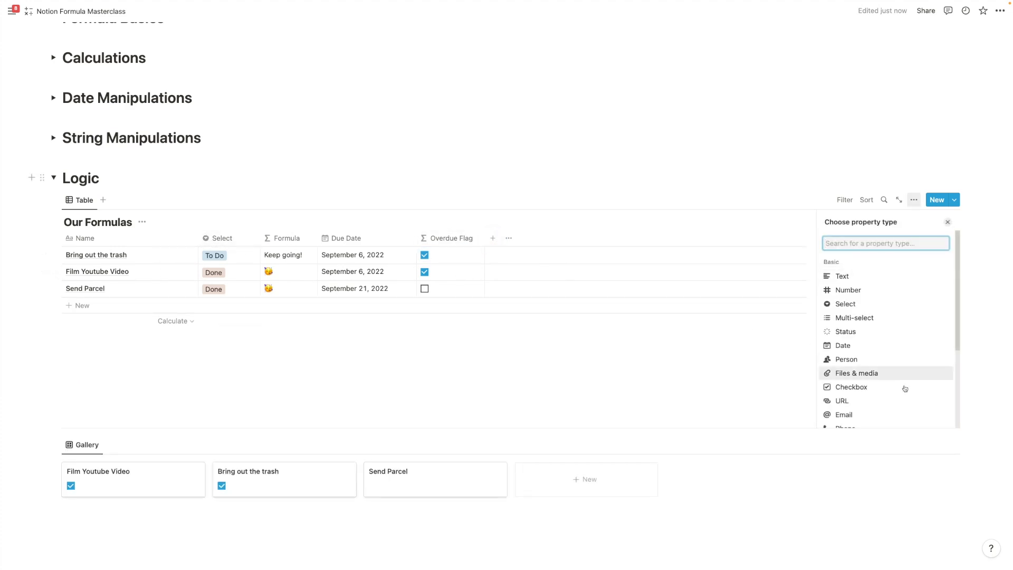
left_click(869, 364)
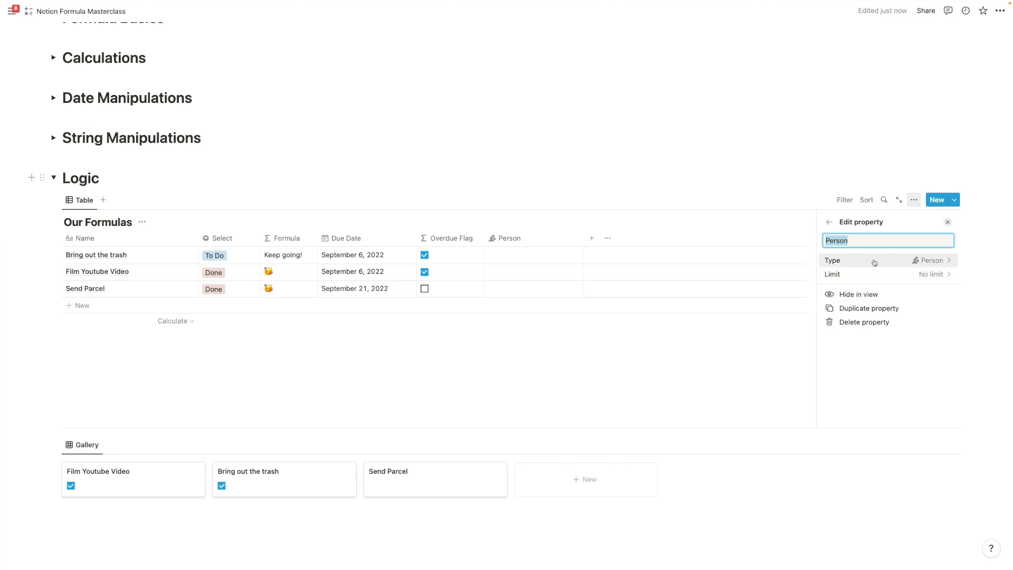
left_click(513, 255)
left_click(515, 288)
key("Escape")
left_click(536, 290)
left_click(536, 320)
left_click(517, 221)
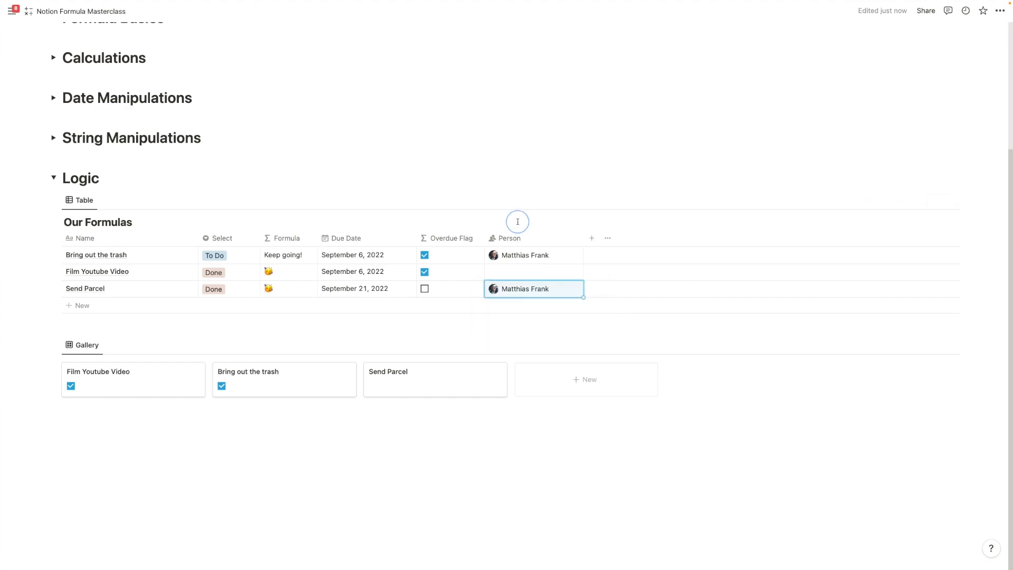
left_click(486, 194)
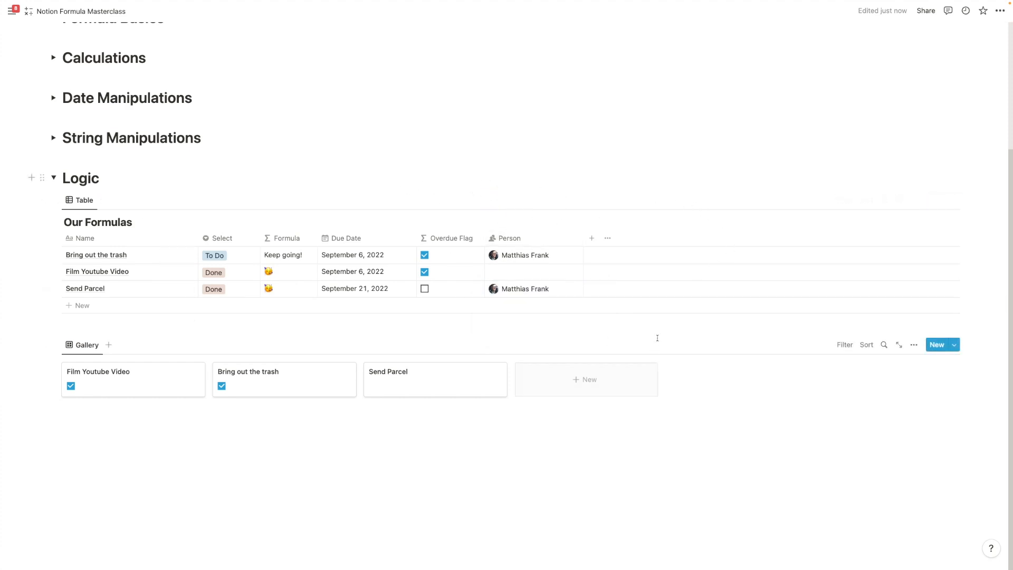
Narrow the Person column and add another Formula property to the table.
left_click_drag(583, 240, 563, 240)
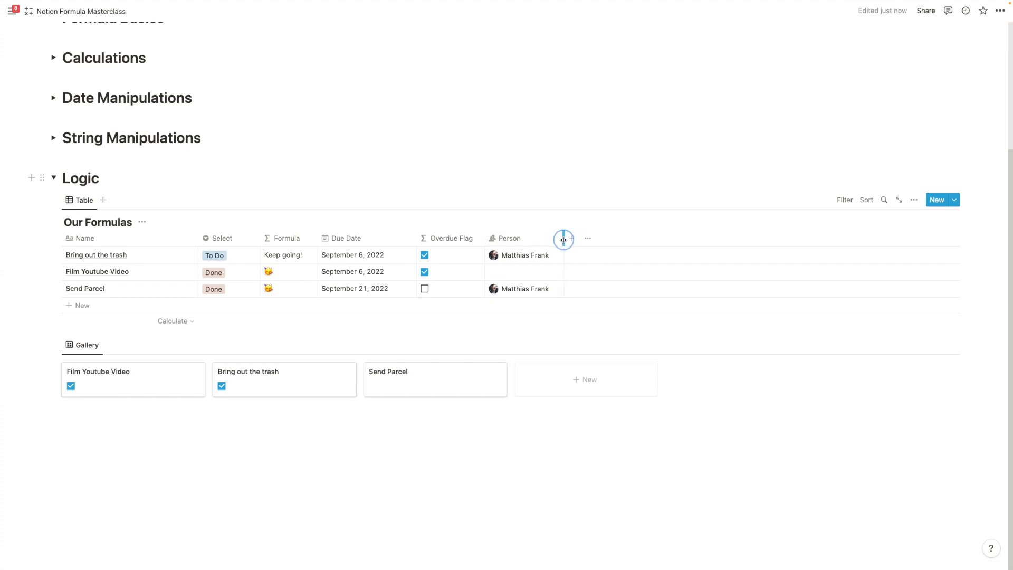
left_click(570, 238)
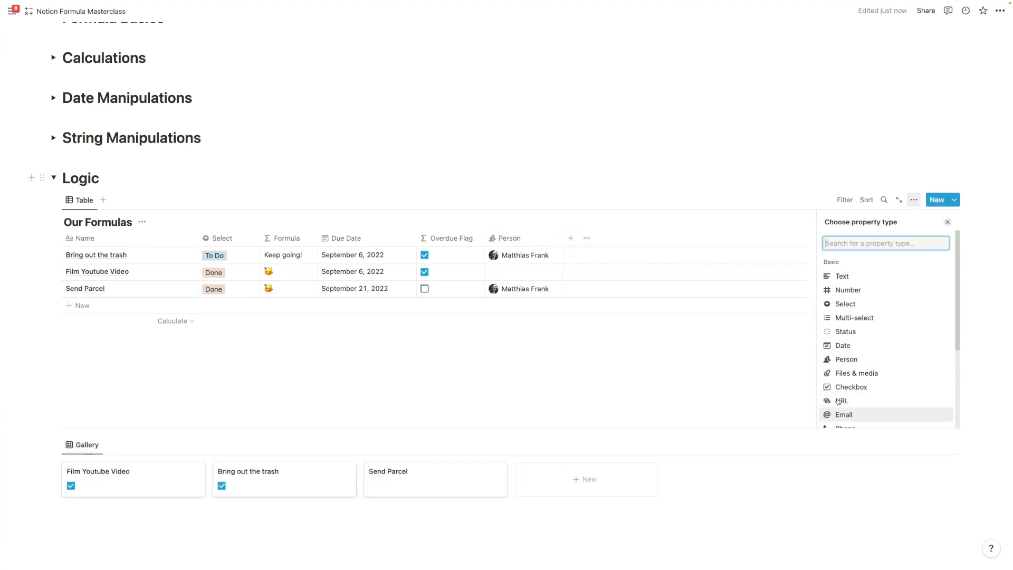
scroll(833, 413, "down", 3)
left_click(850, 336)
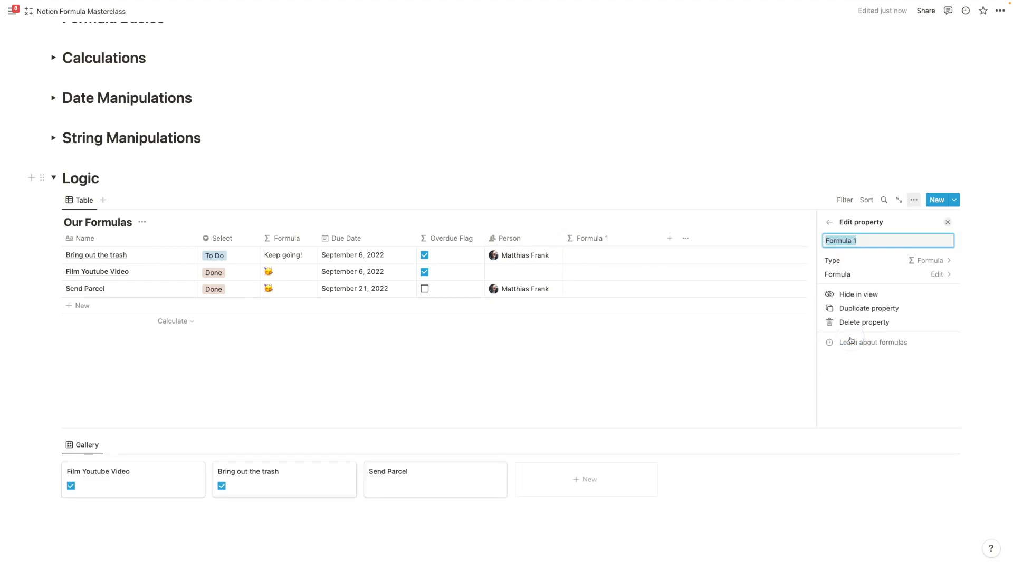
Begin the new property's formula with and(prop("Overdue Flag")==true as the first condition.
left_click(852, 275)
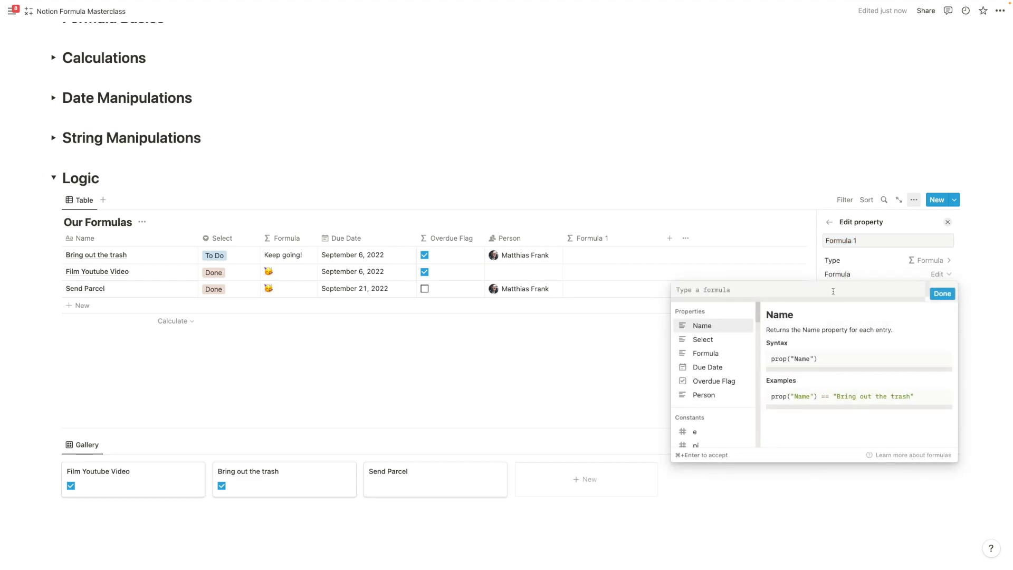
type("and(")
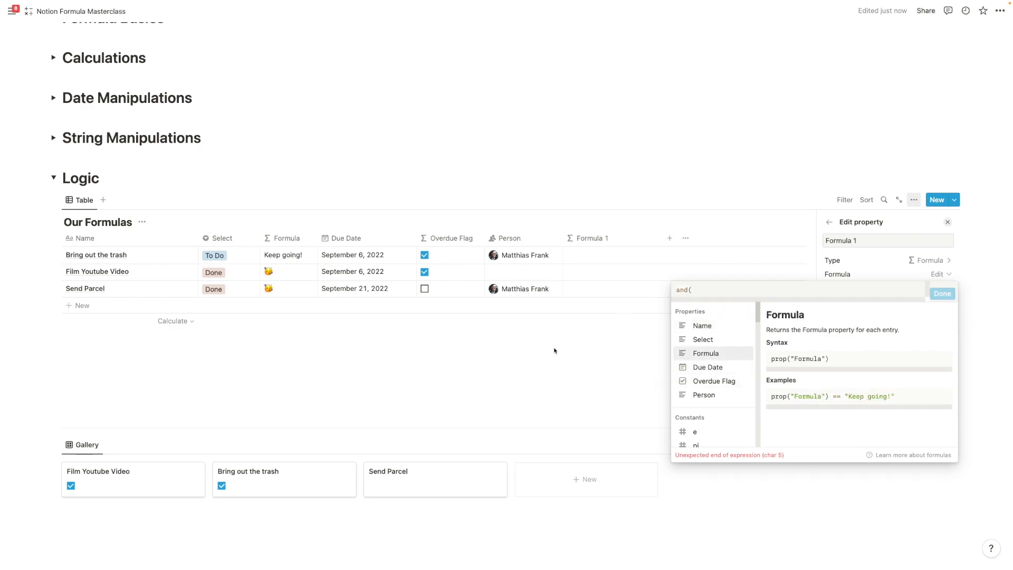
double_click(717, 381)
key("BackSpace")
key("BackSpace")
key("BackSpace")
key("BackSpace")
key("BackSpace")
key("BackSpace")
key("BackSpace")
key("BackSpace")
key("BackSpace")
key("BackSpace")
key("BackSpace")
key("BackSpace")
key("BackSpace")
key("BackSpace")
key("BackSpace")
key("BackSpace")
key("BackSpace")
key("BackSpace")
key("BackSpace")
key("BackSpace")
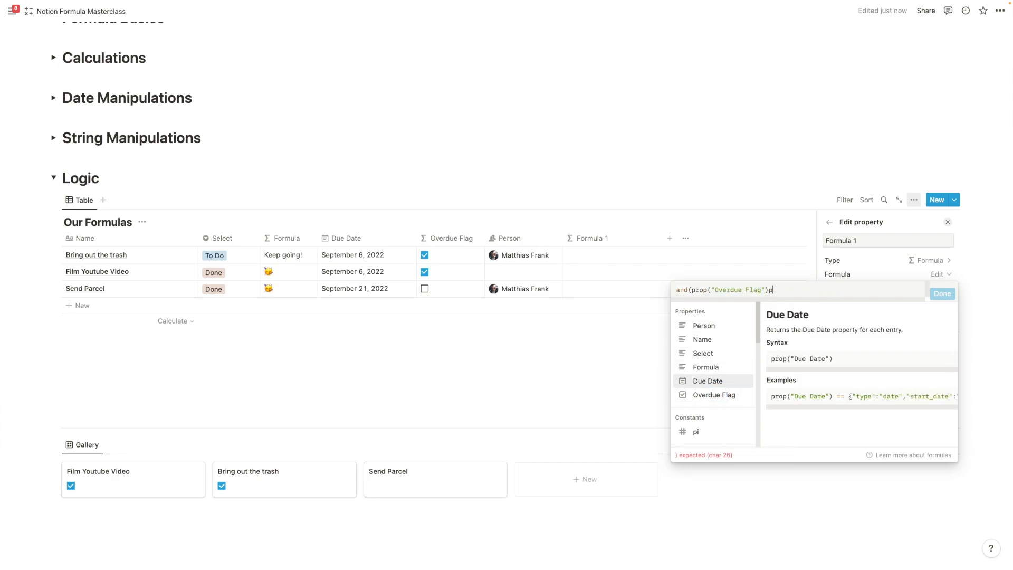
type("==true")
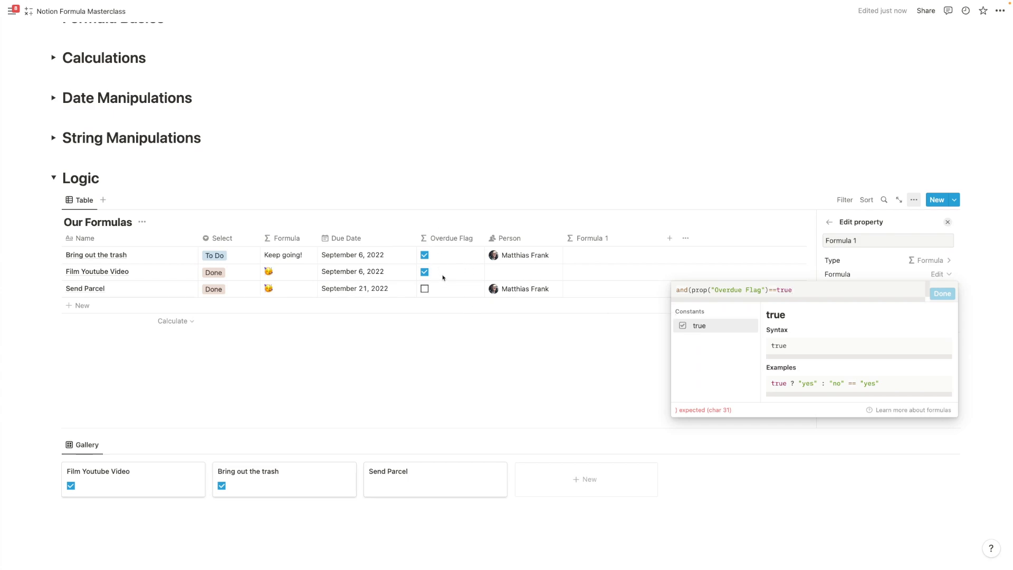
Add a second condition that prop("Person") equals the assigned person's name, close the and() formula, and save it.
type(",")
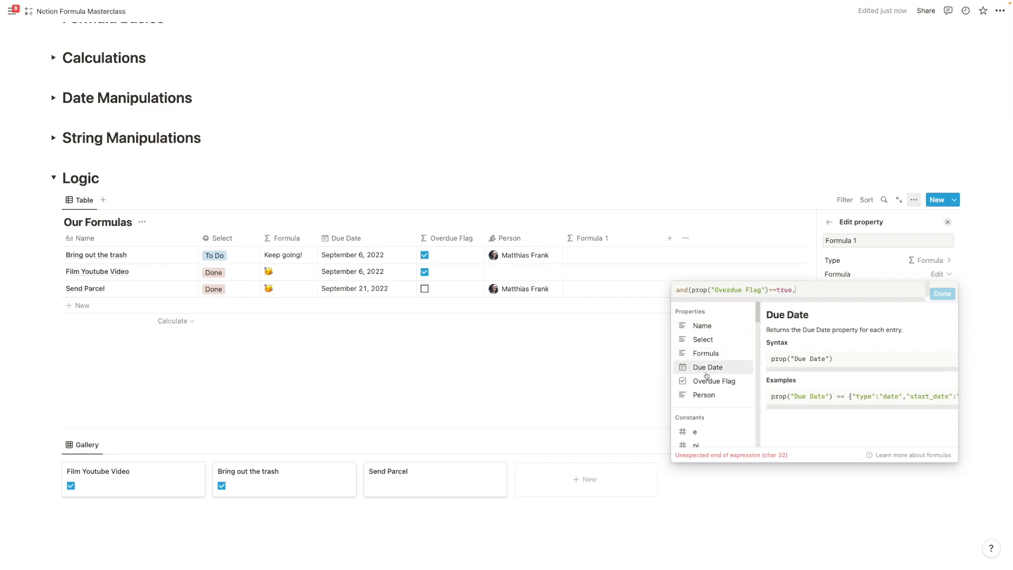
left_click(717, 396)
type("=")
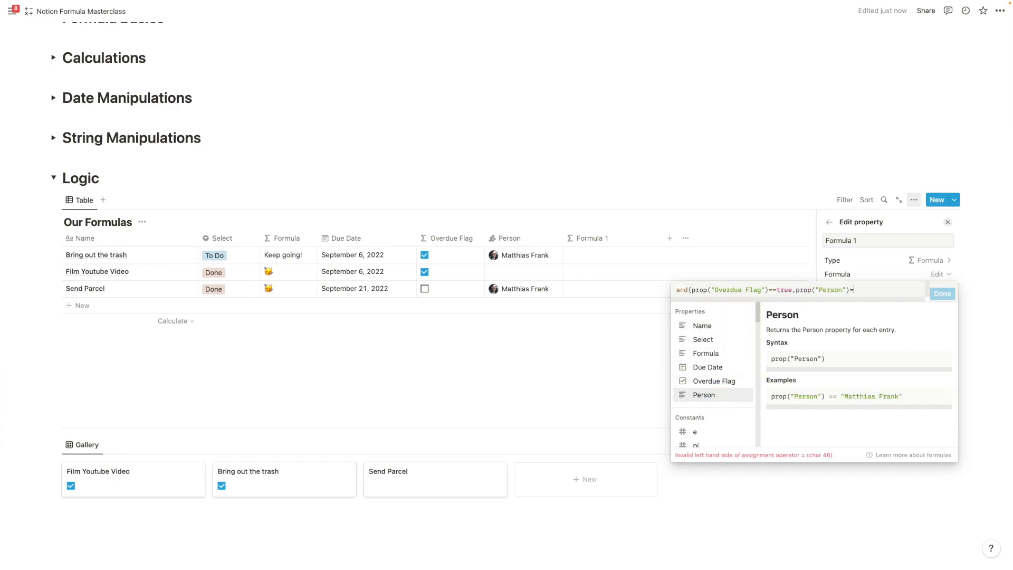
type("=\"Matthias Frank")
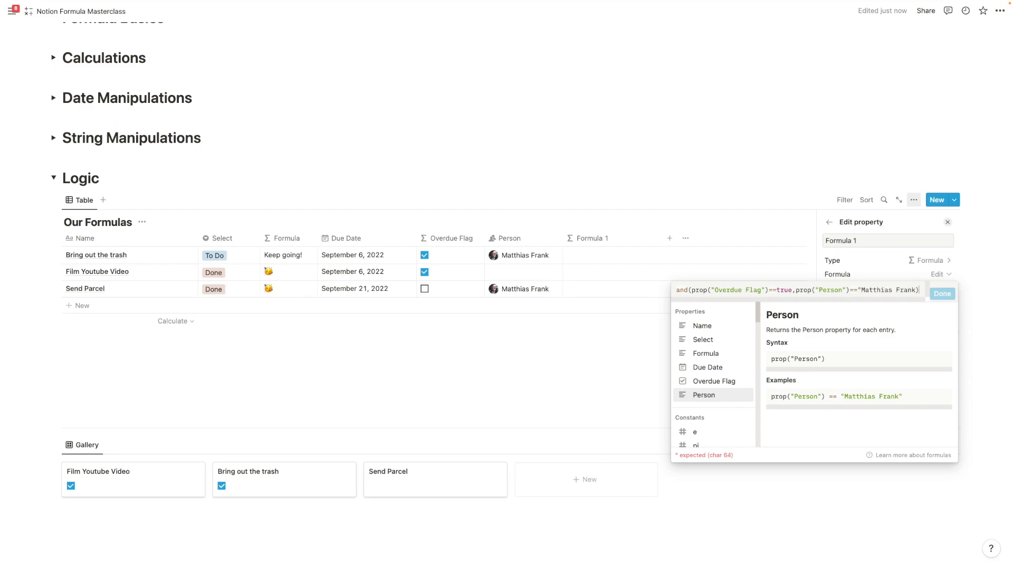
type("\")")
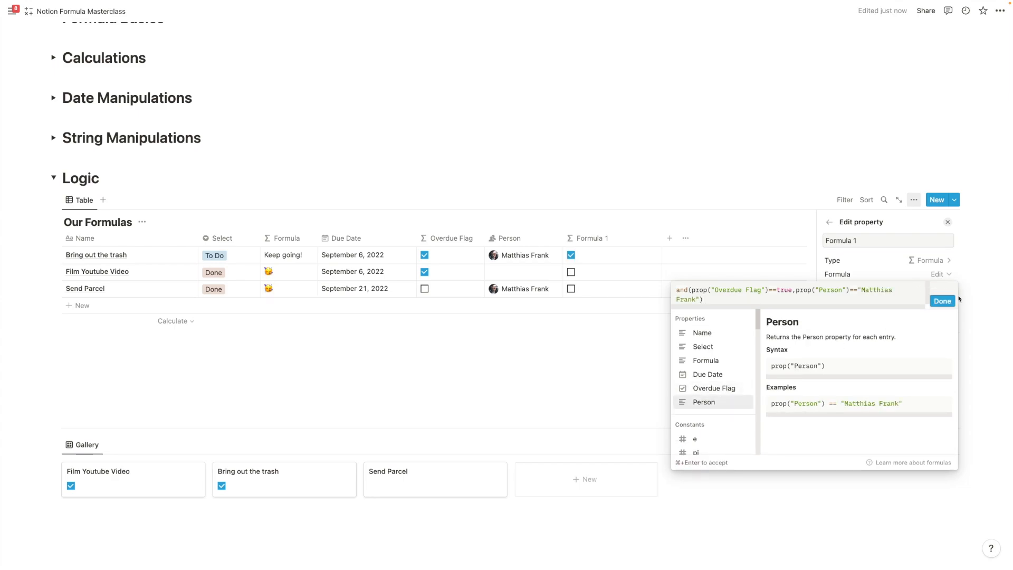
left_click(942, 301)
key("Escape")
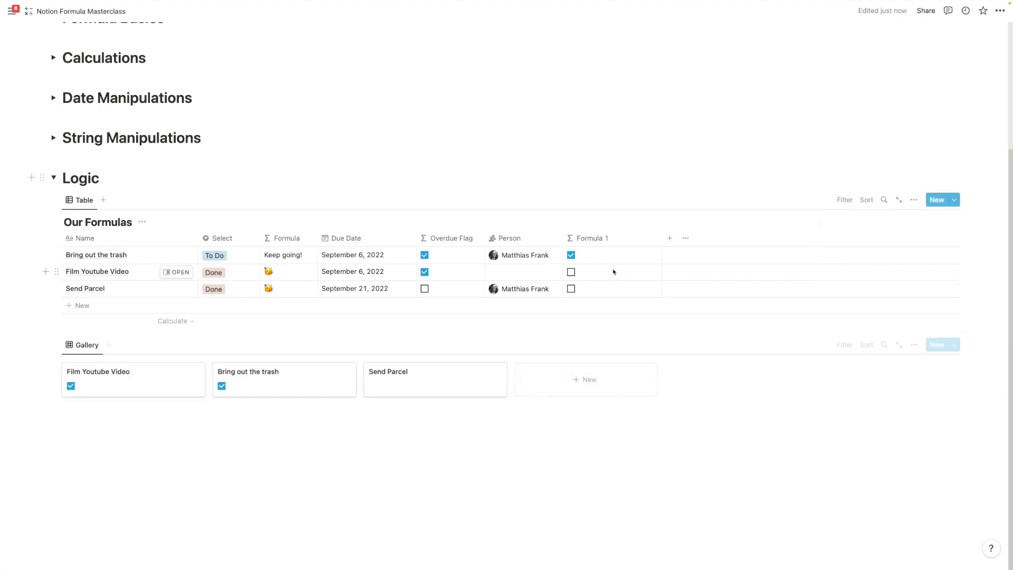
Rename the new formula property to Overdue and my Job and narrow its column slightly.
left_click(598, 238)
key("super+a")
type("Overdue and my Job")
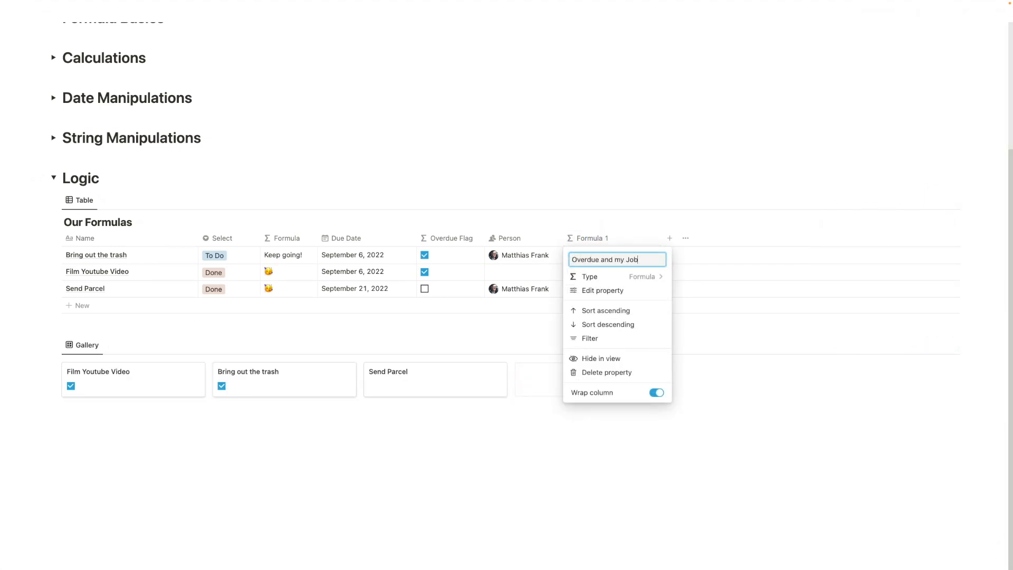
key("Return")
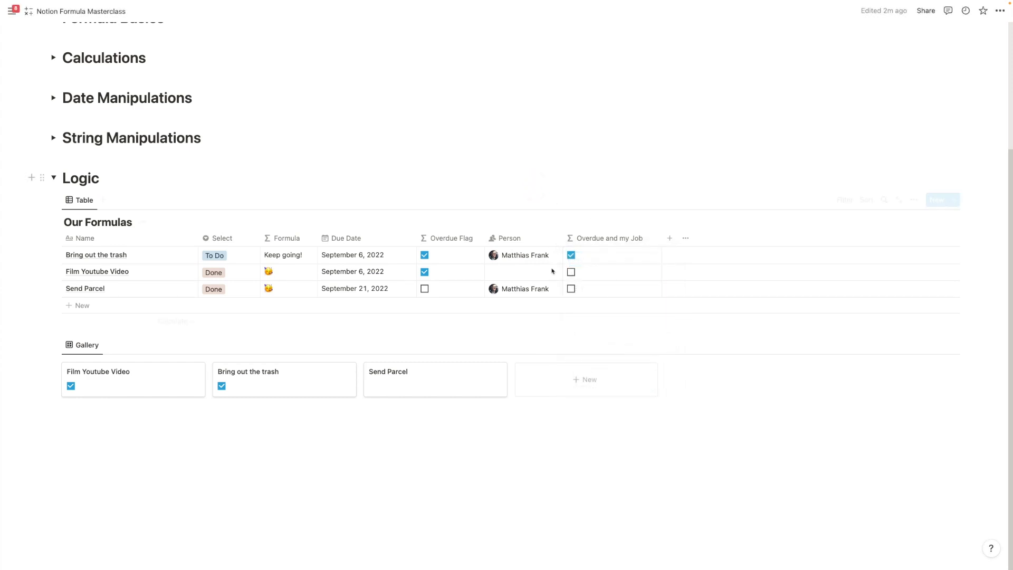
left_click_drag(662, 238, 652, 238)
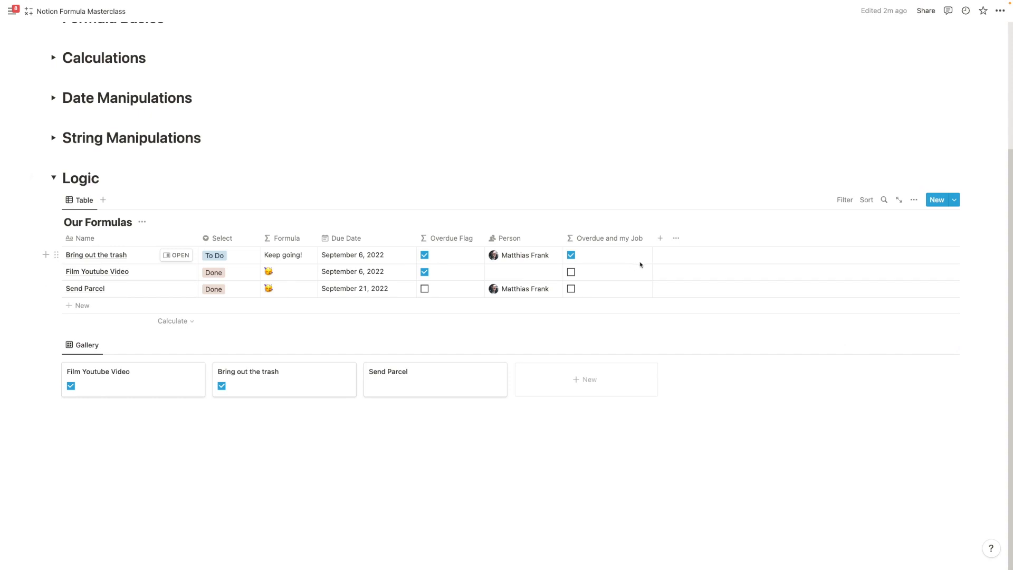
Try adding prop("Select")!="Done" as a third argument of the Overdue and my Job and() formula, and cut it back out.
left_click(615, 257)
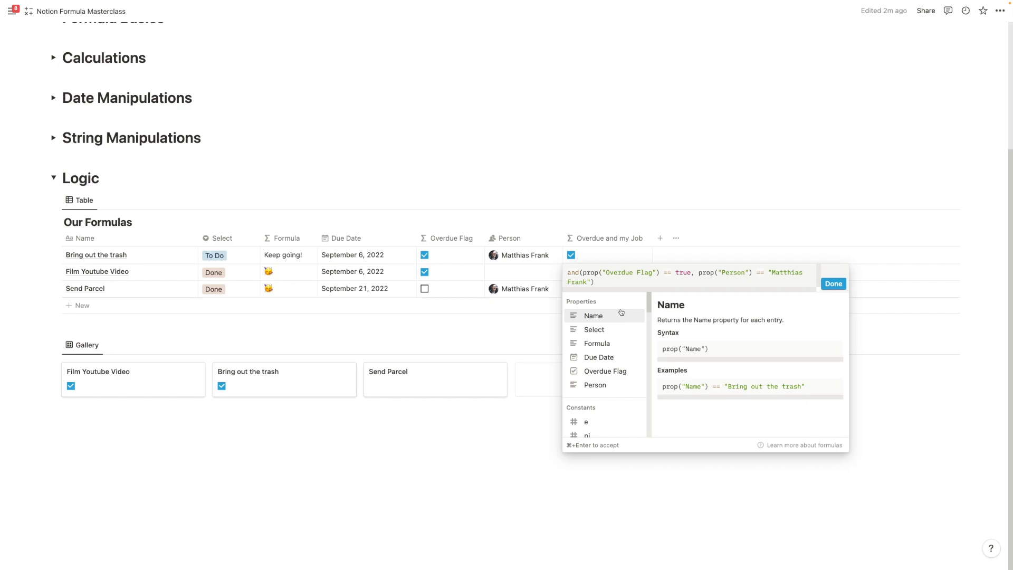
type(",")
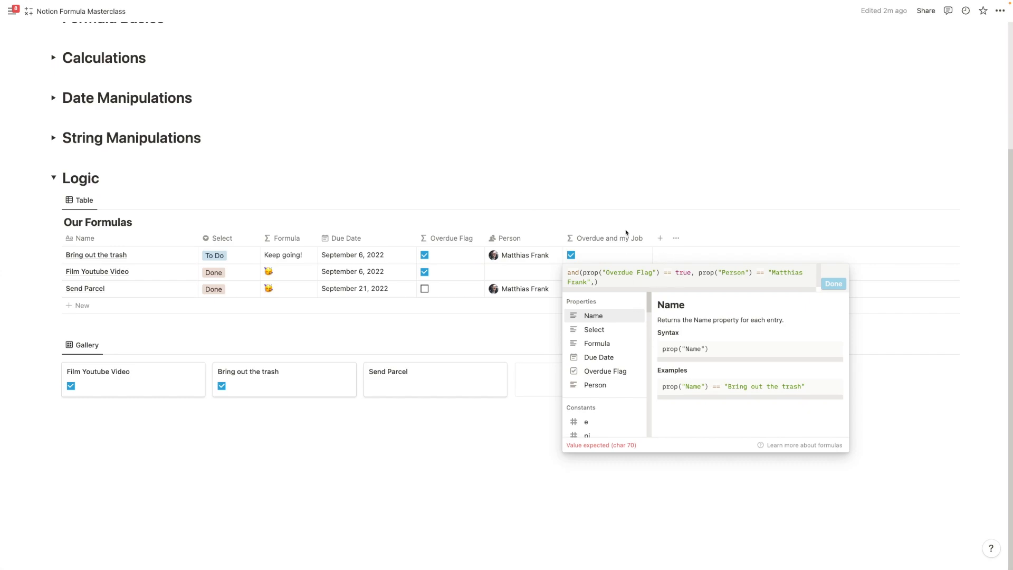
left_click(607, 331)
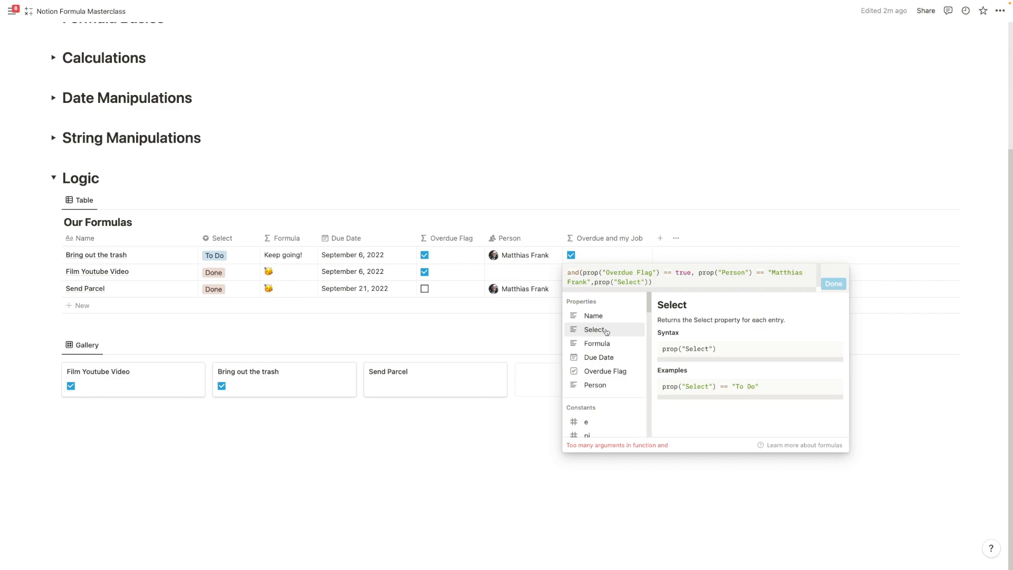
type("!=\"Done\"")
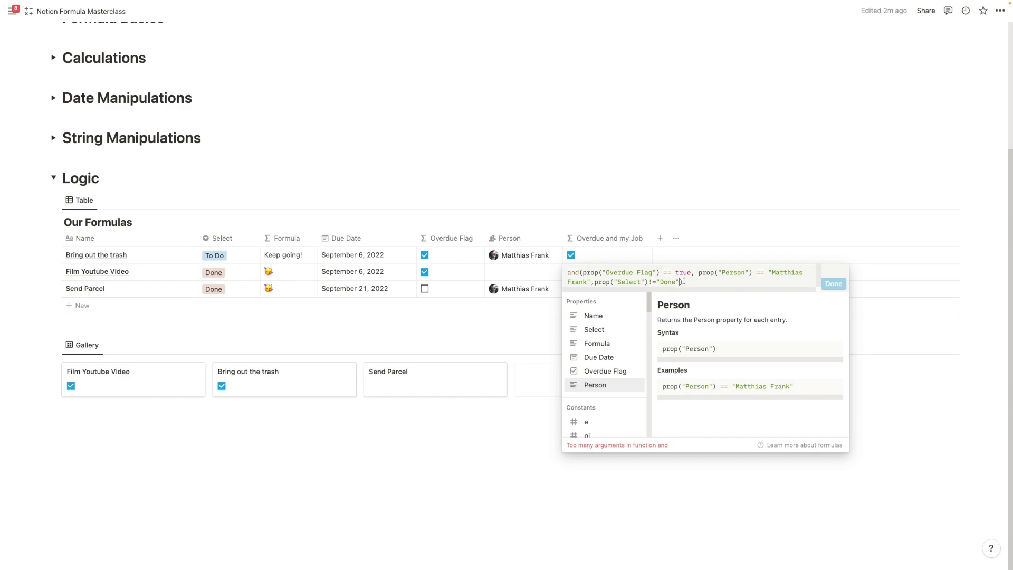
left_click_drag(683, 282, 592, 281)
key("super+x")
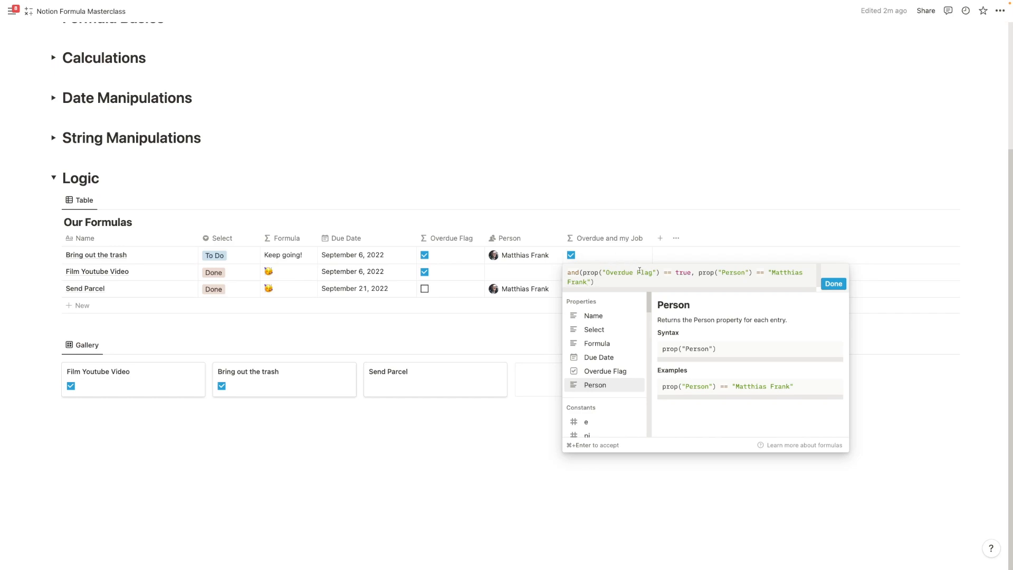
Try nesting a second and( before the Person condition and paste prop("Select")!="Done" after the name.
left_click(698, 273)
type("and")
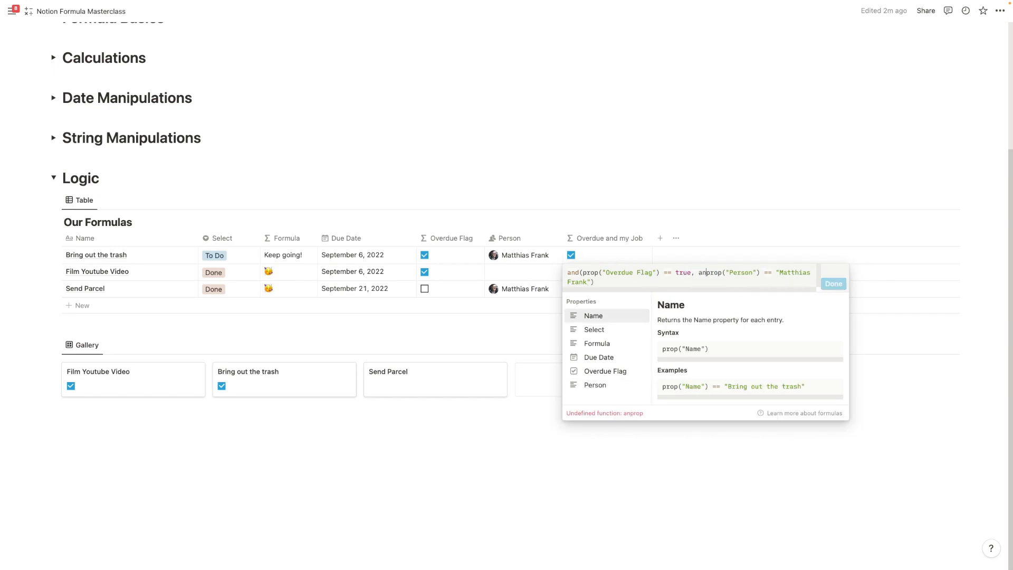
type("(")
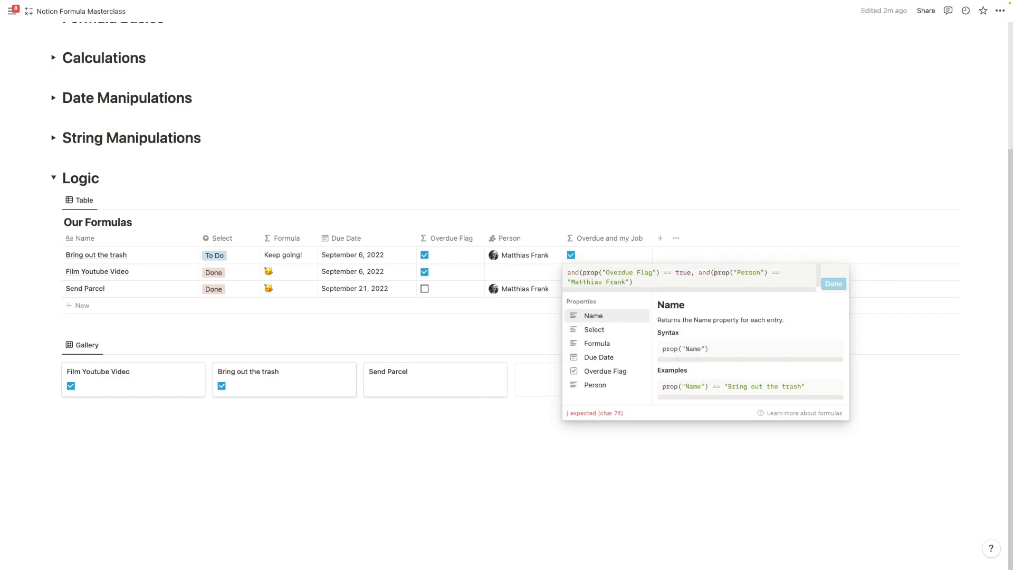
left_click(640, 284)
type(",")
key("super+v")
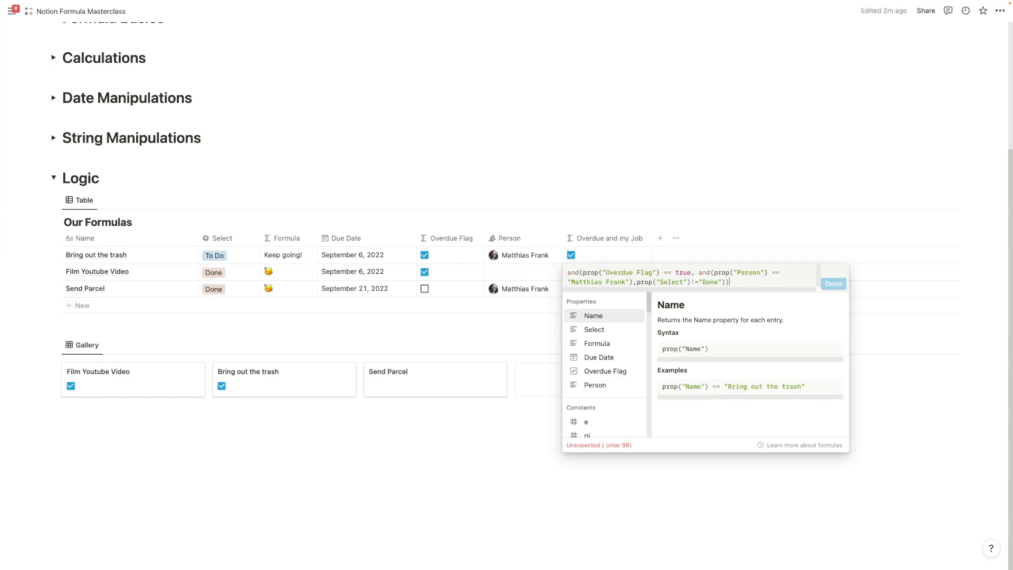
key("BackSpace")
type("))))")
Clear the formula and restart it with and(, prop("Person") equal to the assigned person's name, and a nested and(.
key("super+a")
key("BackSpace")
type("and(")
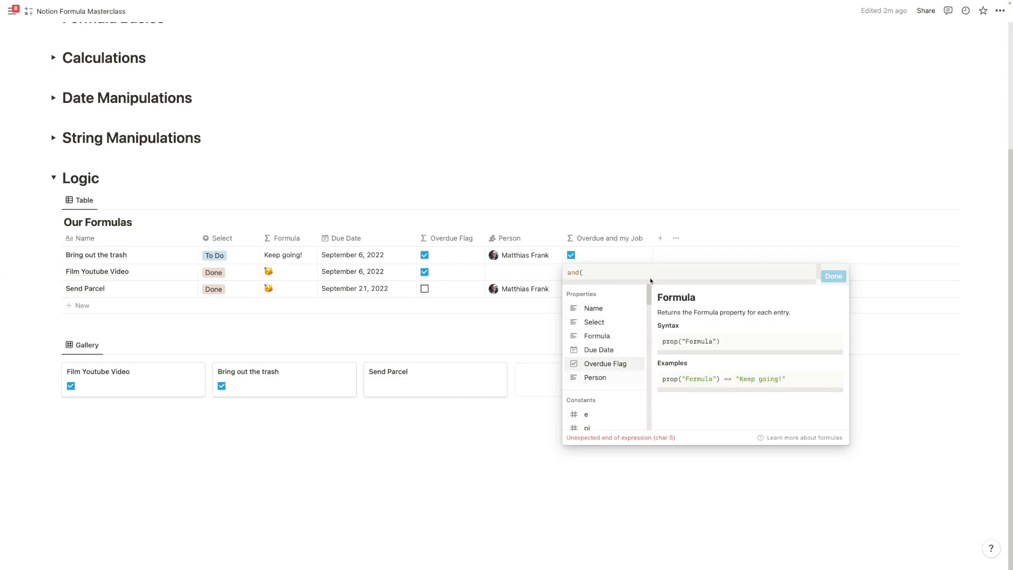
left_click(612, 379)
type("==\"Matthias Frank")
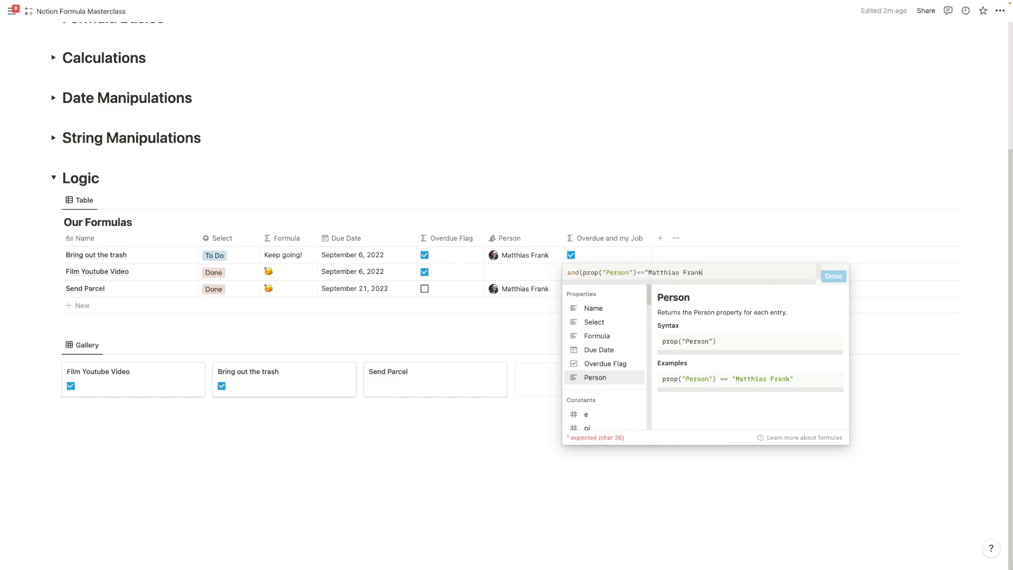
type("\",and(")
Fill the nested and() with prop("Overdue Flag")==true and prop("Select")!="Done", close both functions, and save the formula.
left_click(607, 364)
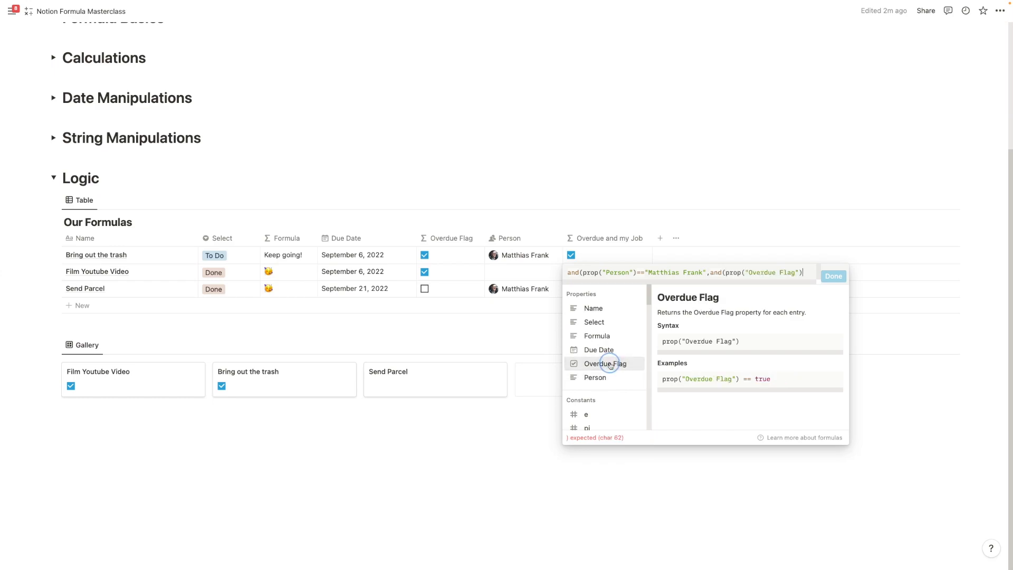
type("y")
key("BackSpace")
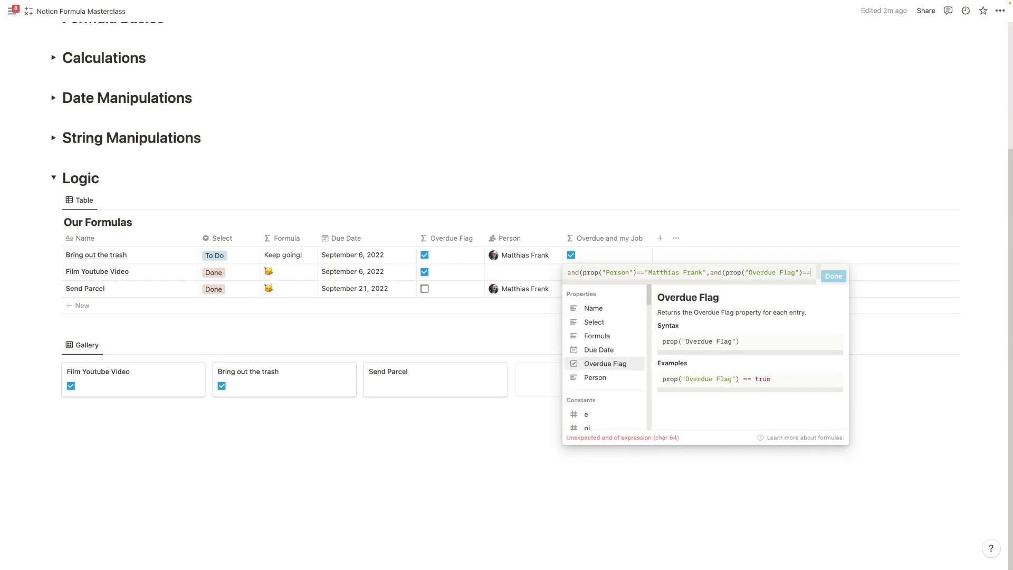
type("==true")
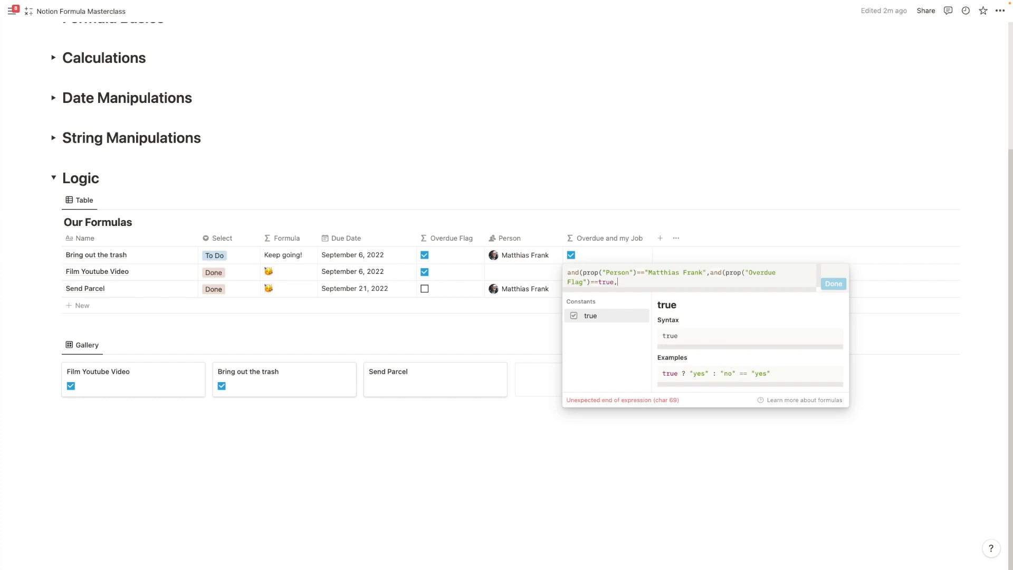
type(",")
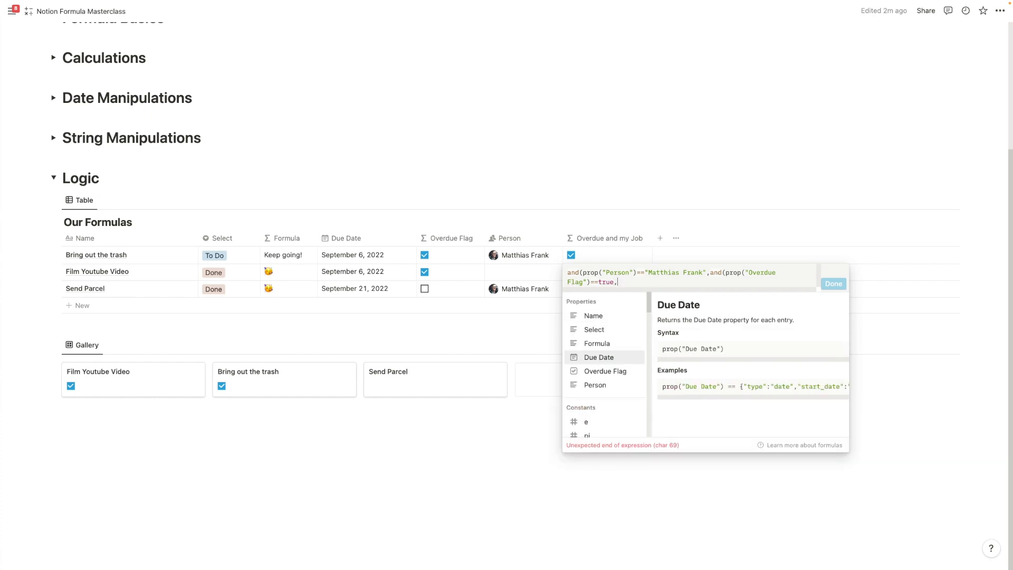
left_click(625, 331)
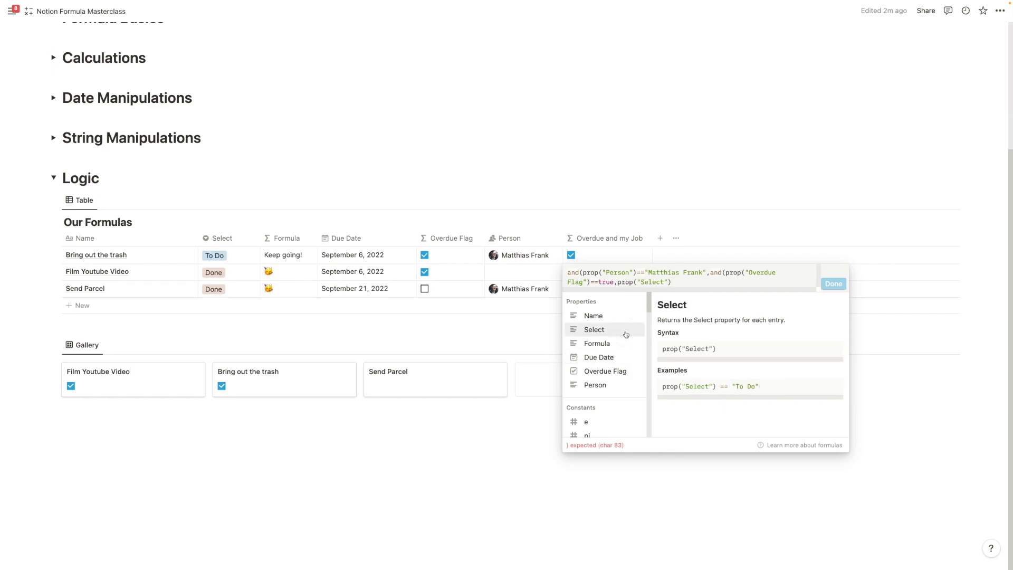
type("!=\"Done\"))")
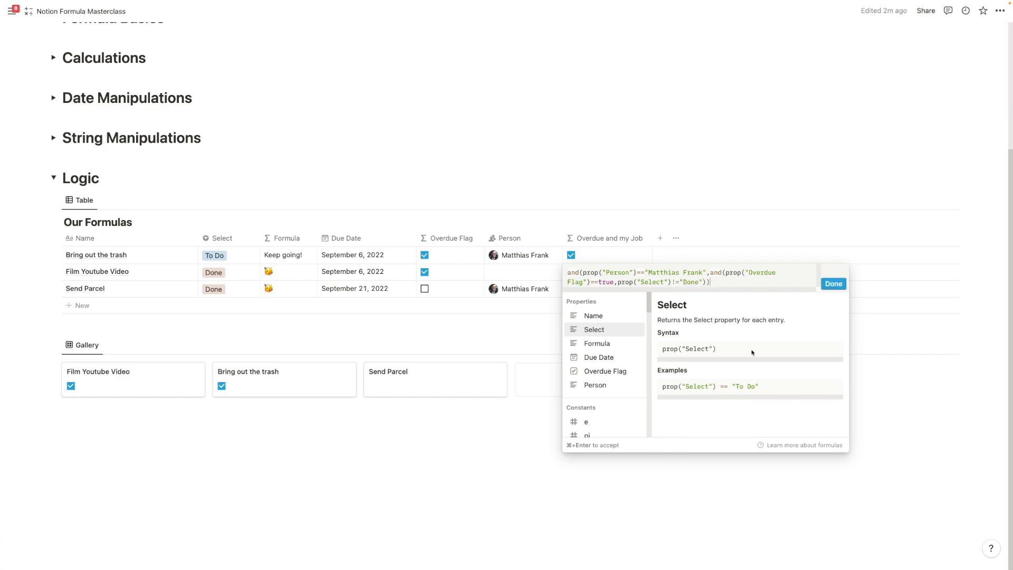
left_click(833, 283)
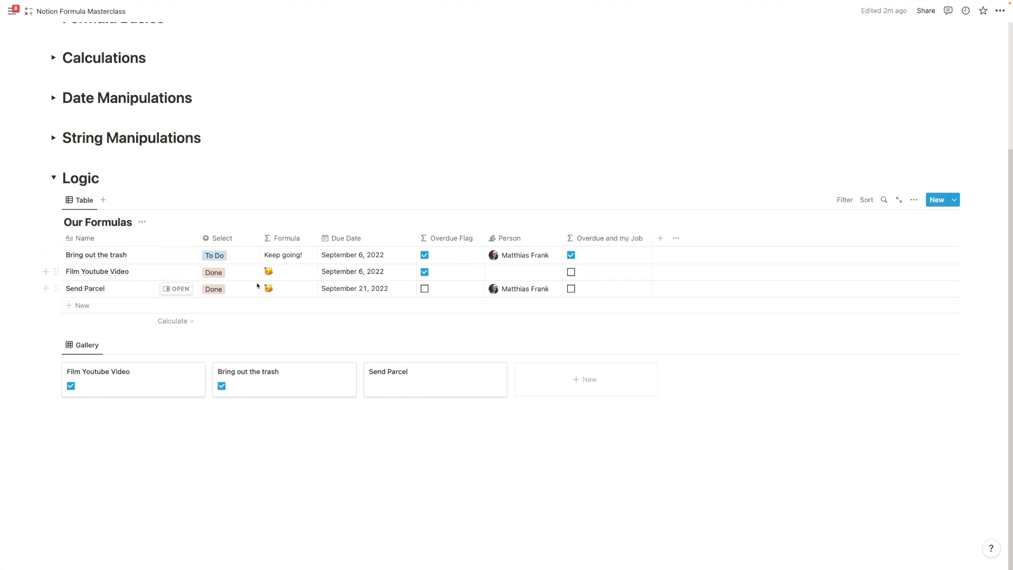
Set Bring out the trash's Select to Done and reopen the Overdue and my Job formula to examine its nested and() structure.
left_click(237, 254)
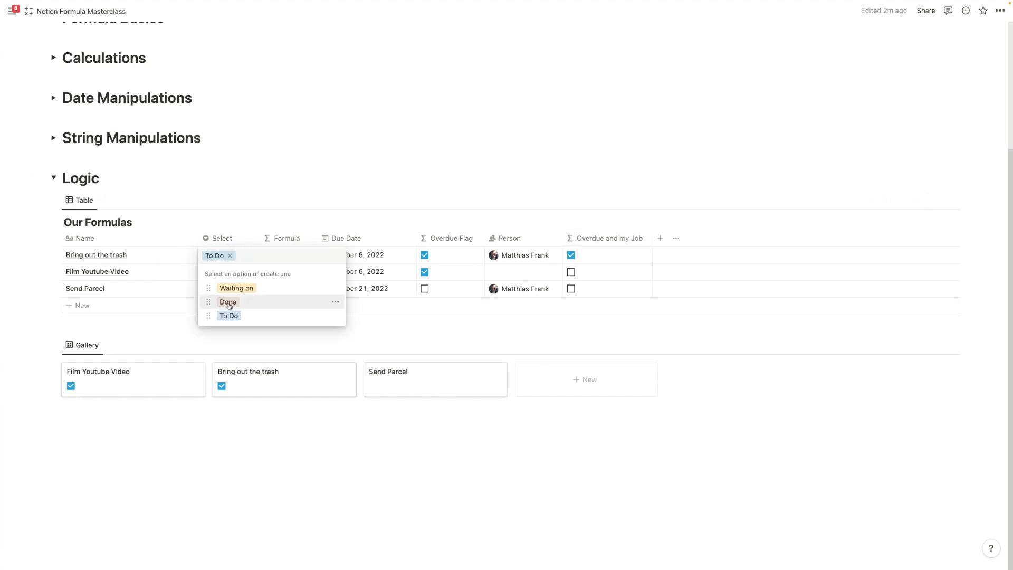
left_click(225, 301)
left_click(607, 254)
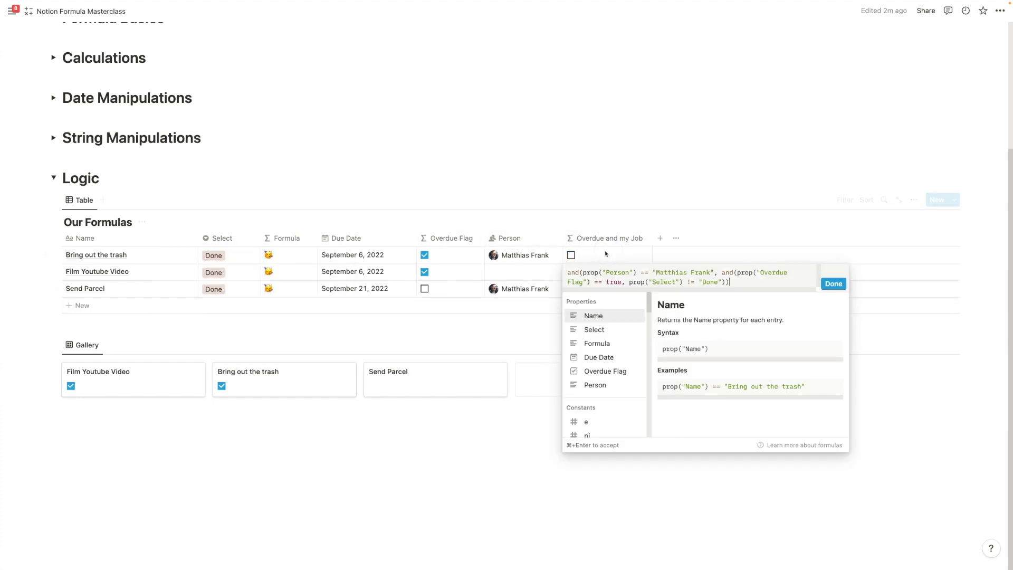
left_click(723, 273)
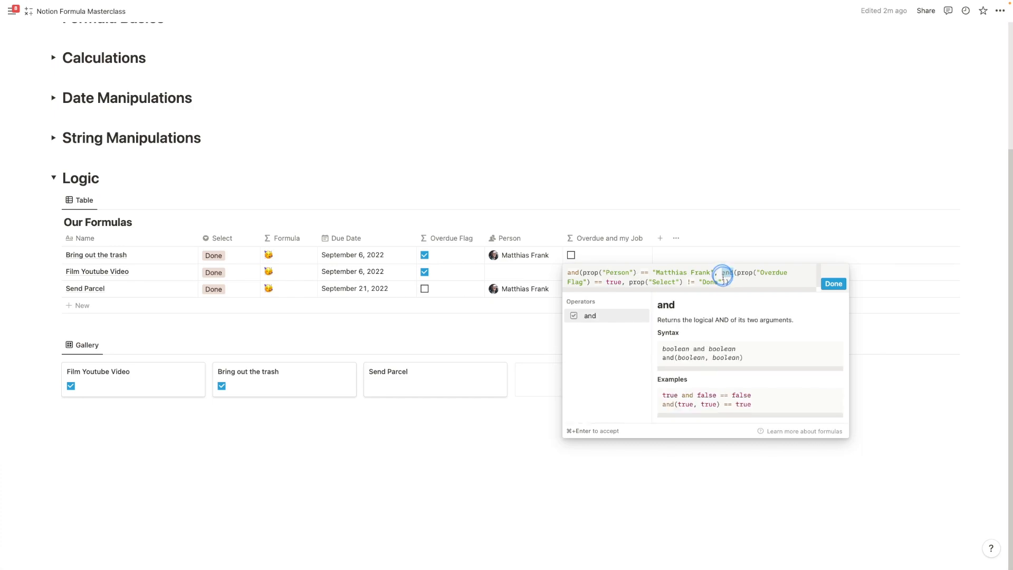
left_click(581, 272)
left_click(568, 271)
left_click(629, 274)
left_click(710, 272)
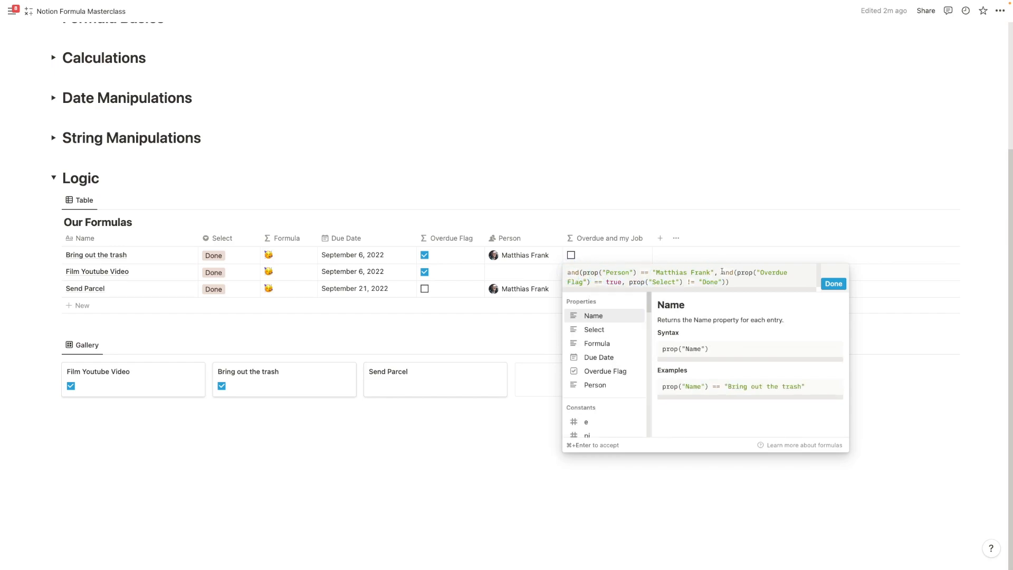
left_click(727, 272)
left_click(741, 280)
Try replacing the whole Overdue and my Job formula with if(, and leave the editor without saving.
key("super+a")
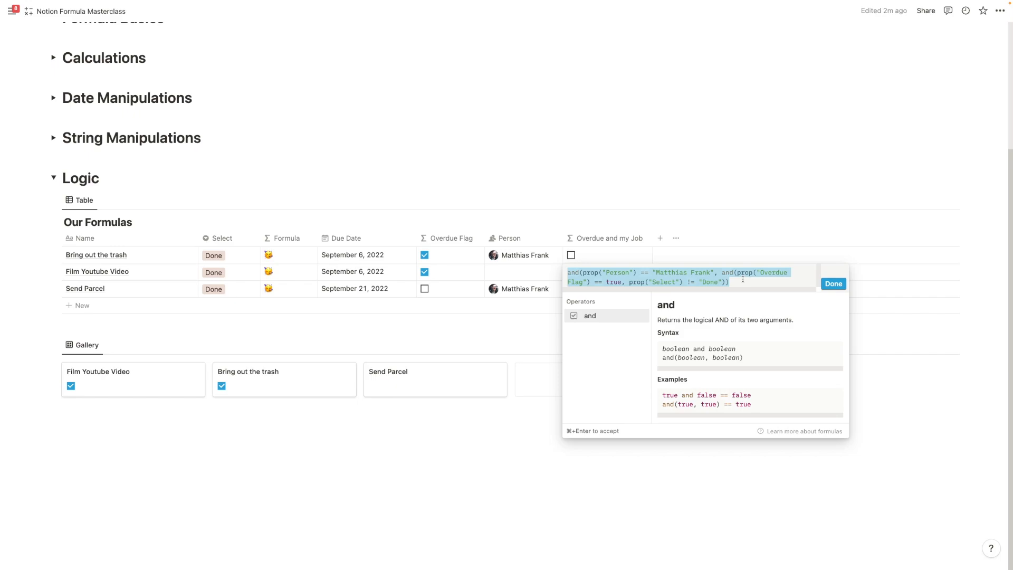
type("if(")
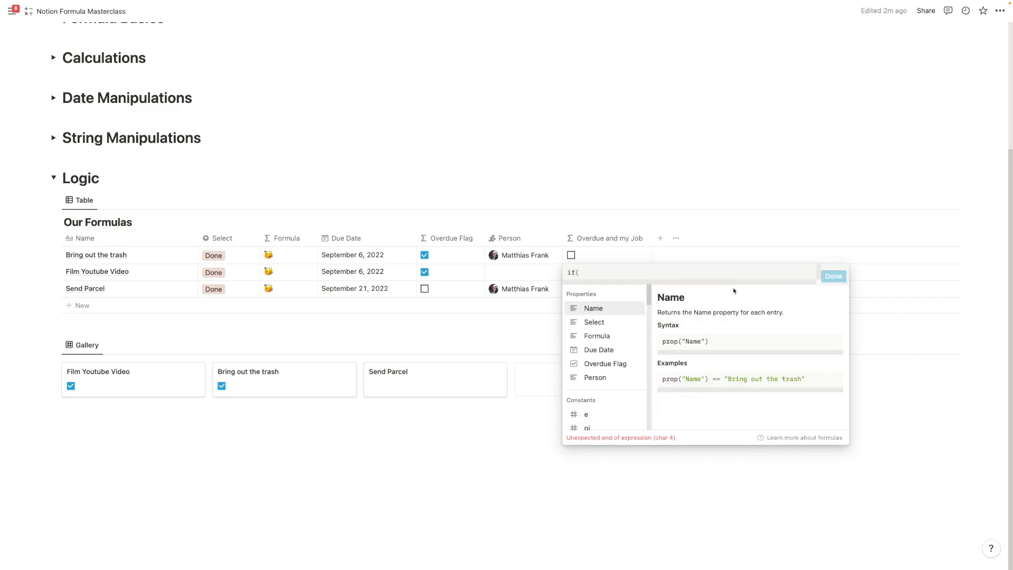
left_click(571, 273)
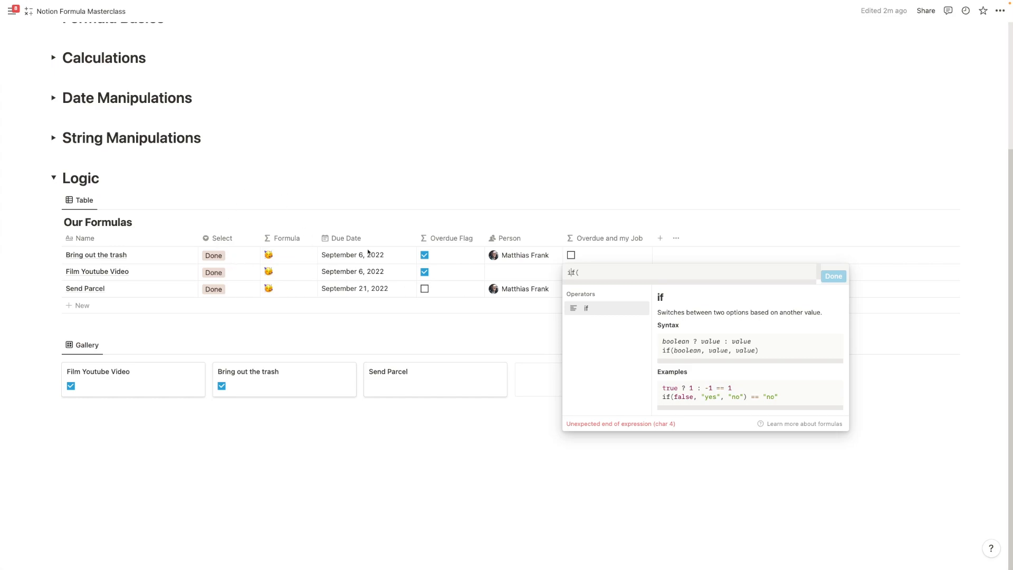
left_click(222, 219)
Set Select to Waiting on for Bring out the trash and to To Do for Film Youtube Video.
left_click(223, 255)
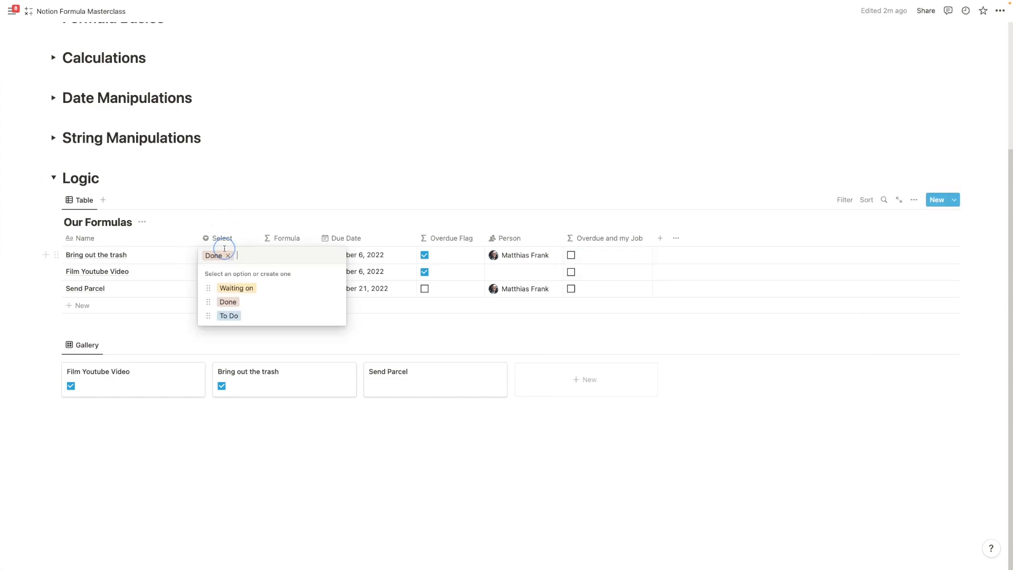
left_click(235, 289)
left_click(235, 190)
left_click(232, 271)
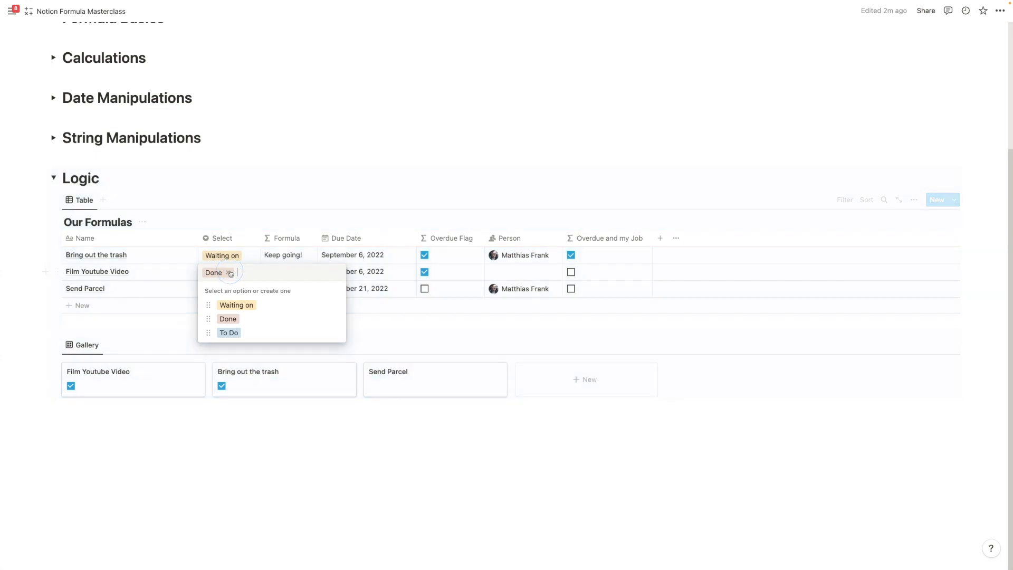
left_click(229, 332)
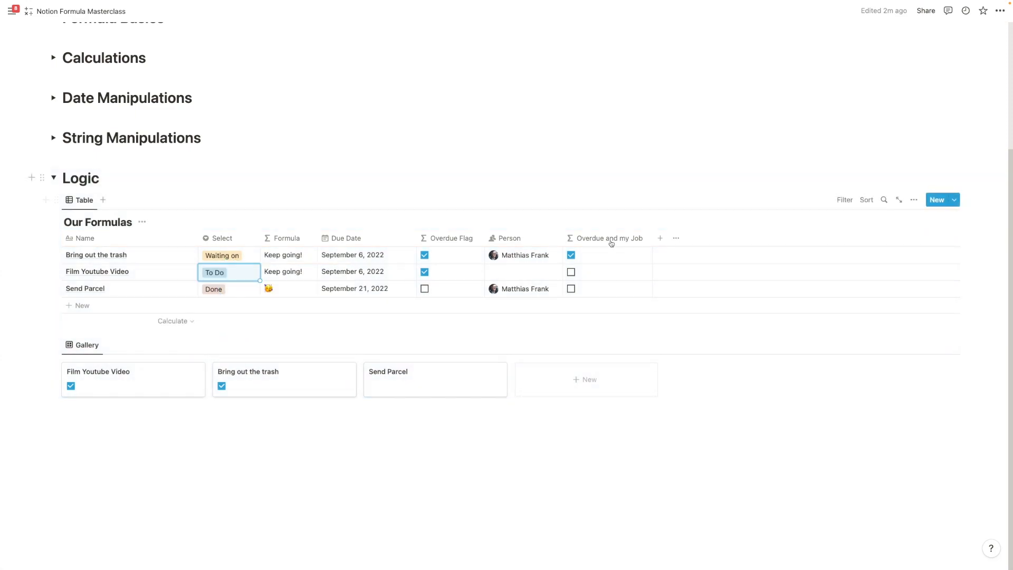
Add another Formula property to the Our Formulas table, after Overdue and my Job.
left_click(597, 261)
key("Escape")
left_click(660, 238)
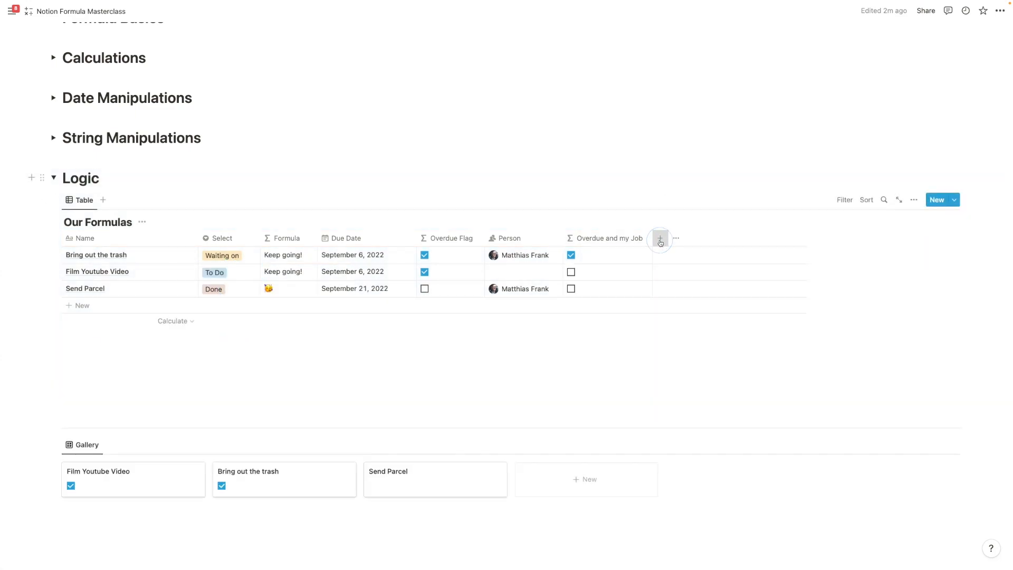
scroll(911, 415, "down", 4)
left_click(857, 352)
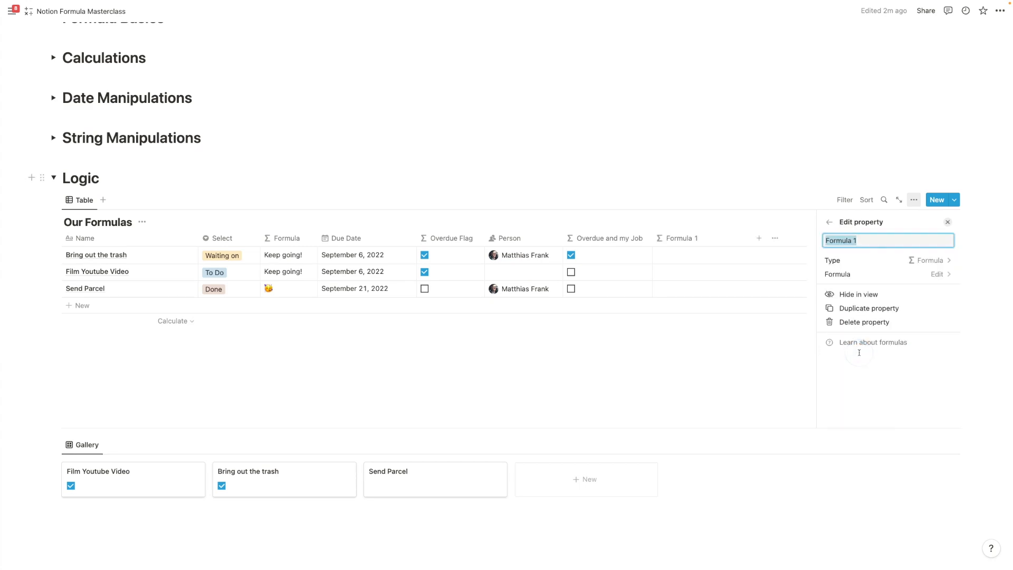
Begin the Formula 1 formula with if(prop("Select")=="Waiting On", returning a stopwatch emoji when the condition is true.
left_click(860, 275)
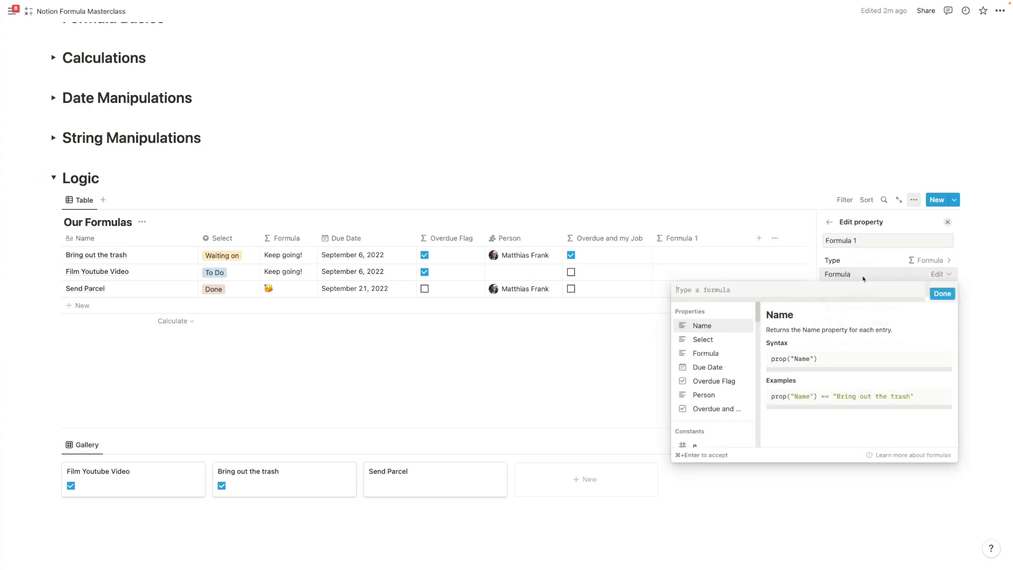
type("if(")
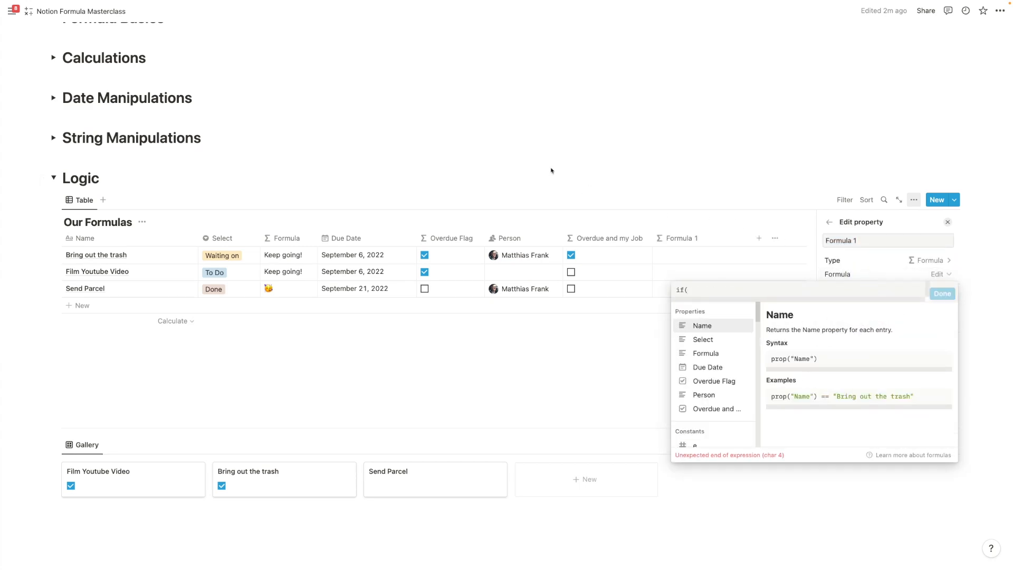
left_click(710, 343)
type("==\"Waiting On\",")
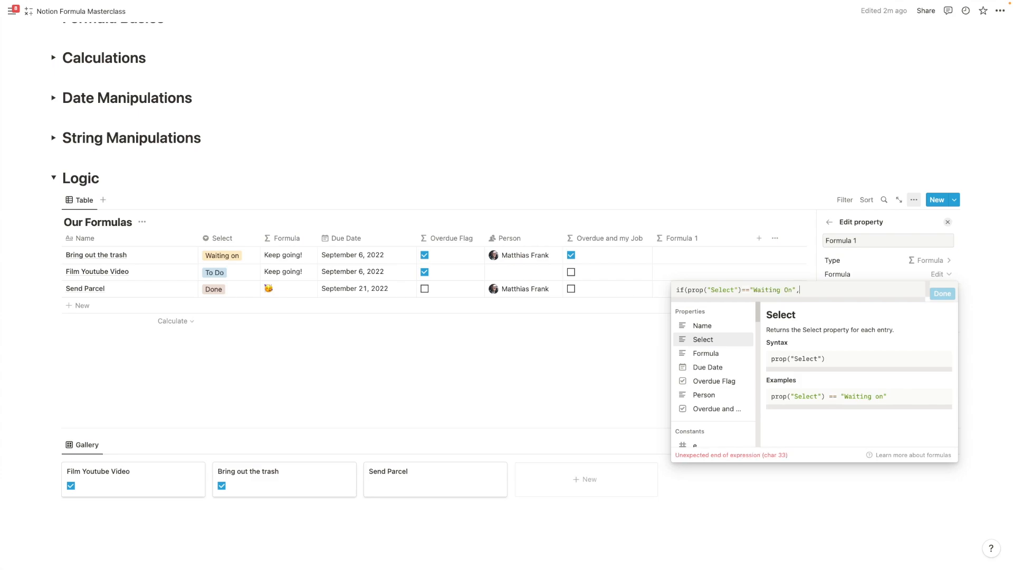
type("\"")
key("ctrl+super+space")
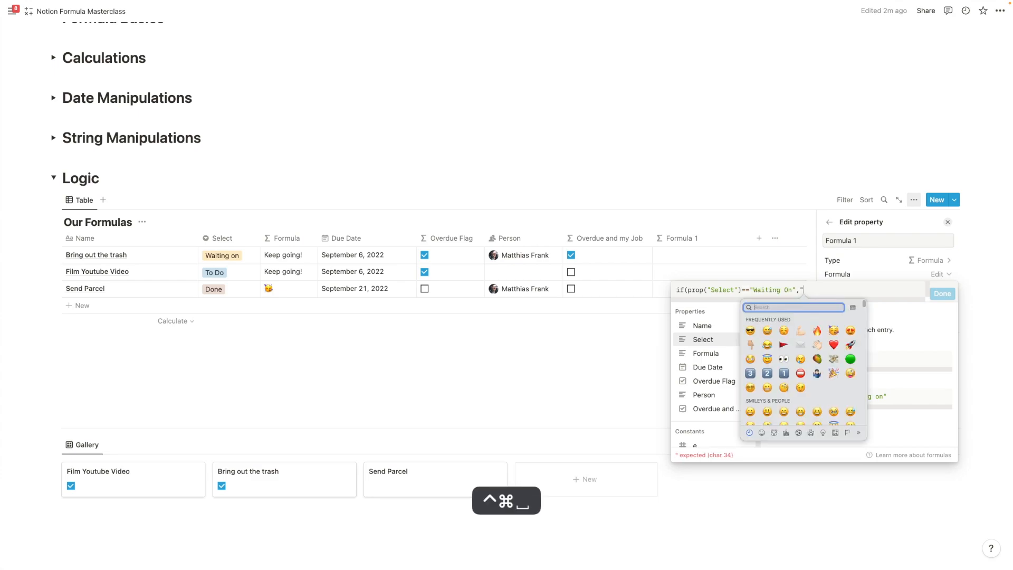
type("time")
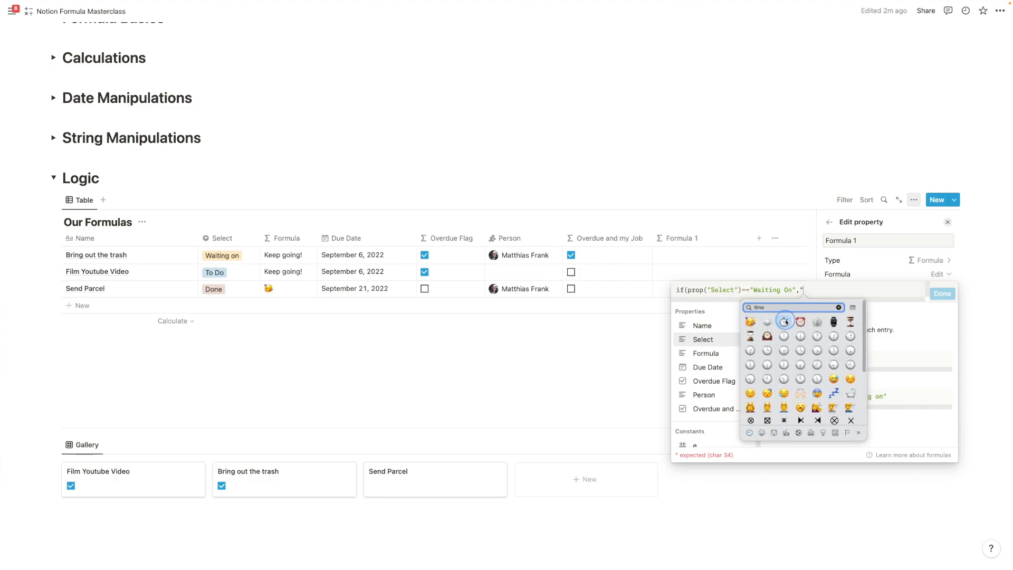
left_click(785, 322)
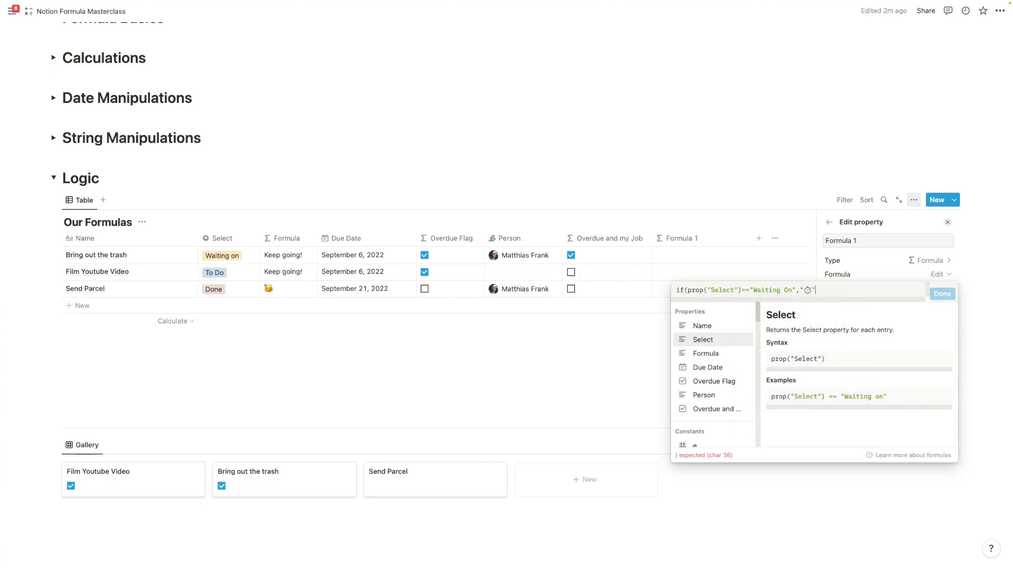
Nest a second if() as the else value, checking prop("Select")=="To Do" and returning a flexed biceps emoji.
type("\",if(")
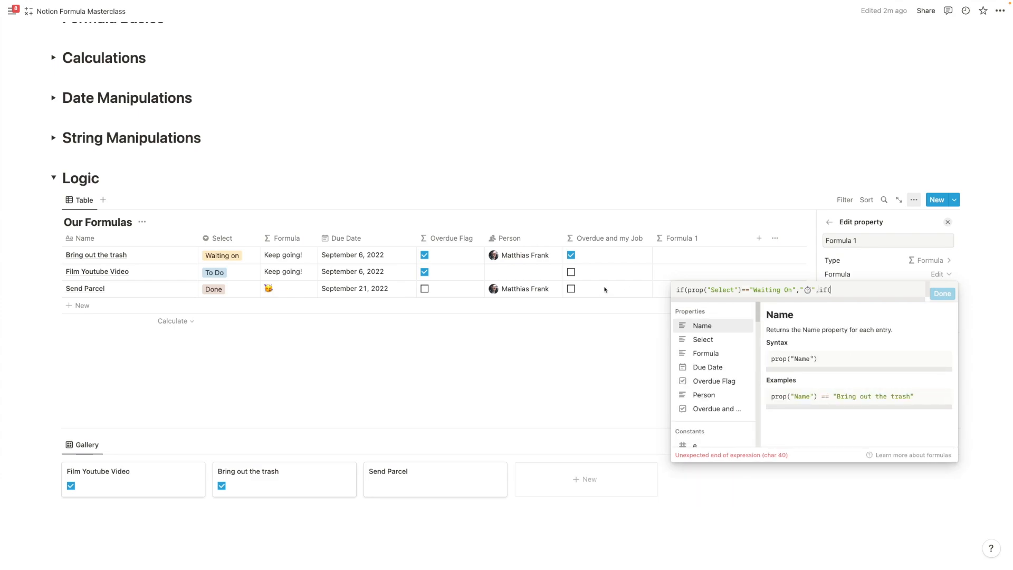
key("Down")
key("Return")
type("==\"To Do\"")
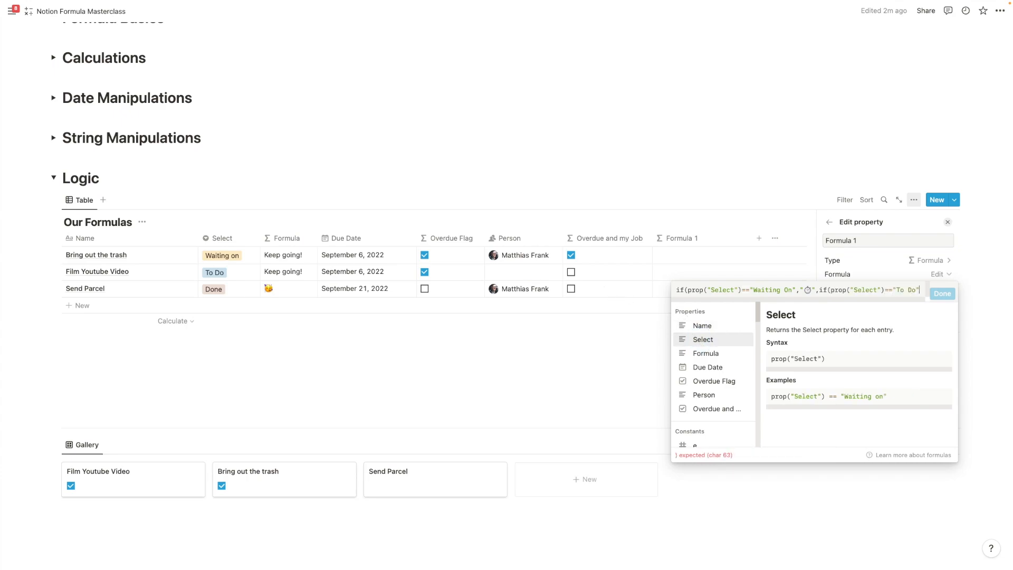
type(",\"")
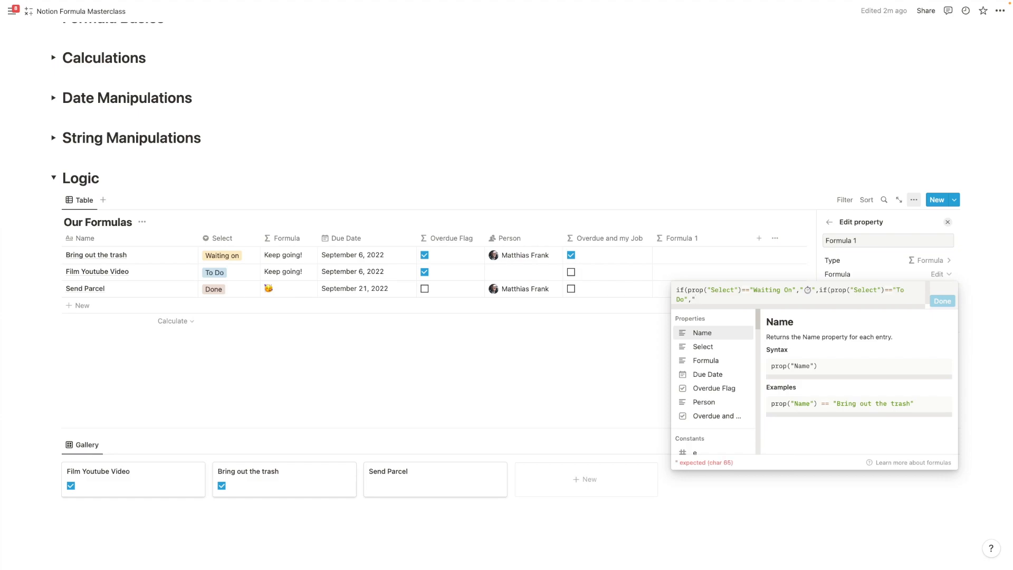
key("ctrl+super+space")
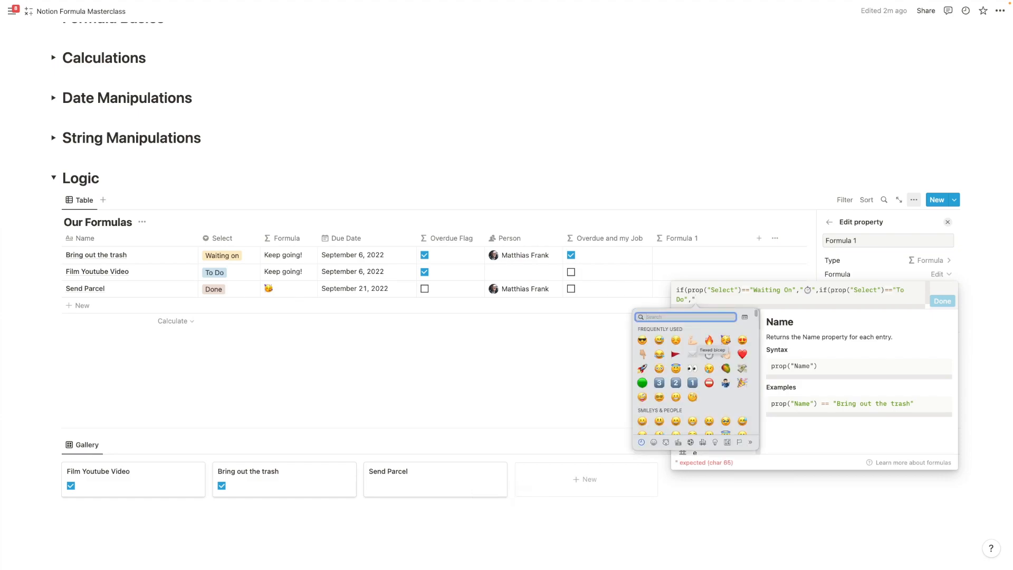
left_click(690, 342)
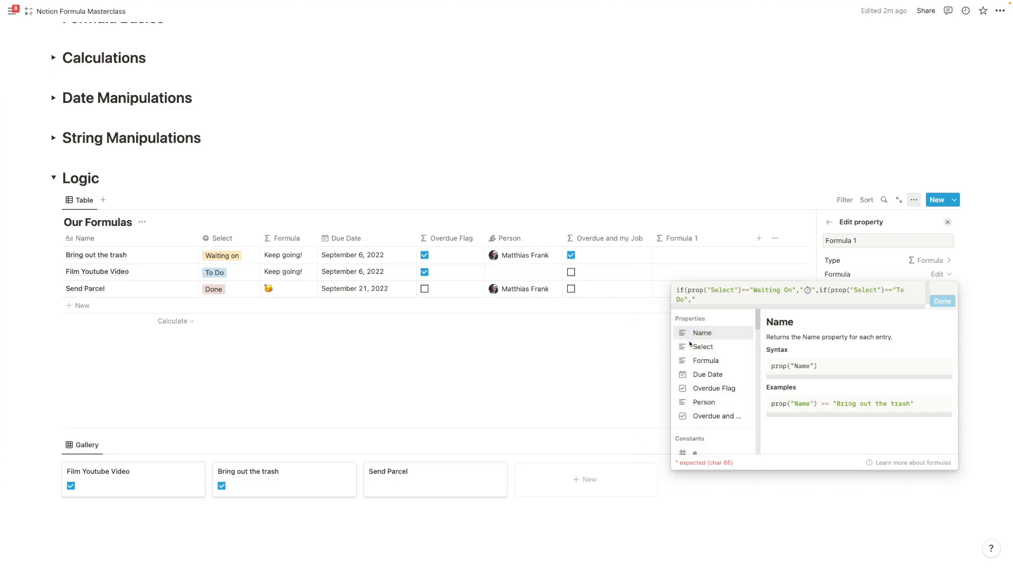
Give the nested if() a green circle emoji as its else value and close both functions.
type("\",")
type("\"")
key("ctrl+super+space")
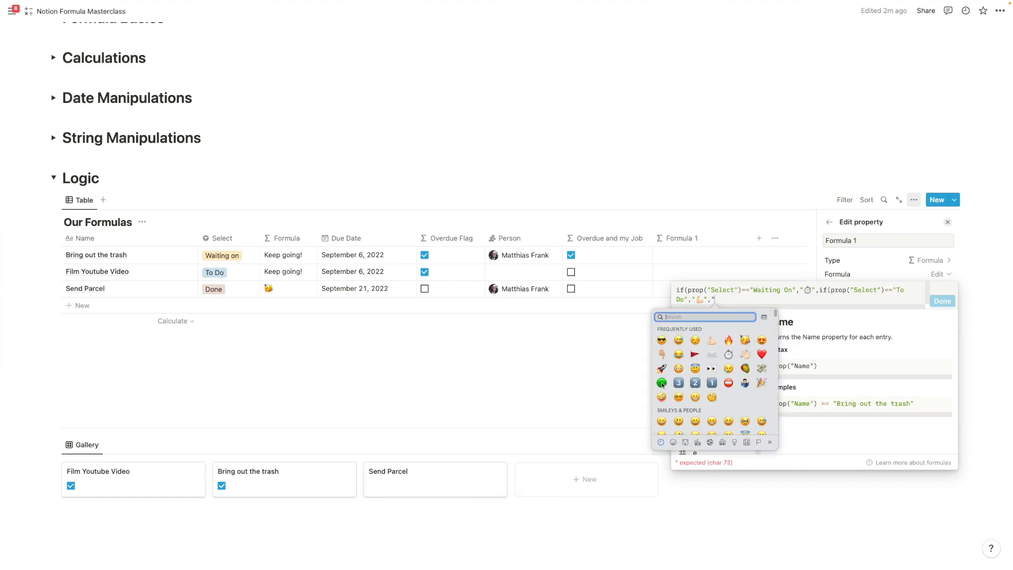
key("Escape")
type("\"")
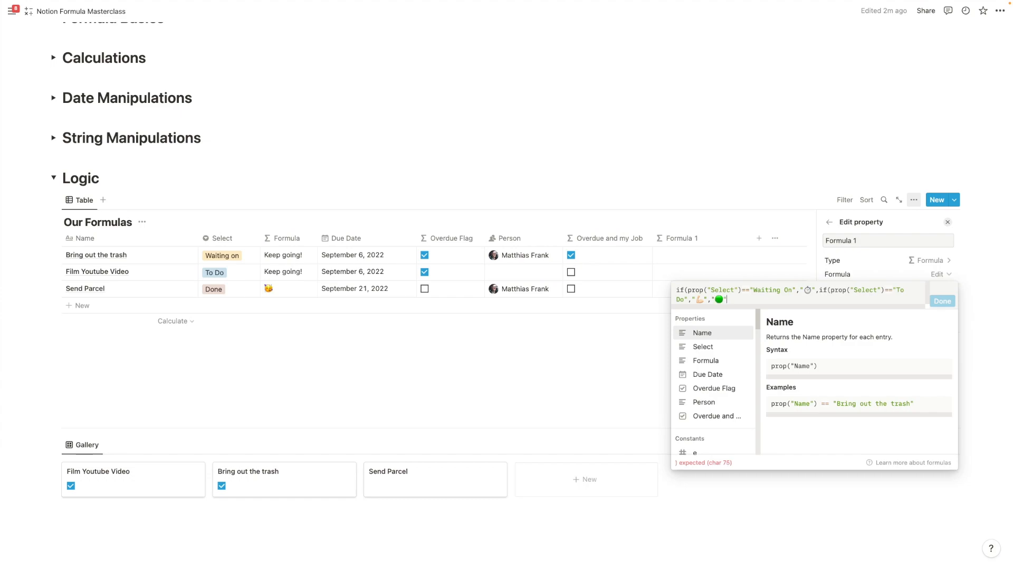
type(")))")
key("BackSpace")
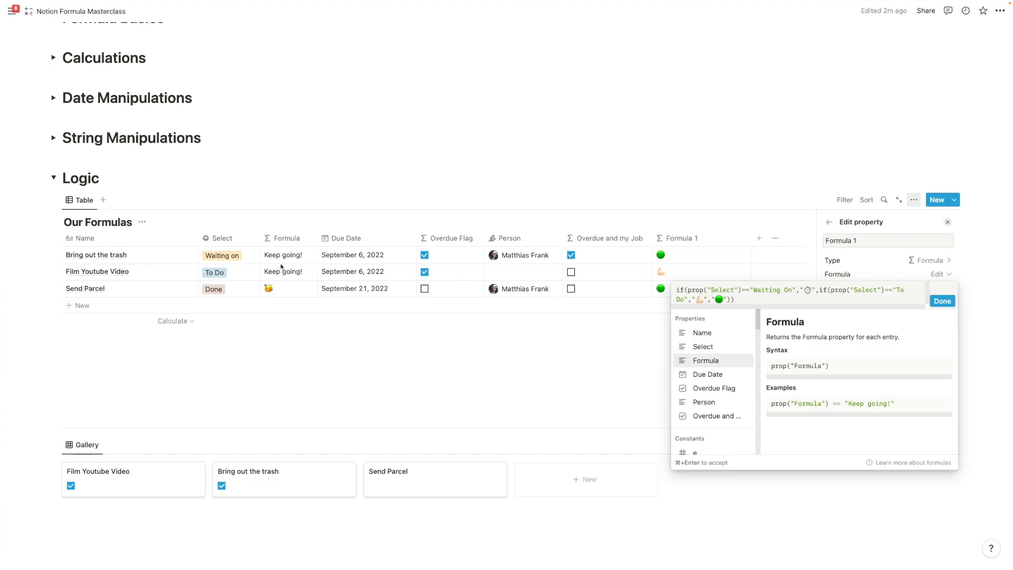
Correct the first condition's text to "Waiting on" and save the nested if() formula.
left_click(787, 288)
key("BackSpace")
type("o")
left_click(943, 300)
left_click(719, 183)
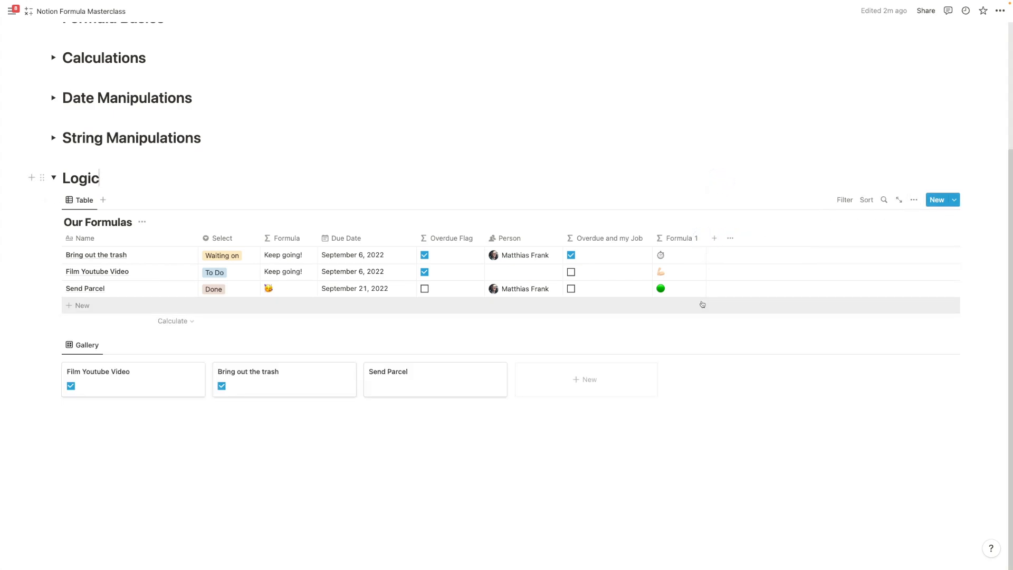
Add another Formula property after Formula 1 and name it Alternives.
left_click(714, 238)
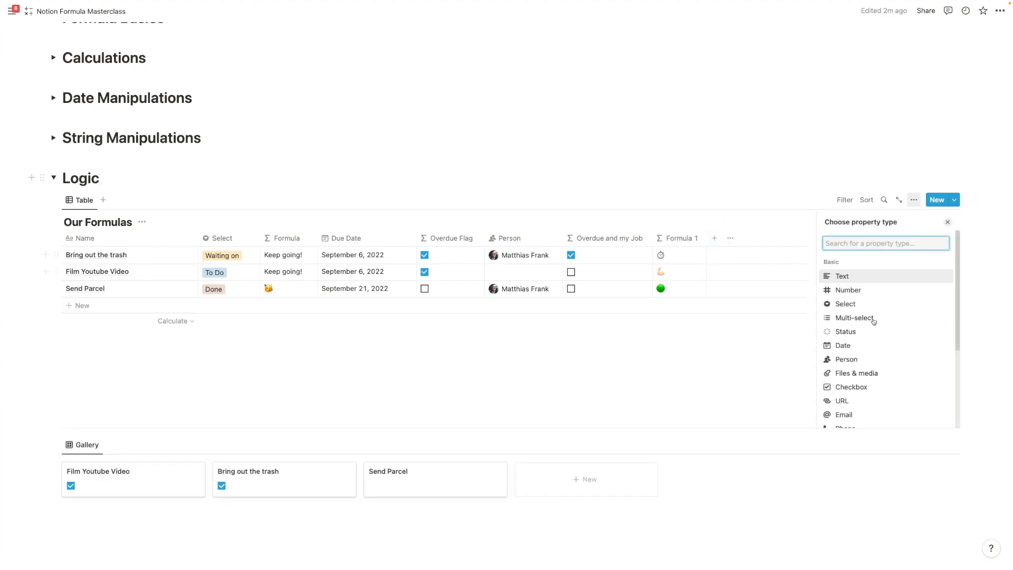
scroll(874, 321, "down", 5)
left_click(861, 331)
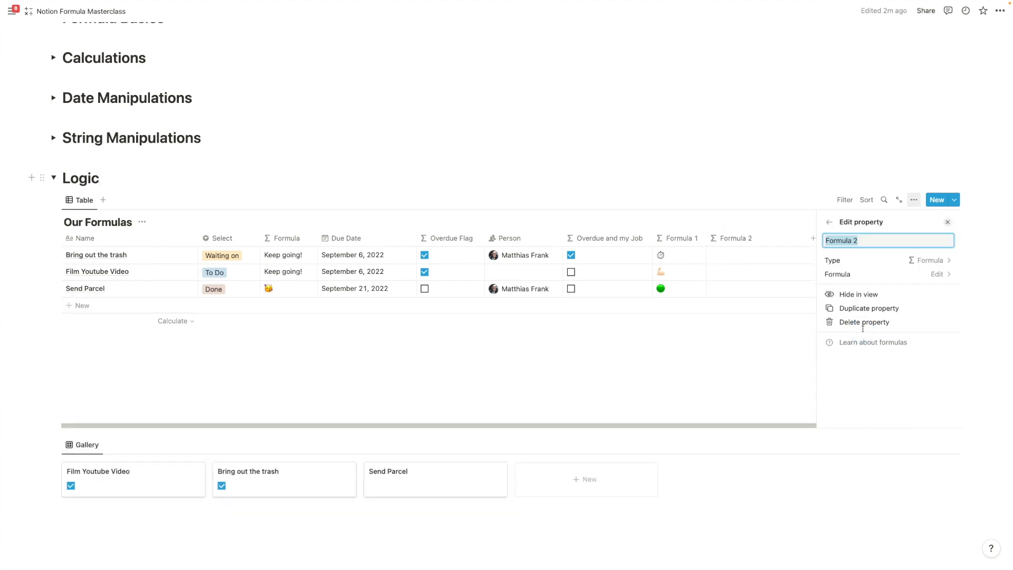
type("Alternives")
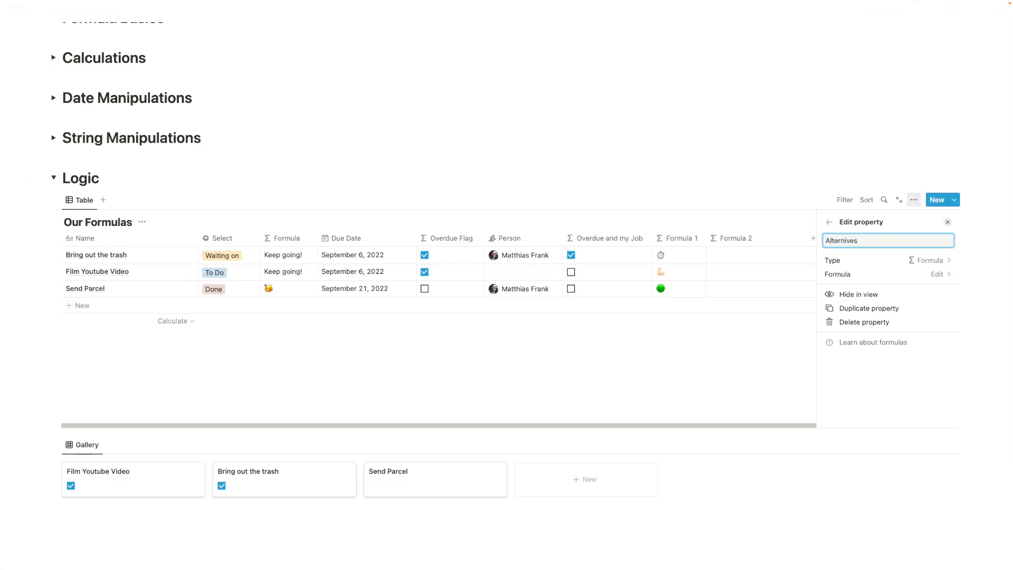
Begin the Alternives formula with or( and a first condition comparing prop("Person") with the assigned person's name.
left_click(854, 274)
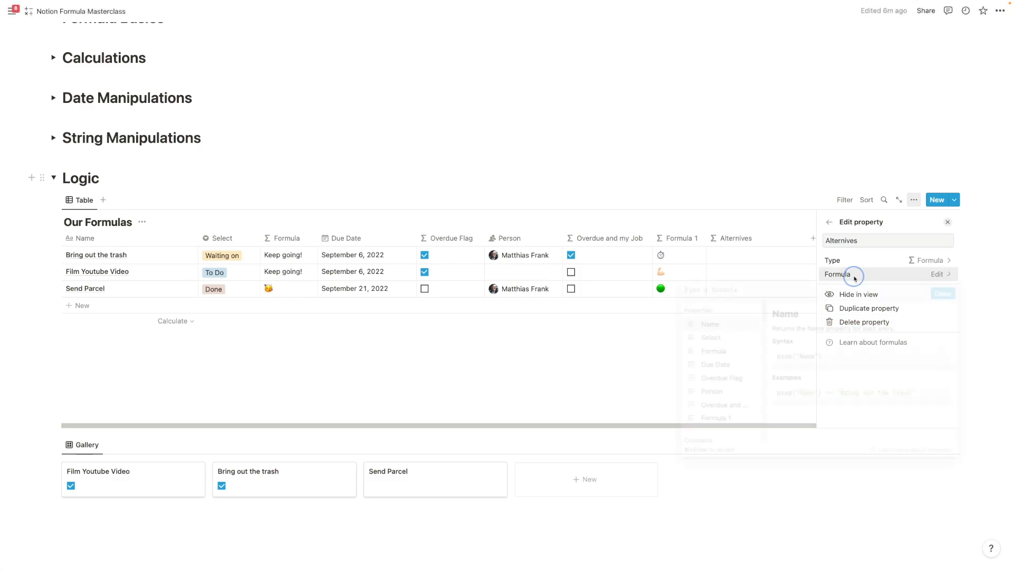
type("or")
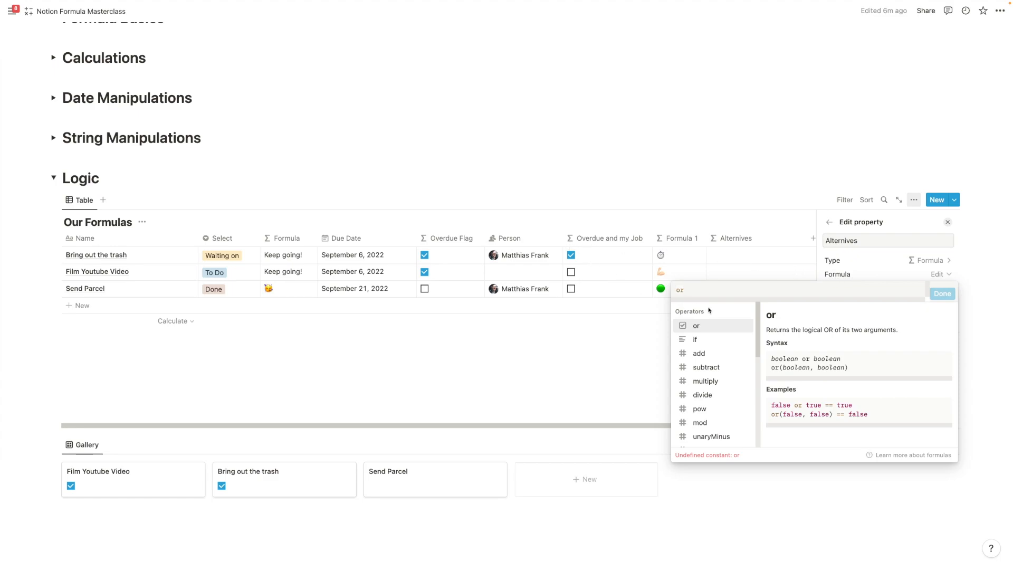
type("(")
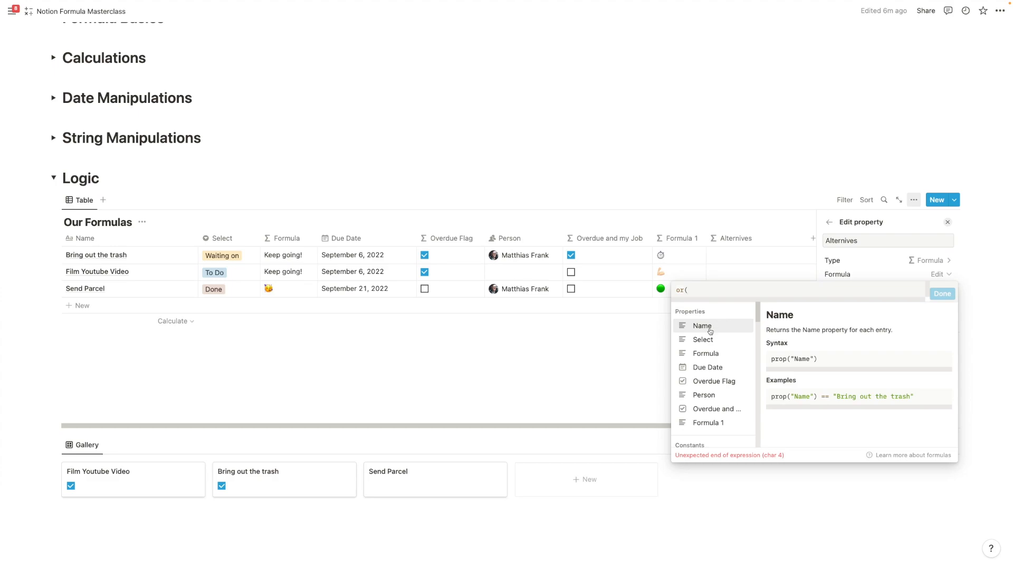
left_click(719, 404)
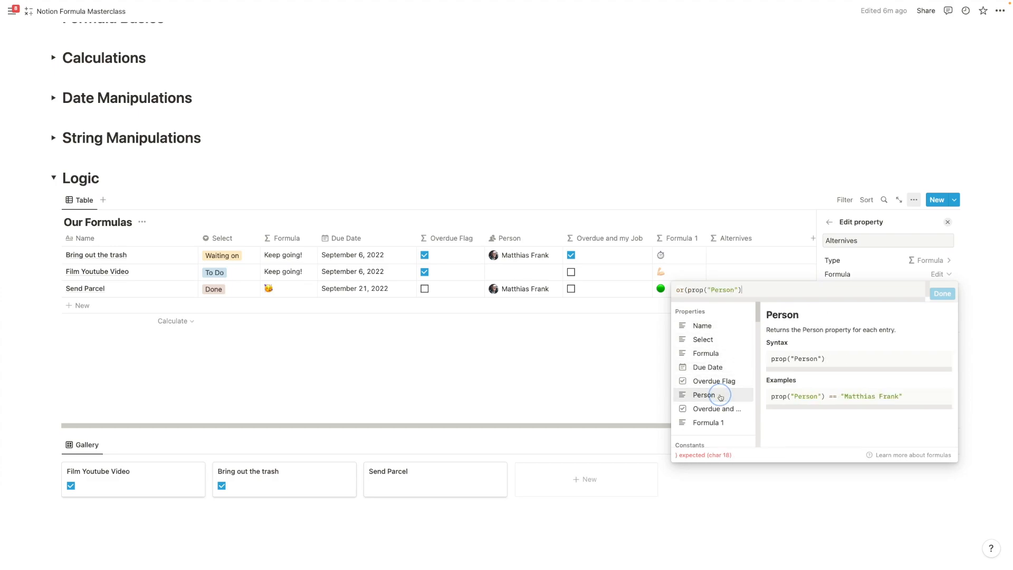
type("==\"Matthias Frank\",")
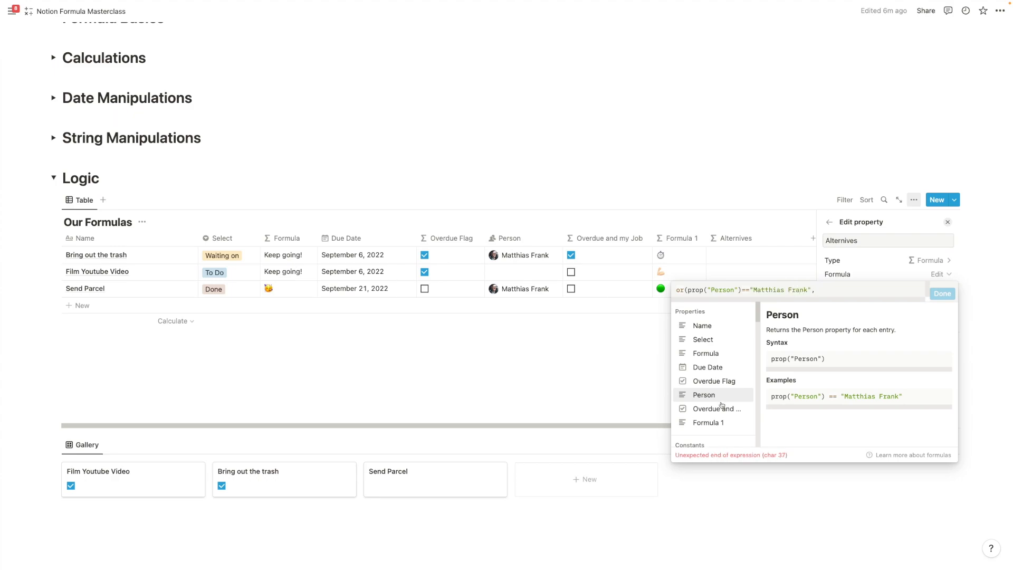
Add prop("Overdue Flag")==true as the second or() condition, removing the duplicated property reference, and save the formula.
double_click(712, 382)
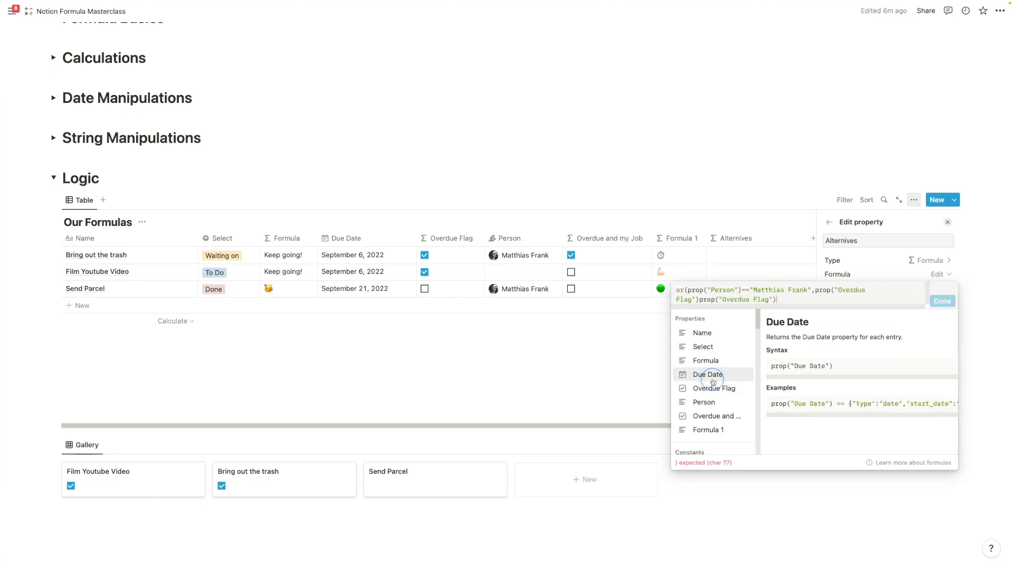
key("BackSpace")
key("BackSpace")
key("BackSpace")
key("BackSpace")
key("BackSpace")
key("BackSpace")
key("BackSpace")
key("BackSpace")
key("BackSpace")
key("BackSpace")
key("BackSpace")
key("BackSpace")
key("BackSpace")
key("BackSpace")
key("BackSpace")
key("BackSpace")
key("BackSpace")
key("BackSpace")
key("BackSpace")
key("BackSpace")
key("BackSpace")
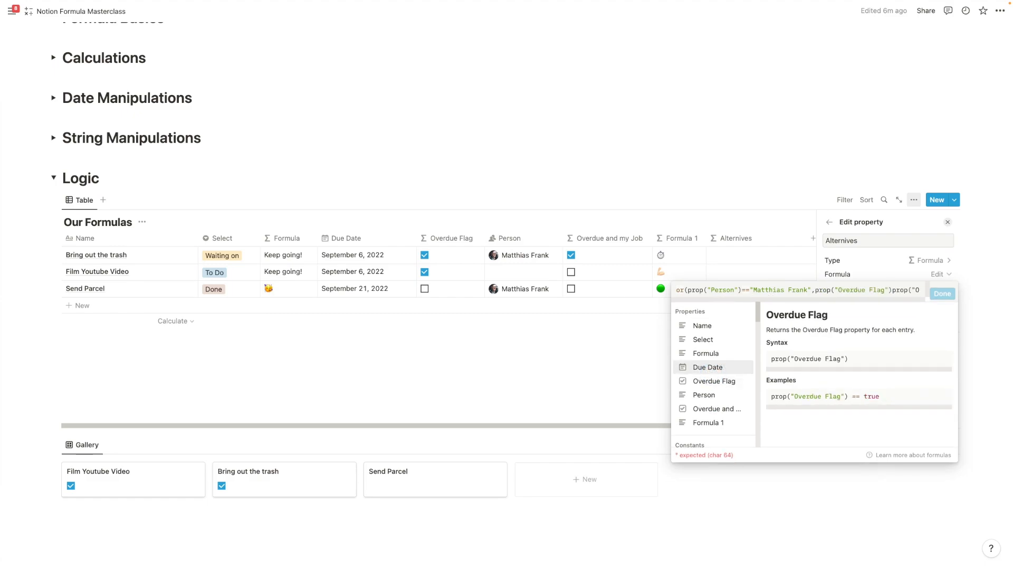
type("==true)")
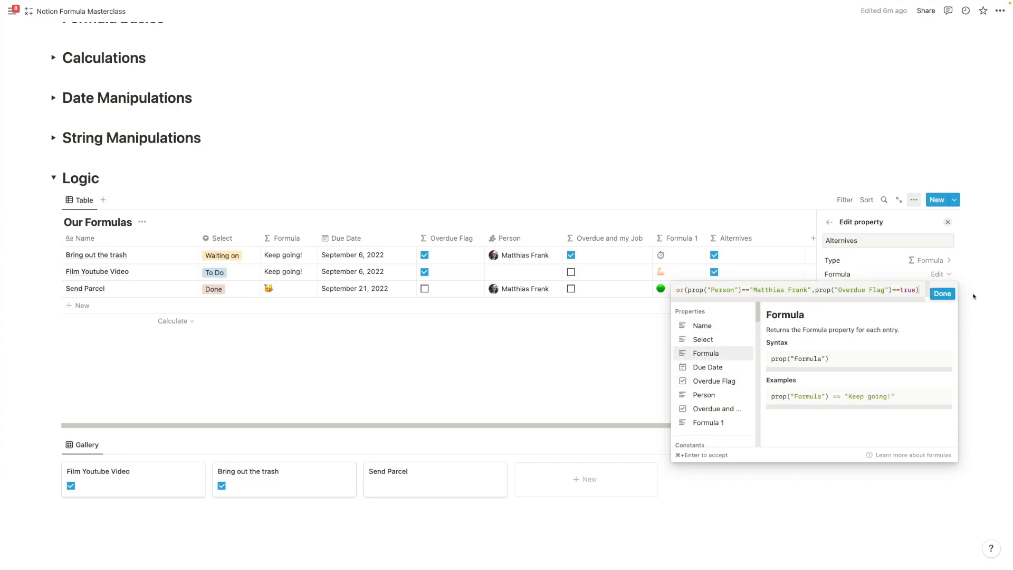
left_click(942, 293)
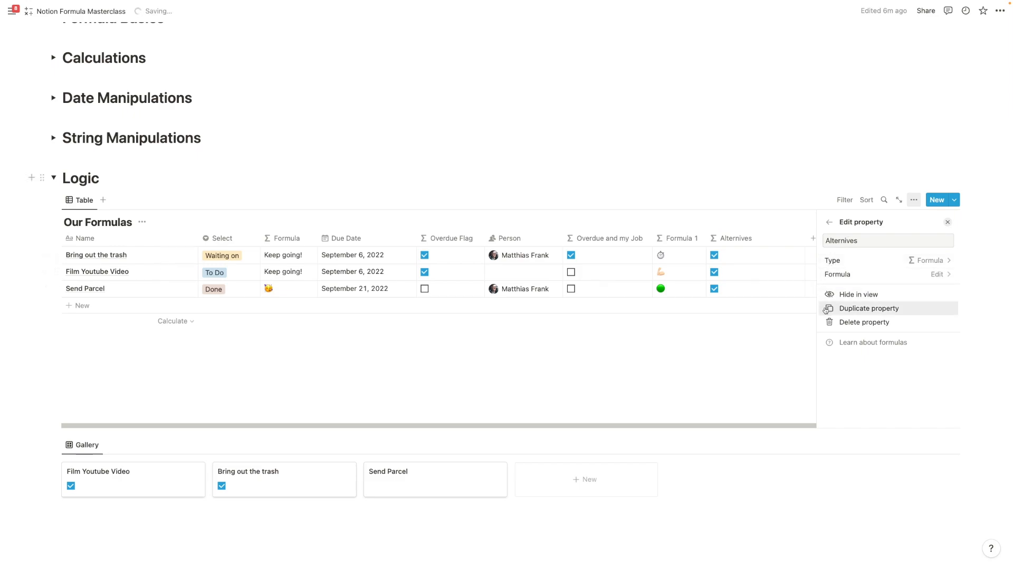
Replace the whole Alternives formula with the start of a not( function.
left_click(870, 280)
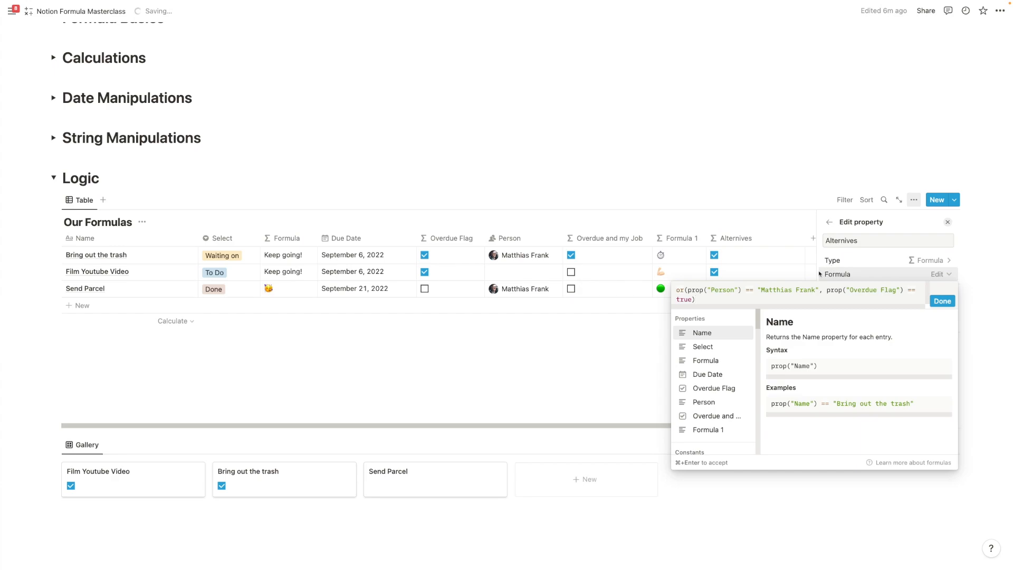
key("super+a")
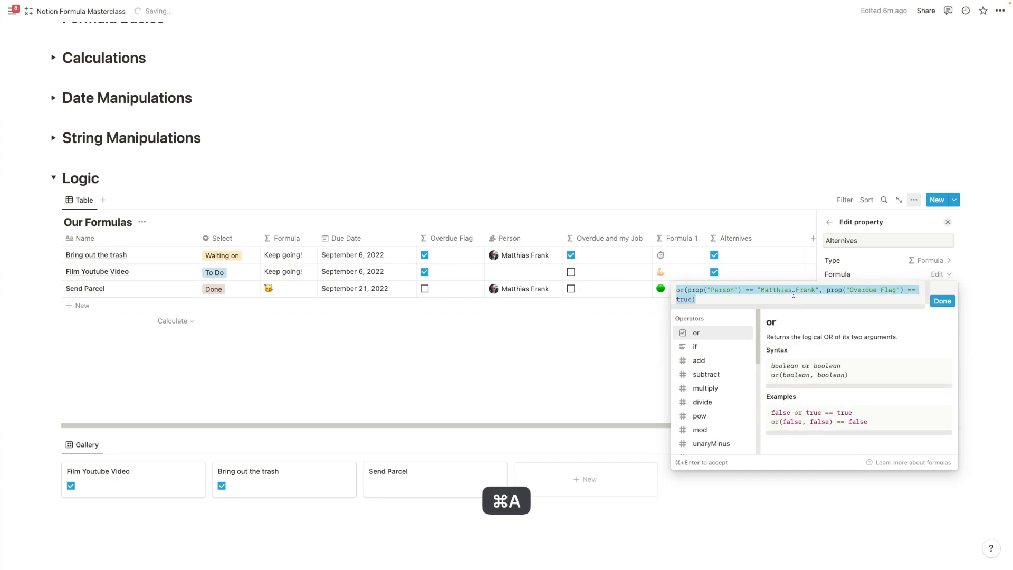
type("not")
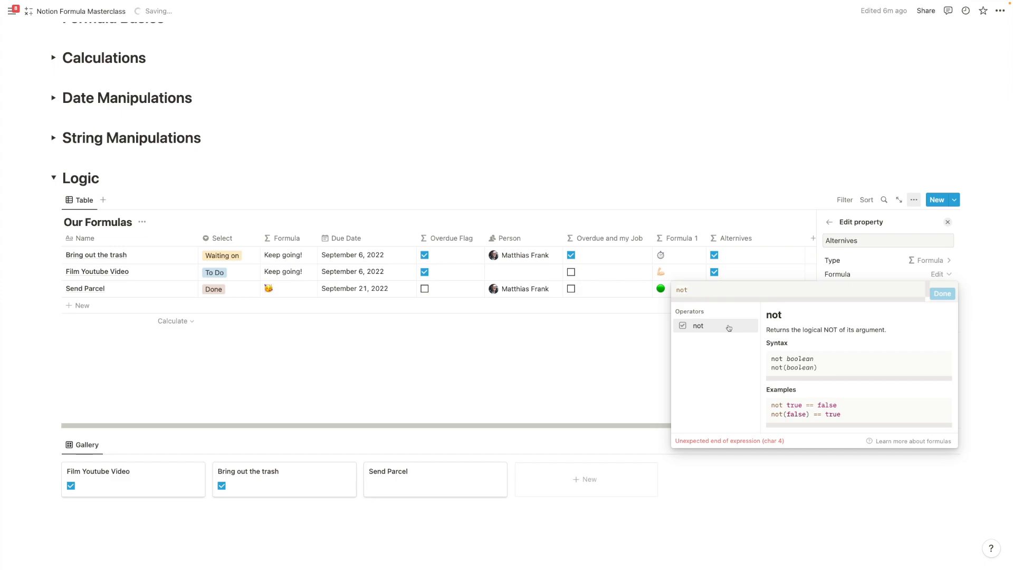
type("(")
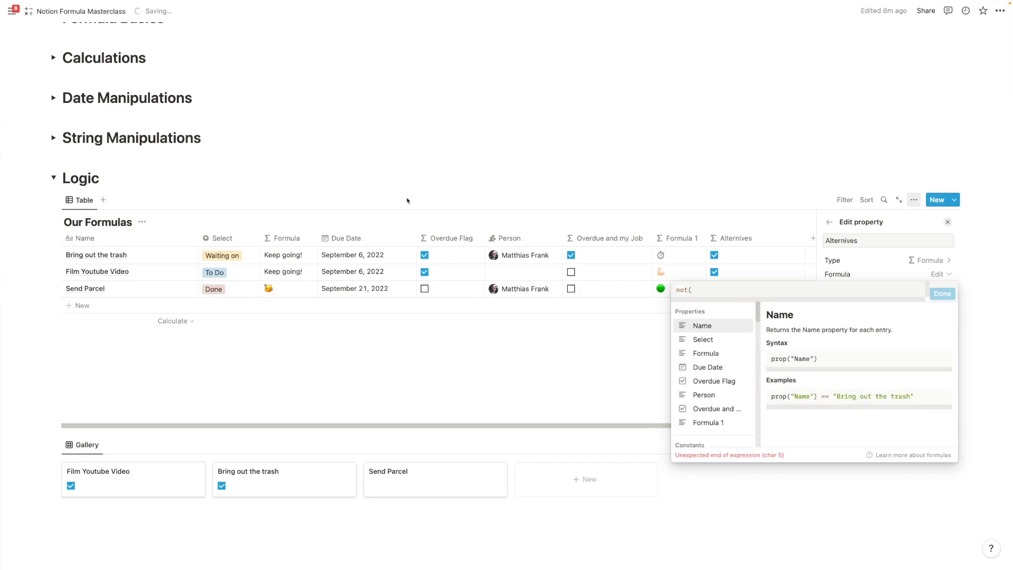
Fill not() with a single prop("Overdue Flag") reference, removing the duplicate, close the function and save the formula.
double_click(705, 381)
key("BackSpace")
key("BackSpace")
key("BackSpace")
key("BackSpace")
key("BackSpace")
key("BackSpace")
key("BackSpace")
key("BackSpace")
key("BackSpace")
key("BackSpace")
key("BackSpace")
key("BackSpace")
key("BackSpace")
key("BackSpace")
key("BackSpace")
key("BackSpace")
key("BackSpace")
key("BackSpace")
key("BackSpace")
key("BackSpace")
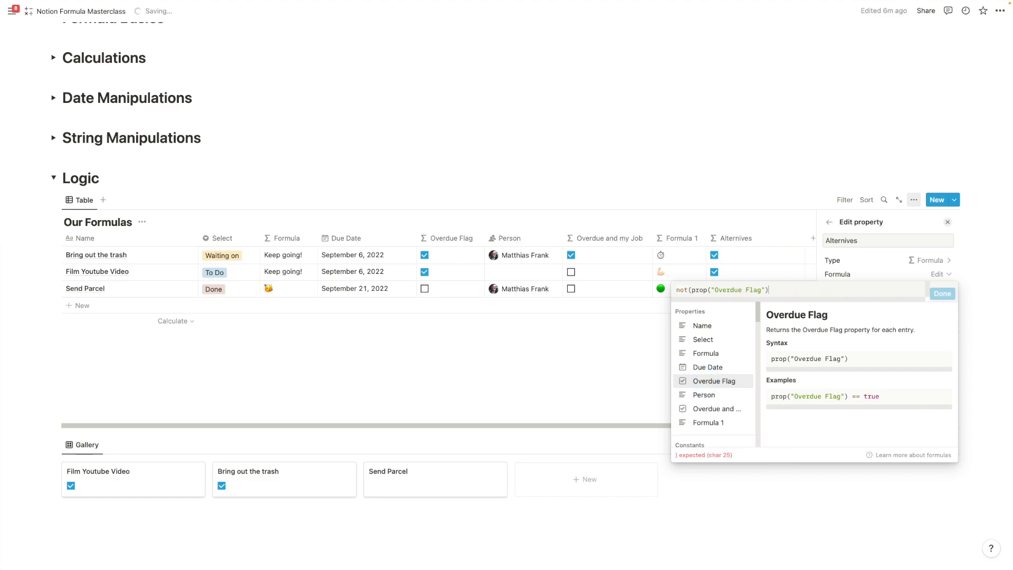
type(")")
left_click(942, 293)
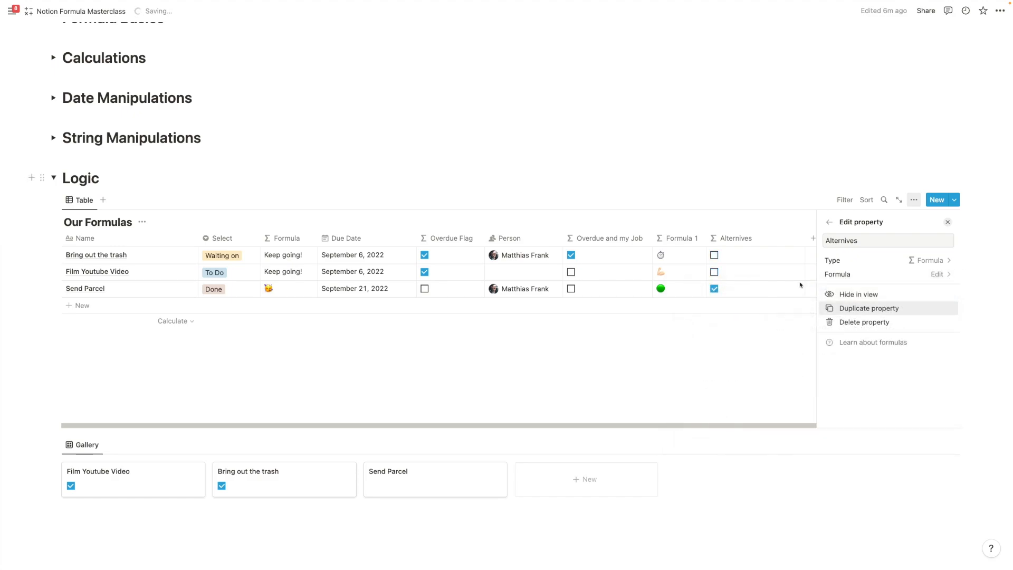
Rename the Alternives property to "Not Overdue?" and narrow its column.
left_click(766, 238)
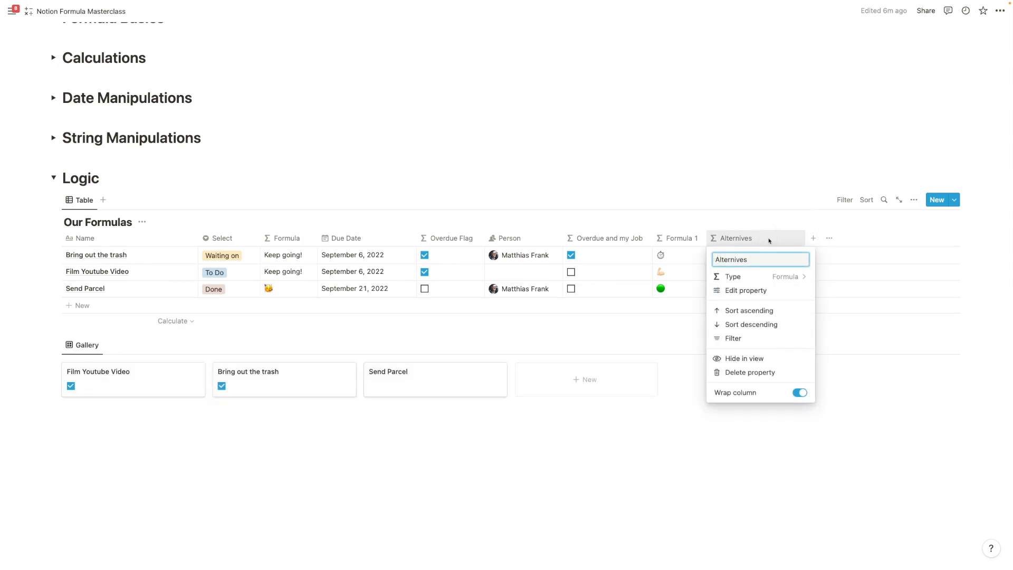
key("super+a")
type("Not Ove")
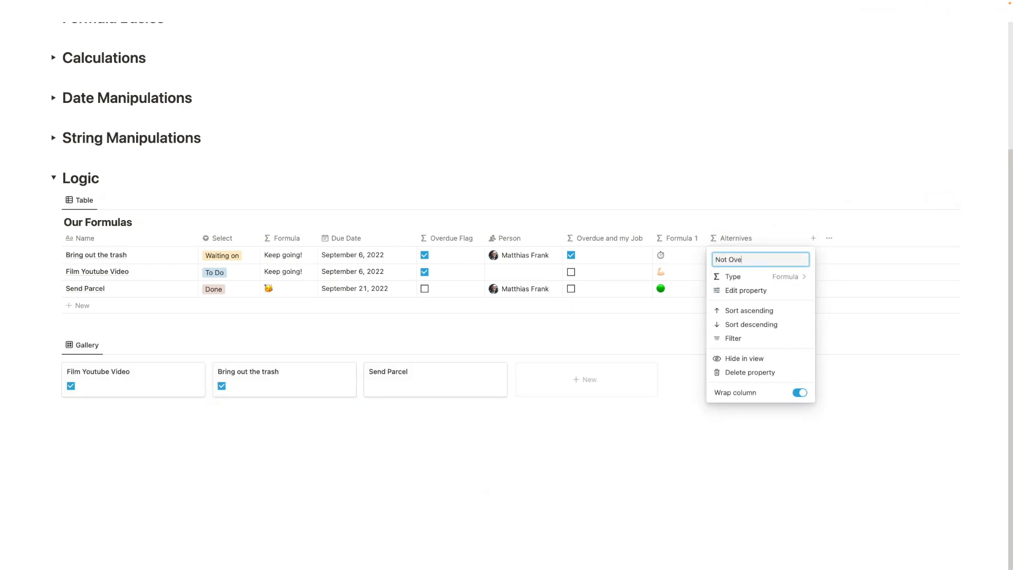
type("rdue?")
key("Return")
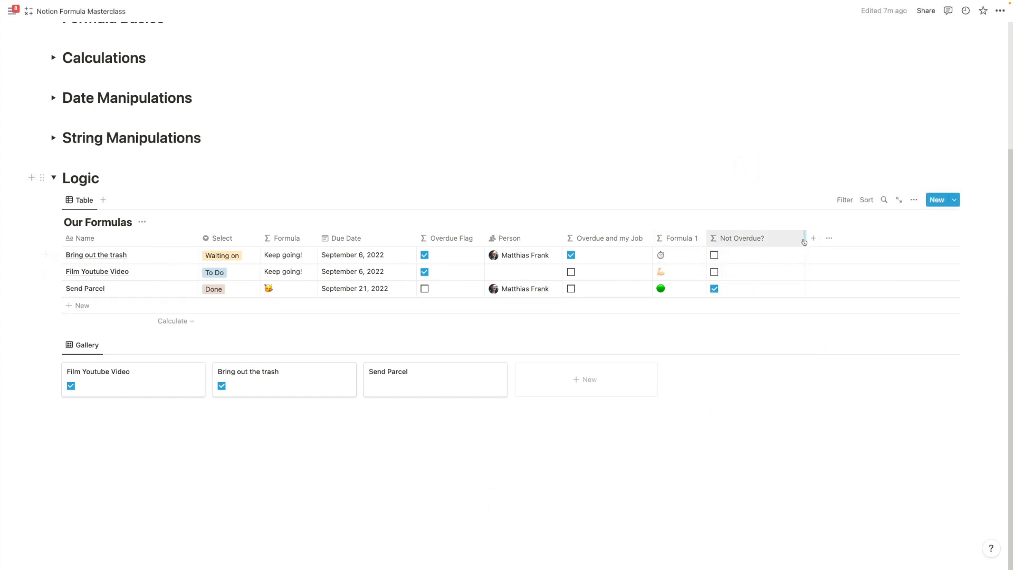
left_click_drag(805, 236, 775, 236)
Add a new formula property named "Empty?" to the Our Formulas table.
left_click(784, 237)
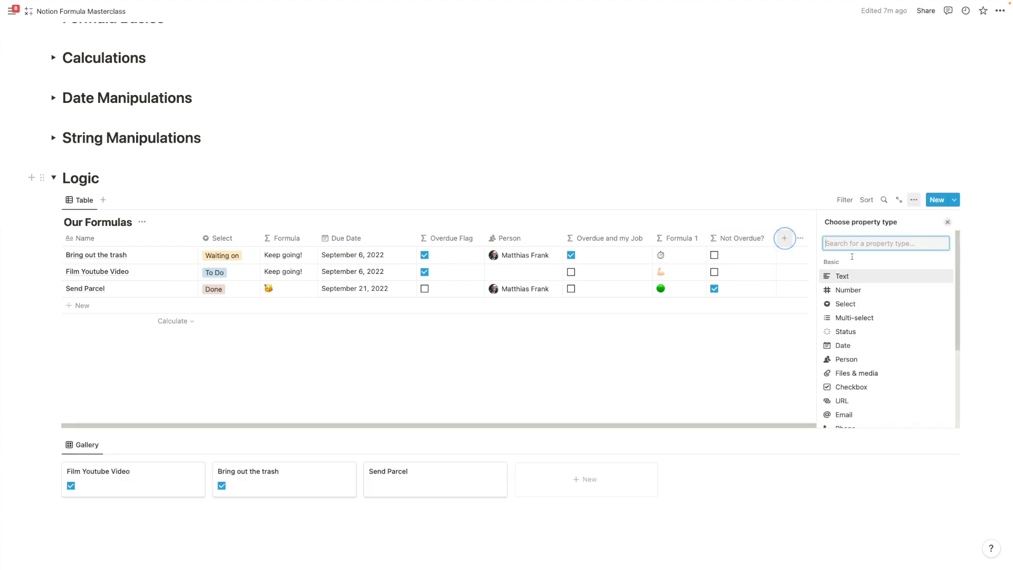
scroll(875, 292, "down", 1)
scroll(875, 292, "down", 3)
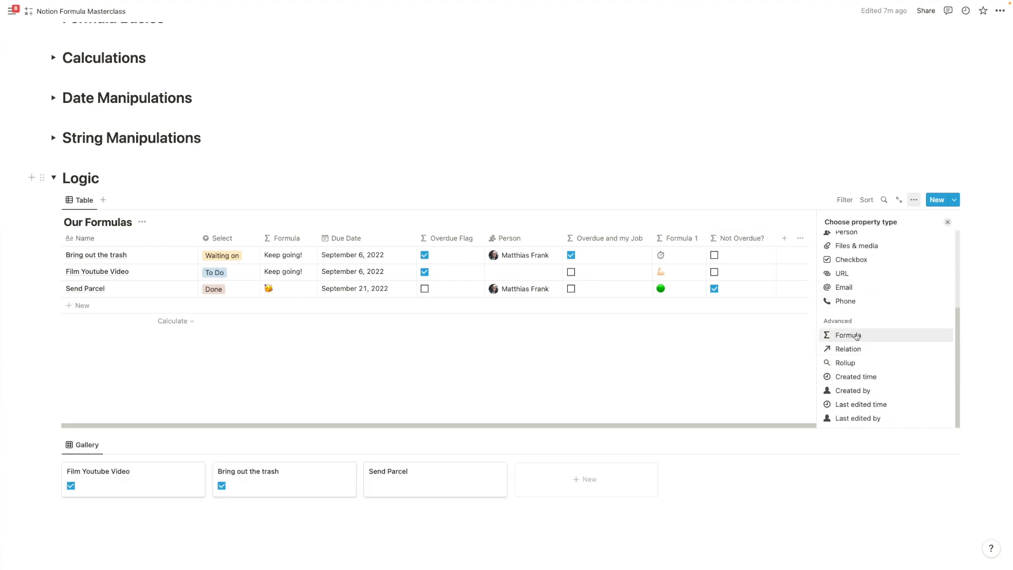
left_click(854, 343)
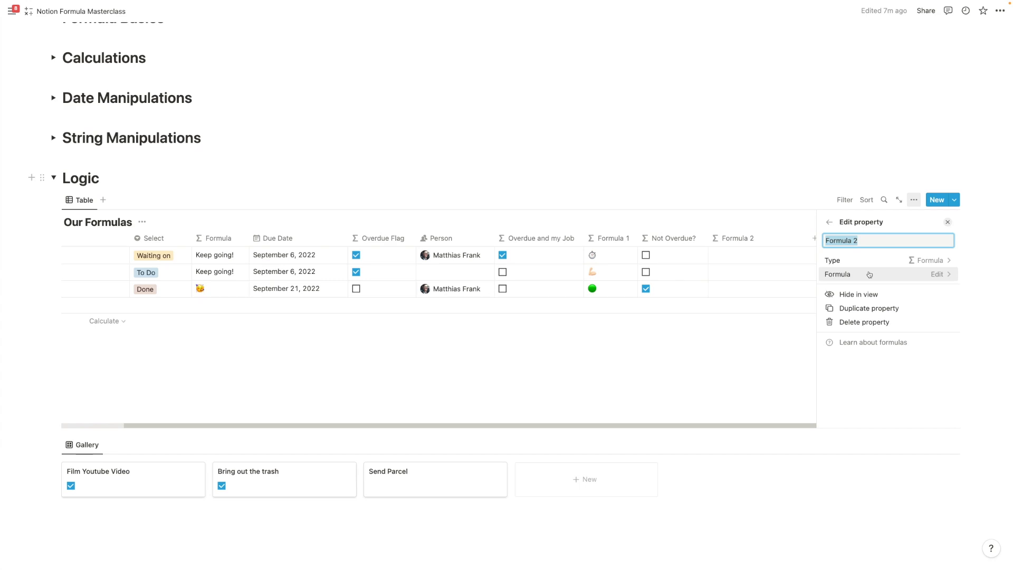
type("Empty?")
Set the Empty? formula to empty(prop("Person")) and save it.
left_click(884, 275)
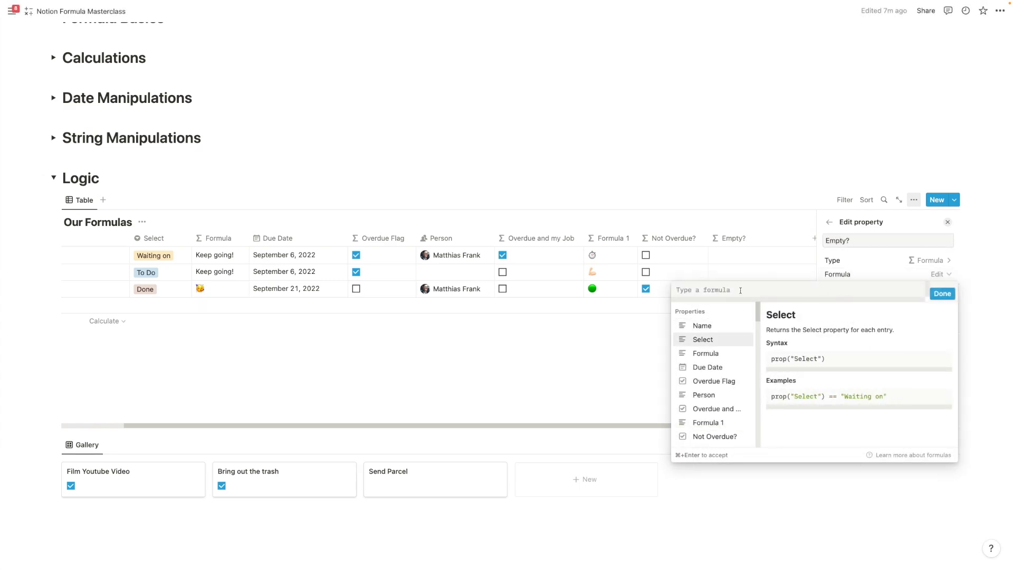
type("empty(")
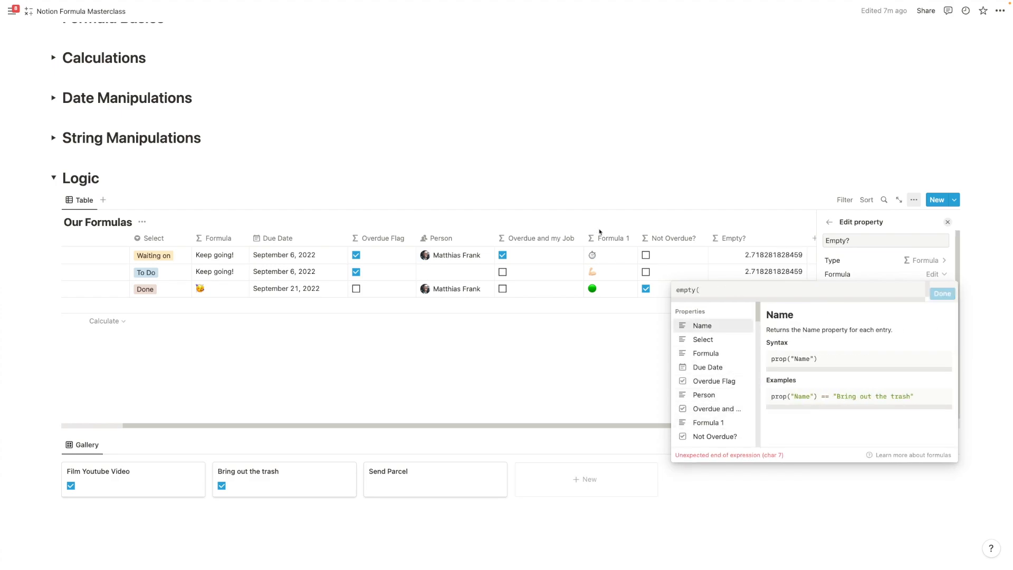
left_click(742, 393)
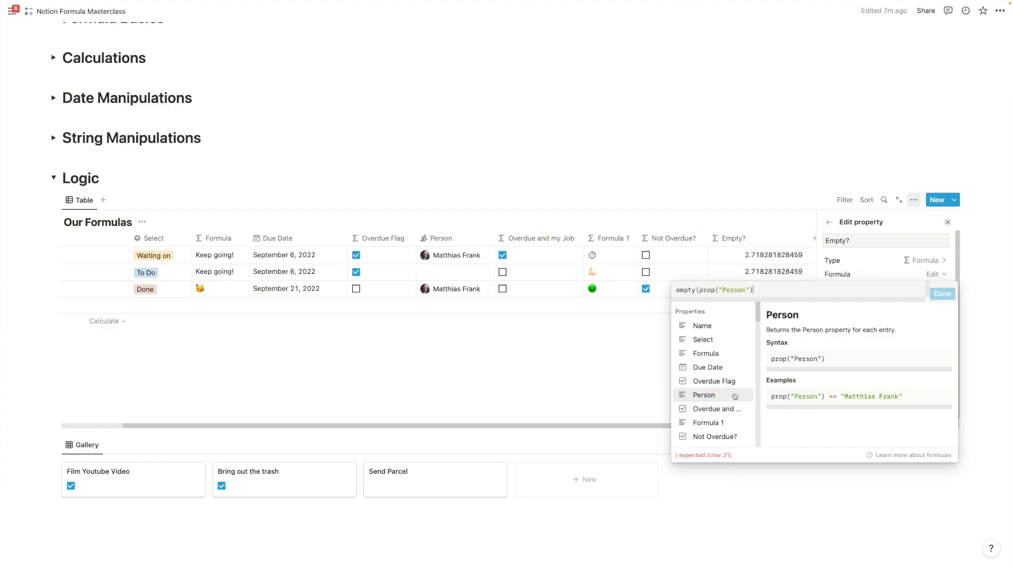
type(")")
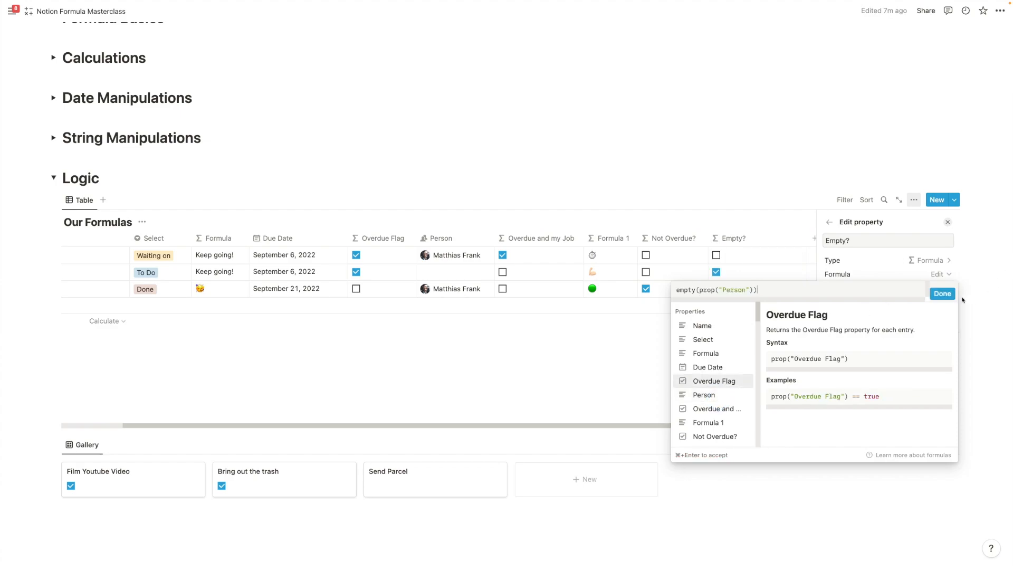
left_click(942, 293)
Wrap the Empty? formula in not() so it reads not(empty(prop("Person"))), save it and close the property settings.
left_click(895, 275)
left_click(677, 289)
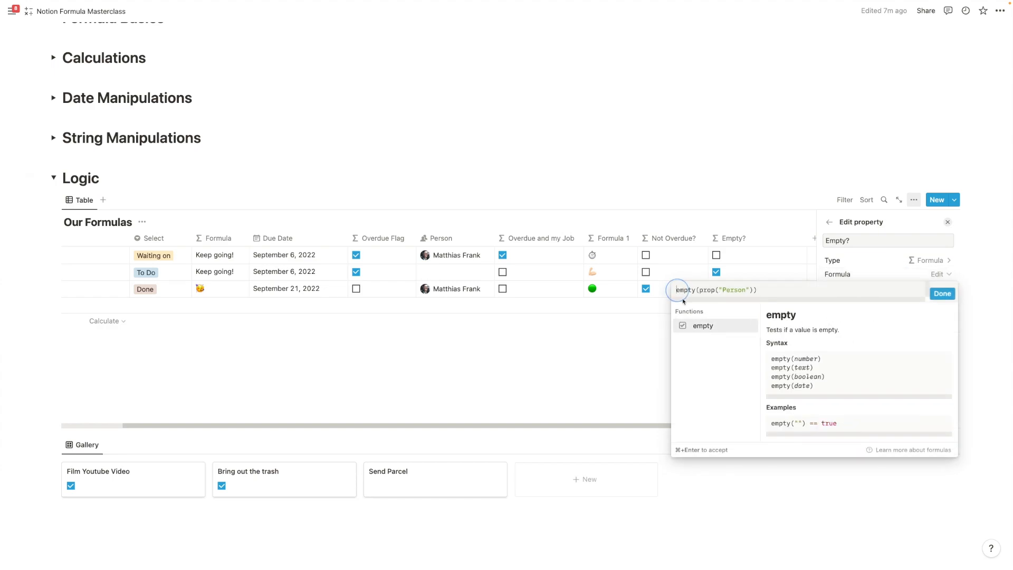
type("not(")
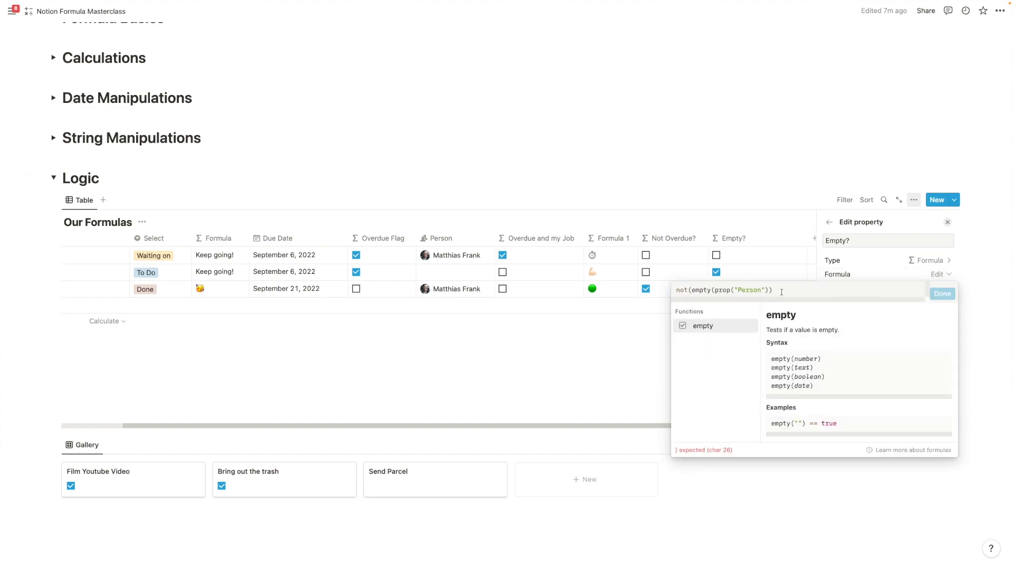
left_click(781, 290)
type(")")
left_click(954, 297)
left_click(416, 360)
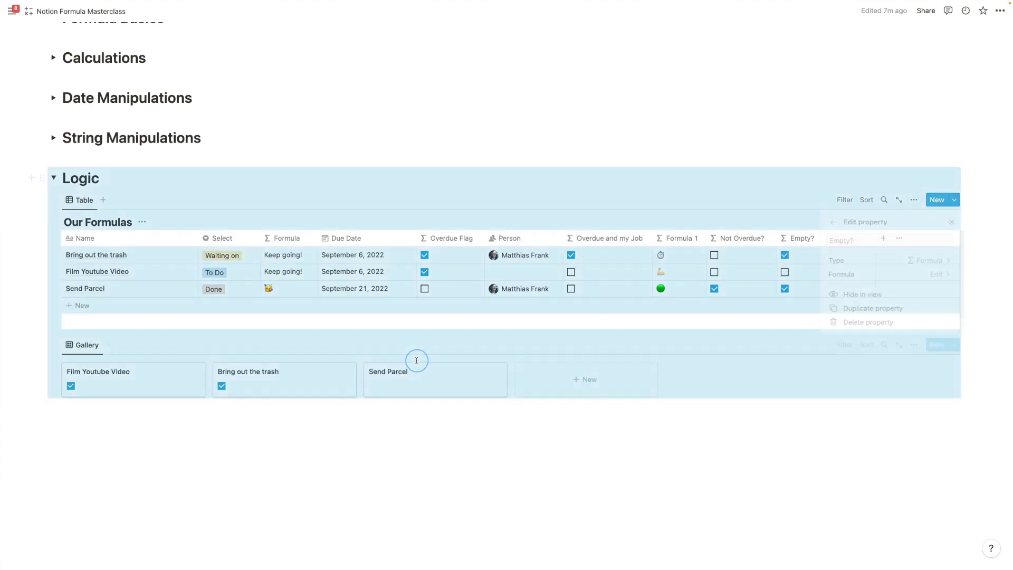
left_click(419, 454)
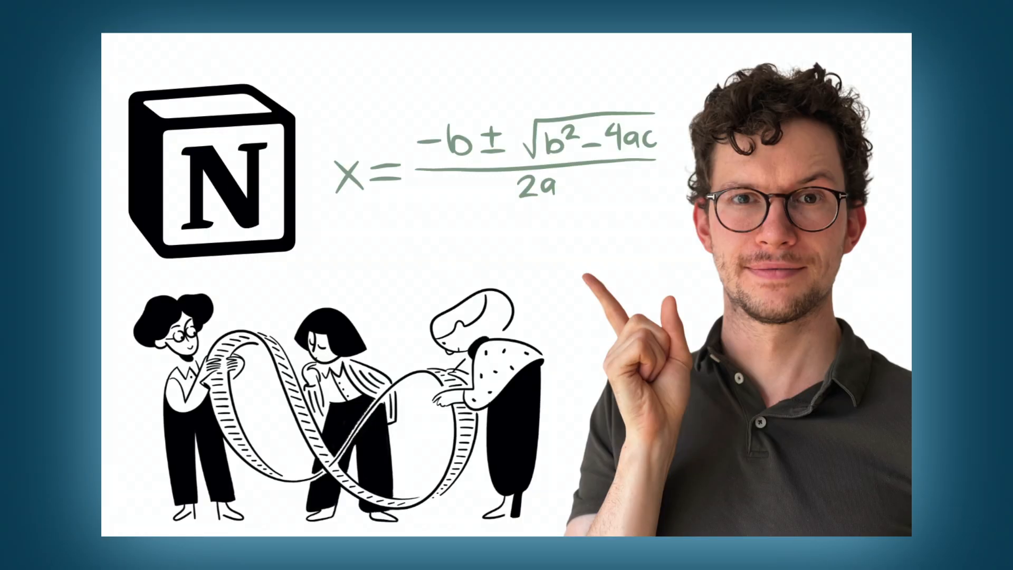